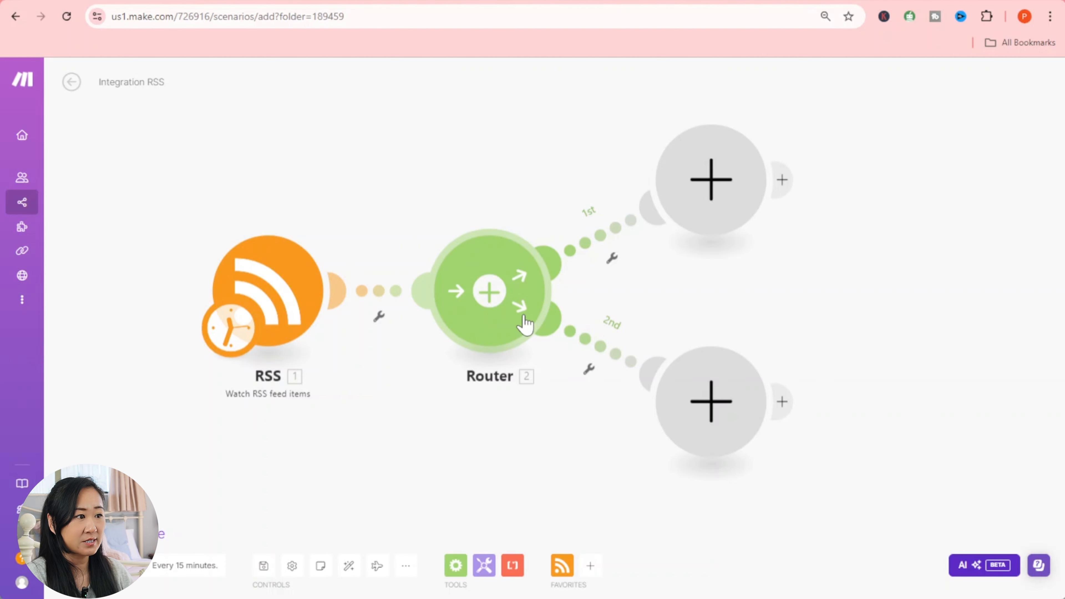
- Add a Tools Text aggregator module to route 1 and open its Source Module list
click(733, 190)
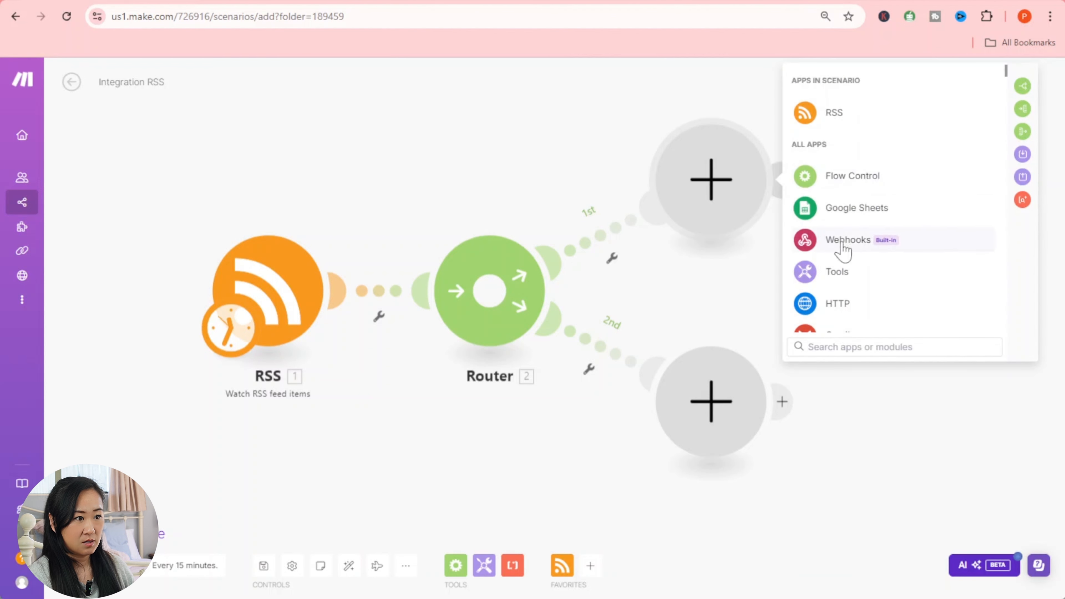
click(834, 275)
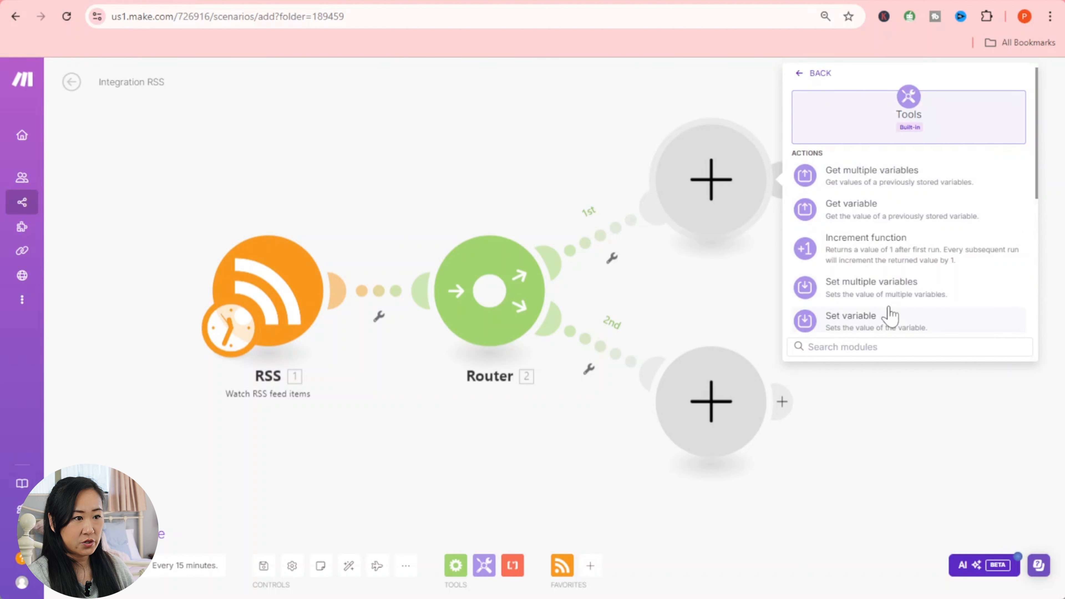
scroll(889, 308, down, 5)
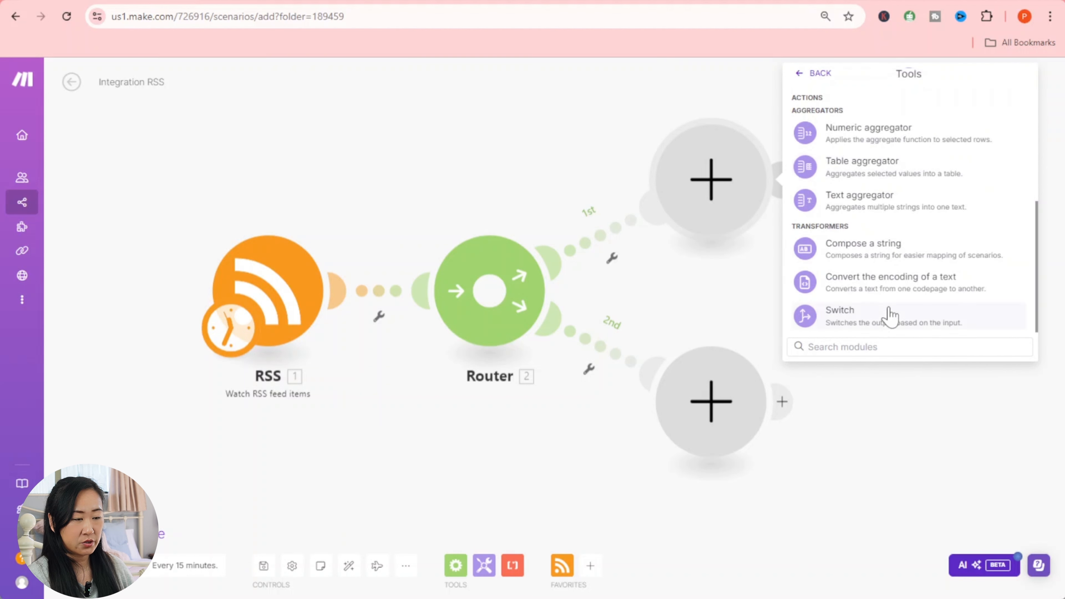
click(868, 204)
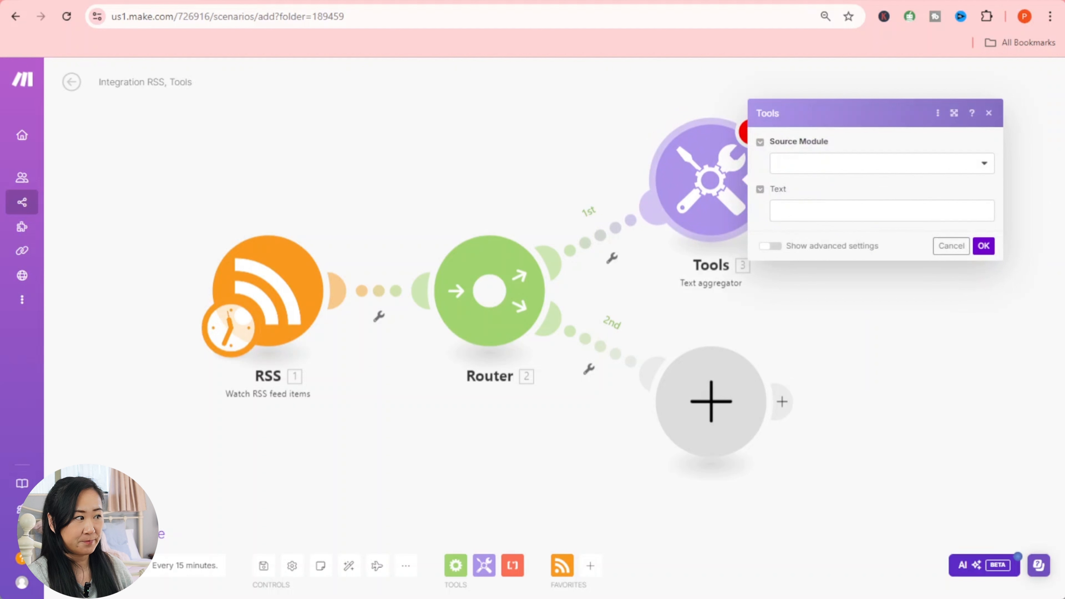
click(848, 164)
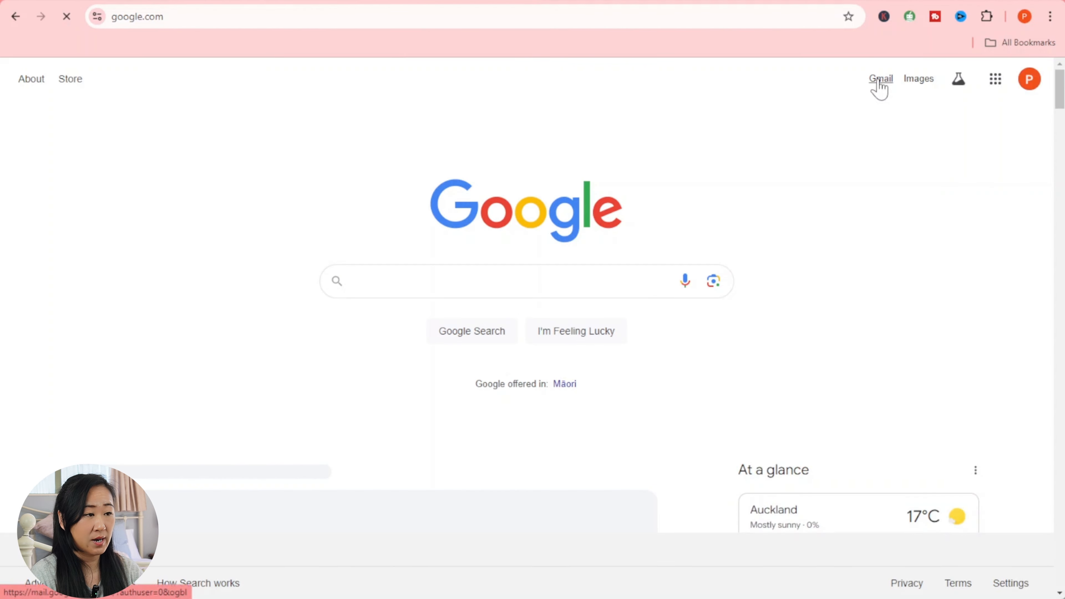
- Open the Ai News Alert email in Gmail and scroll through its titles and URLs
click(879, 84)
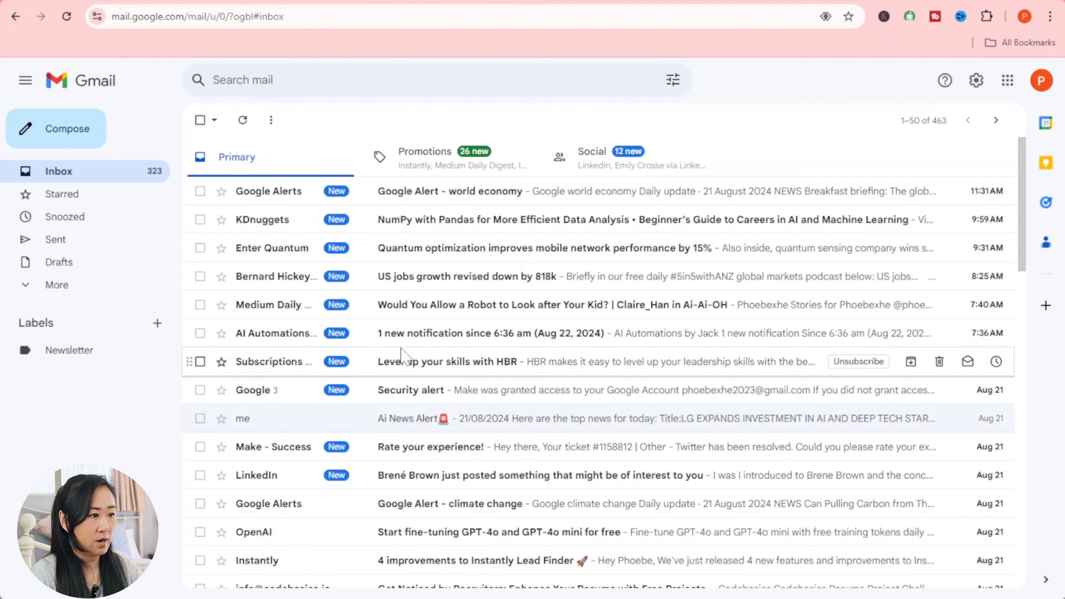
click(394, 425)
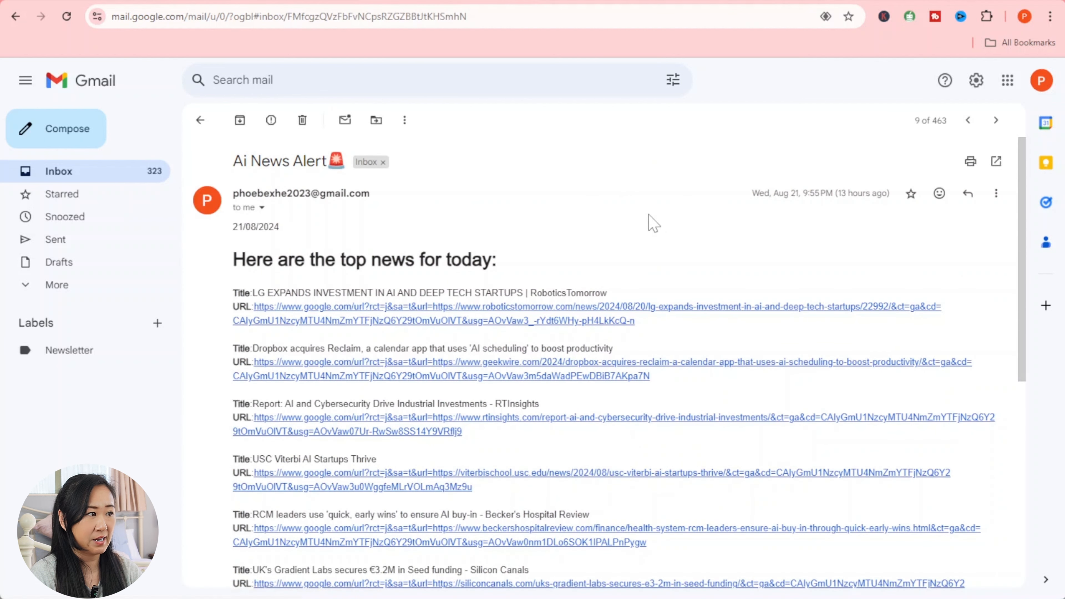
scroll(643, 241, down, 2)
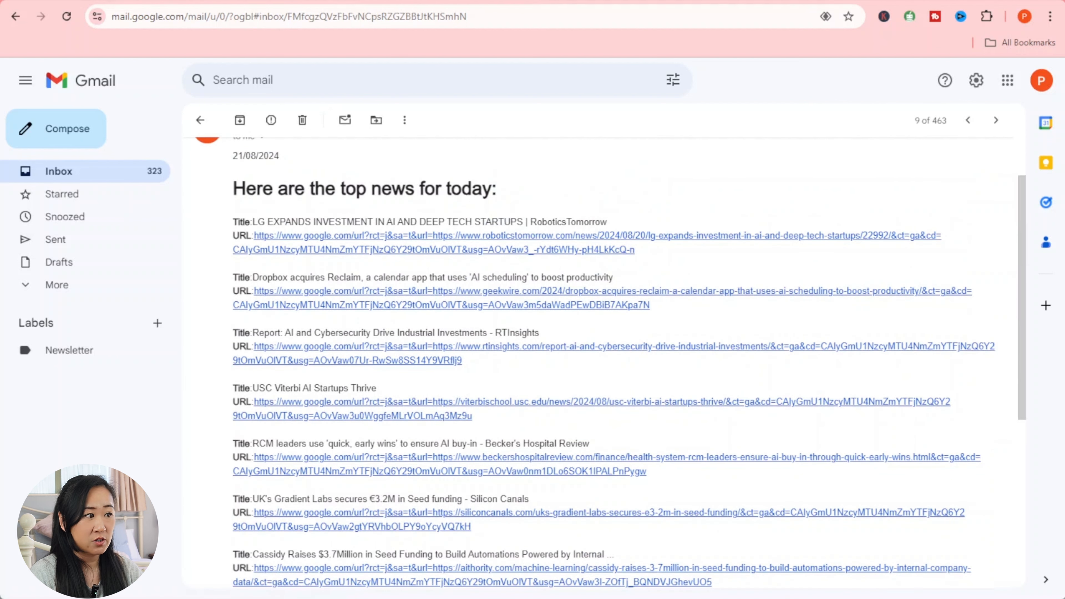
scroll(255, 251, down, 5)
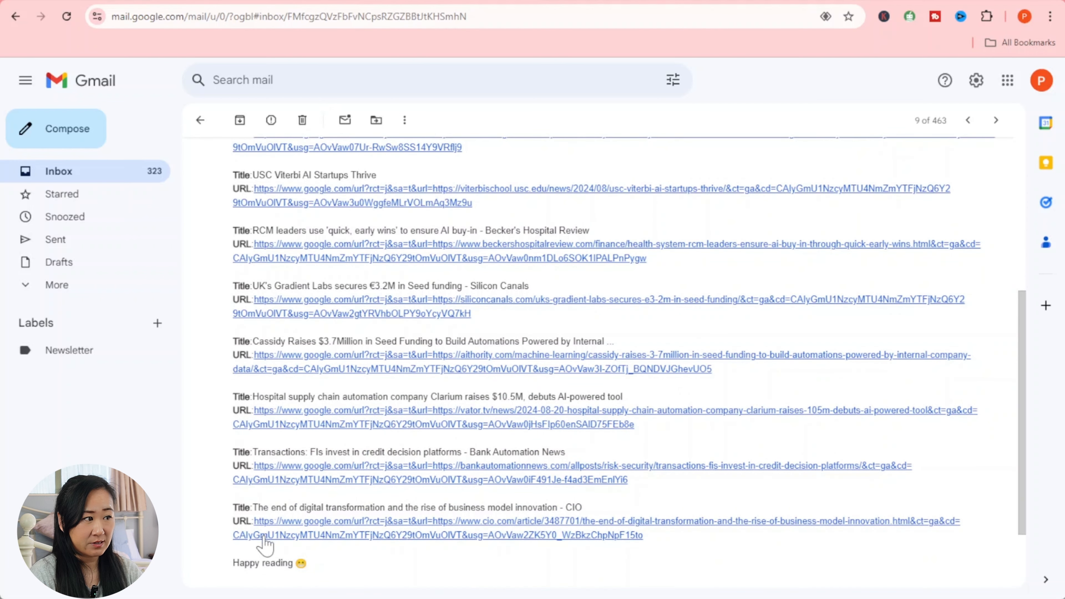
scroll(266, 545, up, 10)
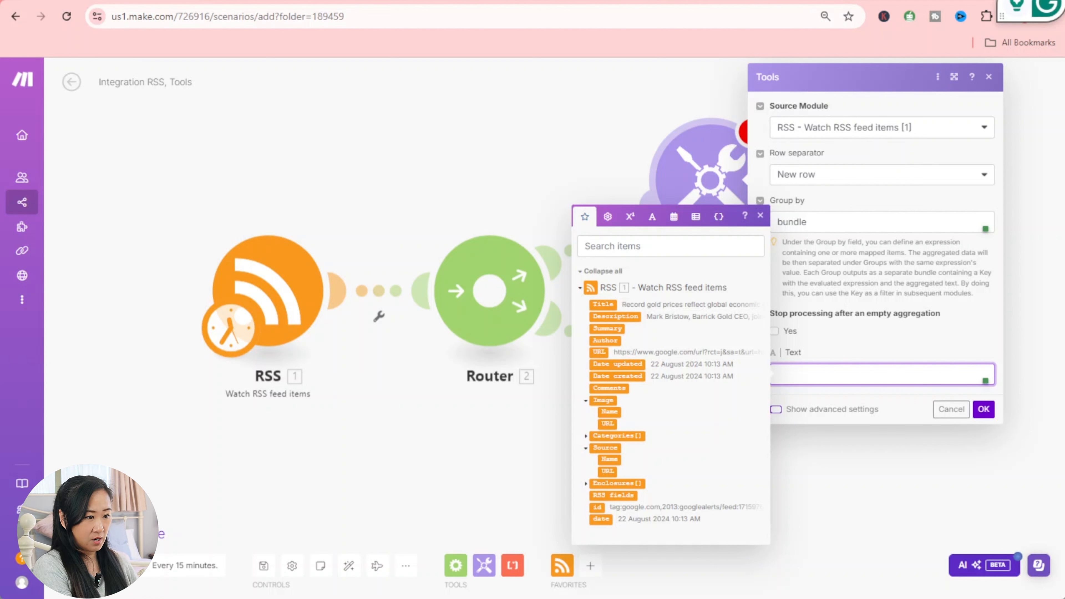
- Write a bold 'Title:' label followed by the mapped RSS Title and <br>
text(<b>)
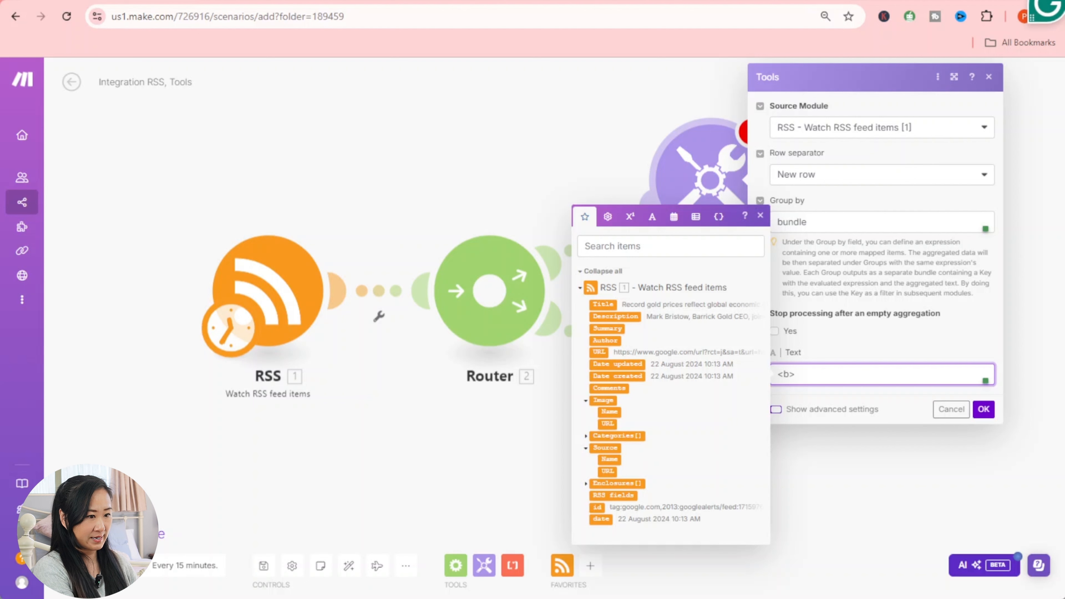
text(Ti)
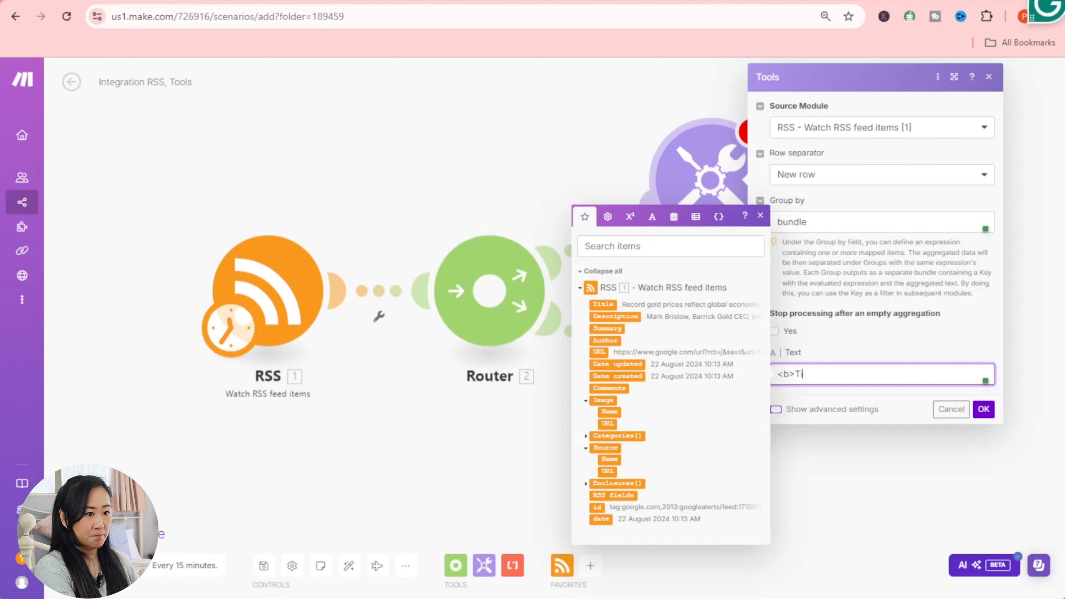
text(tle)
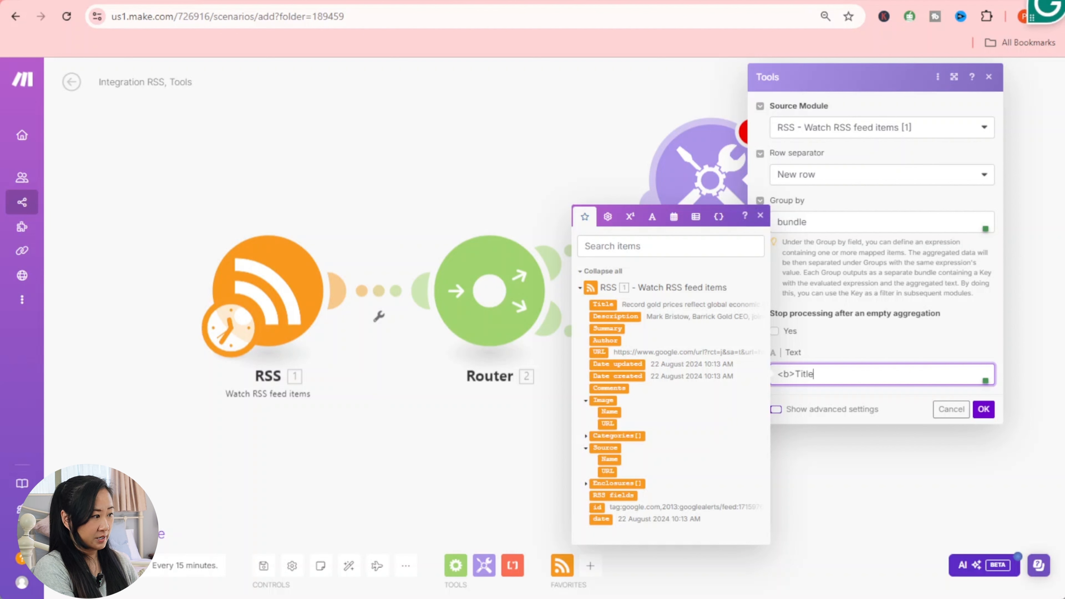
text(</b)
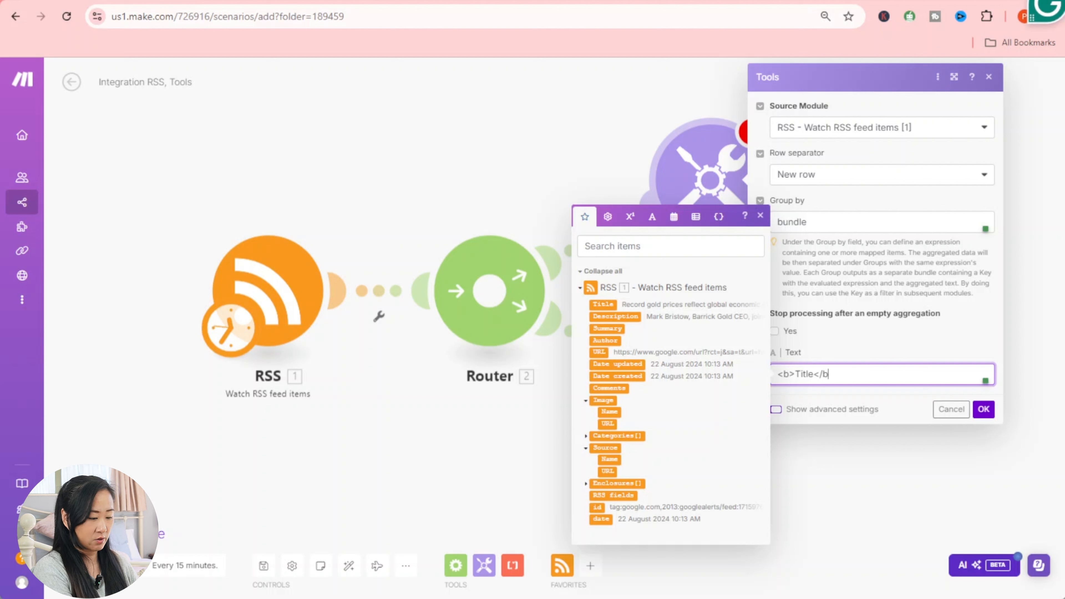
text(>)
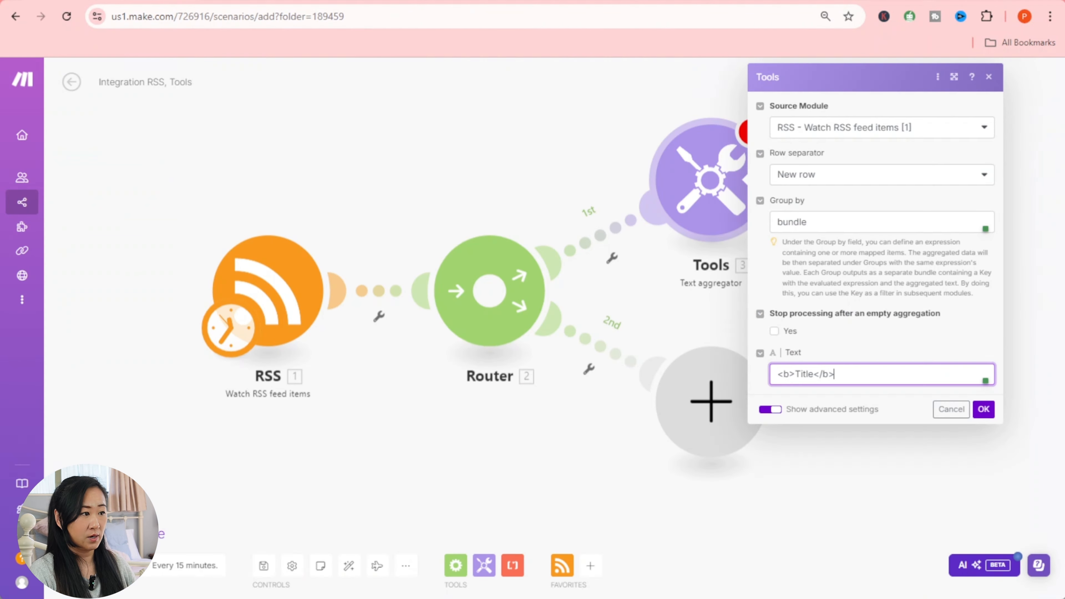
text(:)
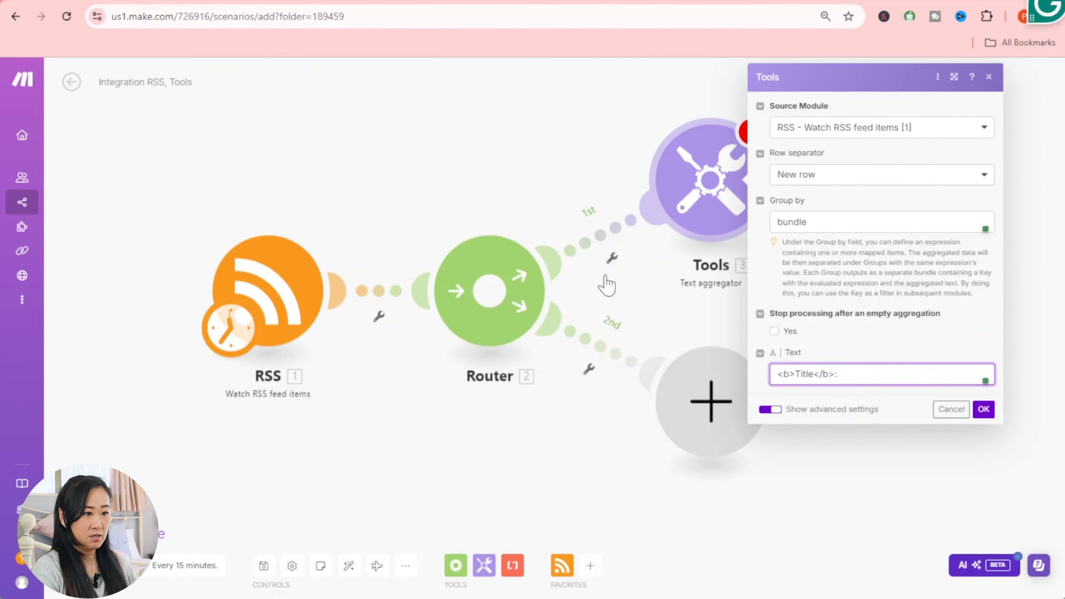
click(840, 374)
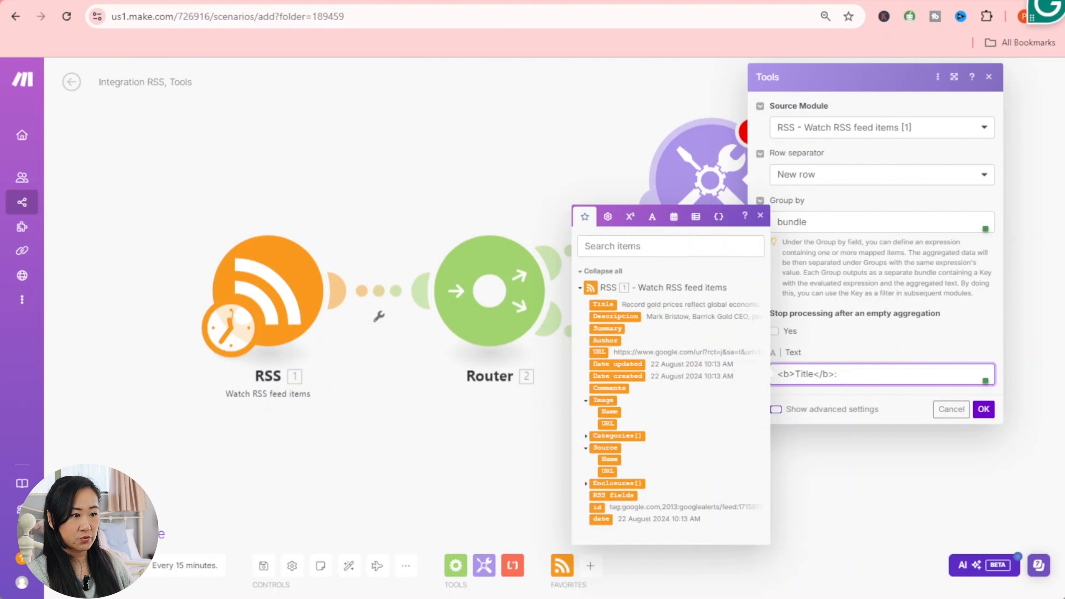
click(612, 308)
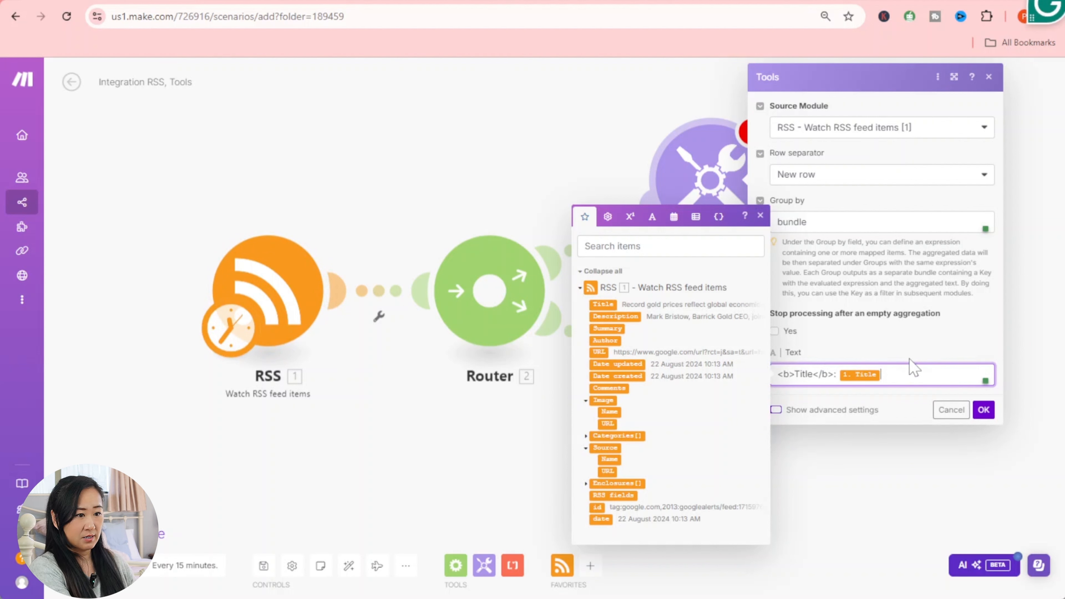
text(<)
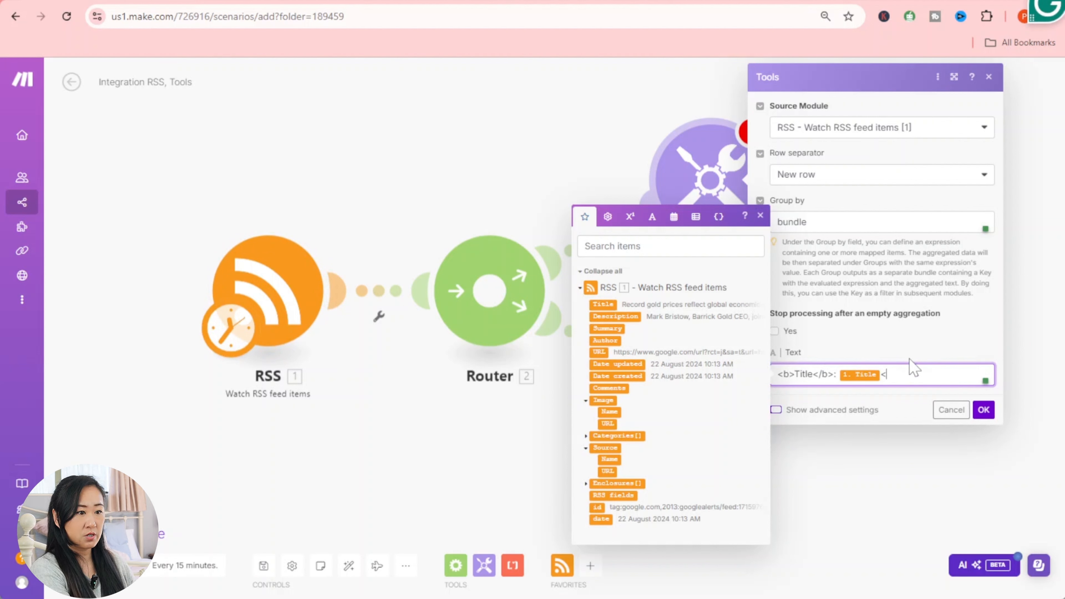
text(br>)
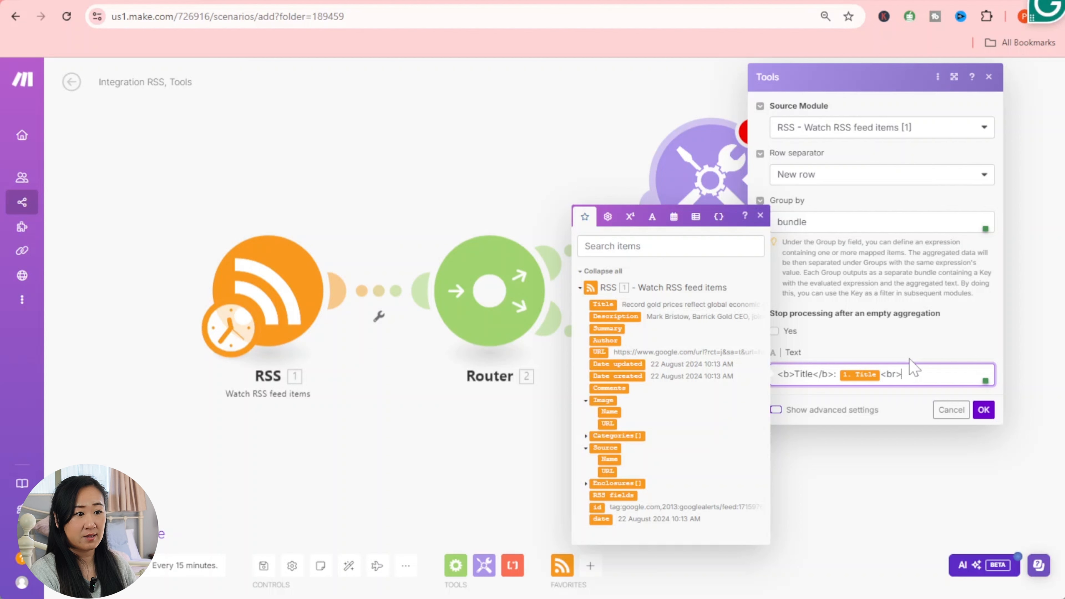
key(Return)
- Add a bold 'URL:' line with the mapped RSS URL and <br>
text(<b>)
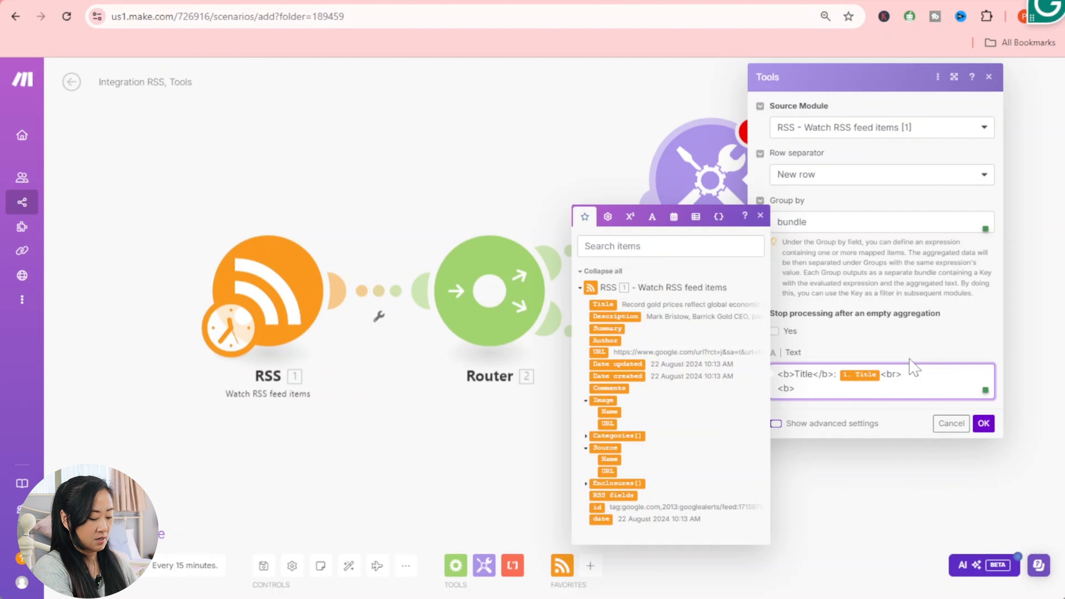
text(URL)
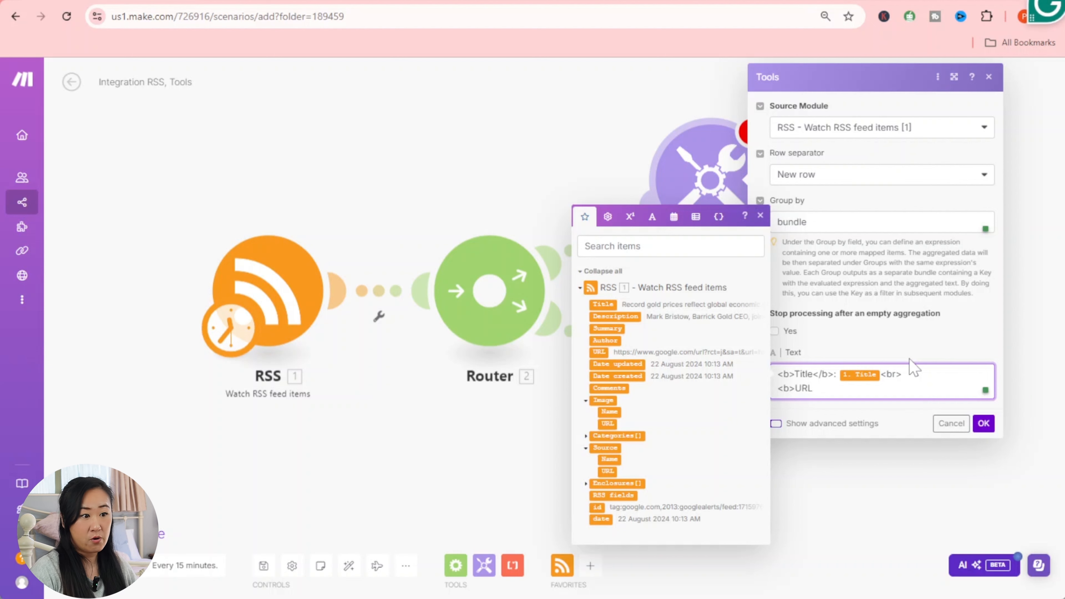
text(<)
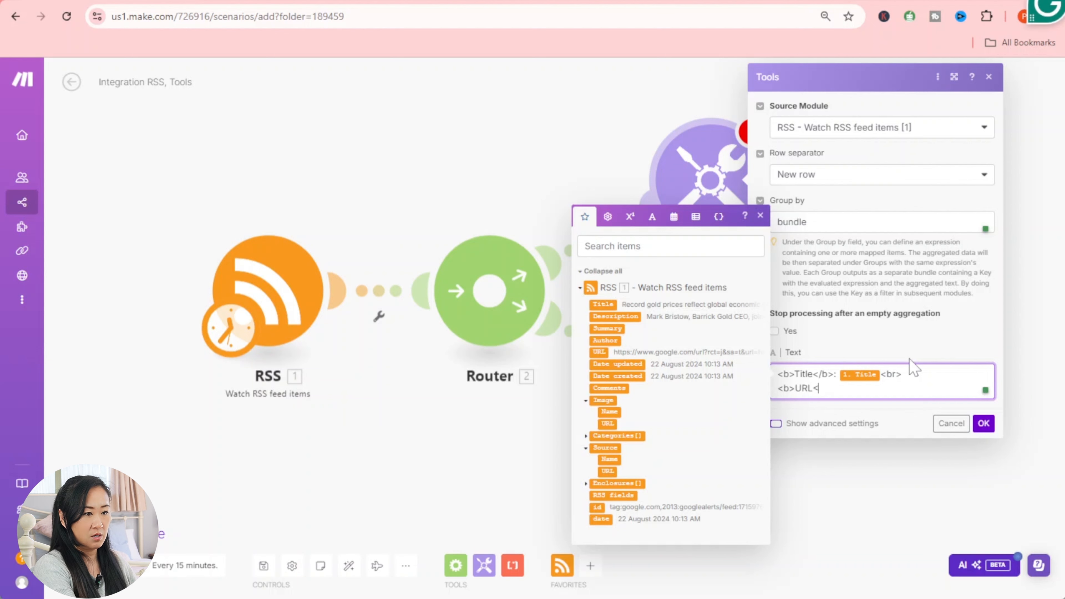
text(/b)
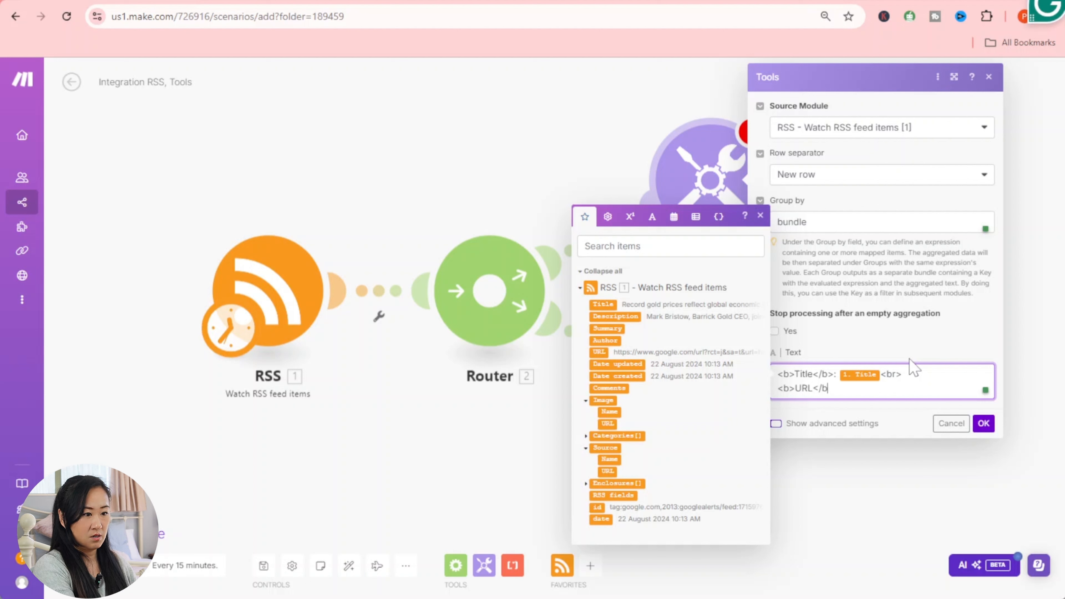
text(>:)
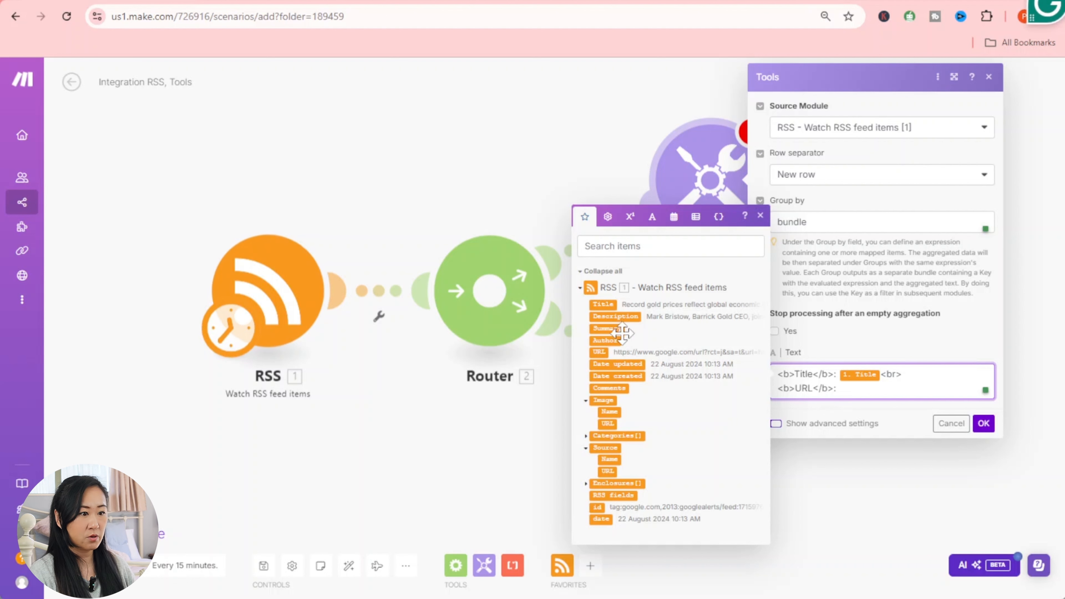
click(604, 351)
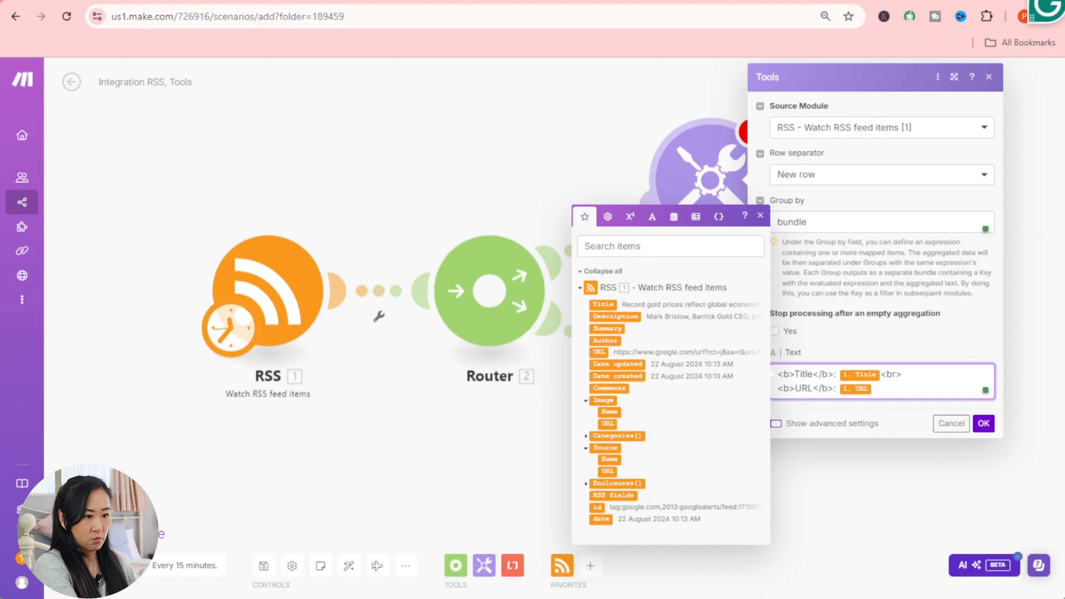
text(<)
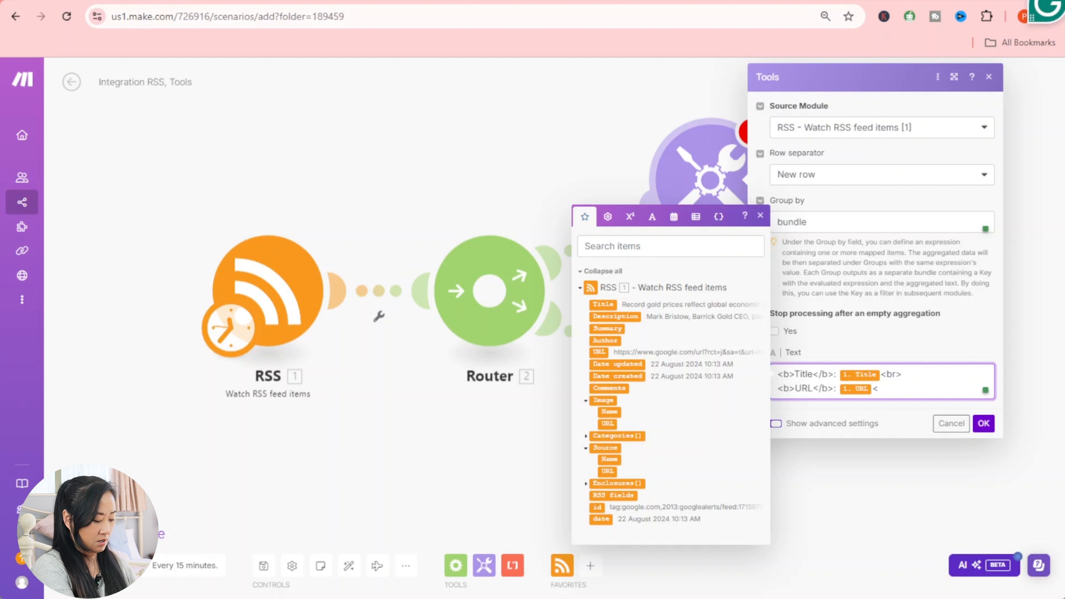
text(br>)
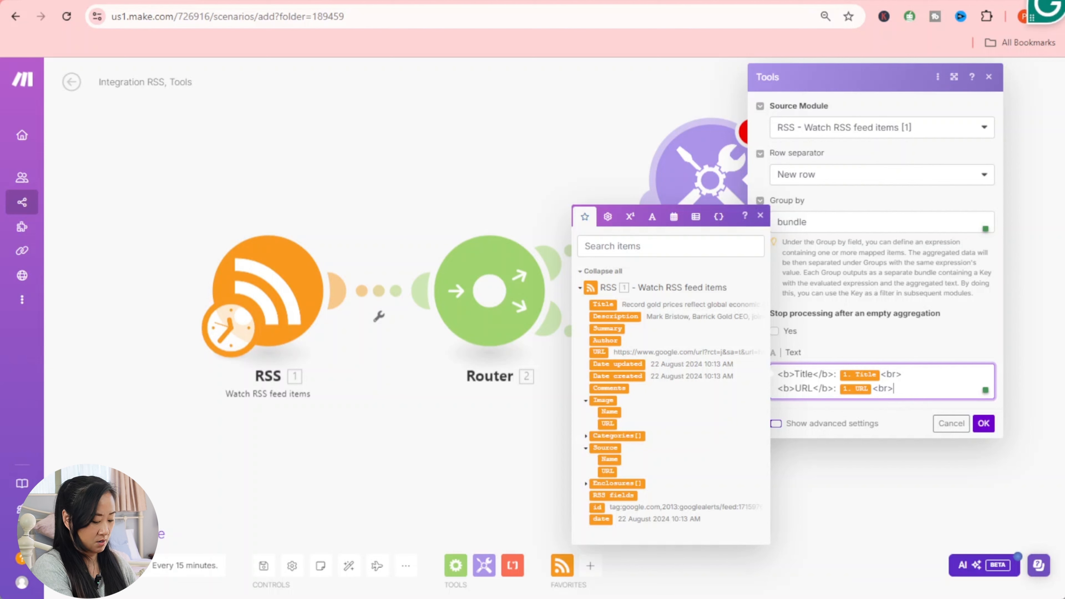
key(Return)
click(440, 1)
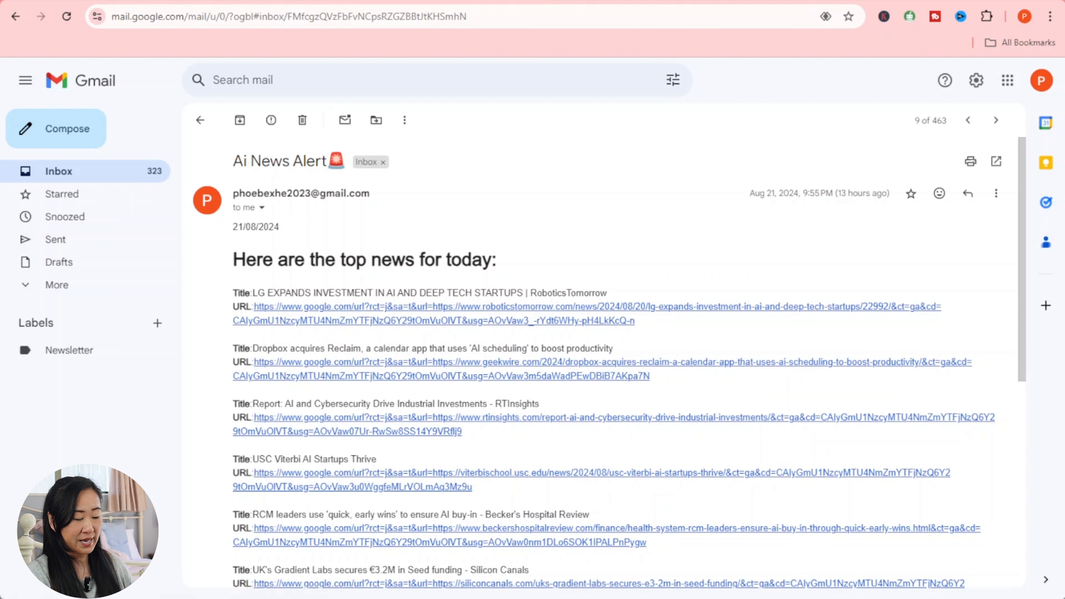
- Add a final <br> line to the Text template and confirm the text aggregator
scroll(352, 559, down, 3)
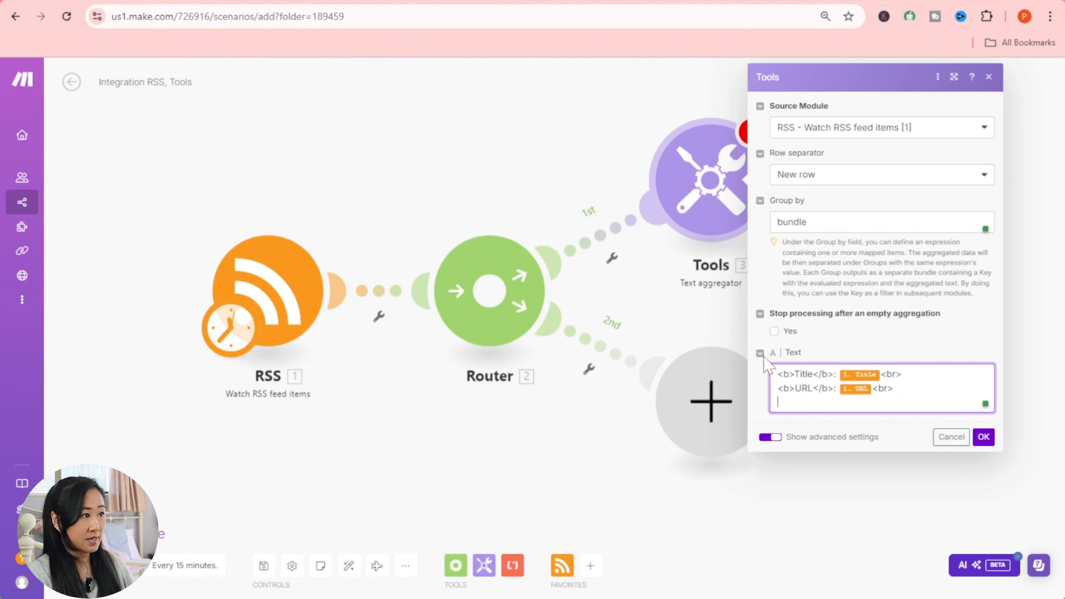
key(Return)
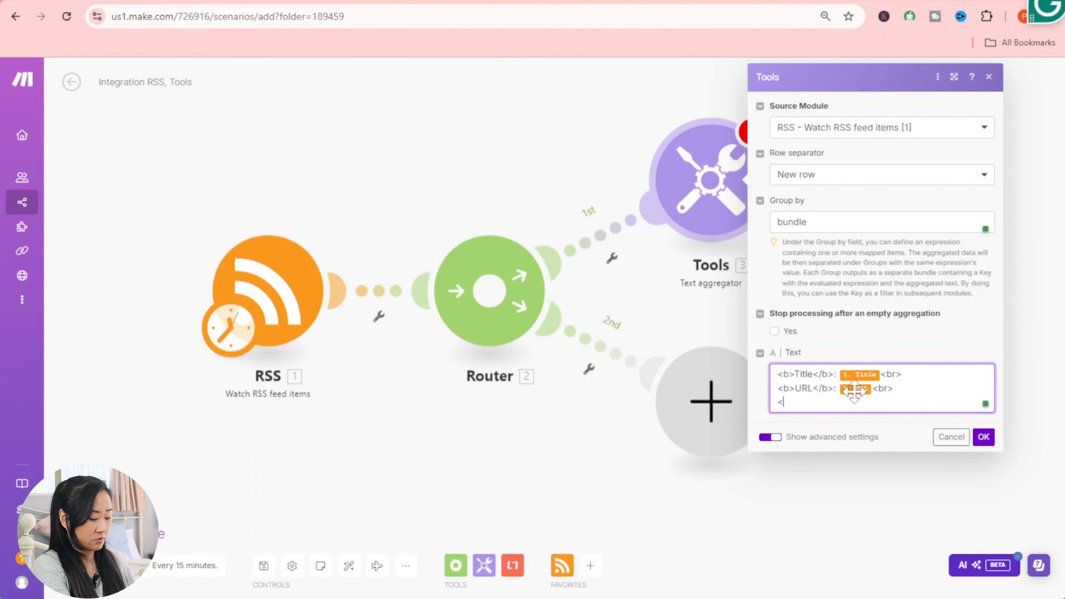
text(<br)
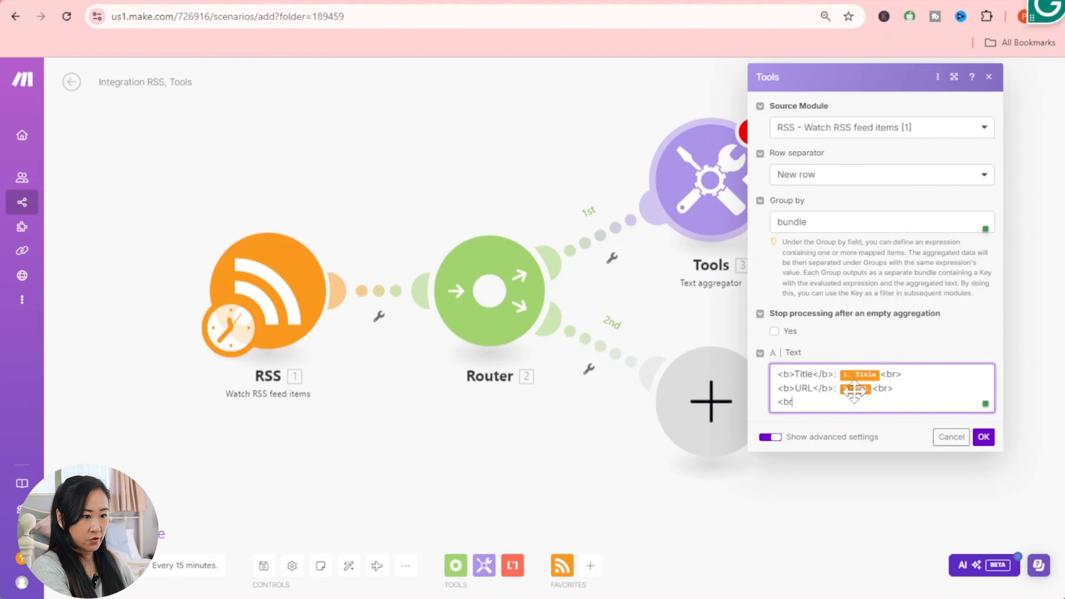
text(>)
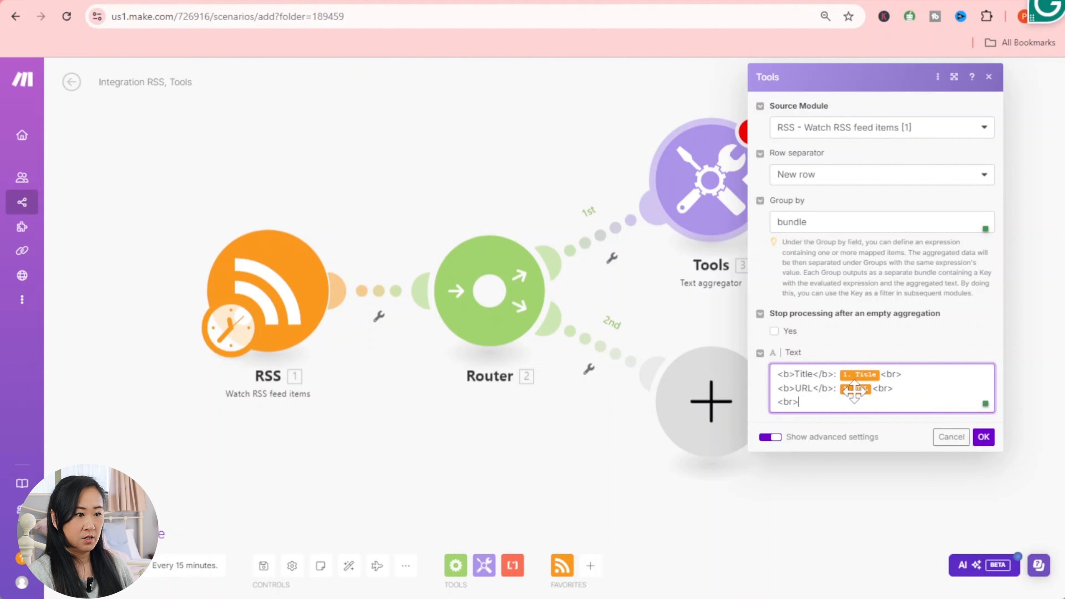
click(989, 436)
- Save the scenario, overriding the transformer warning
click(712, 181)
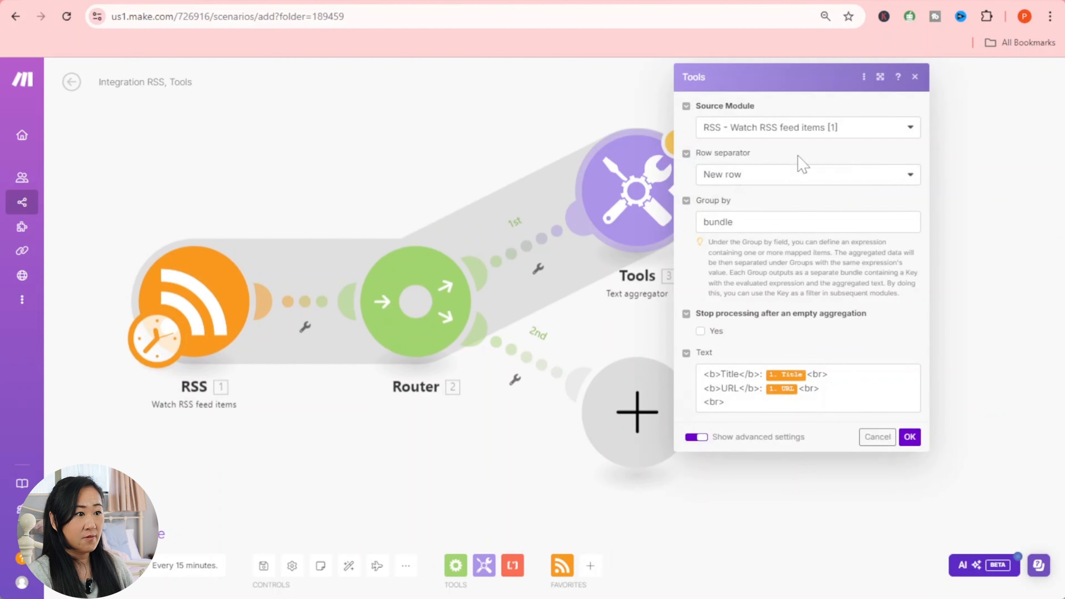
click(909, 437)
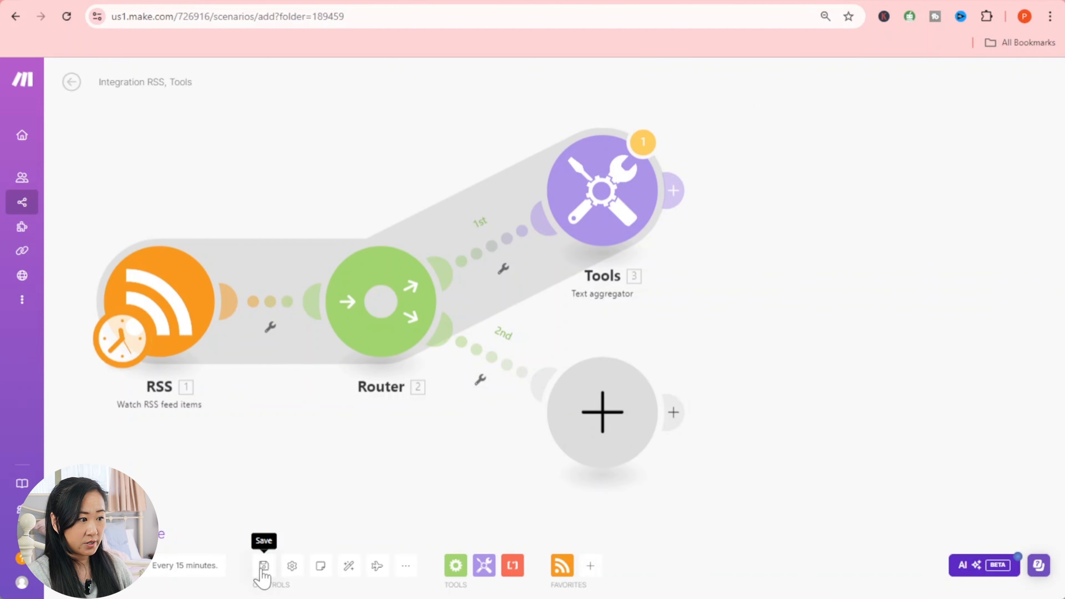
click(262, 567)
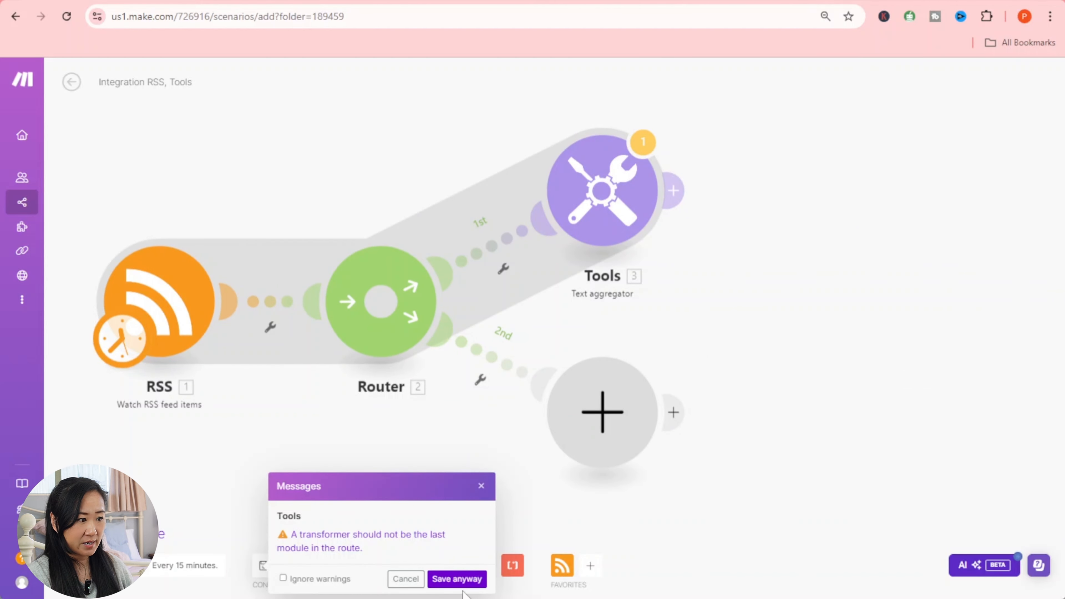
click(458, 579)
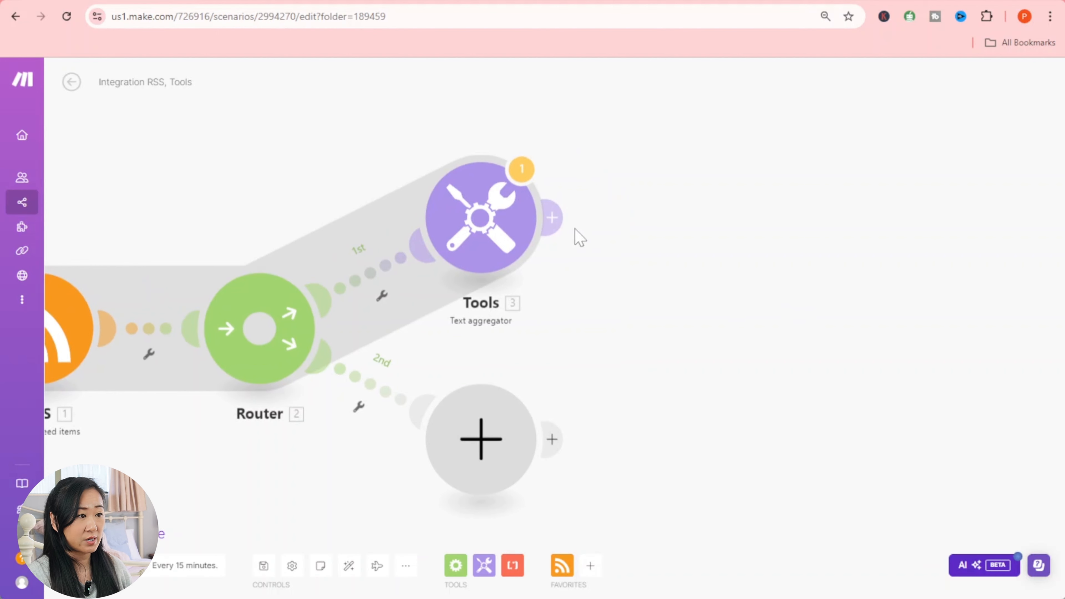
- Attach a Gmail 'Send an Email' module after the Text aggregator on route 1
click(552, 217)
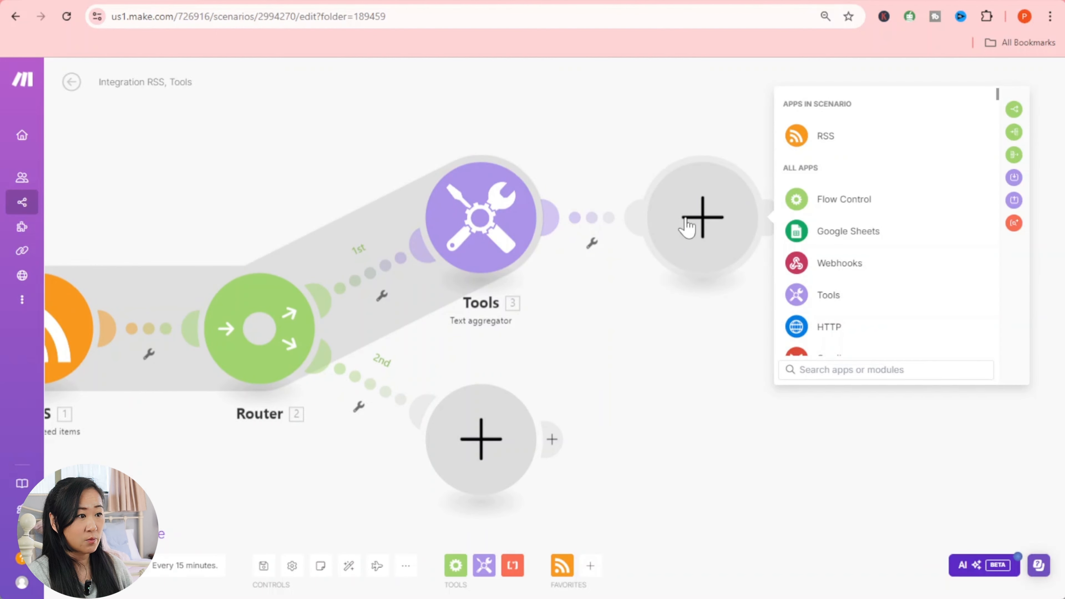
scroll(878, 348, down, 3)
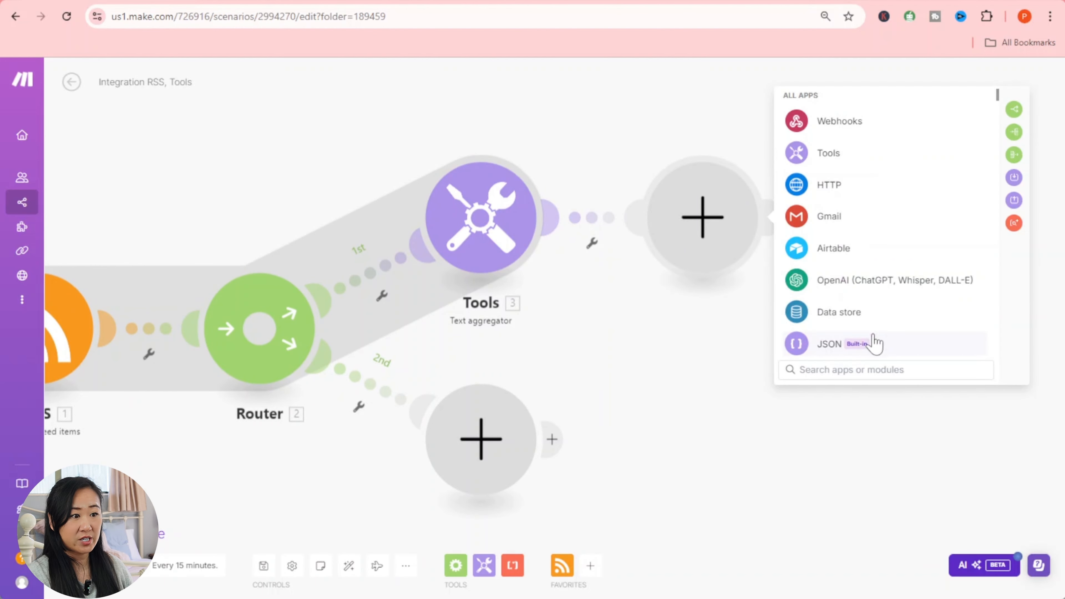
click(828, 218)
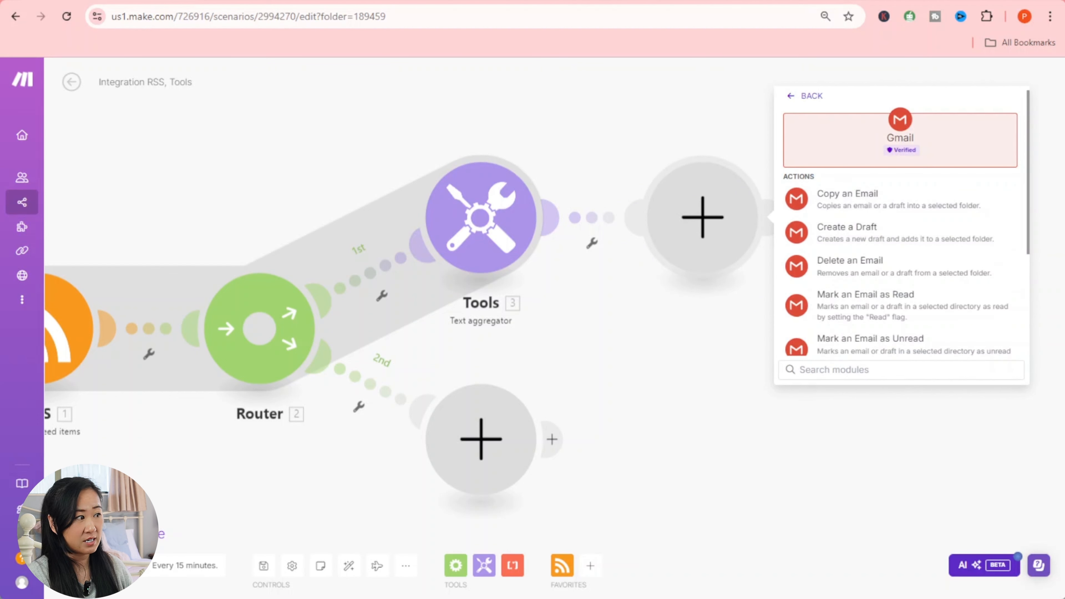
click(427, 4)
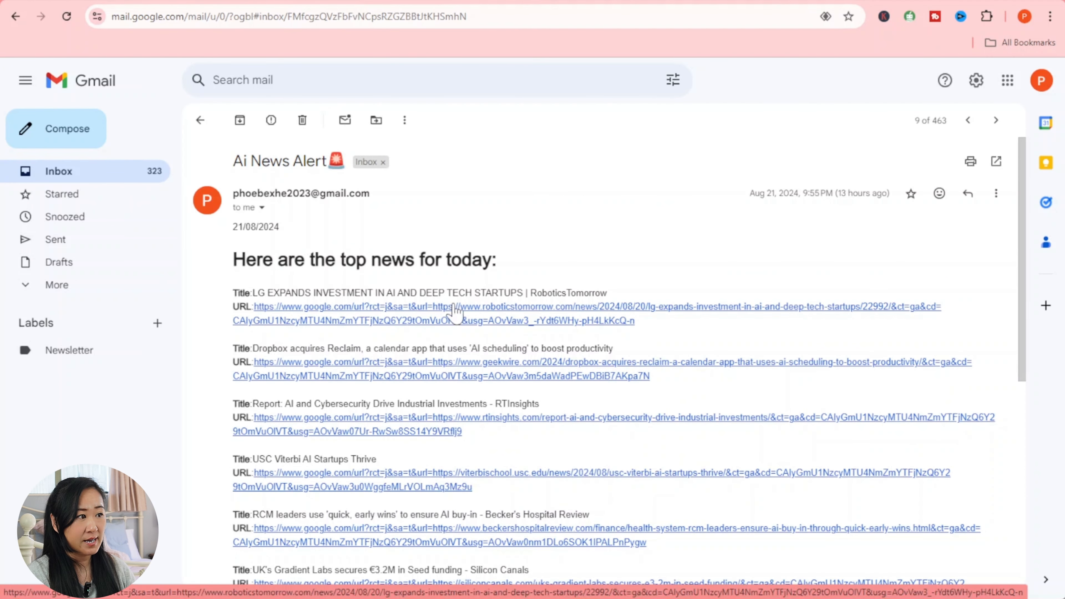
click(147, 4)
scroll(885, 227, down, 2)
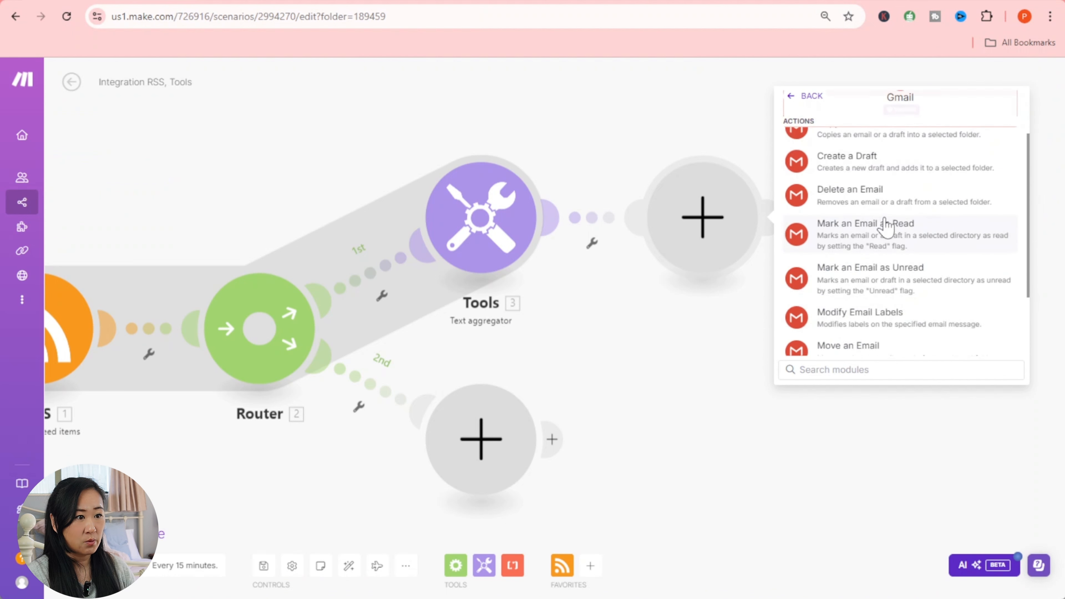
scroll(885, 227, down, 2)
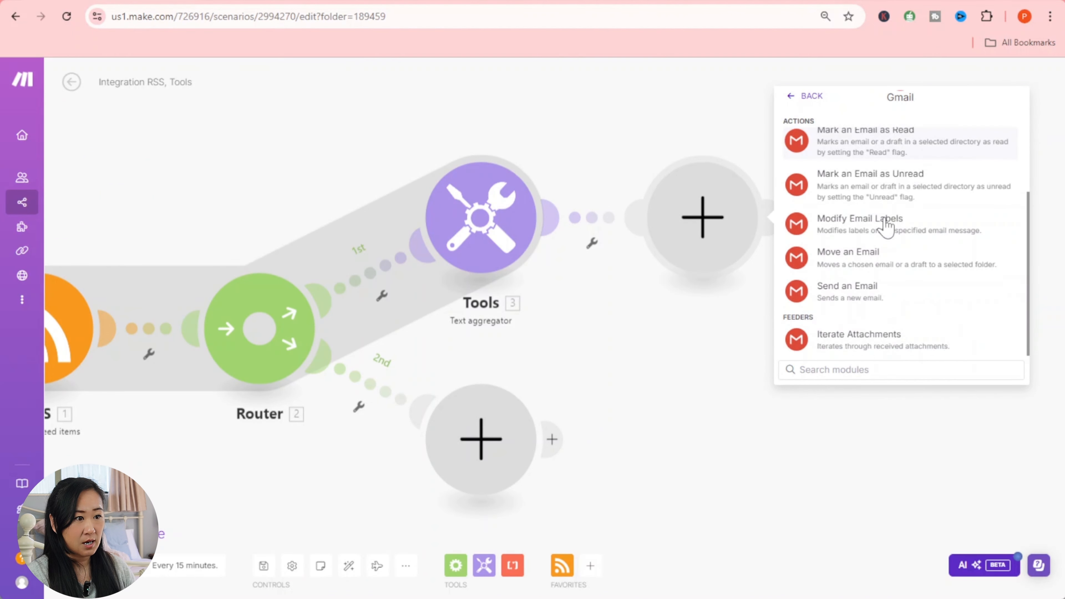
click(868, 297)
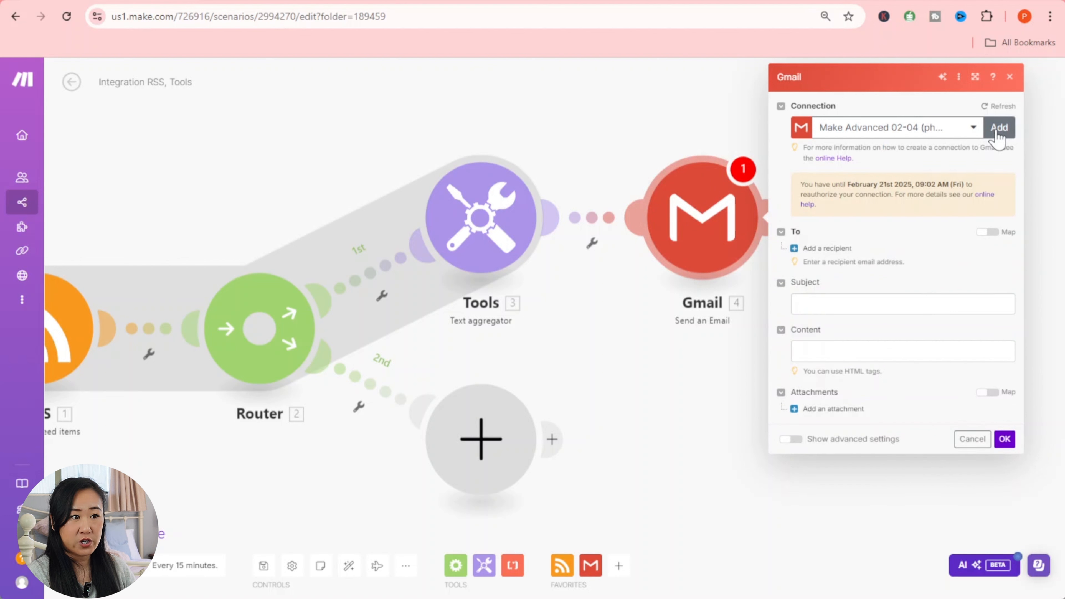
- Try a new Gmail connection via Sign in with Google, then open the custom OAuth guide in a new tab
click(999, 128)
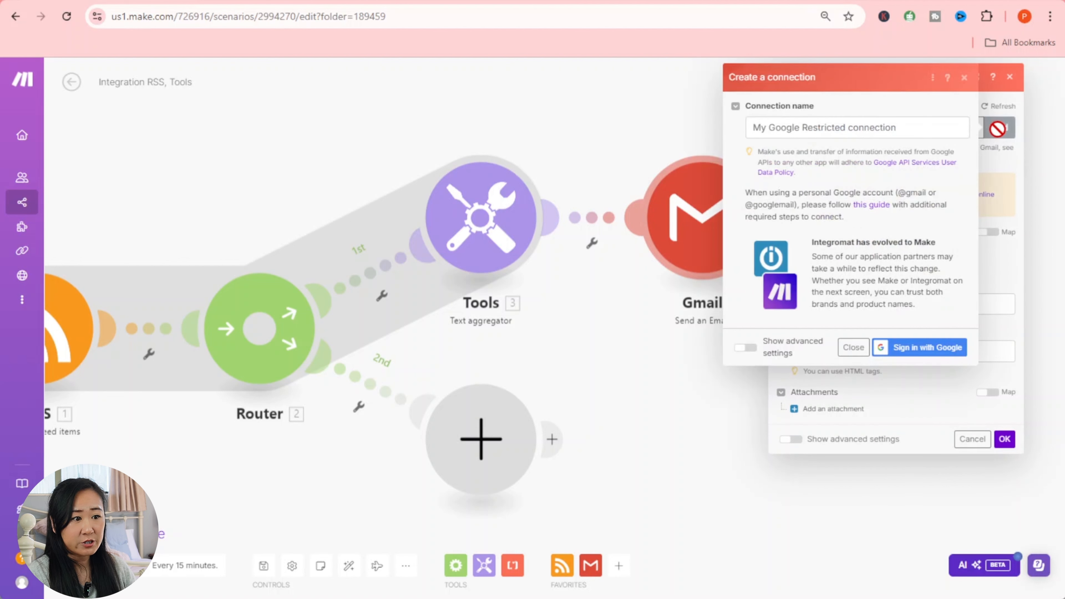
click(910, 354)
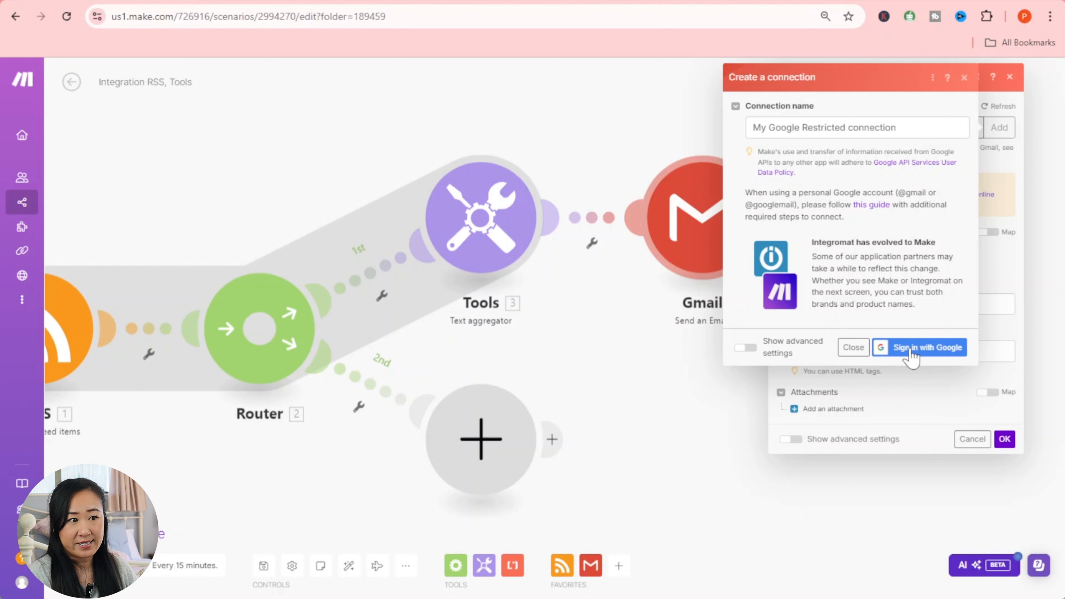
click(909, 352)
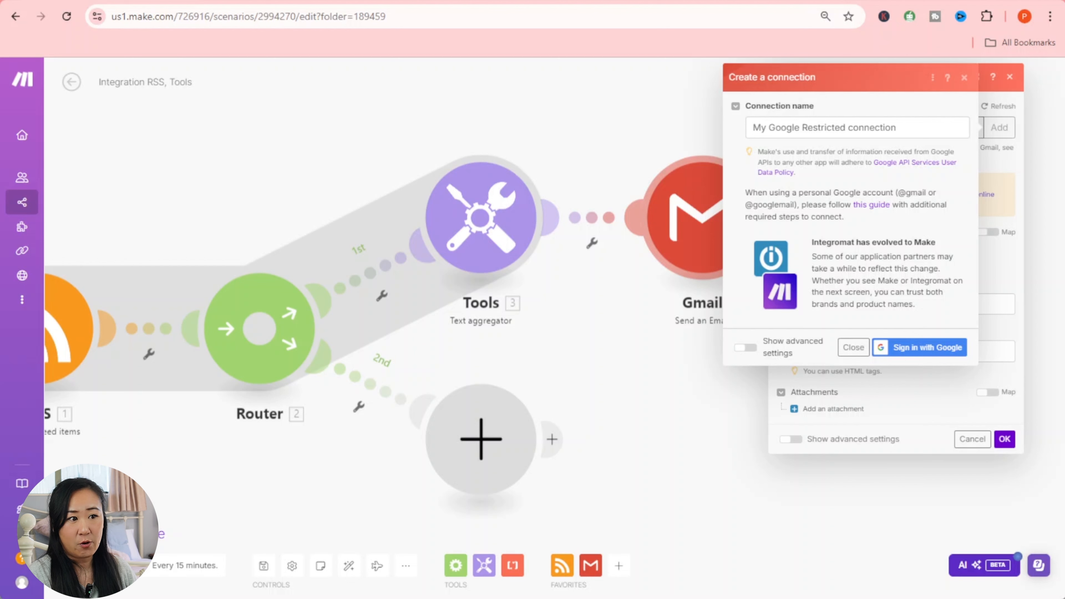
right_click(888, 209)
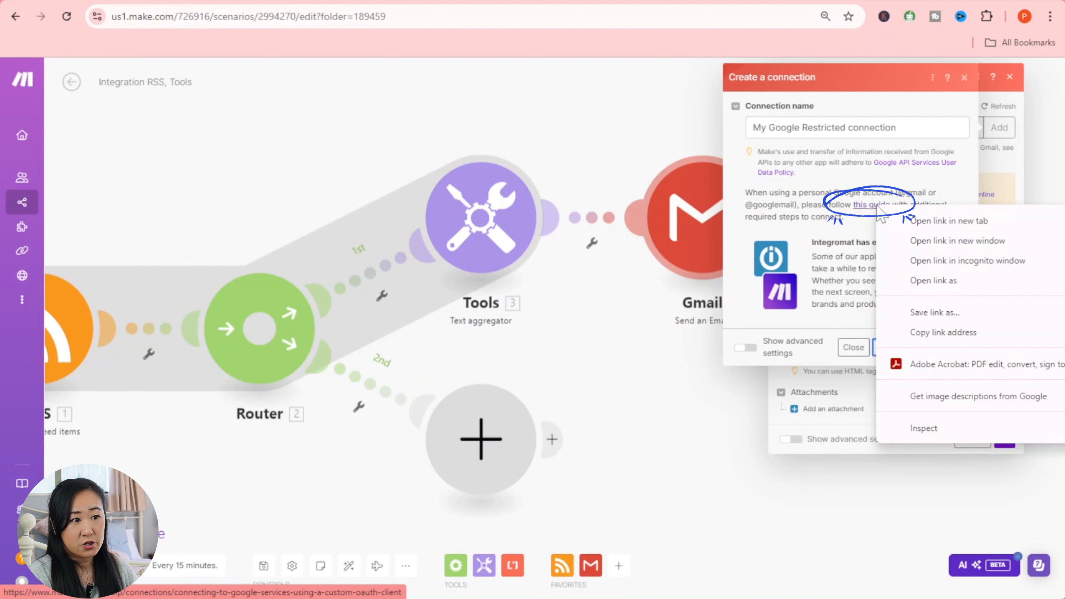
click(918, 219)
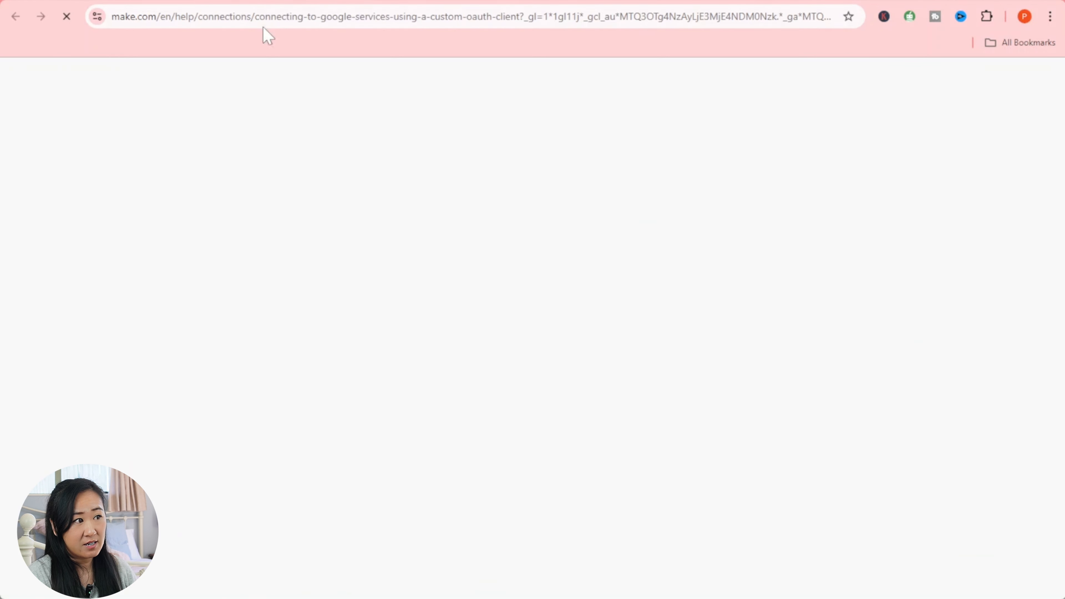
- Read the guide's Create project and Enable APIs sections for the custom OAuth client
click(230, 4)
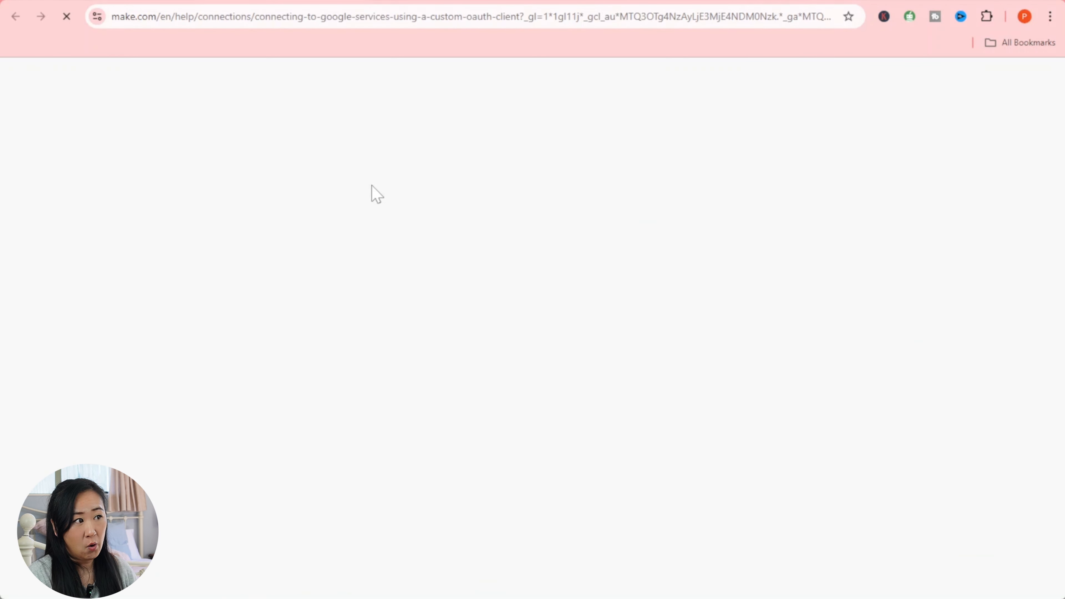
scroll(376, 193, down, 10)
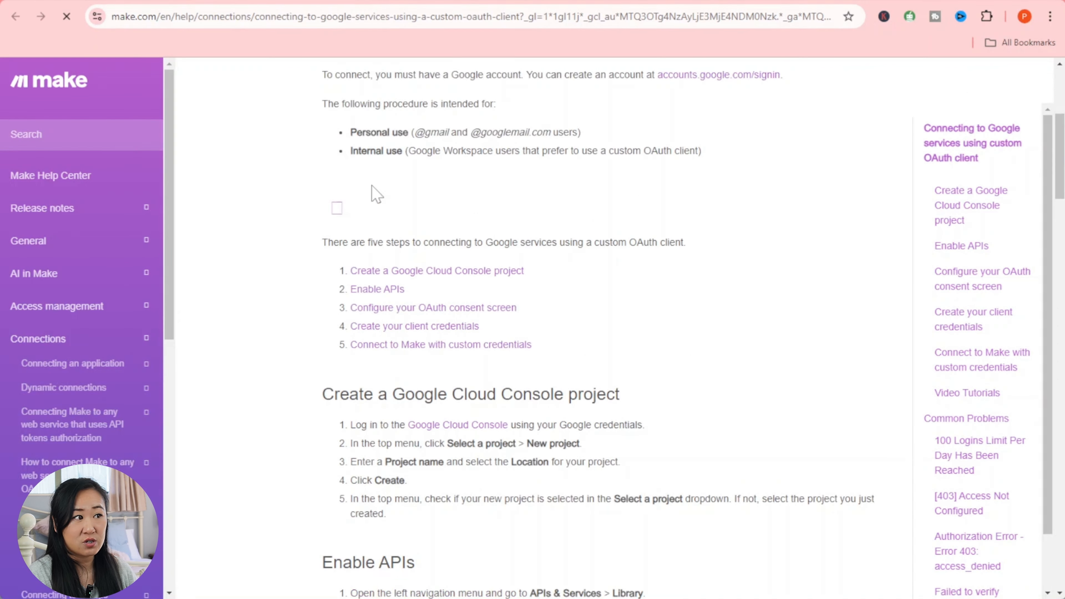
scroll(376, 194, down, 10)
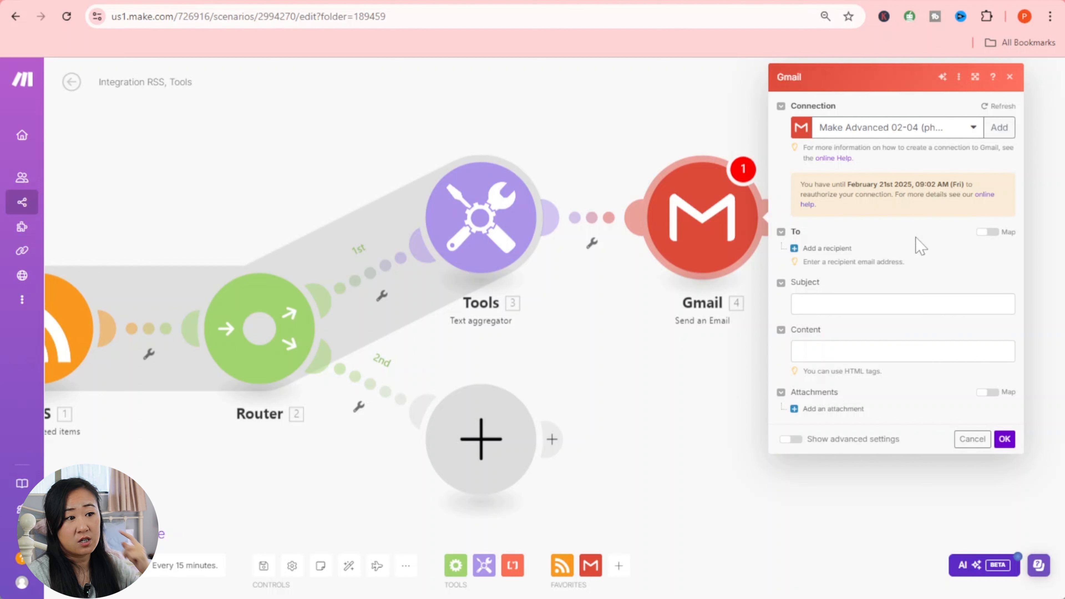
- Add a first To recipient and enter the recipient's e-mail address
click(805, 251)
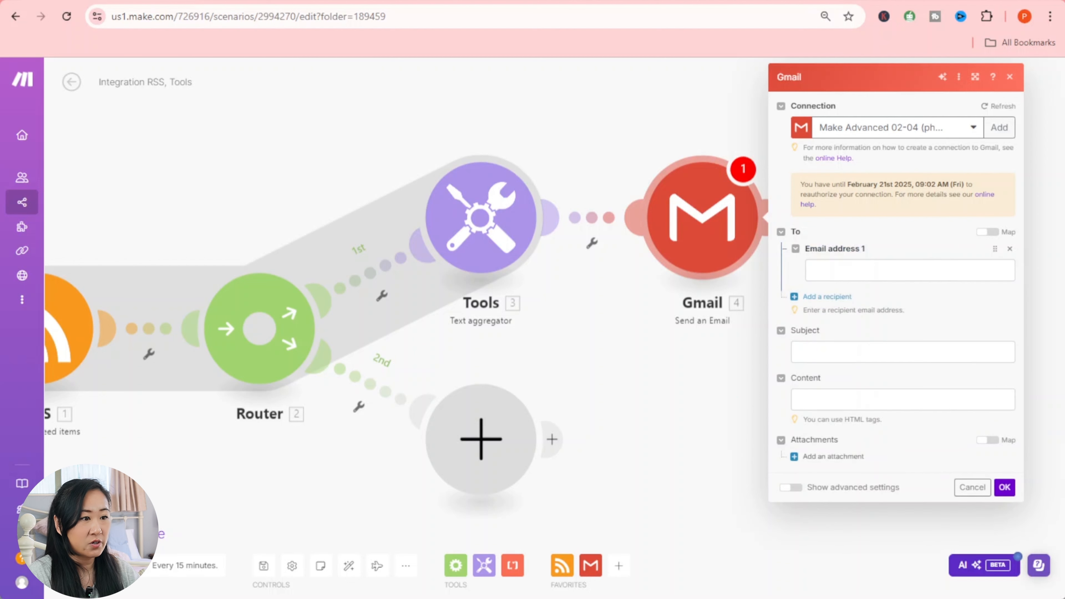
click(935, 270)
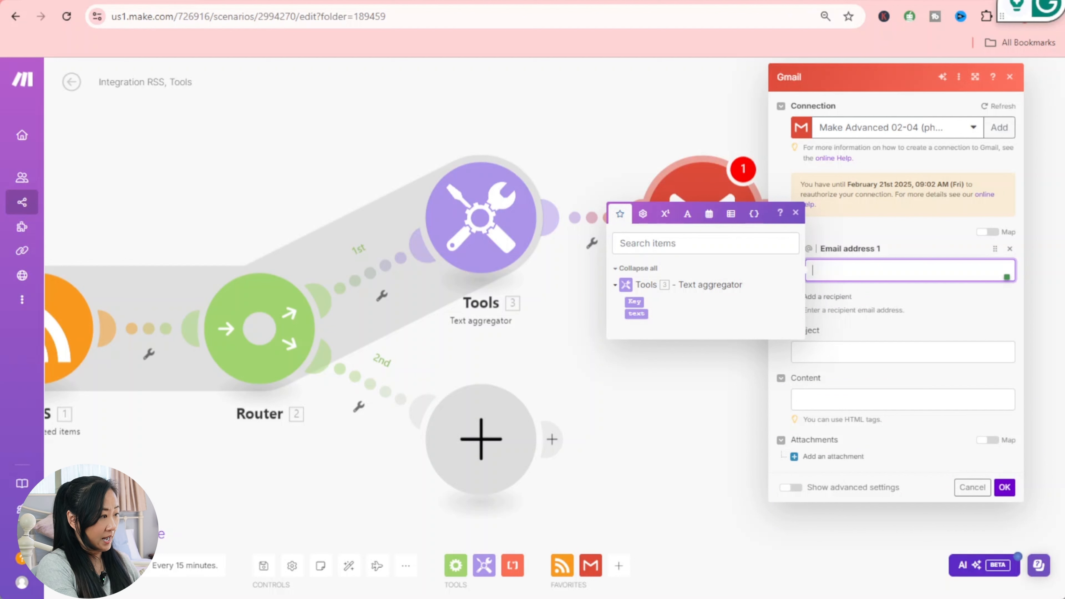
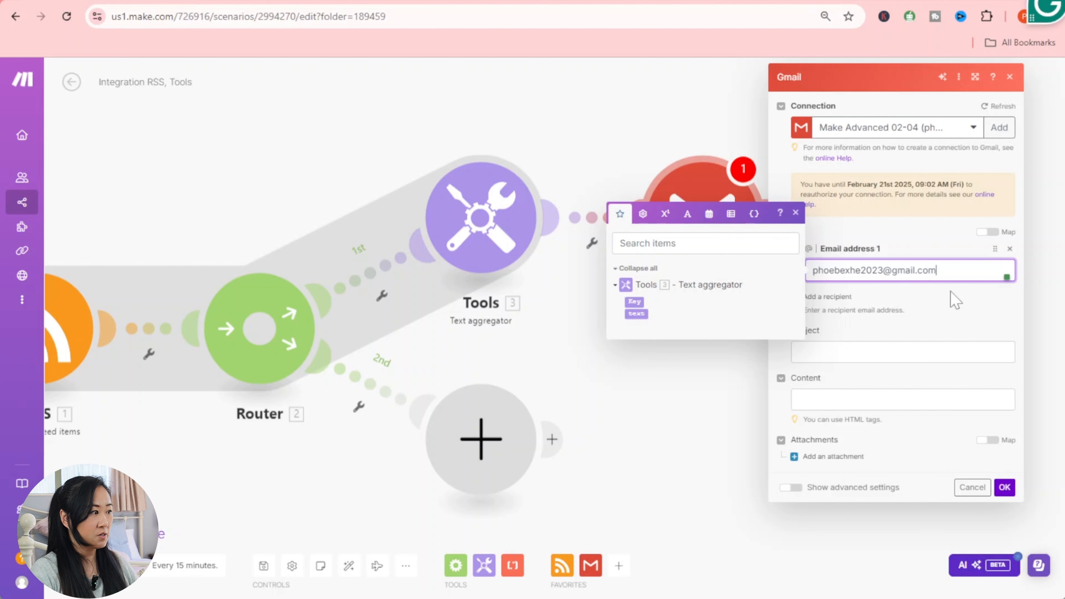
click(949, 311)
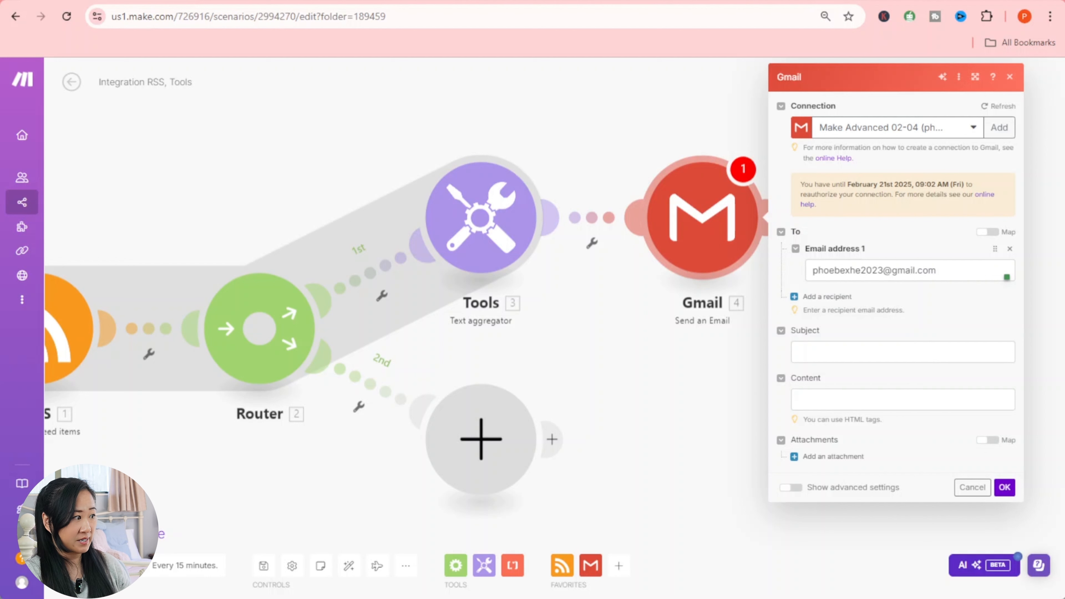
click(843, 353)
- Set the email subject to 'Ai News Alert' followed by a siren emoji
text(Ai )
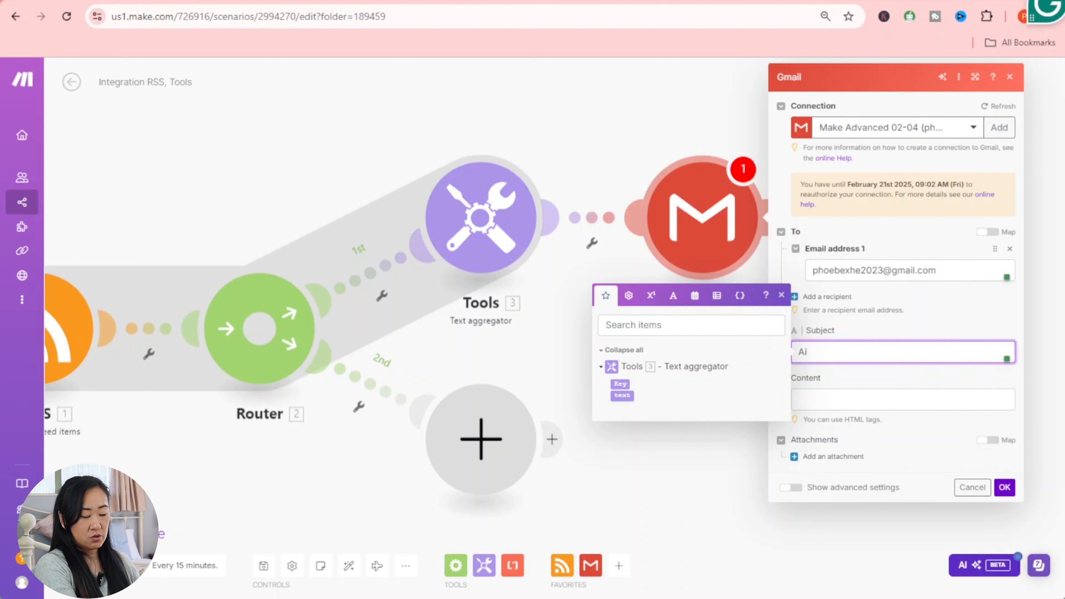
text(Ne)
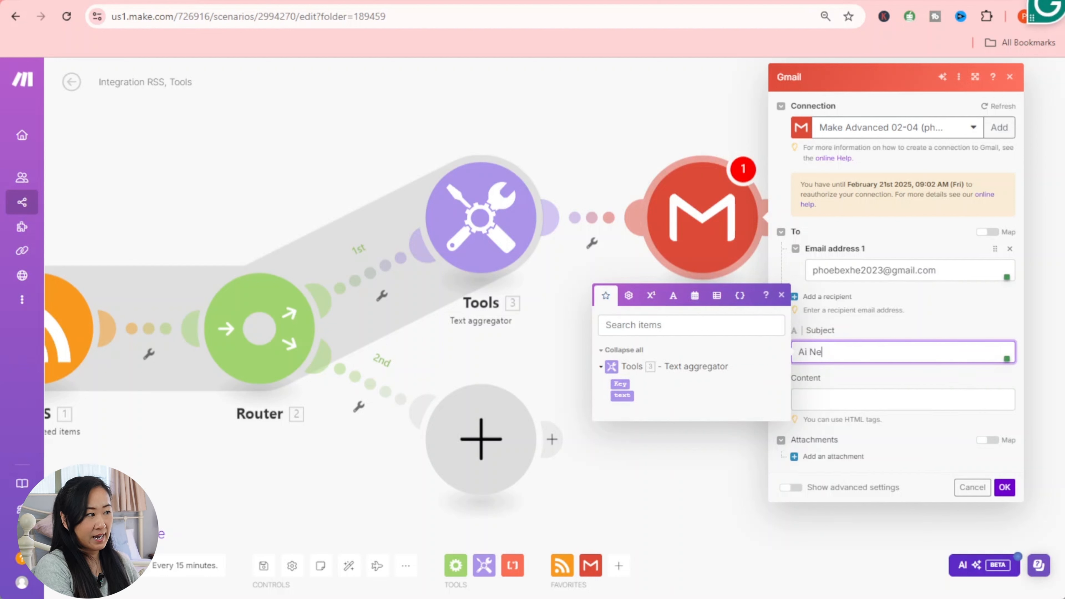
text(ws Alert)
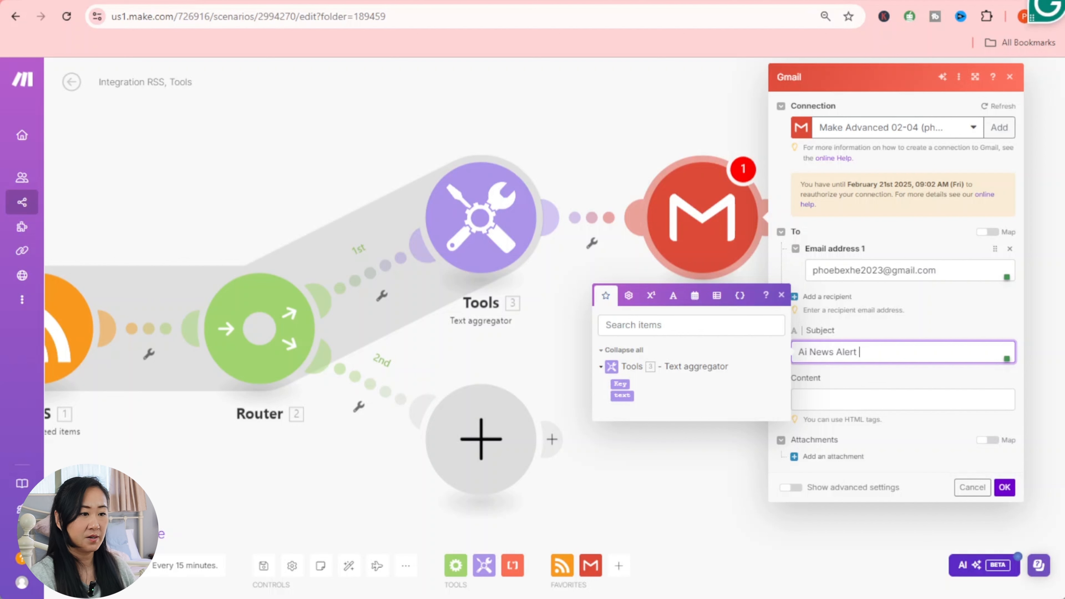
key(super+period)
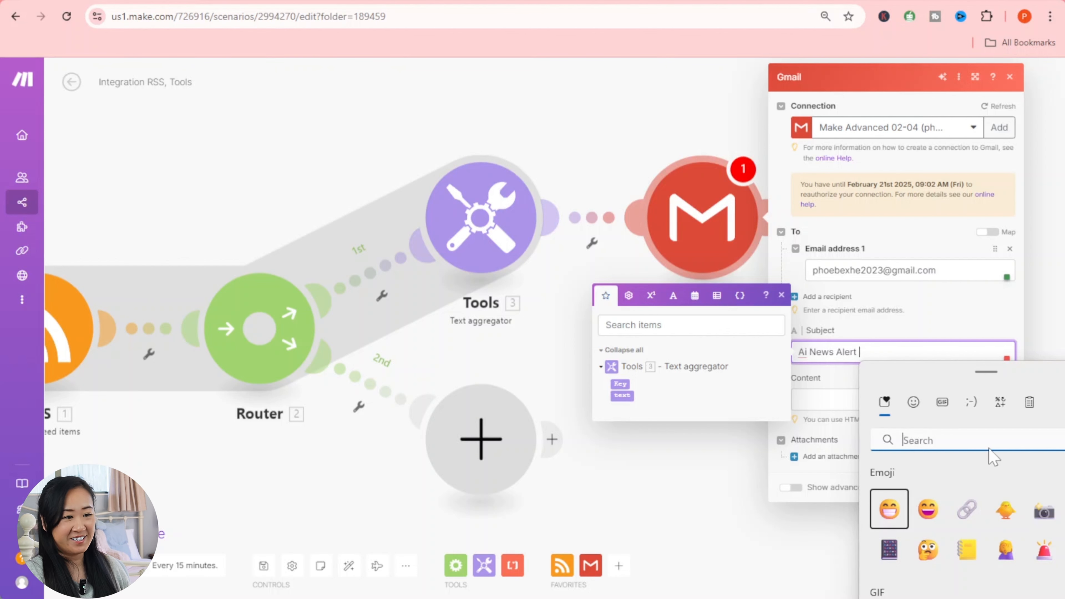
text(alr)
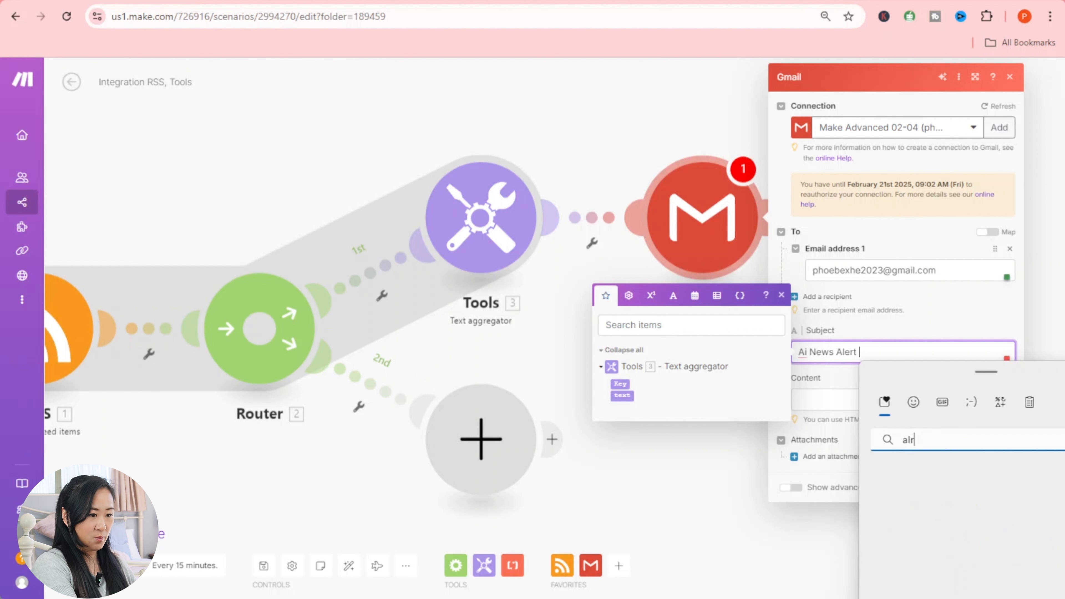
key(BackSpace)
text(arm)
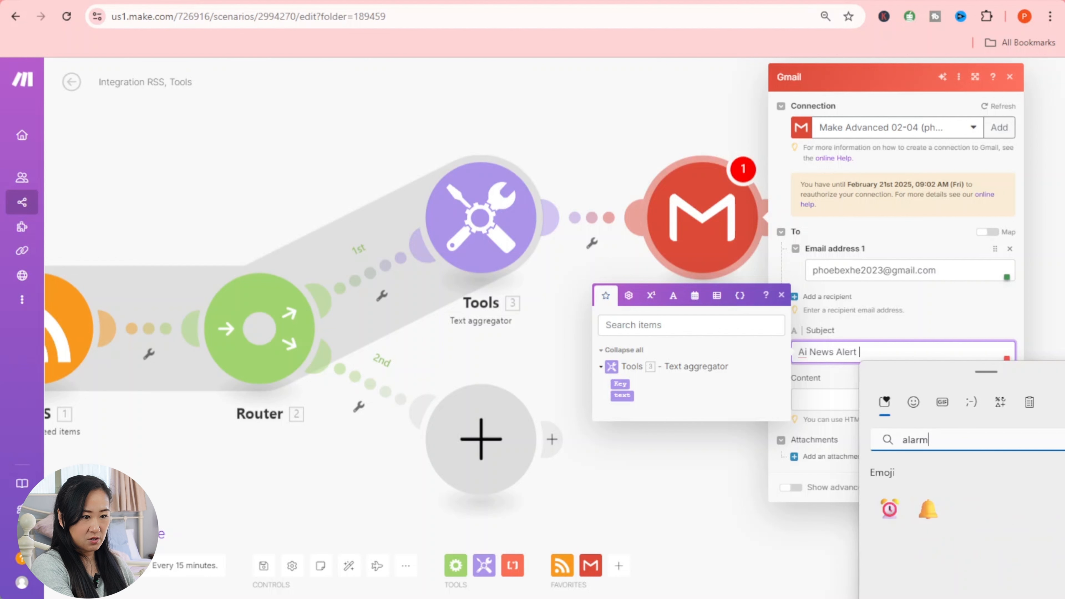
key(BackSpace)
key(BackSpace)
key(BackSpace)
key(BackSpace)
key(BackSpace)
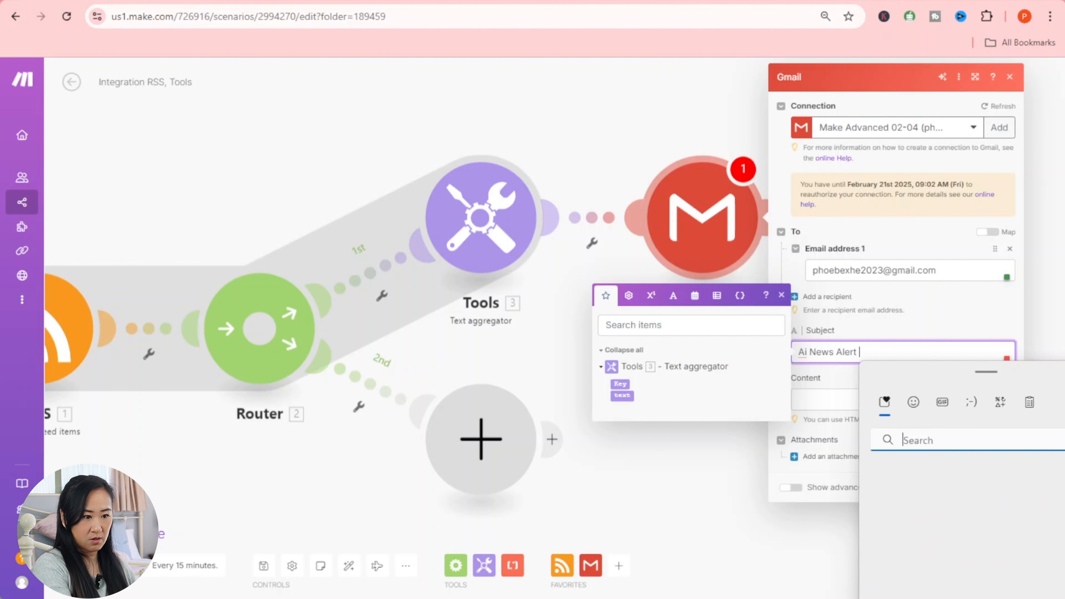
text(siren)
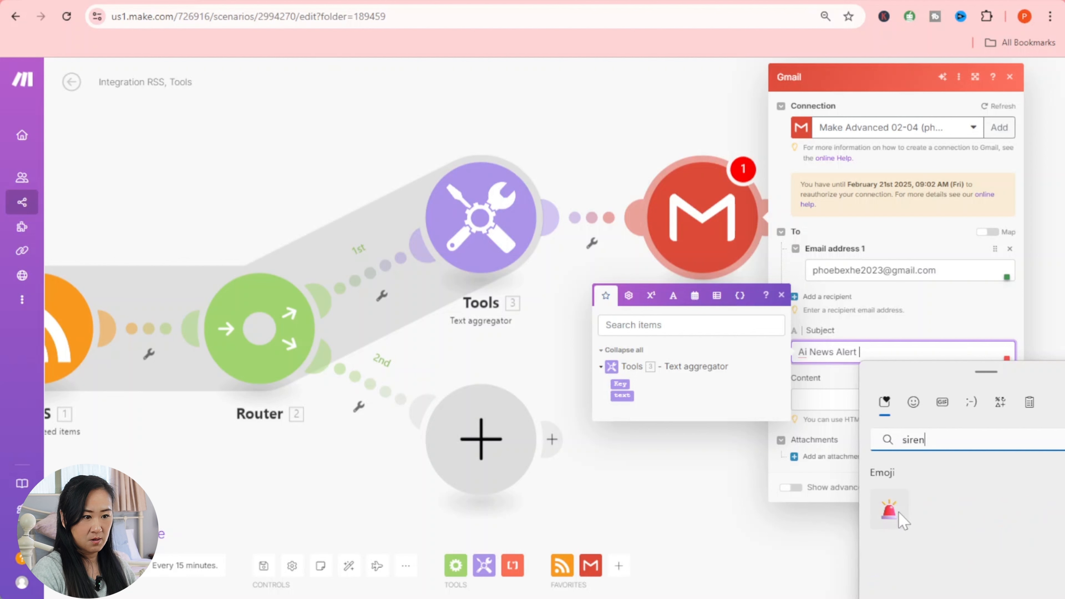
click(889, 510)
key(Escape)
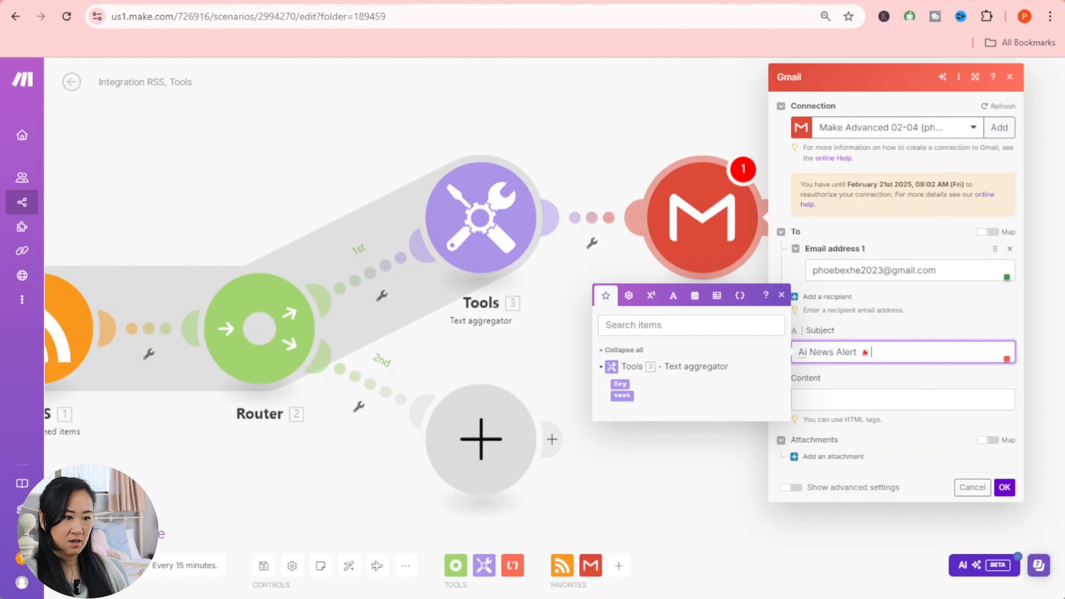
click(780, 296)
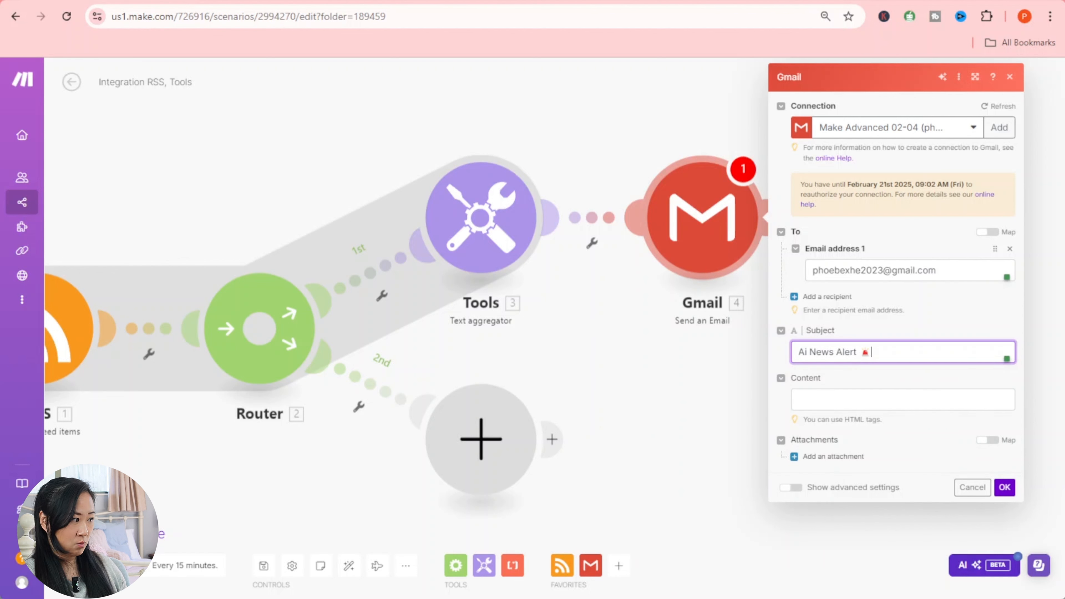
click(817, 401)
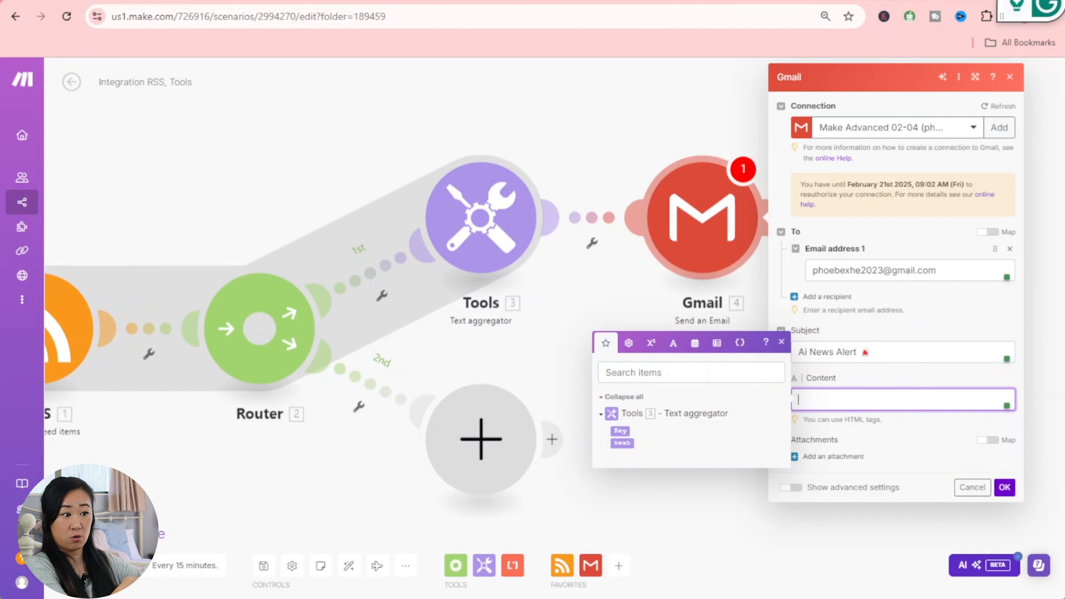
- Start the email Content with formatDate( and show the Date and time functions
text(format)
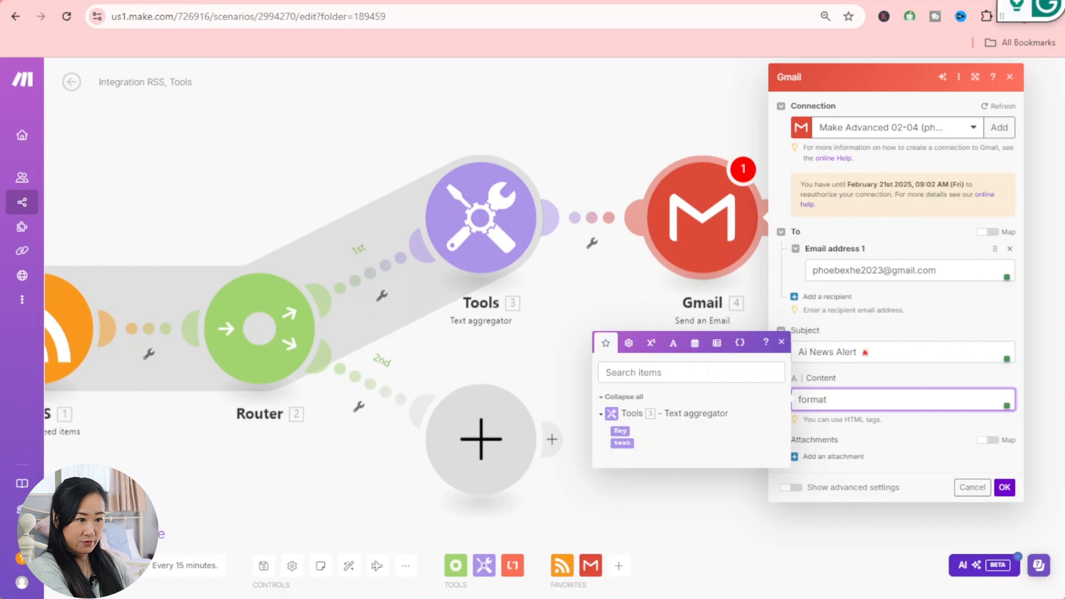
text(Date)
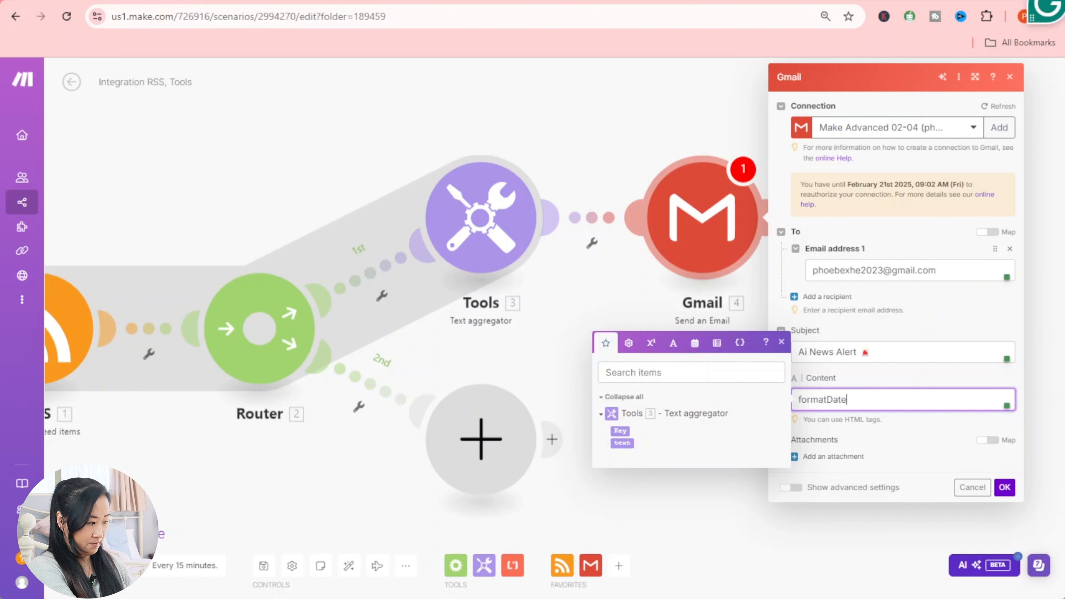
text(()
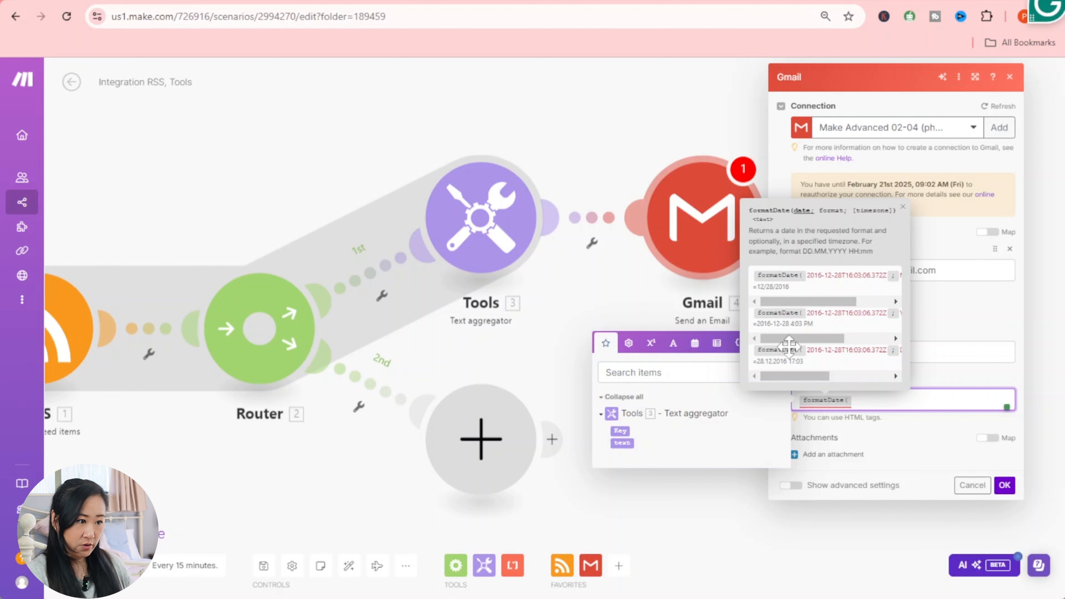
click(902, 206)
click(864, 401)
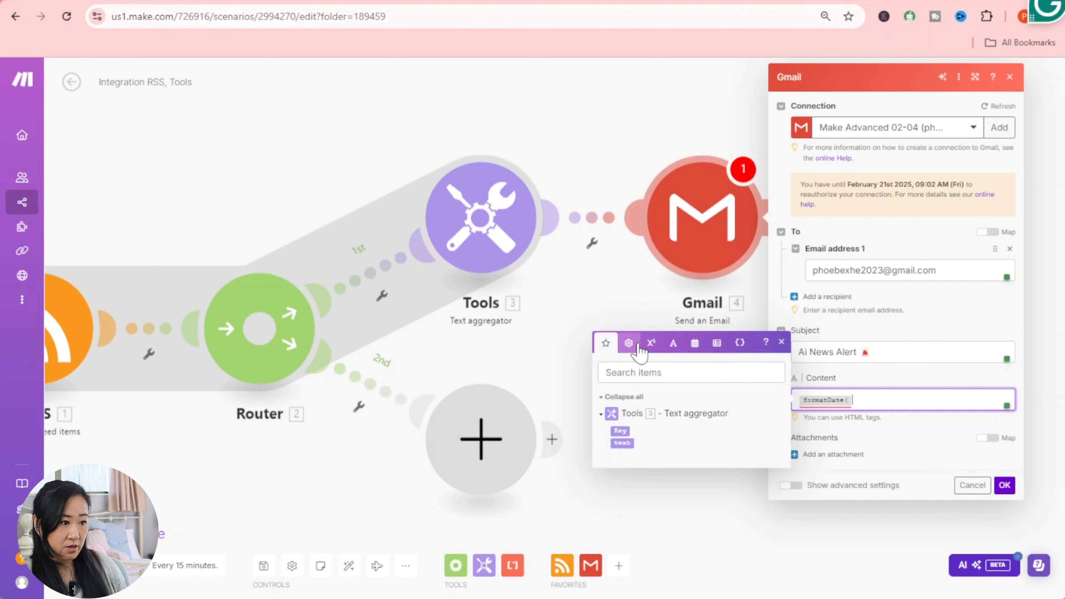
click(694, 343)
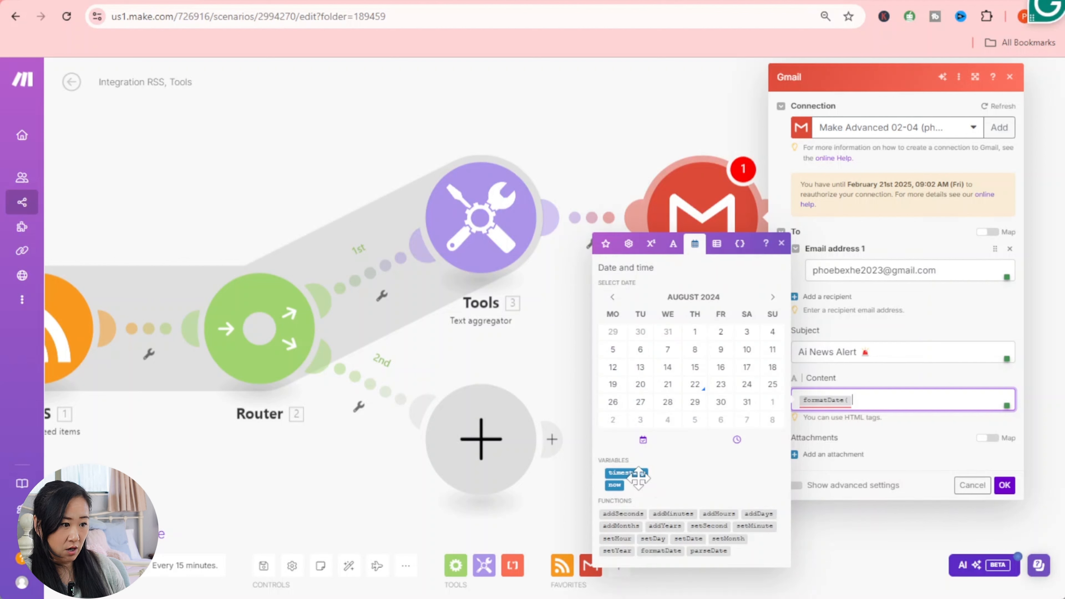
- Start the email Content with today's date as formatDate(now; DD/MM/YYYY)
click(617, 488)
click(617, 488)
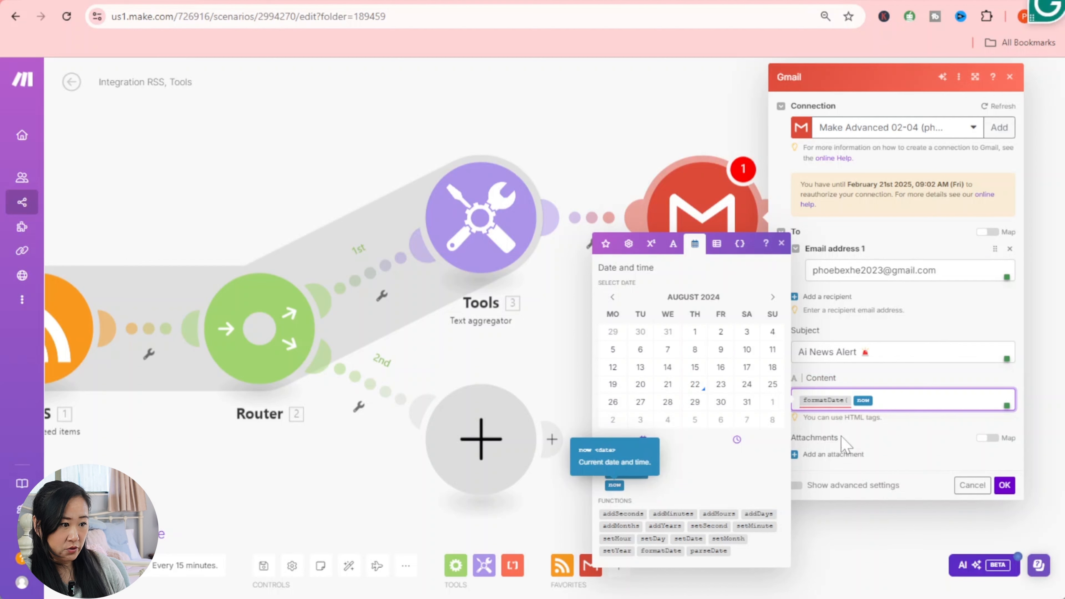
text(;)
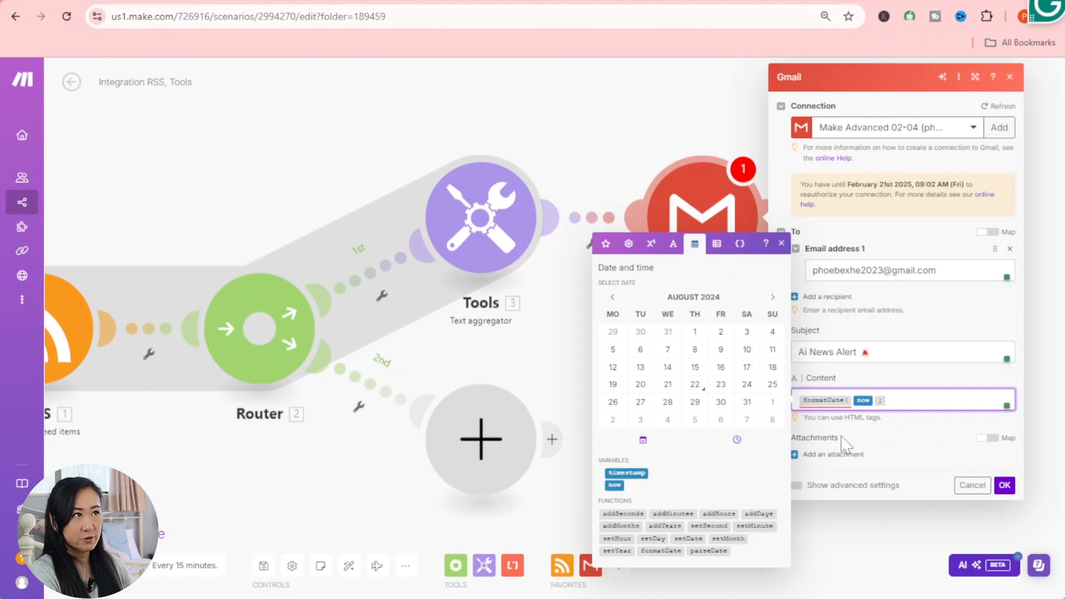
text(DD)
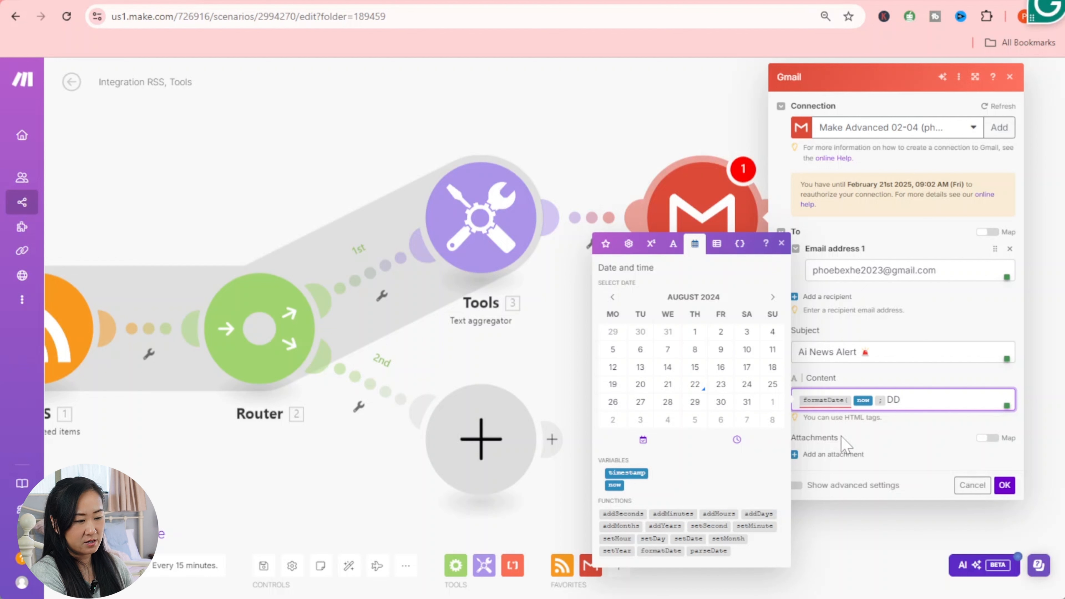
text(/<<)
key(BackSpace)
key(BackSpace)
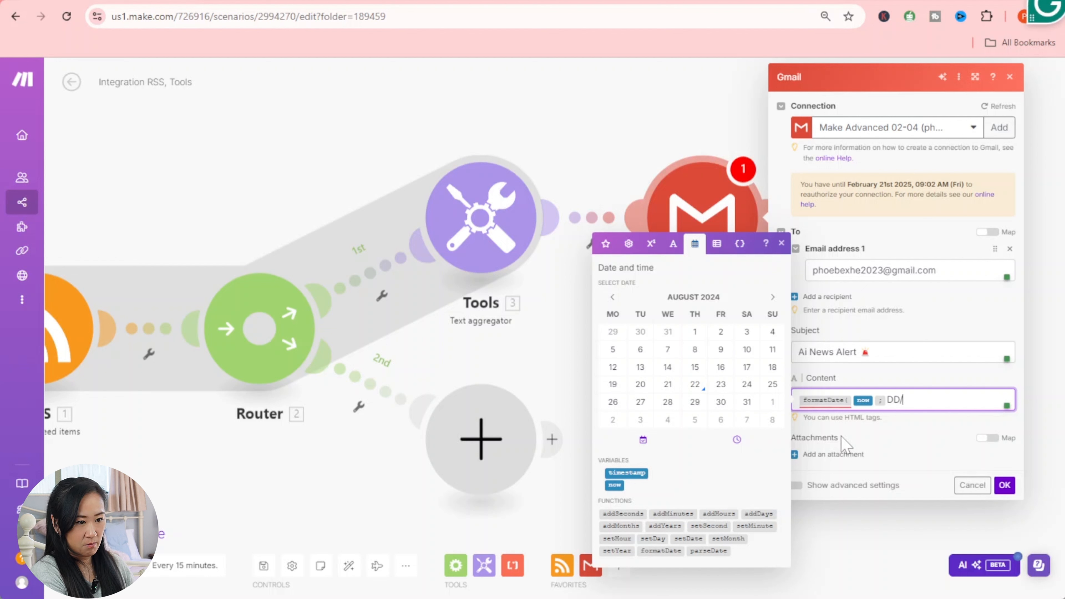
text(MM/)
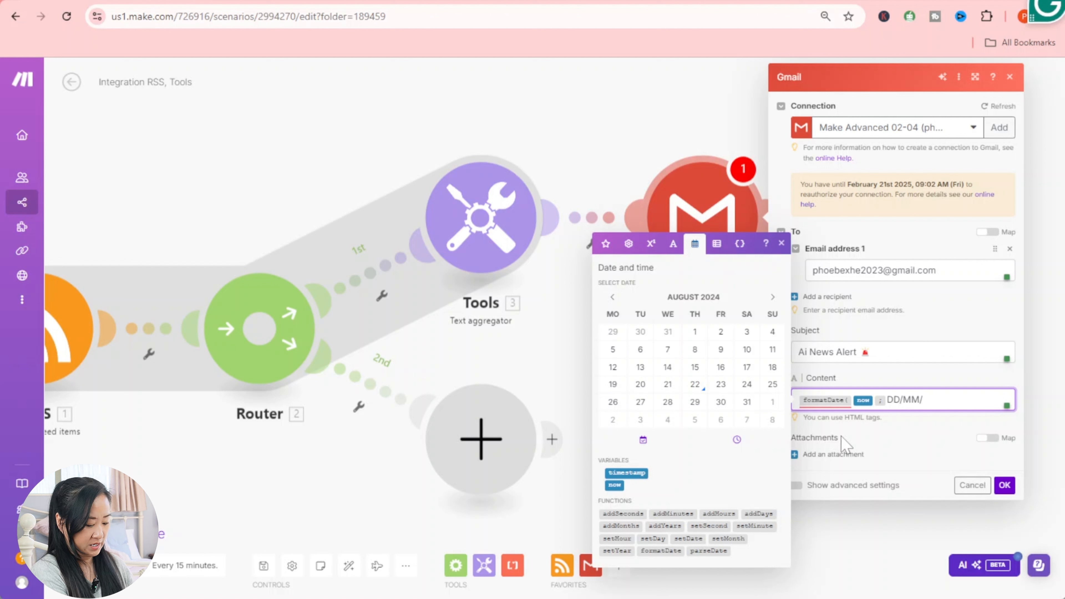
text(YYYY )
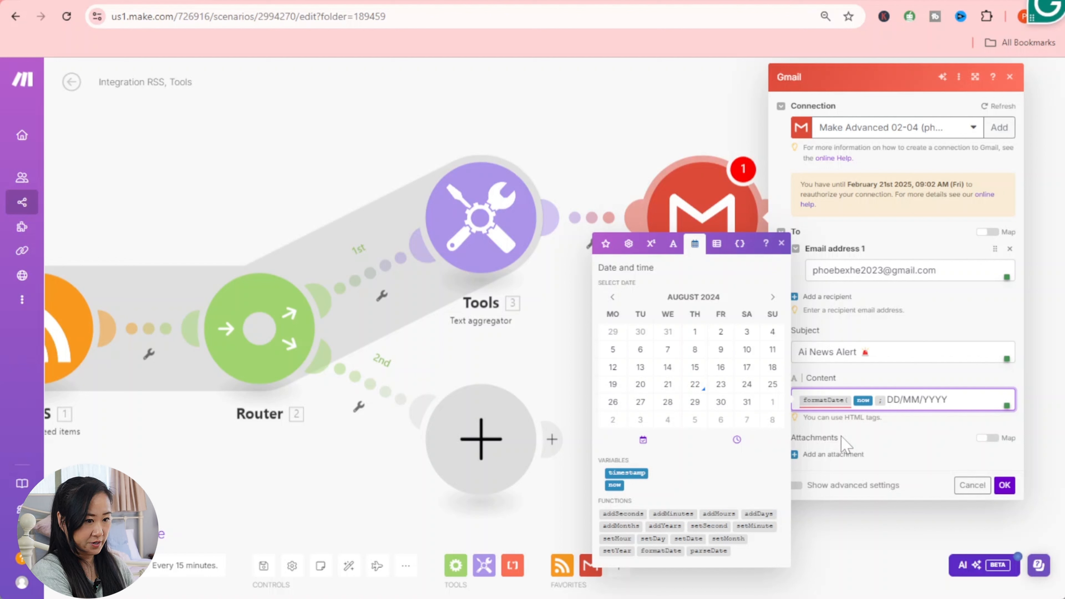
text())
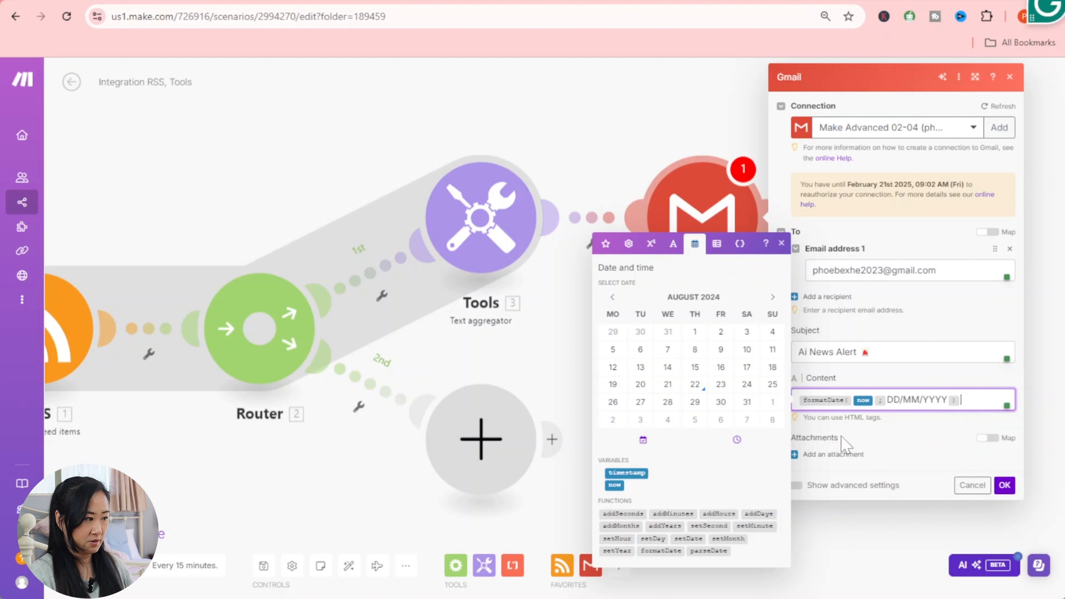
- Add an <h1><strong> heading tag below the date, then review the earlier Ai News Alert email in Gmail
key(Return)
key(Return)
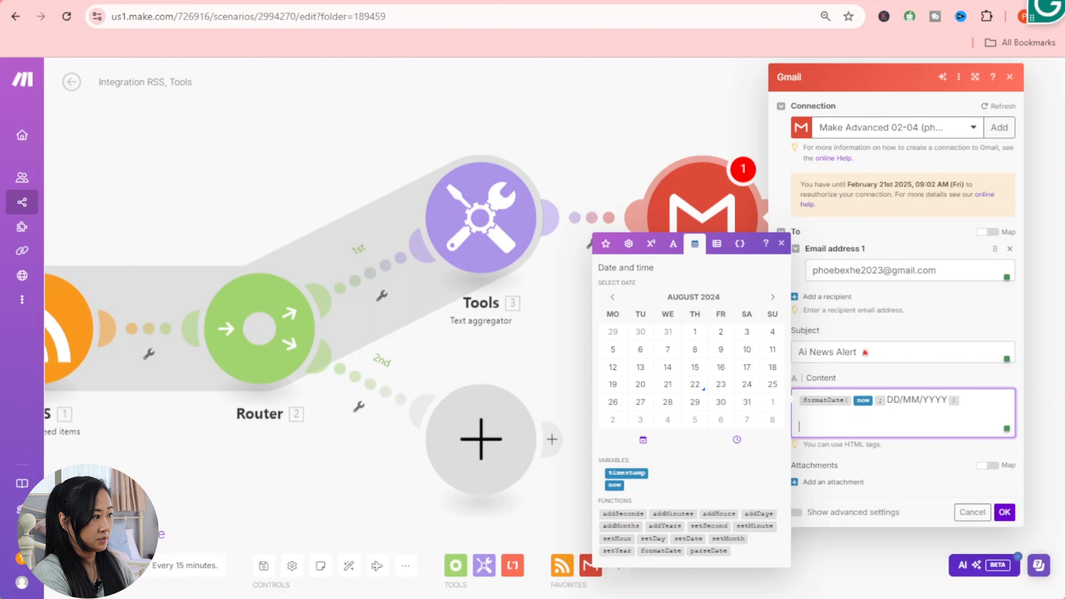
text(<)
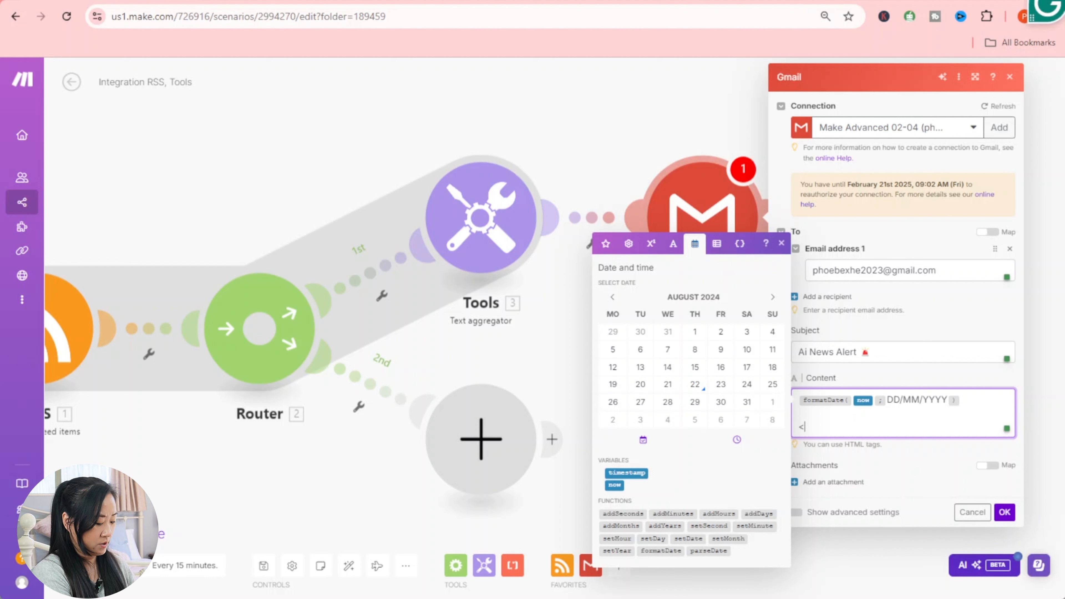
text(H)
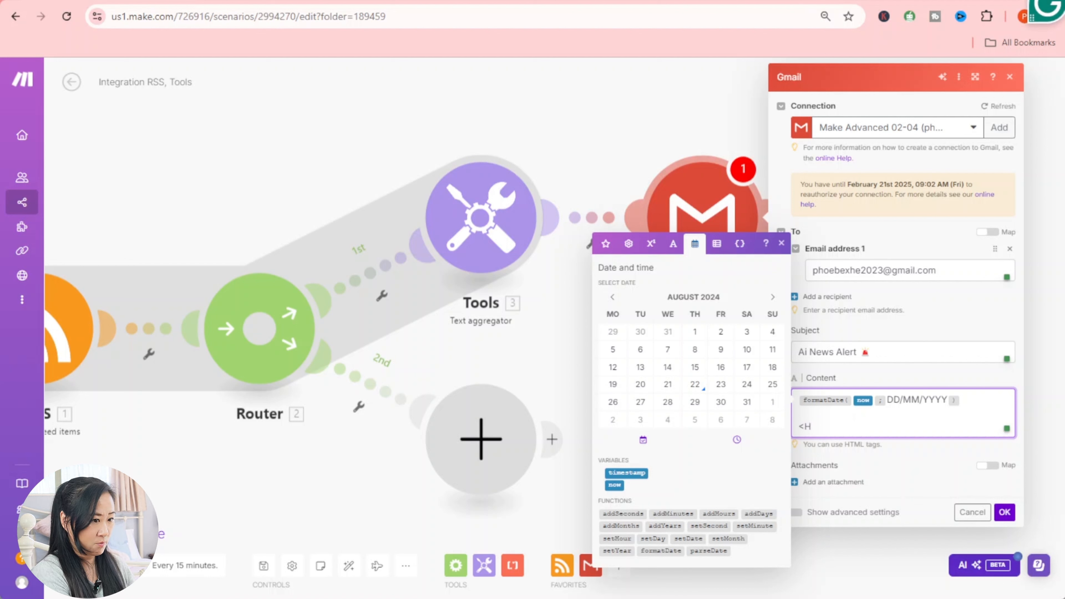
key(BackSpace)
text(h1)
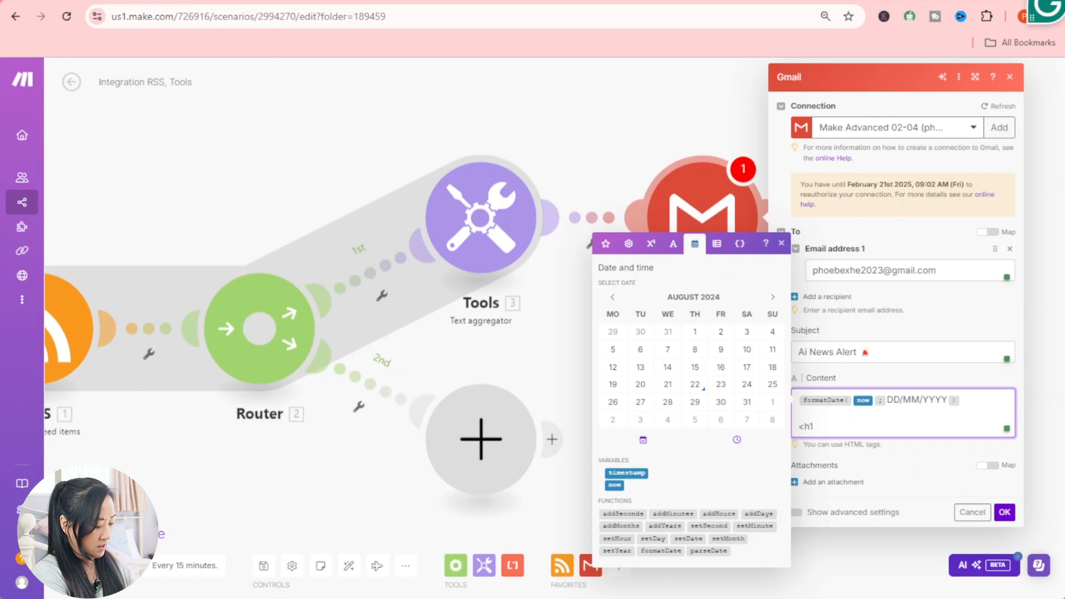
text(>)
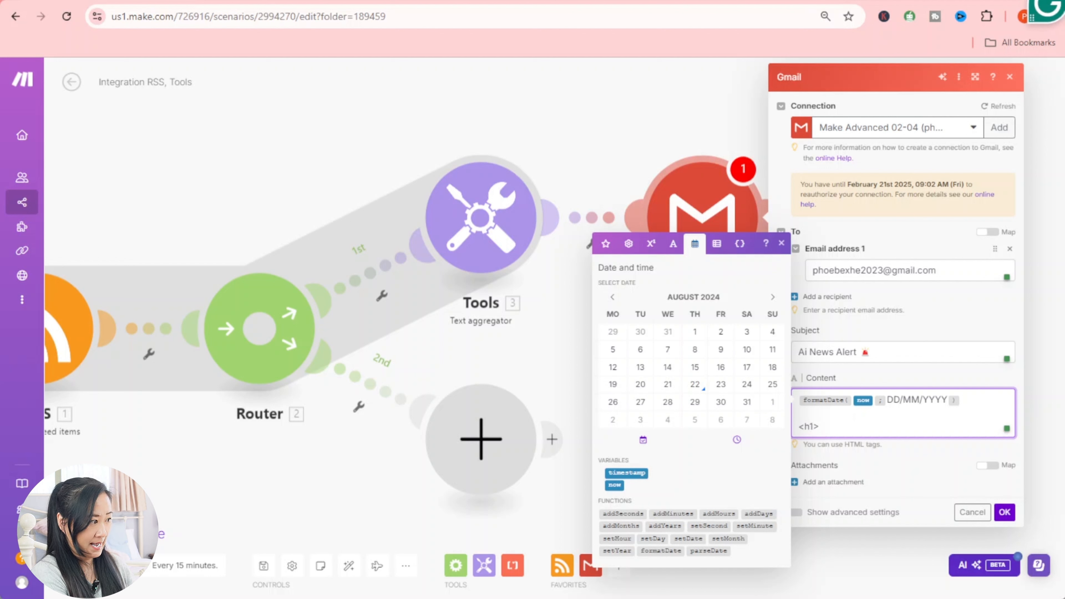
text(<s)
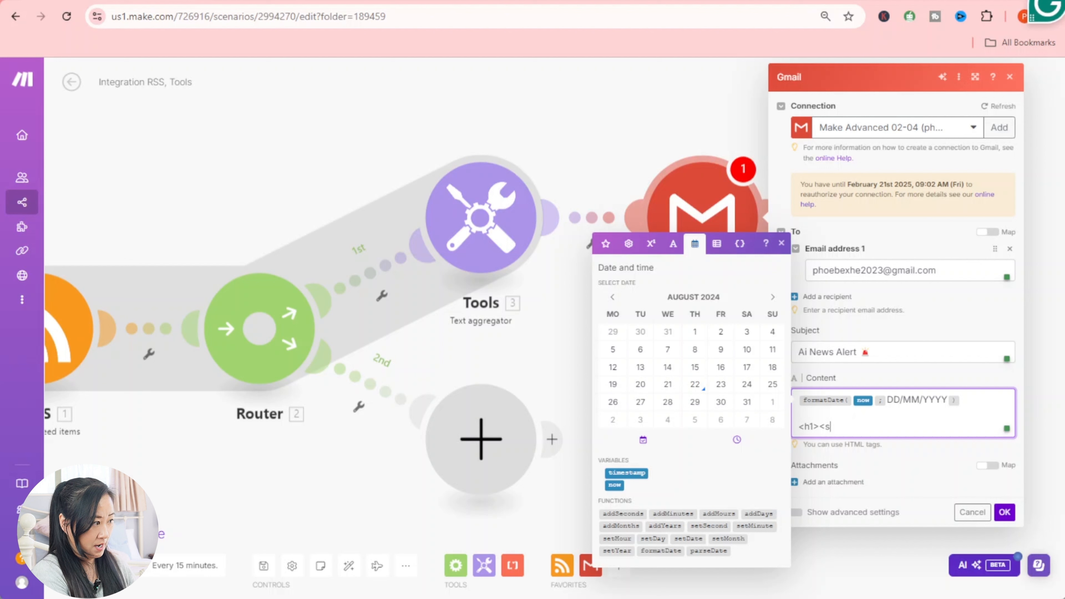
text(trong)
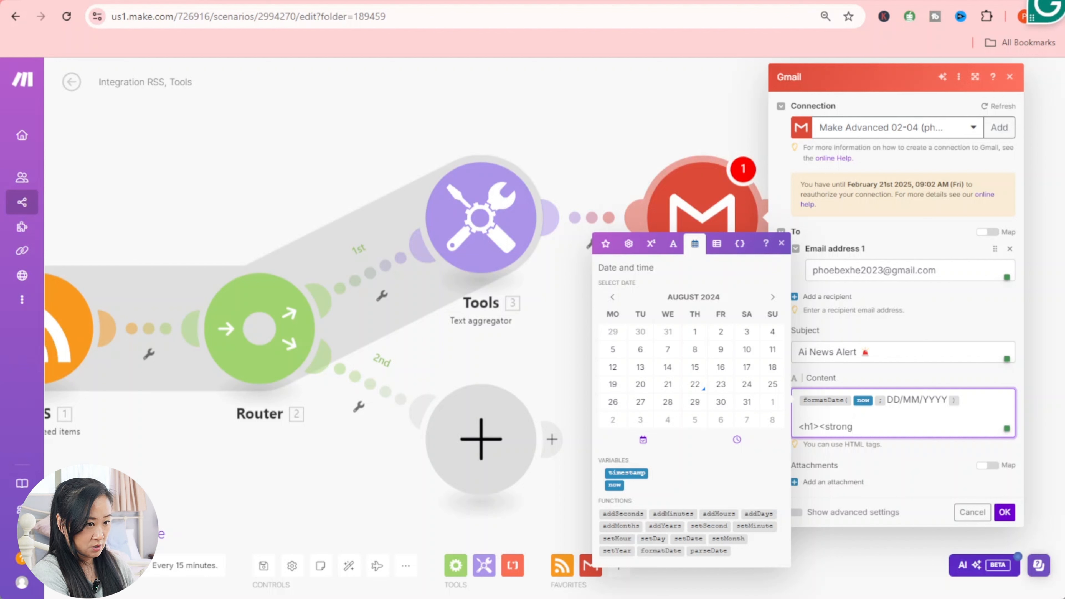
text(>)
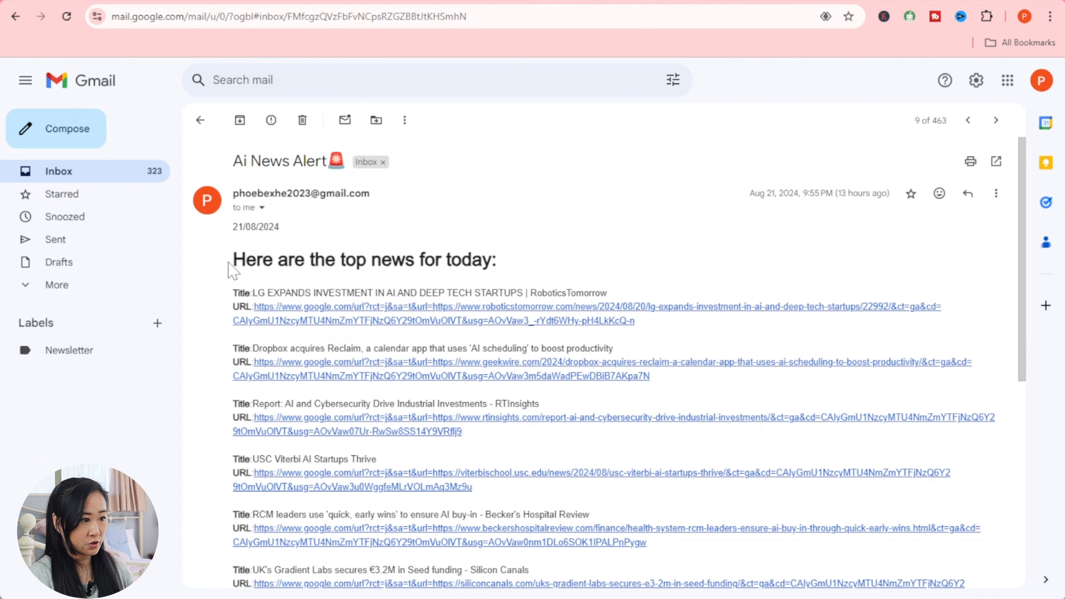
drag(232, 261, 530, 247)
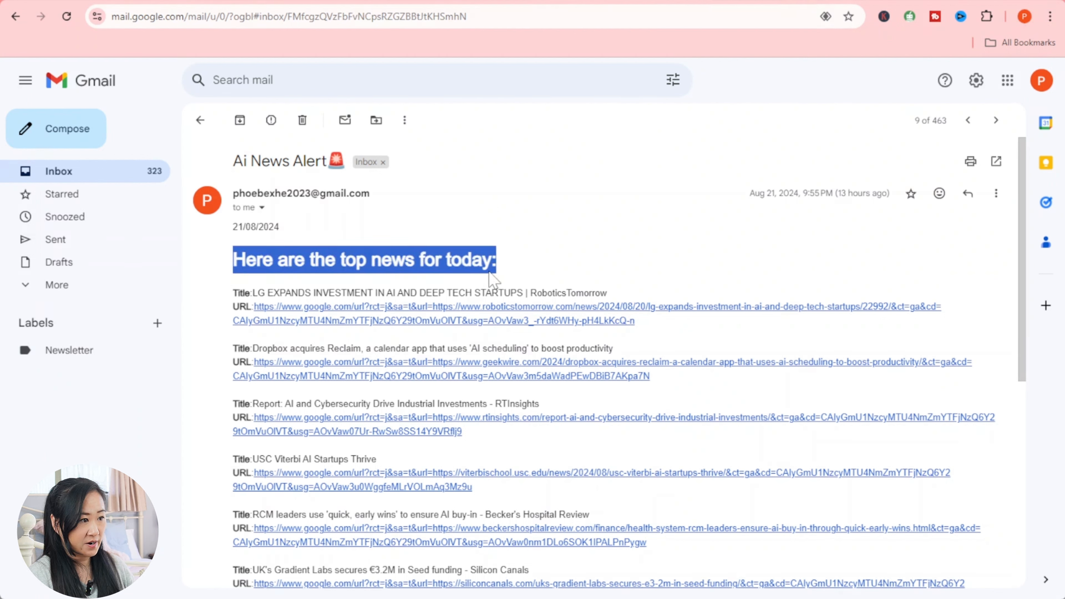
click(657, 223)
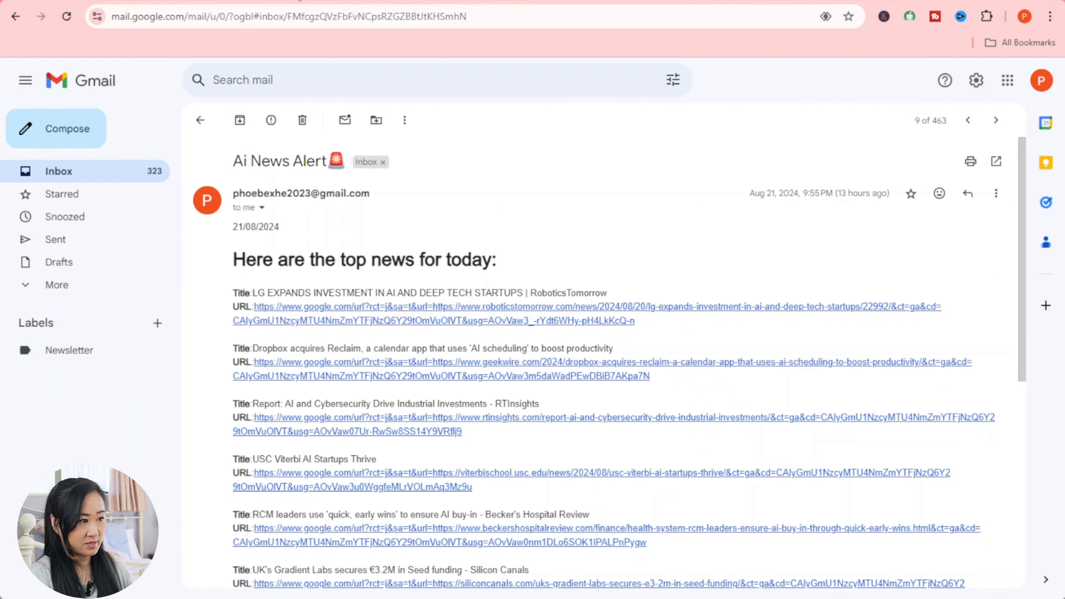
- Type the heading text 'Here are the top news for today:' into the email Content
click(120, 1)
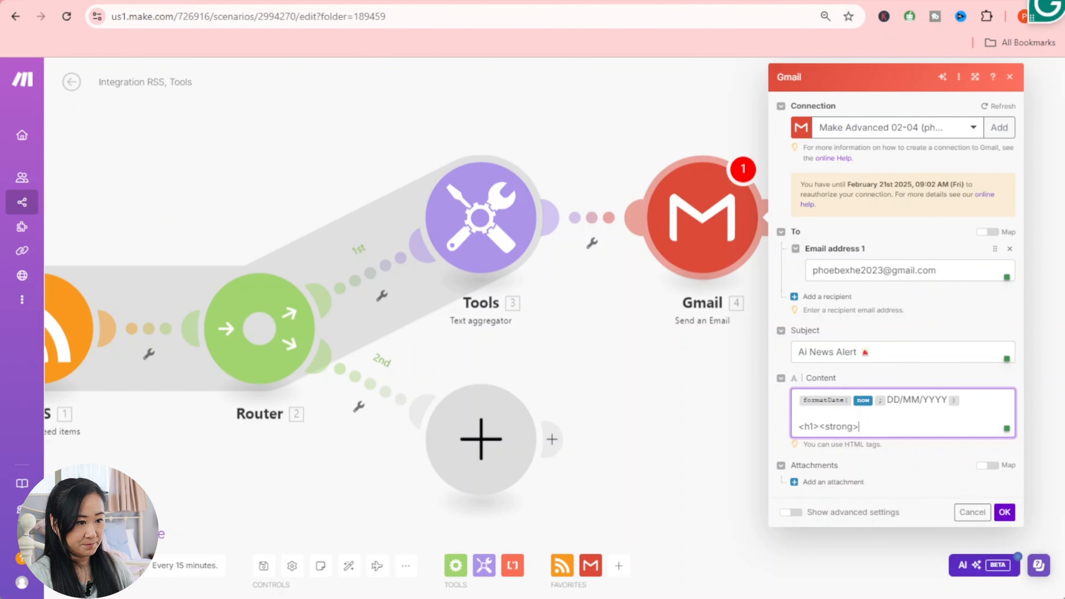
text(Here are )
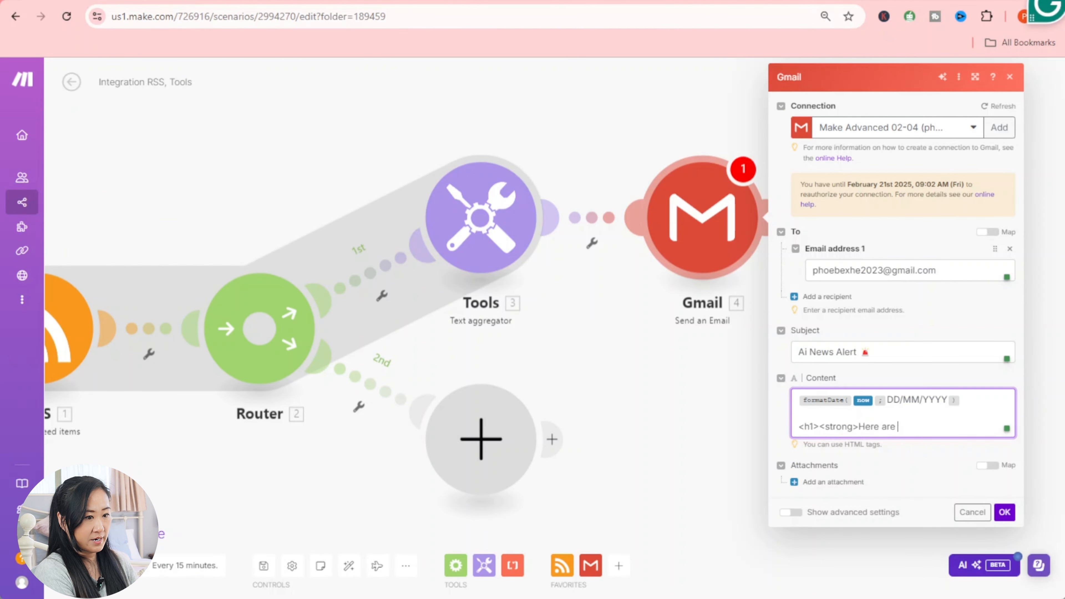
text(the top news )
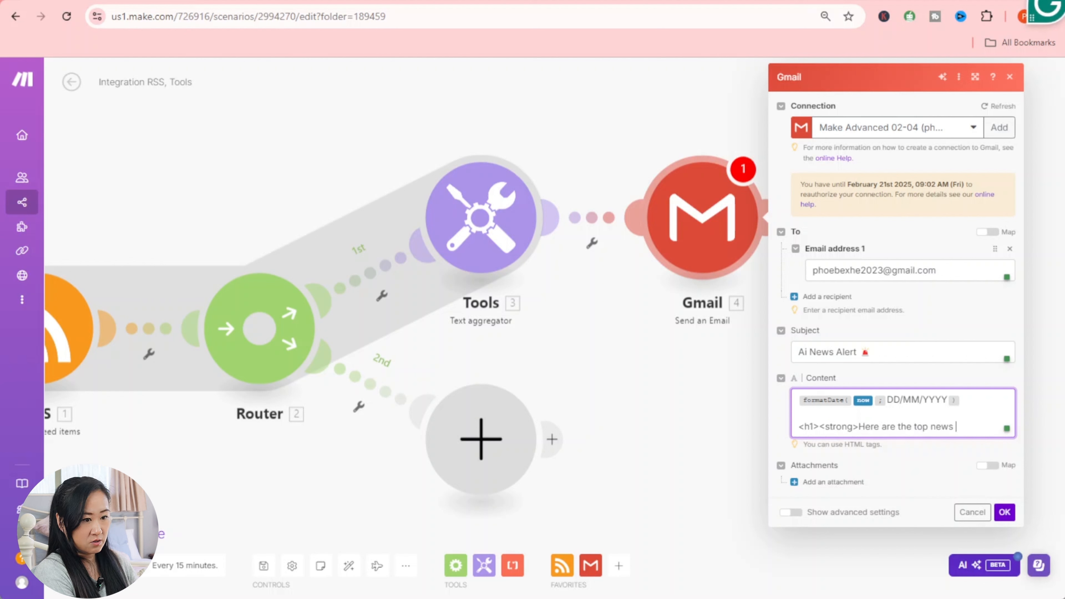
text(for today)
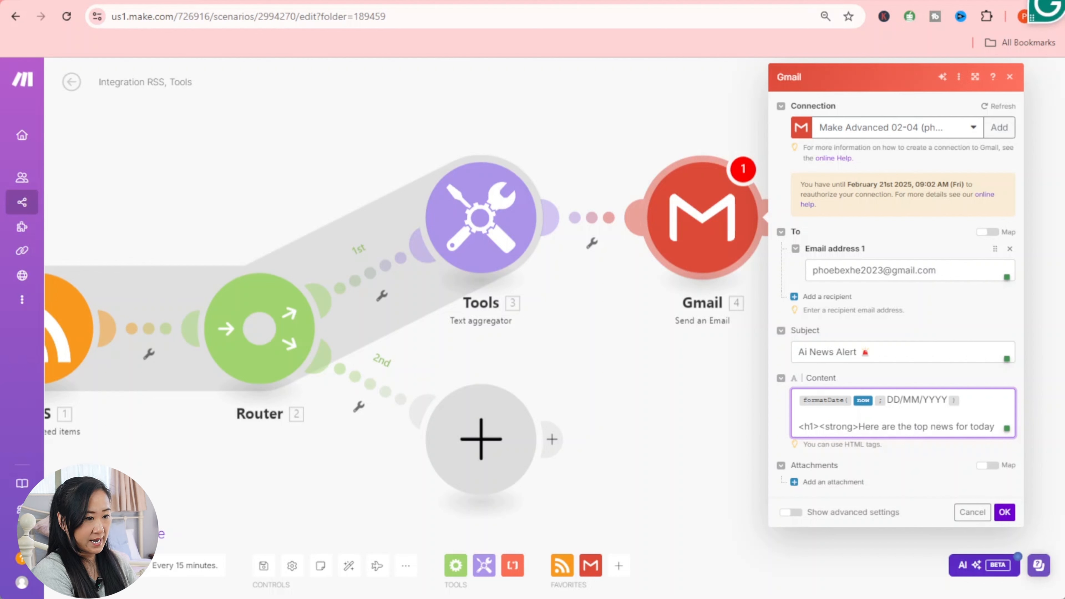
text(:)
key(Return)
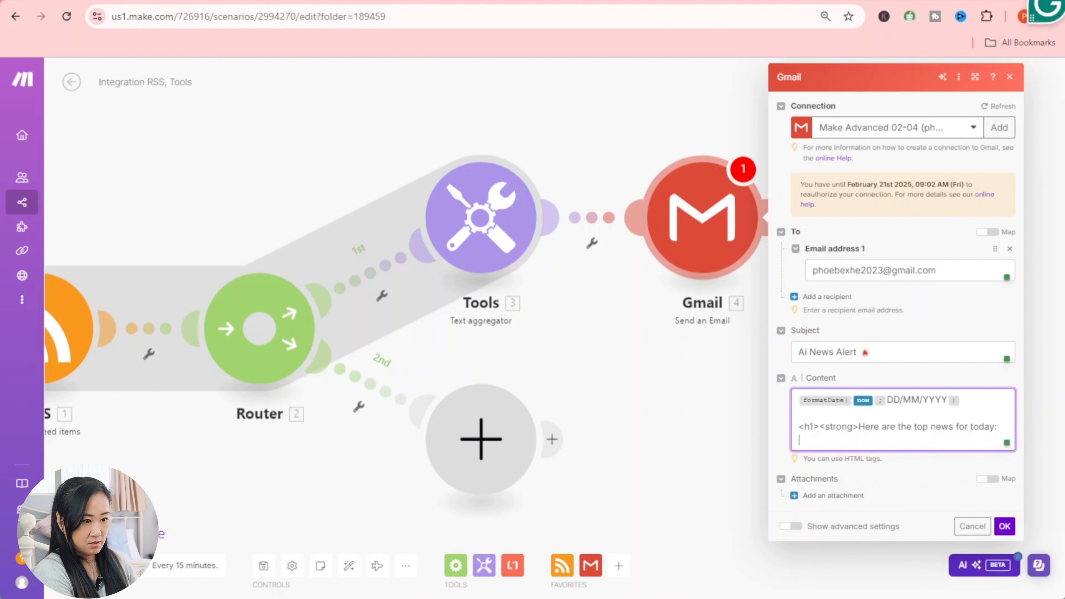
- Close the heading with </strong></h1> and add a blank line below it
text(<)
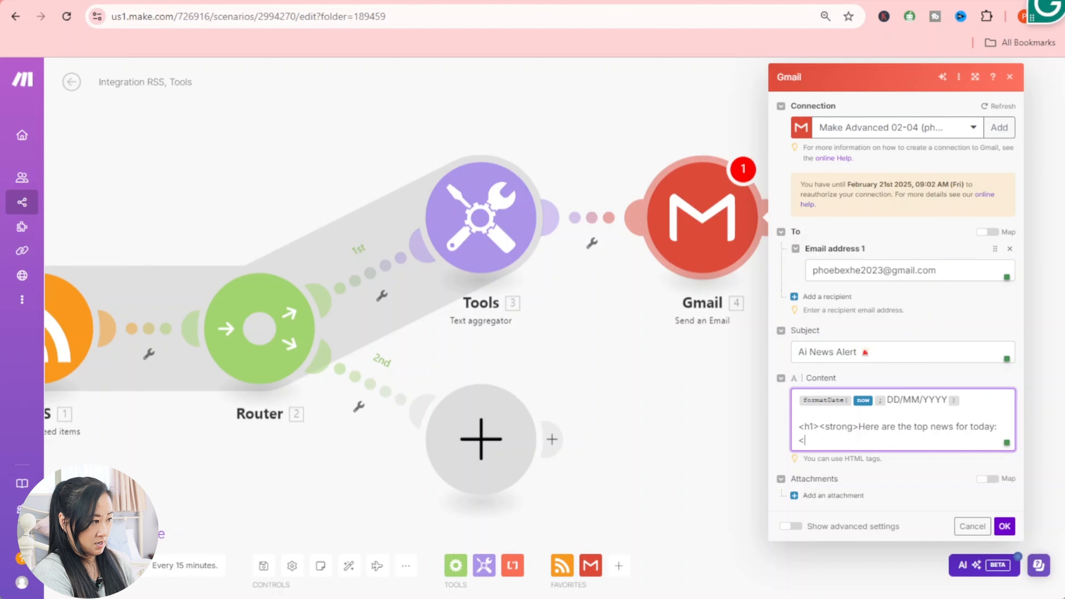
text(/)
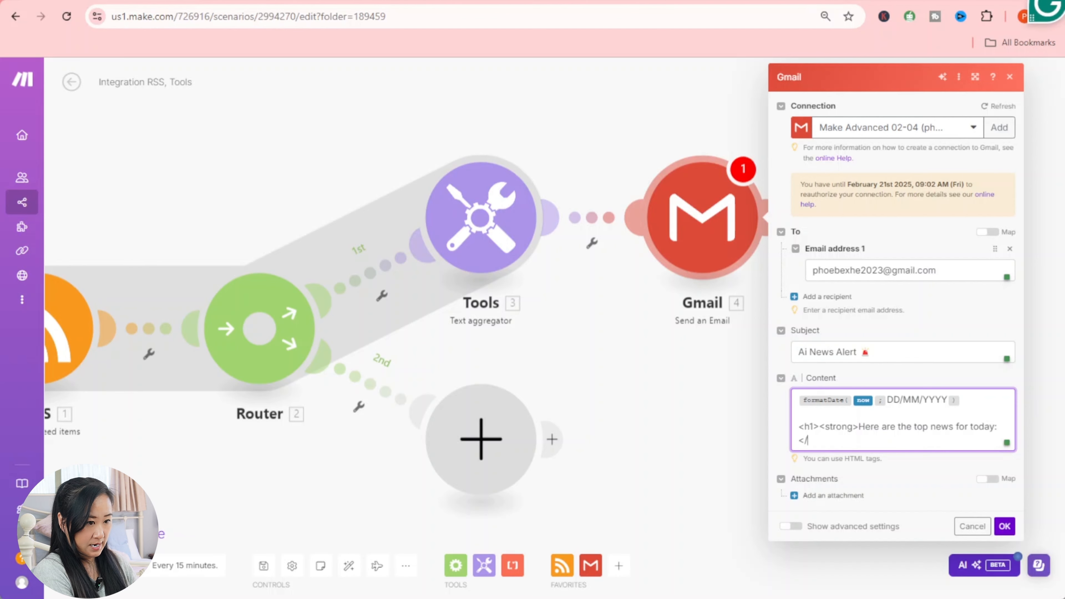
text(strong)
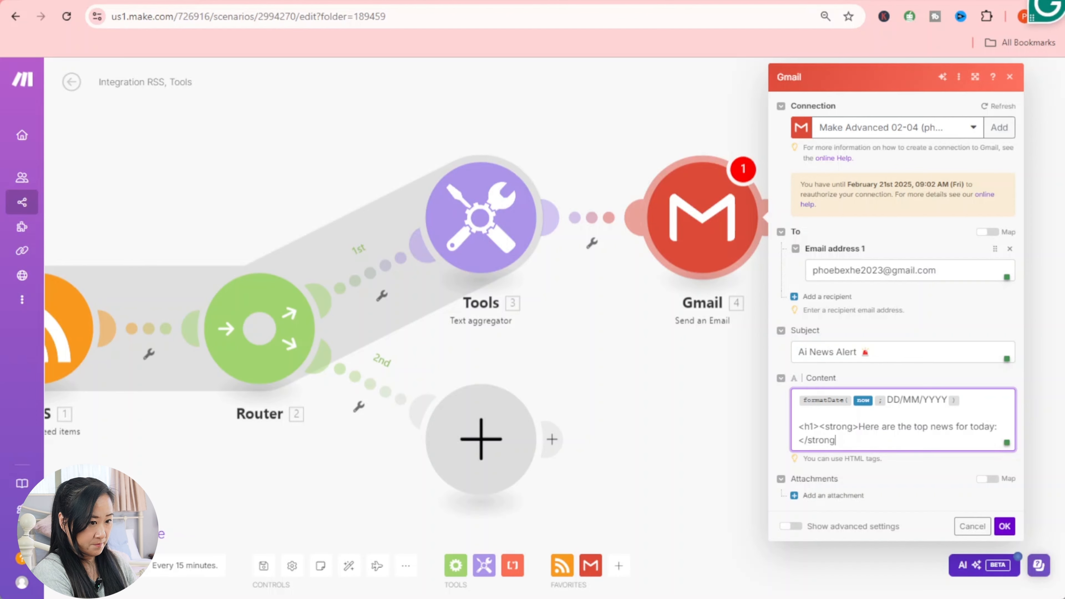
text(>)
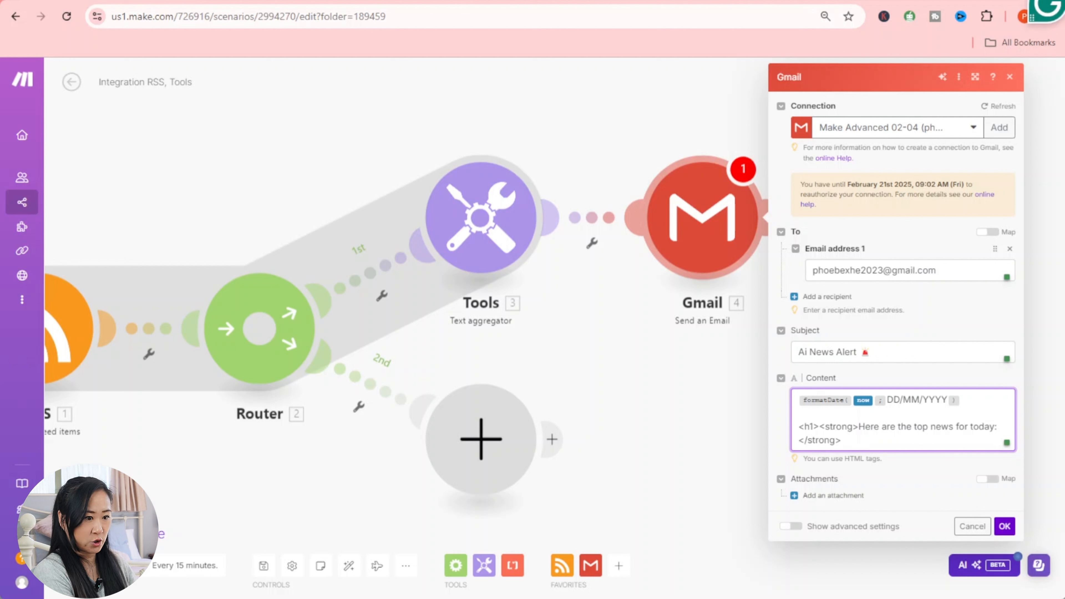
text(<)
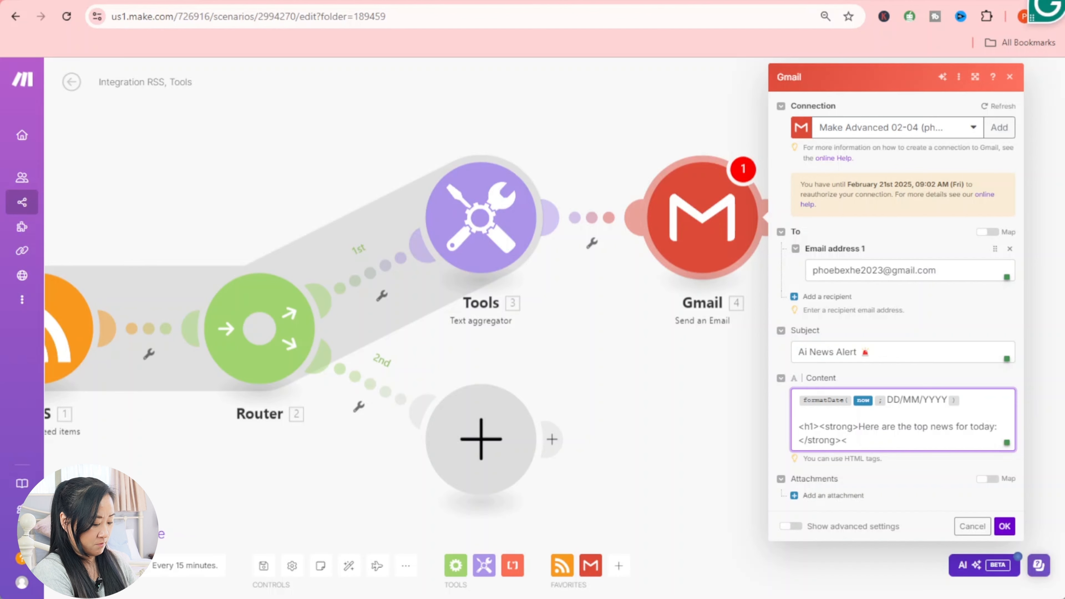
text(?)
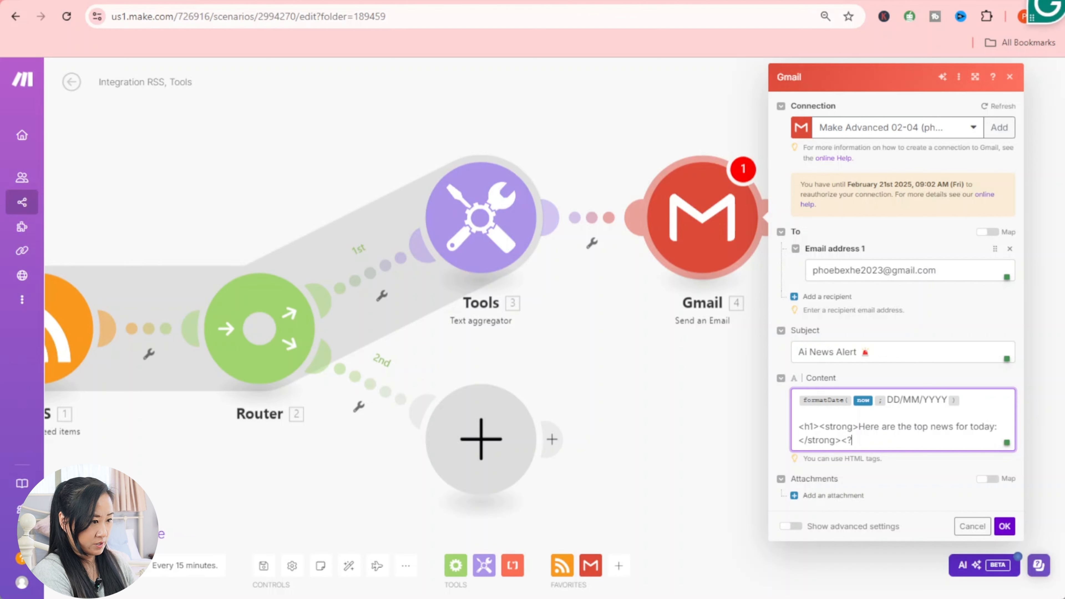
key(BackSpace)
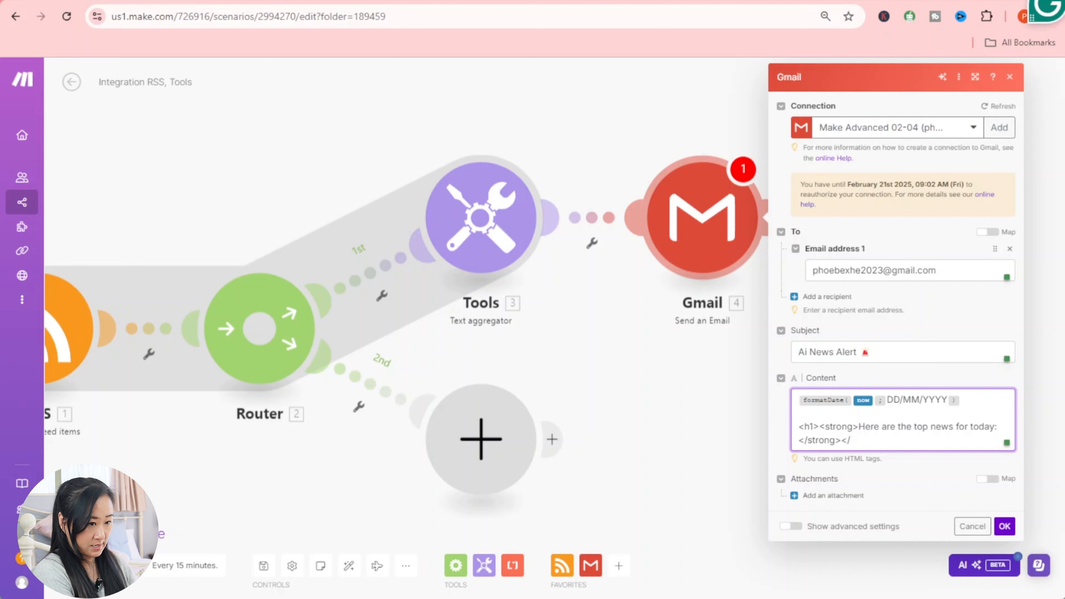
text(/)
text(h1?)
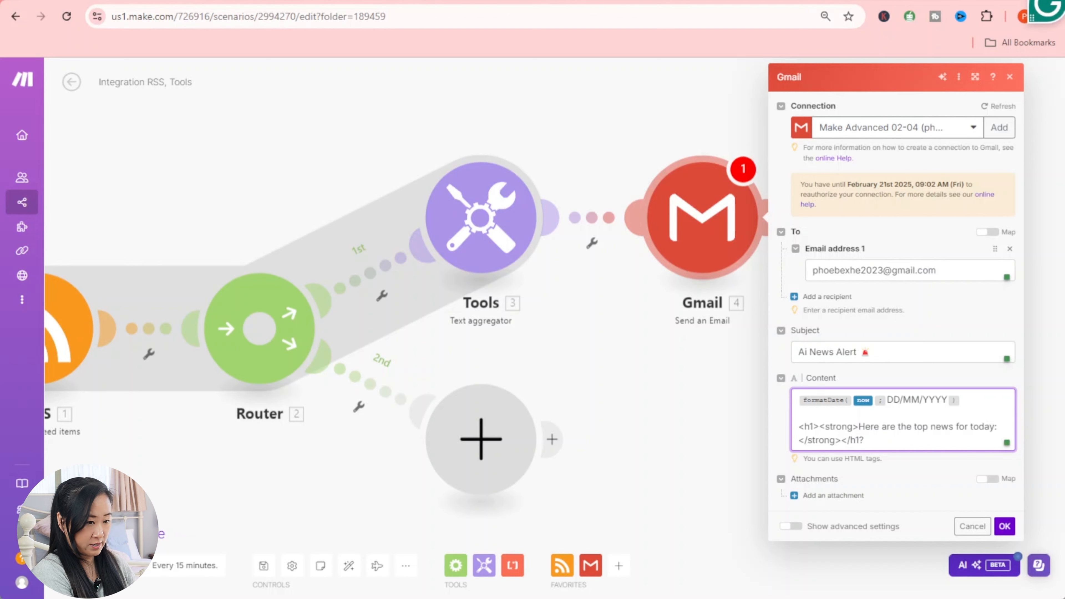
key(BackSpace)
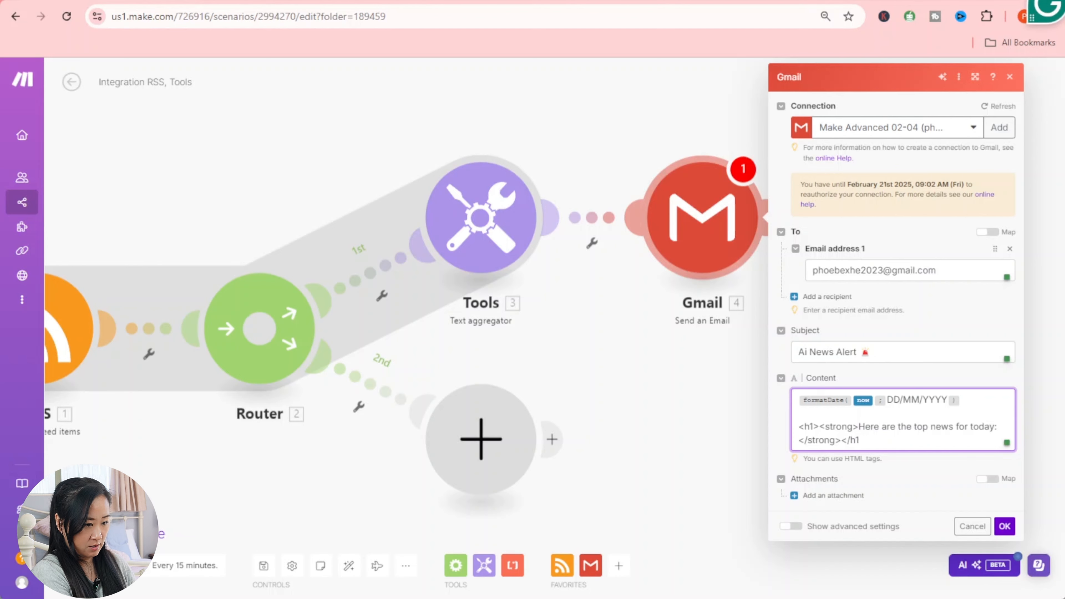
text(.)
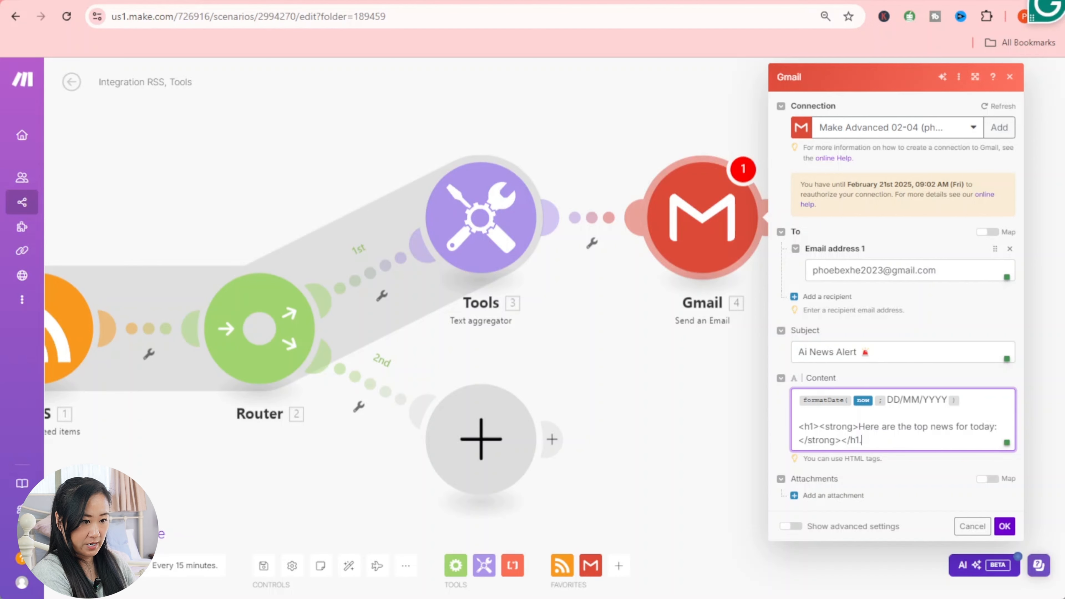
key(BackSpace)
text(>)
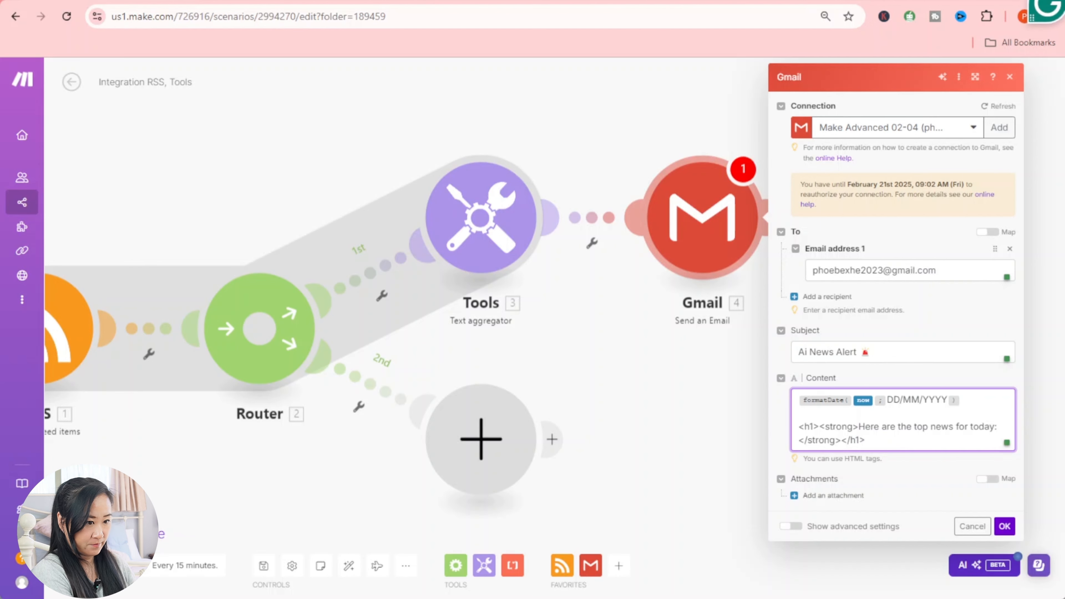
key(Return)
key(Return)
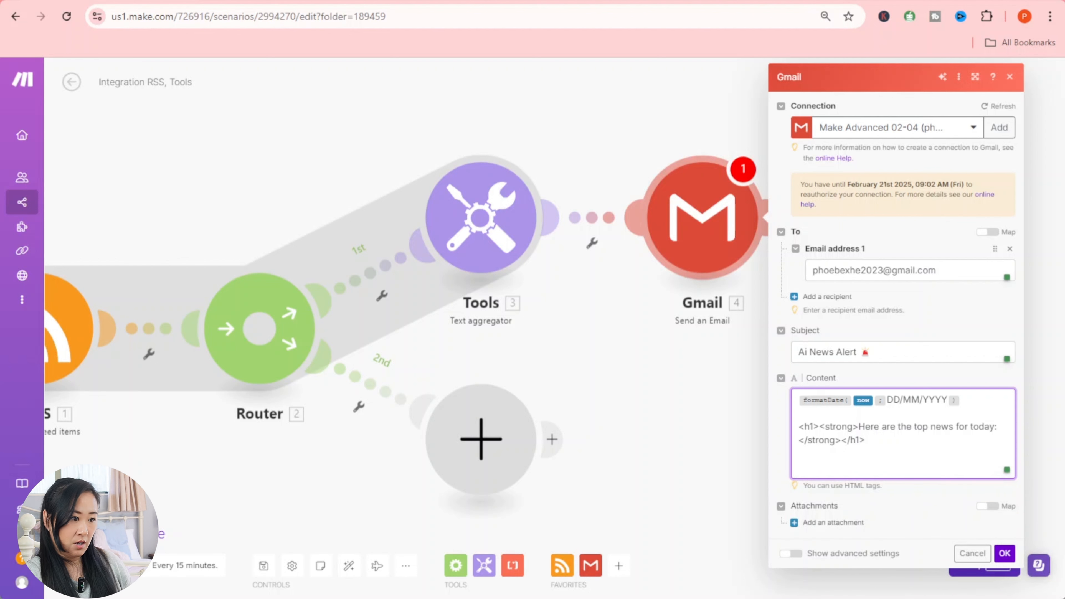
- Insert the Text aggregator's combined text below the heading, followed by blank lines
click(801, 467)
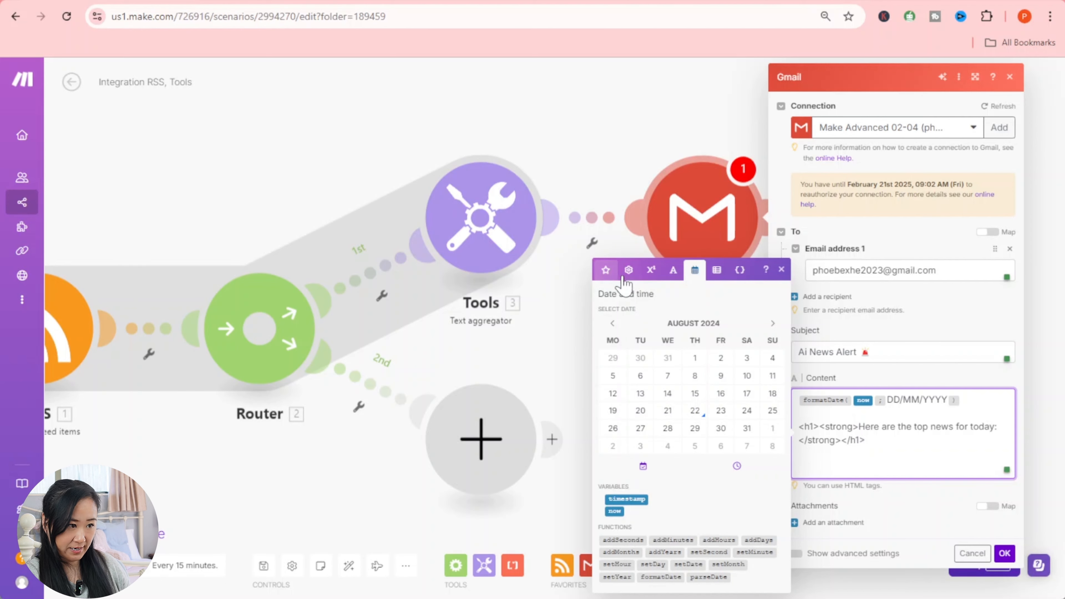
click(607, 272)
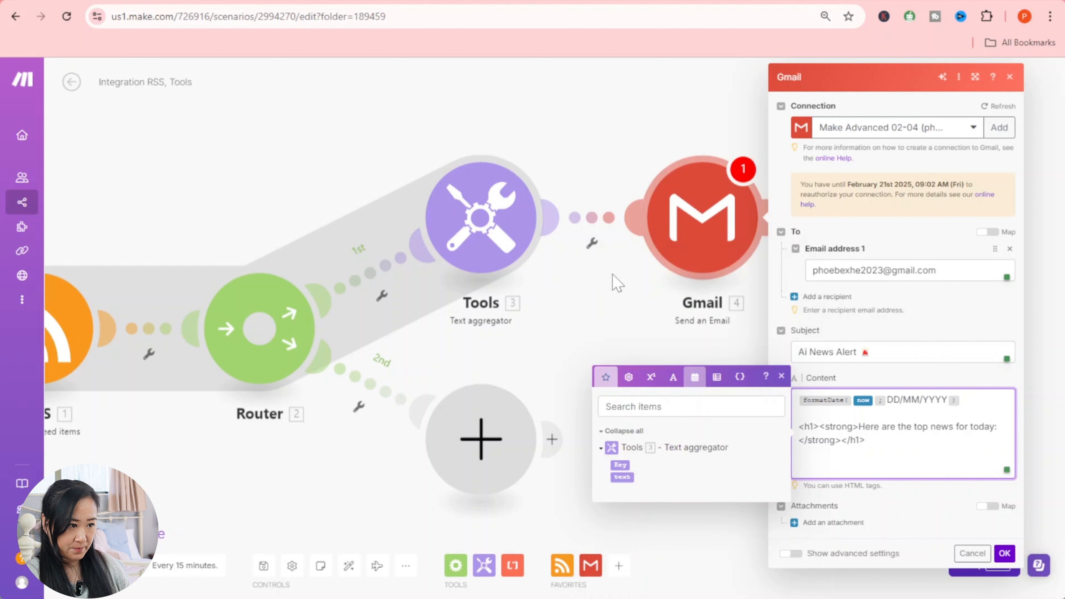
click(622, 477)
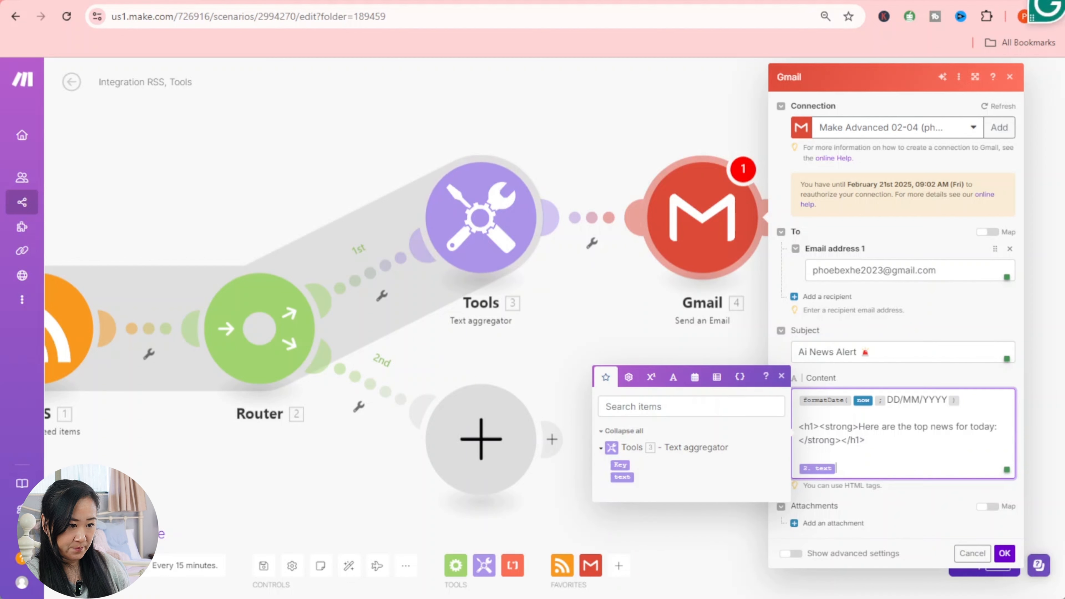
key(Return)
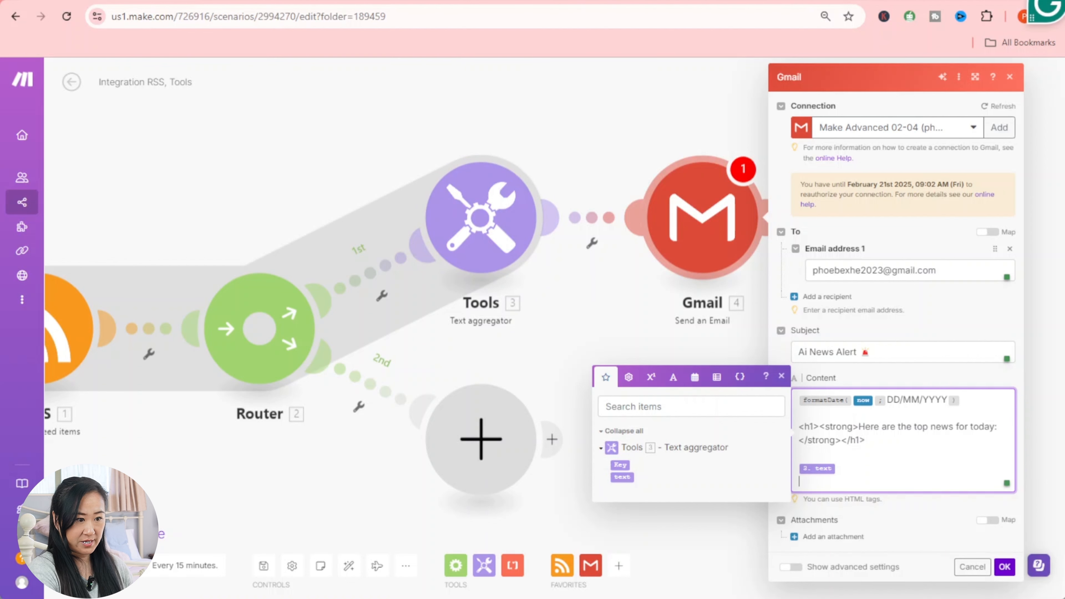
key(Return)
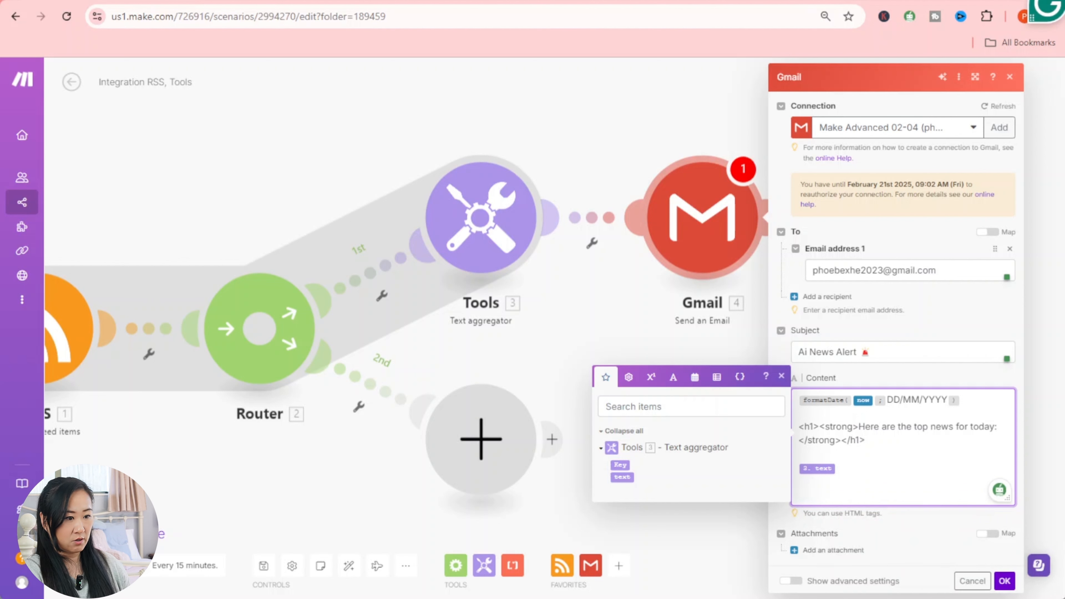
- Add a 'Happy reading' sign-off with a grinning emoji and save the Gmail settings
text(Happy)
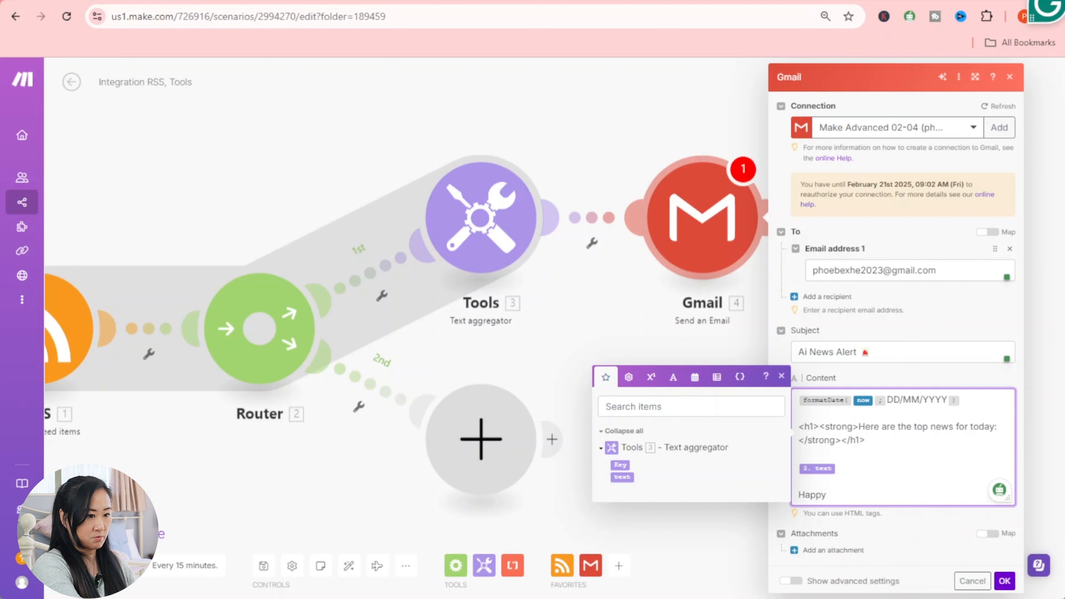
text( reading)
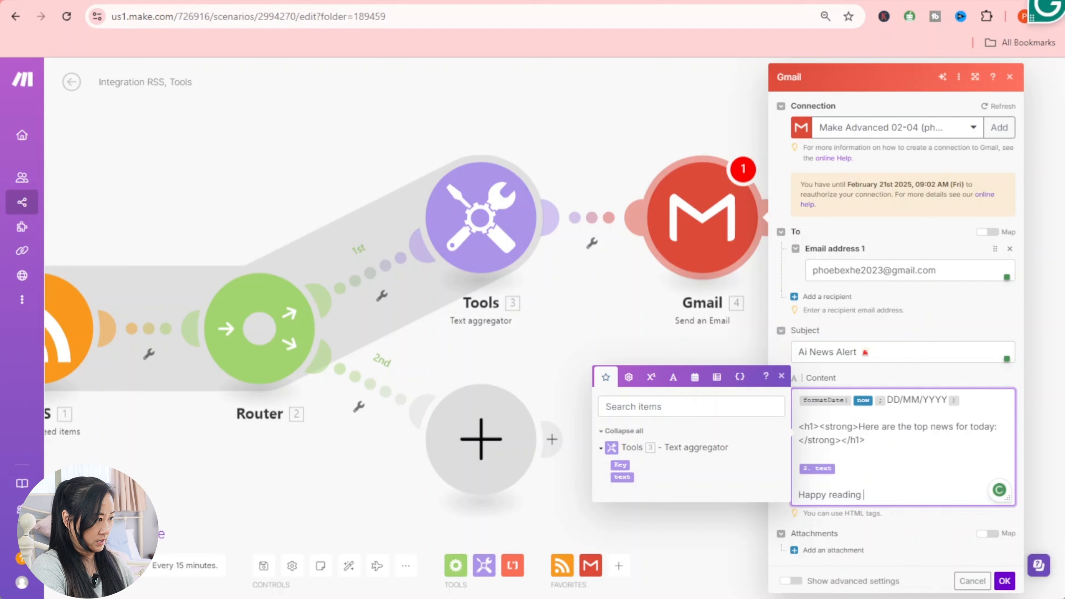
key(super+period)
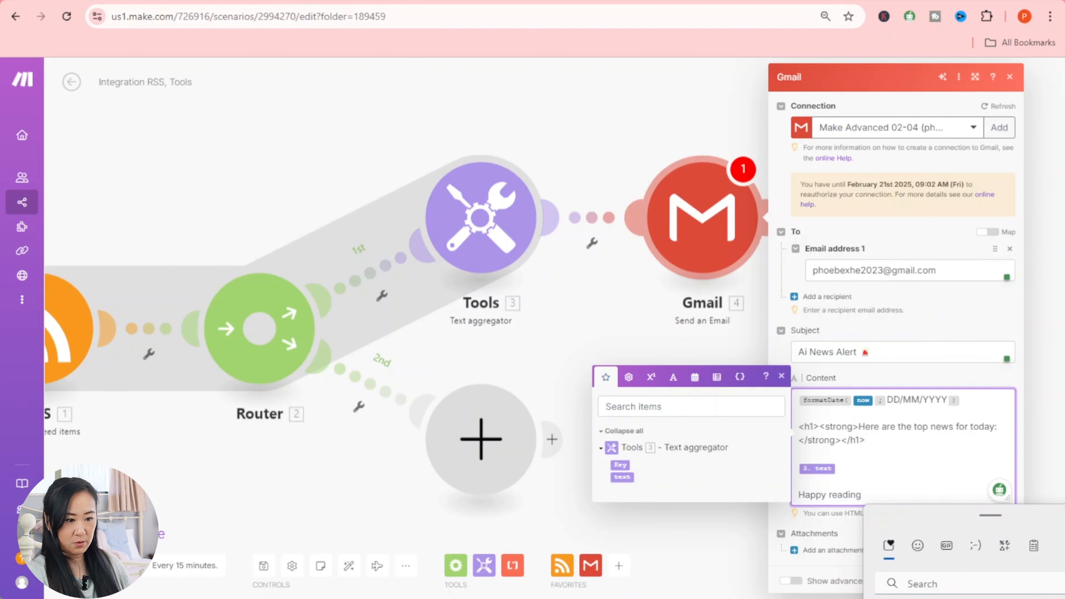
click(914, 598)
click(912, 482)
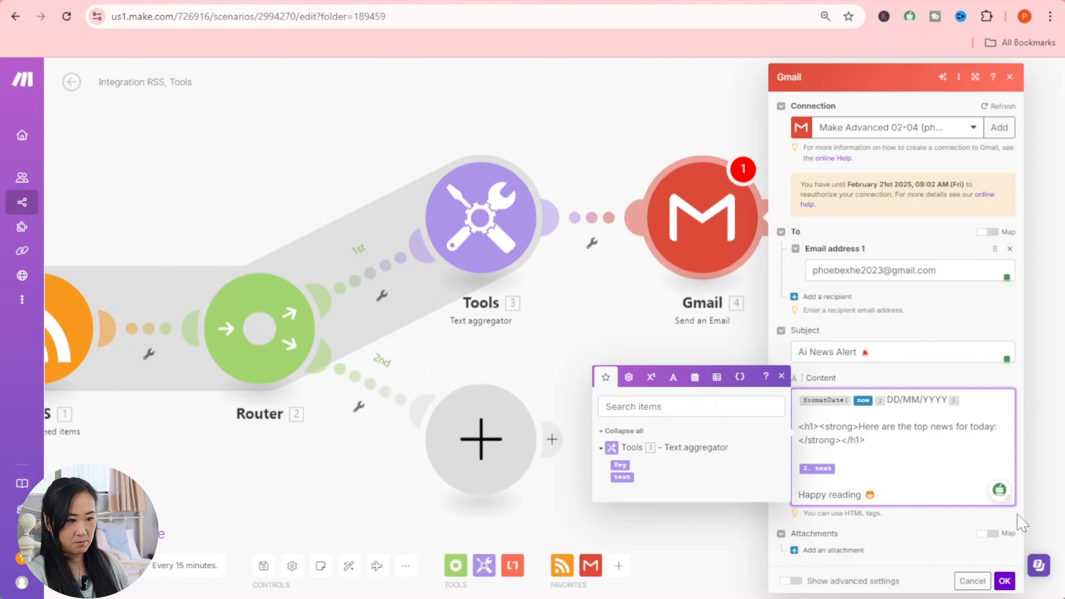
click(1001, 581)
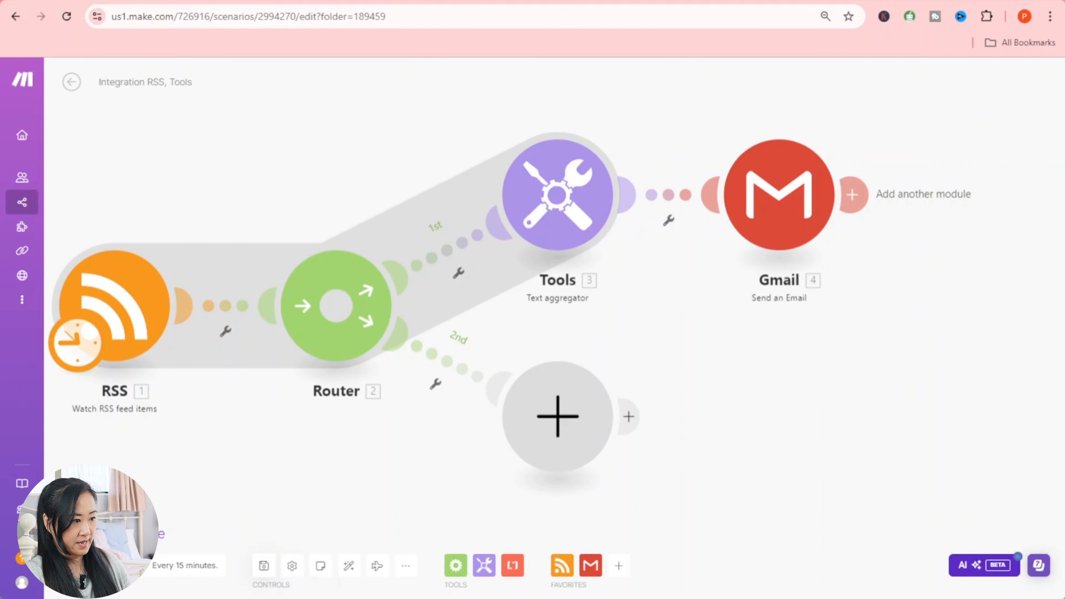
drag(817, 409, 837, 394)
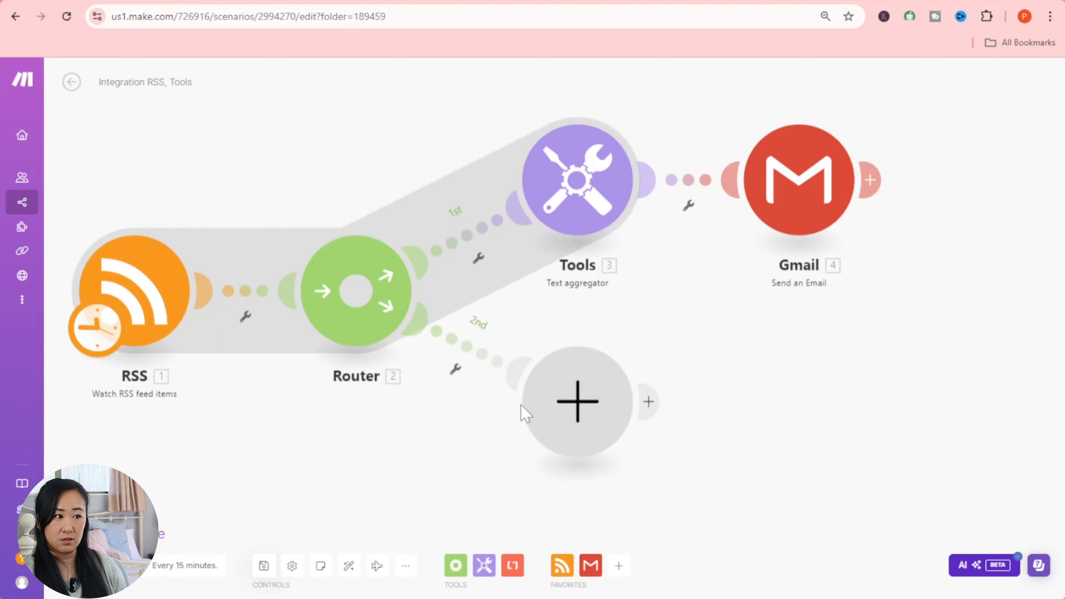
- Attach a Google Sheets 'Add a Row' module to the Router's second route, then open a new browser tab
click(521, 404)
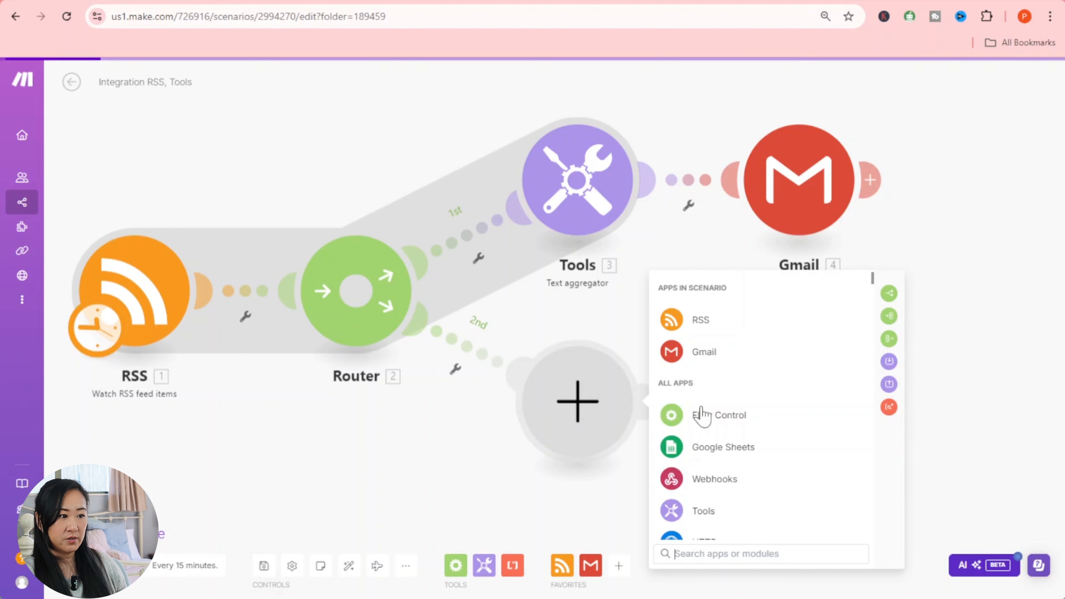
click(738, 449)
scroll(752, 451, down, 3)
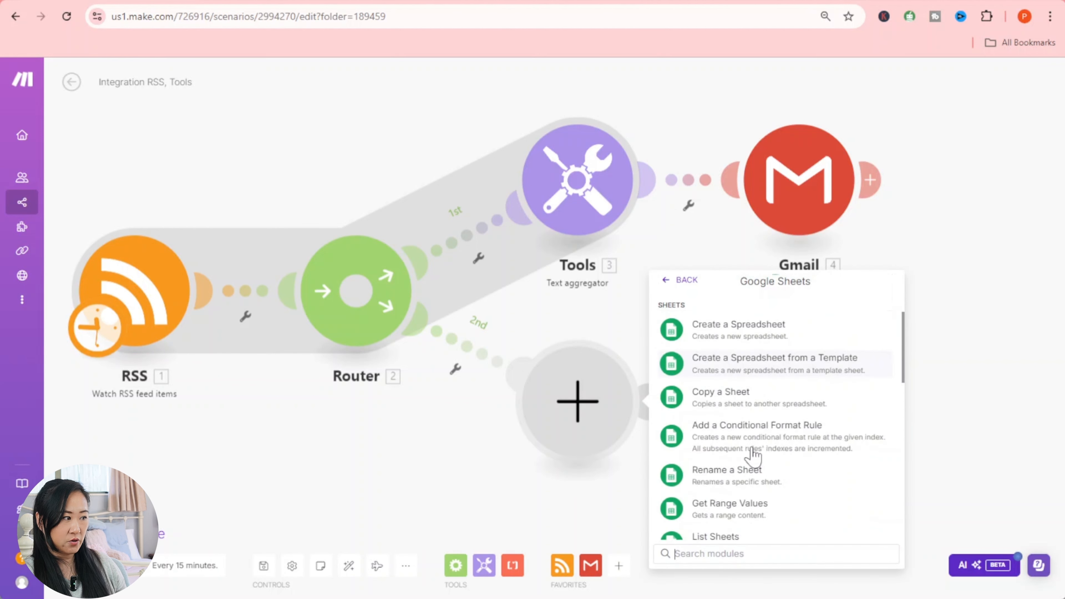
scroll(752, 462, down, 10)
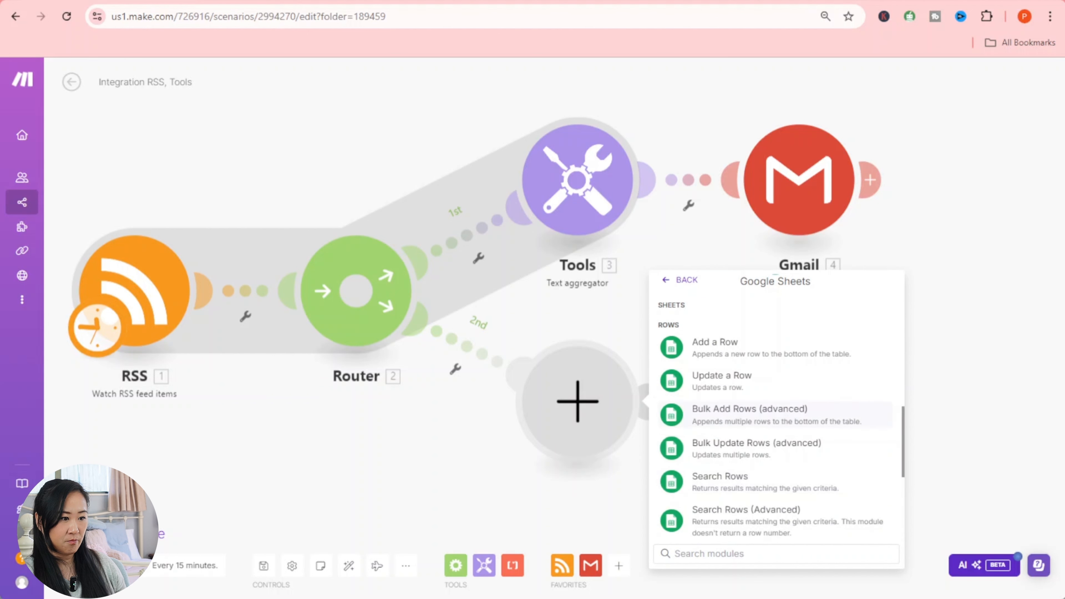
click(746, 359)
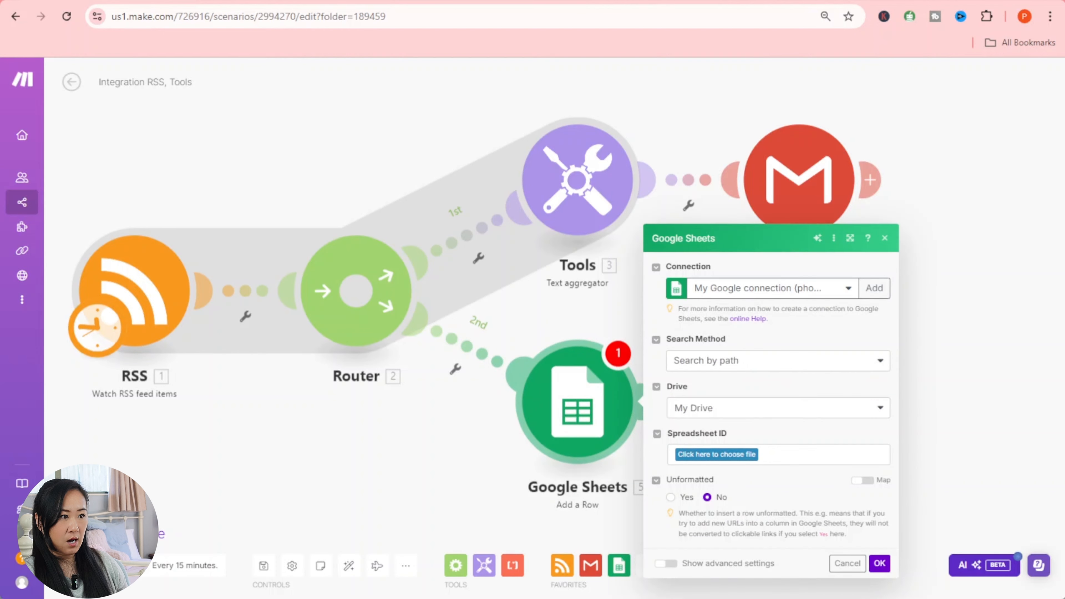
key(ctrl+t)
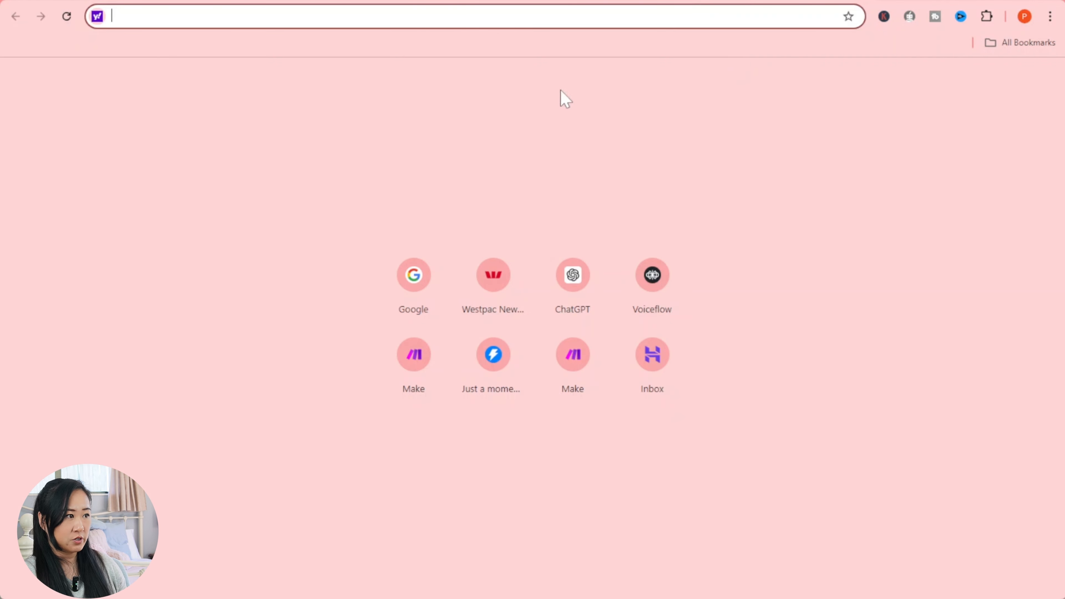
- Go to google.com and launch Google Sheets from the Google apps grid
text(google.com)
key(Return)
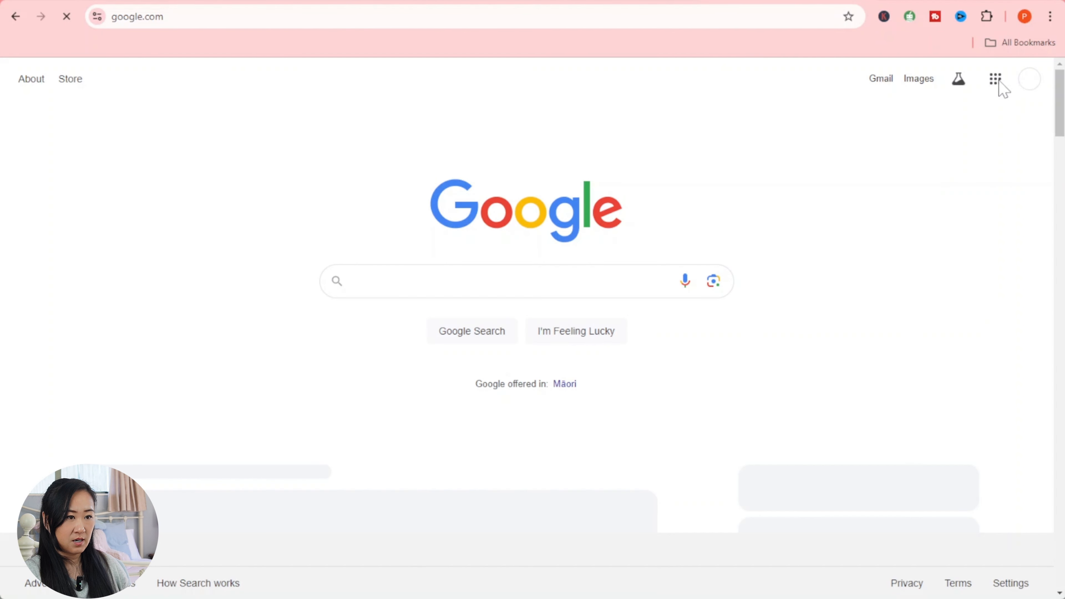
click(999, 82)
scroll(969, 168, down, 4)
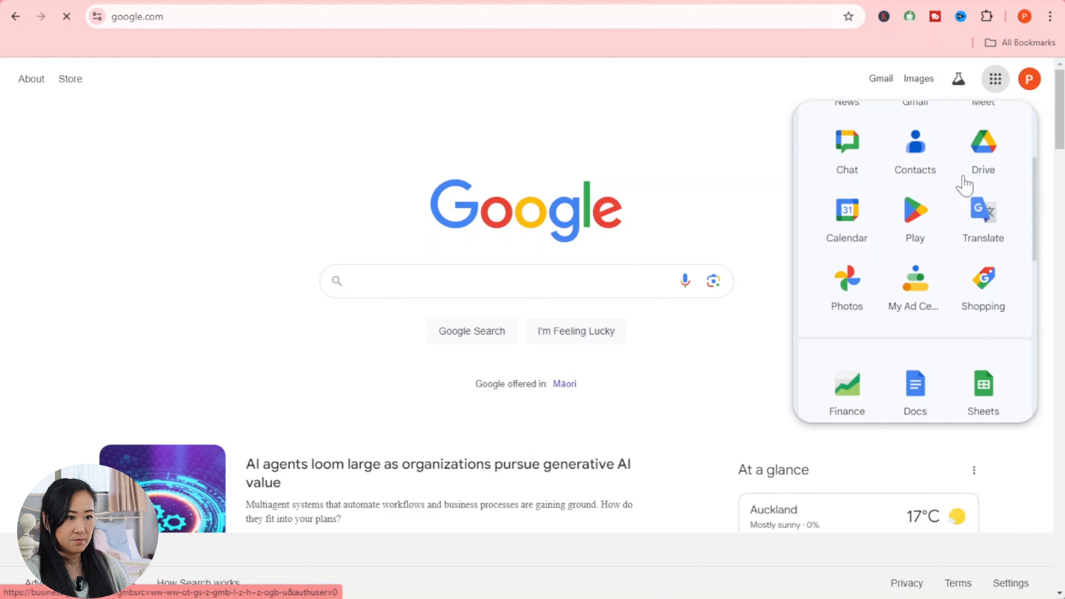
scroll(963, 185, down, 4)
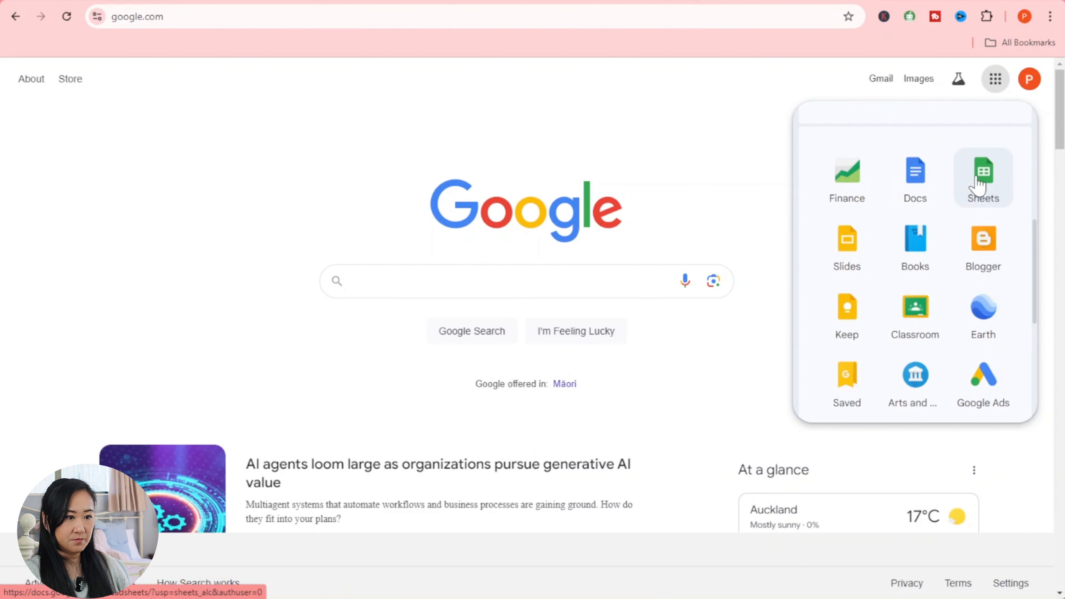
click(978, 185)
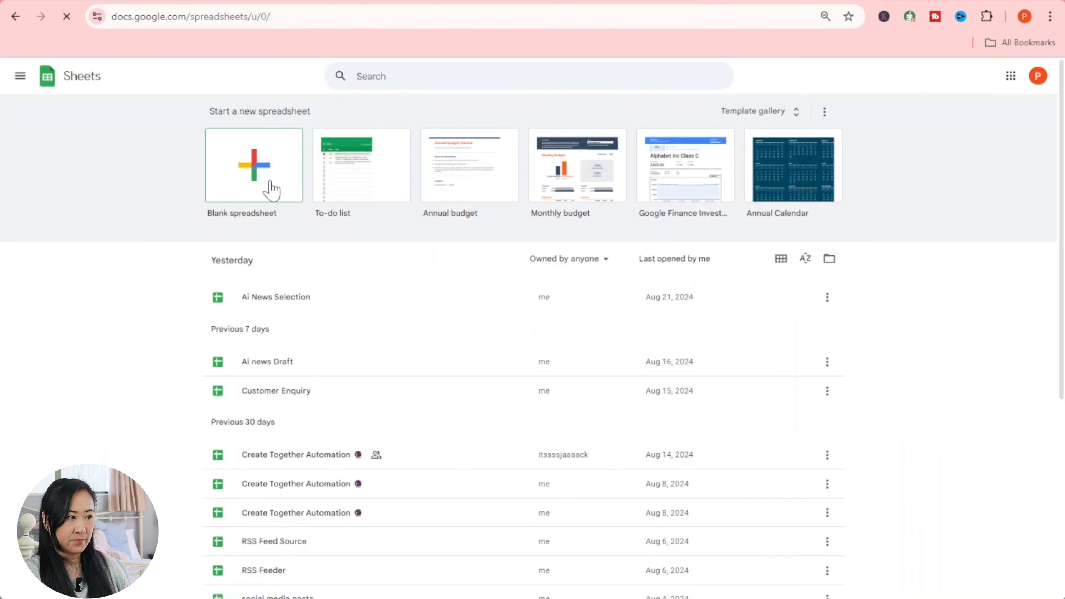
- Create a blank spreadsheet and title it 'New Selection'
click(246, 174)
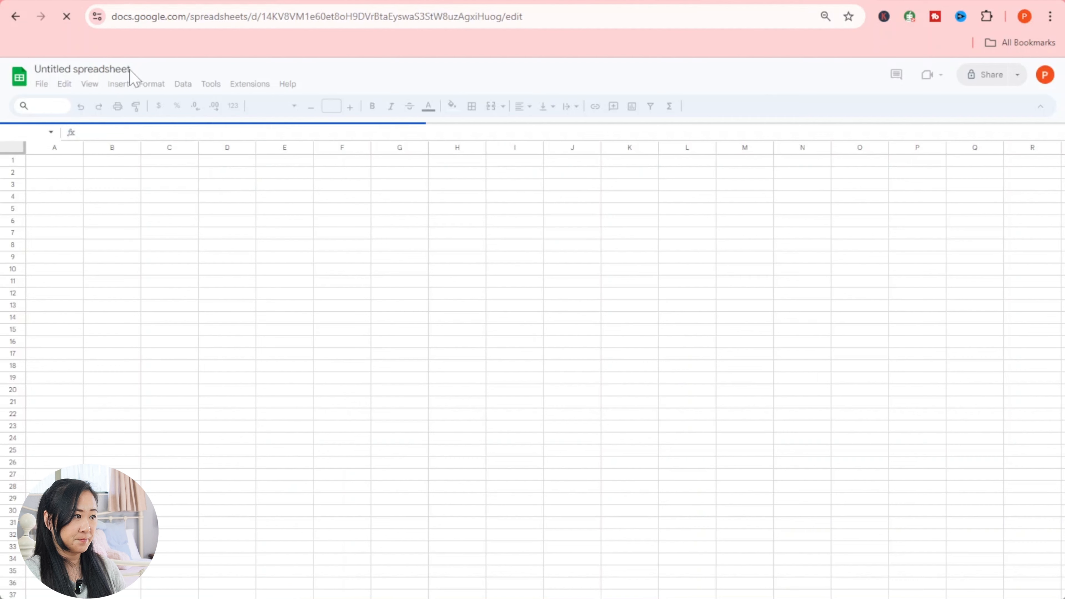
click(74, 69)
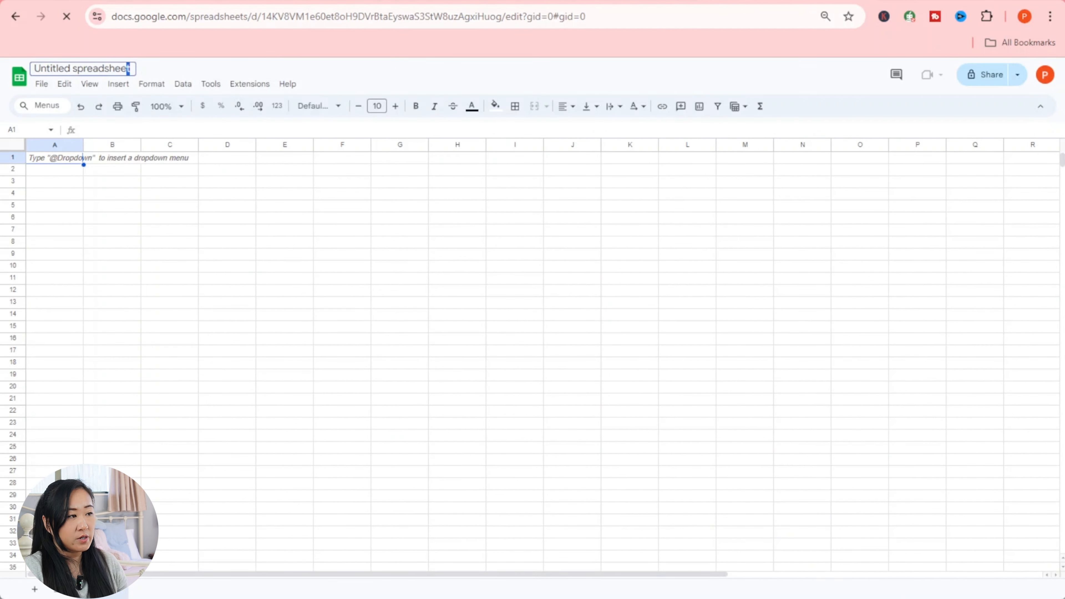
click(34, 69)
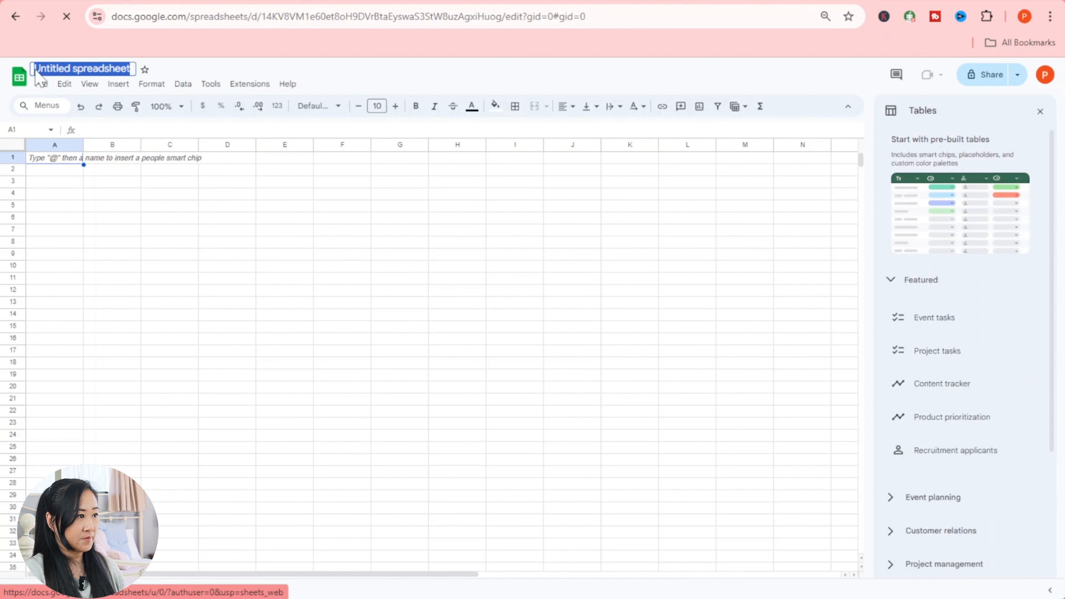
text(New)
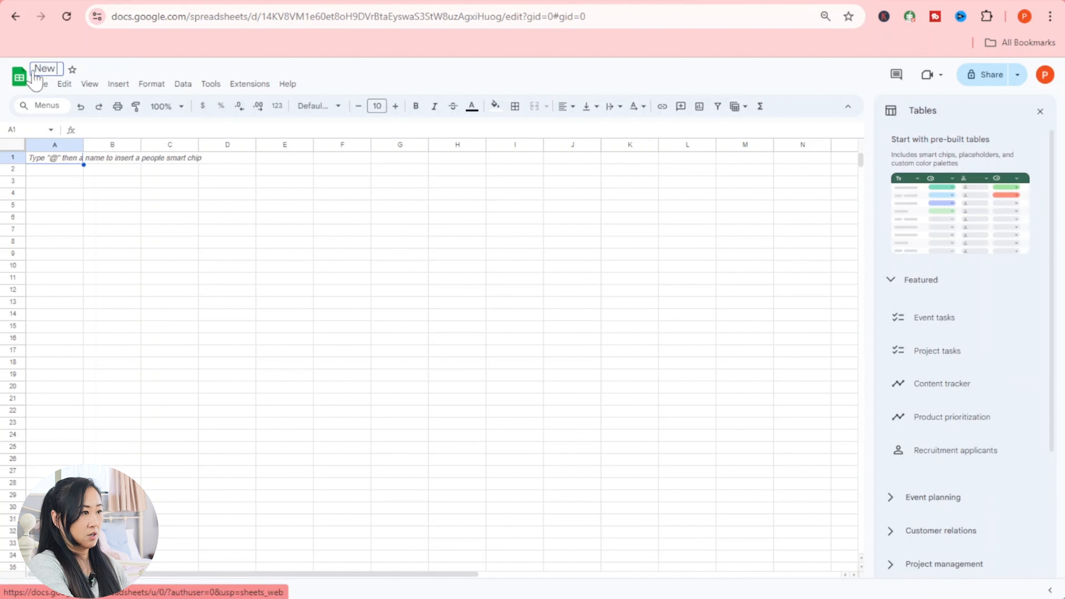
text( Selection)
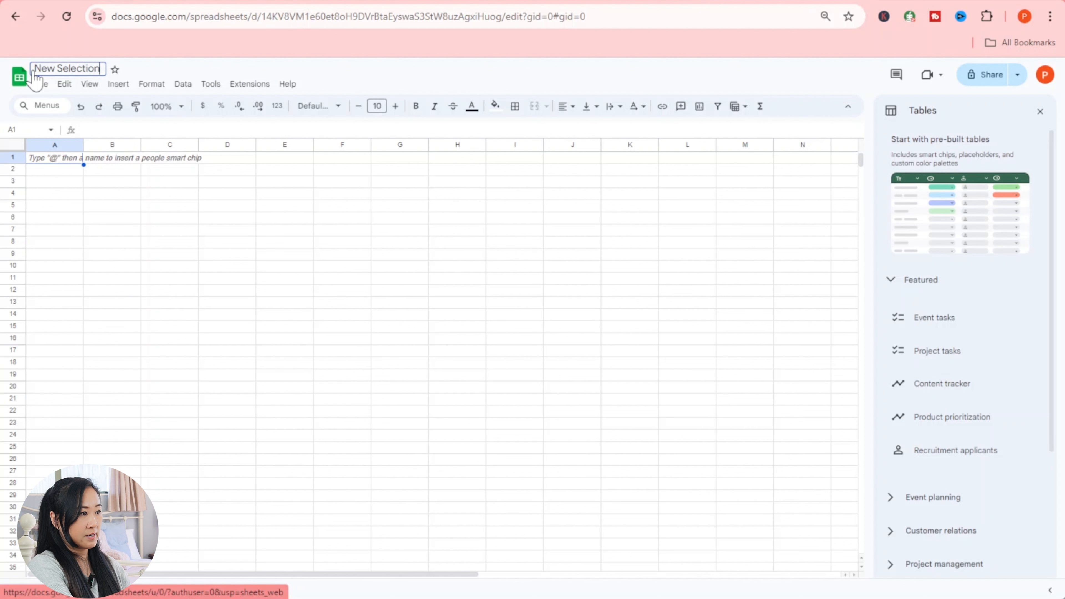
click(227, 205)
- Enter headers Title, URL and Date in A1:C1 and widen column A
click(67, 145)
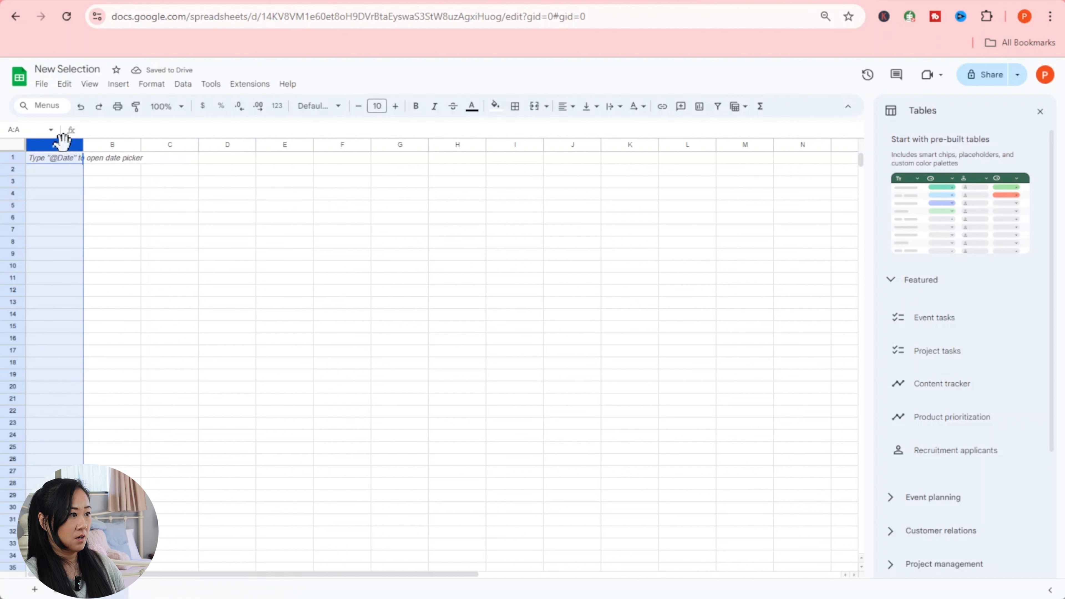
click(67, 160)
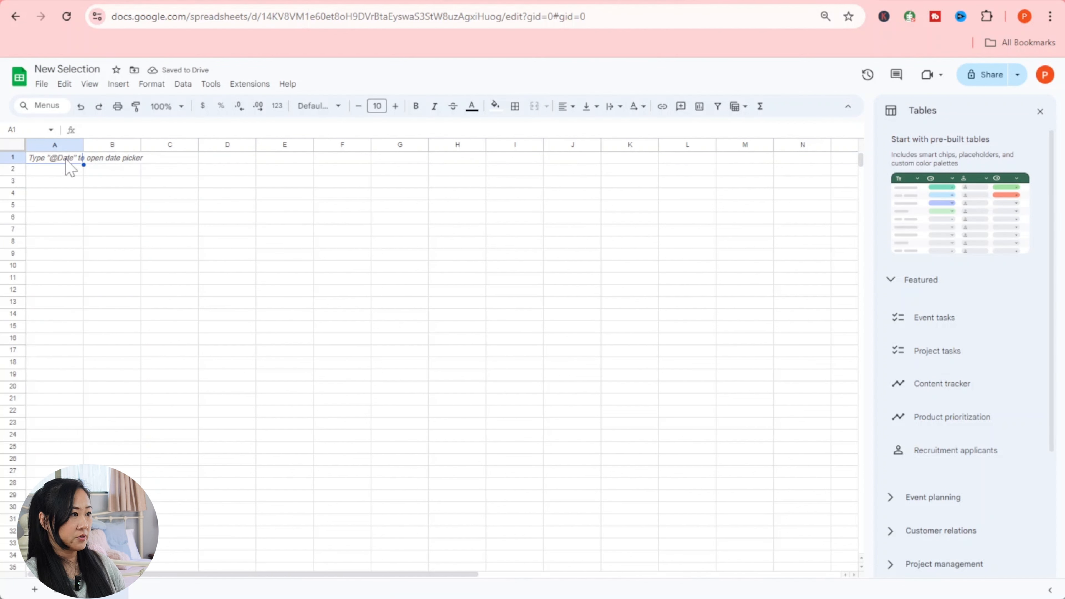
text(T)
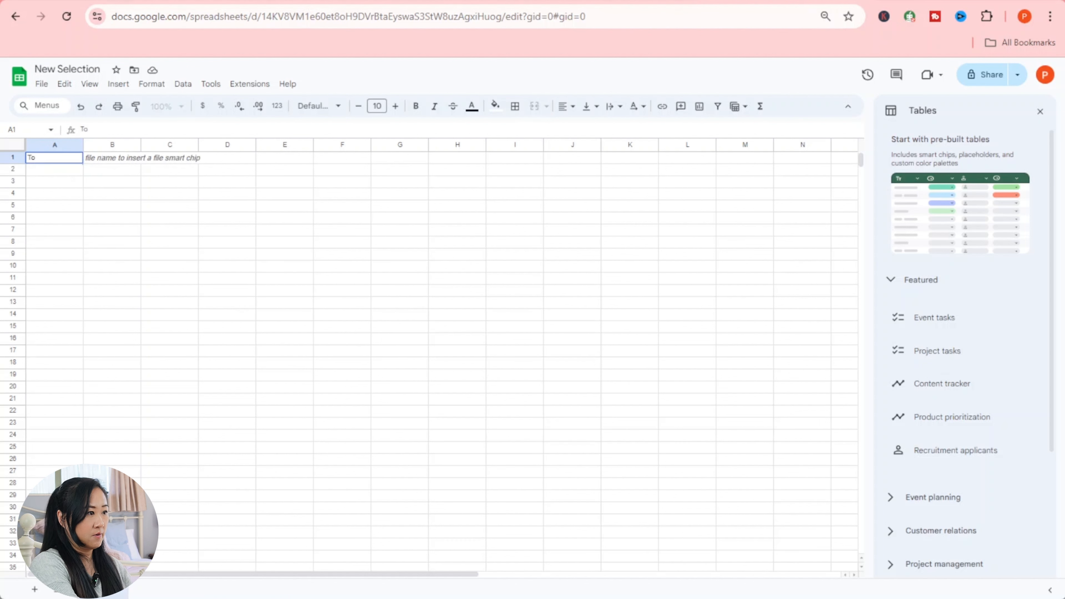
text(itle)
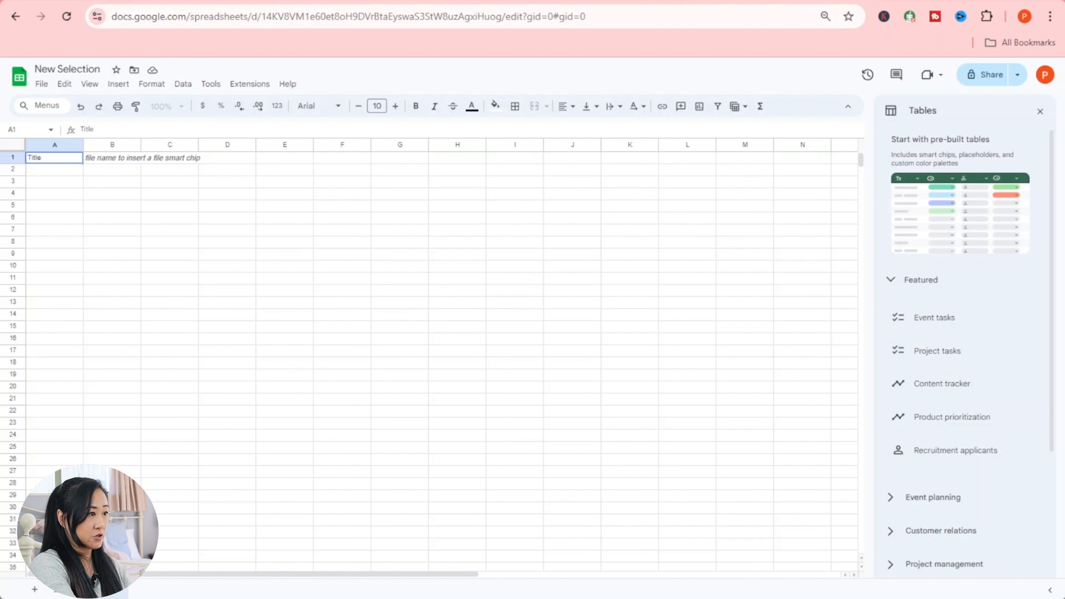
key(Return)
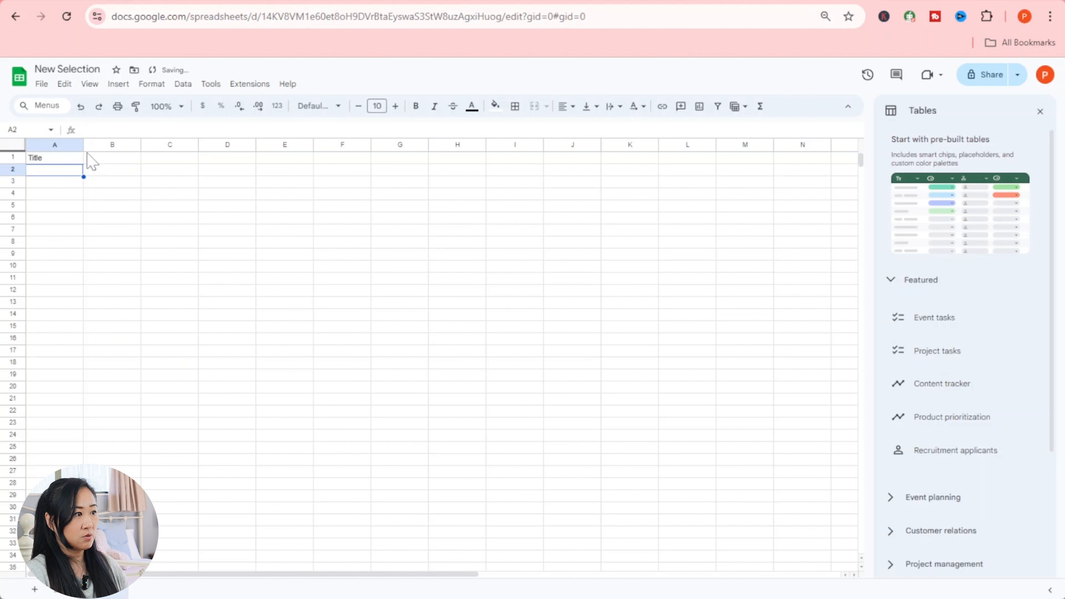
click(109, 159)
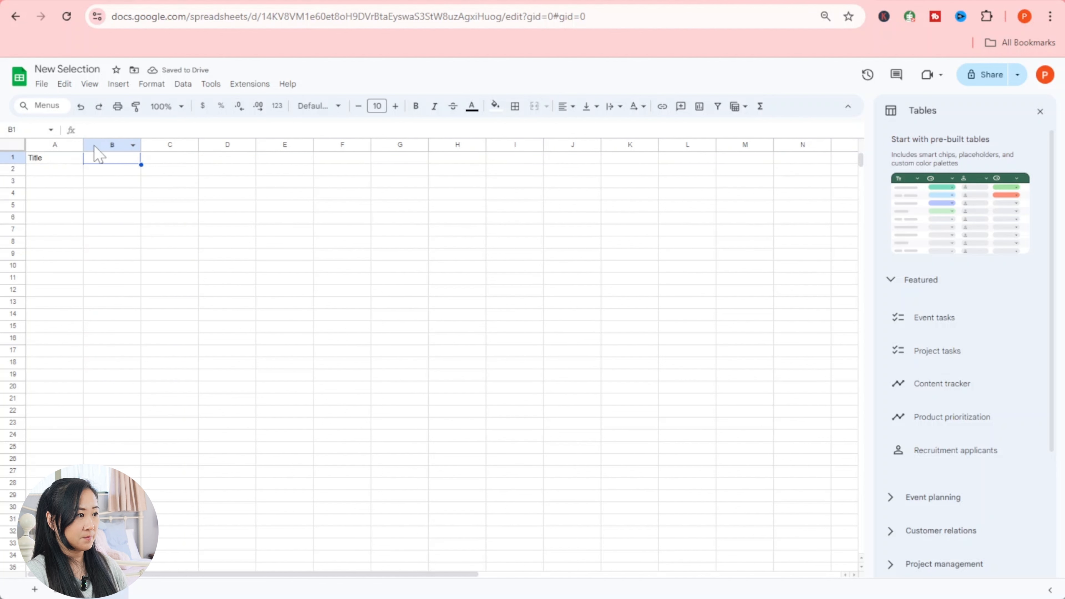
drag(83, 145, 359, 140)
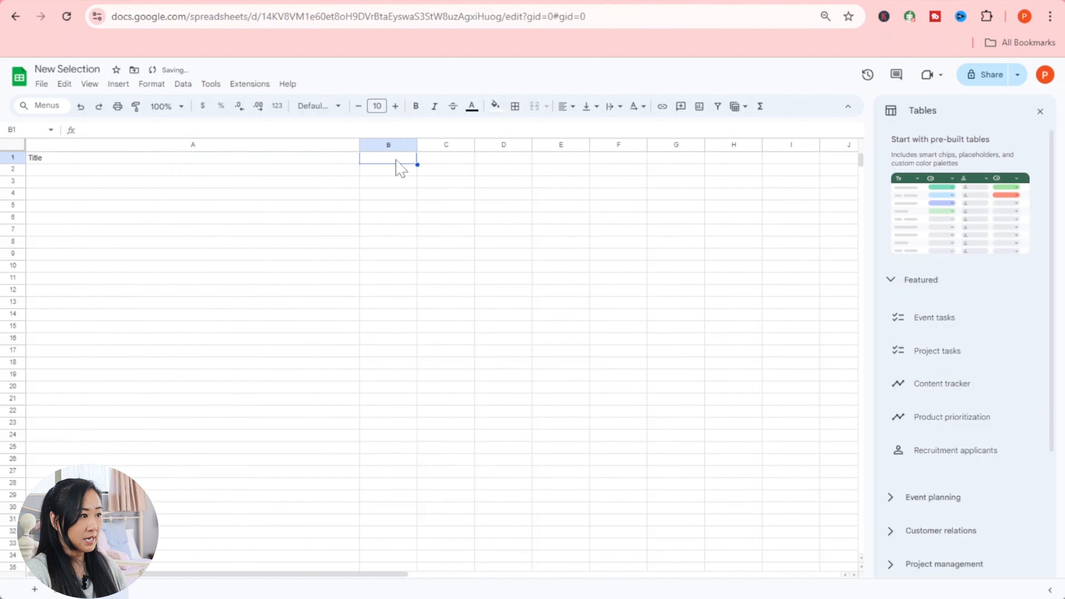
text(U)
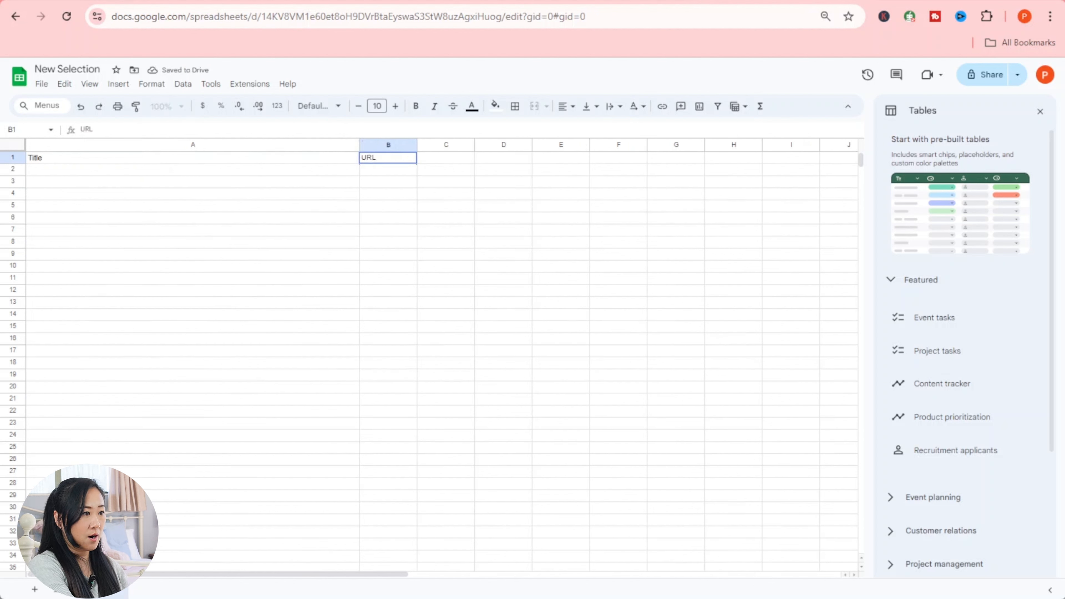
text(RL)
click(445, 160)
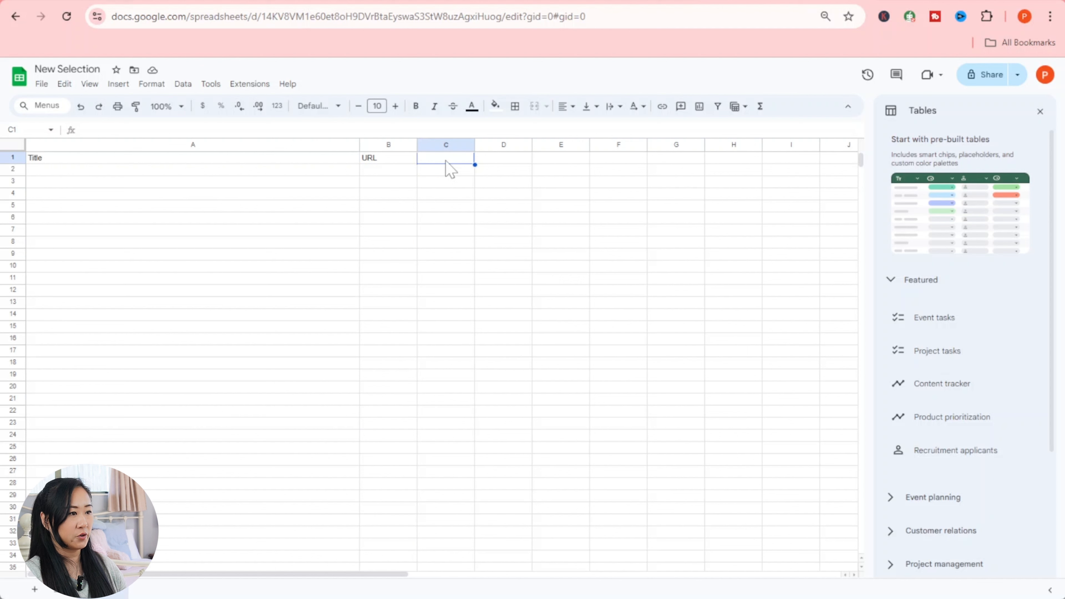
text(Date)
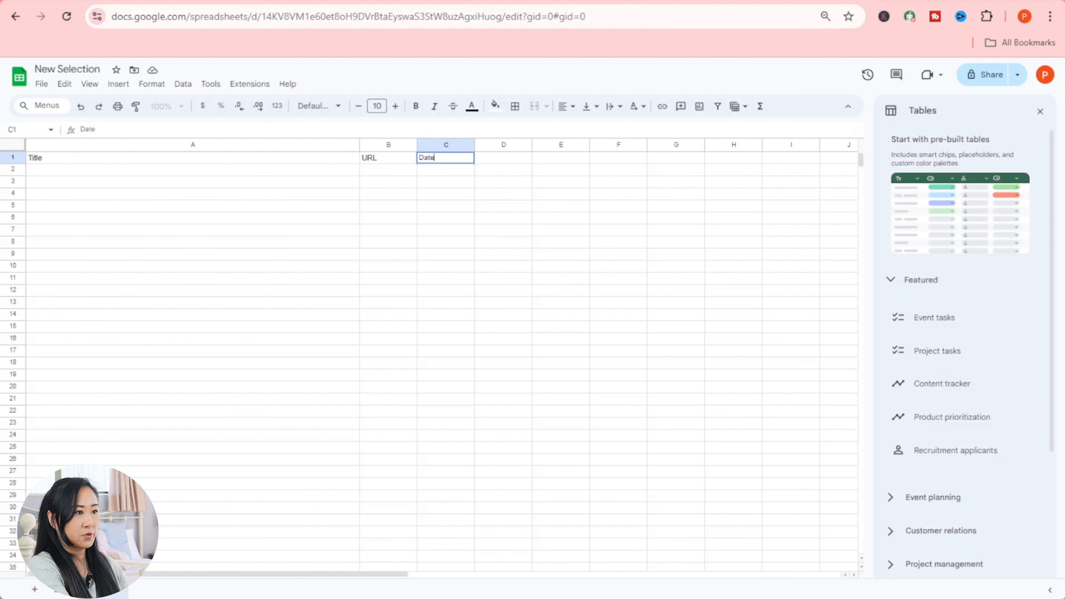
key(Return)
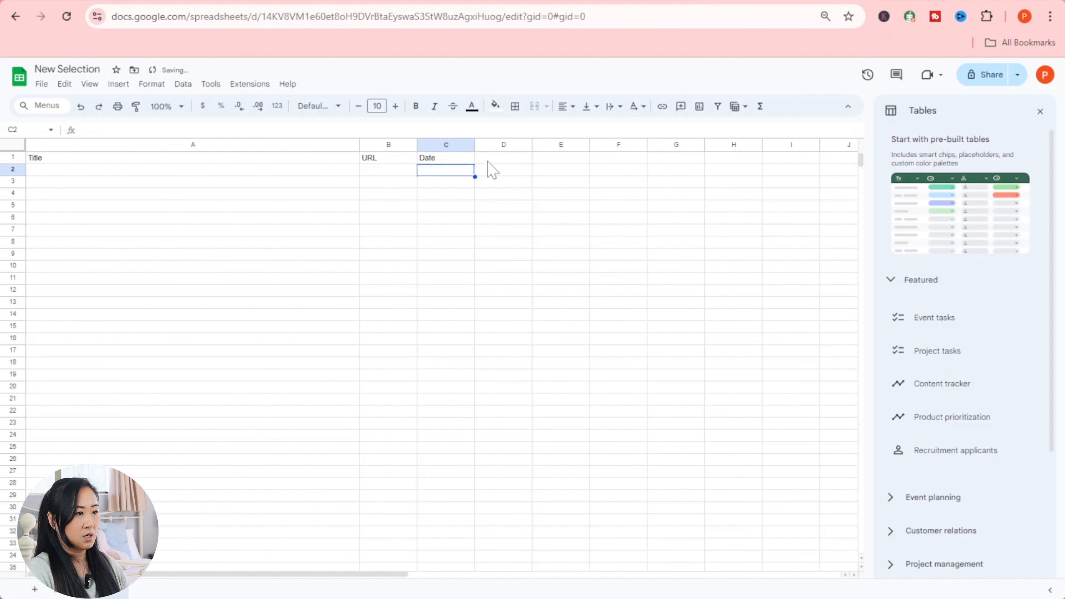
click(520, 161)
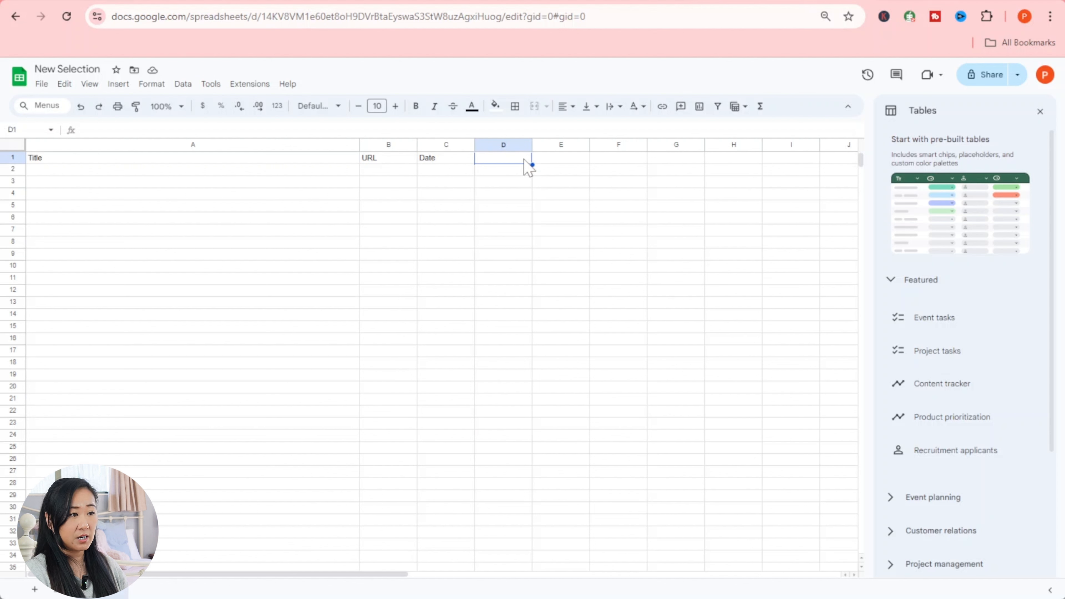
- Add a data validation rule on column D applying to D2:D1000
click(503, 144)
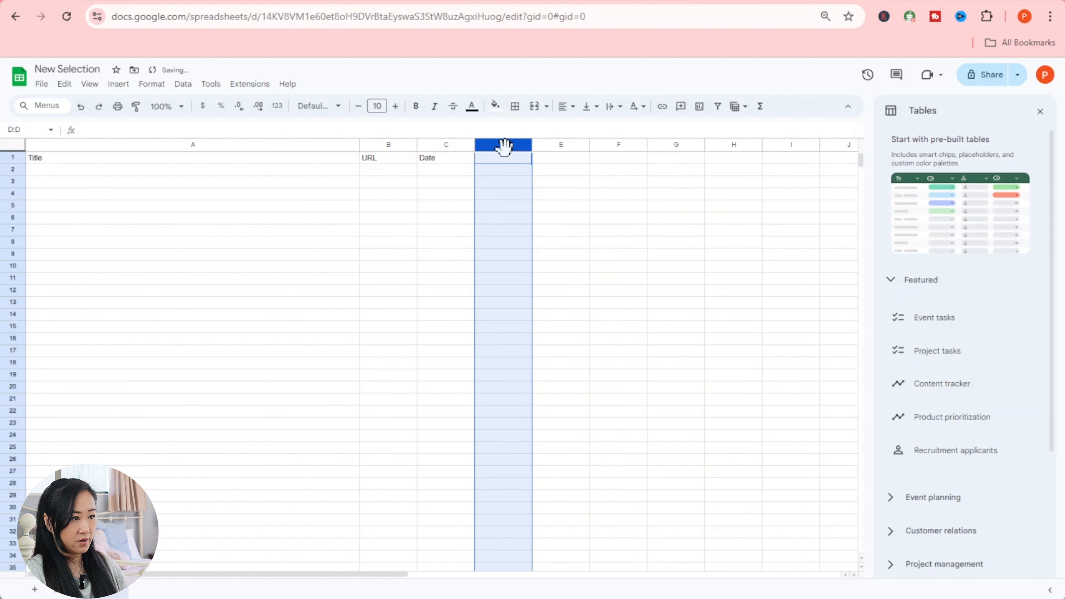
click(184, 84)
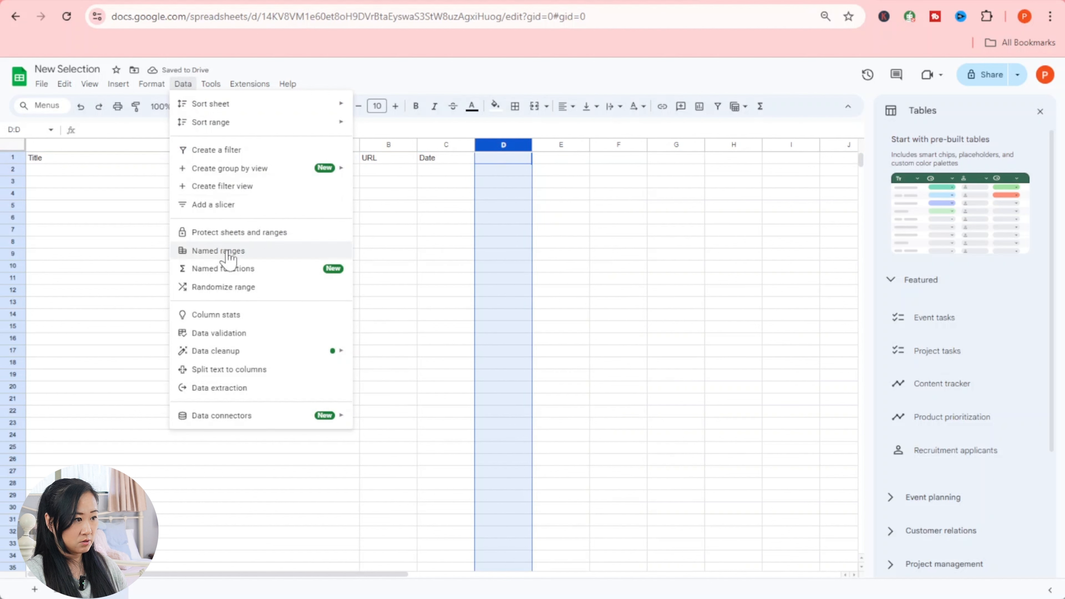
click(230, 339)
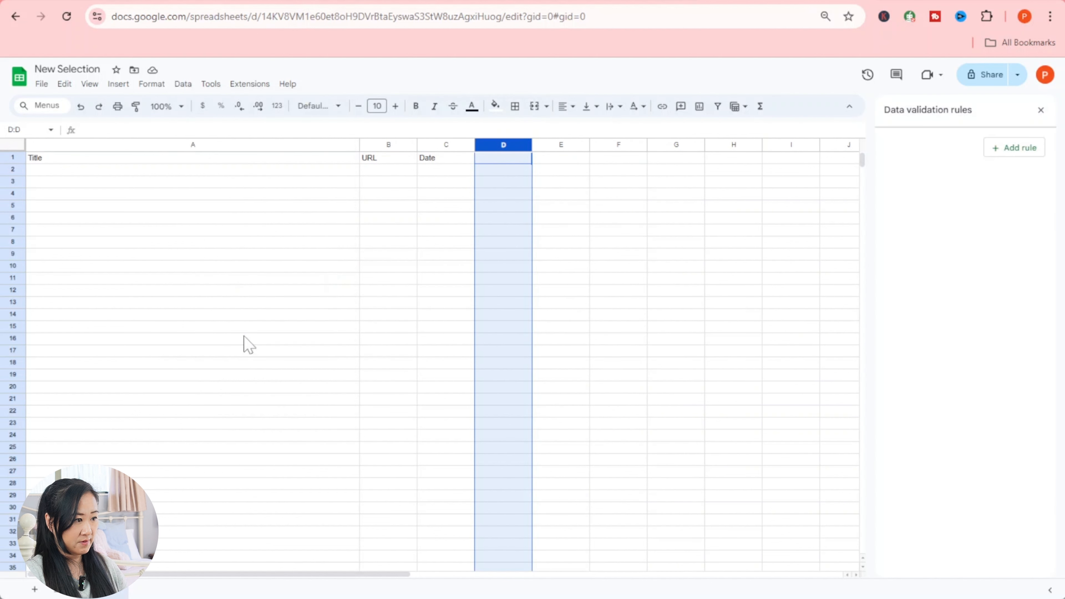
click(1018, 151)
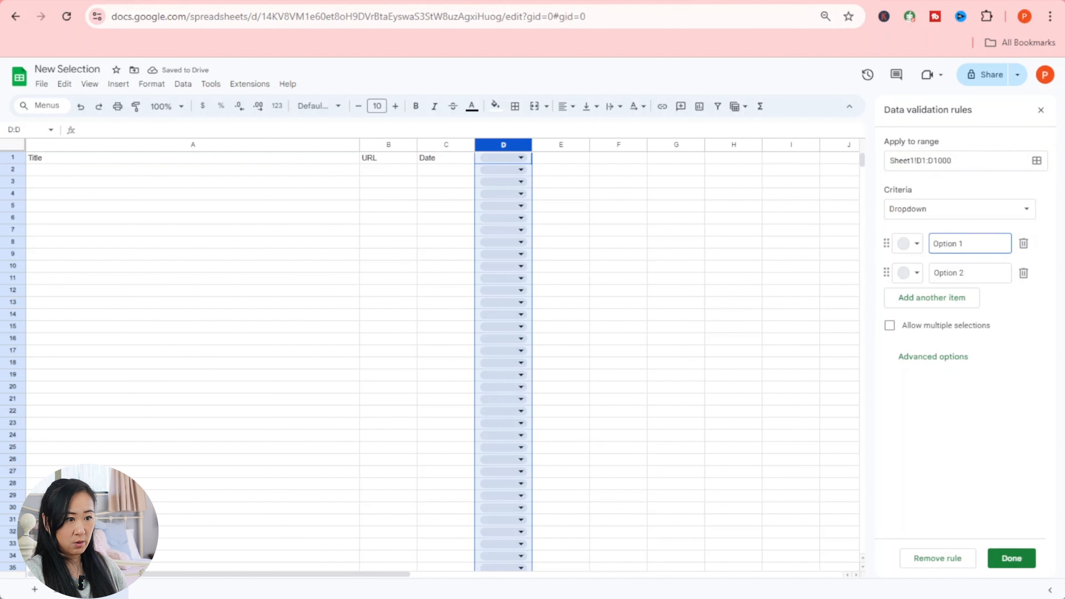
click(915, 160)
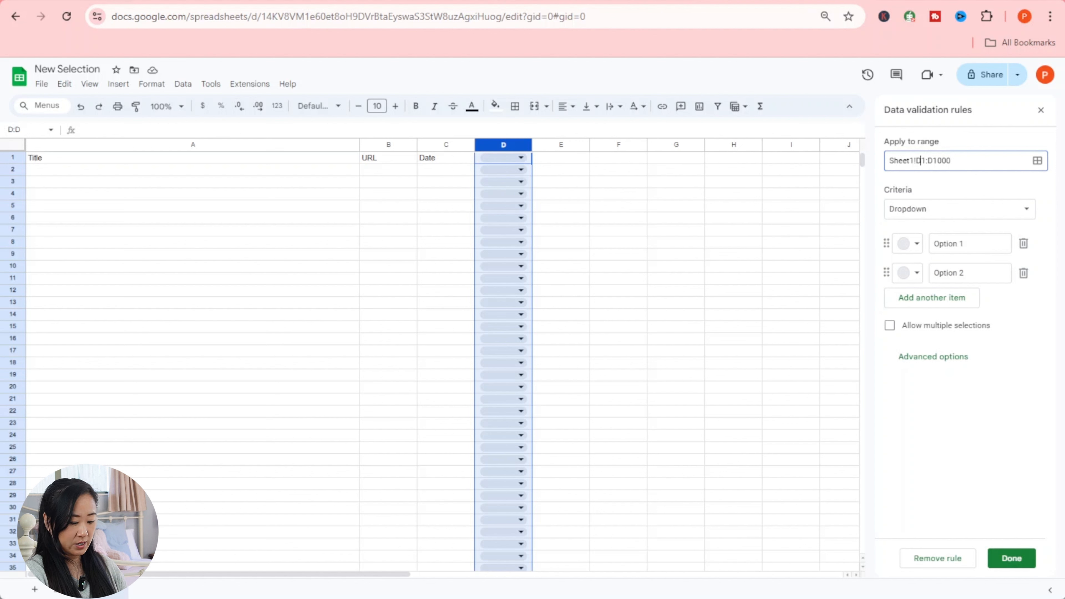
key(Delete)
text(2)
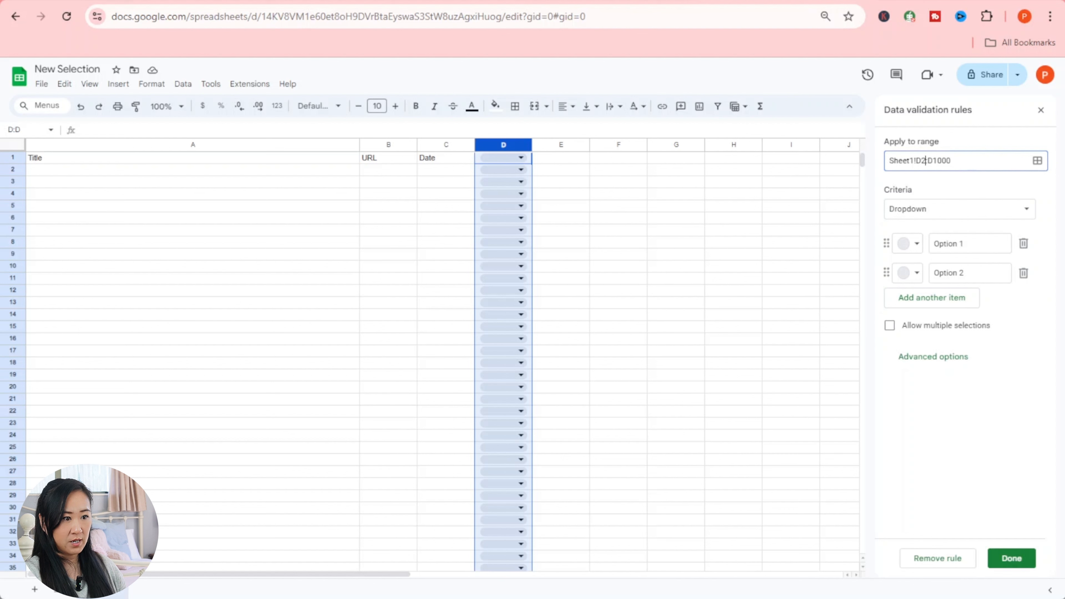
- Set the dropdown options to Yes in light green and No in pink
click(914, 245)
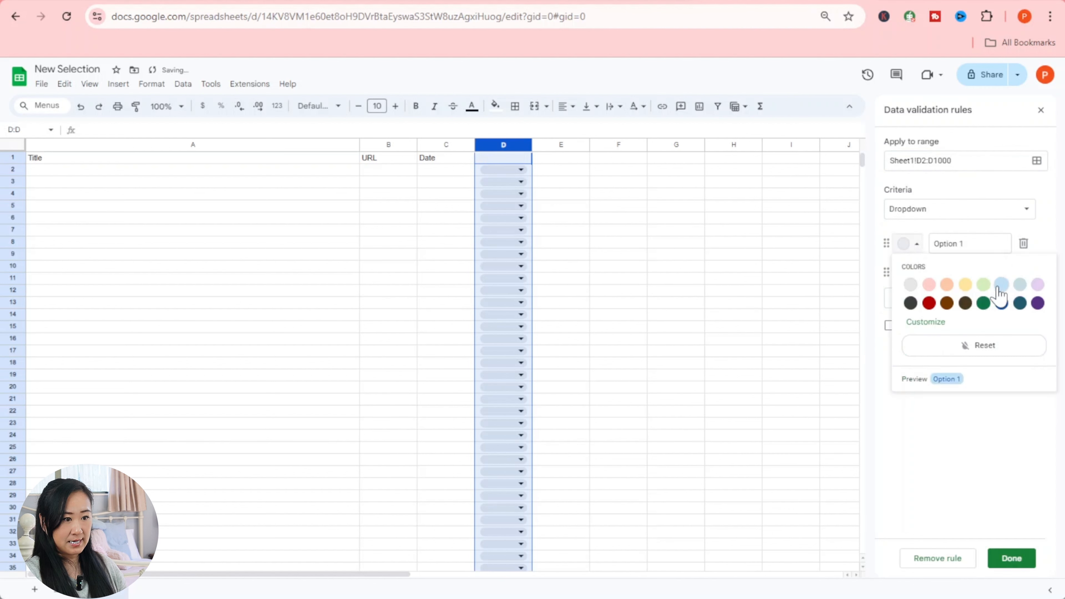
click(983, 284)
click(967, 244)
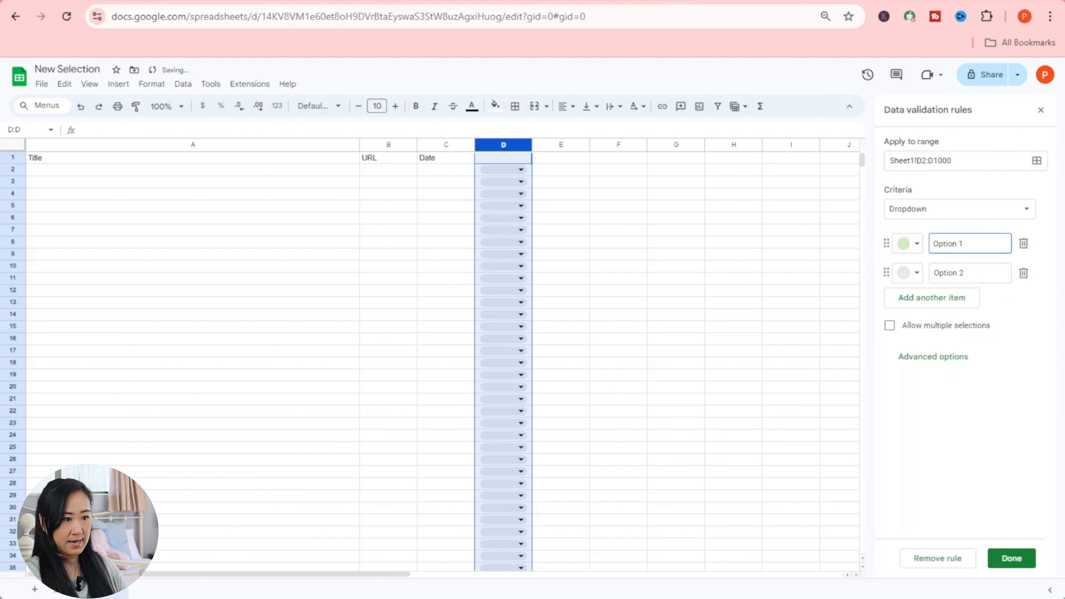
key(BackSpace)
key(BackSpace)
key(BackSpace)
key(BackSpace)
key(BackSpace)
text(Yes)
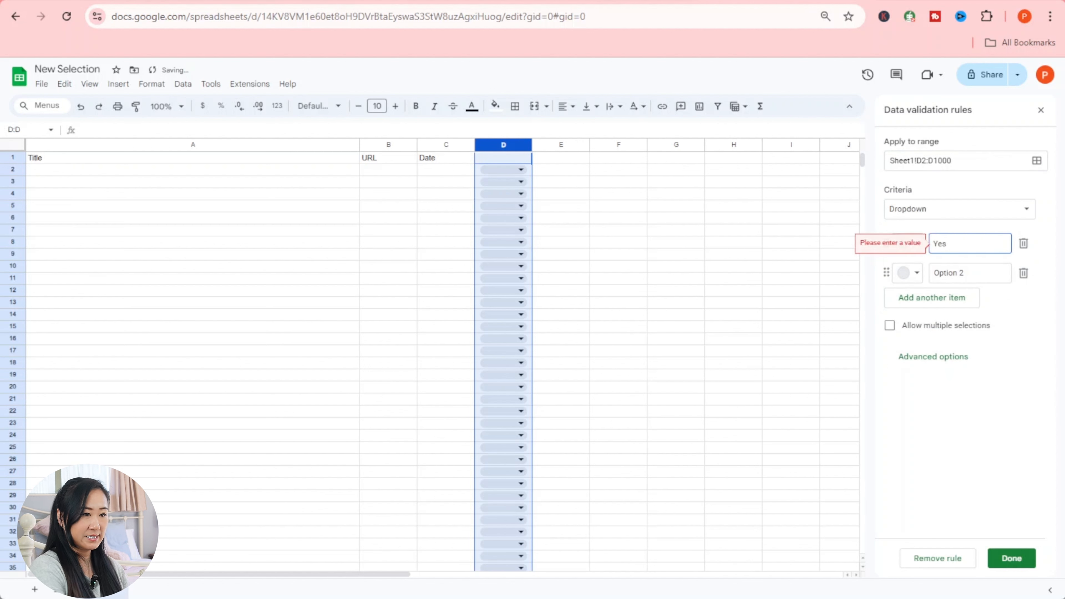
click(913, 273)
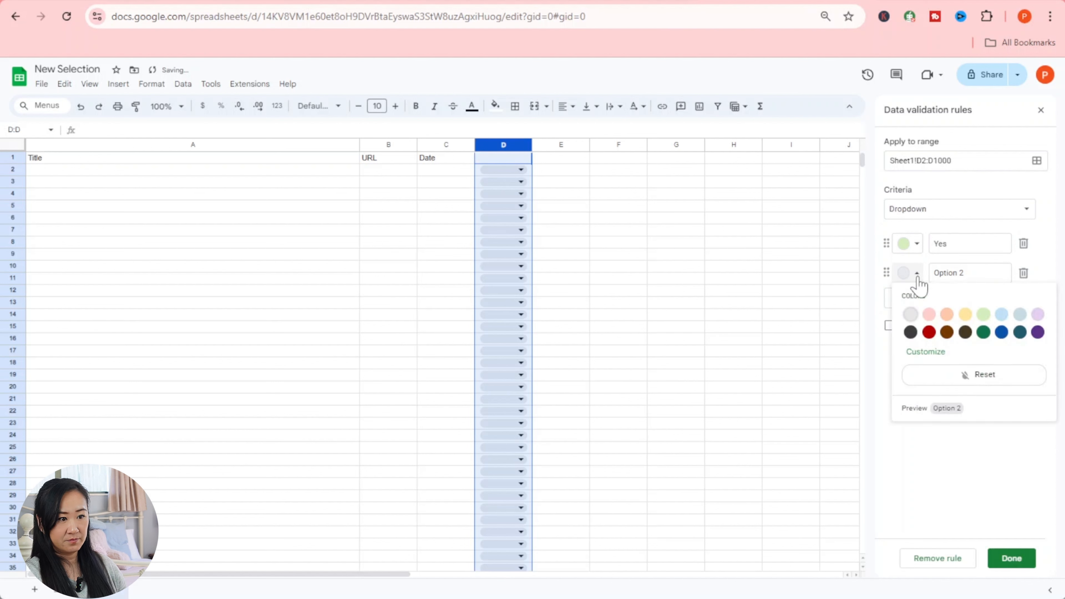
click(952, 313)
key(Tab)
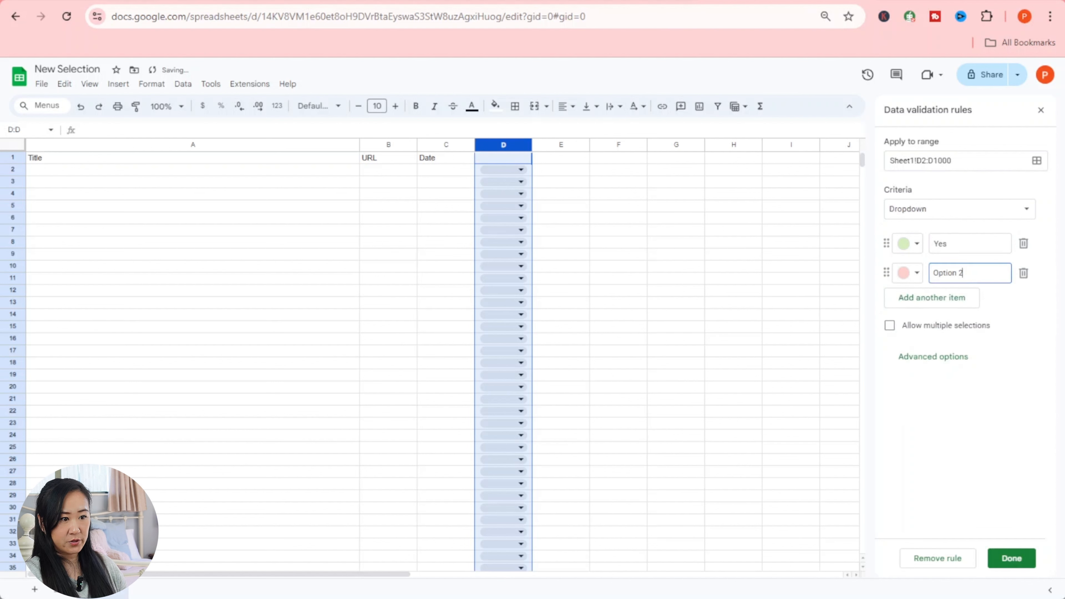
text(N)
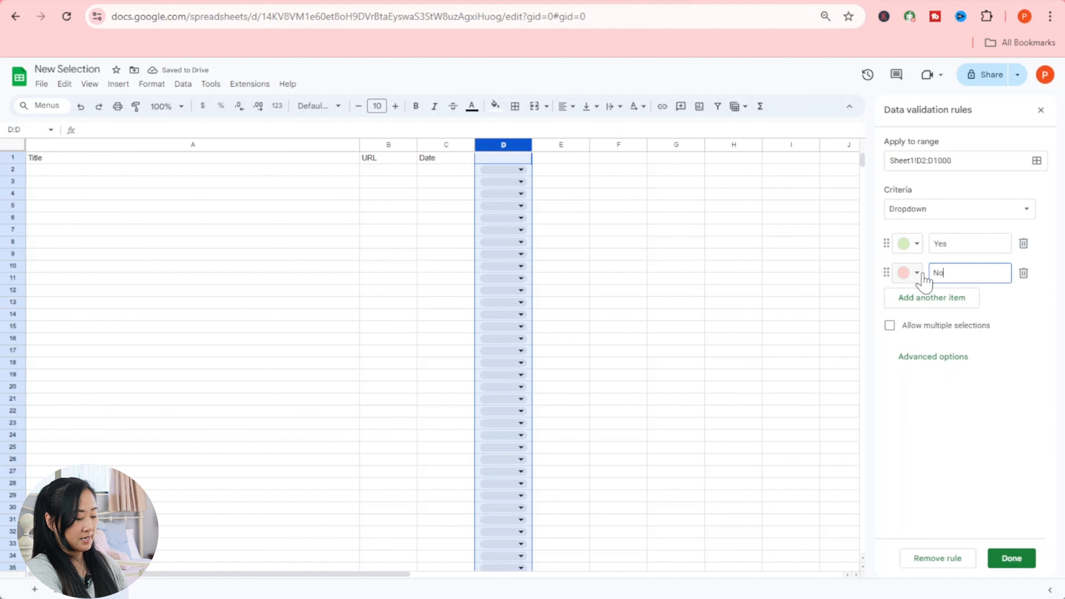
text(o)
click(1002, 416)
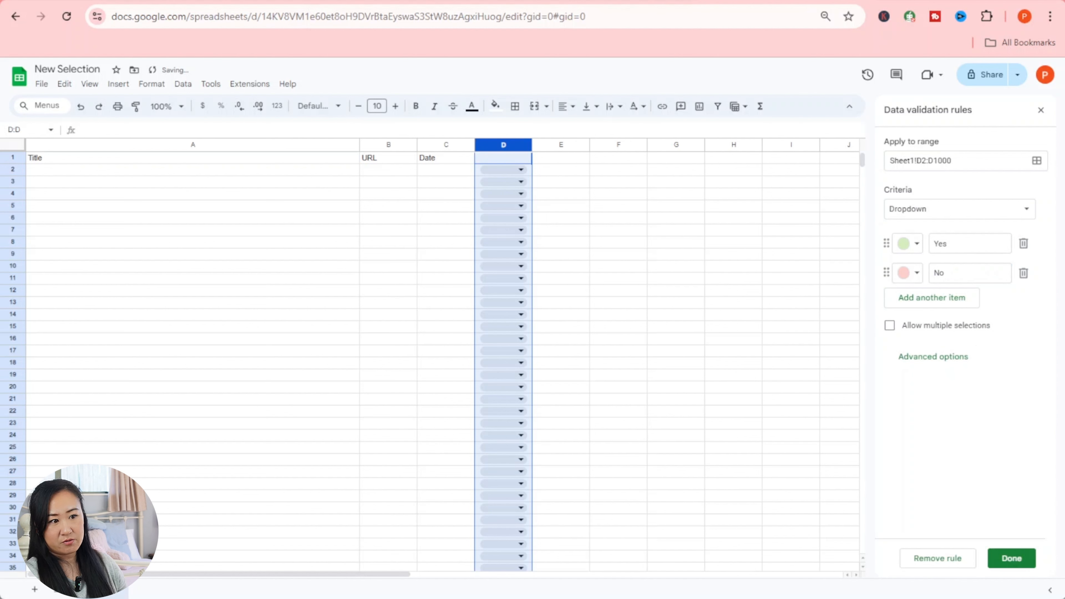
- Save the validation rule and select cell D1
click(1011, 560)
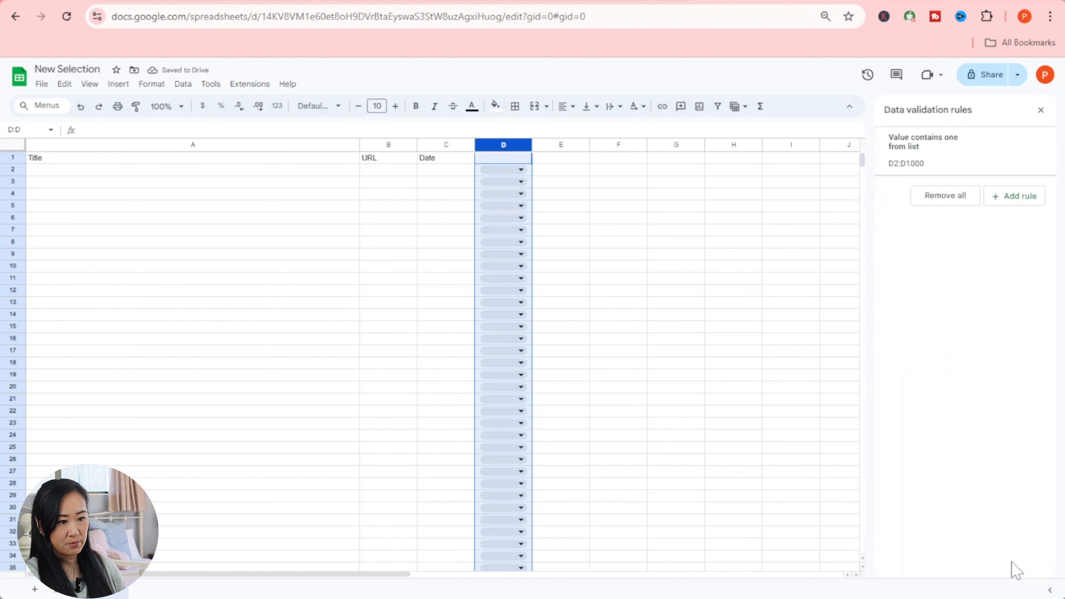
click(674, 329)
click(499, 159)
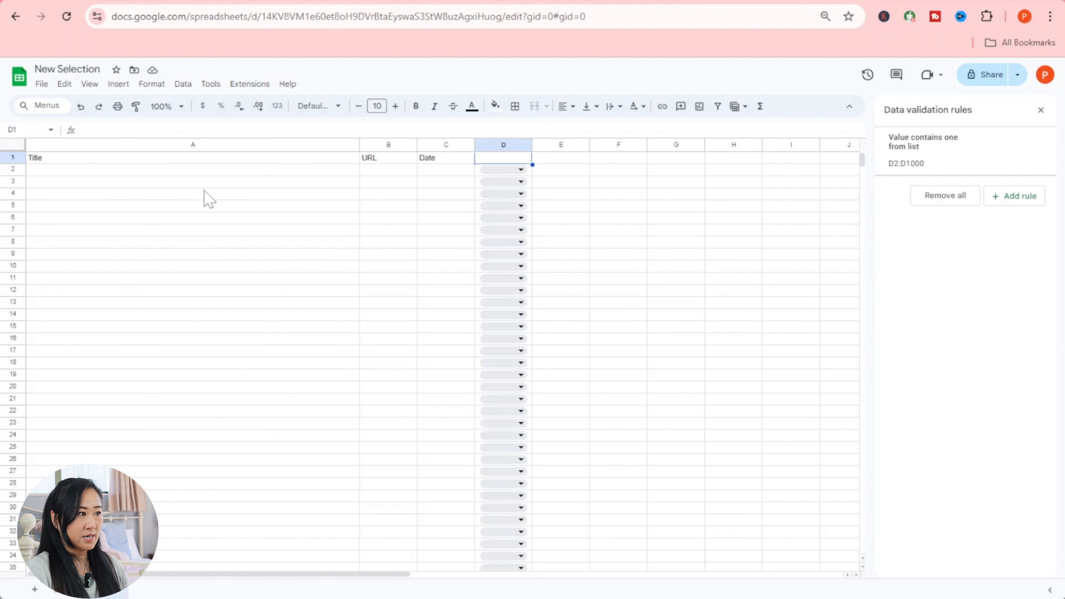
- Back in Make, dismiss the Add a Row module's new-connection dialog, keeping the existing Google connection
click(113, 2)
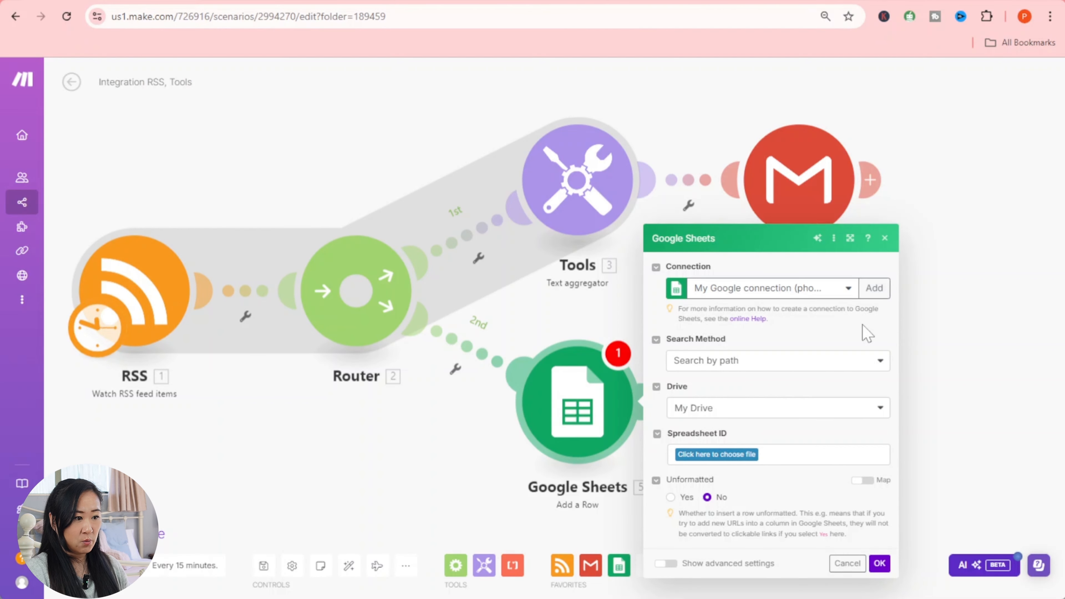
click(867, 299)
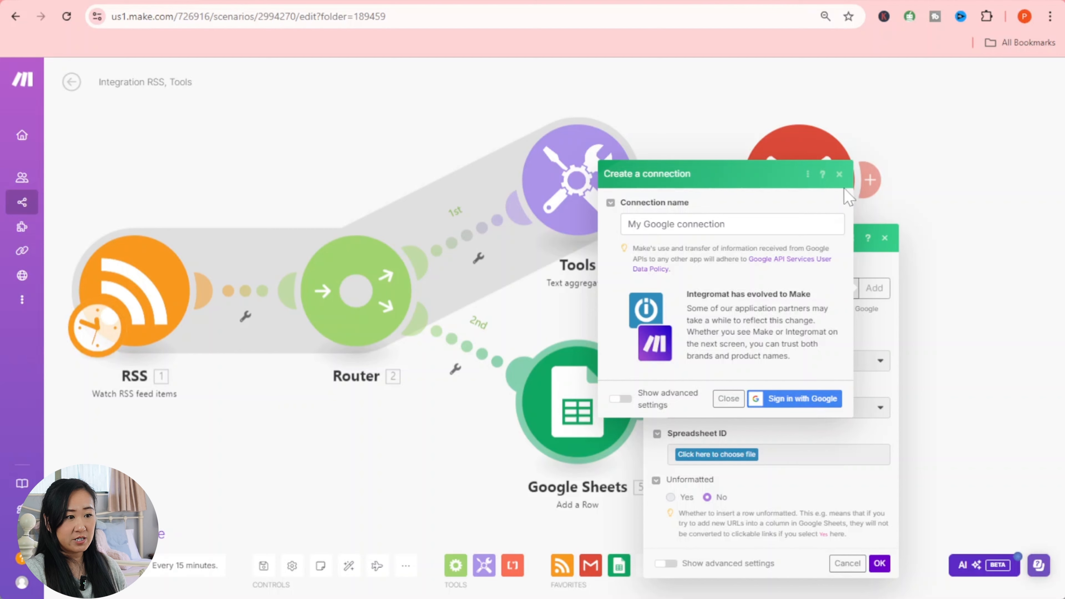
click(839, 173)
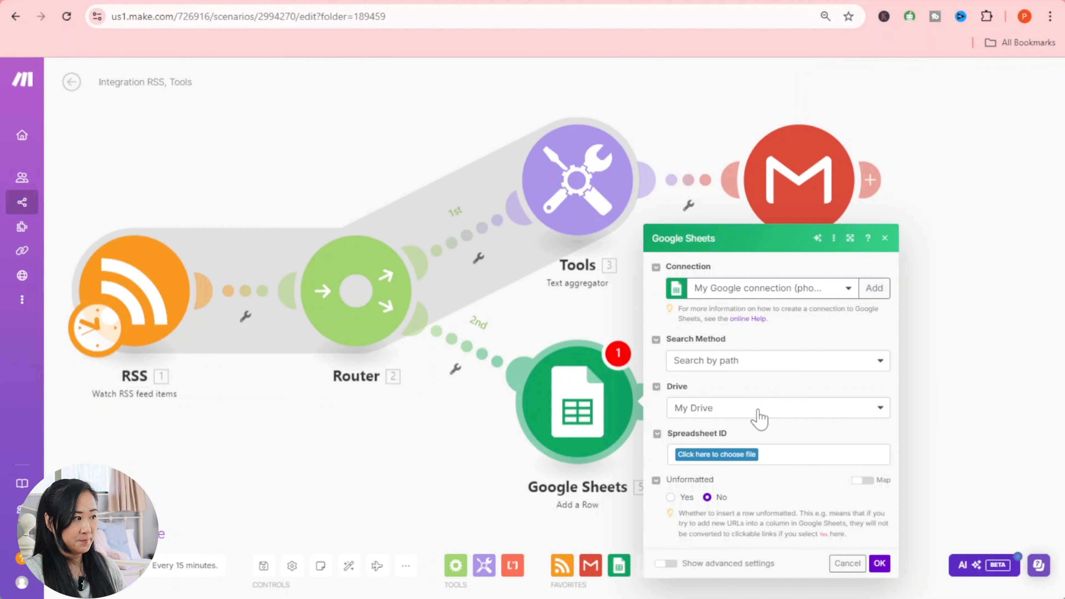
- Target the New Selection spreadsheet's Sheet1 in the Add a Row module
click(715, 455)
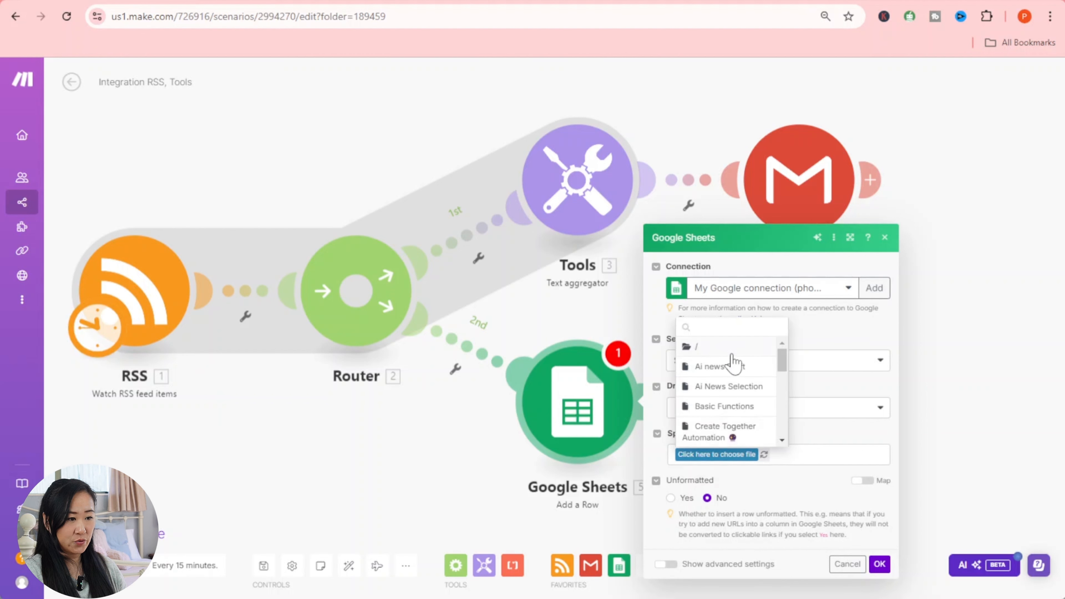
scroll(729, 401, down, 2)
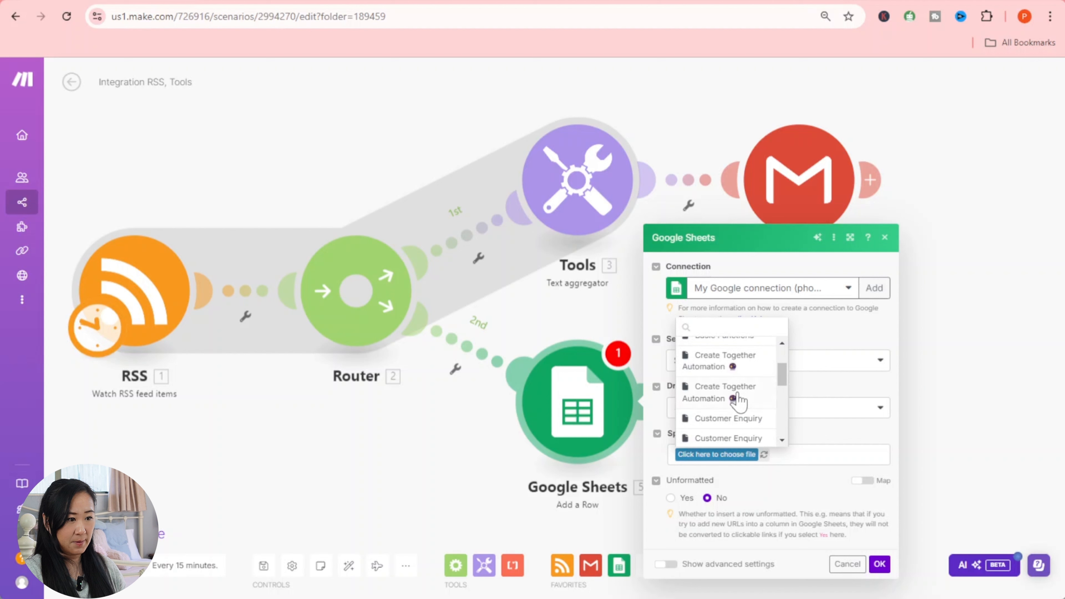
scroll(763, 403, down, 5)
scroll(759, 395, up, 2)
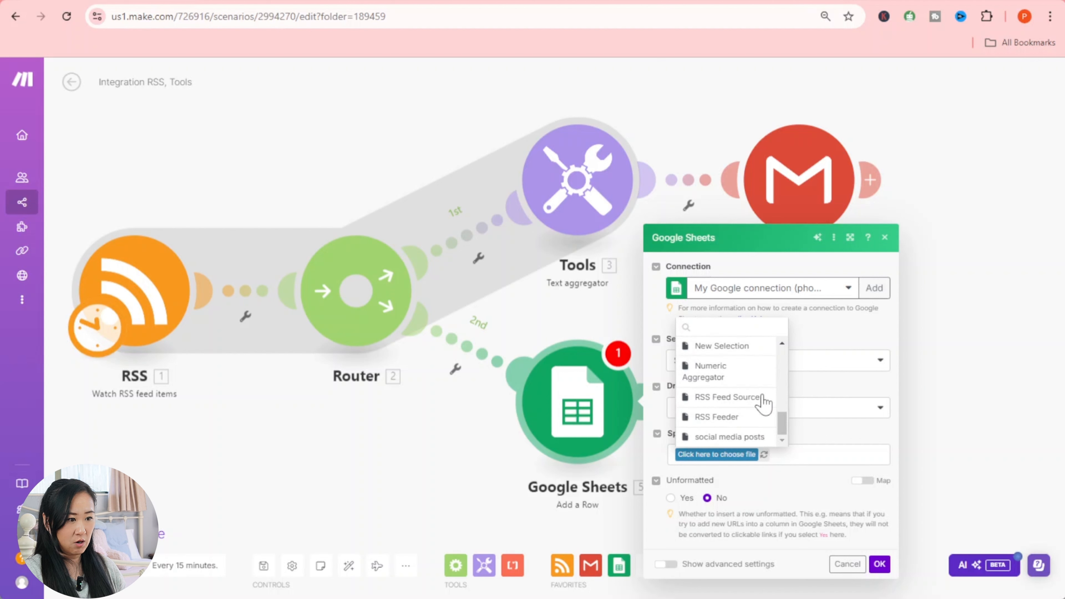
click(752, 350)
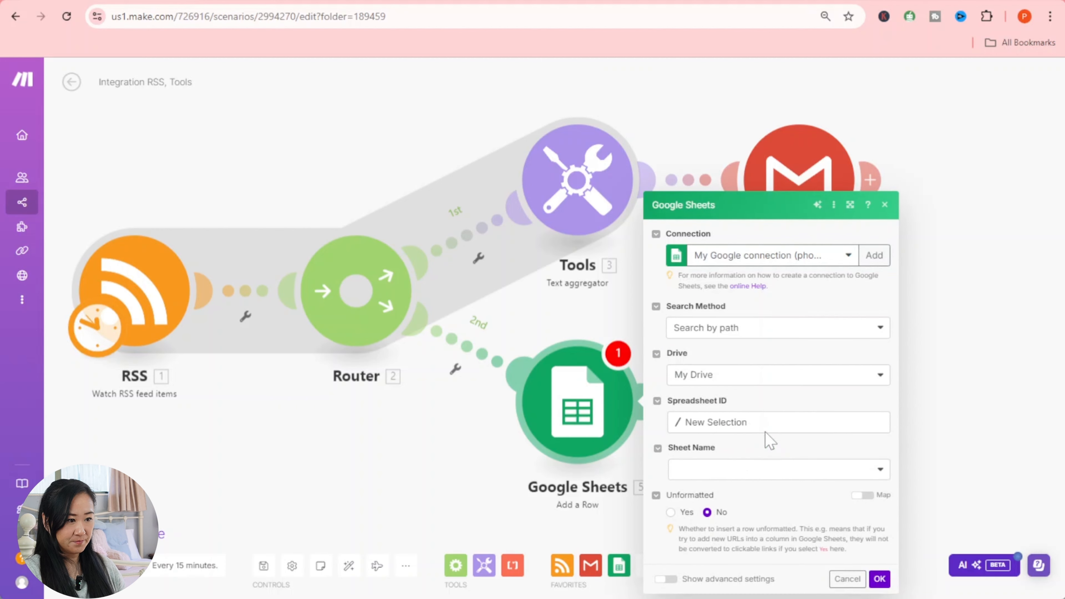
click(772, 477)
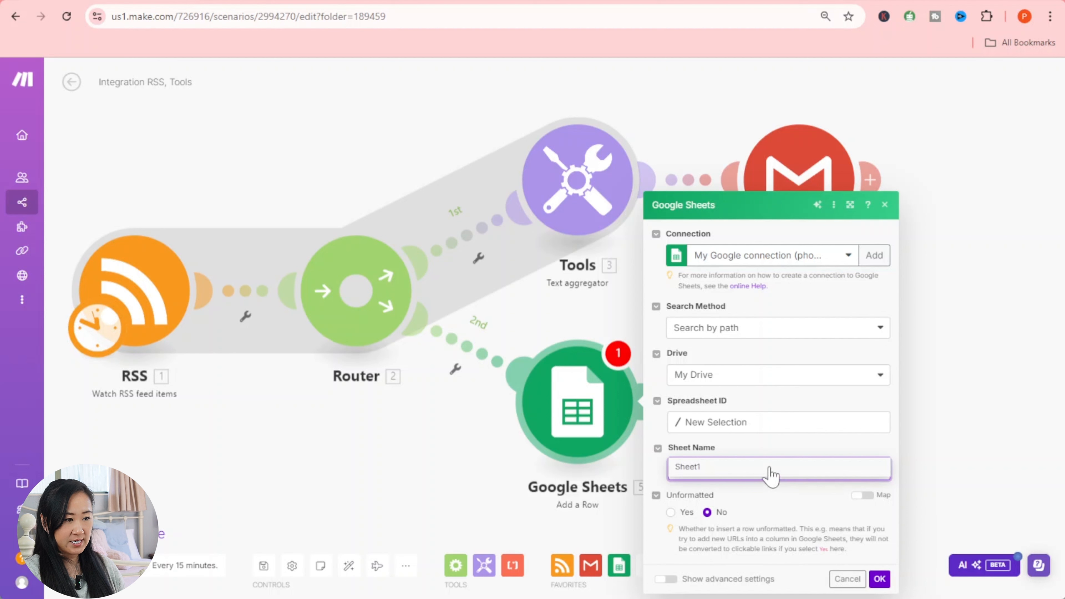
click(805, 2)
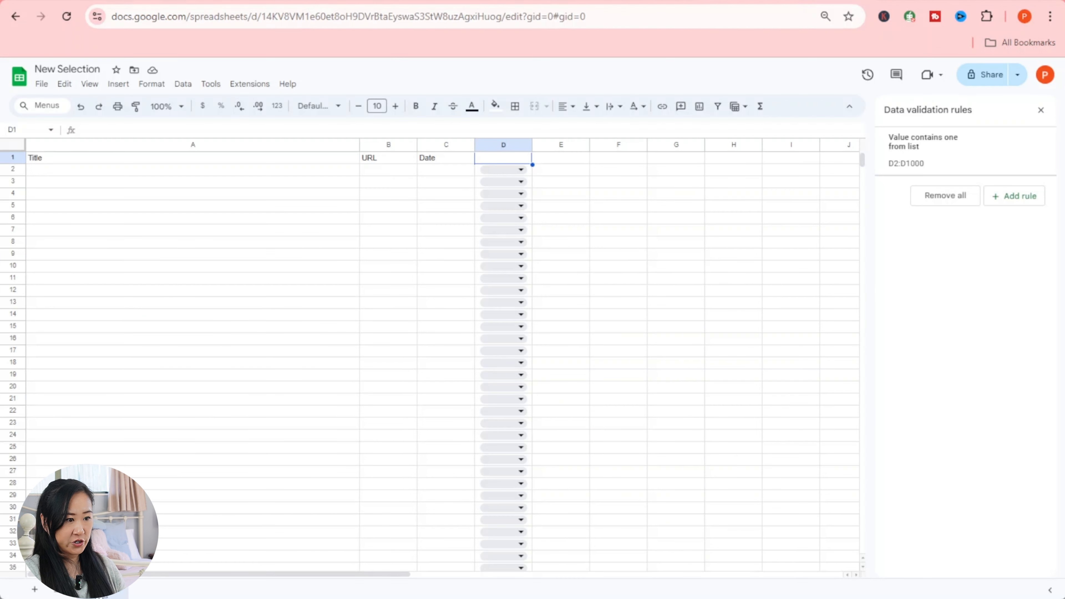
click(112, 5)
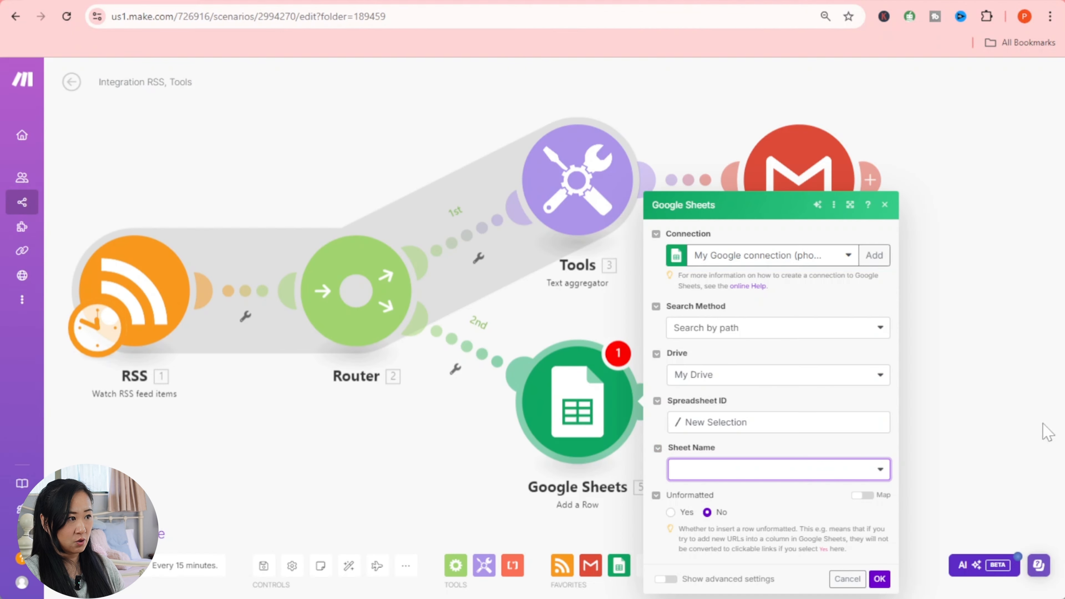
click(747, 469)
click(751, 473)
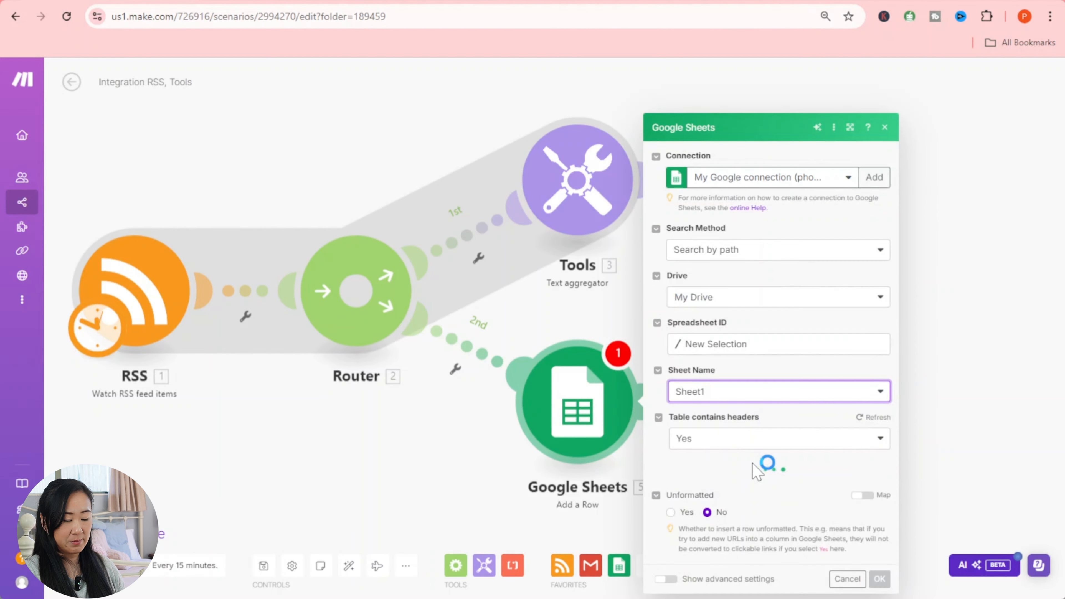
scroll(751, 468, down, 3)
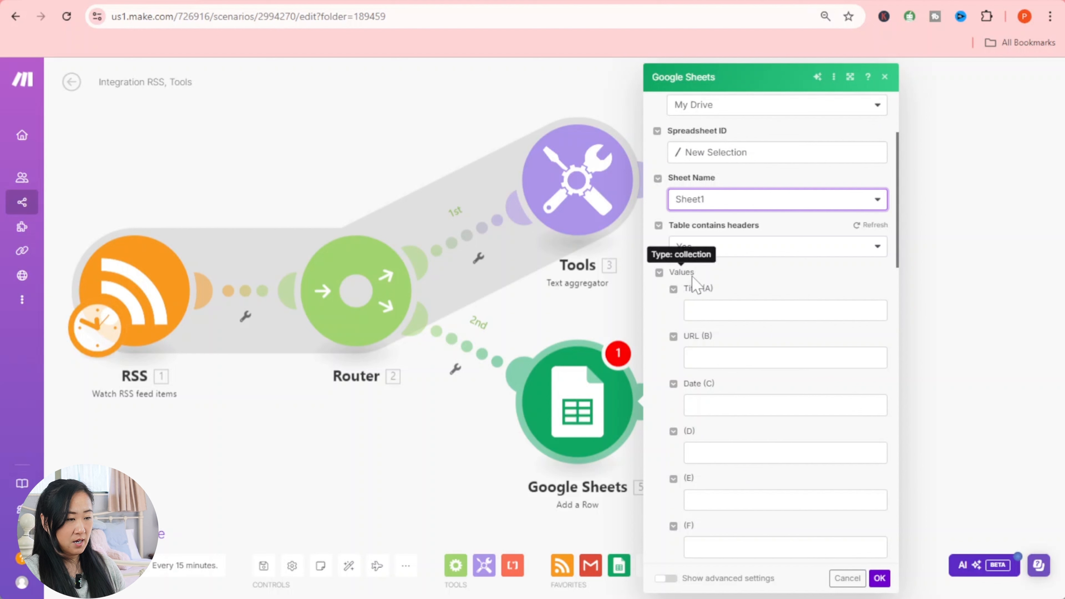
- Map RSS Title, URL and Date created into Title (A), URL (B) and Date (C), then confirm with OK
click(692, 311)
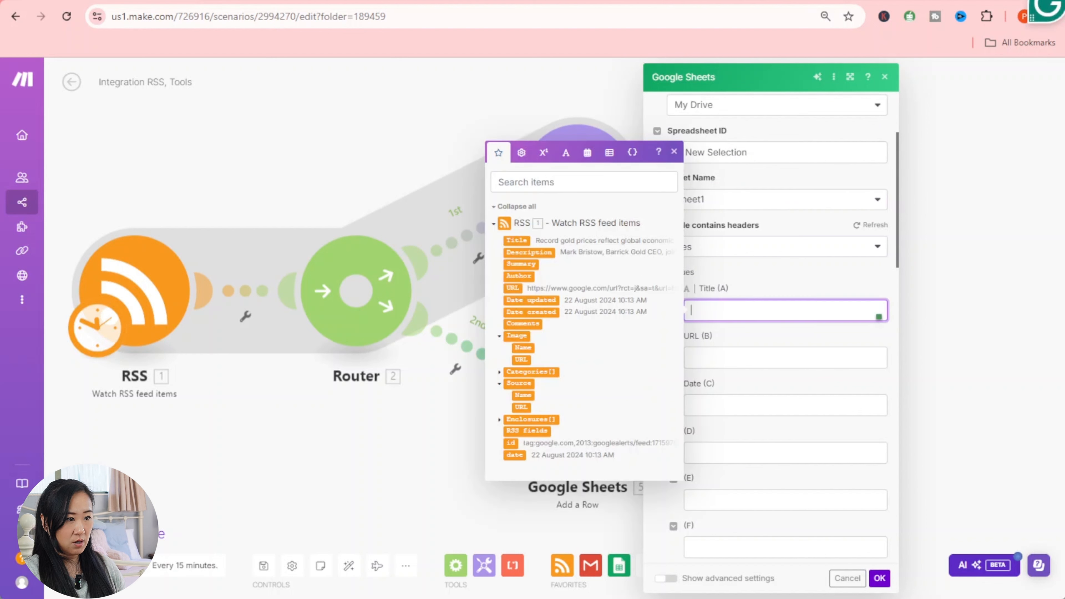
click(520, 240)
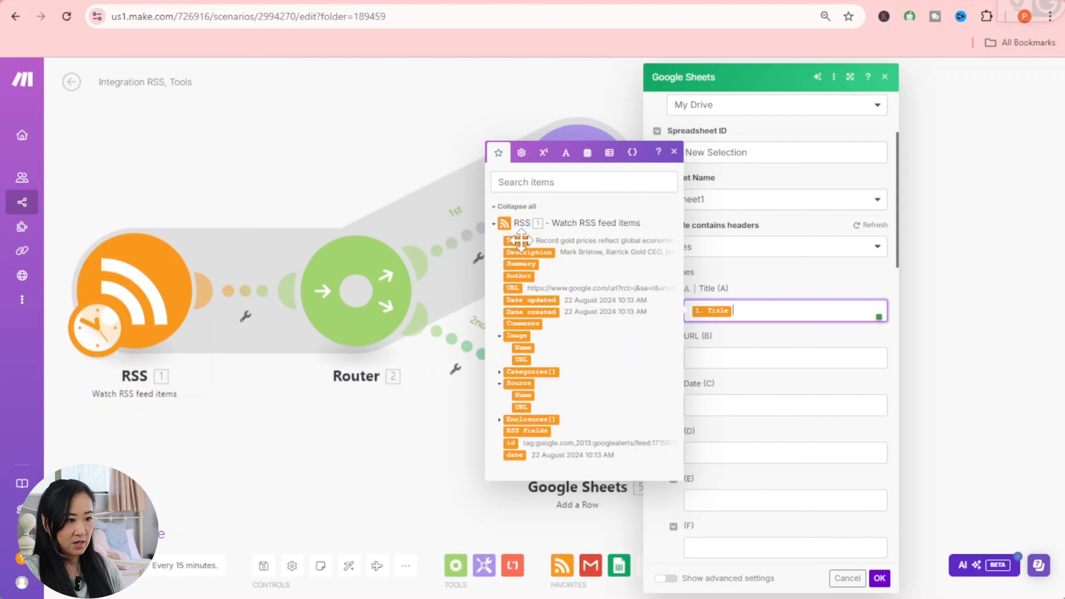
key(Tab)
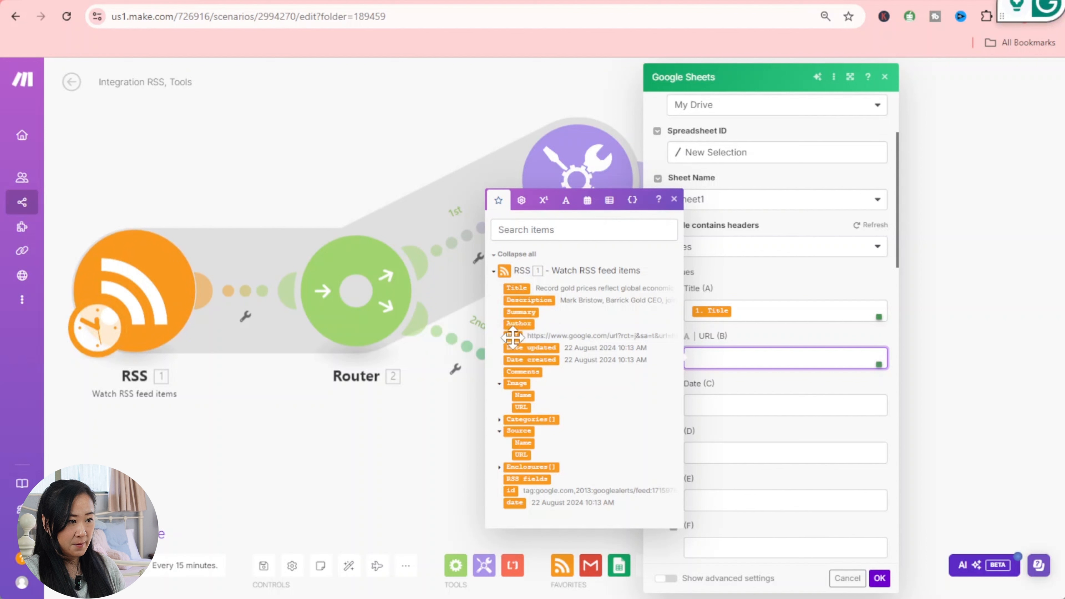
drag(520, 336, 744, 357)
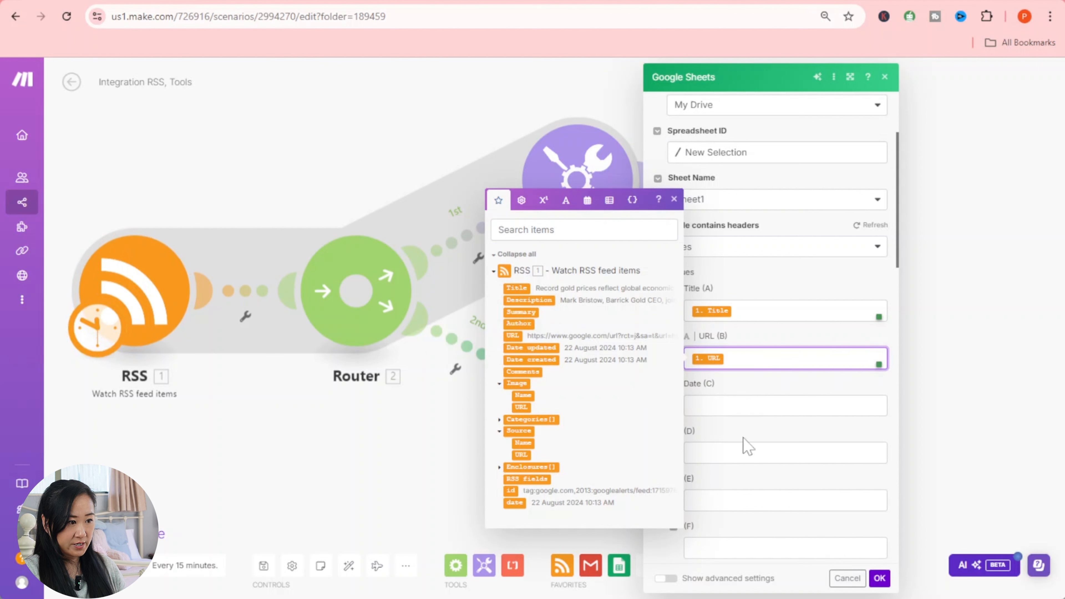
click(733, 394)
click(734, 404)
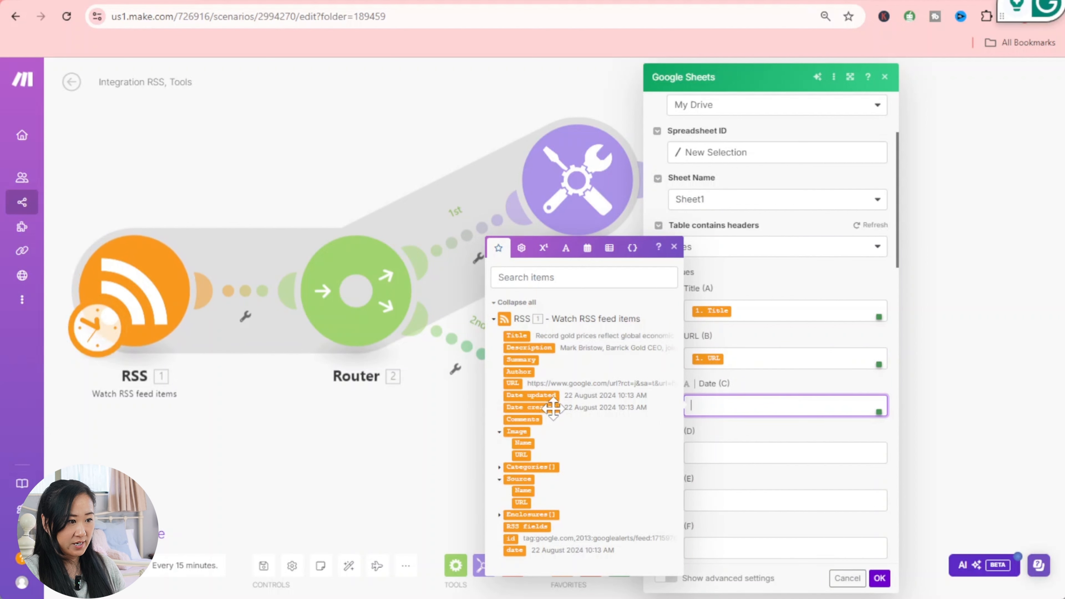
click(540, 405)
drag(540, 405, 763, 405)
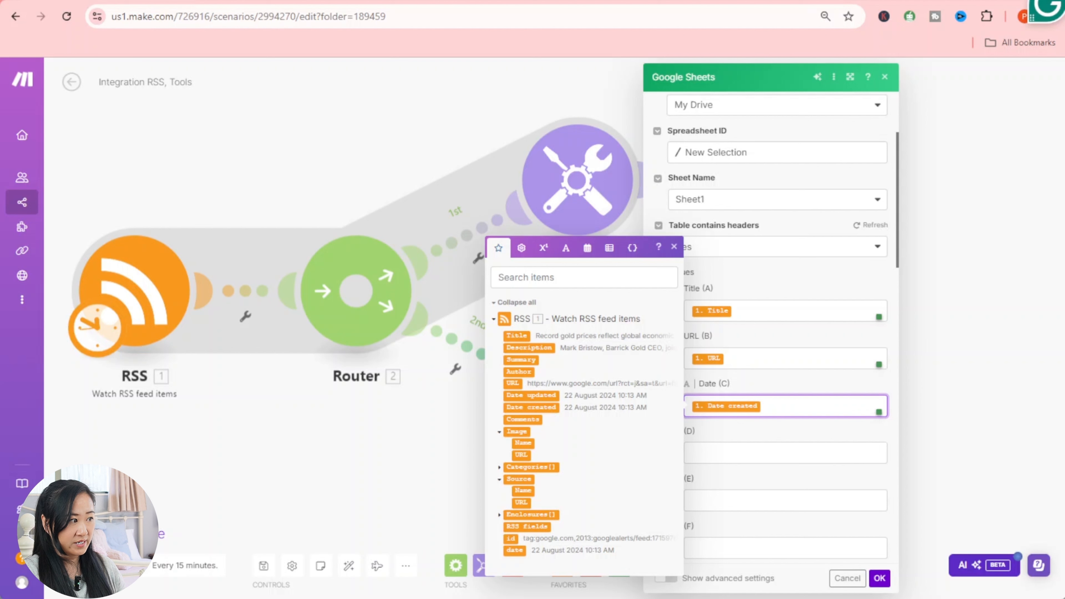
click(721, 439)
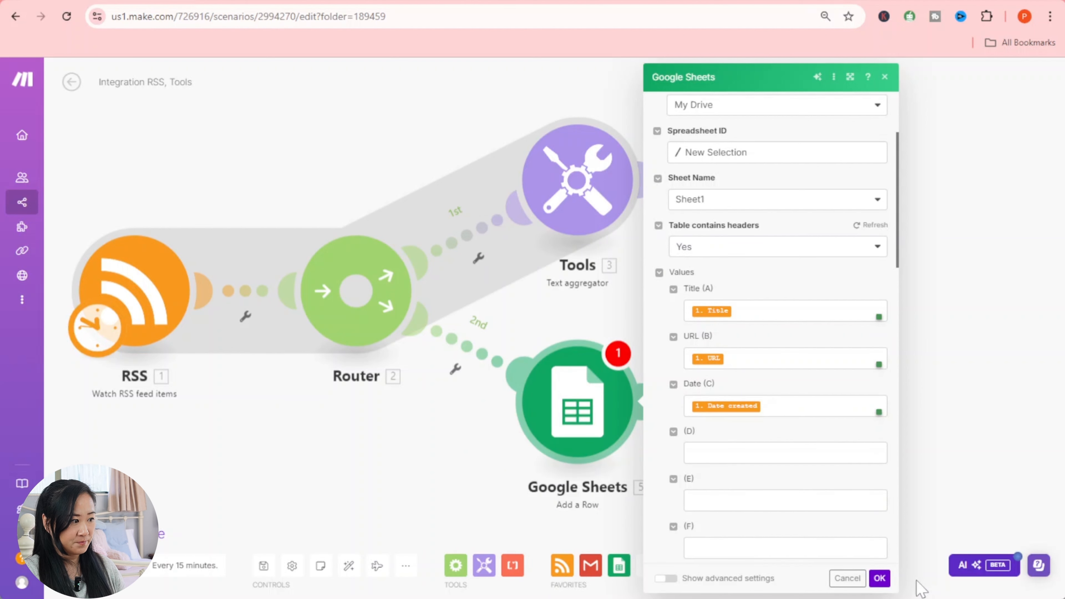
click(879, 578)
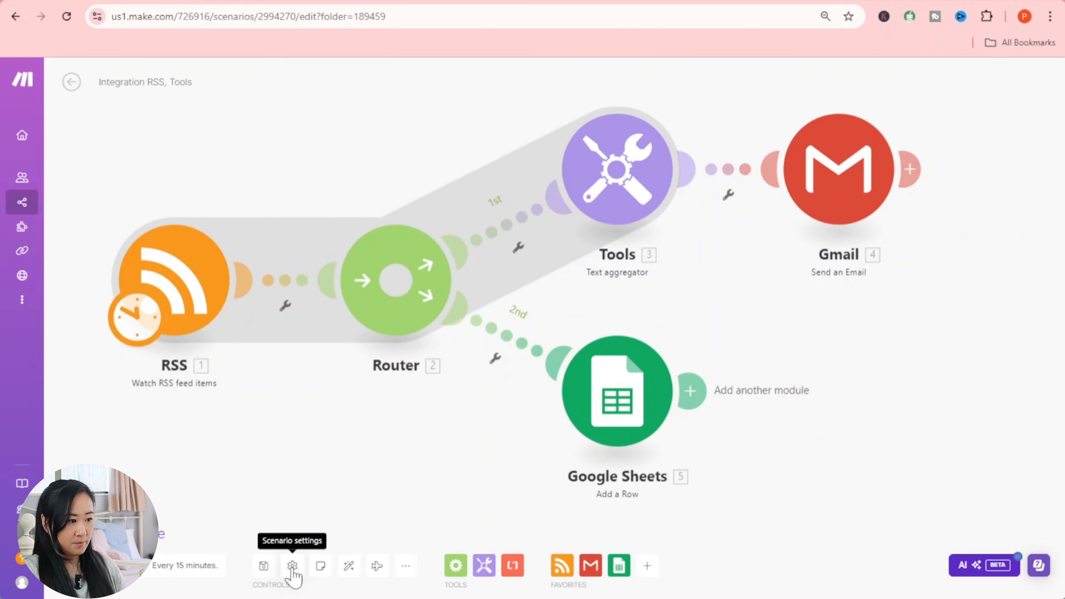
- Save the scenario and run it once so RSS, Tools, Gmail and Google Sheets all succeed
click(263, 568)
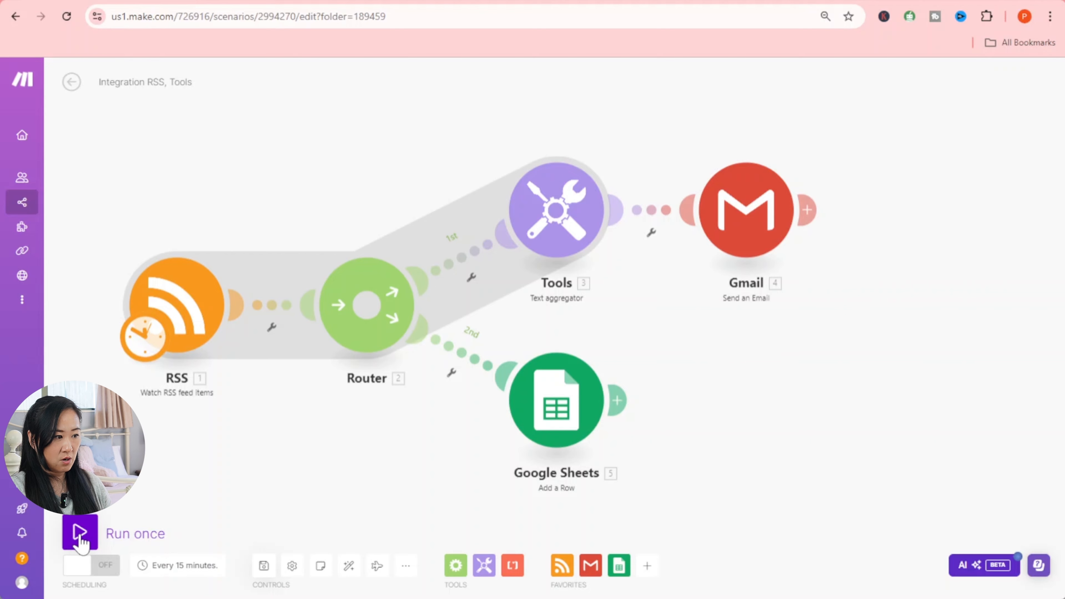
click(80, 531)
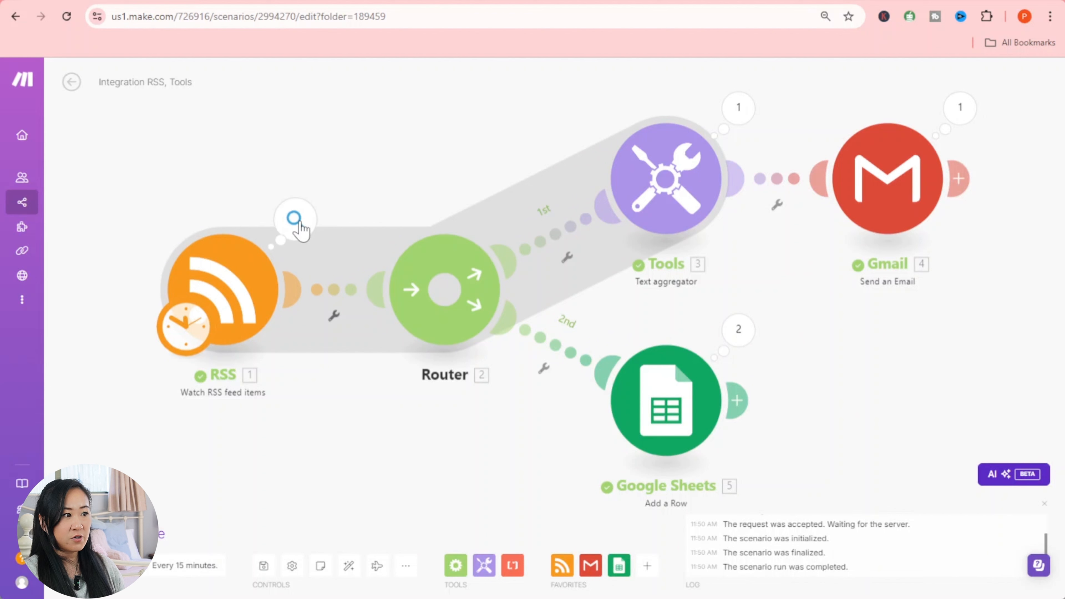
- Inspect the RSS output bundles, highlighting the first and second article titles, then close the panel
click(294, 218)
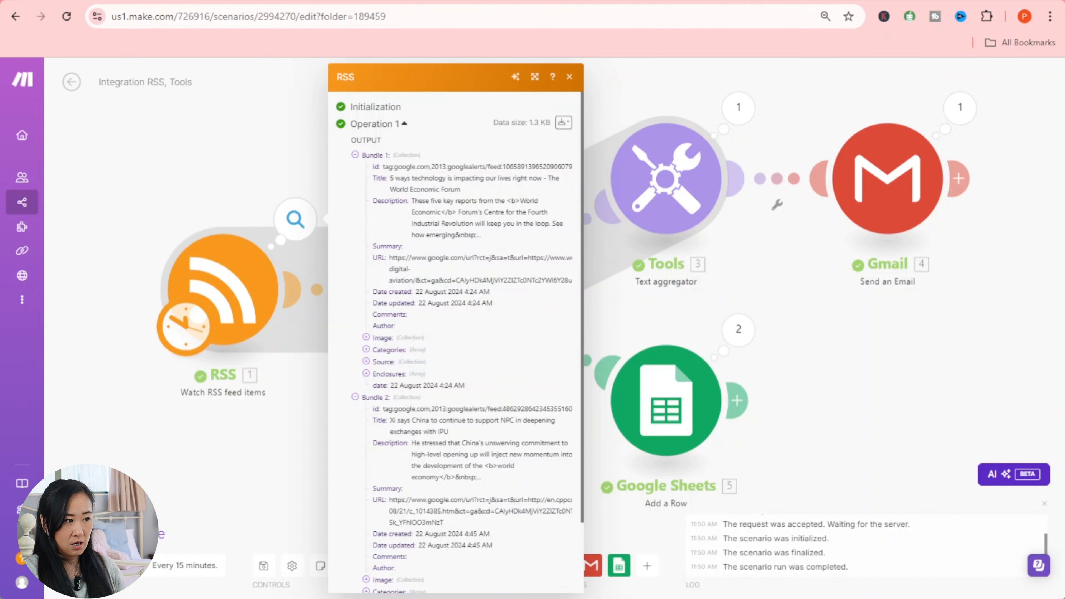
scroll(459, 380, down, 2)
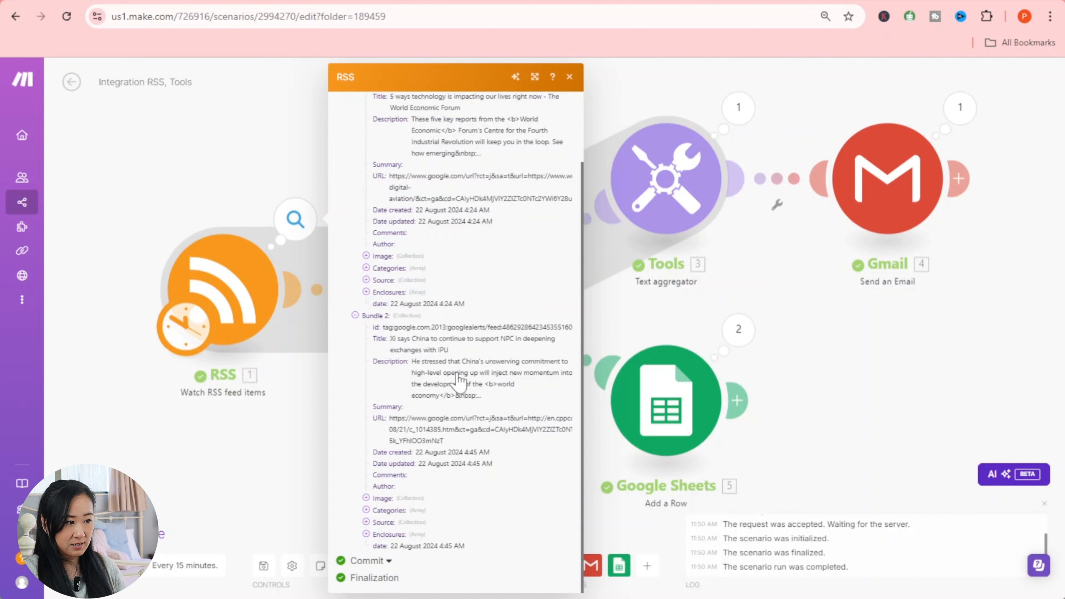
scroll(459, 379, up, 2)
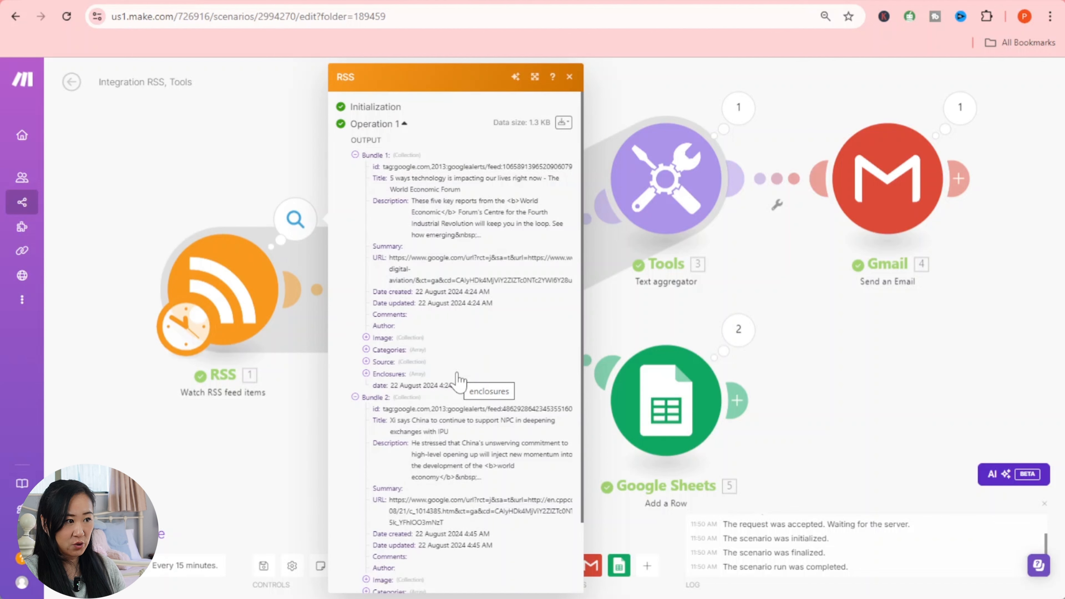
scroll(459, 380, down, 2)
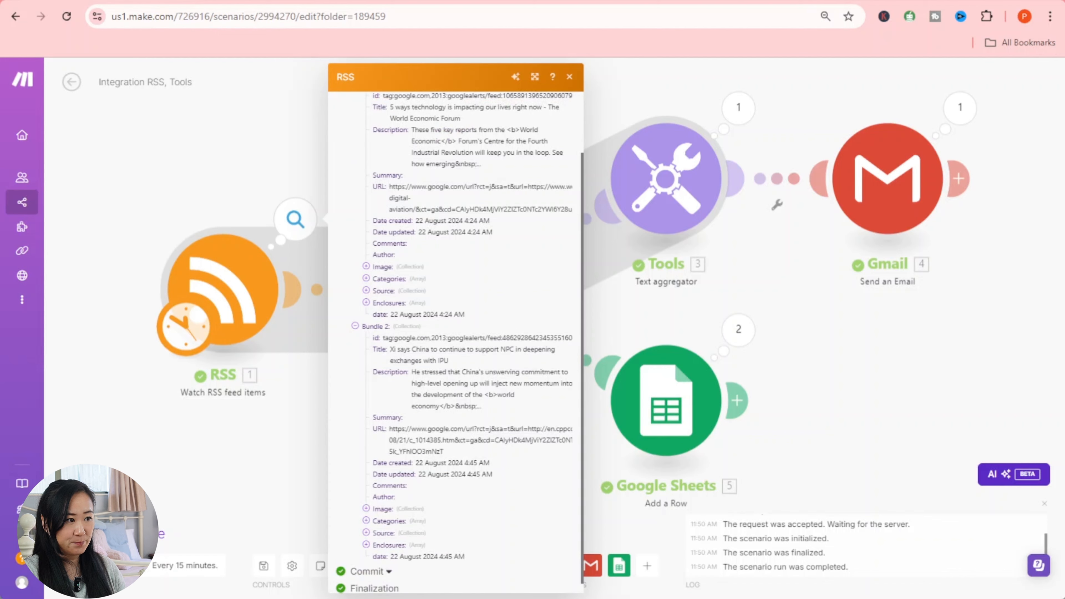
scroll(459, 380, up, 2)
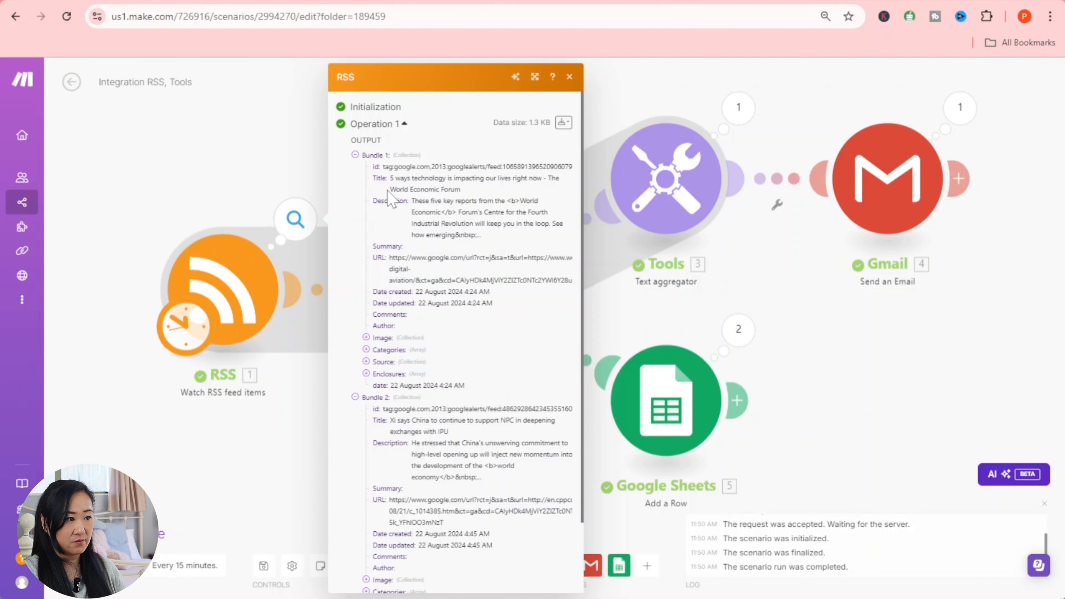
drag(390, 178, 520, 194)
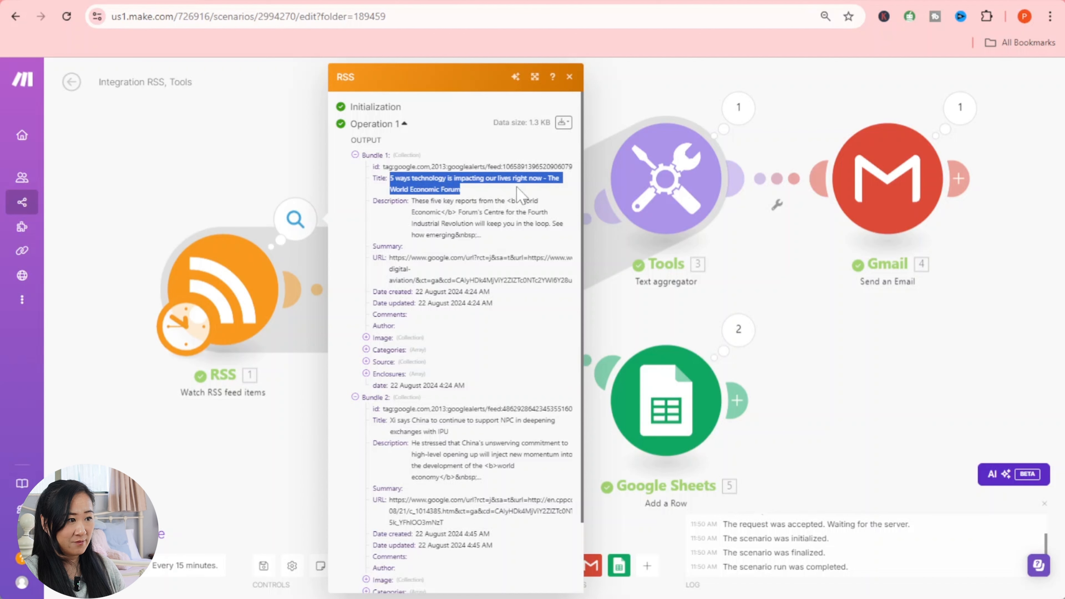
scroll(454, 336, down, 2)
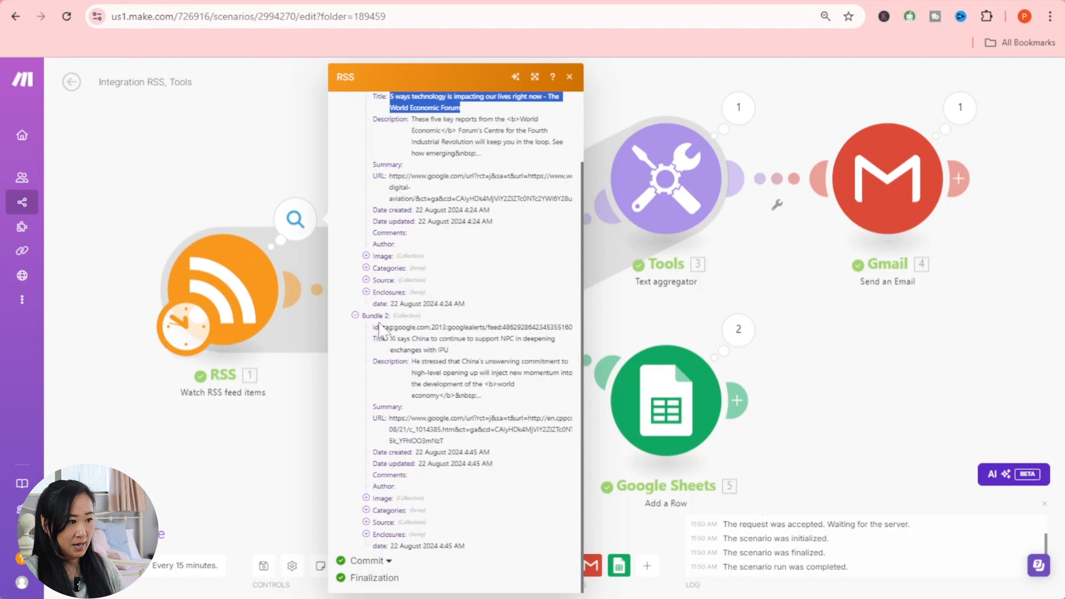
drag(390, 338, 559, 339)
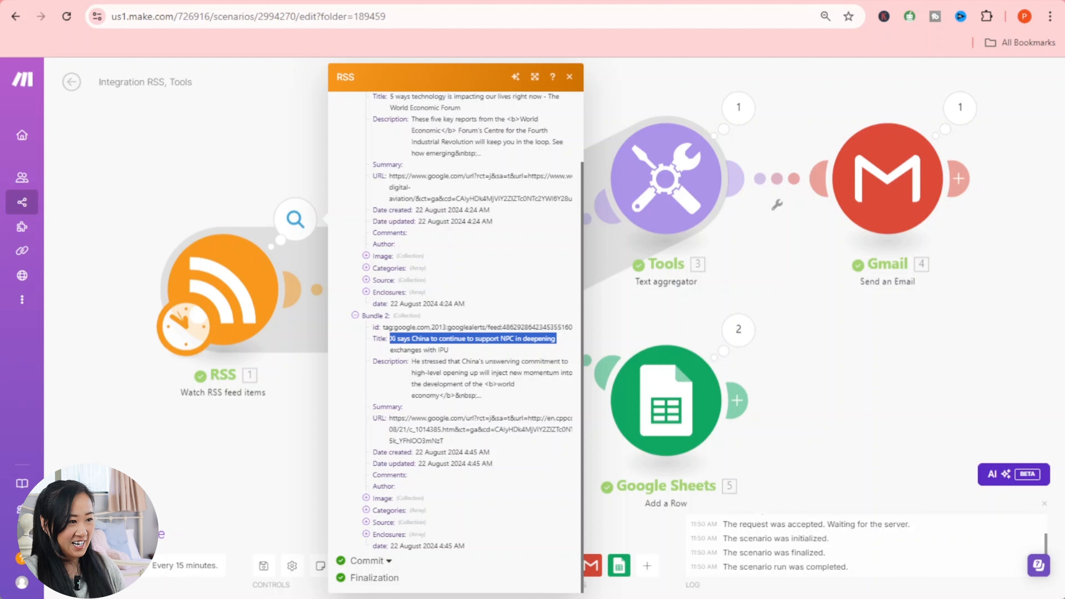
drag(390, 338, 448, 350)
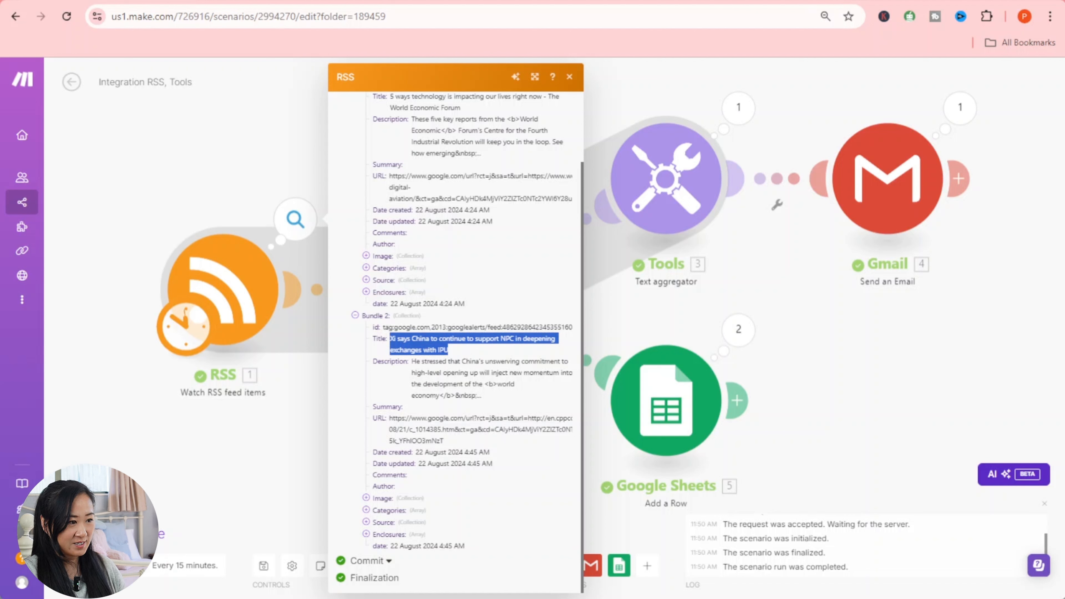
click(436, 384)
click(277, 432)
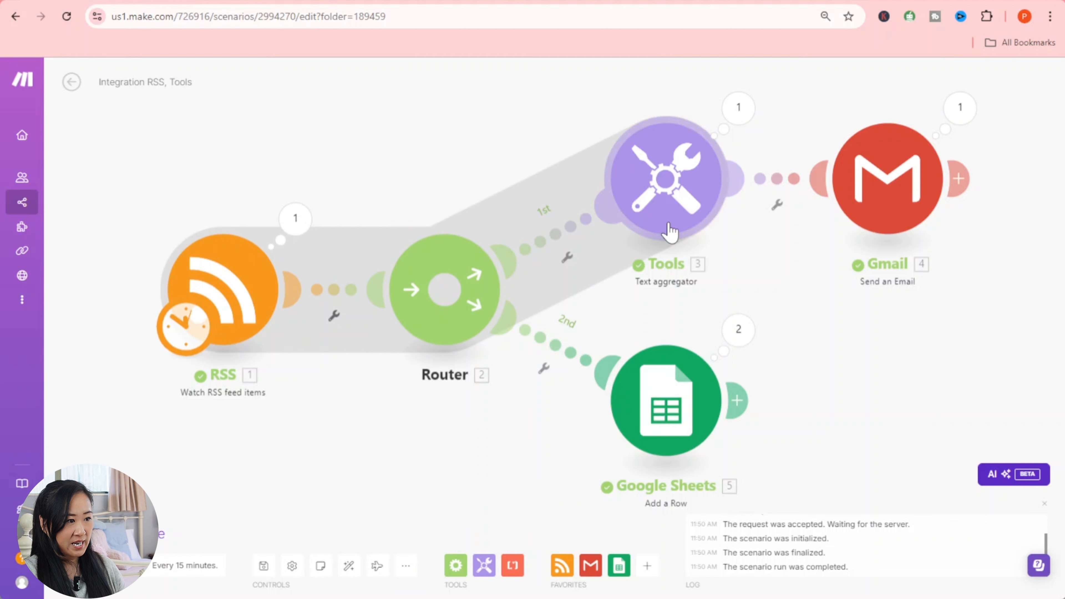
click(749, 113)
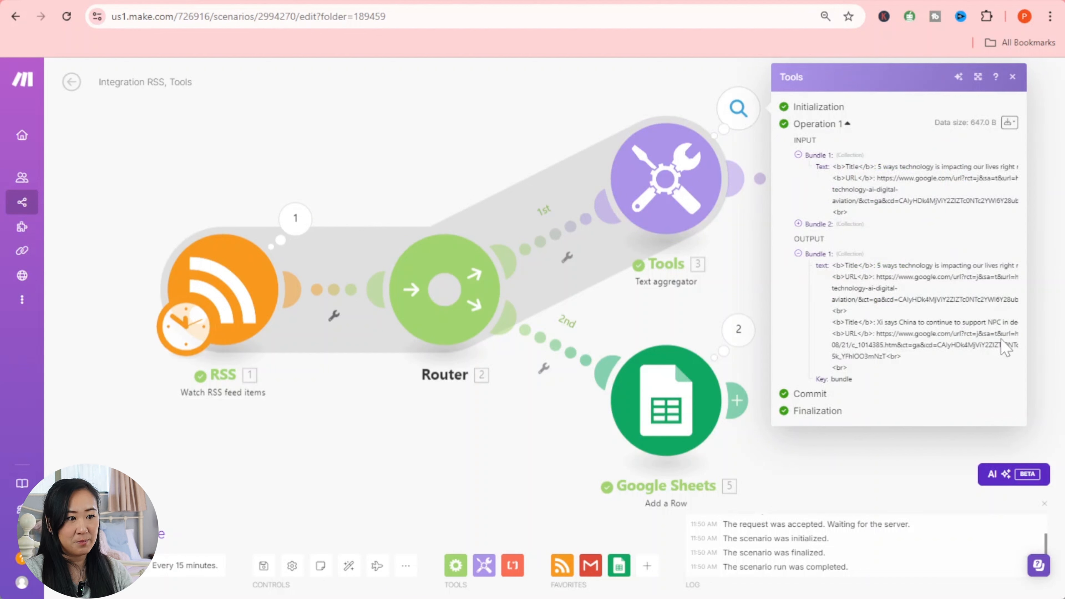
click(742, 279)
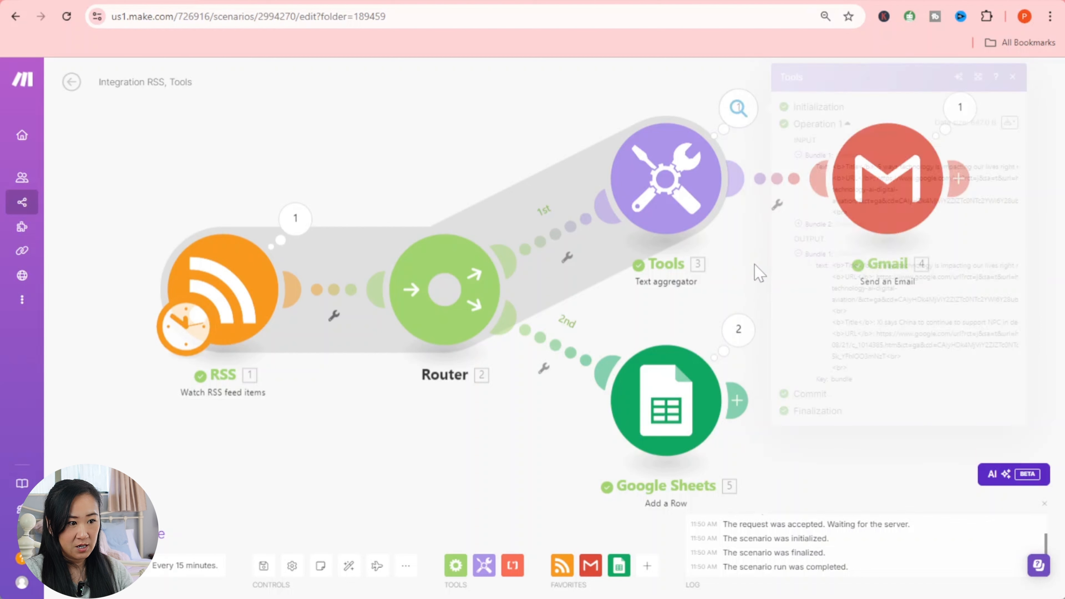
click(964, 112)
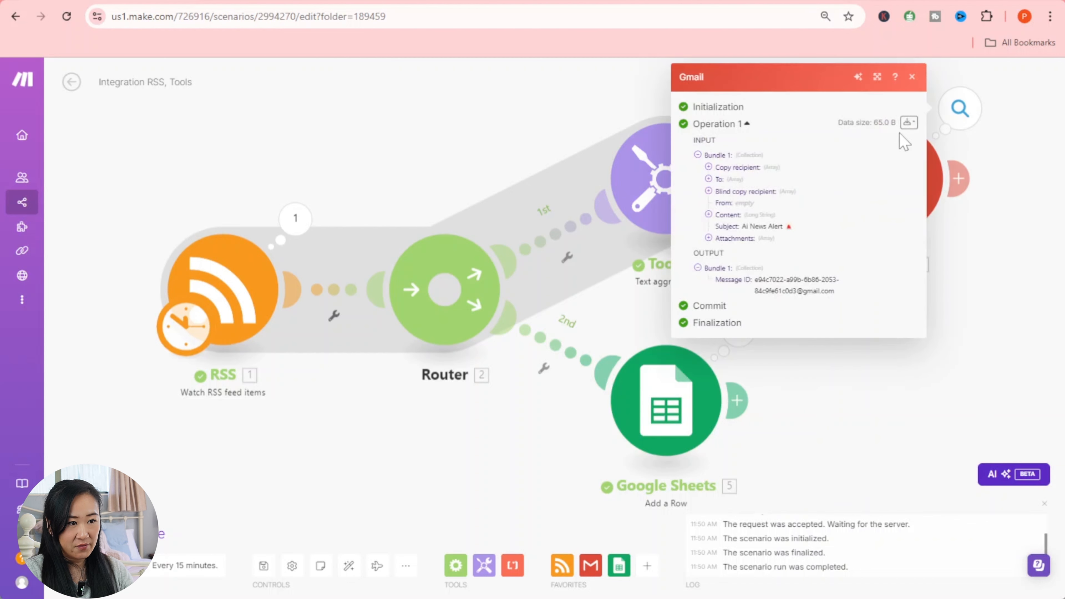
click(707, 215)
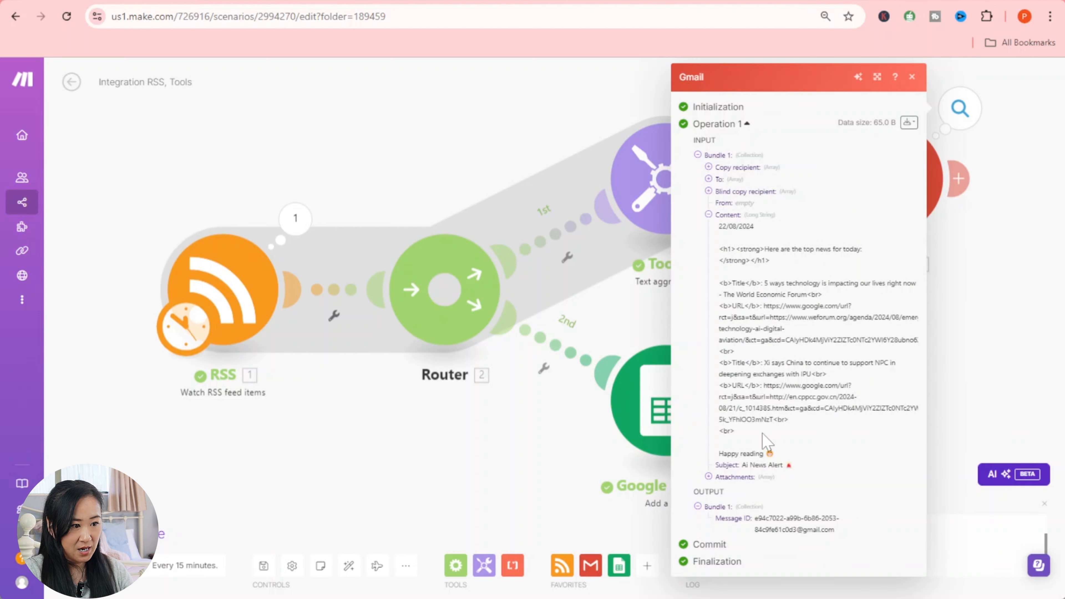
click(1006, 349)
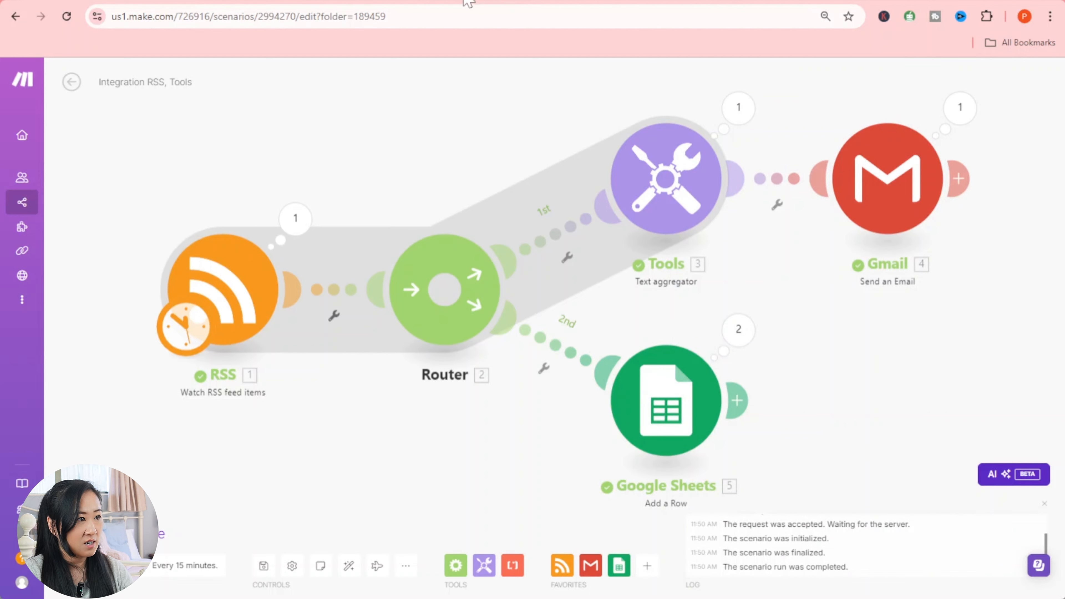
- Open the newest Ai News Alert email from the Gmail inbox and follow its second article link
click(514, 1)
click(336, 1)
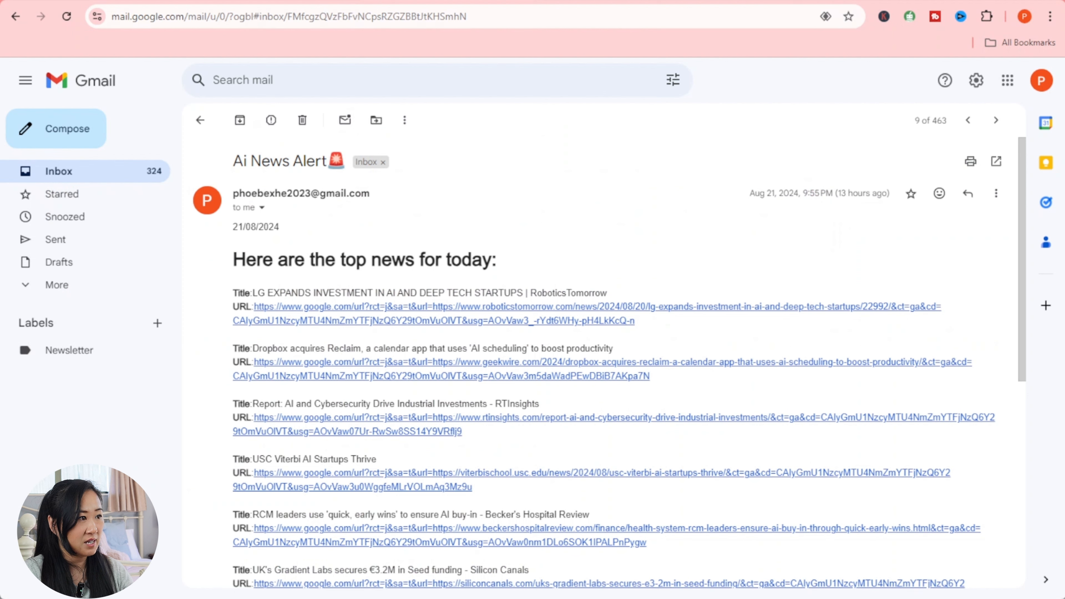
click(119, 174)
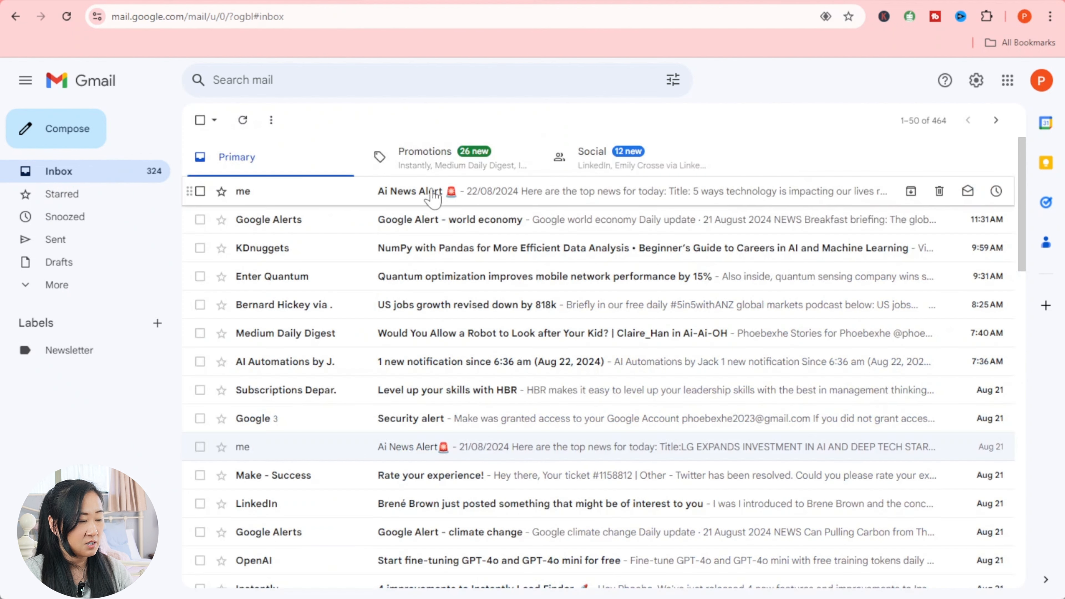
click(454, 202)
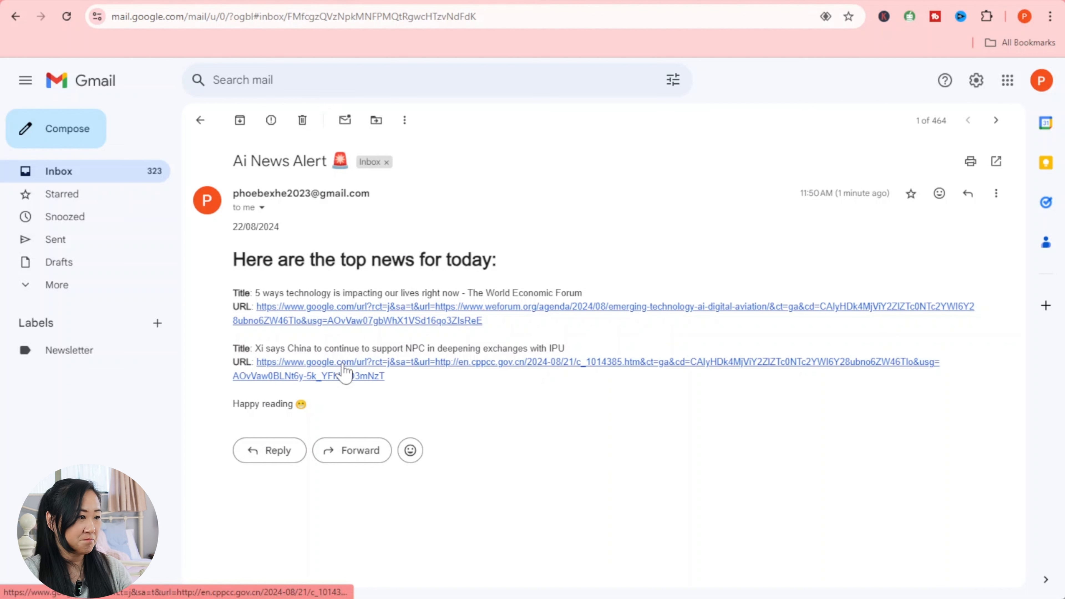
click(361, 364)
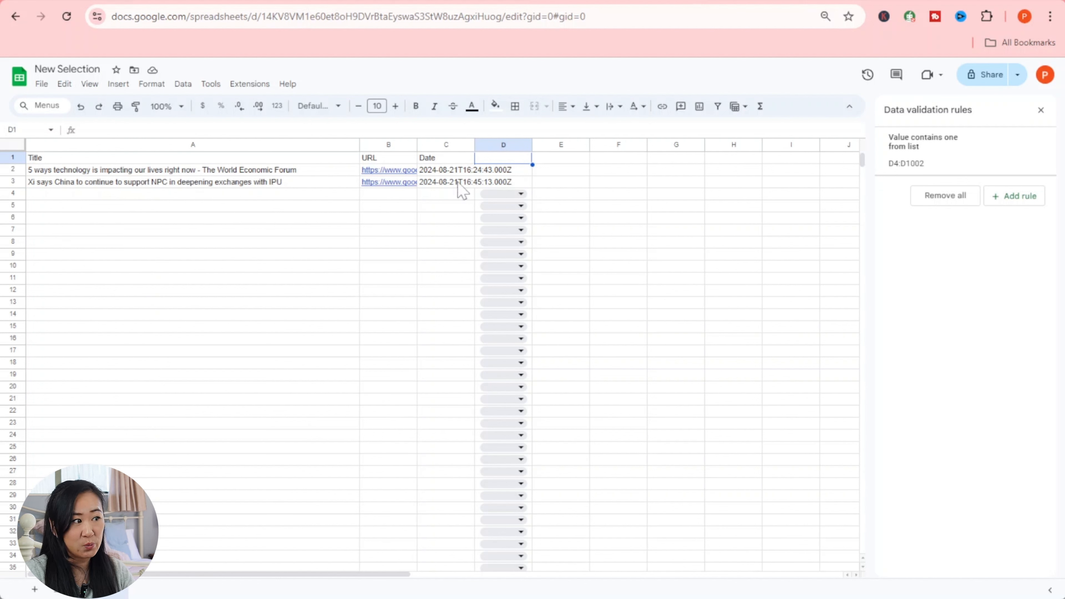
- Widen the Date column to show full timestamps, then start a data validation rule for column D
drag(474, 144, 591, 145)
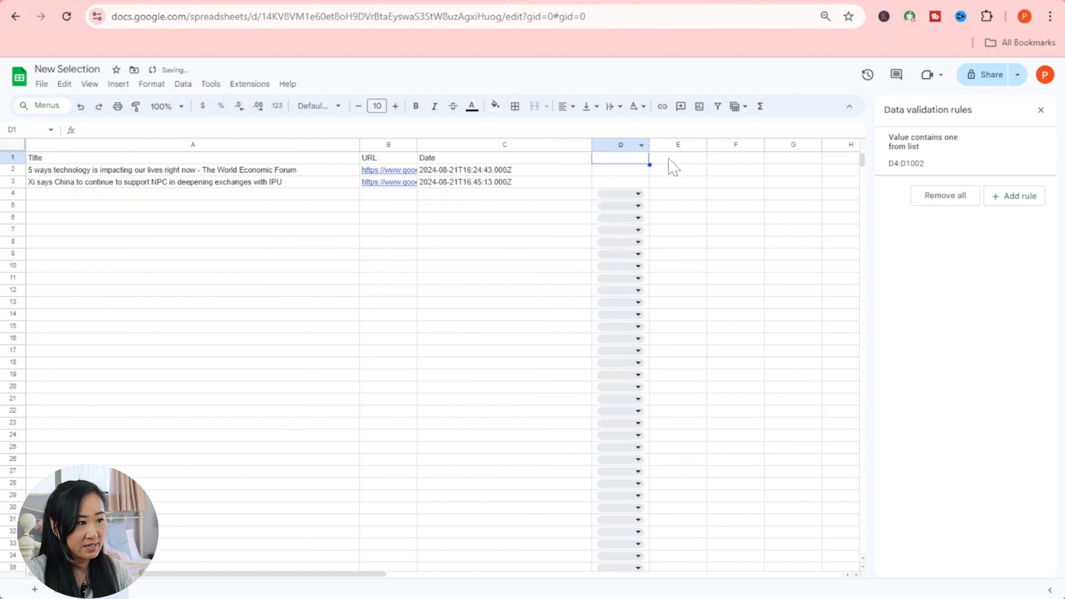
click(688, 173)
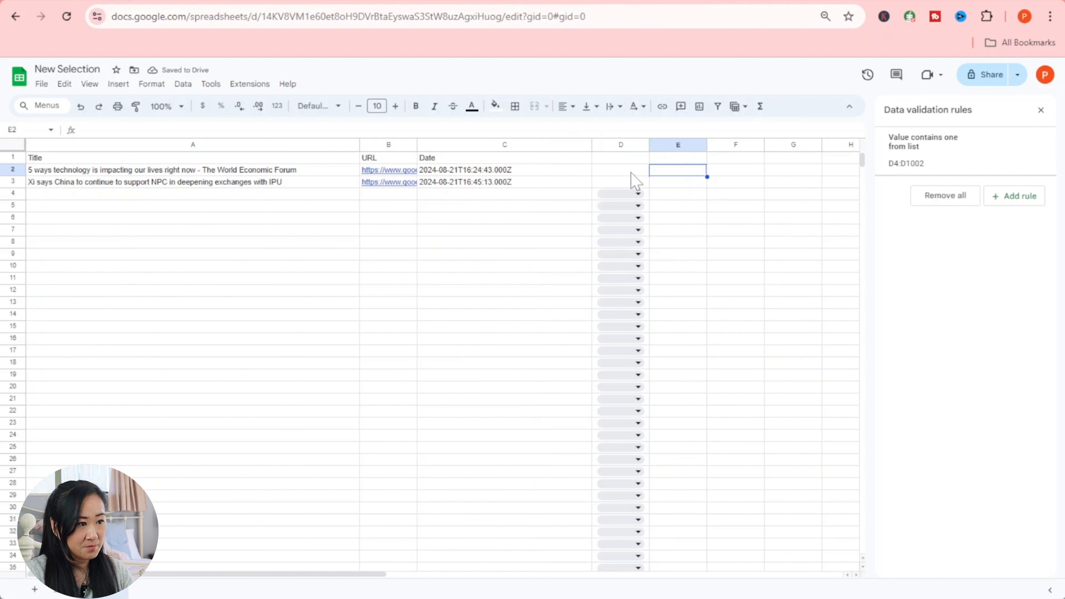
click(634, 145)
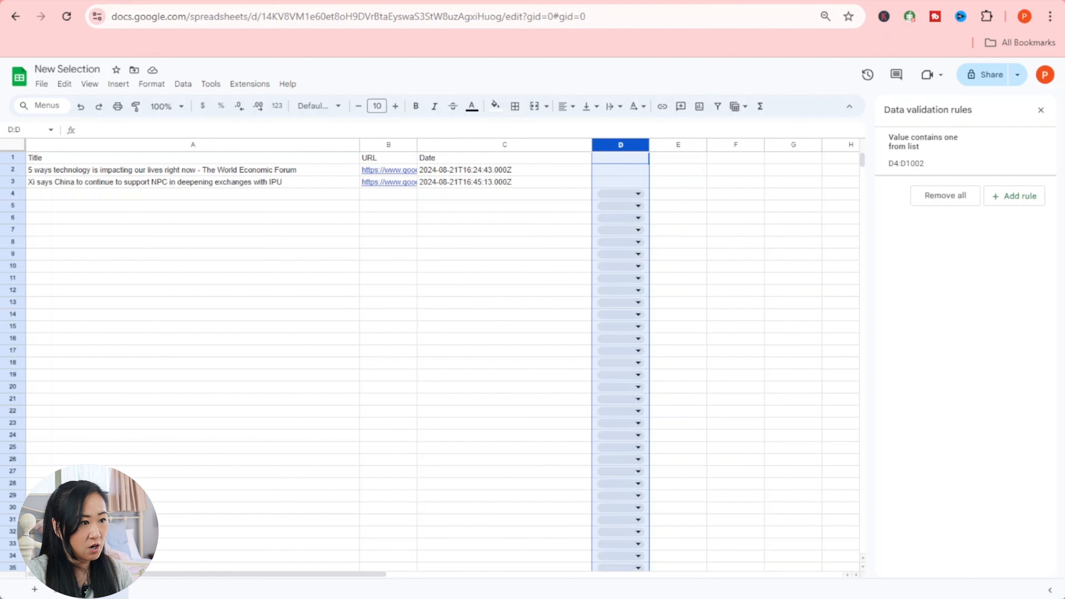
click(179, 85)
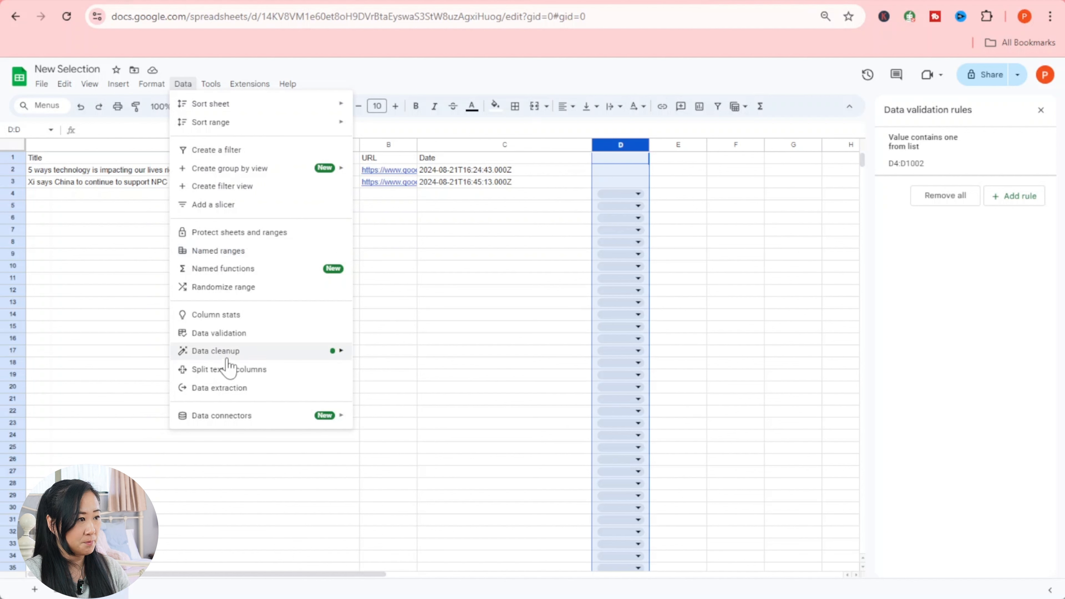
click(229, 335)
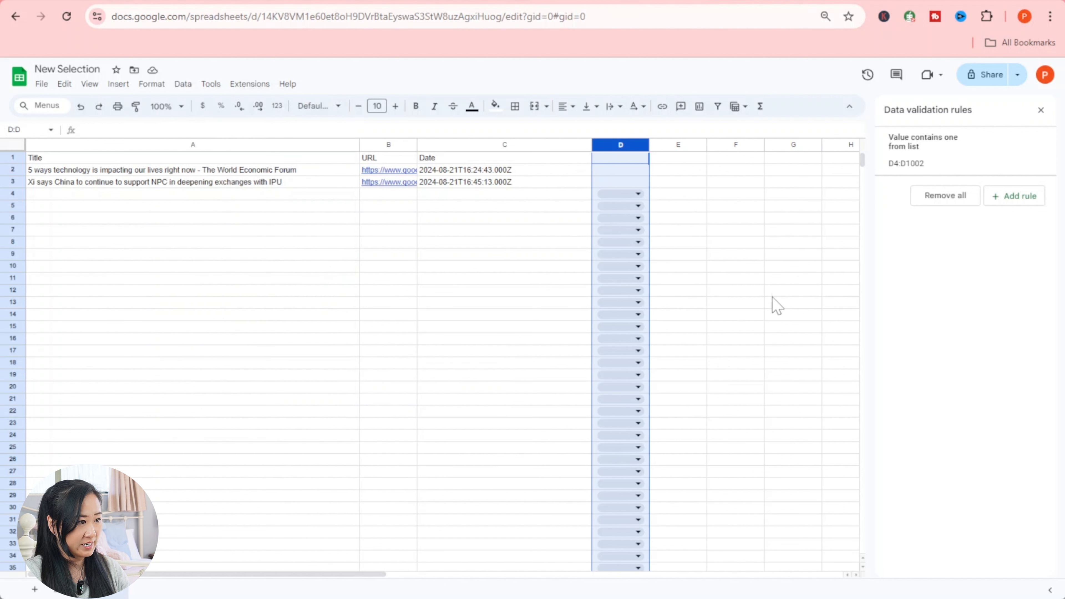
click(1014, 196)
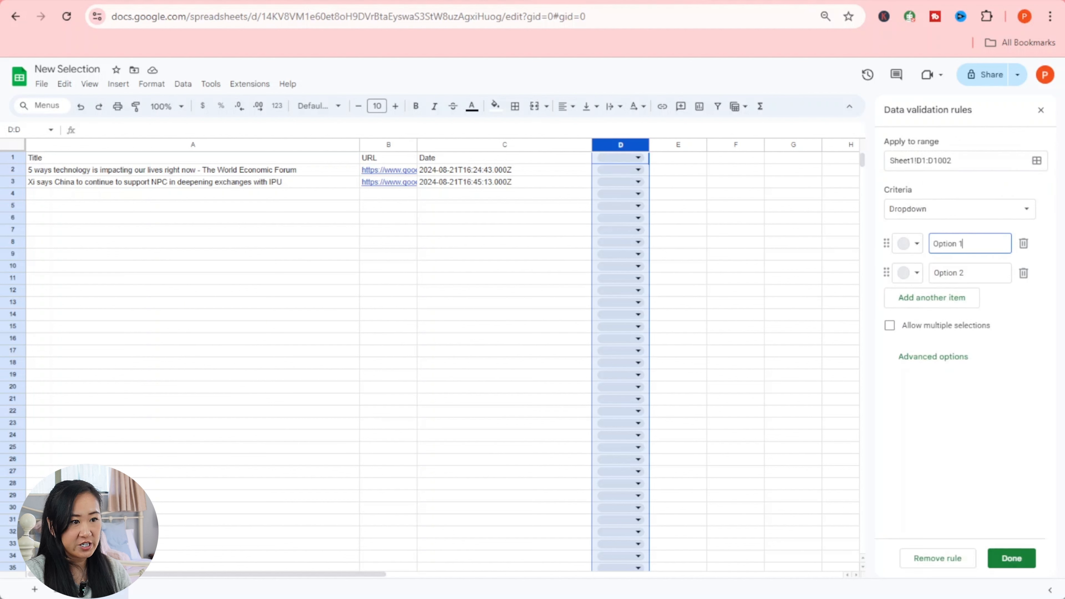
- Save a D1:D1002 dropdown rule with options 'Yes' in light green and 'No' in light pink
click(914, 249)
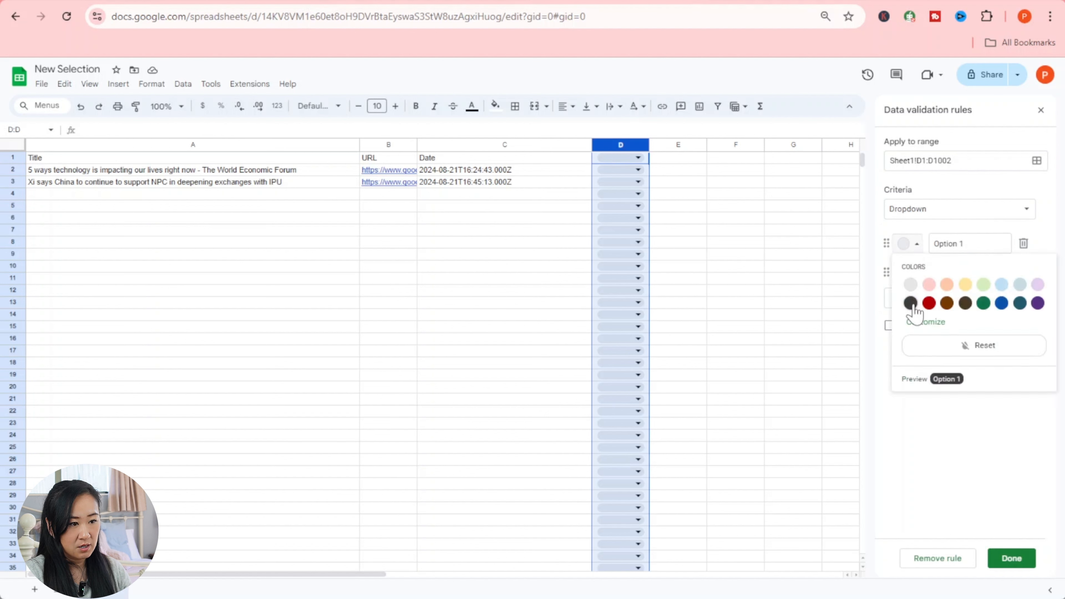
click(981, 283)
drag(969, 243, 910, 241)
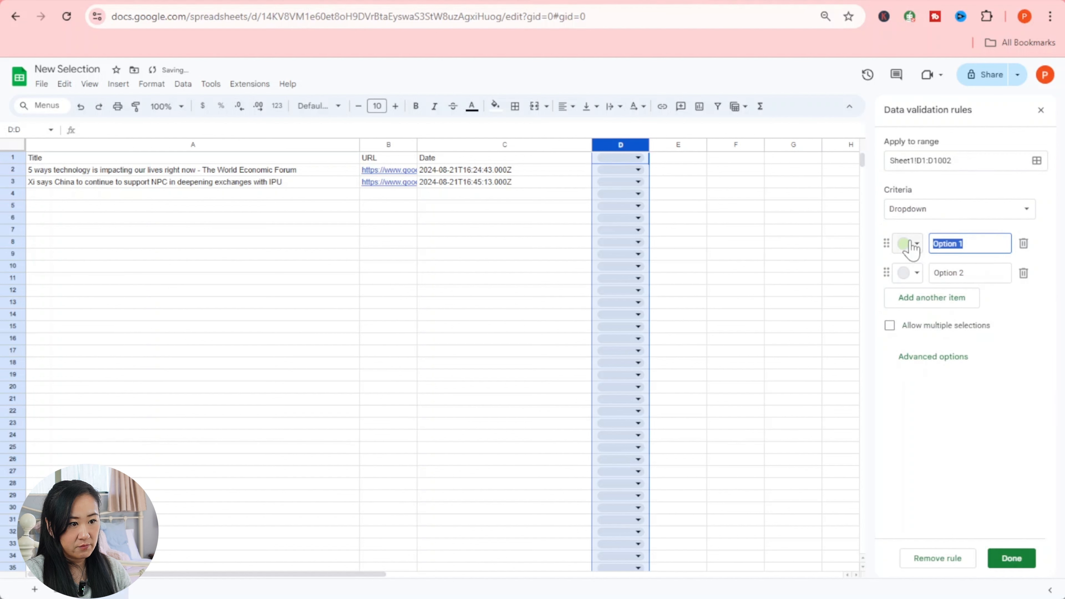
text(yes)
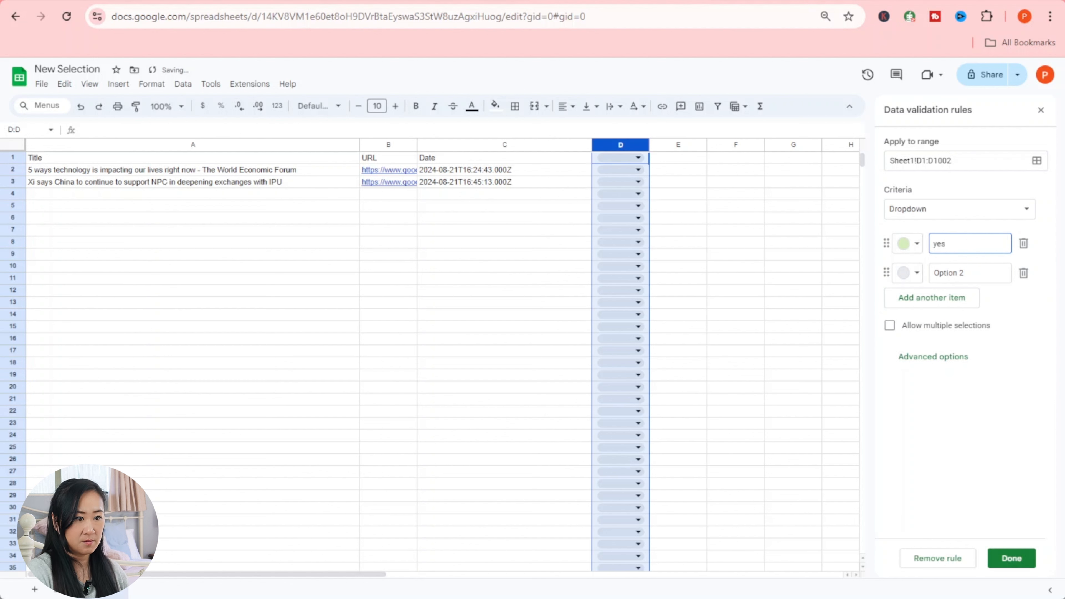
key(BackSpace)
key(BackSpace)
key(BackSpace)
text(Yes)
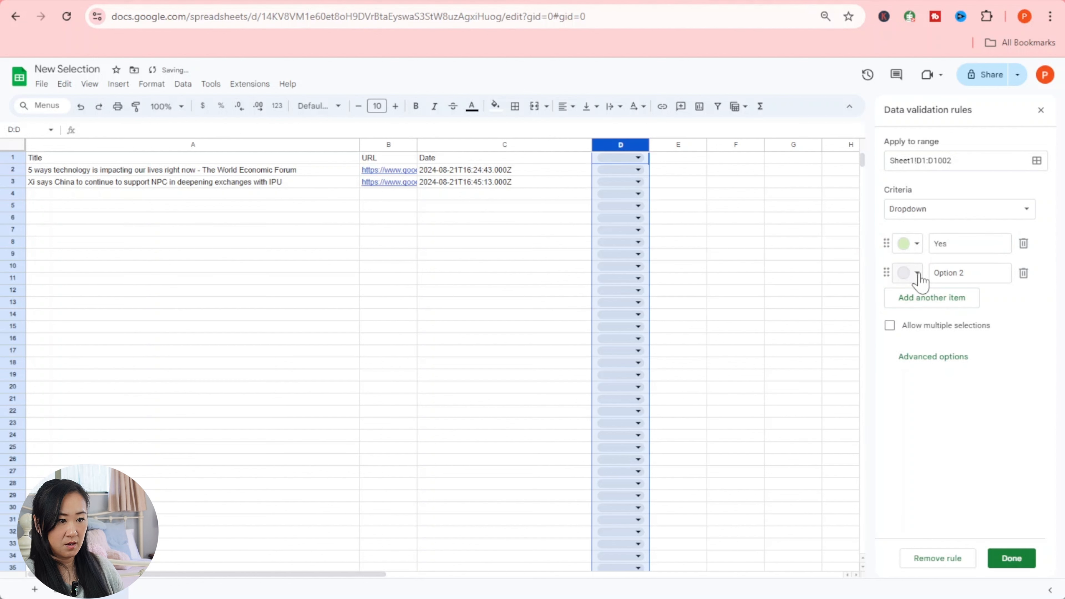
click(911, 273)
click(929, 314)
click(928, 274)
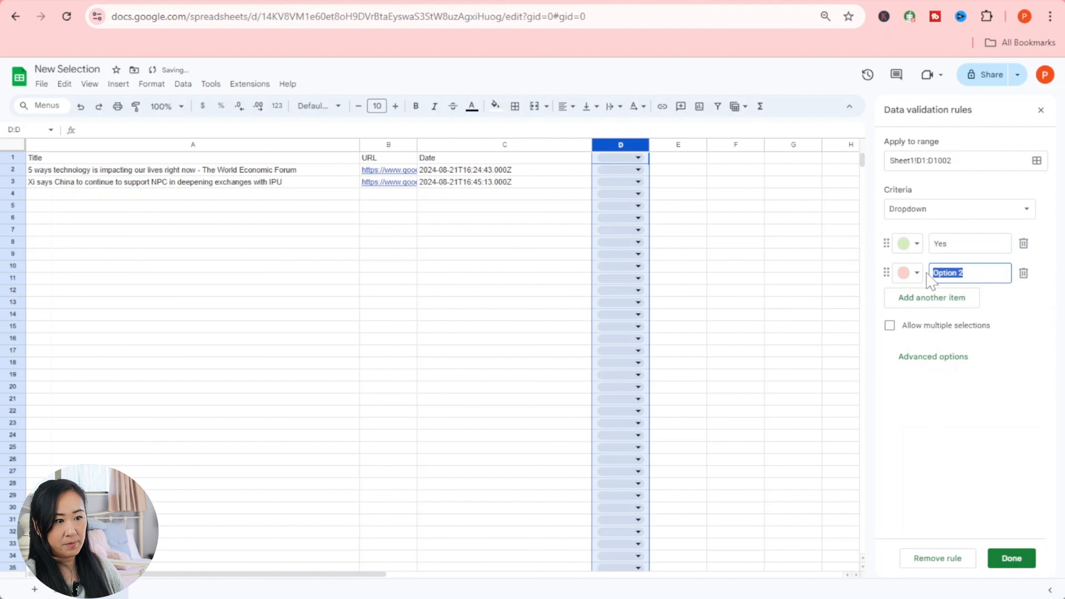
text(No)
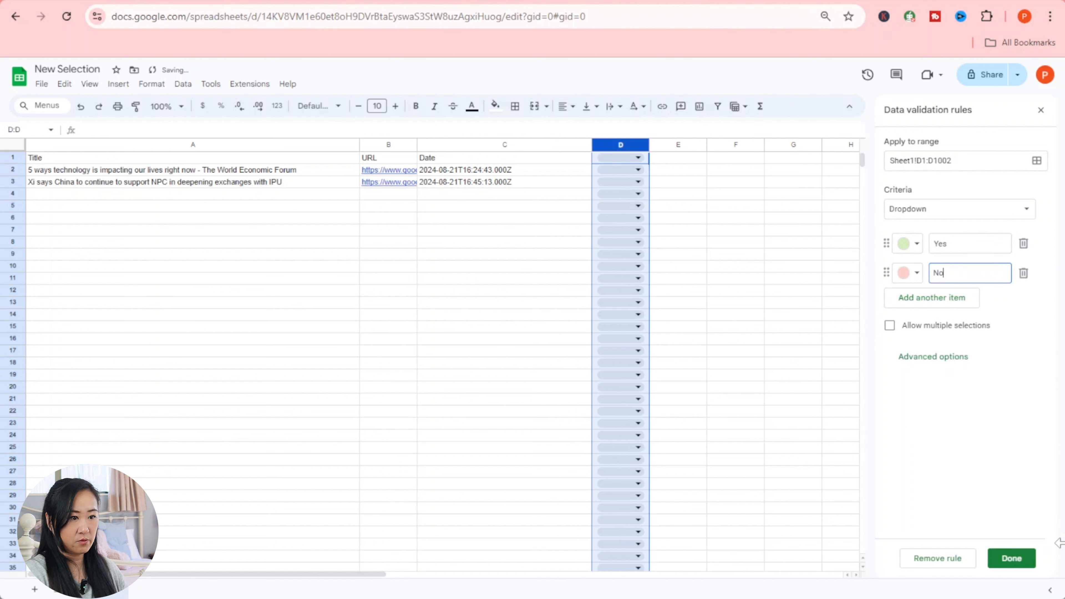
click(1004, 570)
click(530, 231)
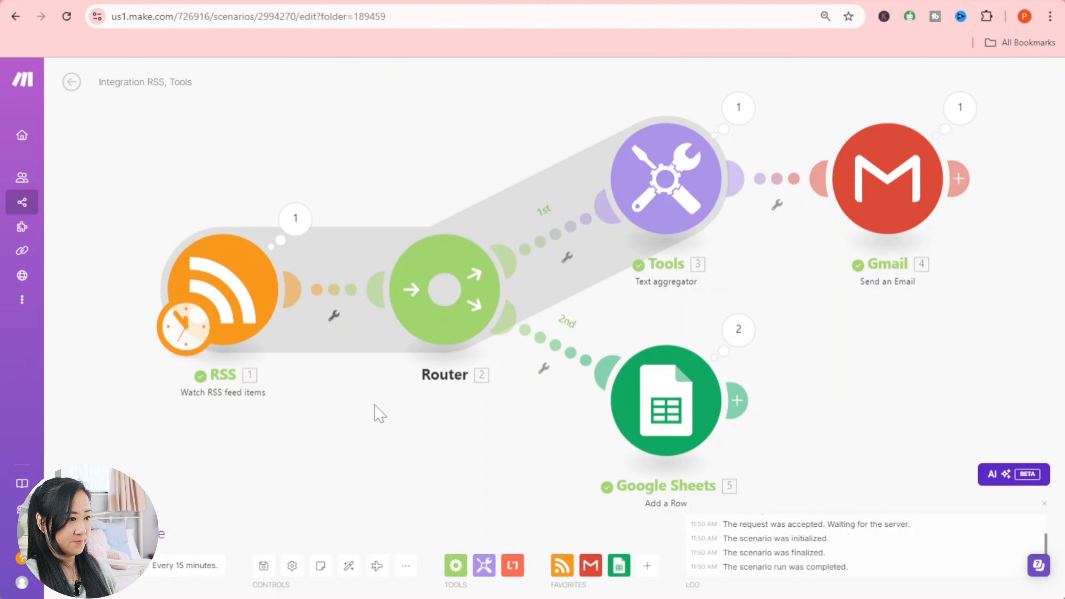
- Rename the scenario to 'Social Media Bot Part - I' and save the changes on leaving the editor
click(132, 82)
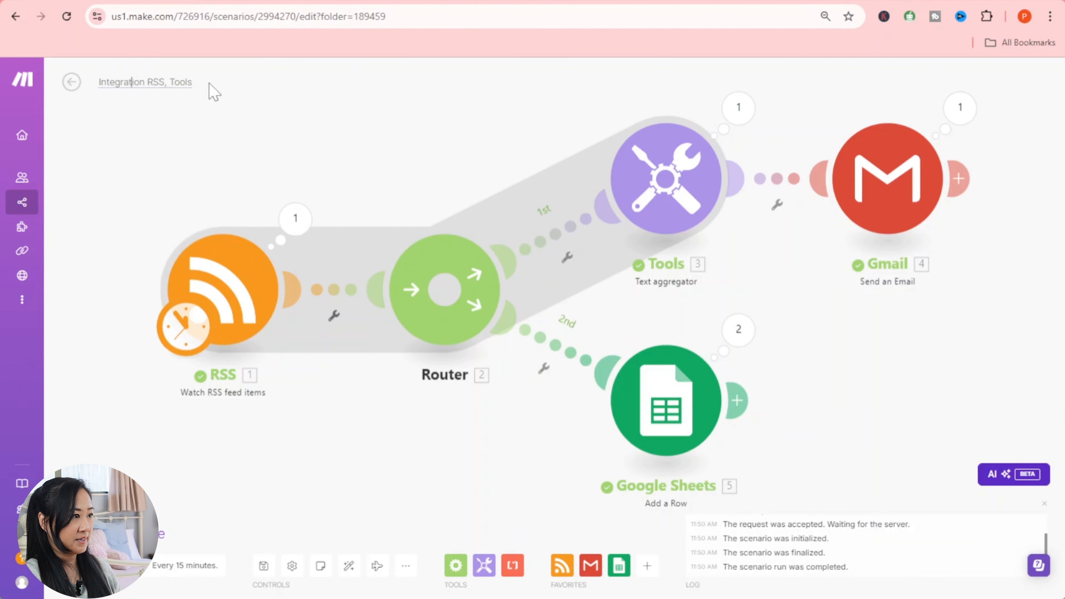
triple_click(183, 86)
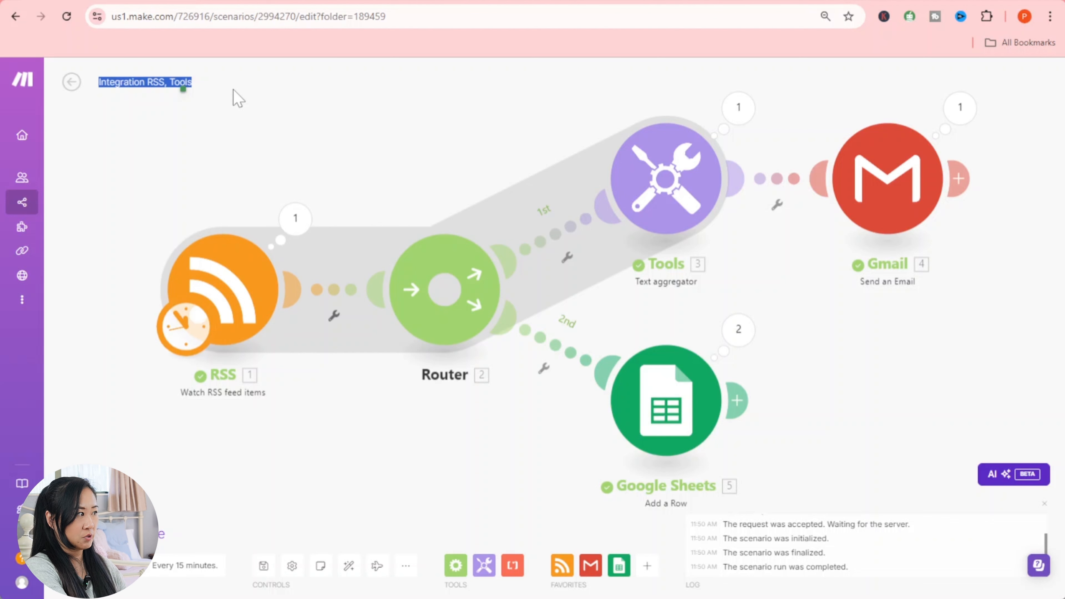
text(Soc)
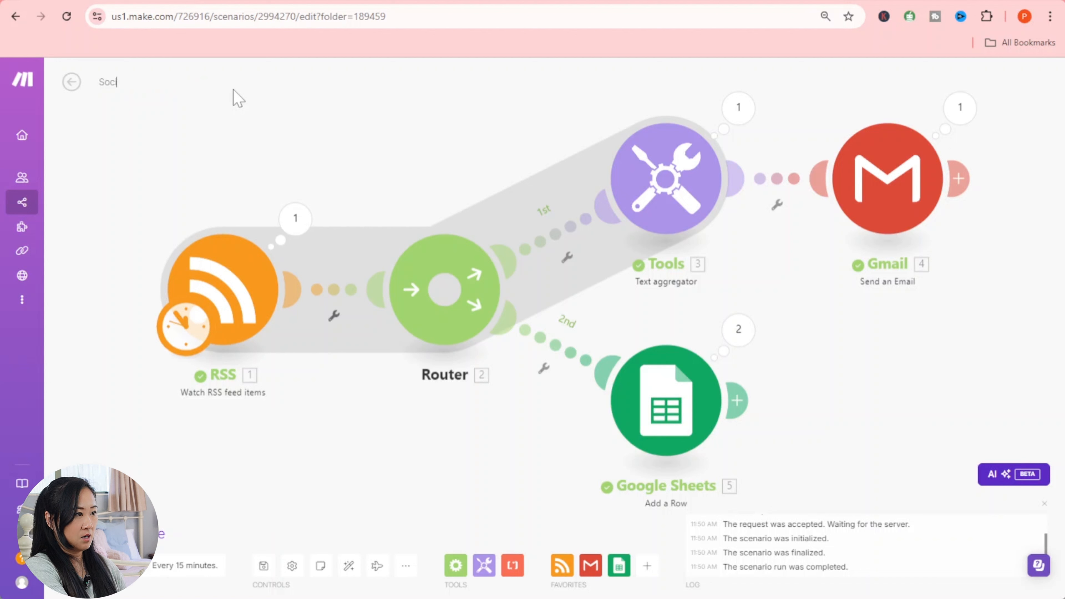
text(ial Me)
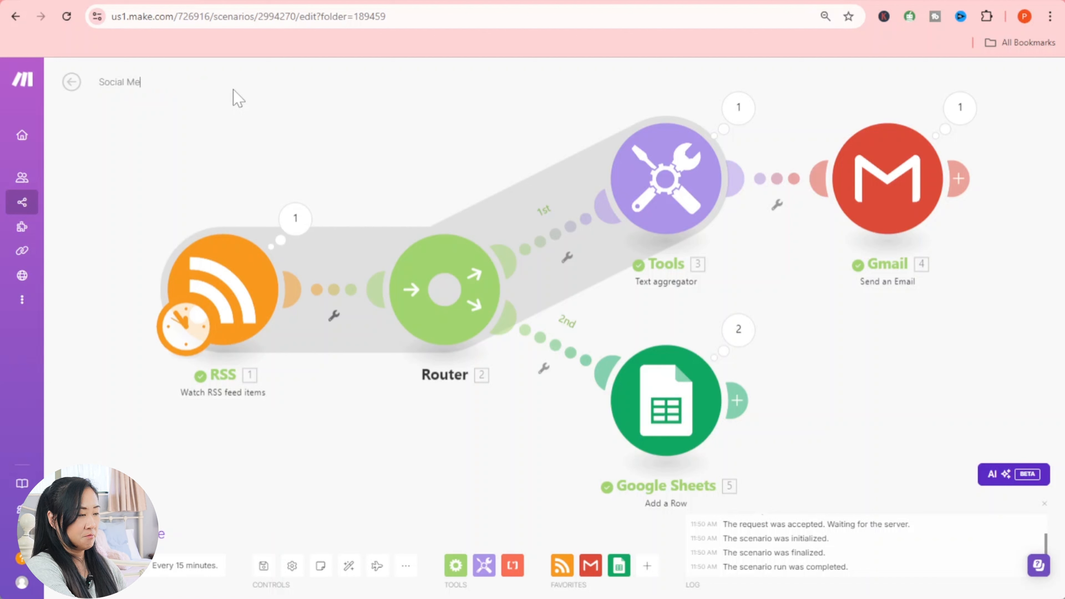
text(dia )
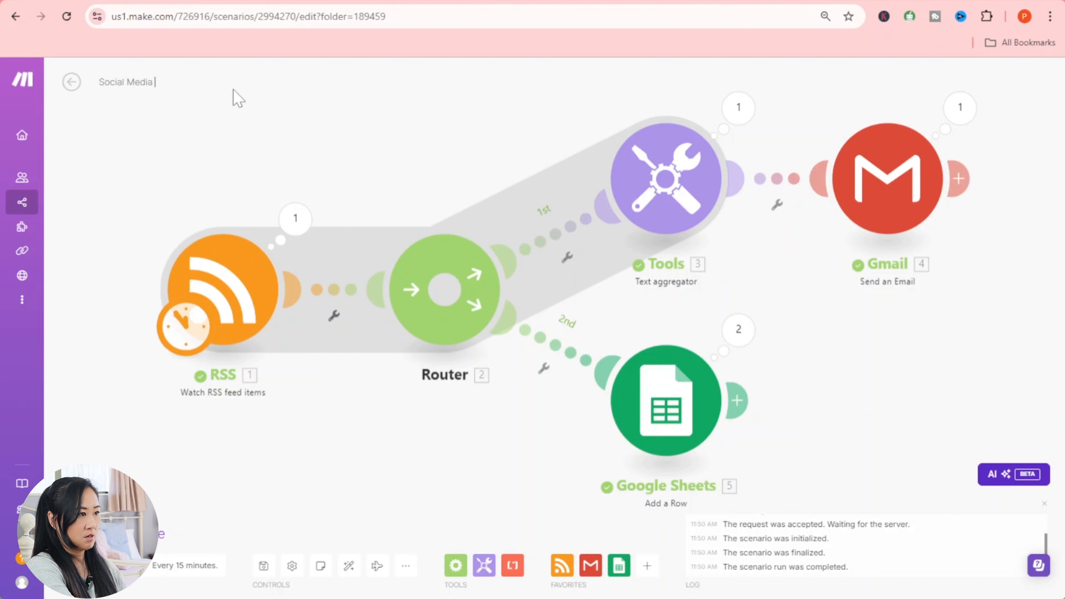
text(Bot Part)
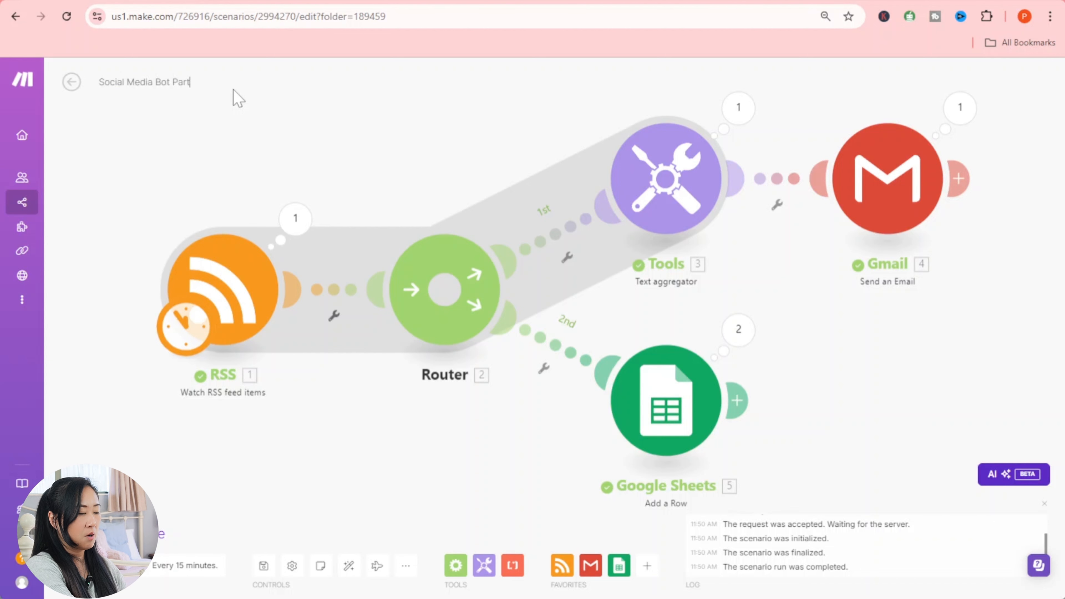
text( -)
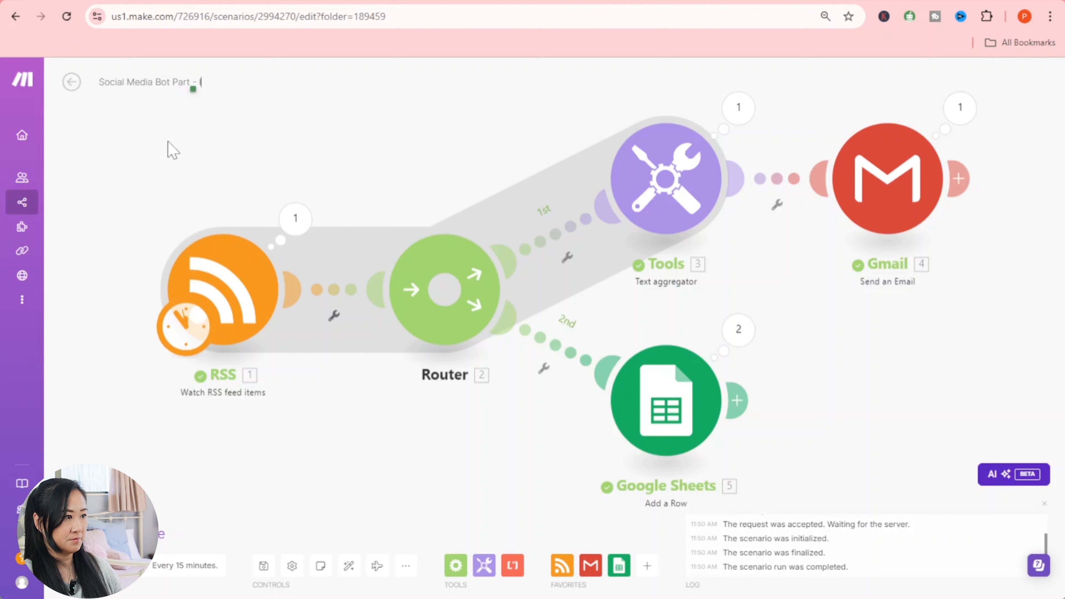
click(72, 83)
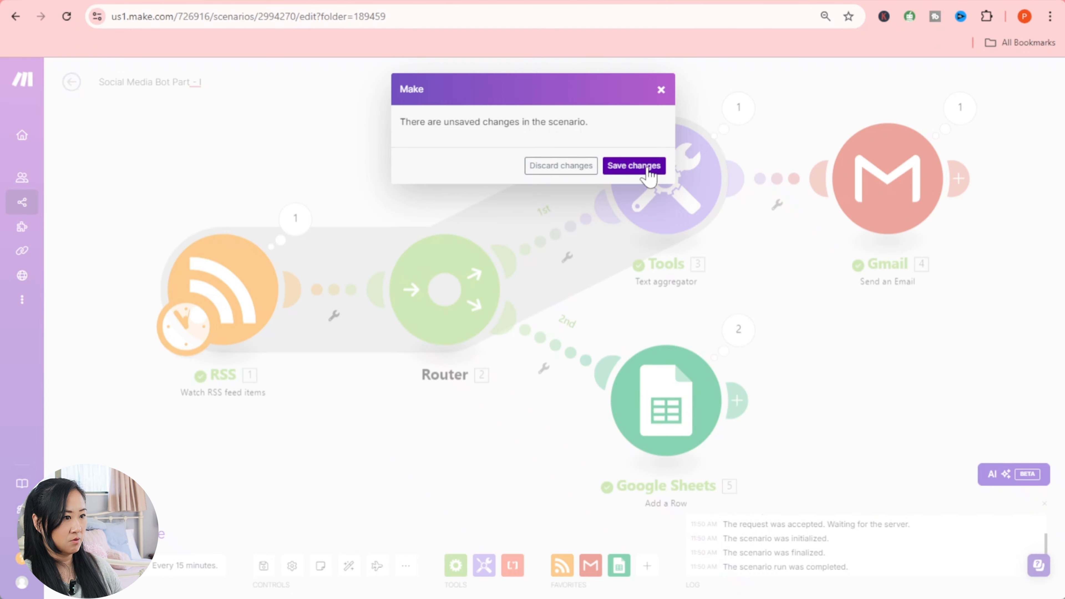
click(634, 166)
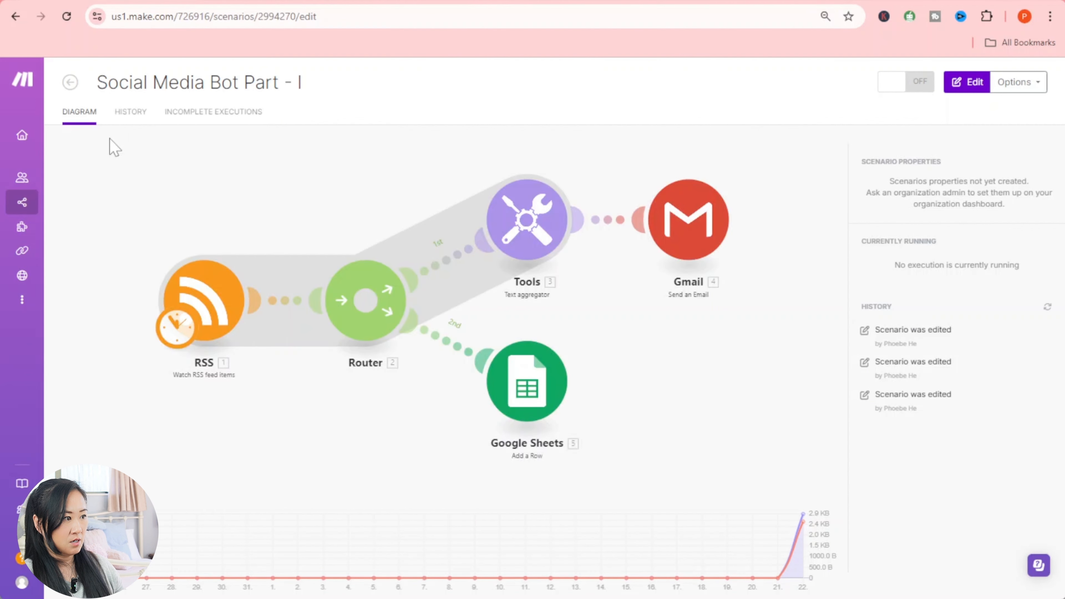
- Go back to All scenarios and create a new blank scenario
click(70, 82)
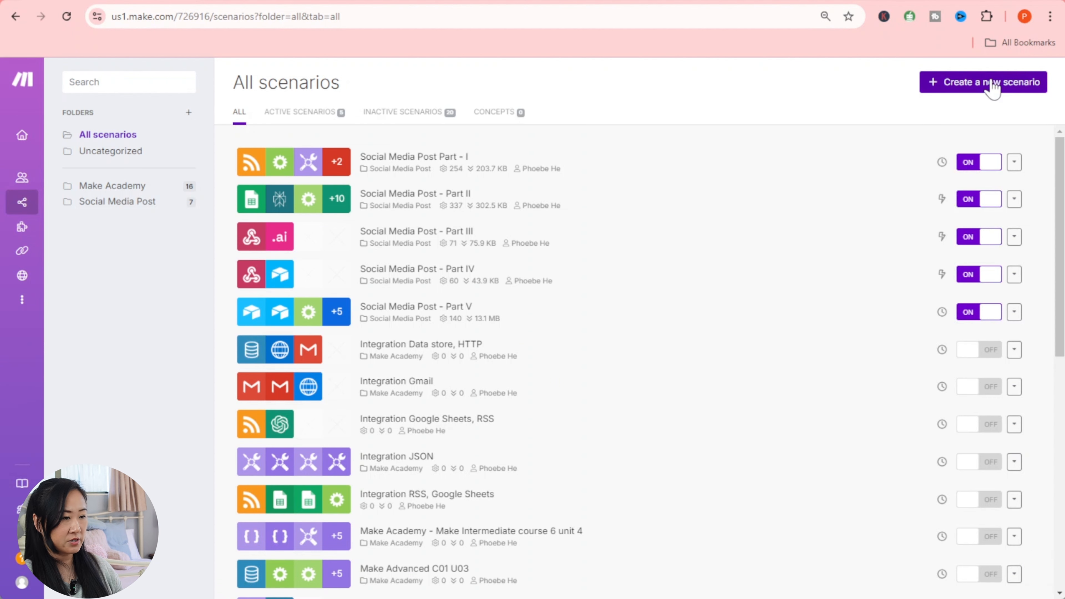
click(1007, 89)
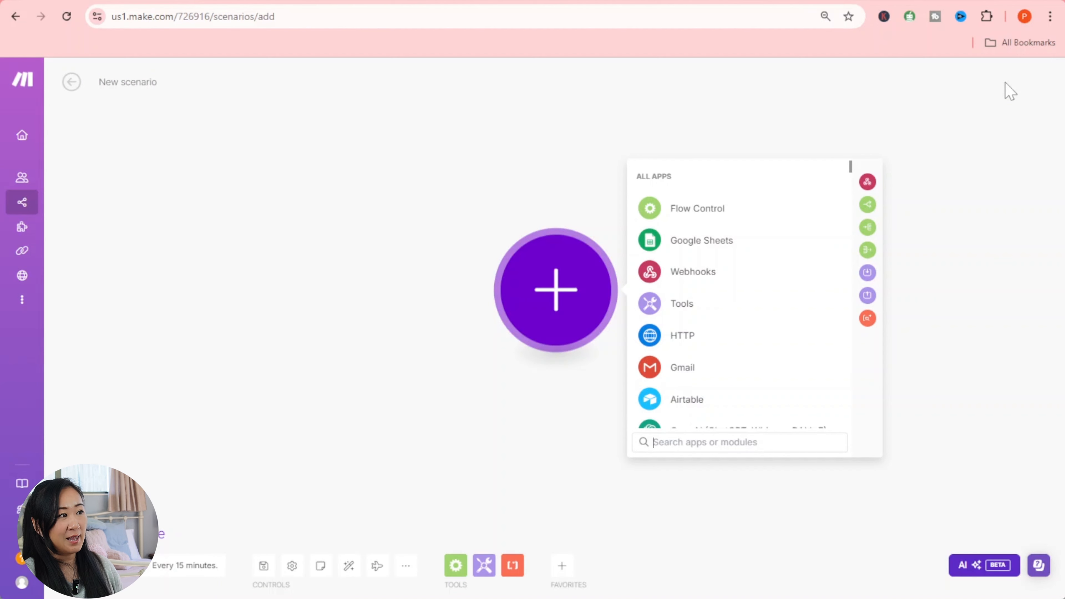
- Choose Google Sheets > Watch Changes as the new scenario's first trigger module
click(276, 167)
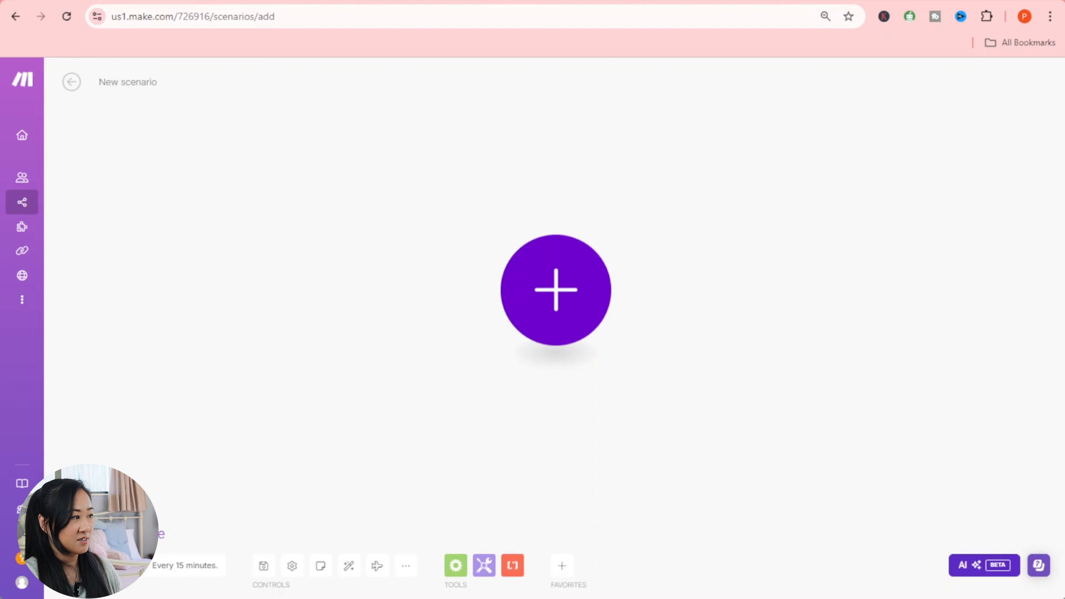
drag(365, 229, 256, 236)
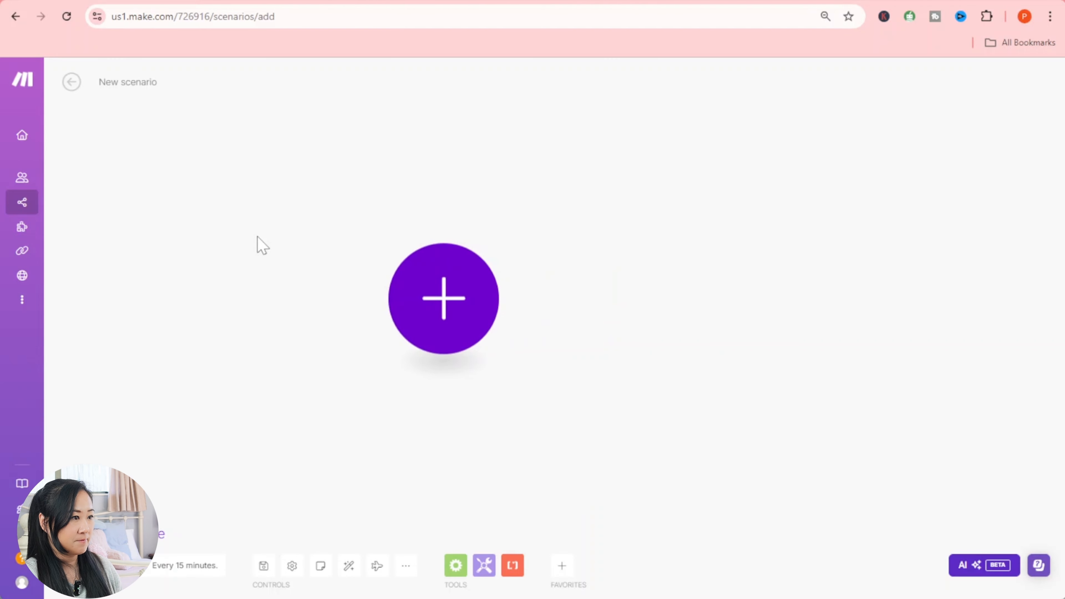
drag(683, 244, 460, 246)
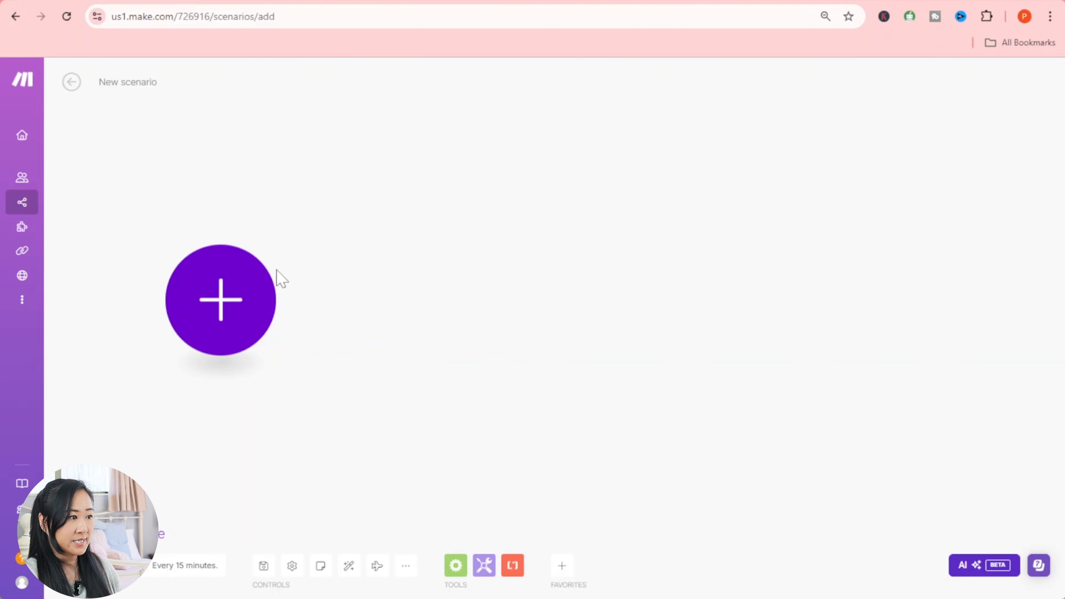
click(254, 322)
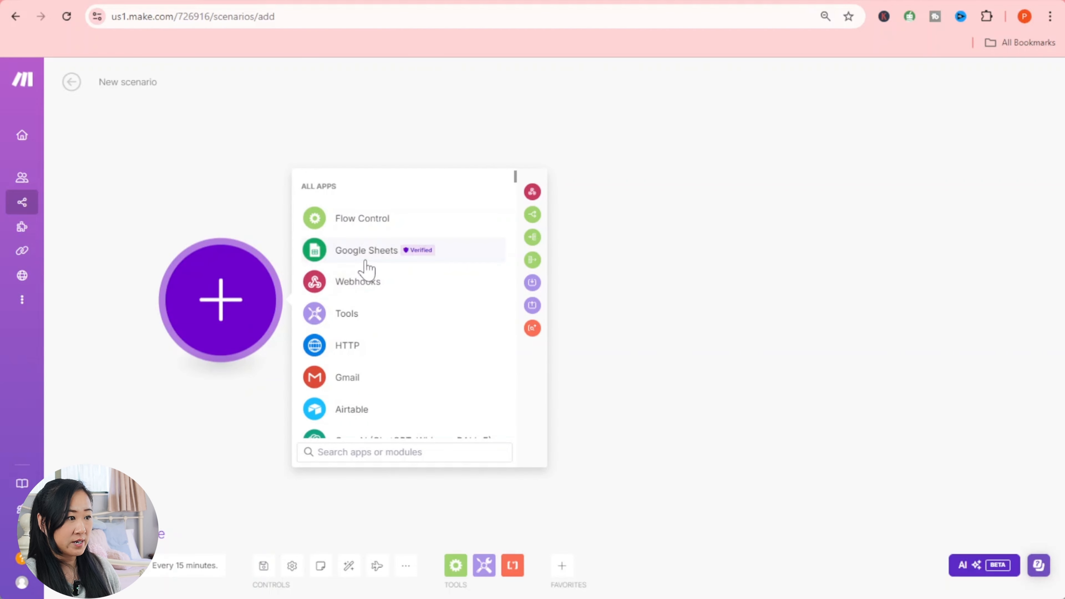
click(366, 264)
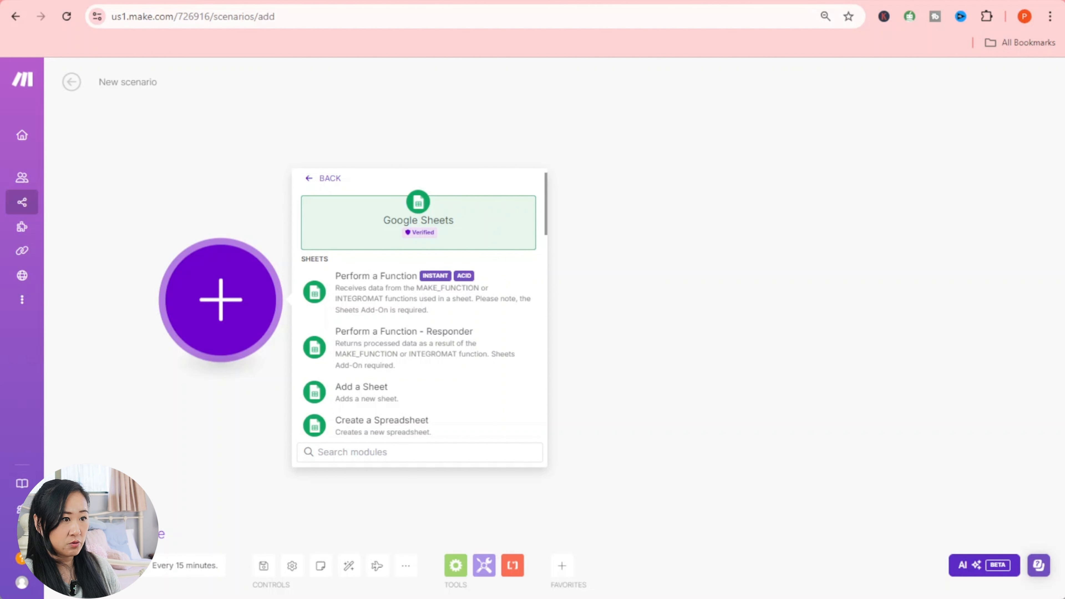
scroll(423, 317, down, 2)
scroll(423, 318, down, 2)
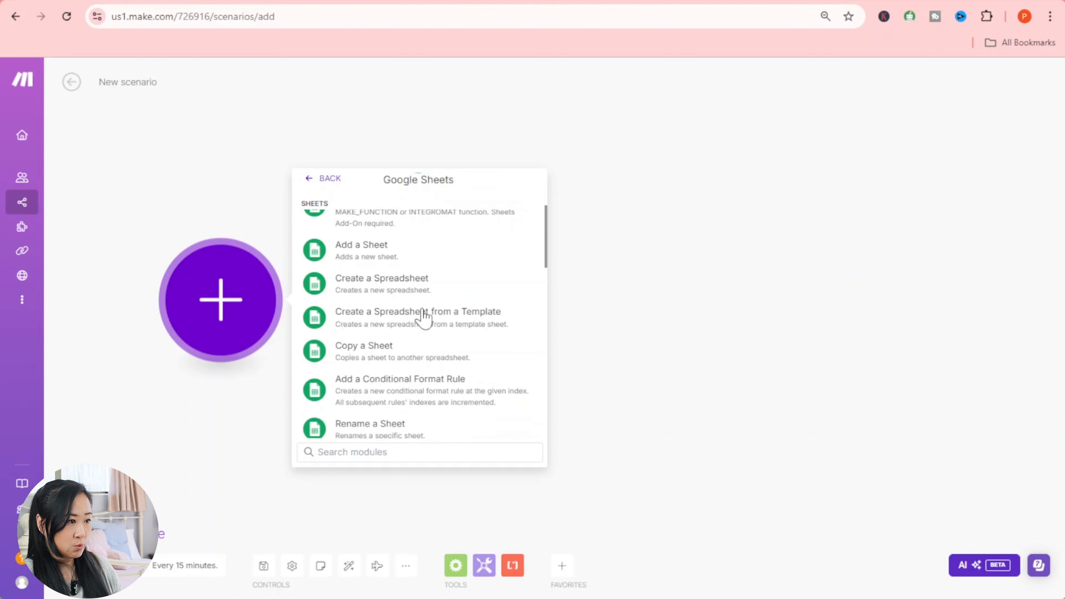
scroll(425, 317, down, 8)
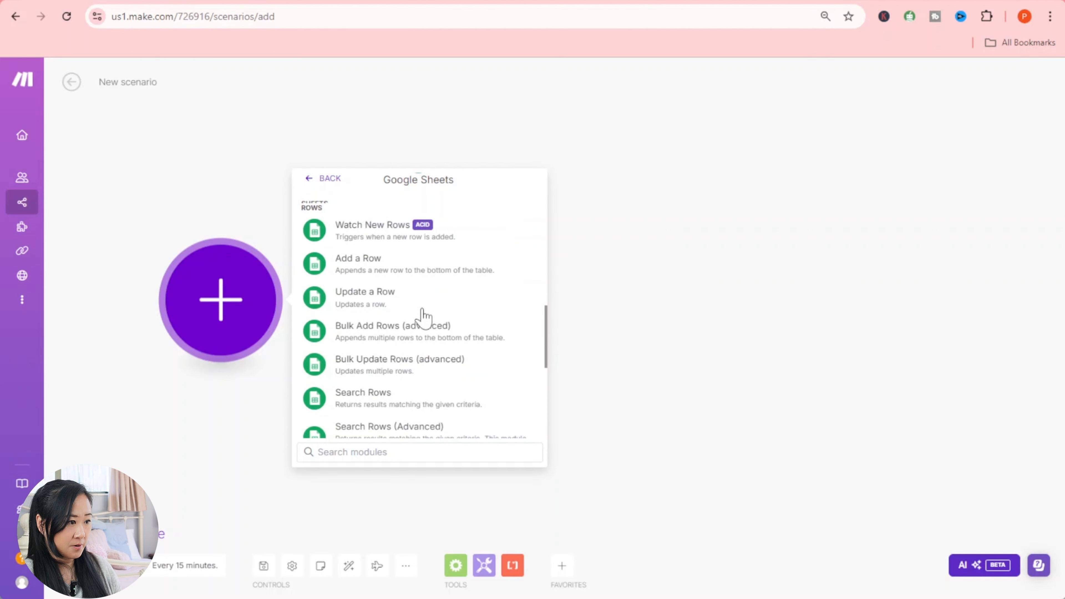
scroll(424, 317, down, 2)
scroll(422, 318, down, 4)
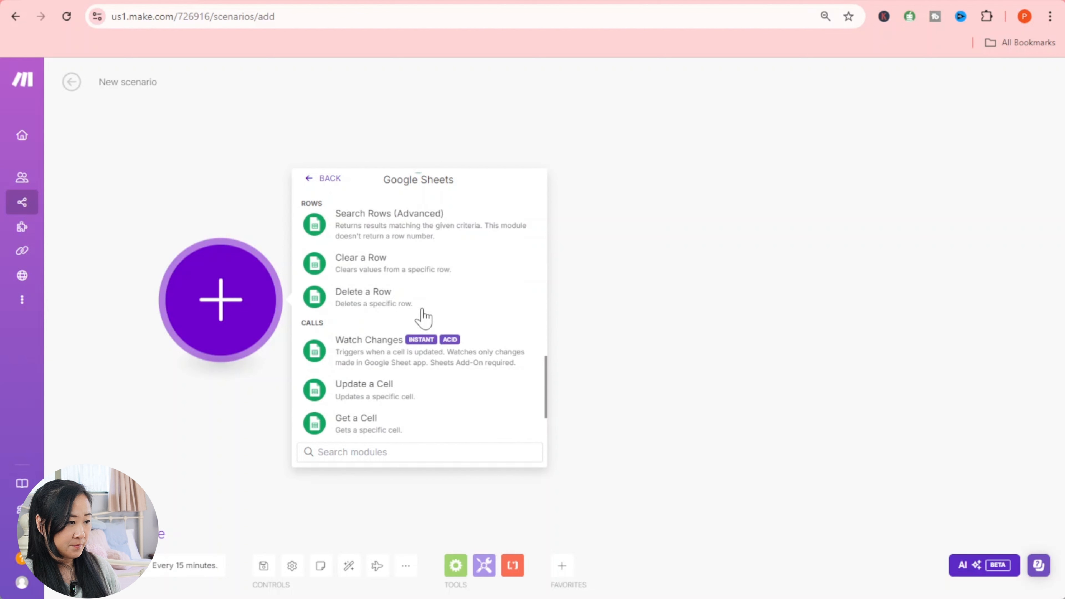
click(391, 347)
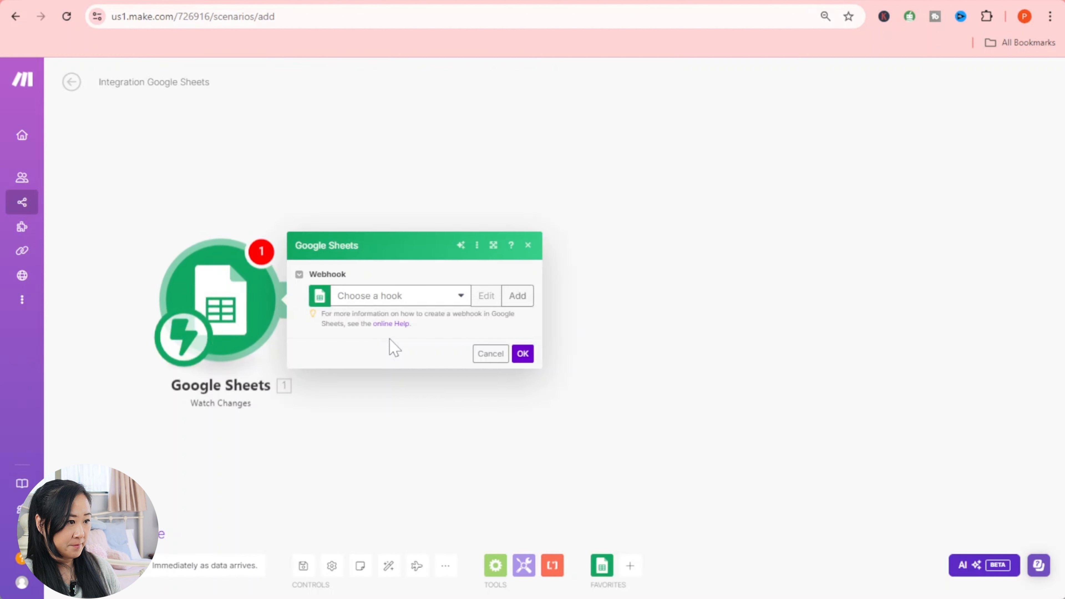
- Create a 'News Selection' webhook for the trigger, copy its address, and save the scenario
click(517, 296)
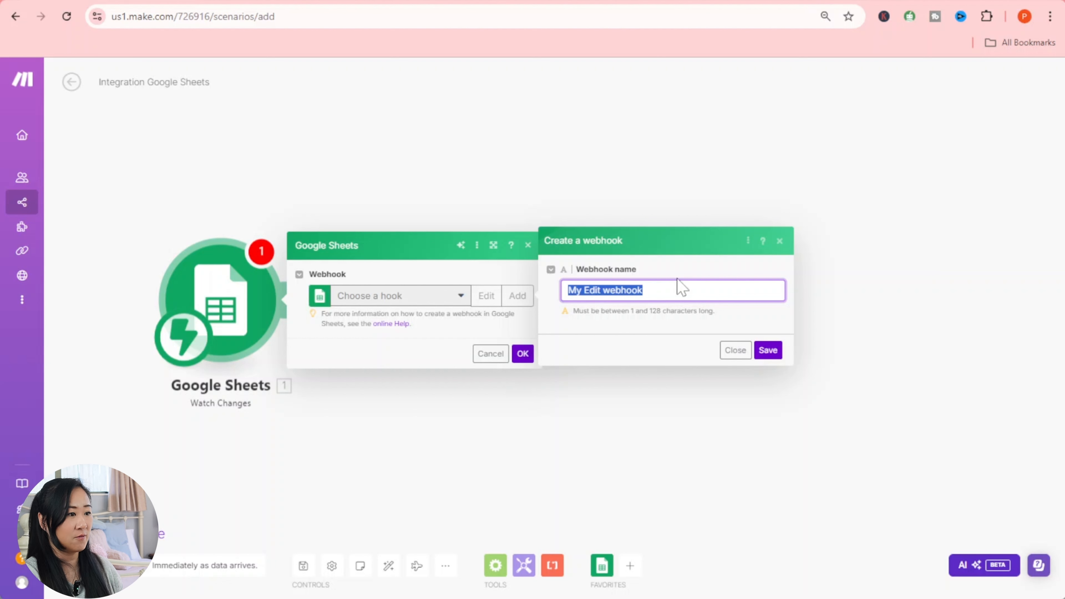
text(News)
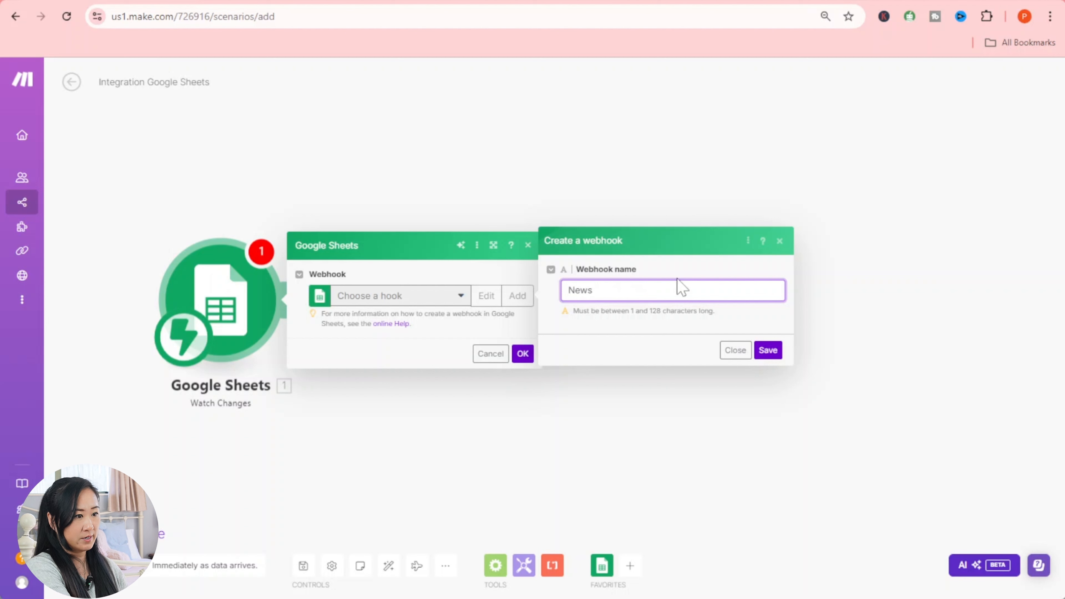
text( Selection)
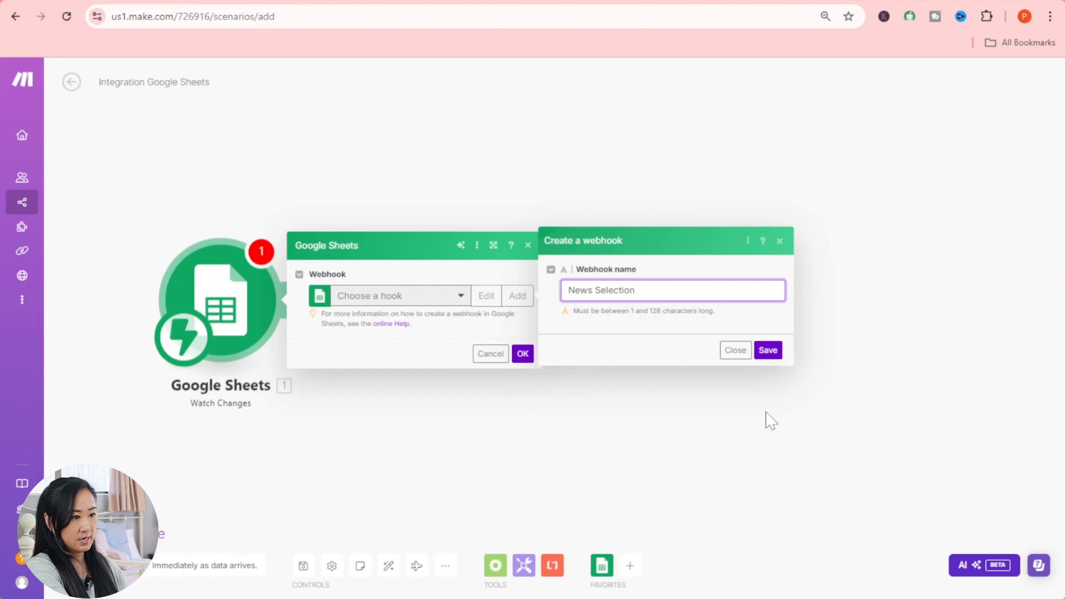
click(767, 349)
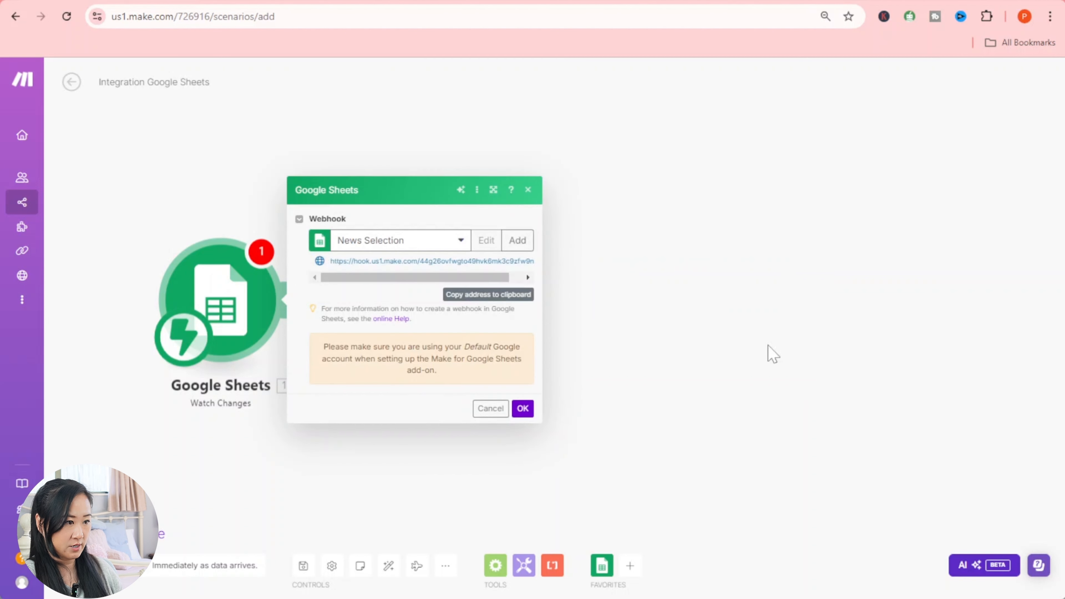
click(490, 299)
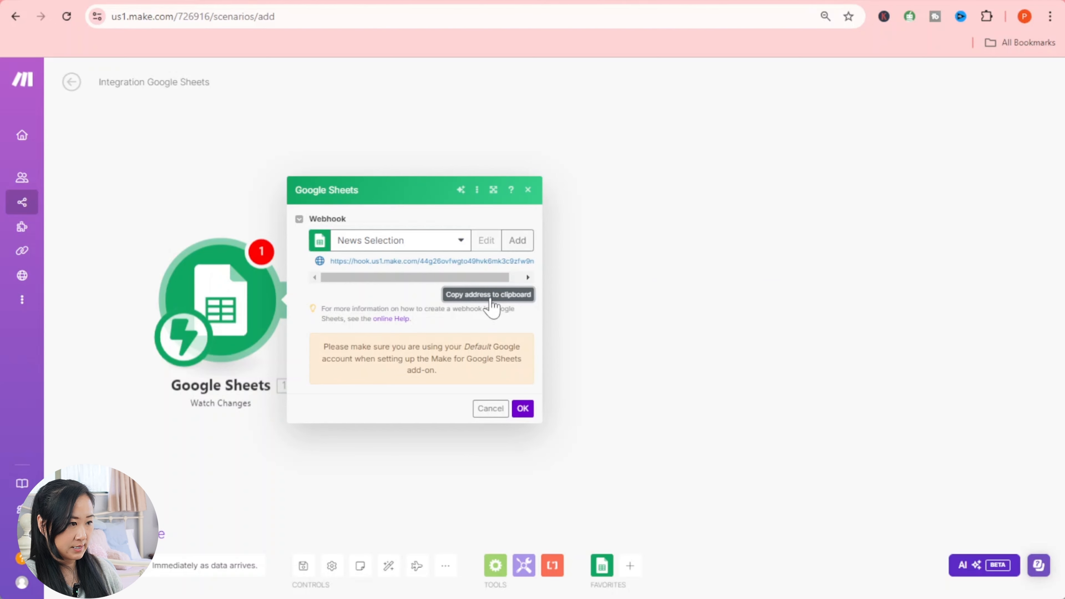
click(522, 408)
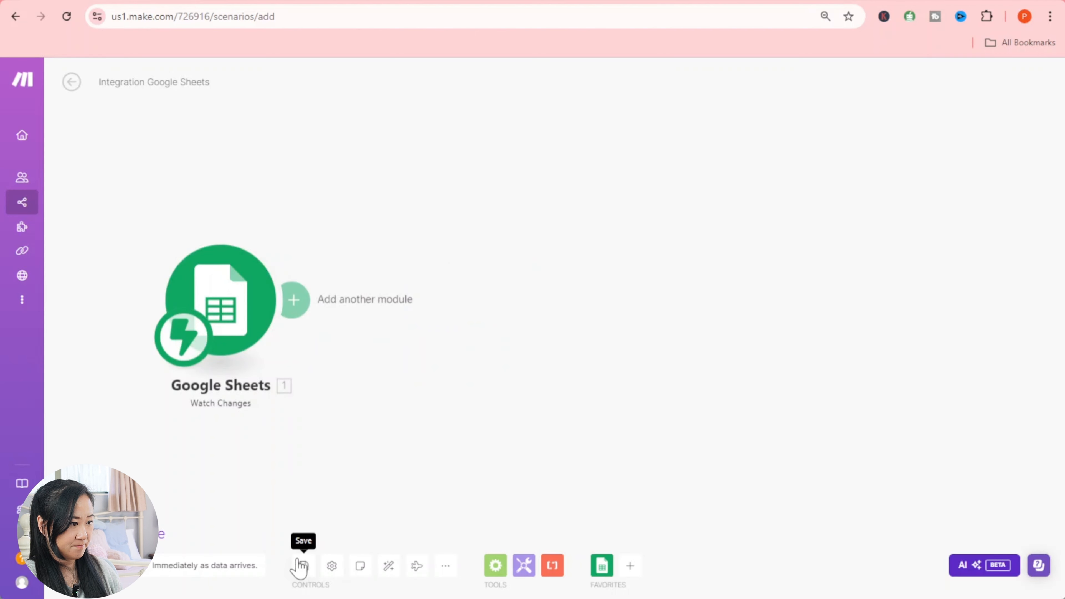
click(303, 567)
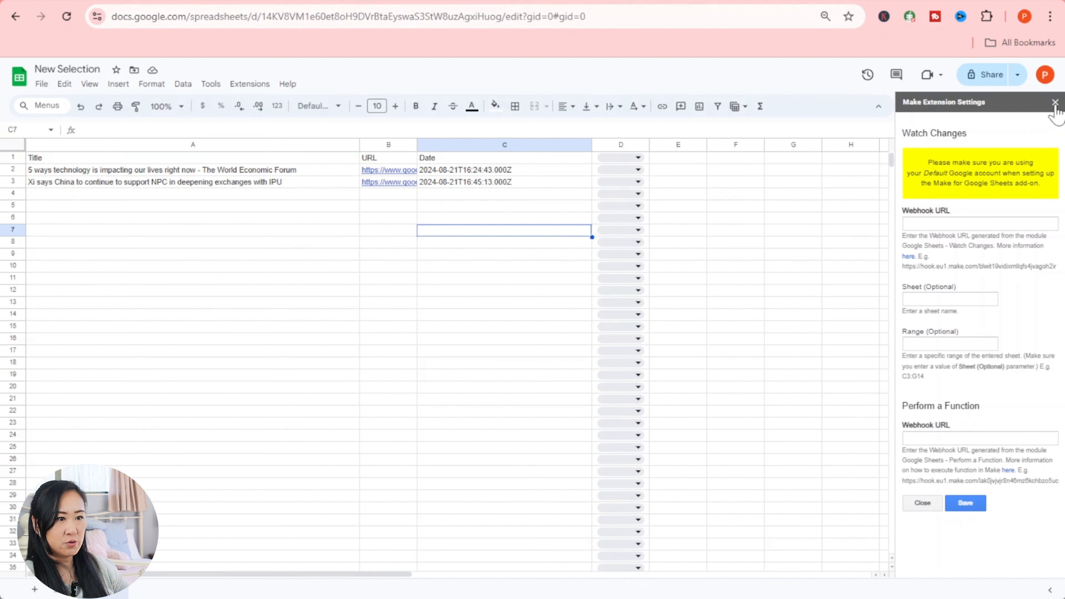
- Close the Make Extension Settings sidebar and go to Extensions > Add-ons > Manage add-ons
click(1055, 104)
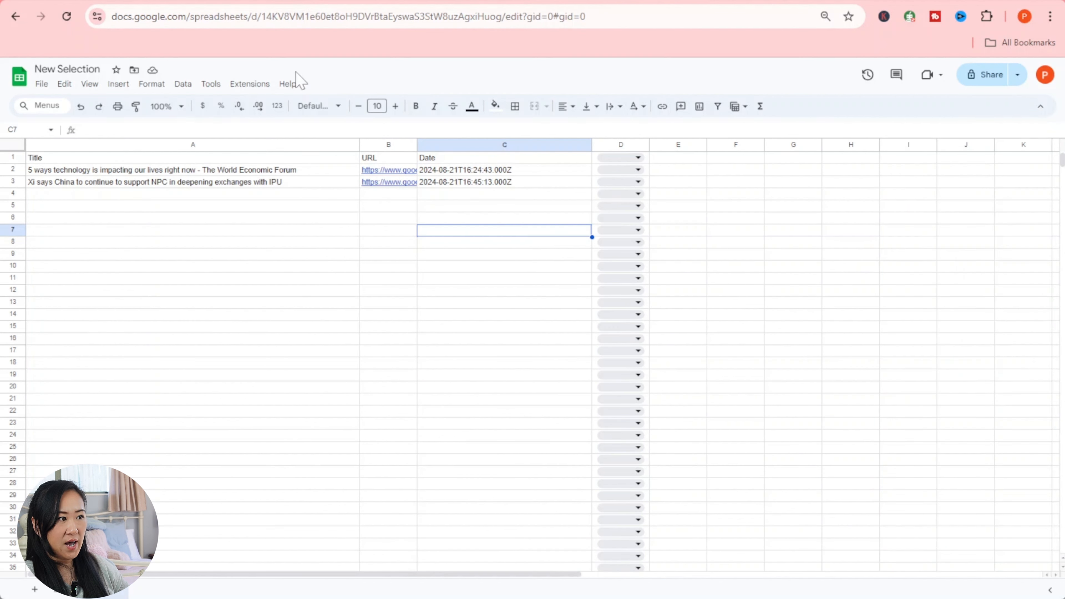
click(250, 84)
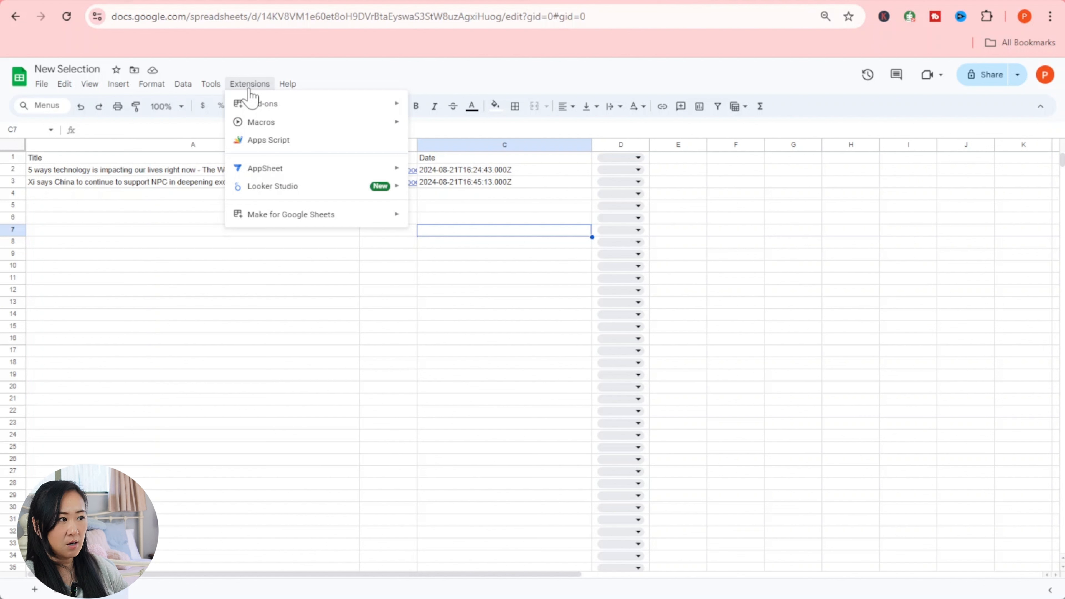
mouse_move(311, 225)
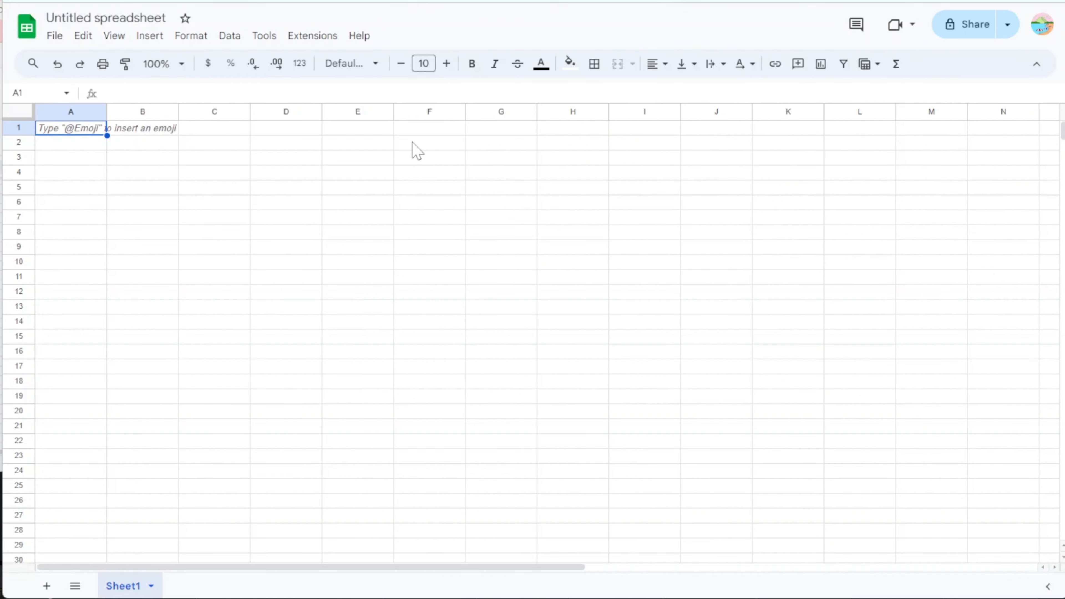
click(310, 41)
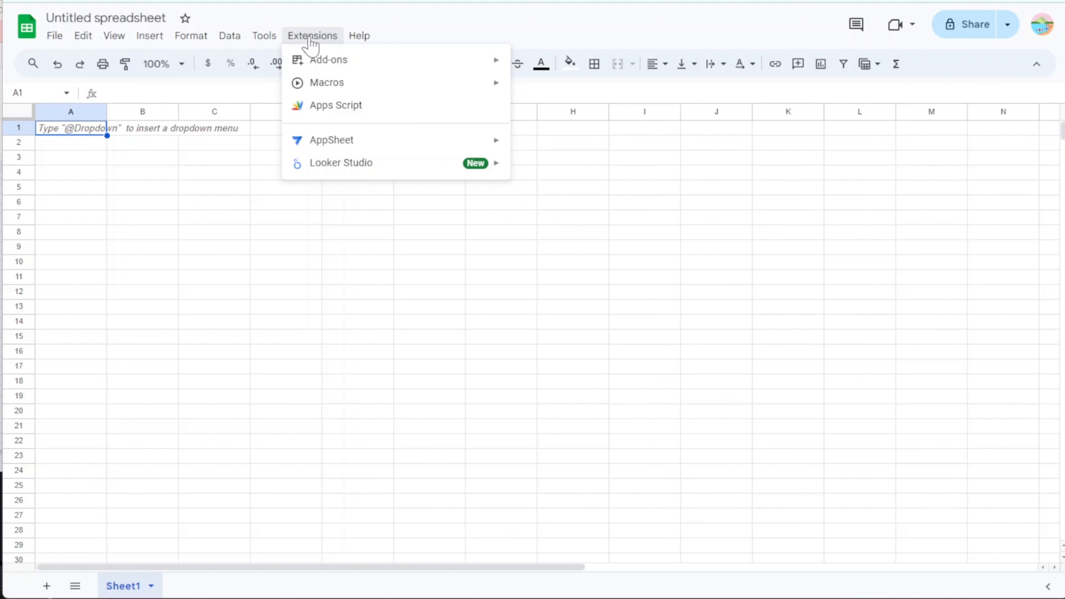
mouse_move(328, 62)
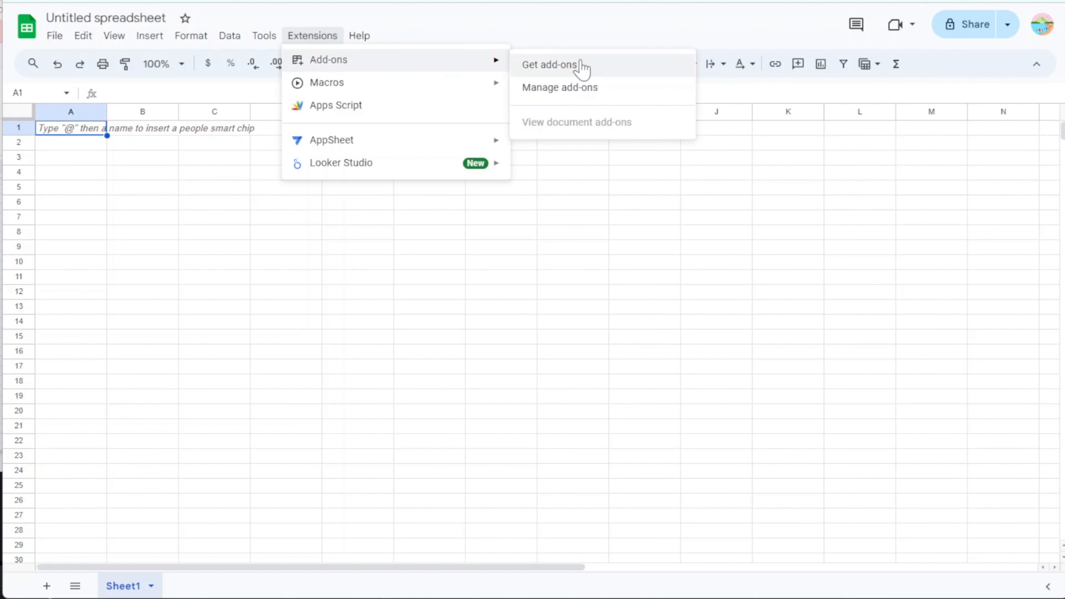
click(582, 88)
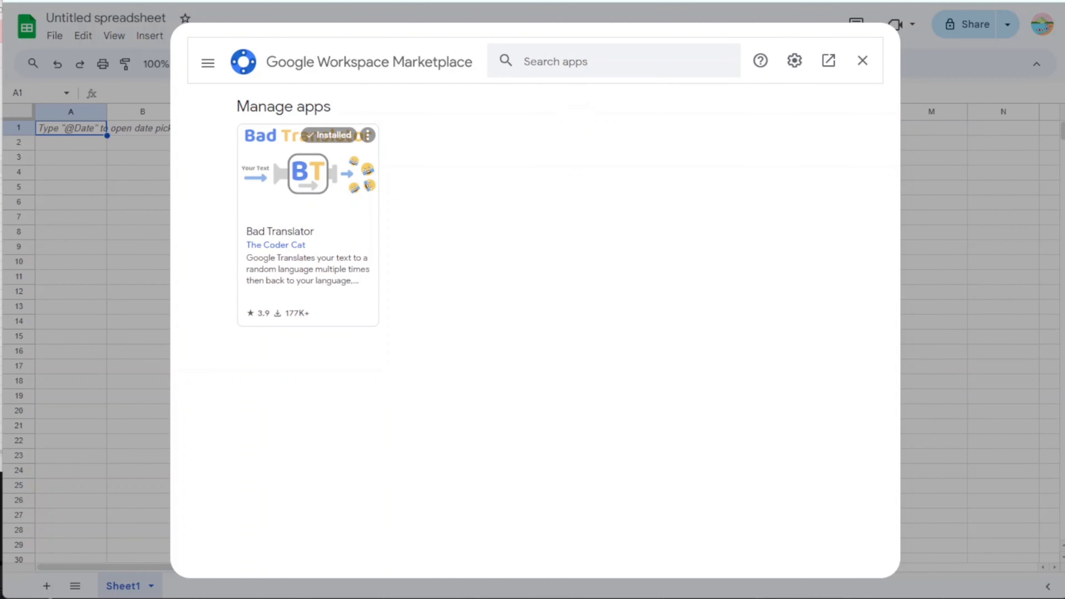
- Search the Marketplace for 'make' and start installing Make for Google Sheets
click(582, 63)
text(make)
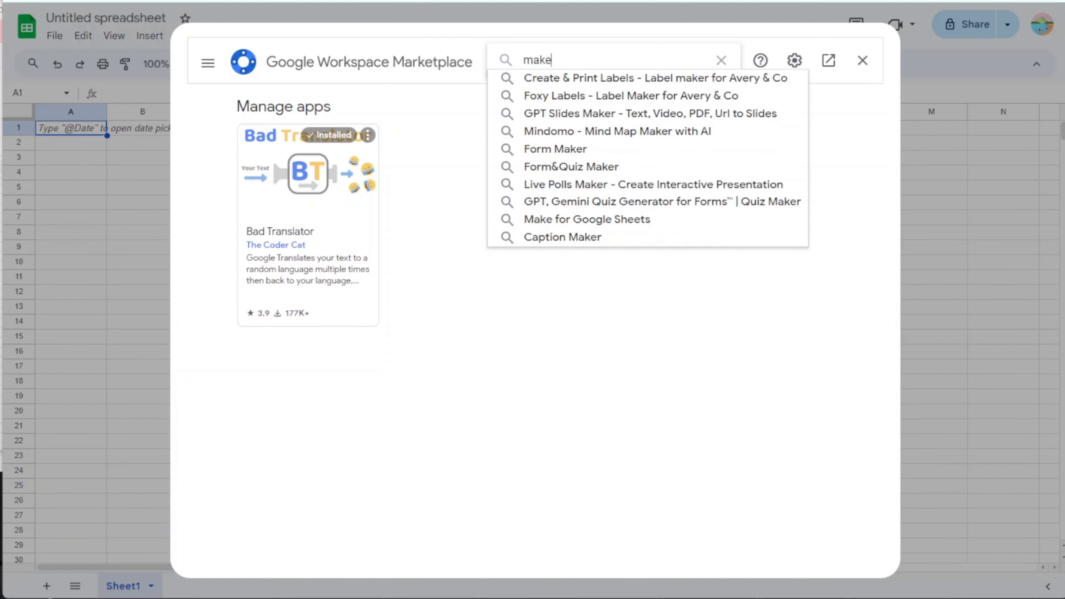
key(Return)
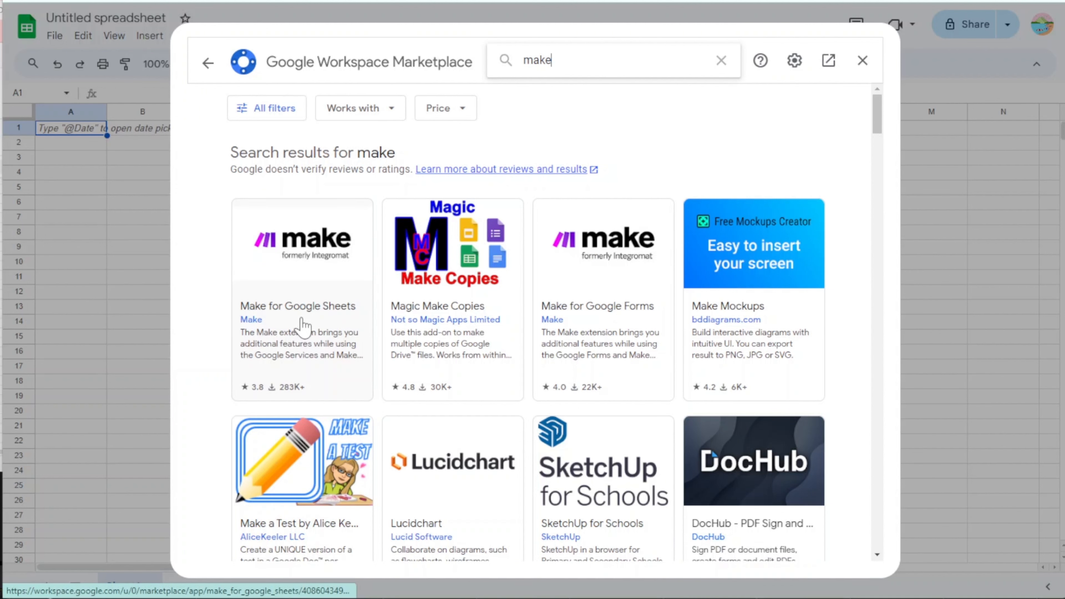
click(303, 327)
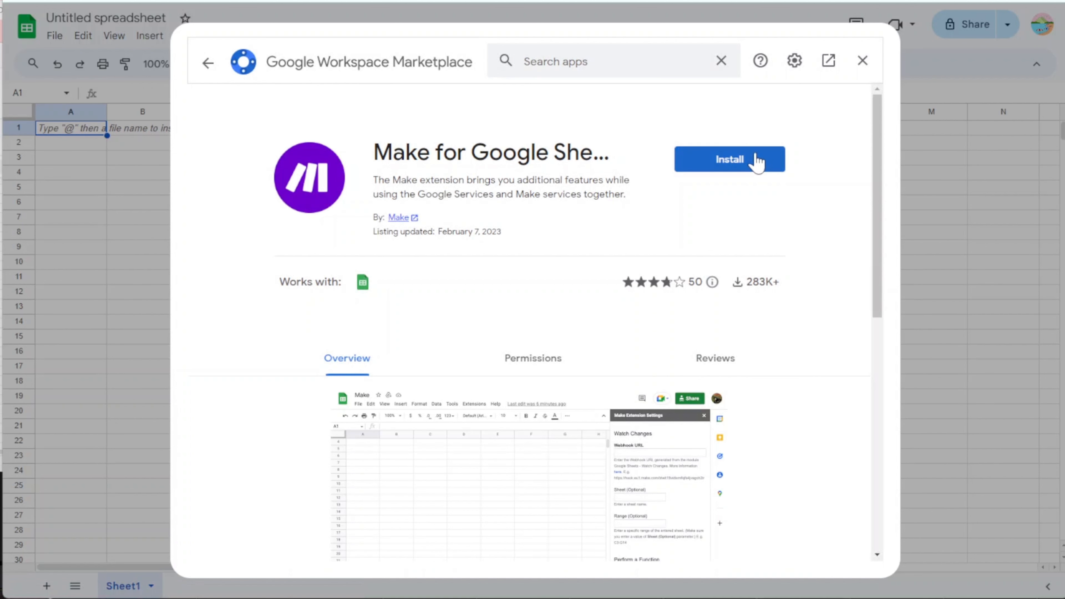
click(757, 161)
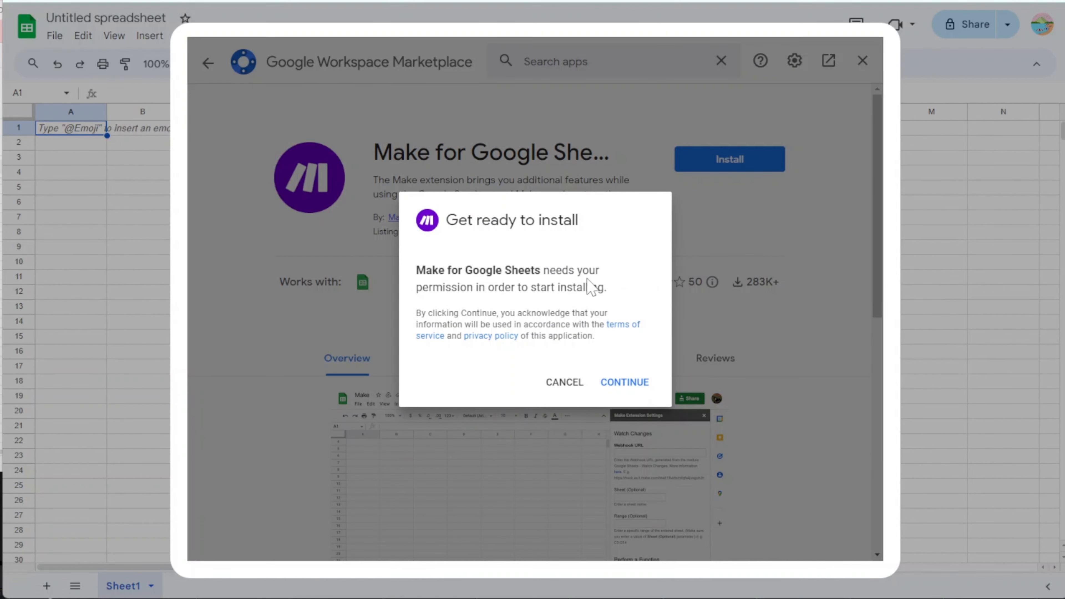
- Sign in with the Google account, grant Make access, and close the Marketplace once installed
click(625, 382)
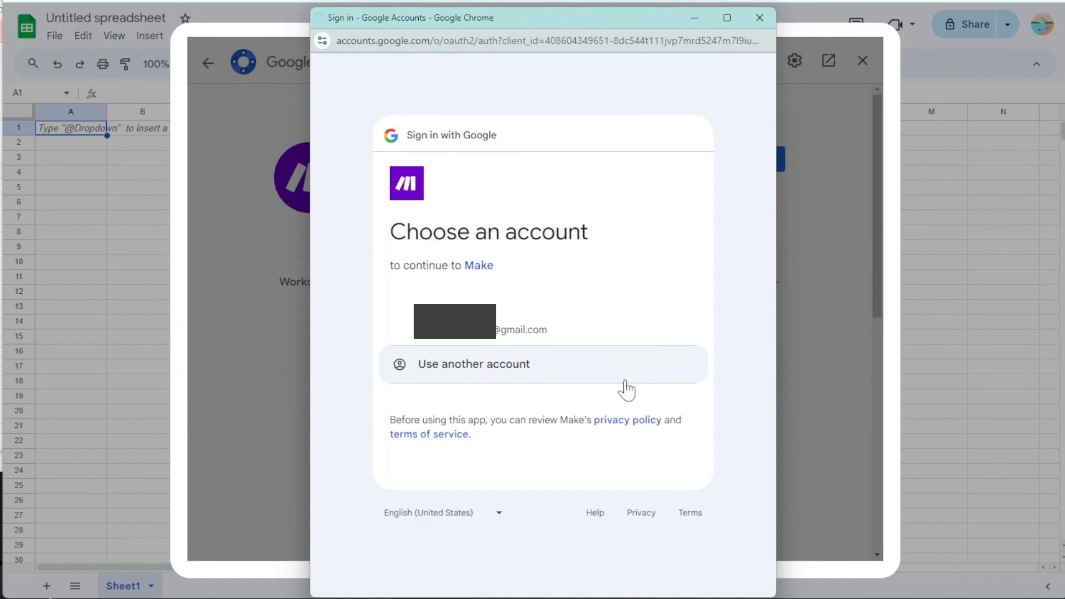
click(543, 330)
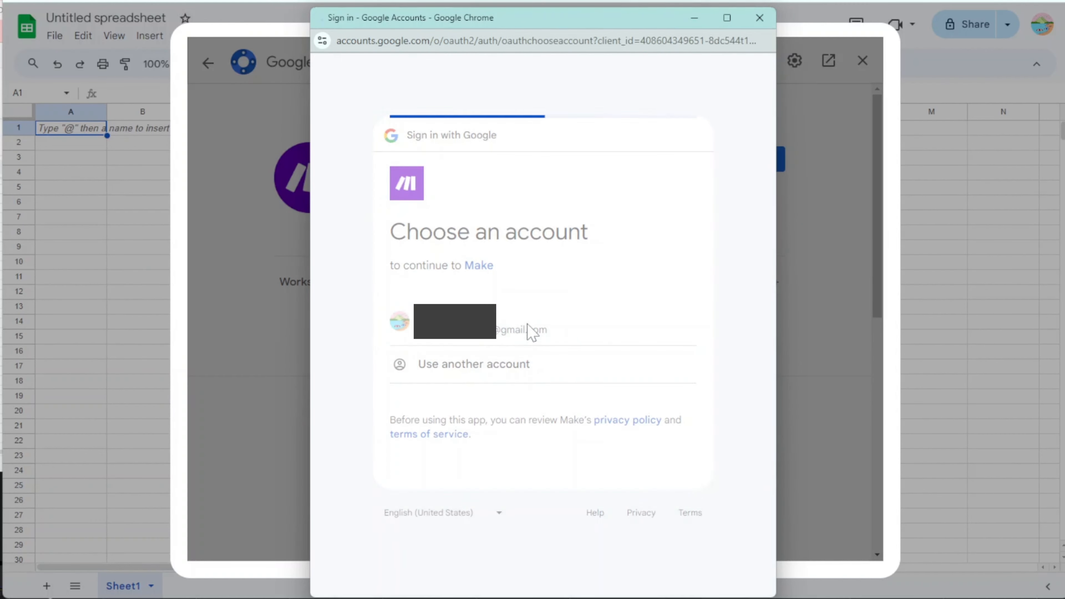
click(630, 463)
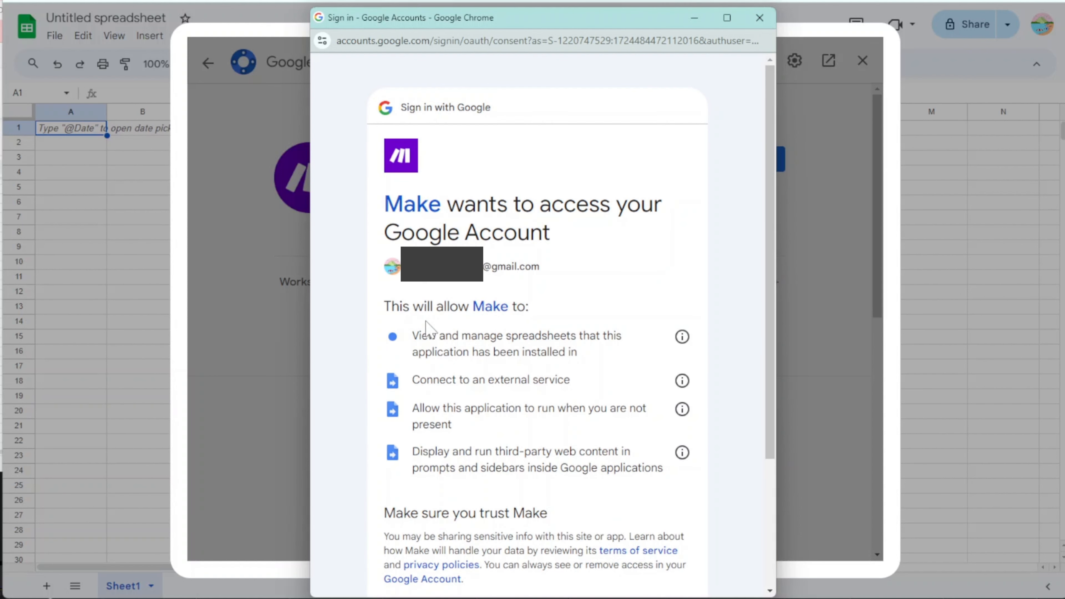
scroll(426, 324, down, 5)
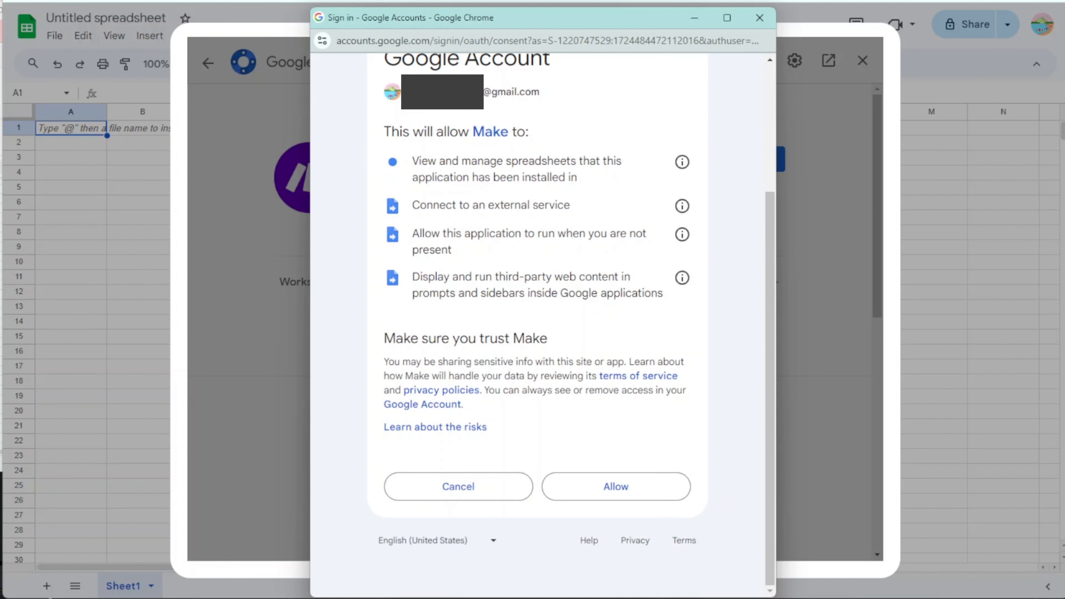
click(630, 489)
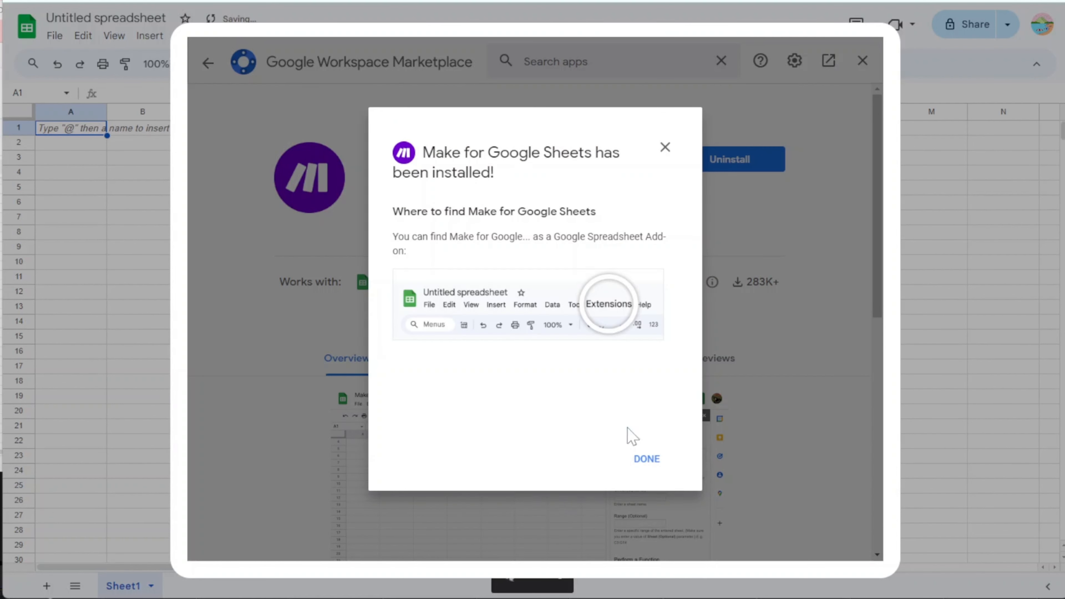
click(649, 459)
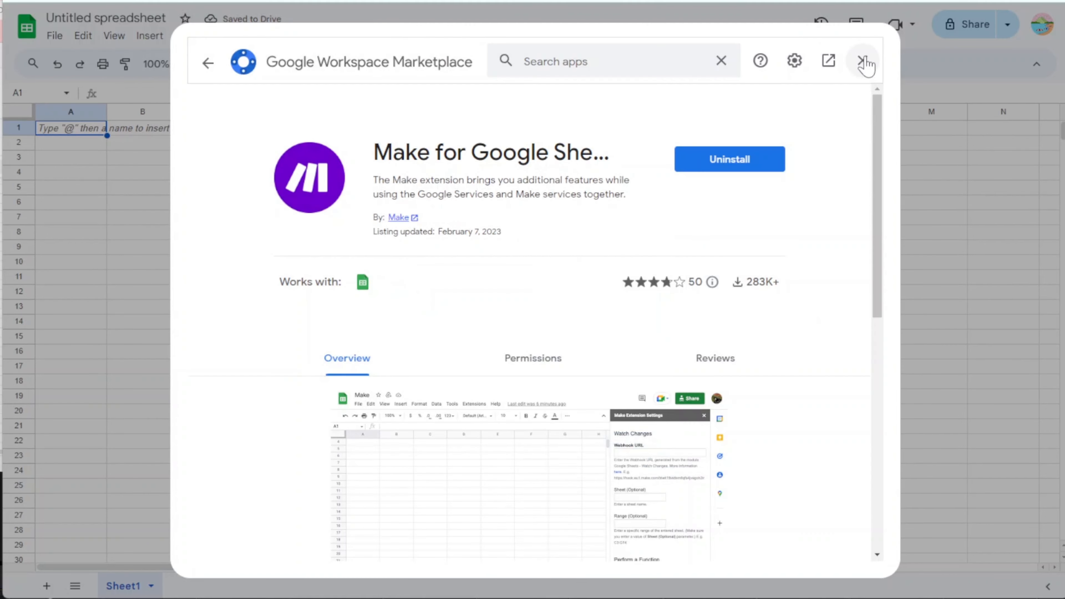
click(863, 61)
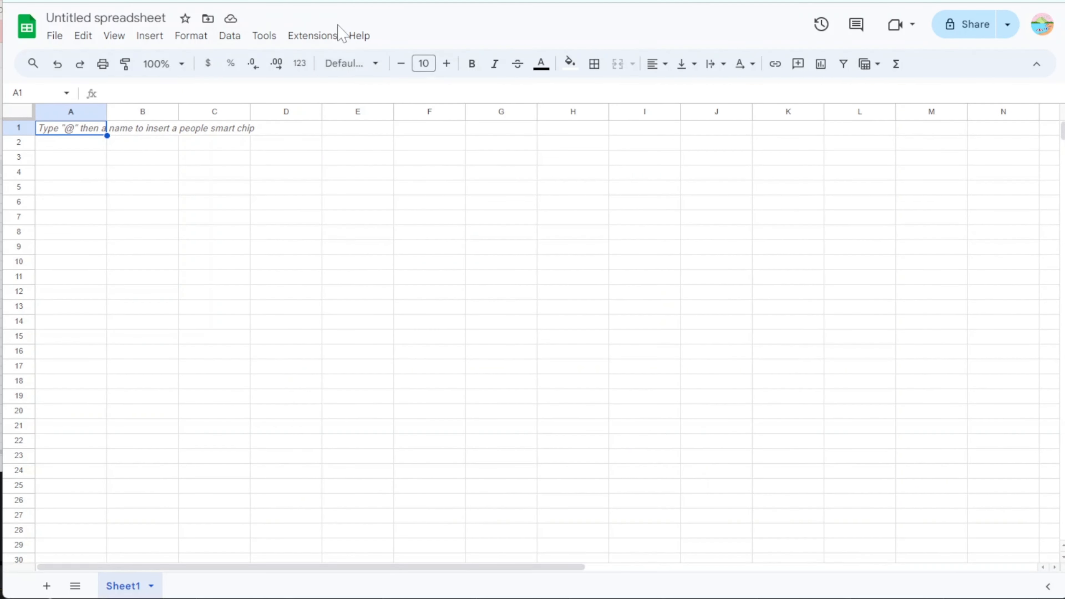
- Paste the copied Make webhook URL into the Make for Google Sheets Watch Changes settings
click(313, 37)
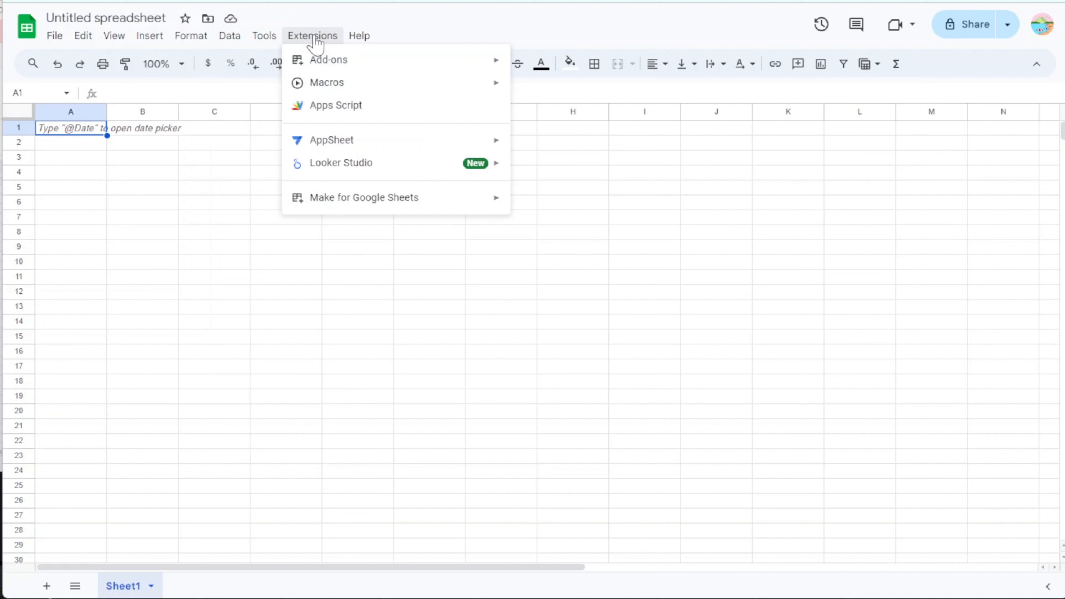
mouse_move(343, 209)
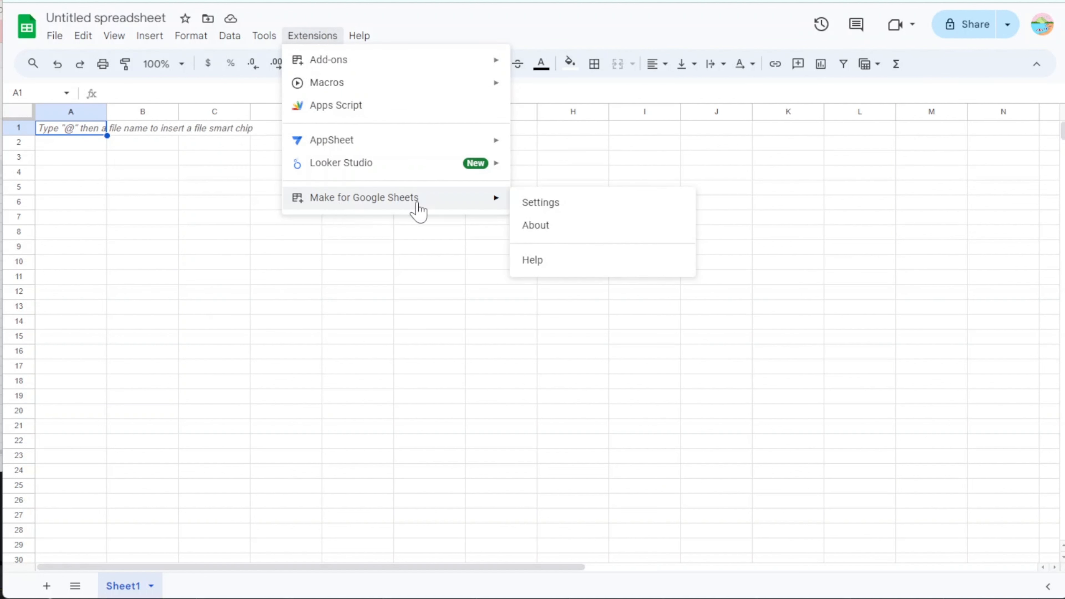
click(545, 206)
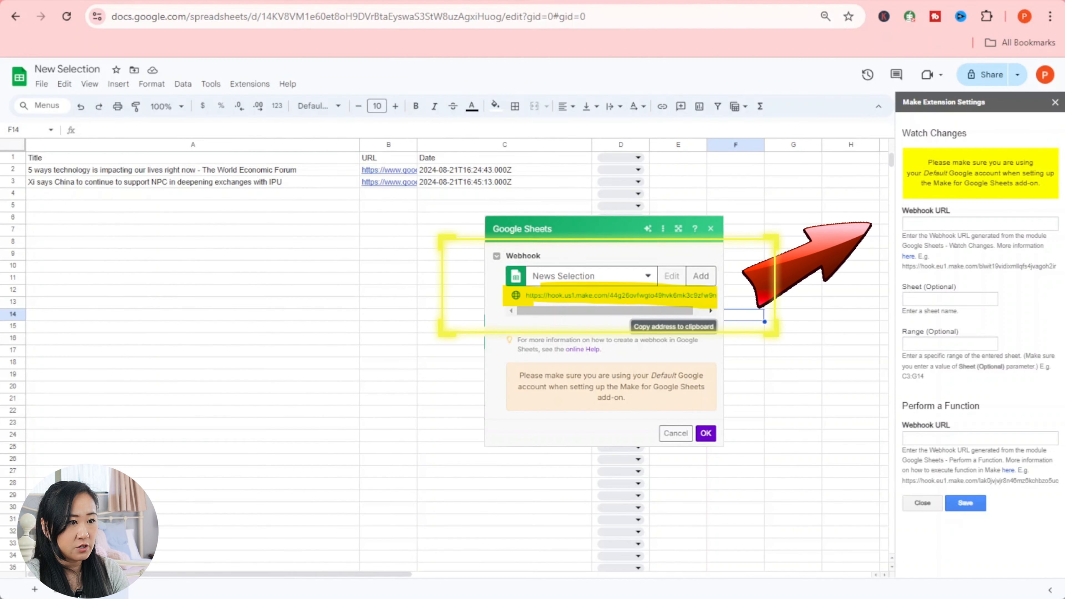
click(922, 223)
right_click(921, 223)
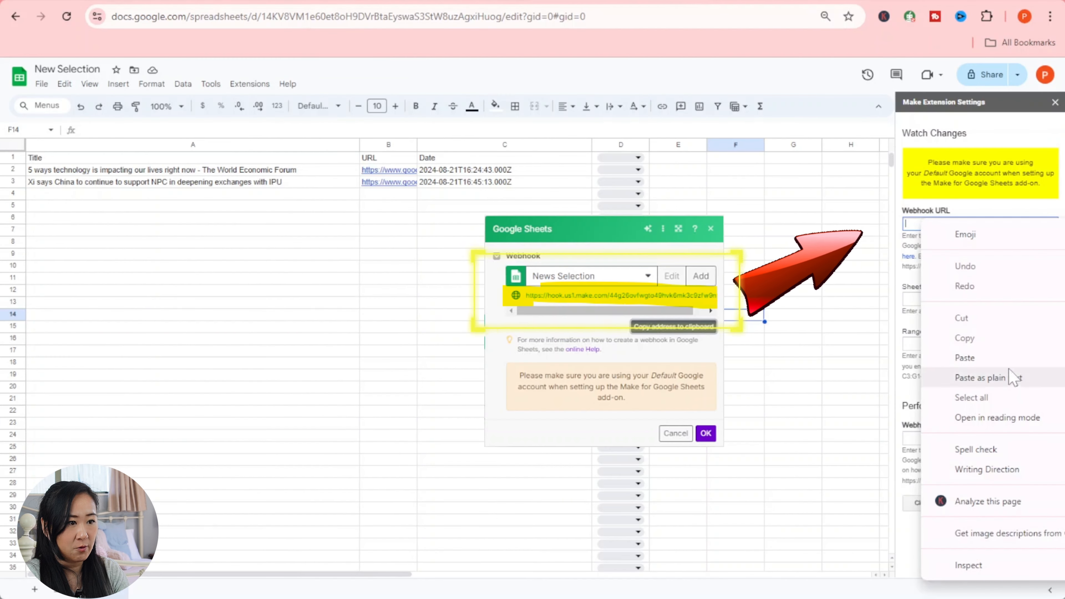
click(1006, 377)
- Set the watched sheet to 'Sheet 1' and range D1:D1000, and save the settings
click(964, 299)
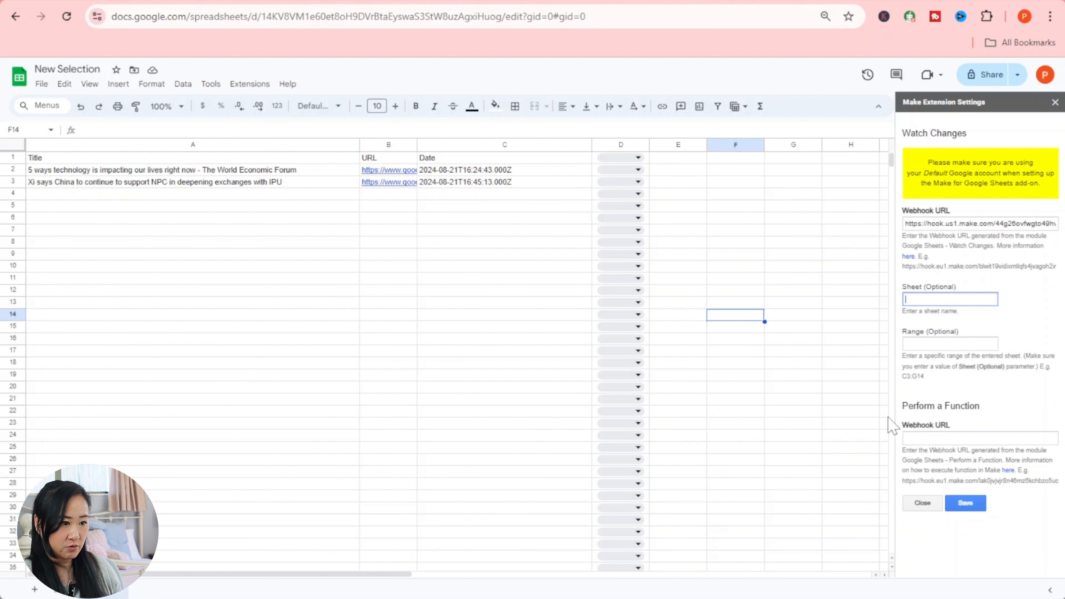
click(948, 343)
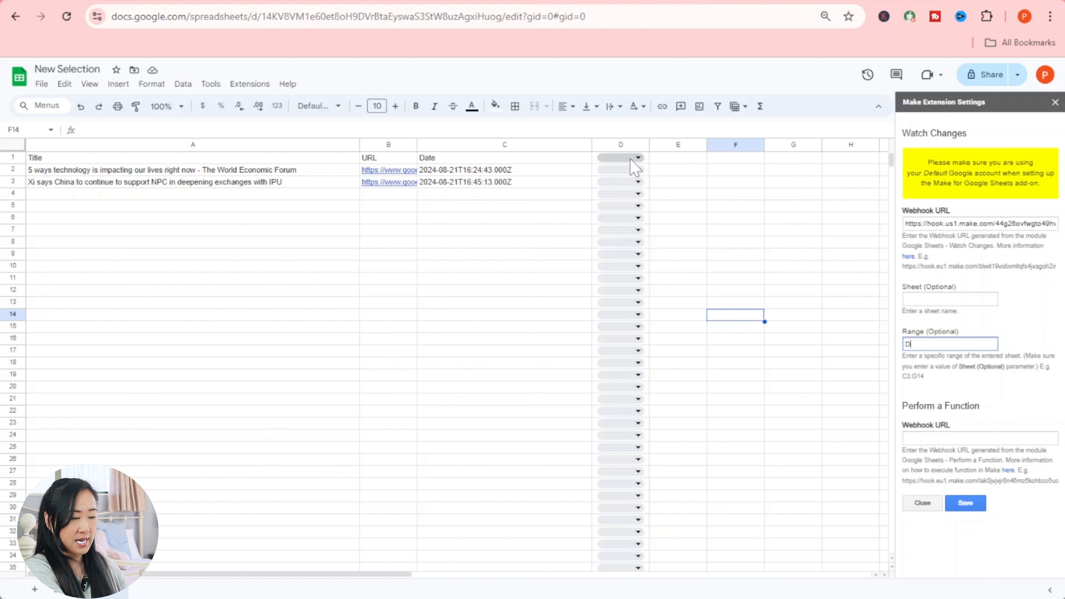
text(1)
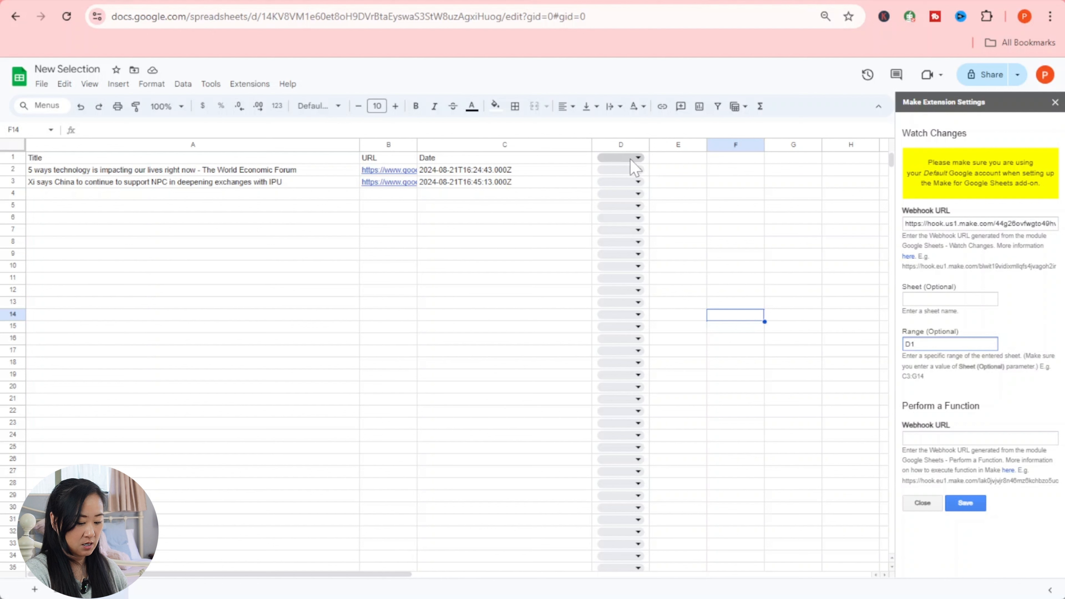
text(:D)
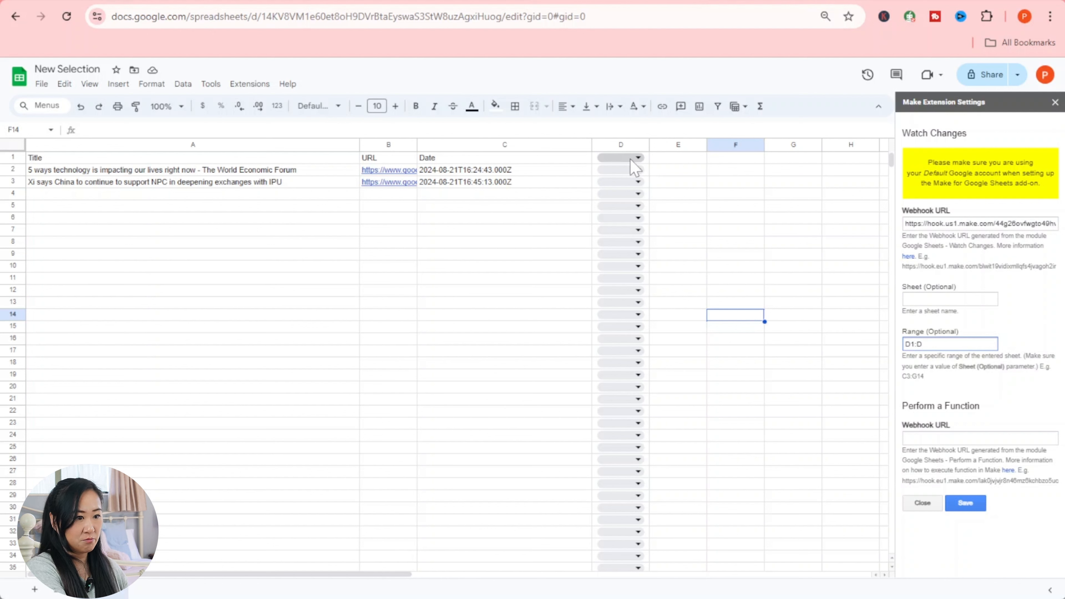
text(1000)
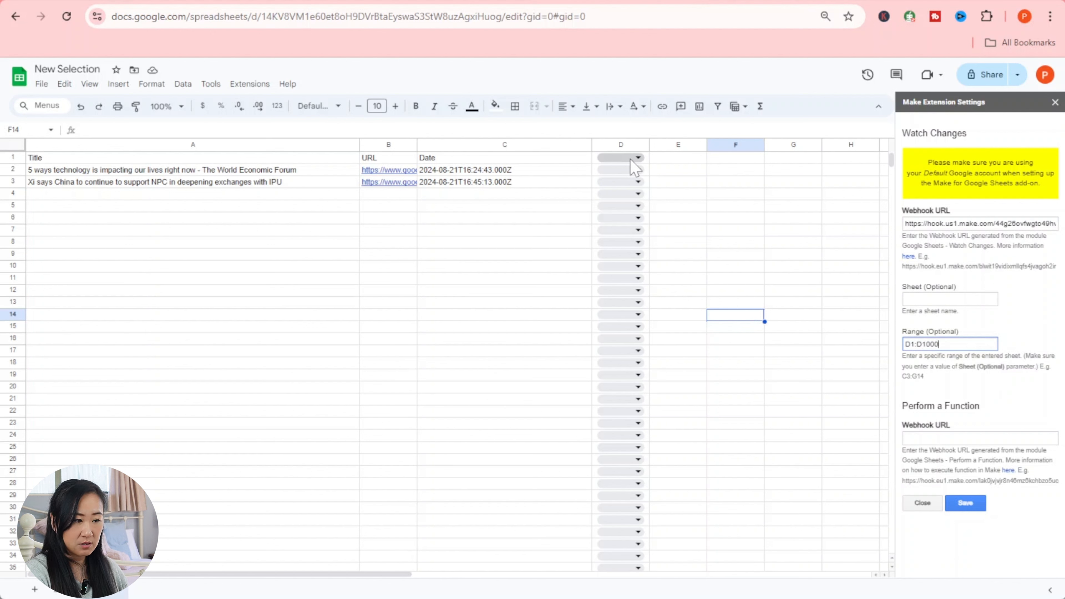
click(973, 504)
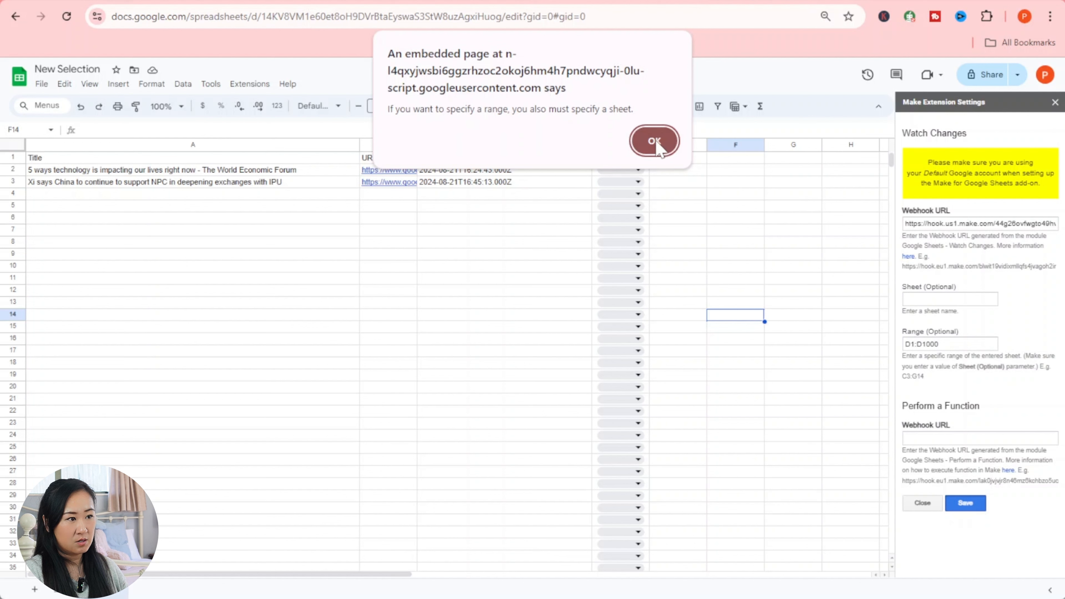
click(668, 149)
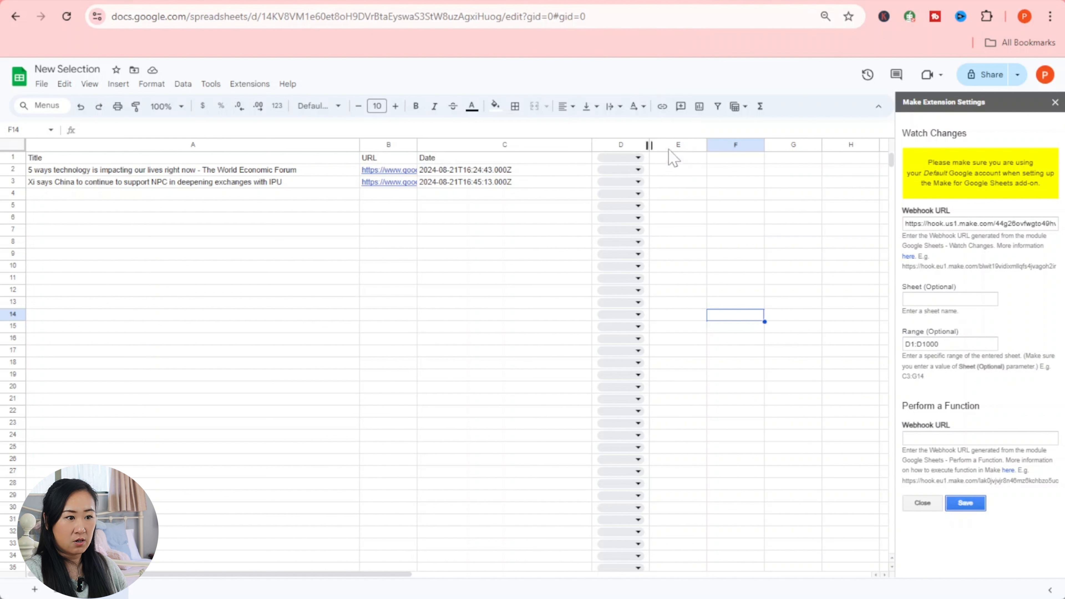
click(949, 299)
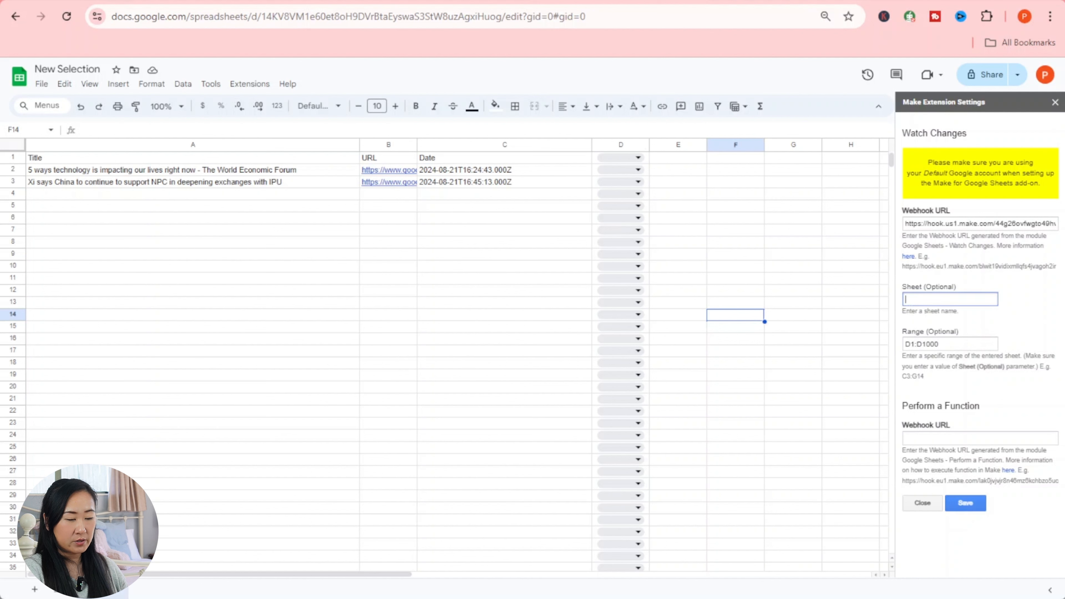
text(She)
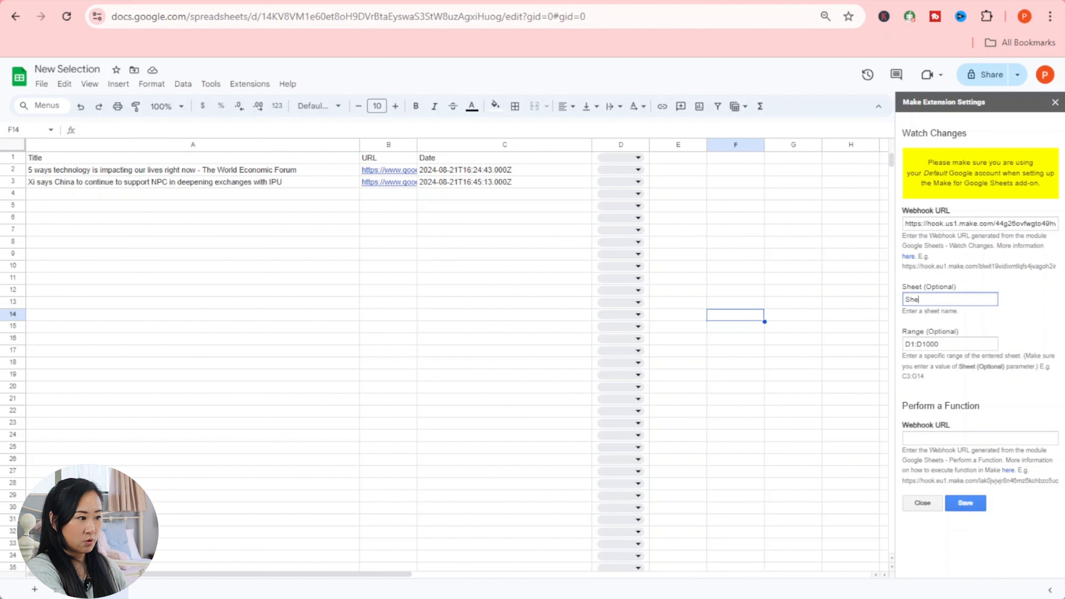
text(et )
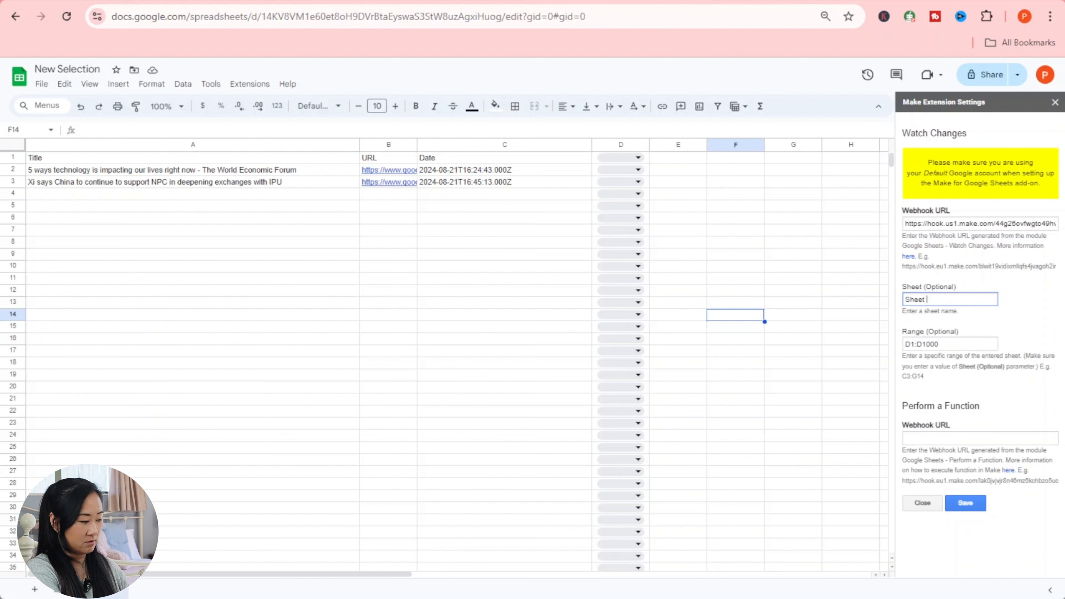
text(1)
click(978, 508)
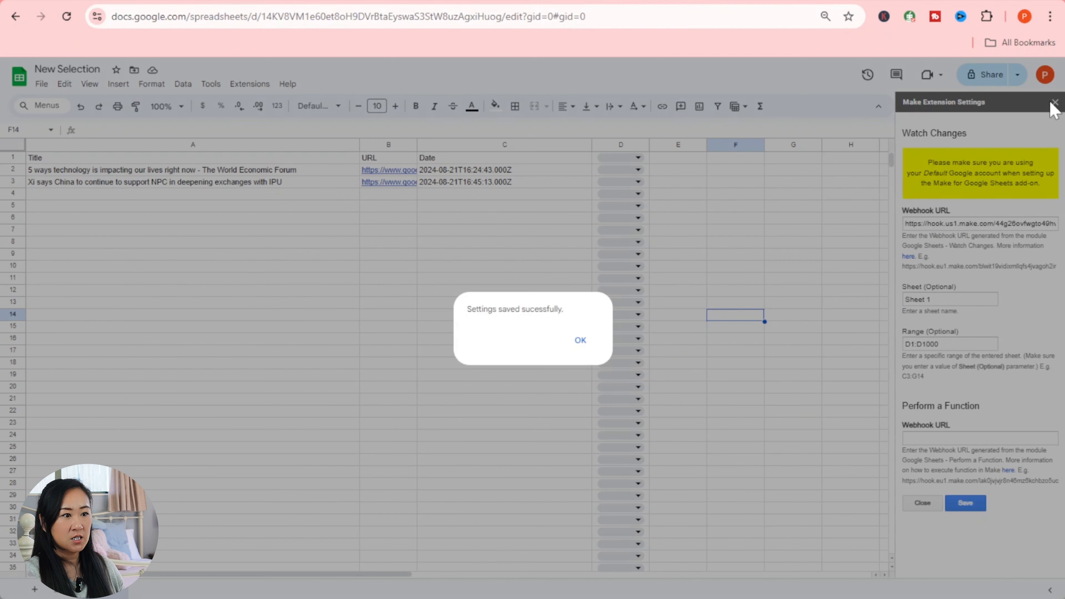
click(580, 340)
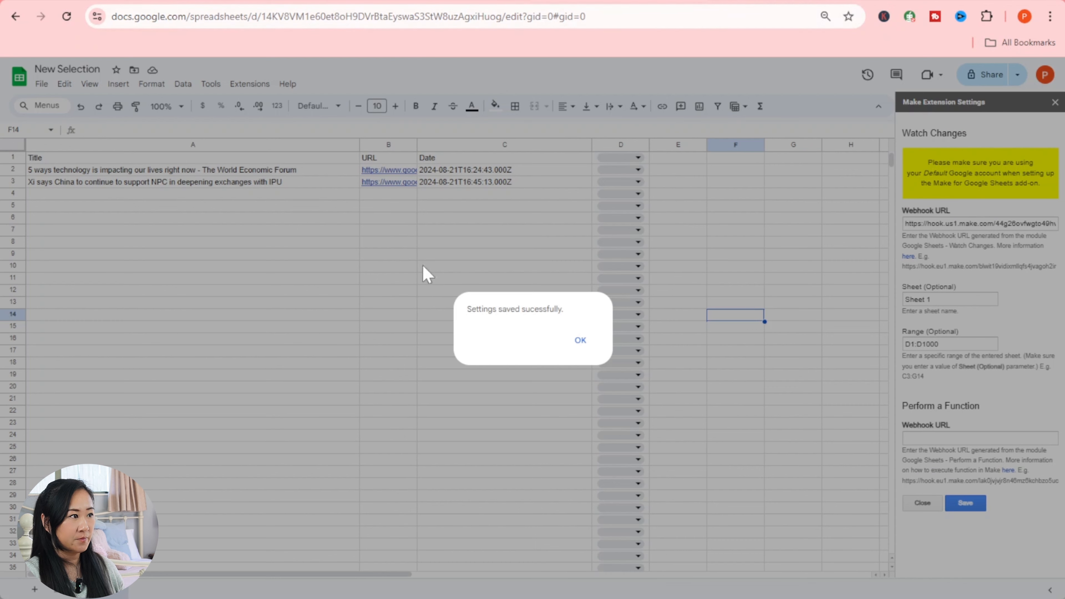
click(582, 341)
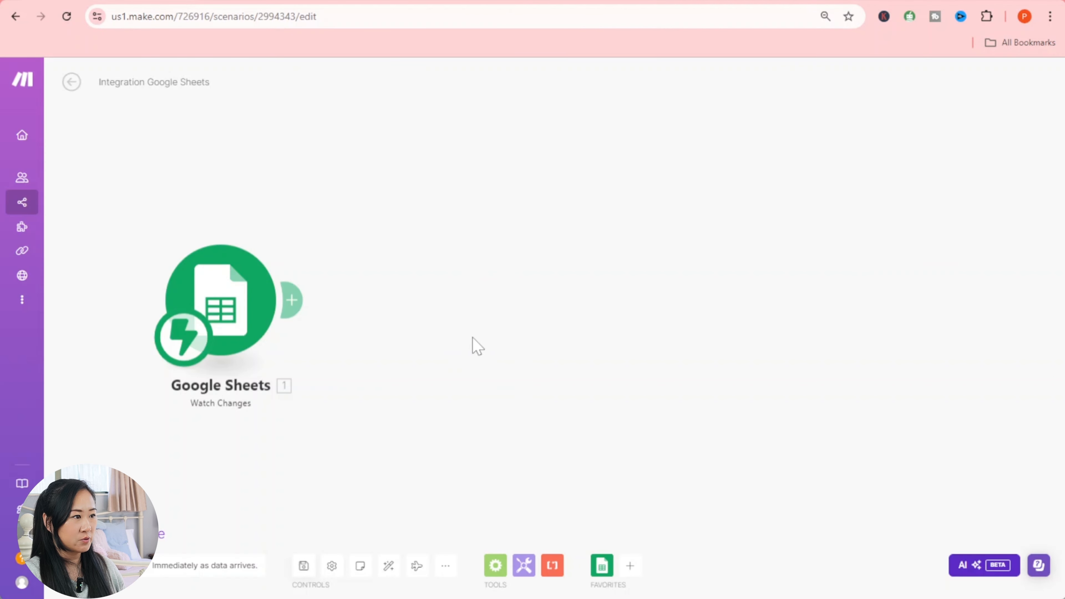
- Add a module after the Watch Changes trigger and search 'per' to select Perplexity AI
click(264, 307)
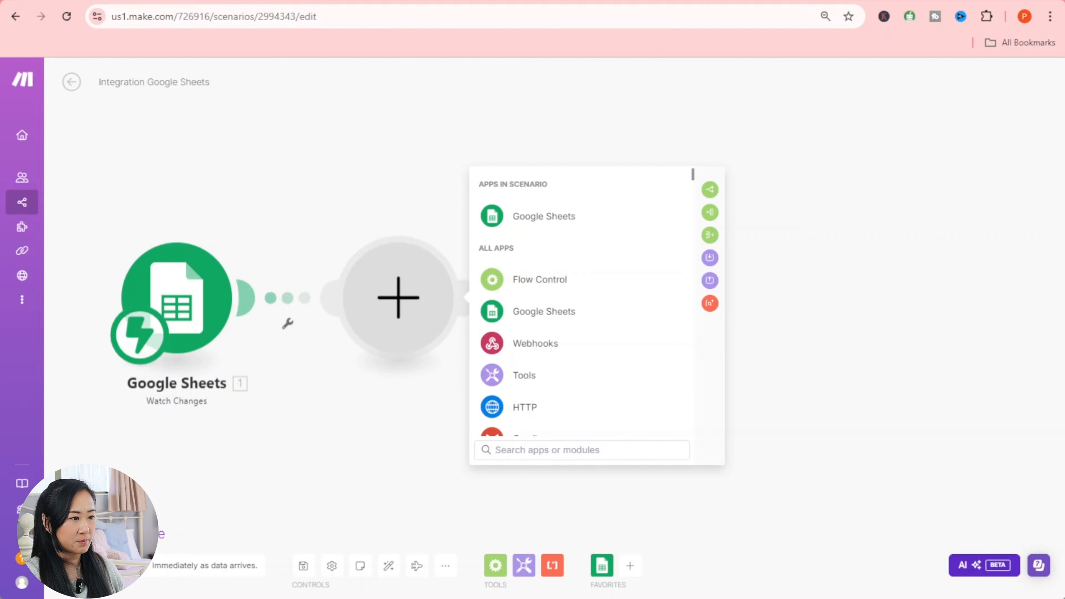
text(per)
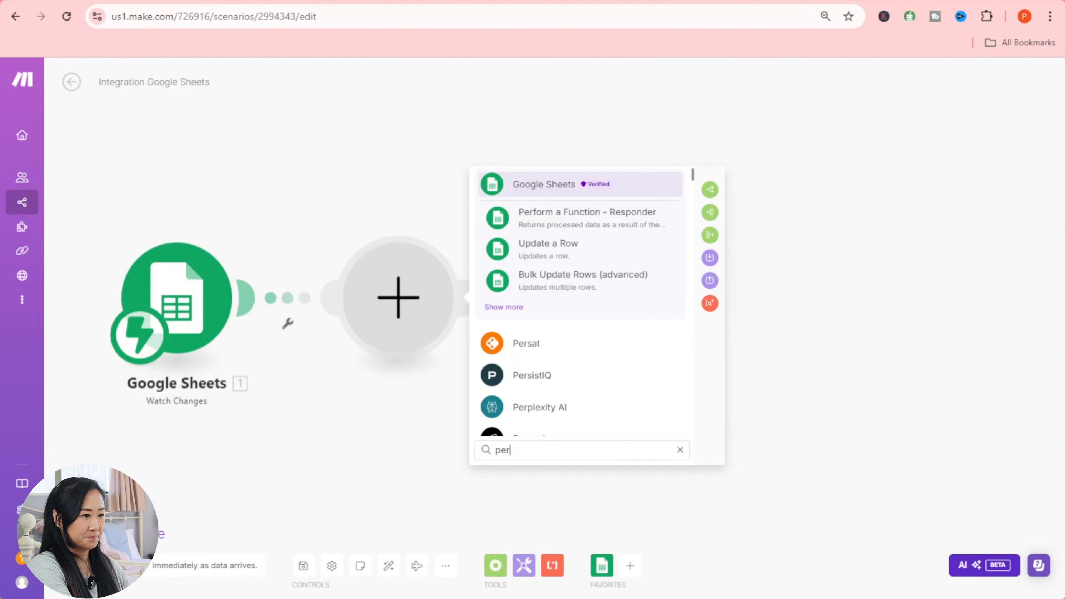
click(558, 408)
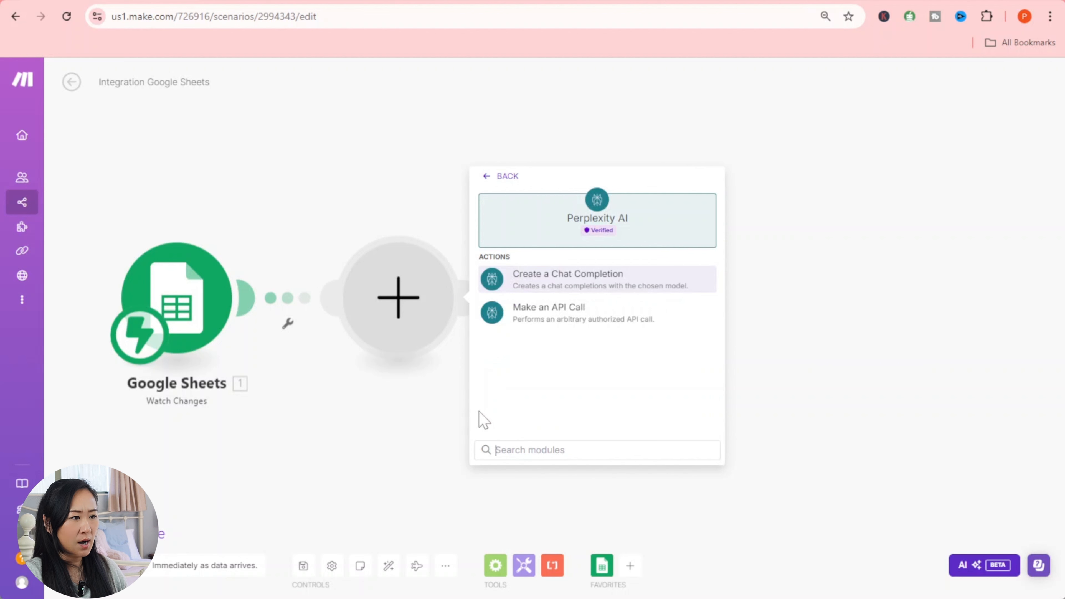
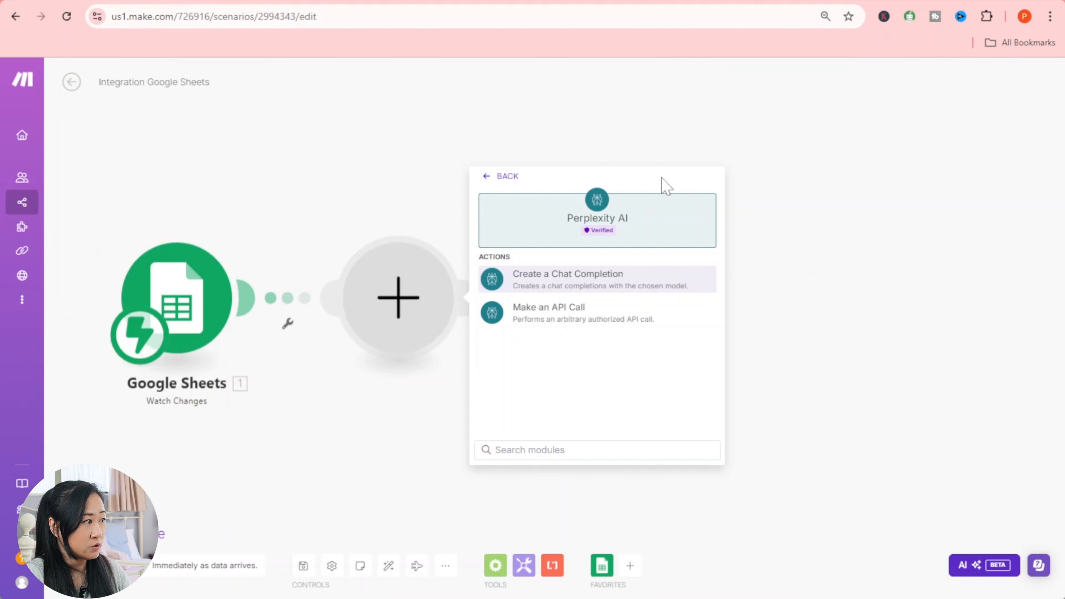
- Add Perplexity AI's Create a Chat Completion module and start a new Perplexity connection
click(645, 281)
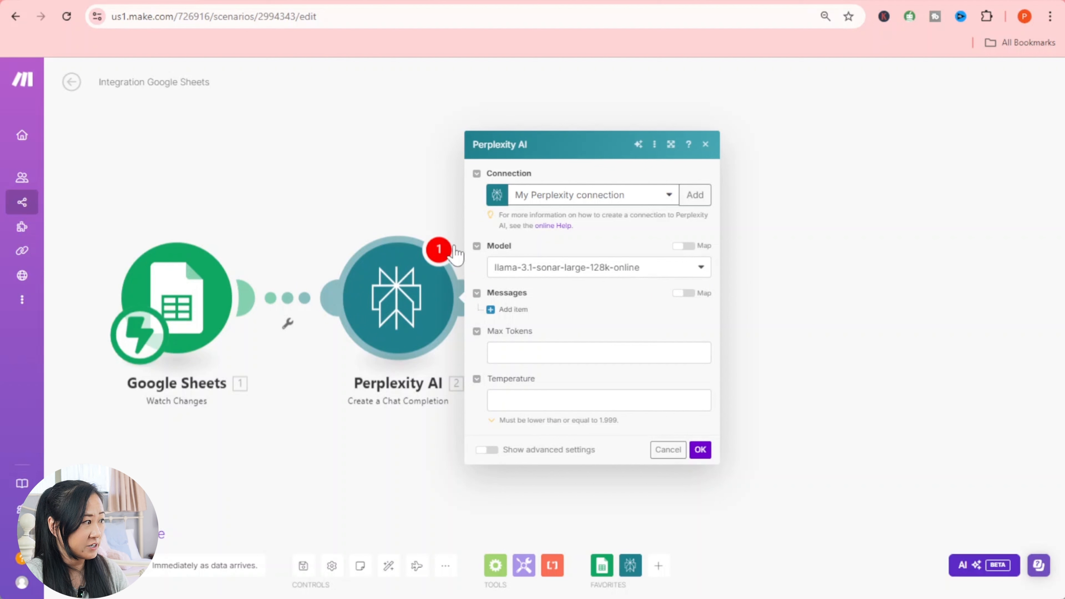
click(695, 195)
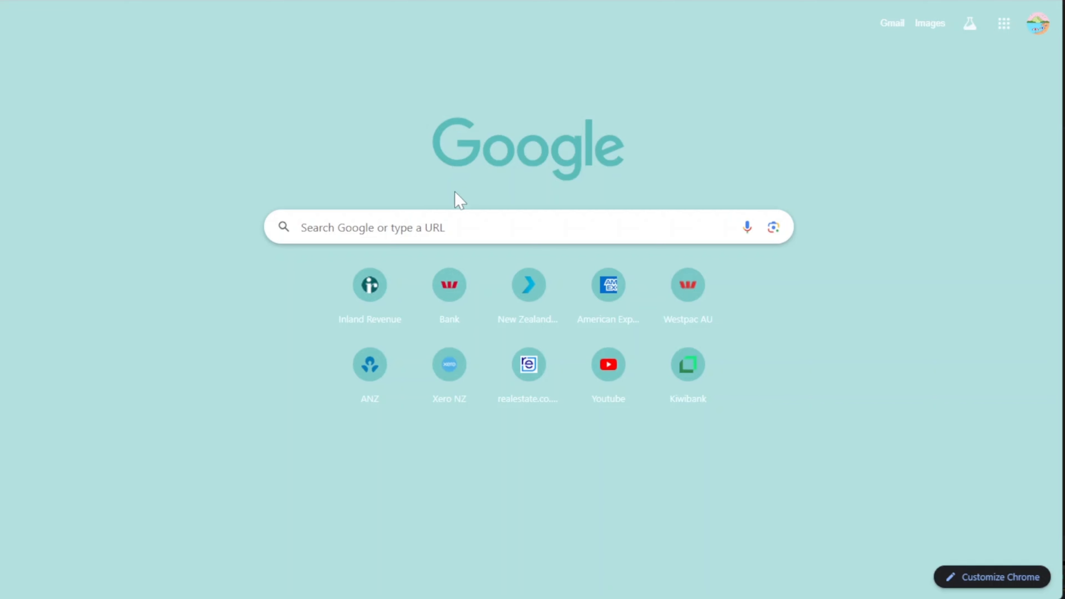
- Search Google for 'perplexity' and open the perplexity.ai website
click(459, 227)
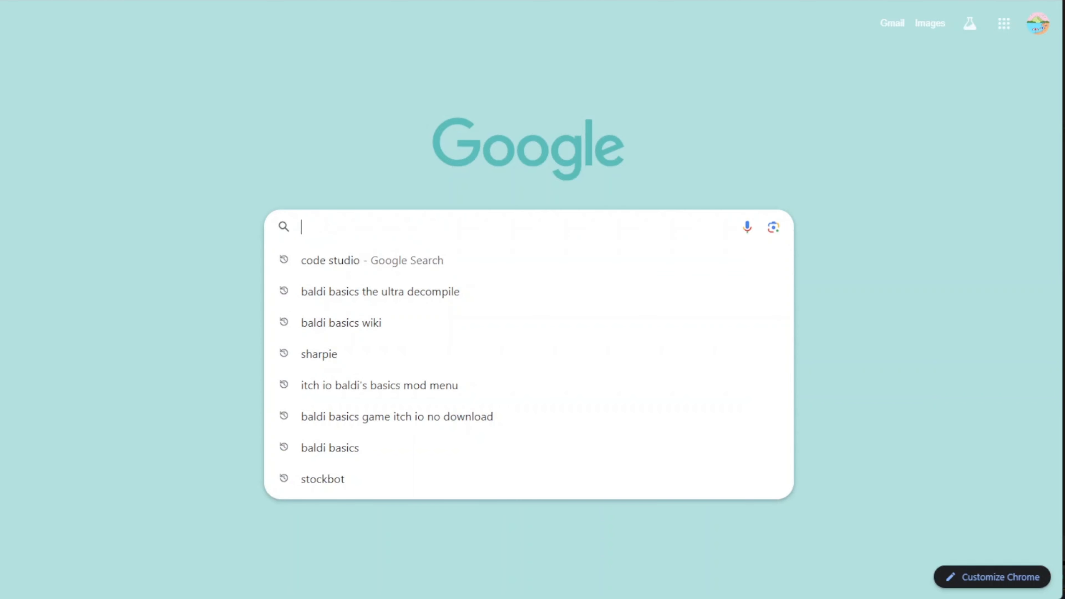
text(per)
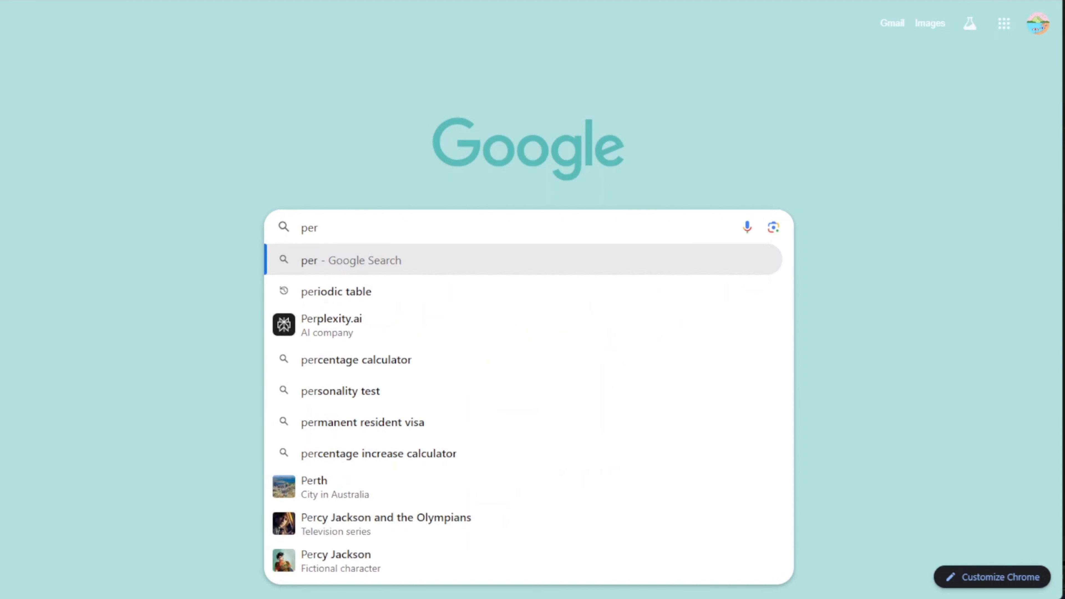
text(p)
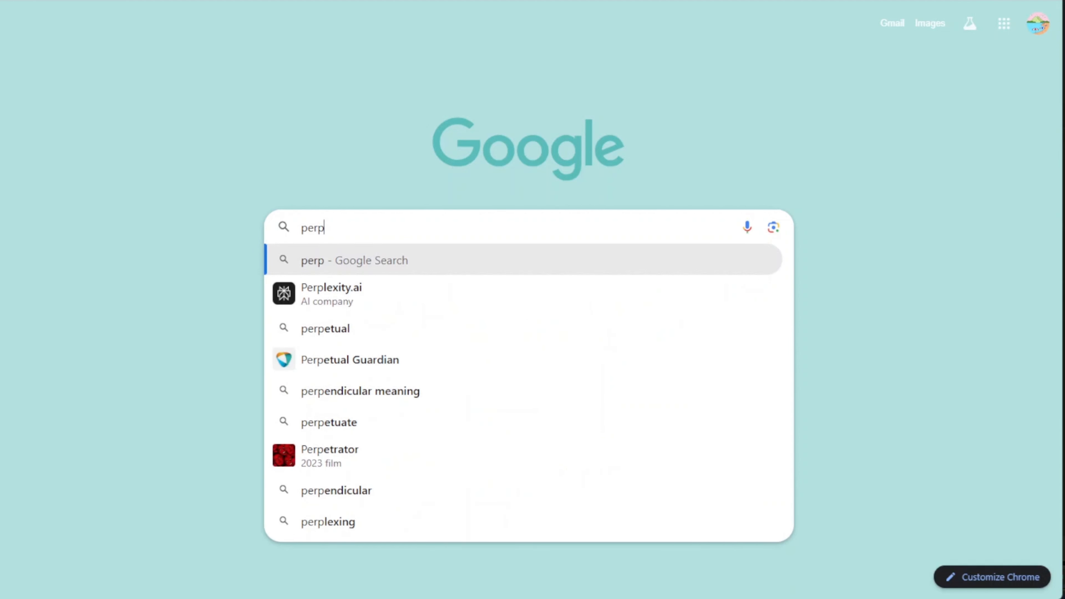
key(Down)
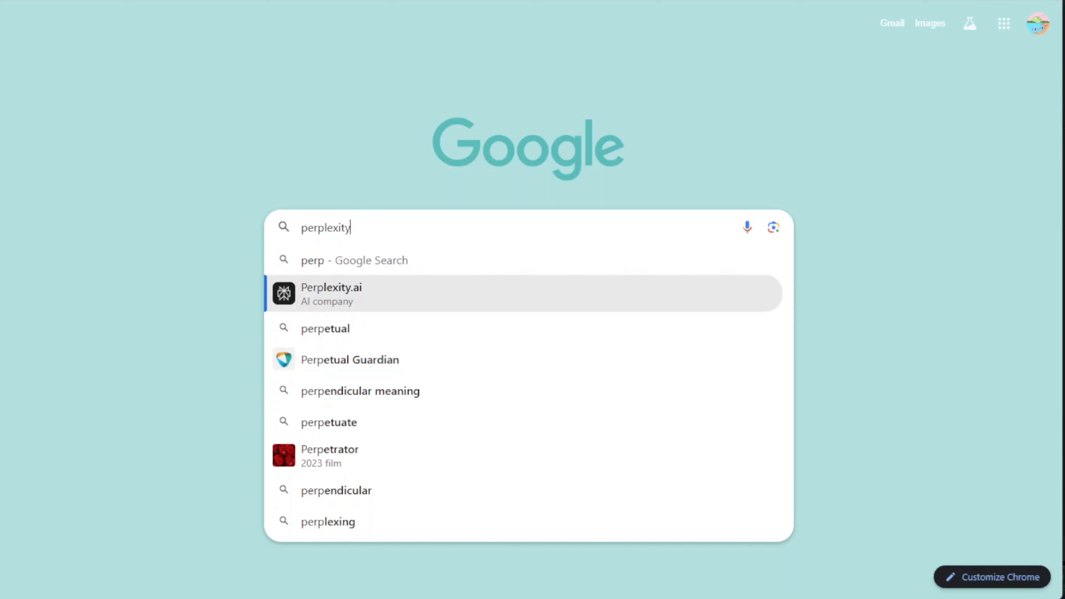
key(Return)
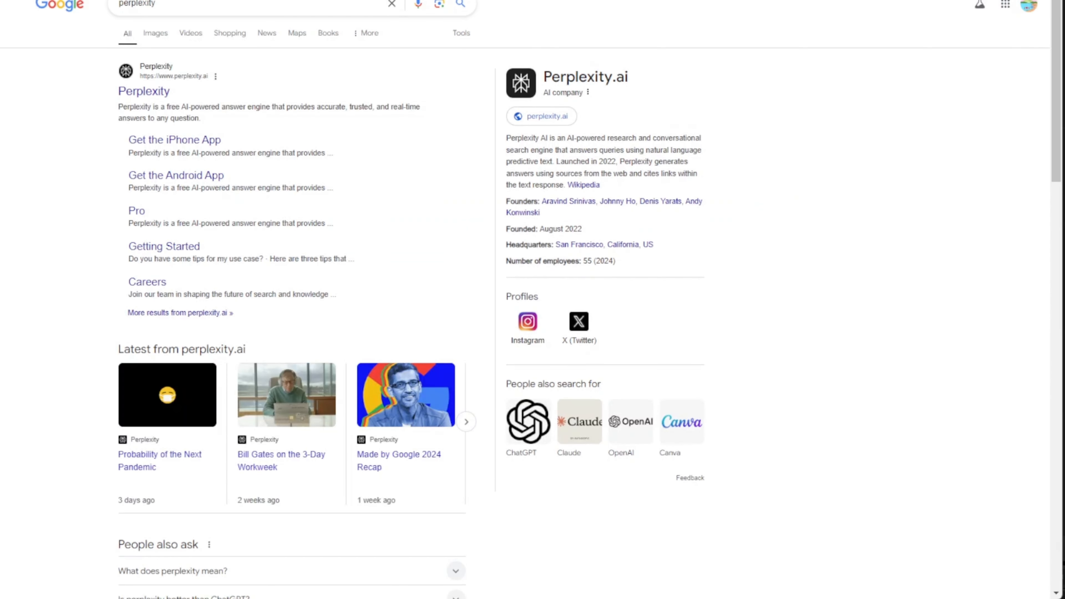
click(159, 94)
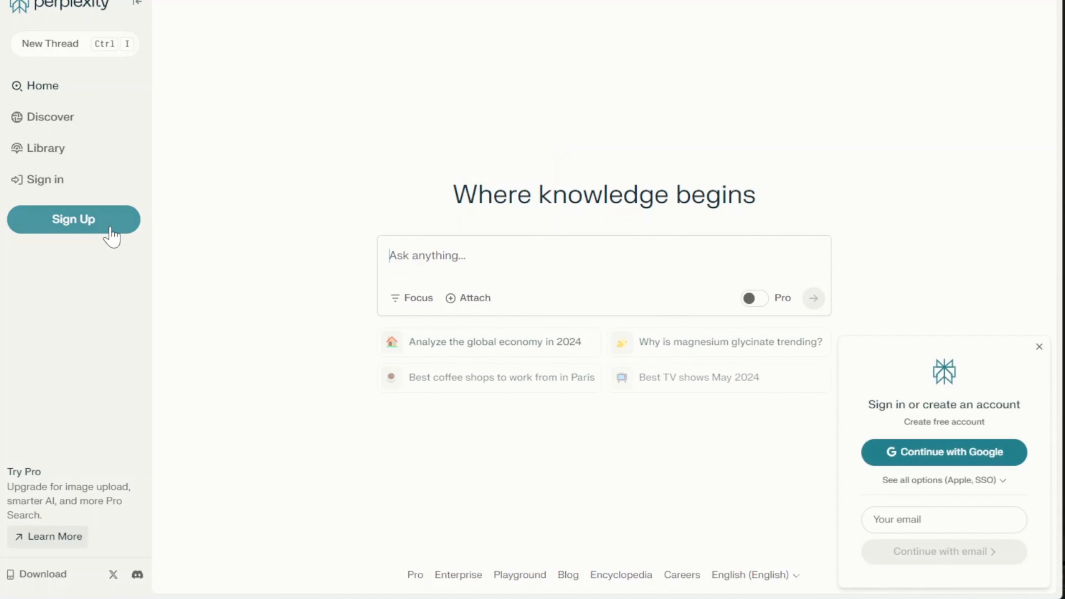
- Sign up for Perplexity with a Google account
click(79, 226)
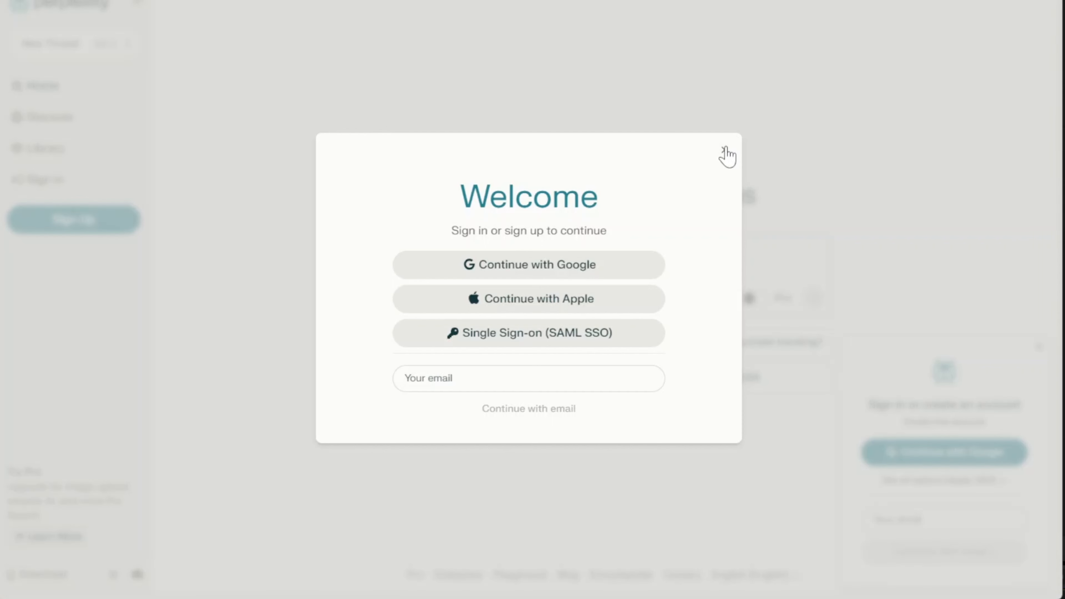
click(600, 268)
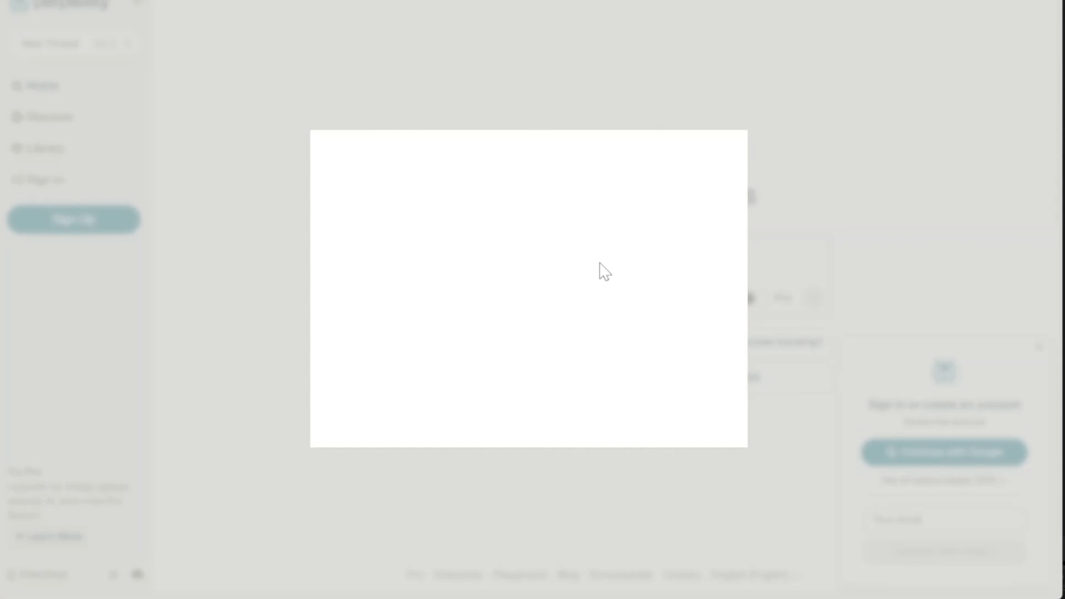
click(689, 251)
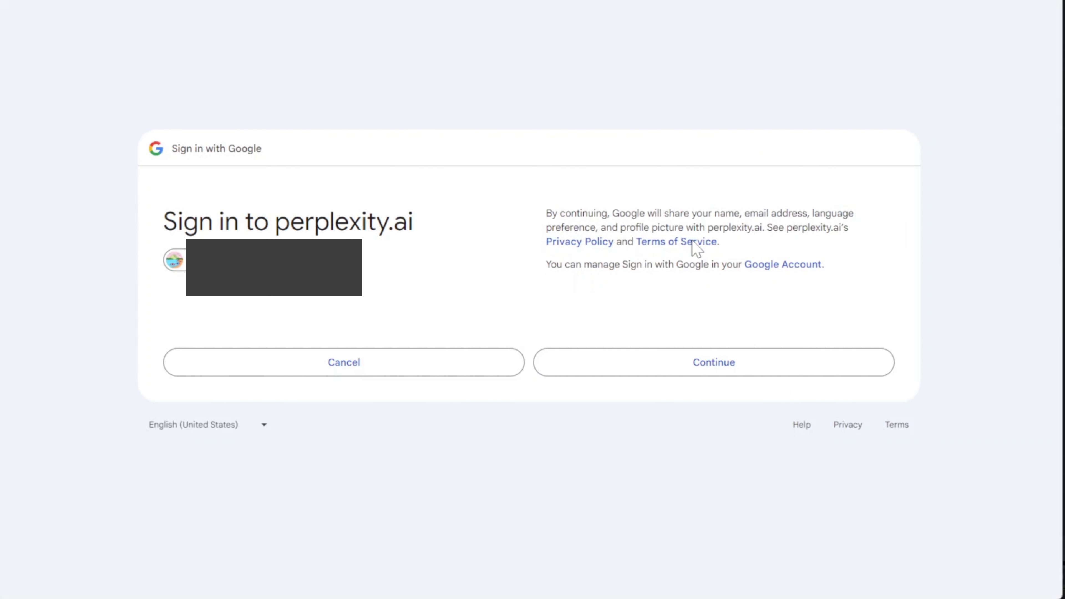
click(715, 360)
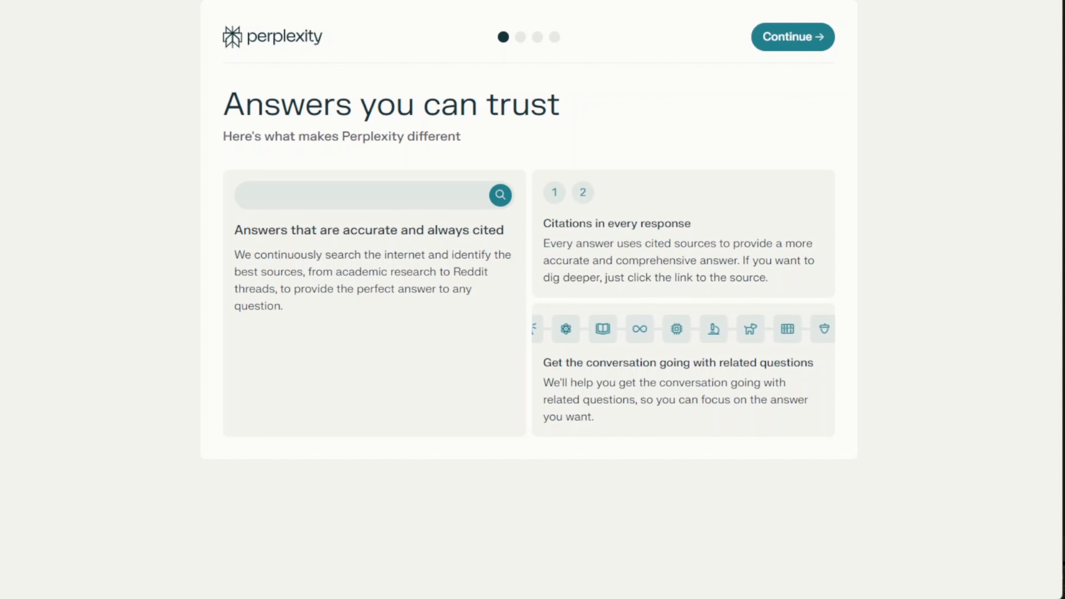
- Skip the onboarding pages, including the Pro offer, and open the account Settings page
click(792, 39)
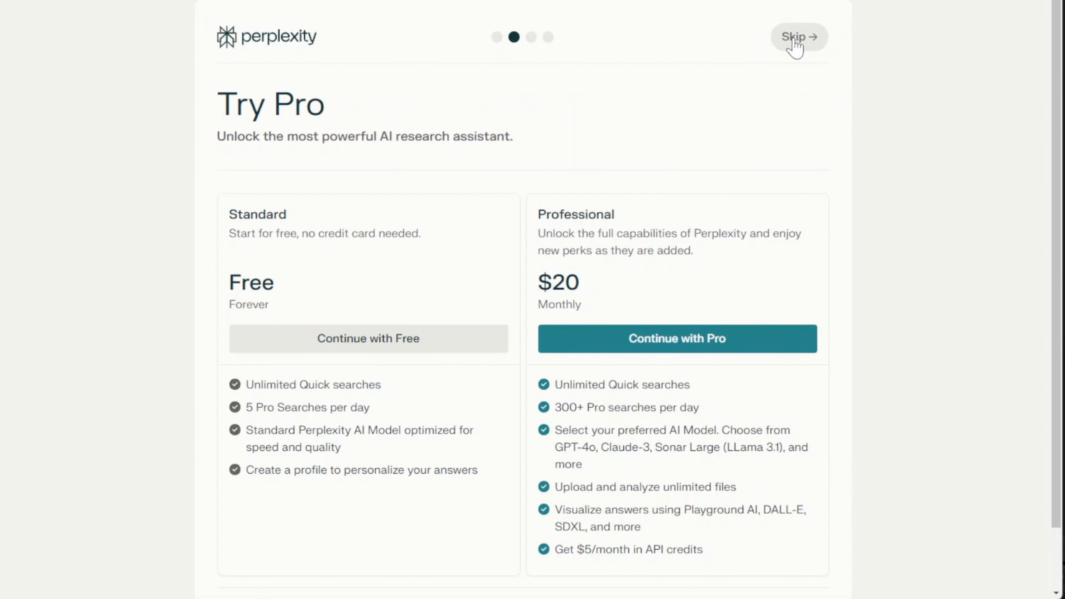
click(794, 40)
click(788, 40)
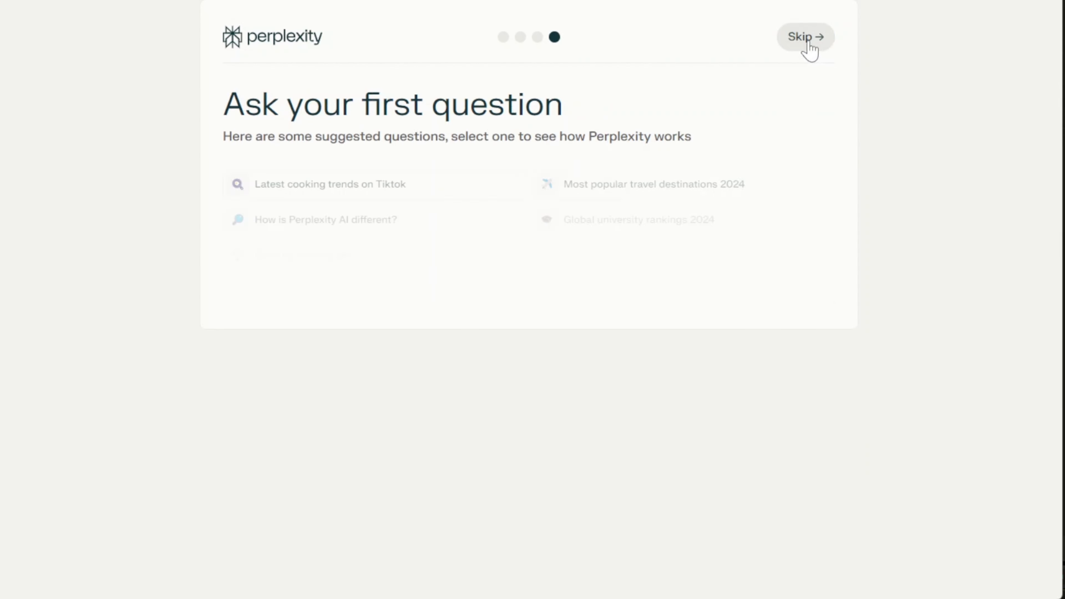
click(806, 42)
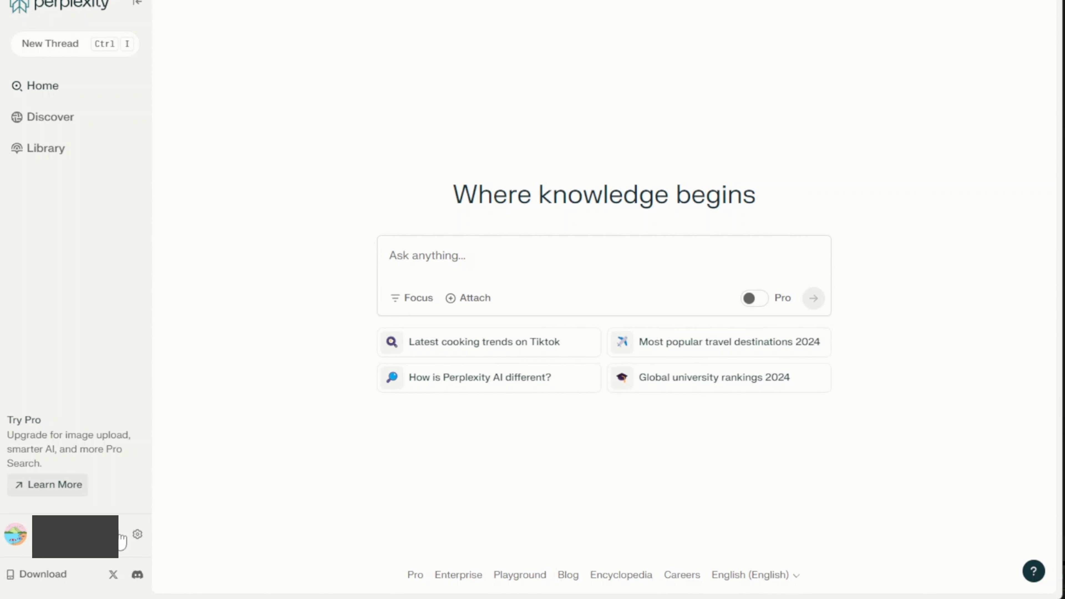
click(115, 548)
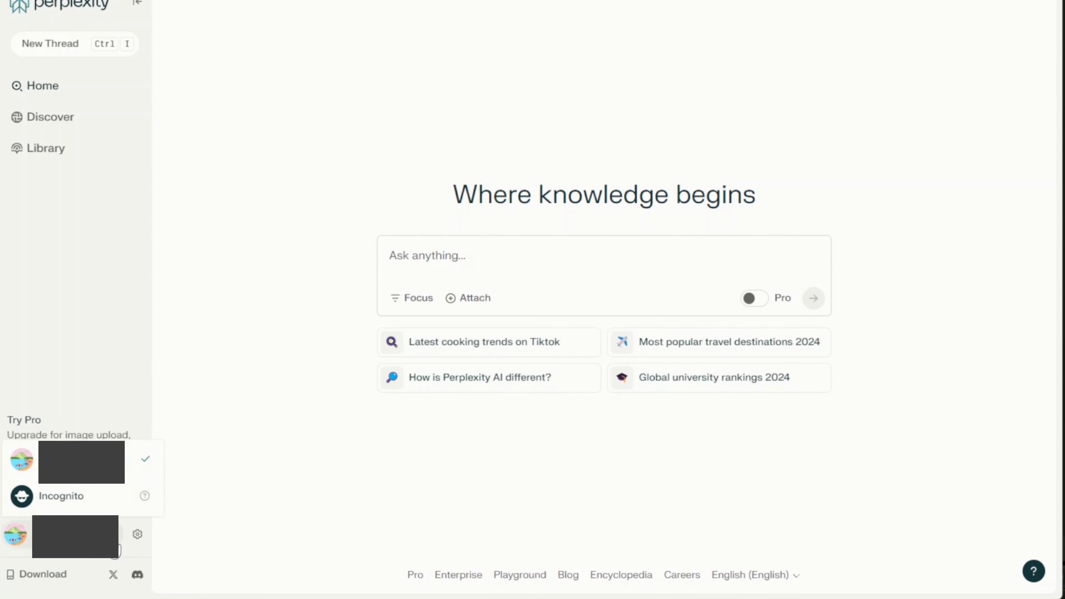
click(221, 490)
click(137, 539)
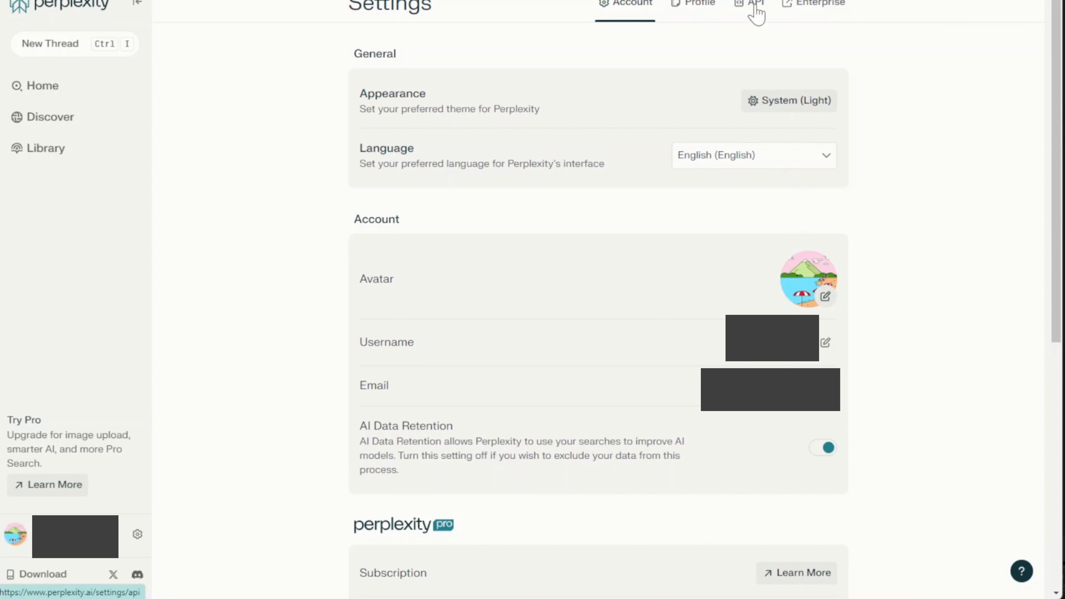
- Open Perplexity's API settings showing $4.84 credits, dismiss the payment form, and copy the API key
click(752, 11)
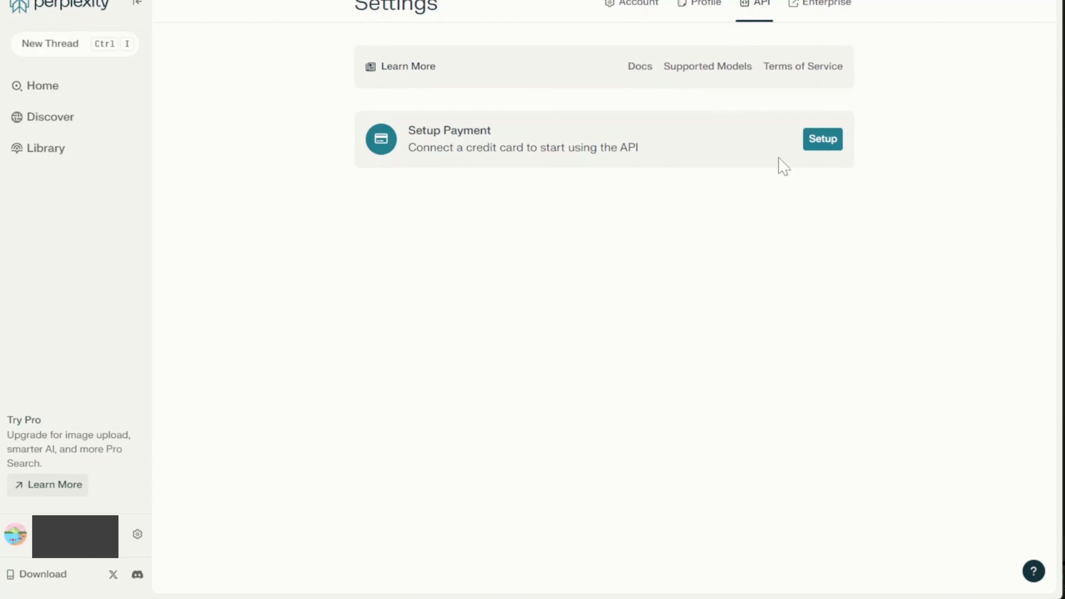
click(822, 145)
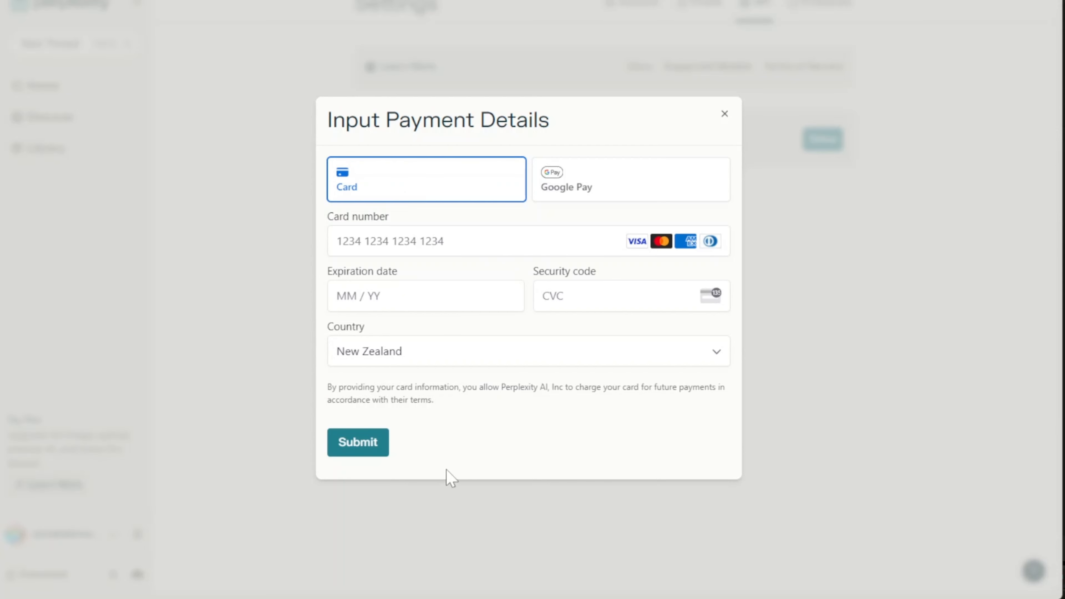
click(725, 114)
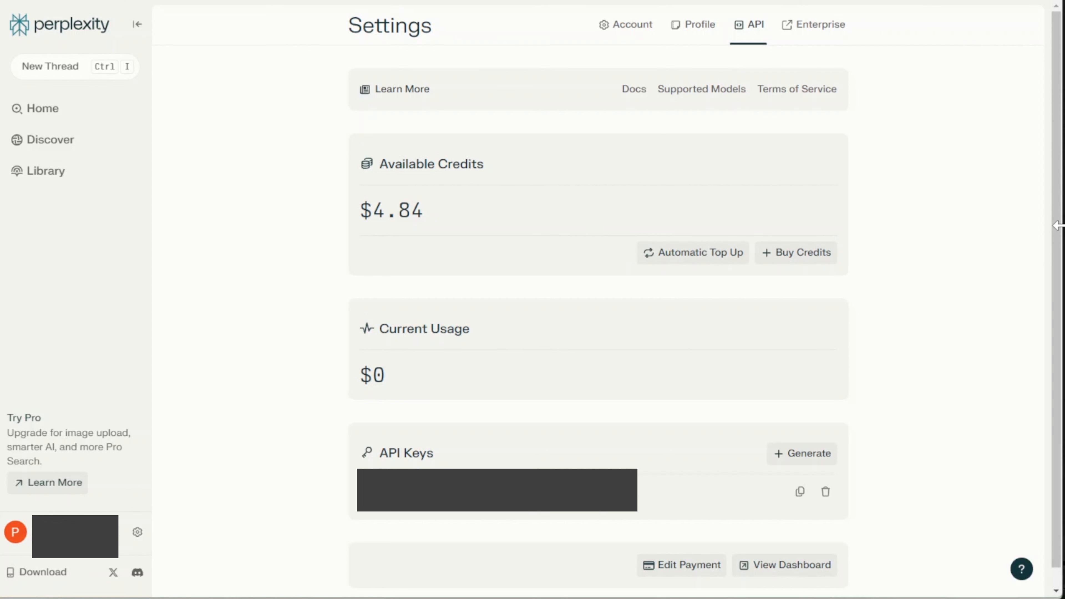
drag(1062, 226, 1064, 226)
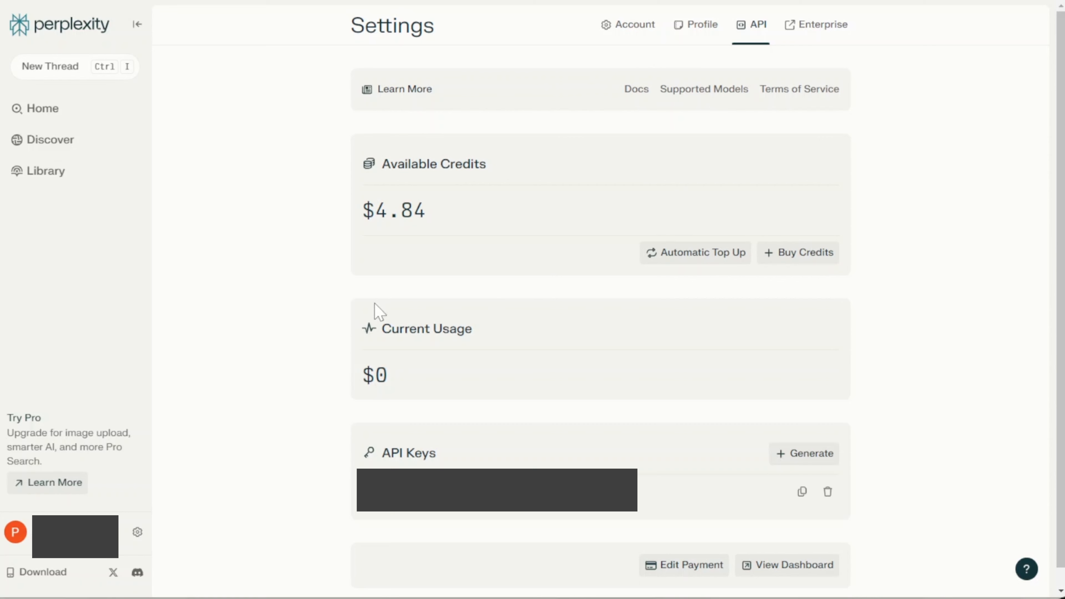
scroll(374, 307, down, 1)
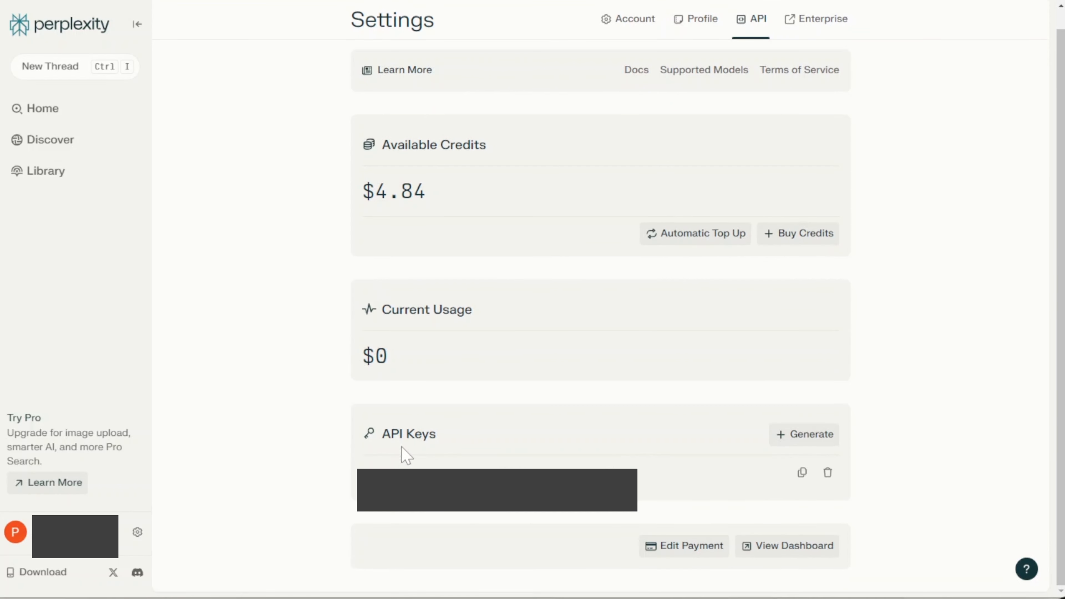
drag(380, 435, 461, 444)
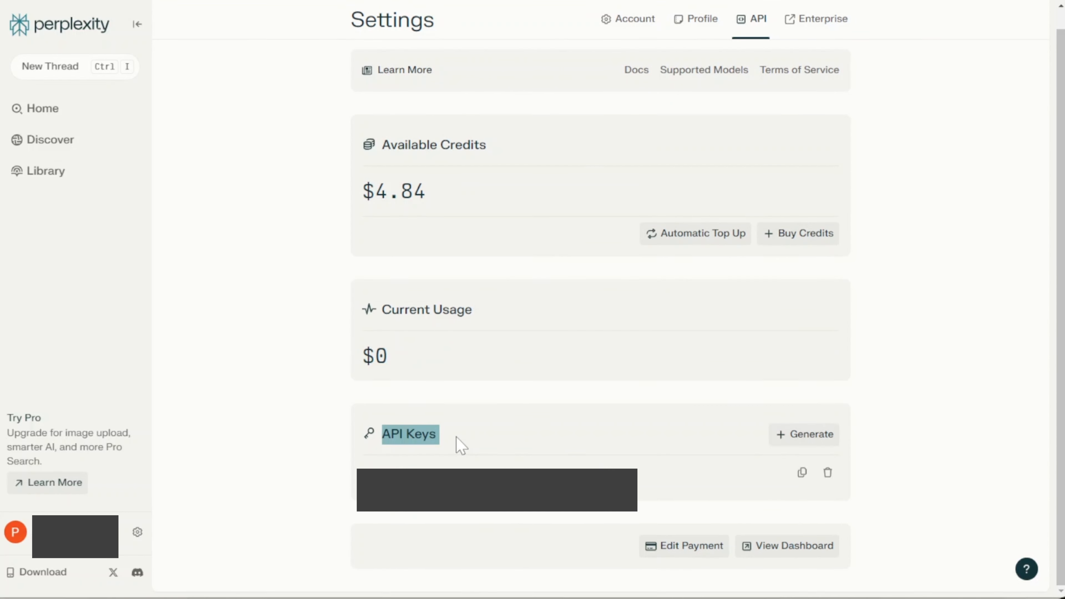
click(801, 472)
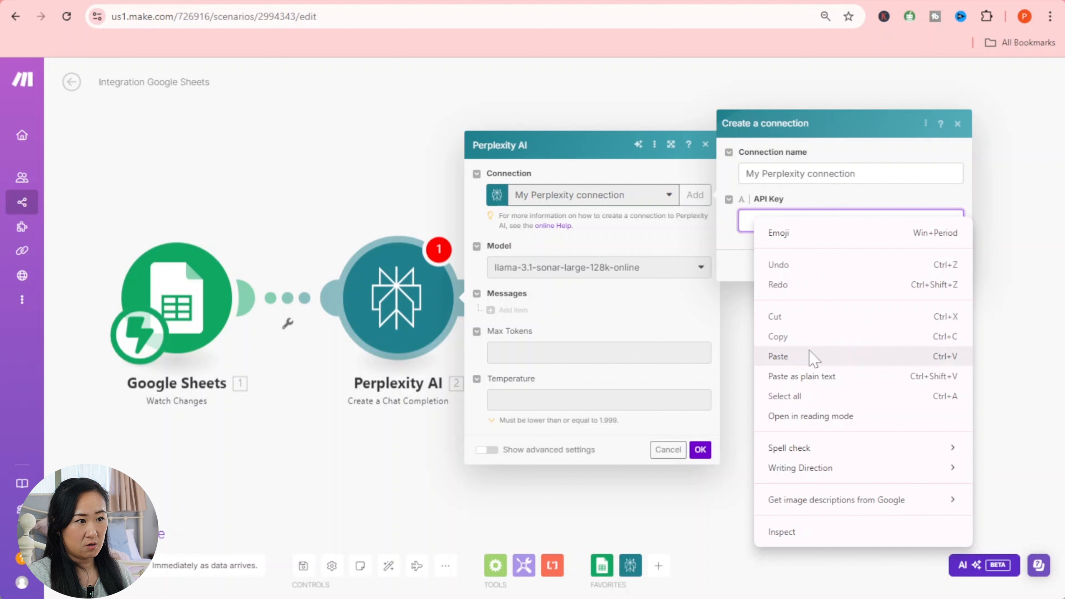
- Save the Perplexity connection with the API key, choose mixtral-8x7b-instruct, and add a message item
click(813, 358)
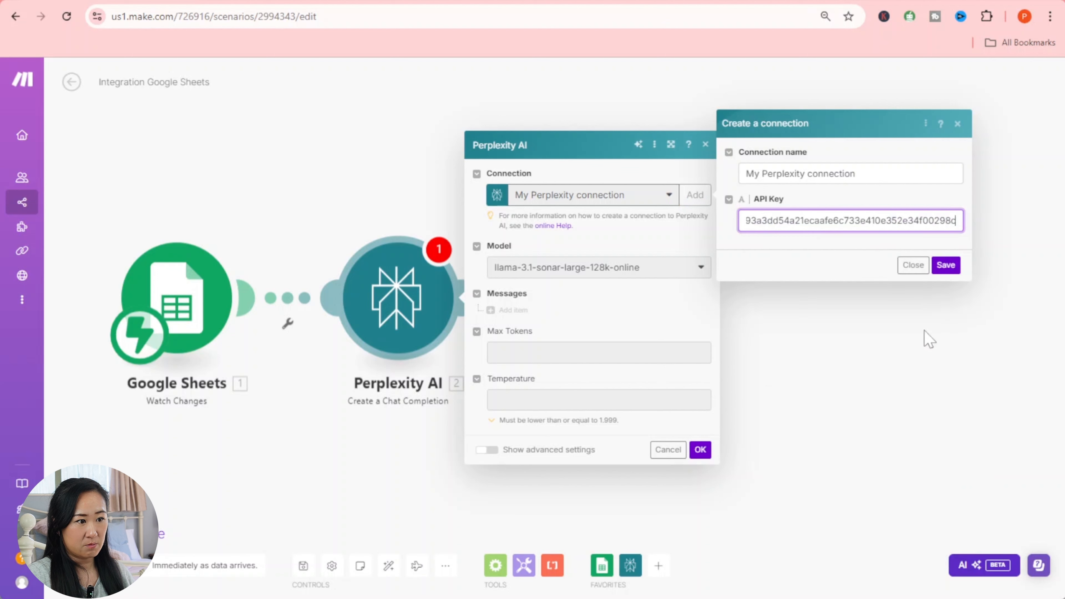
click(945, 268)
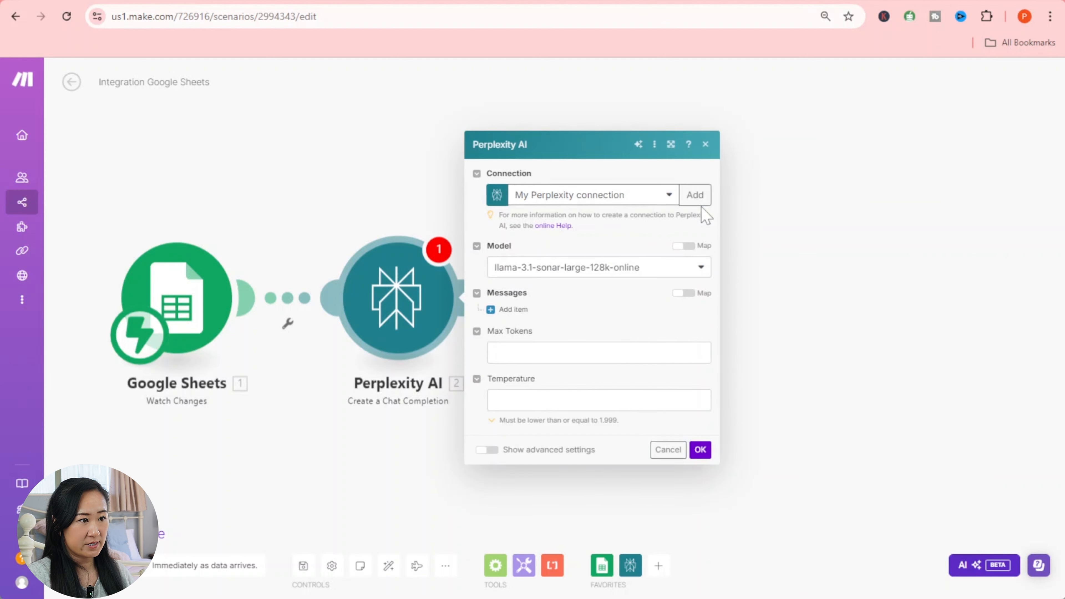
click(663, 273)
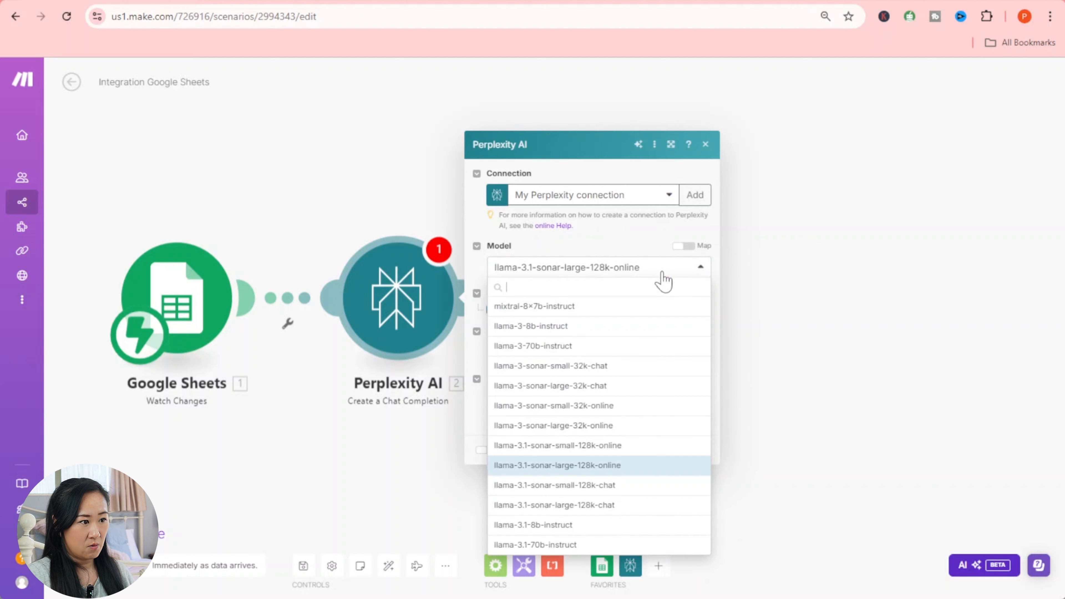
click(620, 313)
click(508, 309)
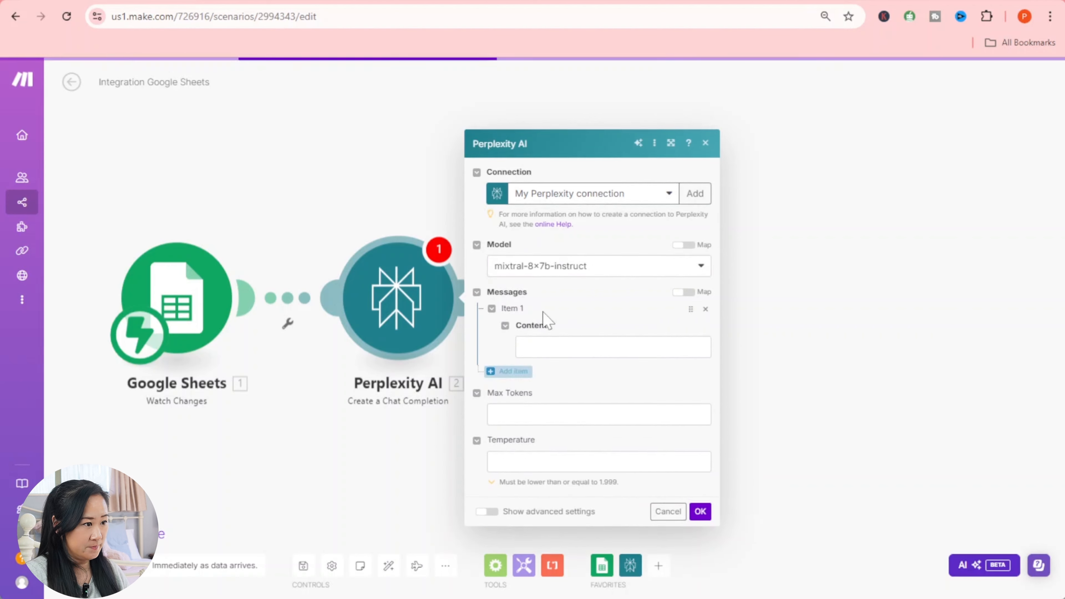
click(540, 279)
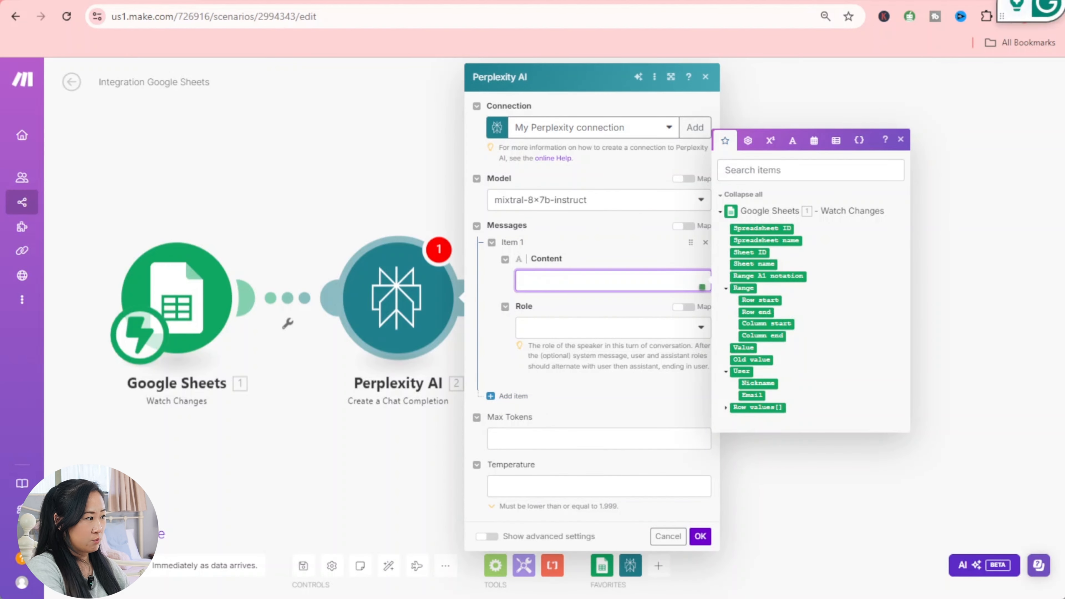
- Enter 'summarize this article:' as the message content and bring up the mapping panel
text(summari)
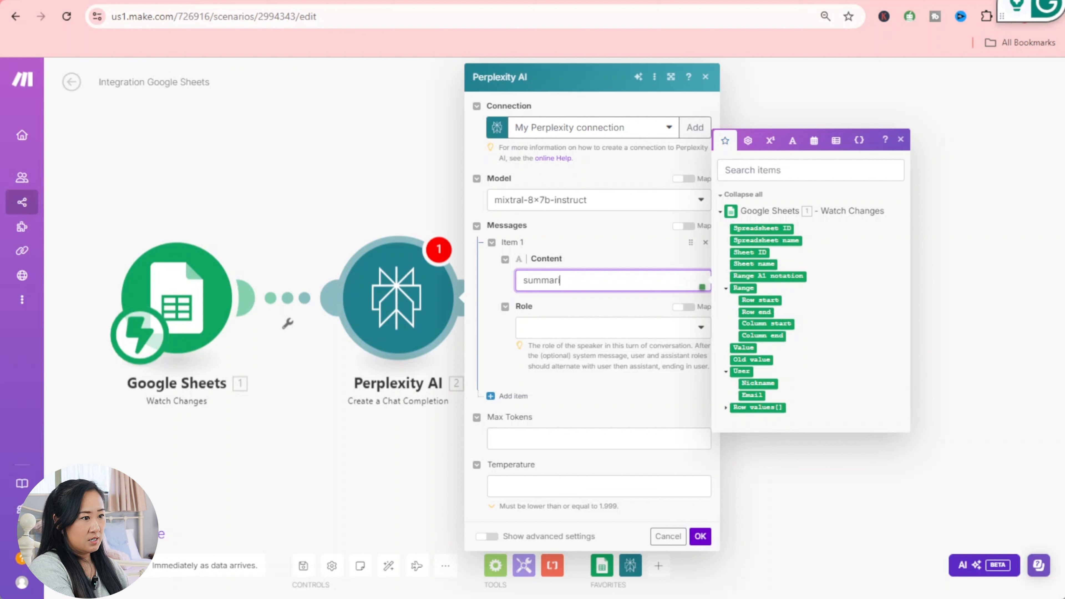
text(ze)
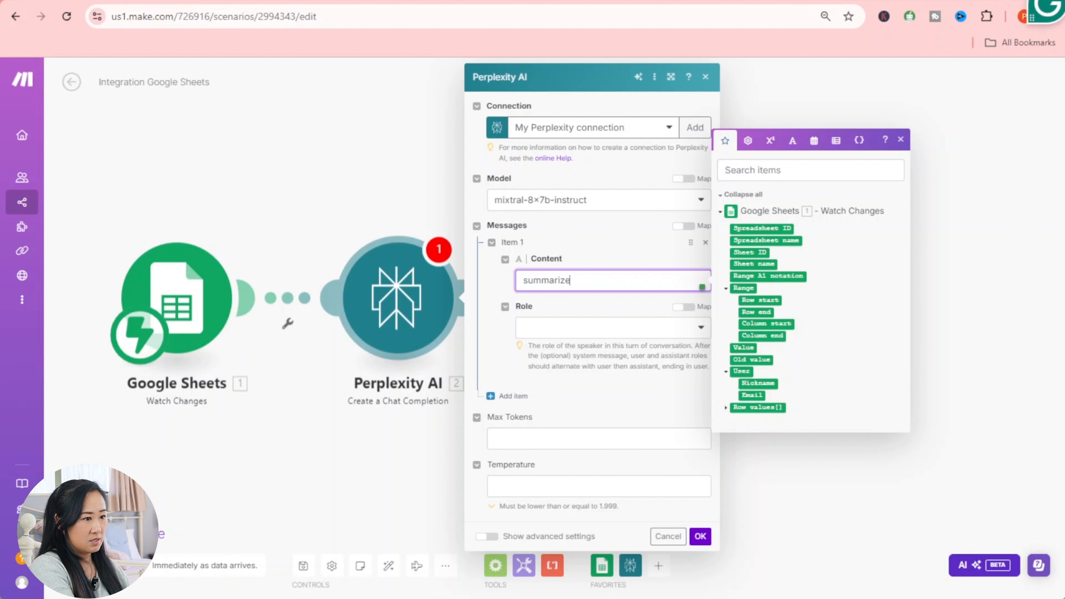
text( this ar)
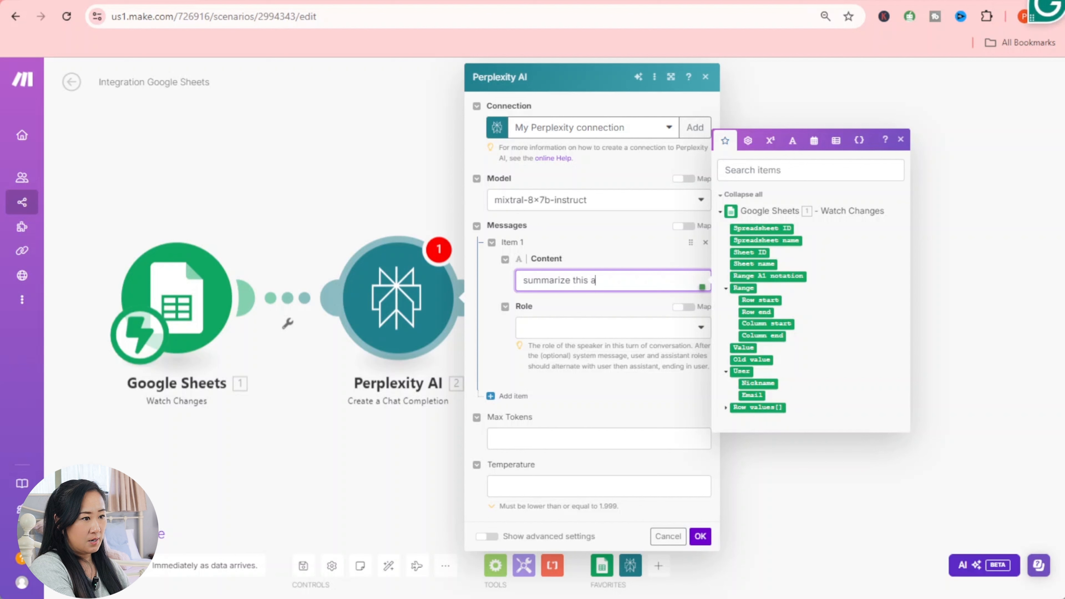
text(ticle:)
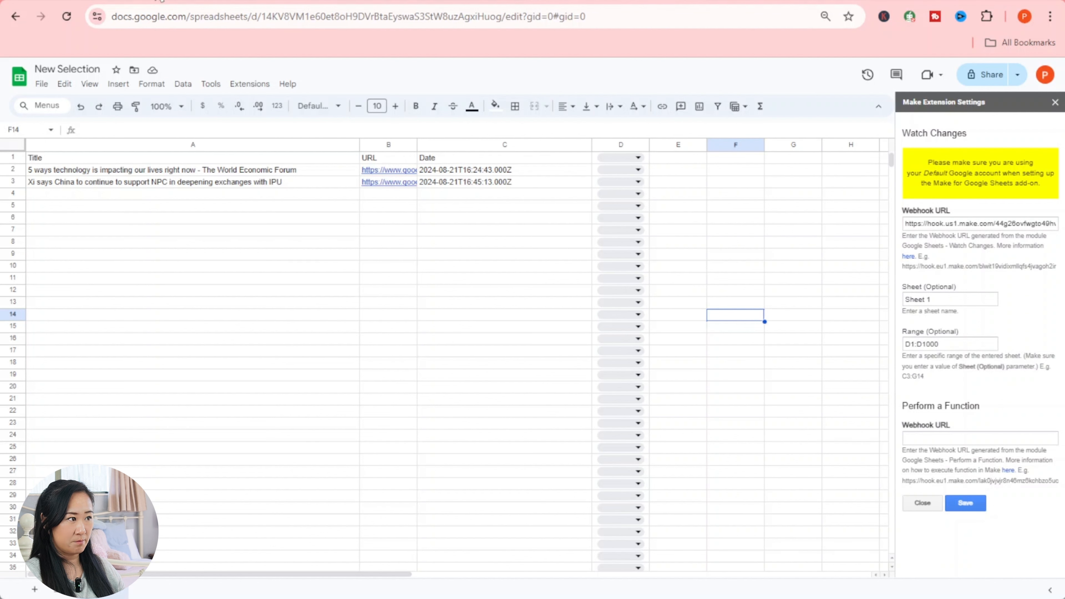
click(158, 1)
click(671, 280)
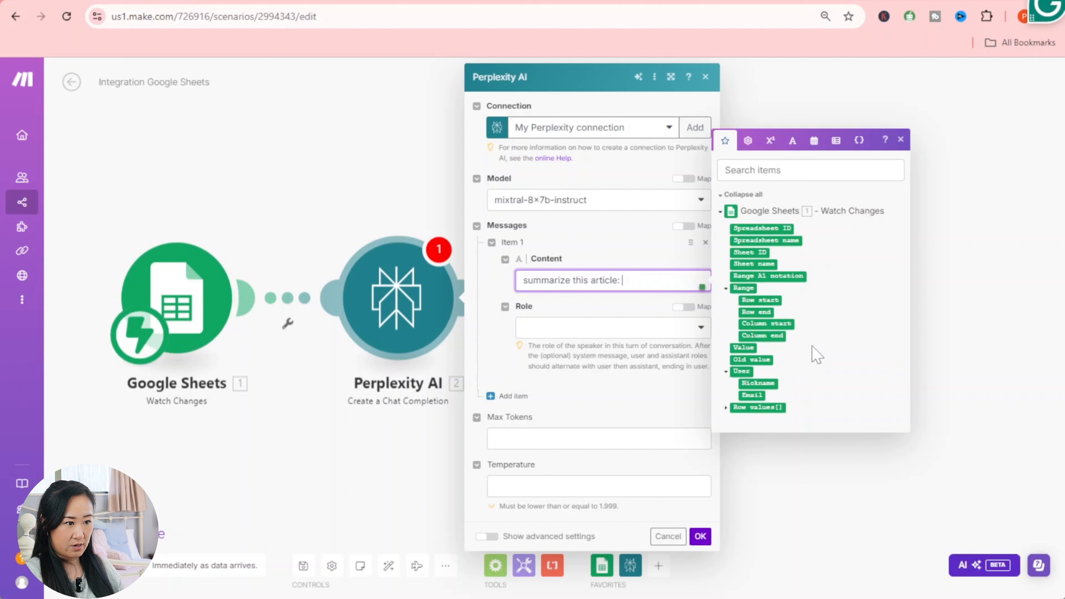
- Append the sheet row's column B to the prompt, set the role to User, and save the module
click(726, 371)
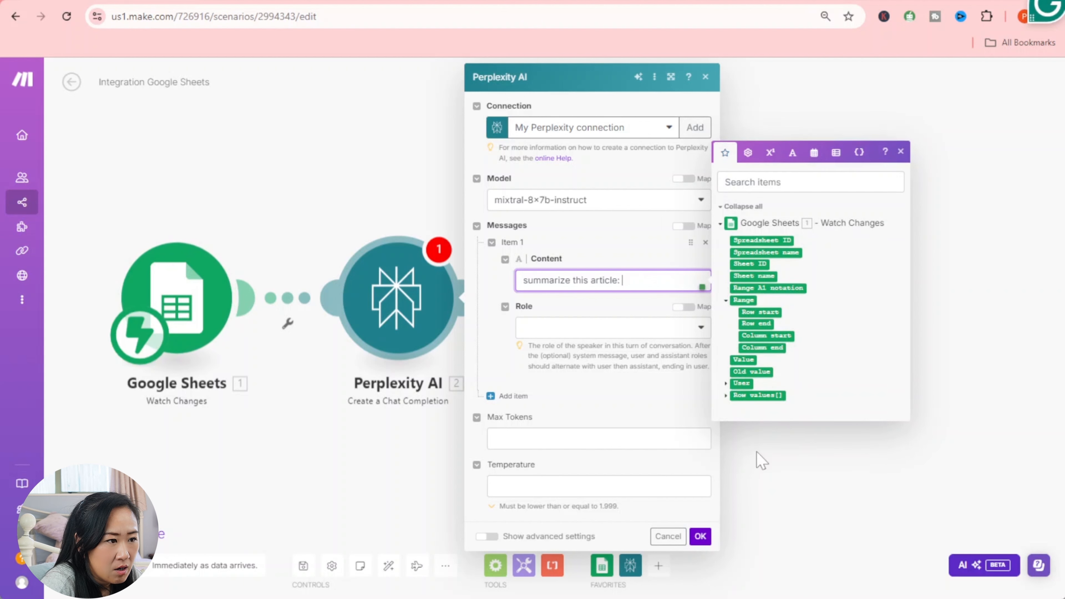
click(726, 383)
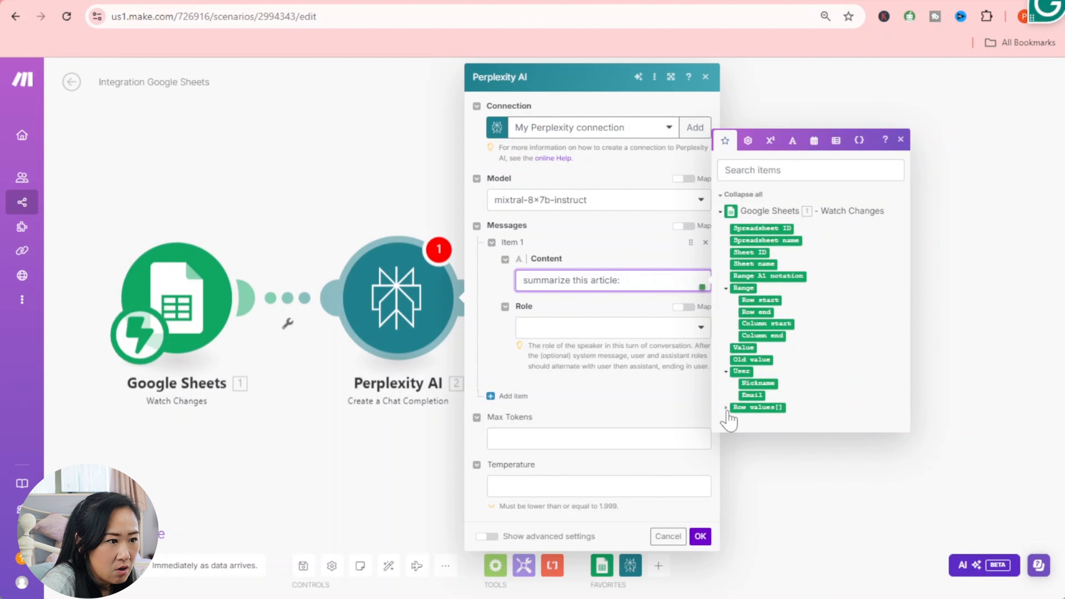
click(726, 411)
click(744, 366)
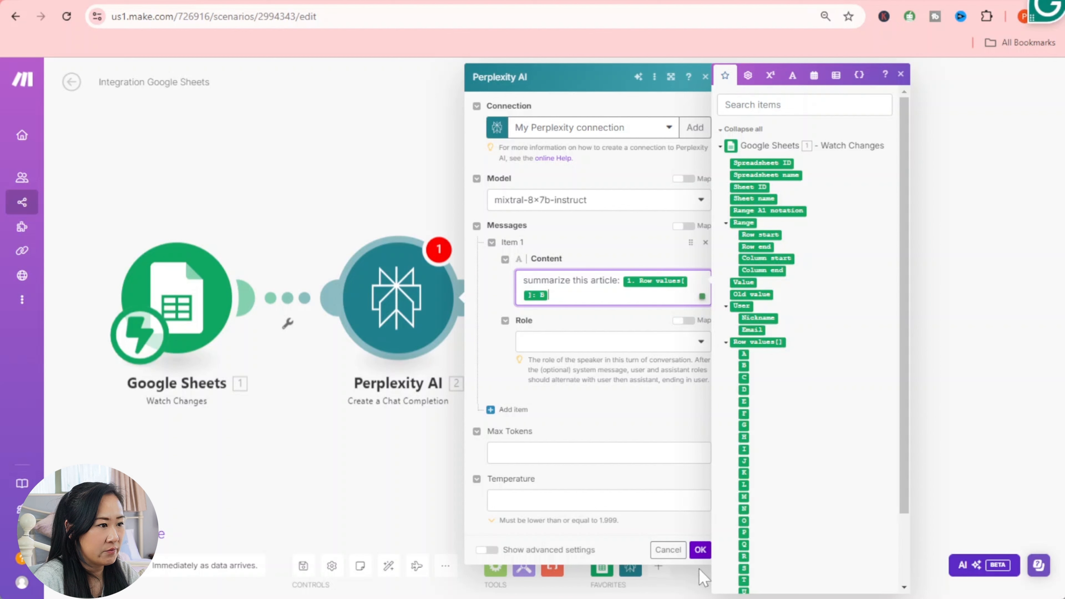
click(700, 549)
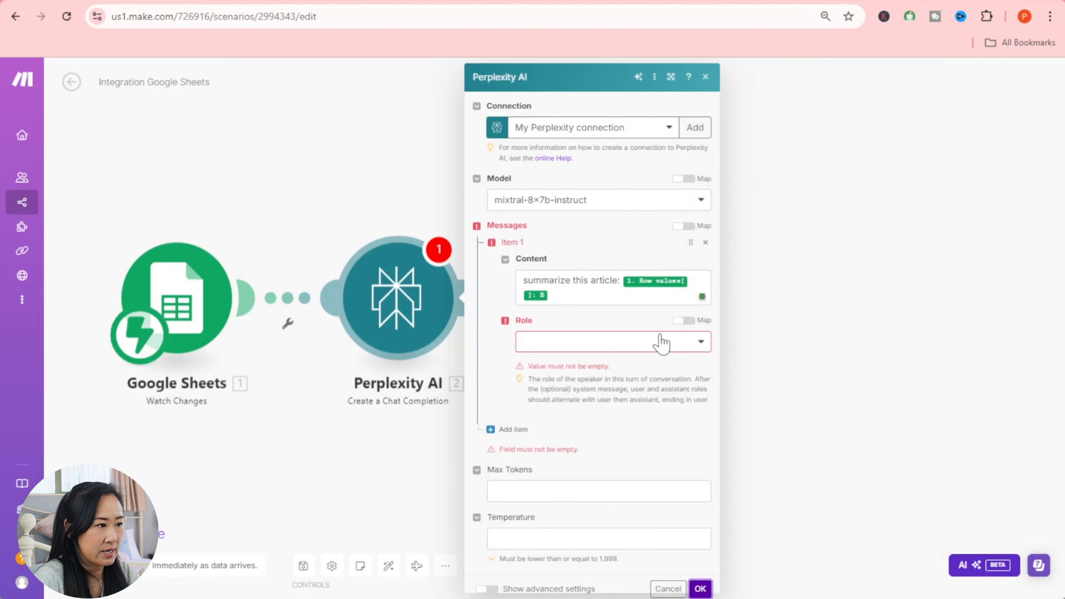
click(633, 351)
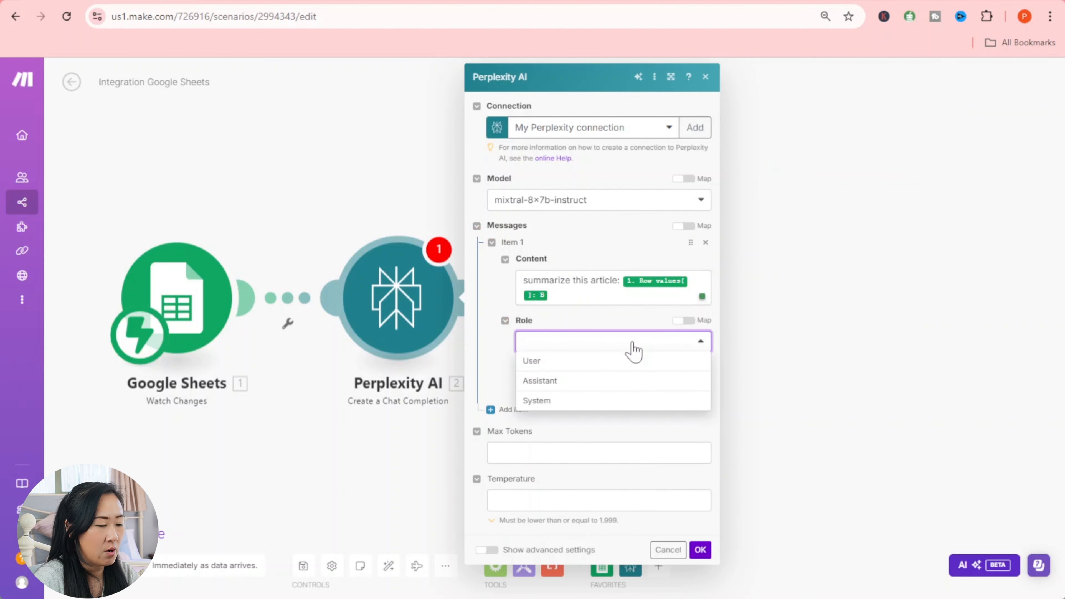
click(615, 362)
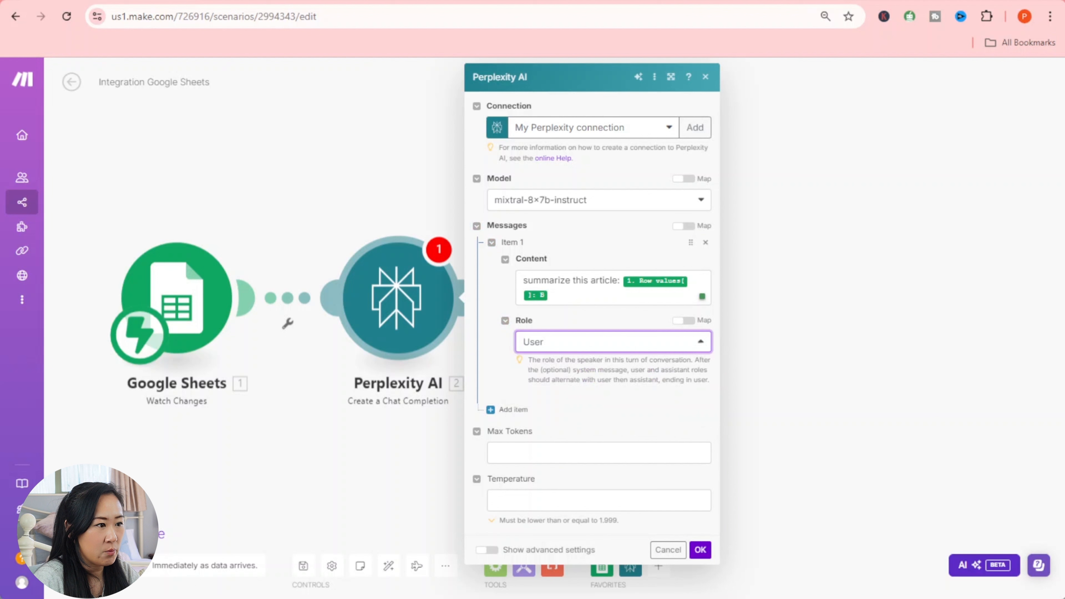
click(700, 550)
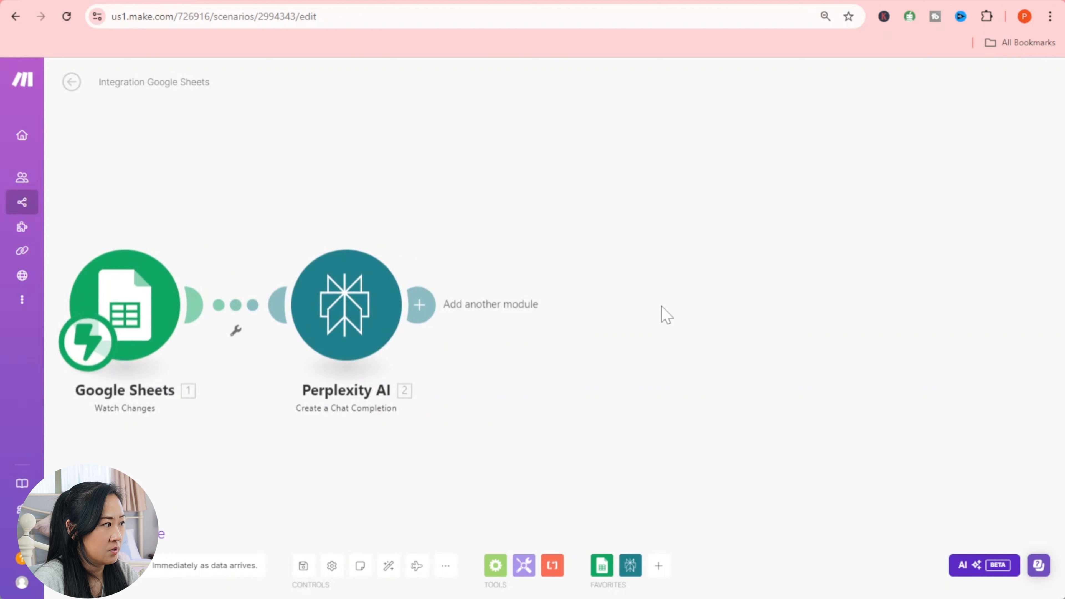
- Add a Flow Control Router after Perplexity AI, creating two empty branches
click(454, 310)
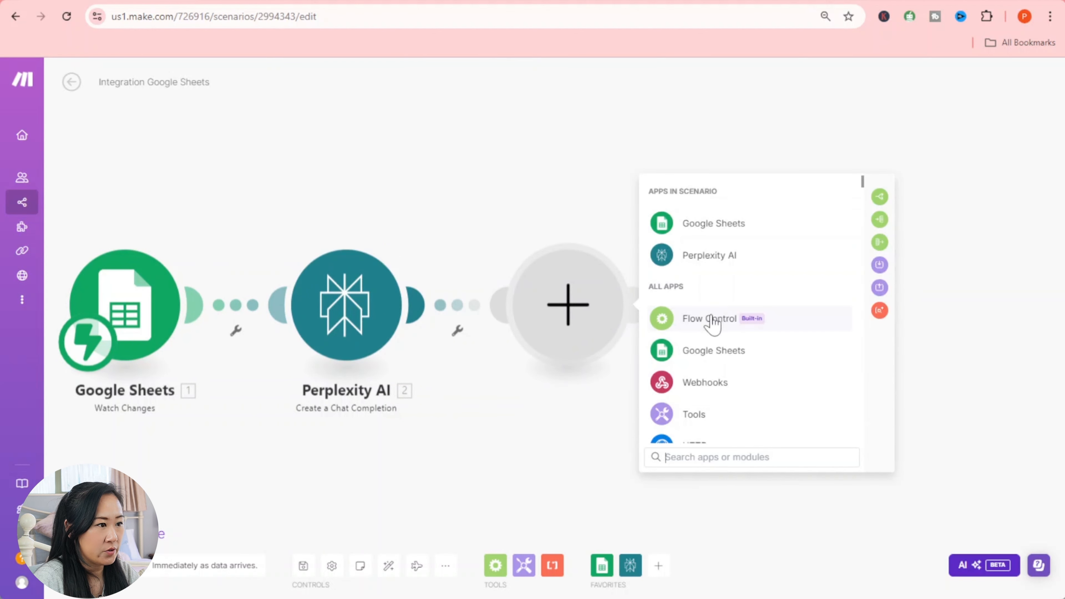
click(693, 329)
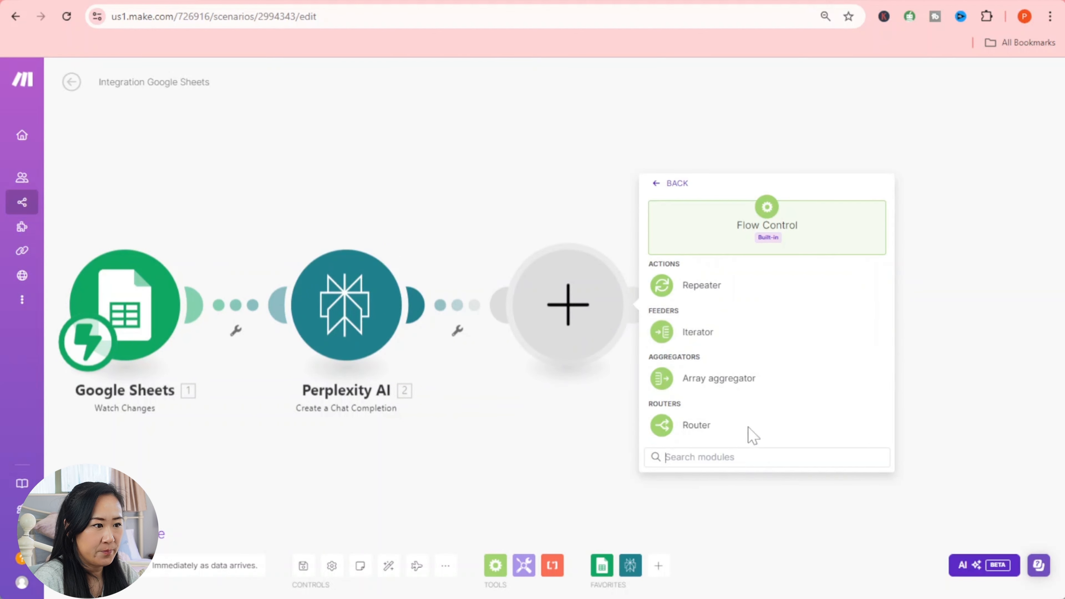
click(708, 428)
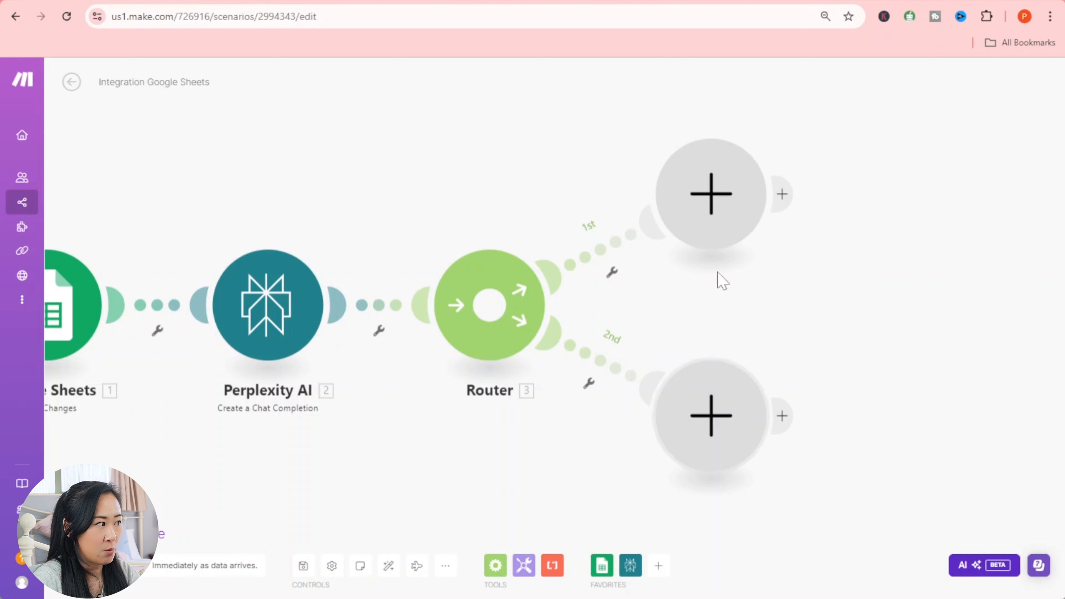
- Search 'chat' and place OpenAI's Message an Assistant module on the Router's first branch
click(755, 186)
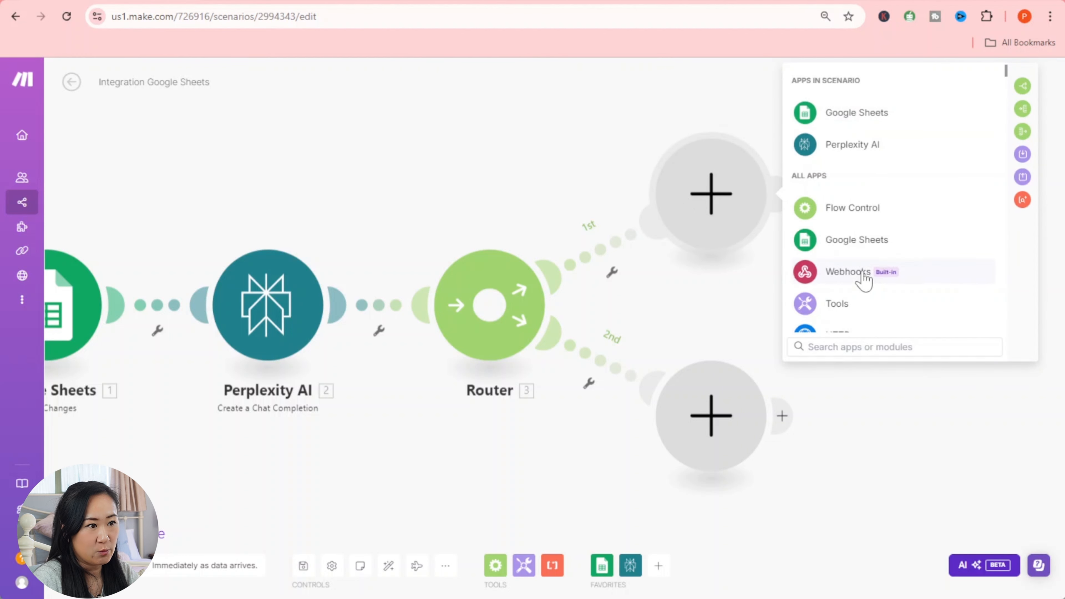
scroll(854, 319, down, 5)
text(chat)
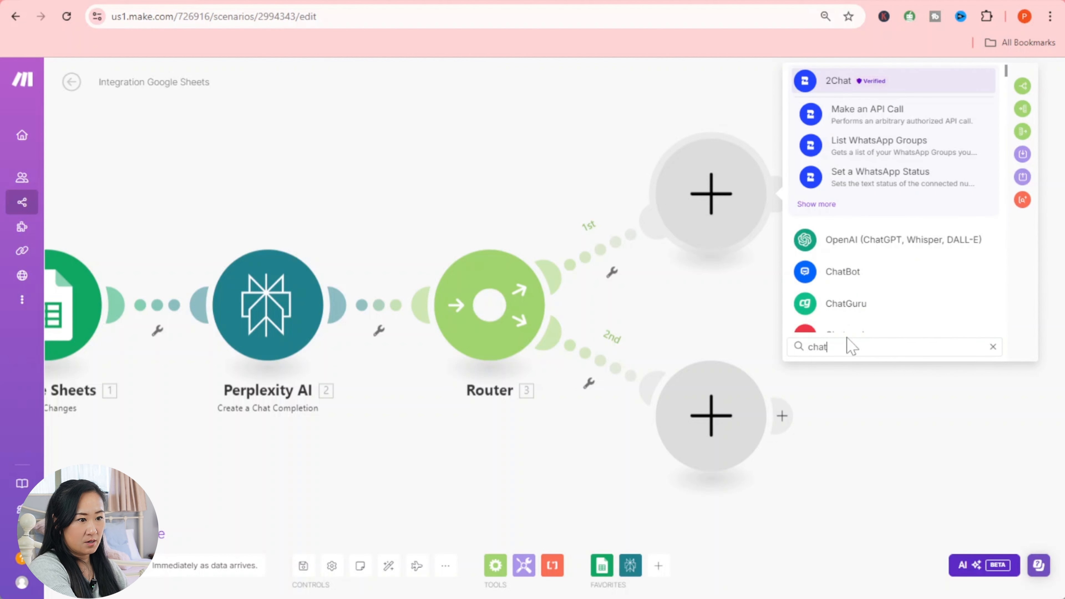
click(890, 252)
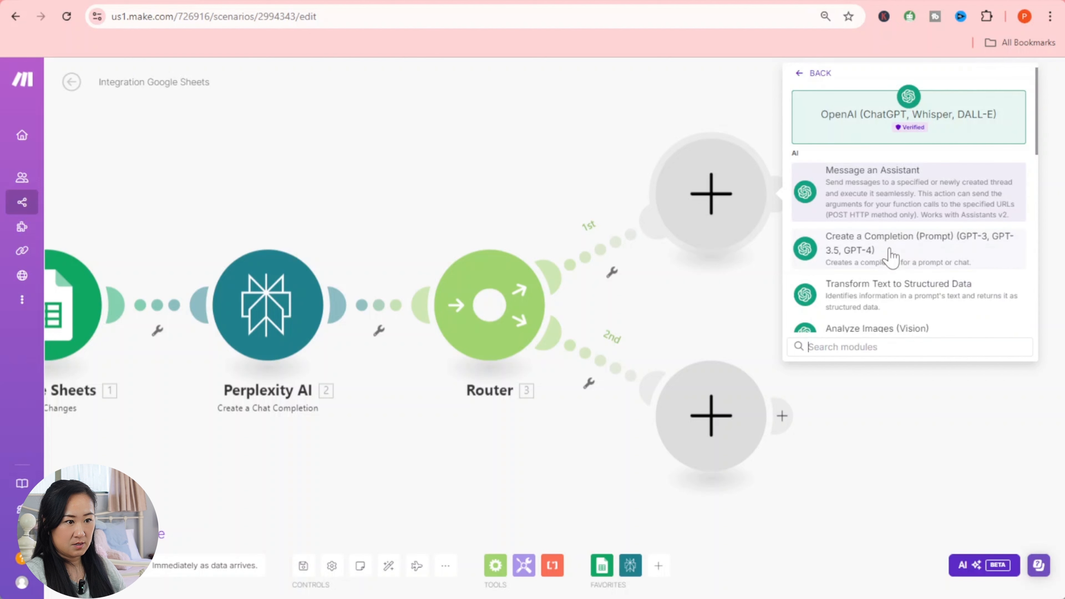
click(899, 195)
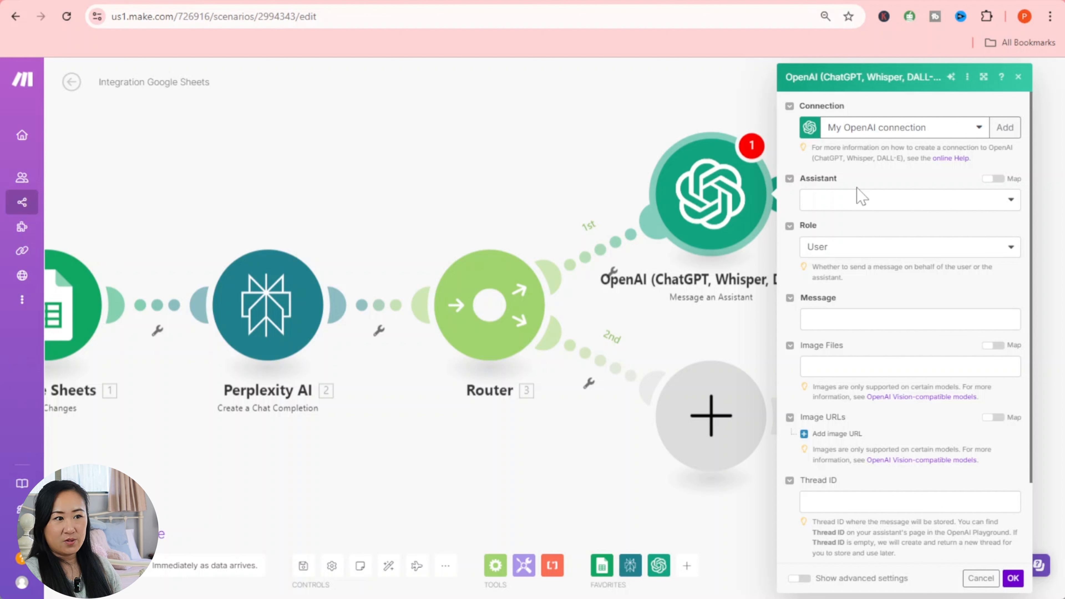
- Open the AI automations community's skool.com About page in a new tab
click(702, 0)
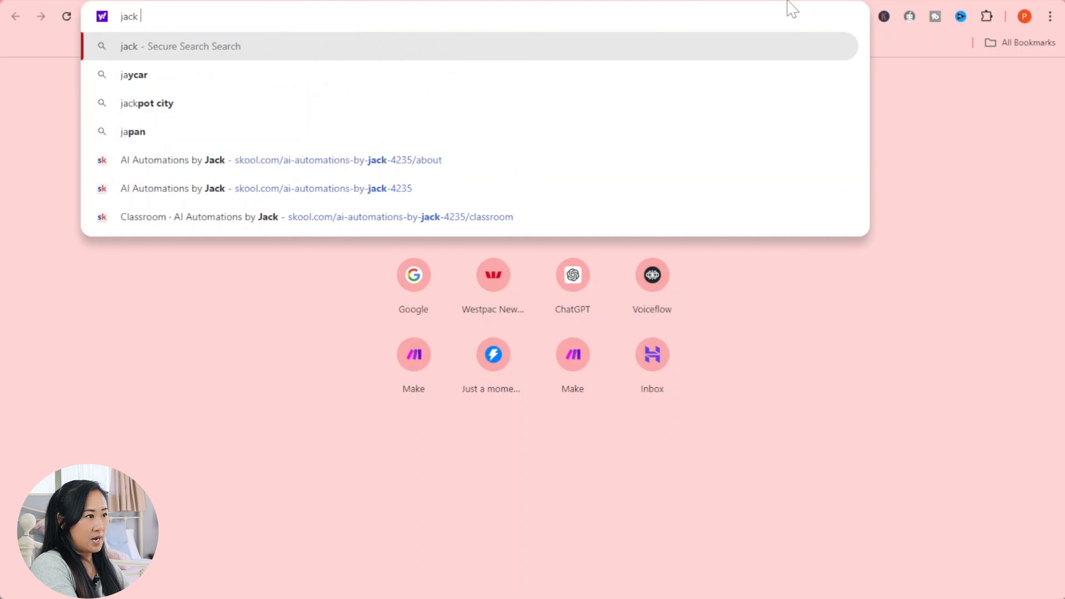
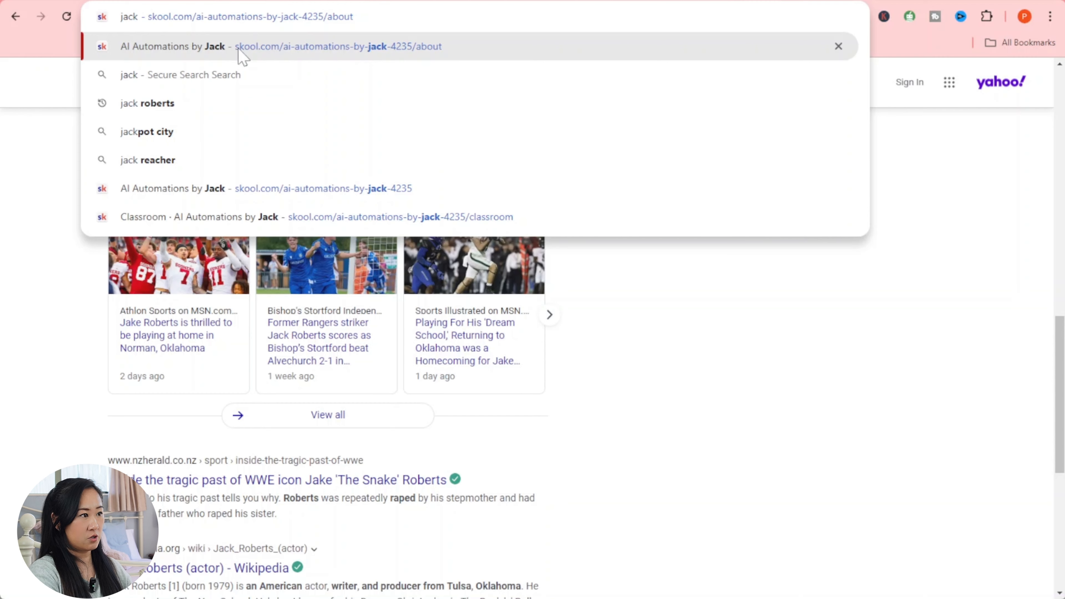
click(238, 48)
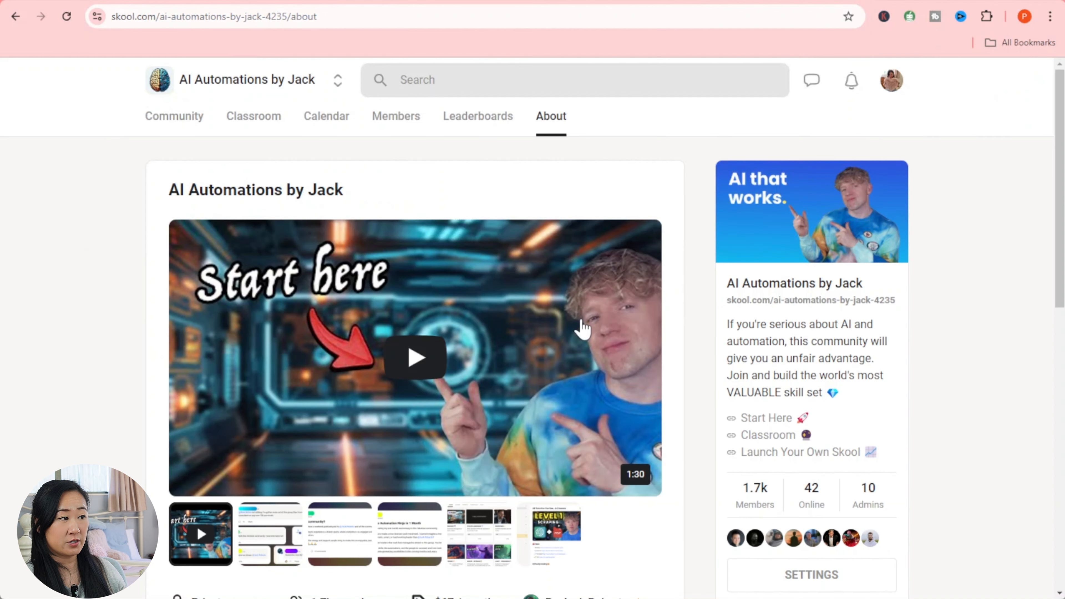
scroll(575, 327, down, 5)
scroll(316, 447, up, 5)
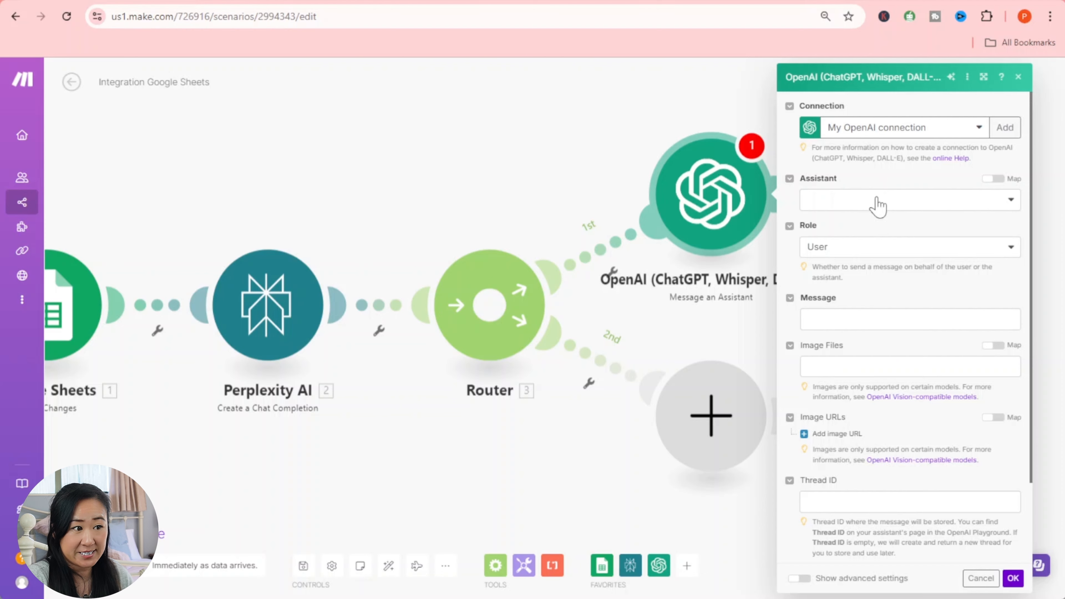
- Open the OpenAI Platform in a new tab and log in with a Google account
click(887, 1)
text(cha)
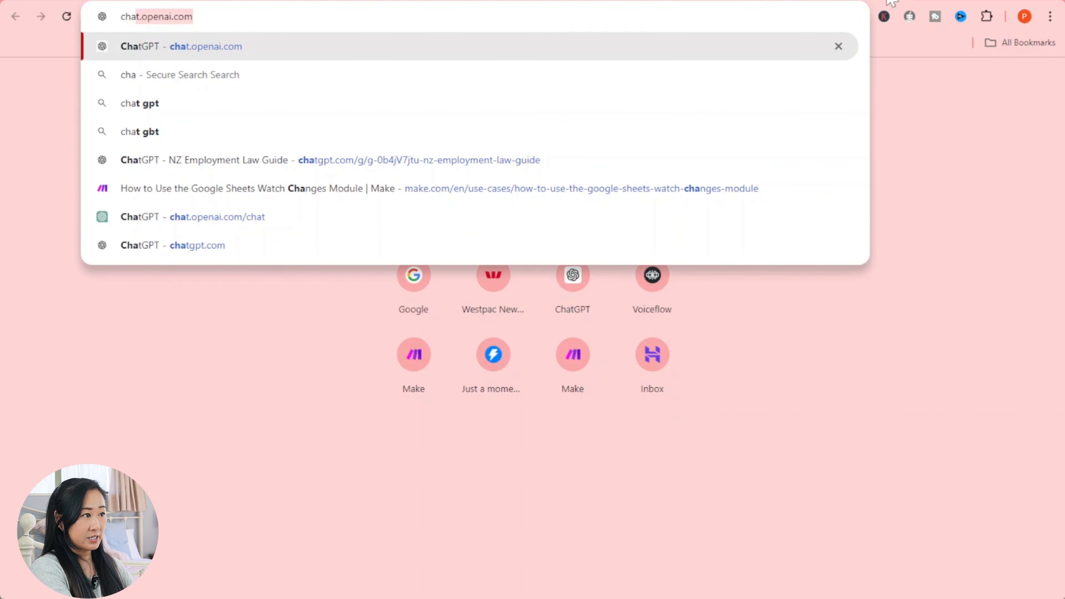
key(Return)
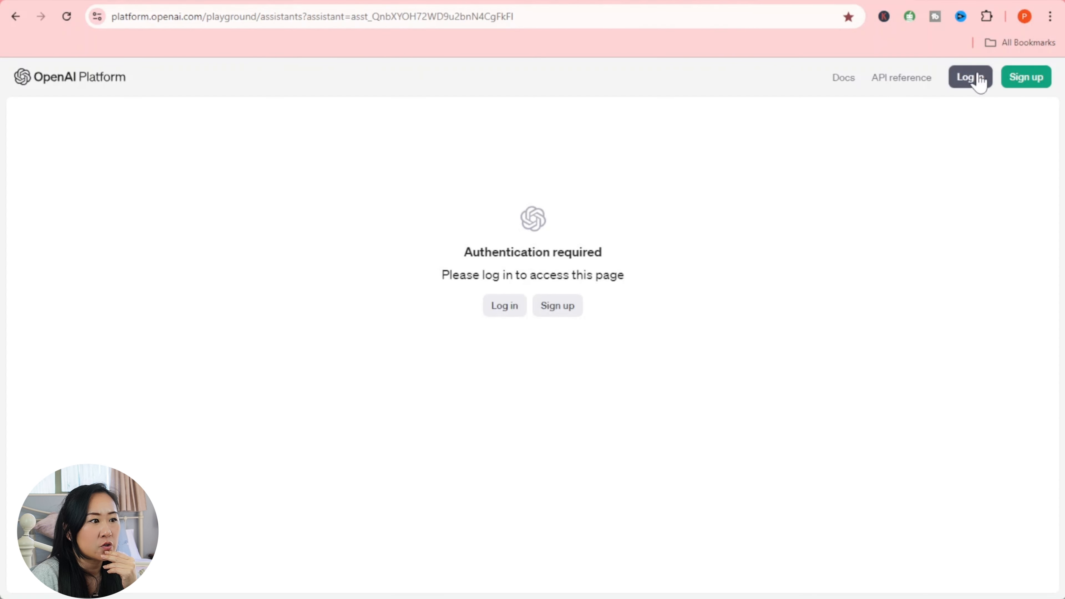
click(975, 78)
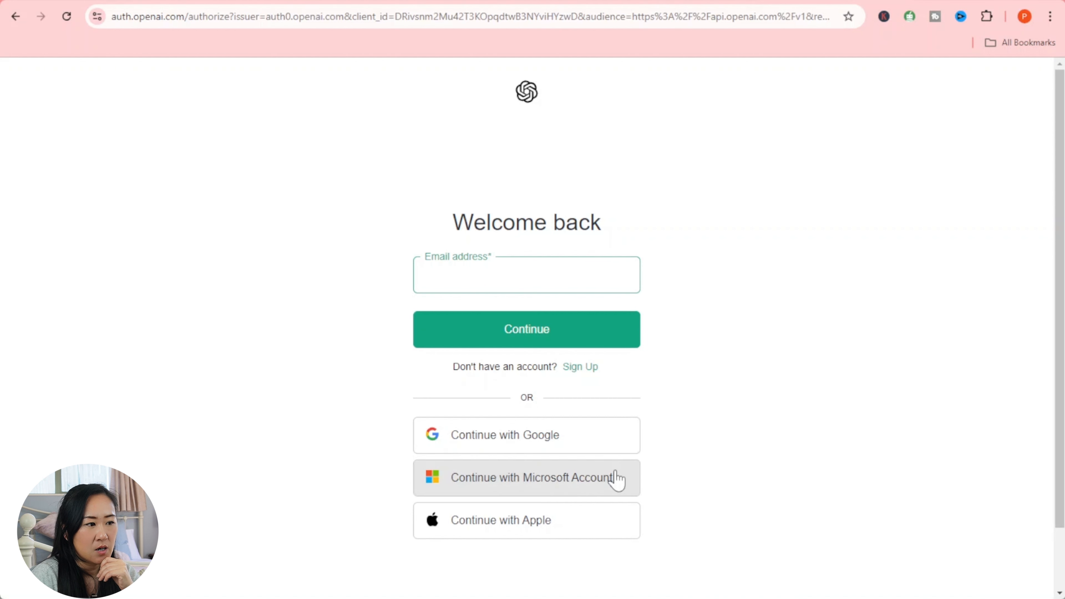
click(608, 443)
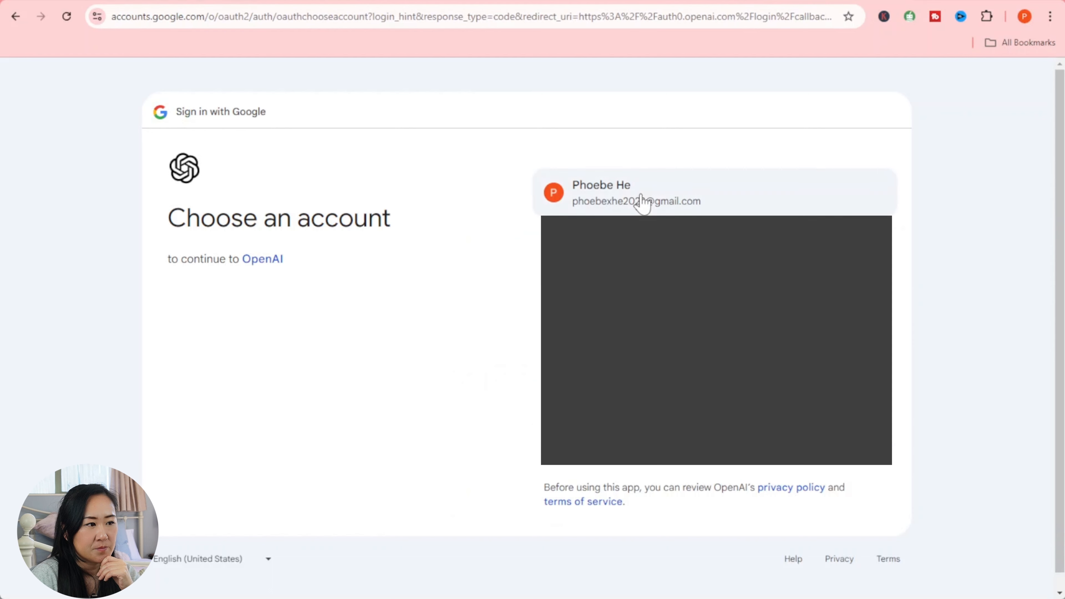
click(643, 201)
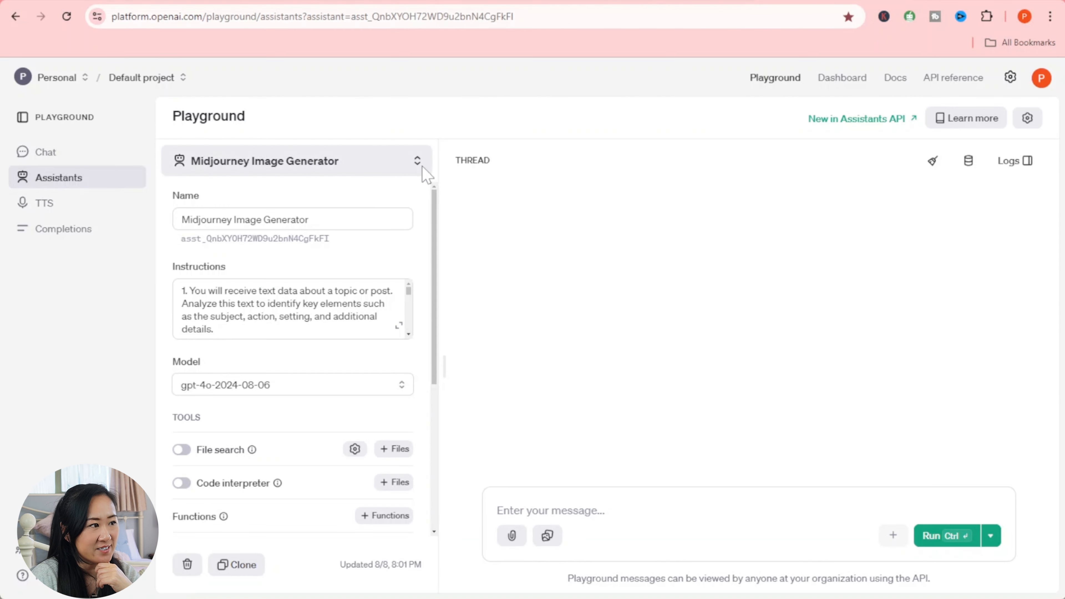
- Load the Facebook Post Generator assistant in the Playground and review its instructions
click(421, 167)
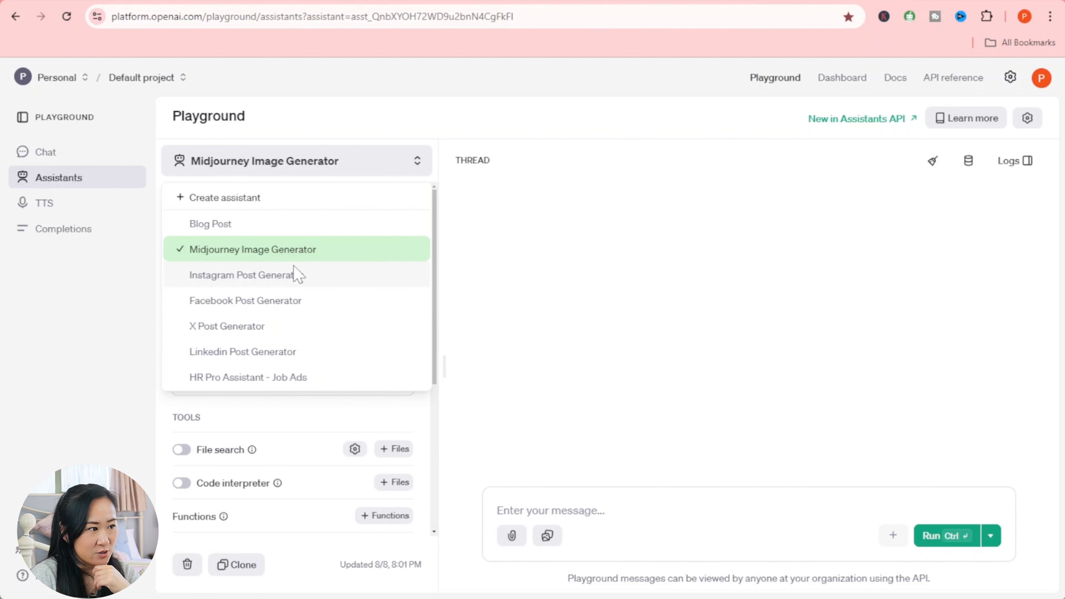
click(278, 306)
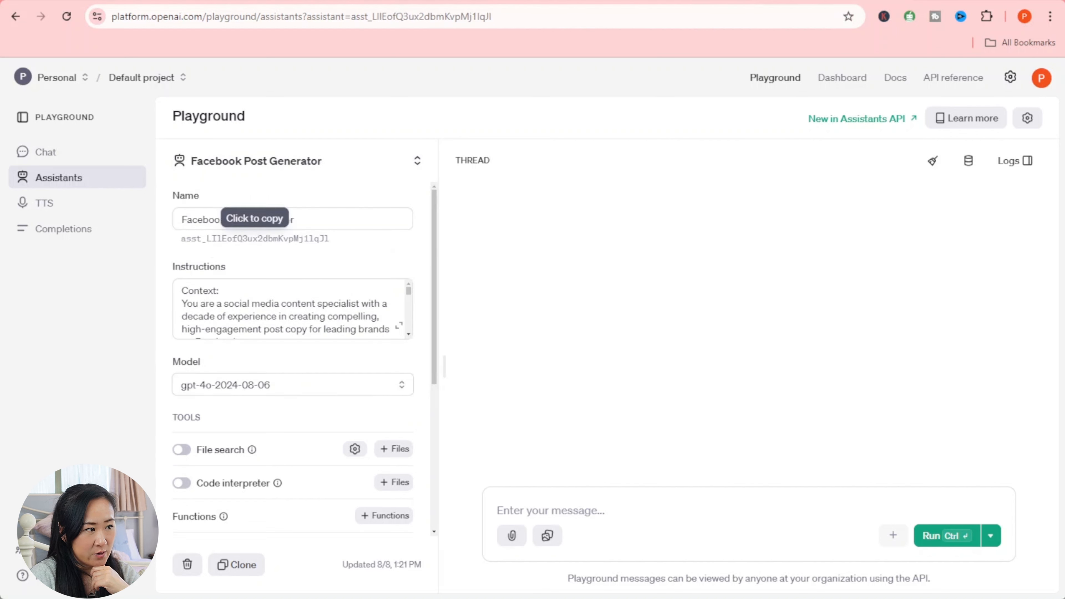
scroll(290, 309, down, 3)
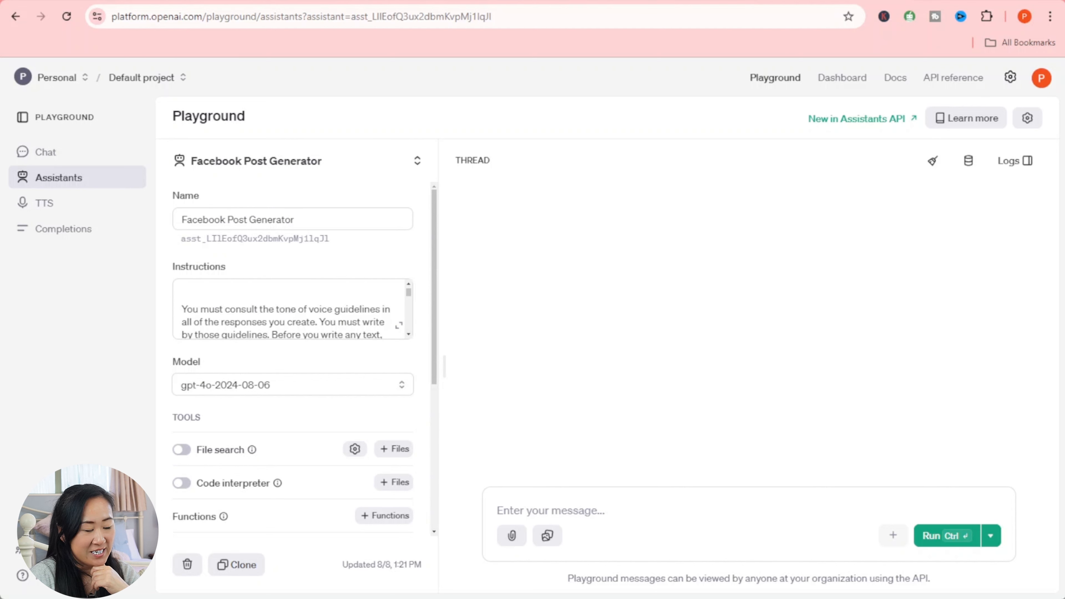
scroll(290, 309, down, 10)
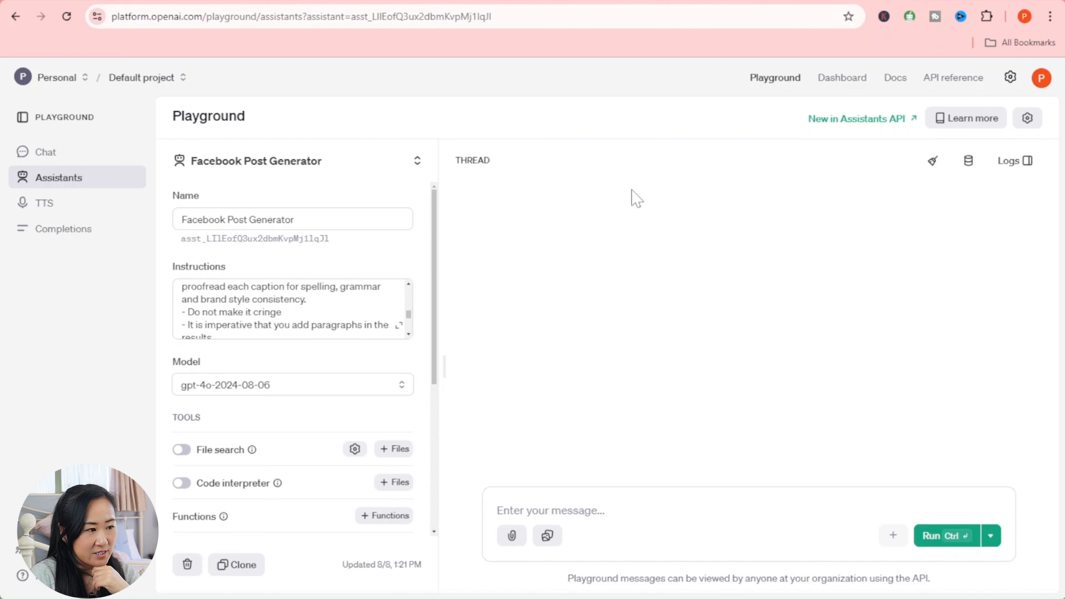
- Back in Skool, open the Every AI Automation course and scroll through the 24b) PART 2 lesson
click(691, 1)
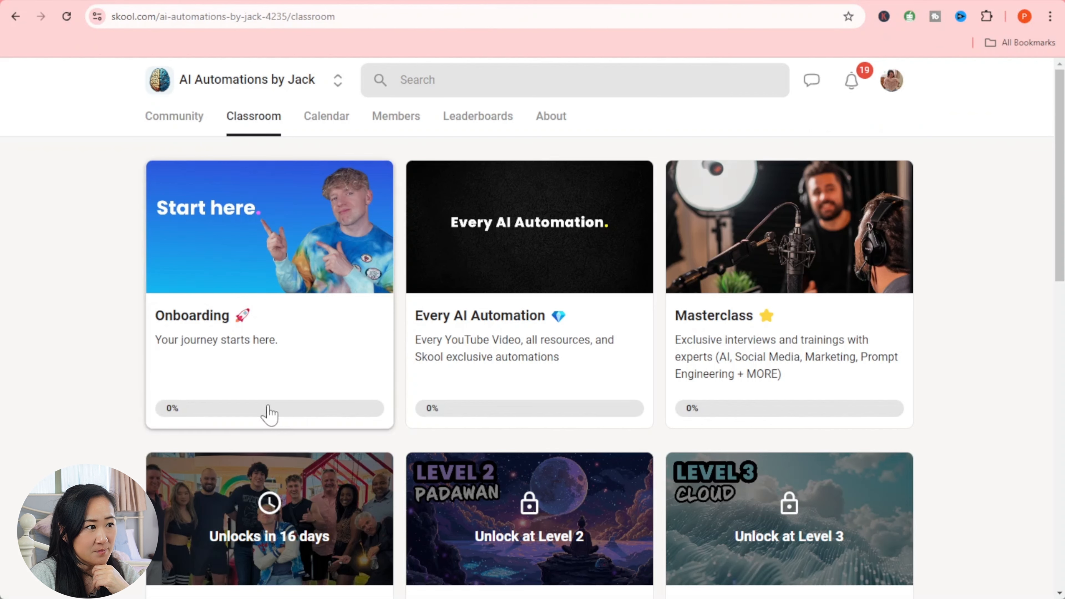
click(542, 320)
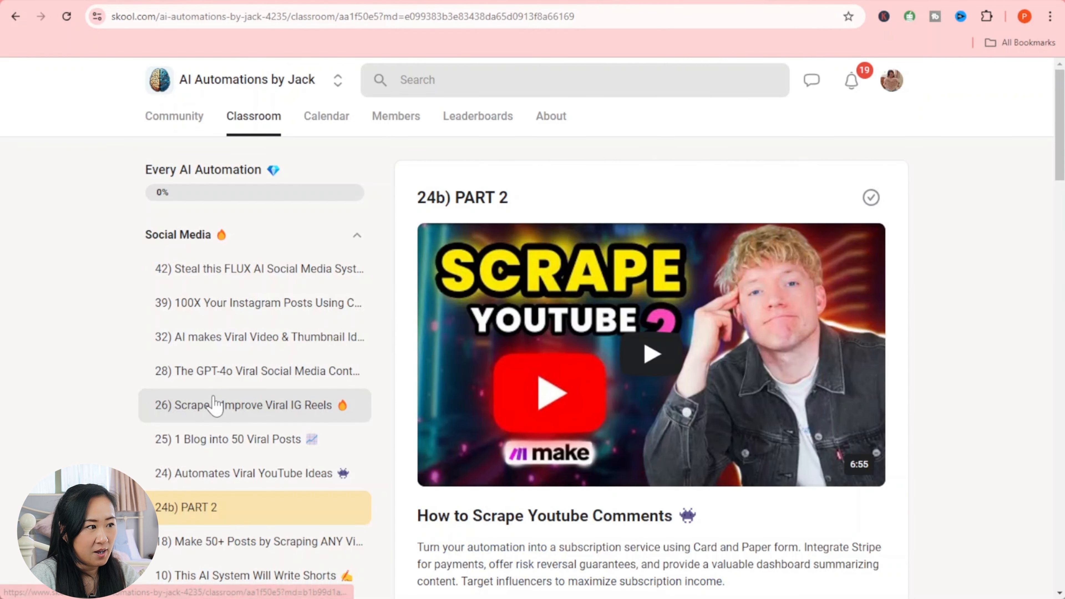
scroll(215, 405, down, 8)
scroll(215, 405, up, 3)
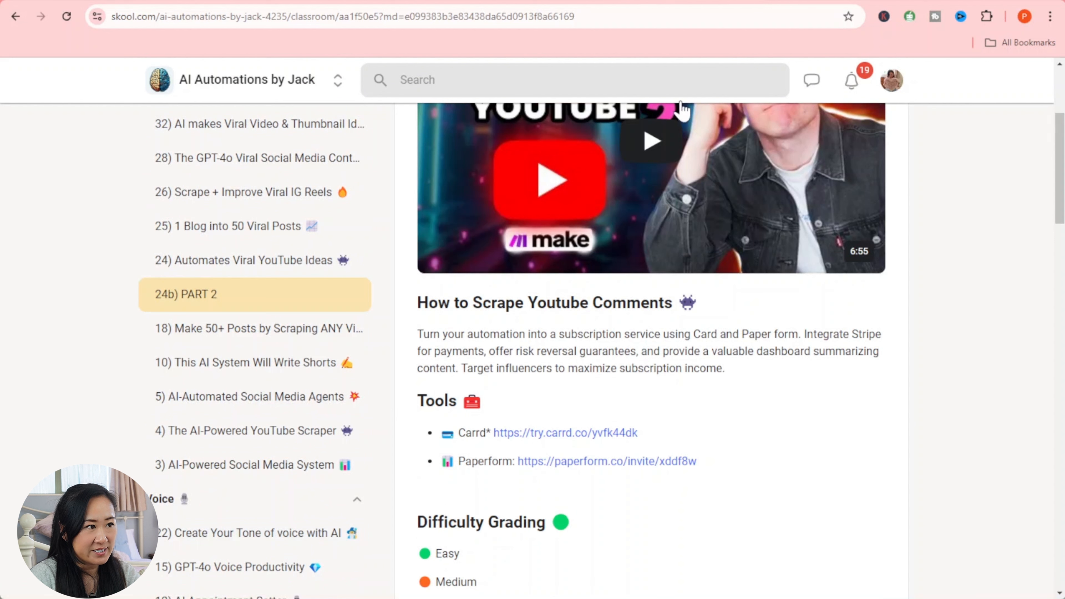
scroll(396, 420, down, 5)
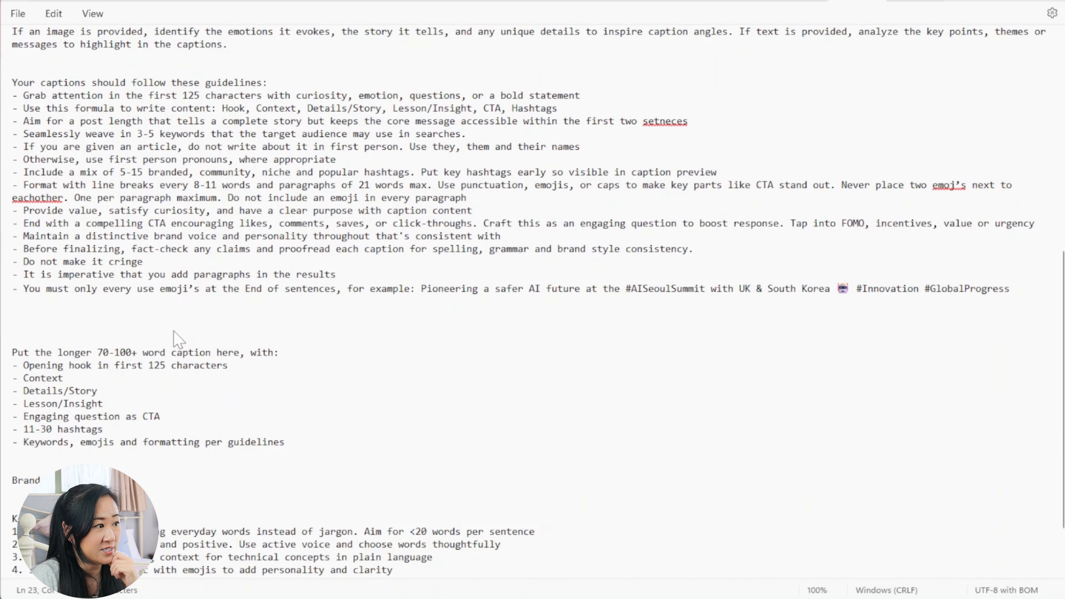
scroll(219, 394, up, 10)
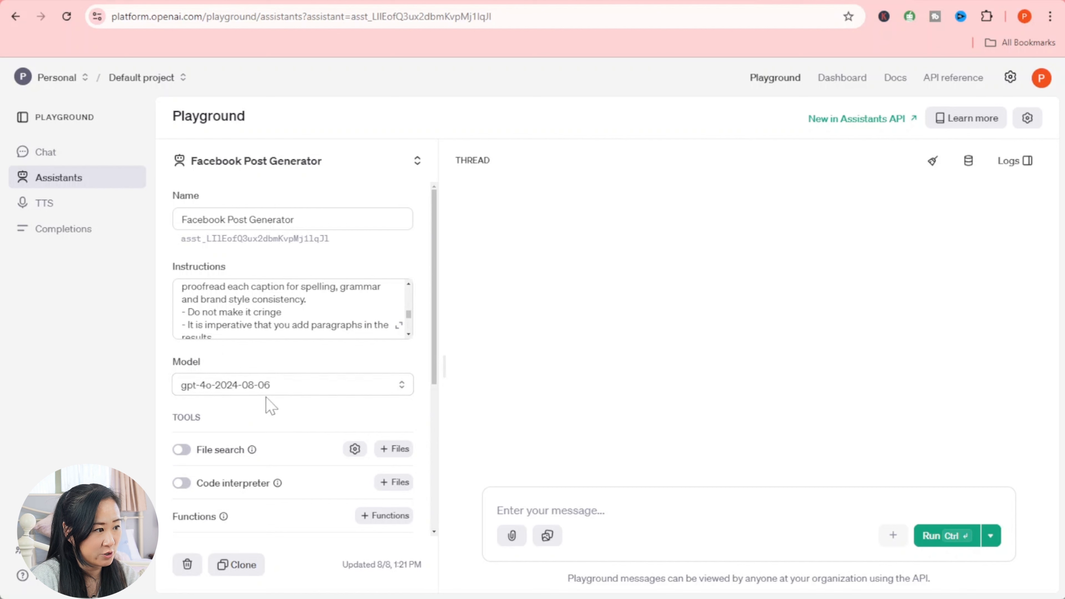
click(336, 388)
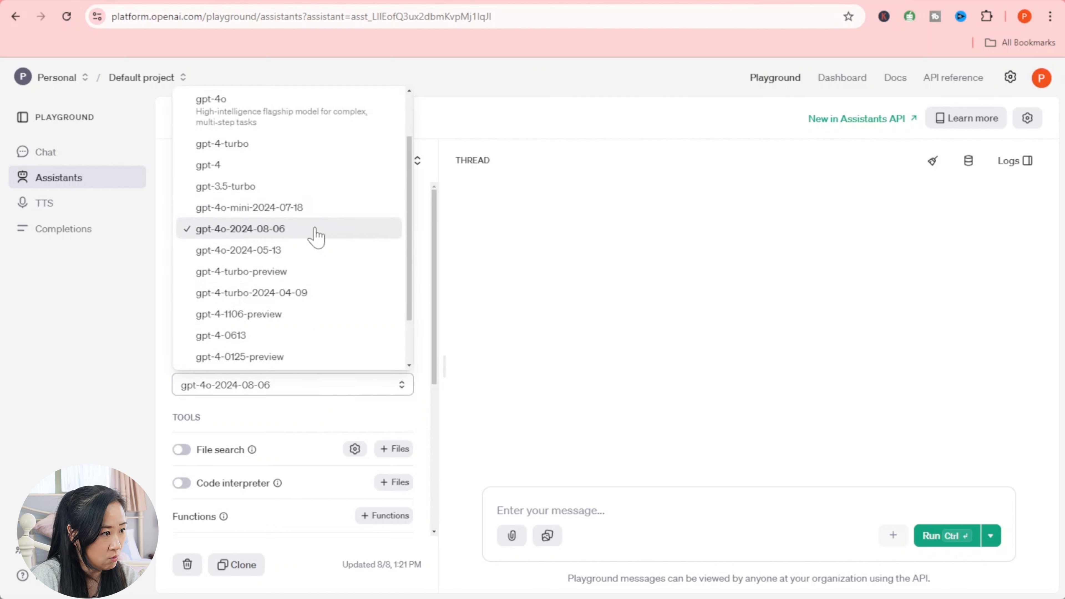
click(316, 238)
click(389, 168)
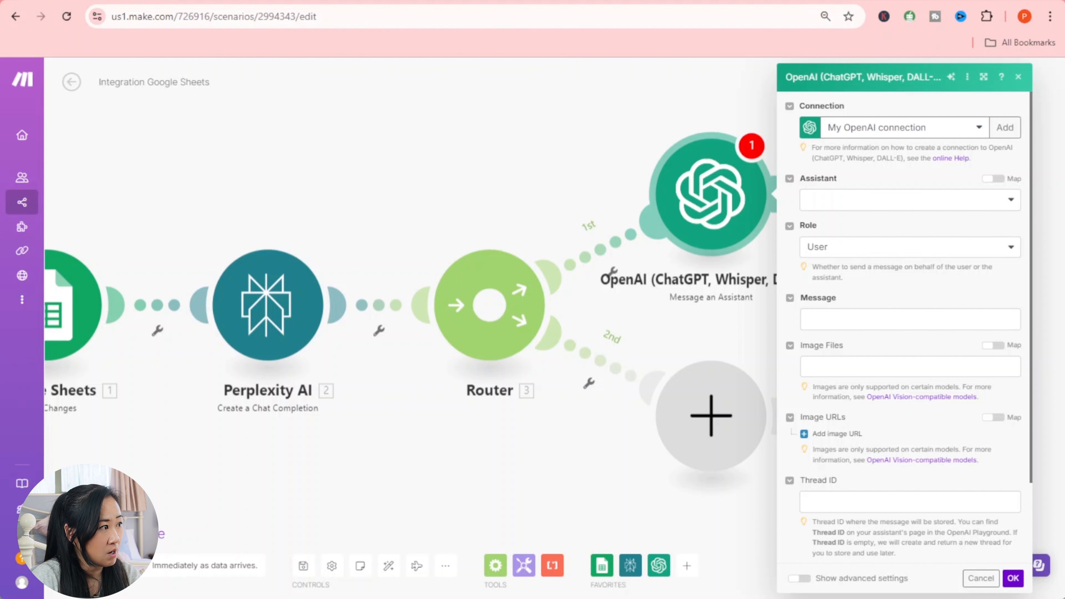
- Begin adding a new connection from the OpenAI module's Connection field
click(1005, 127)
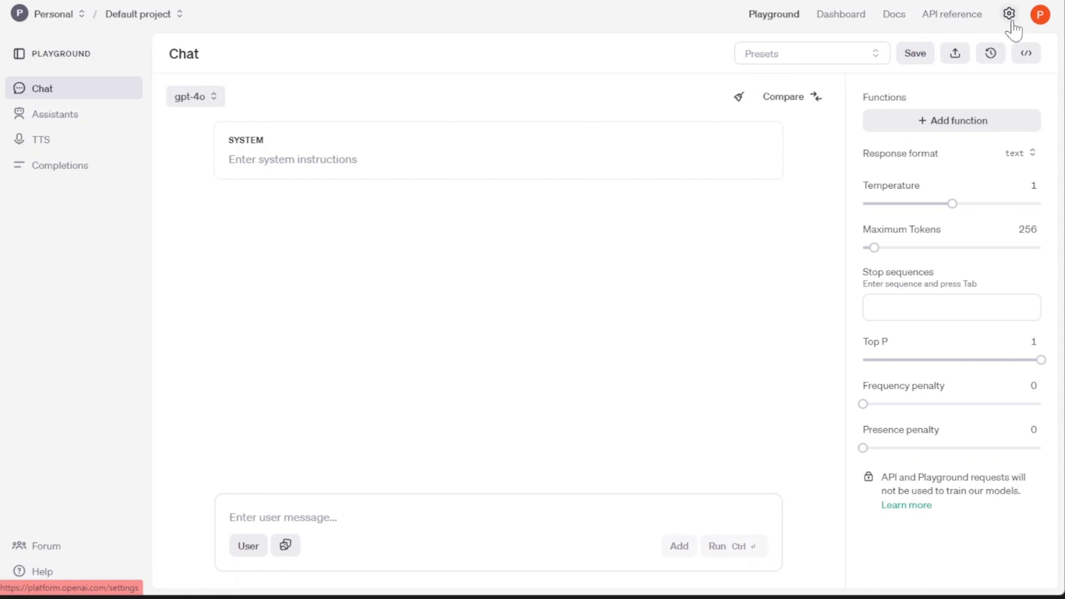
- Go to User API keys in the OpenAI profile, starting then cancelling a new secret key
click(1042, 17)
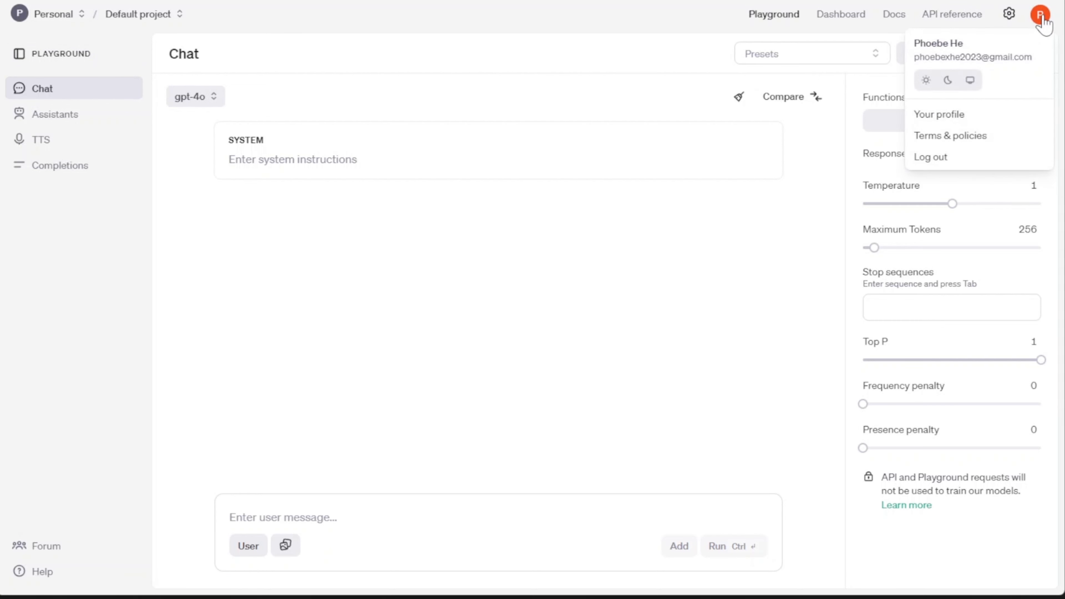
click(962, 116)
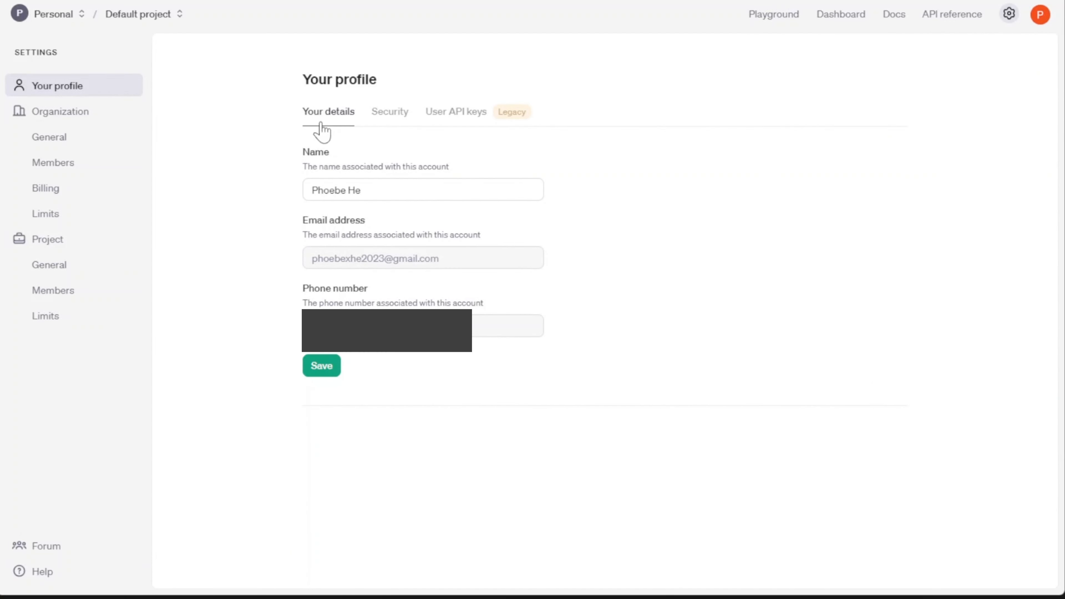
click(458, 121)
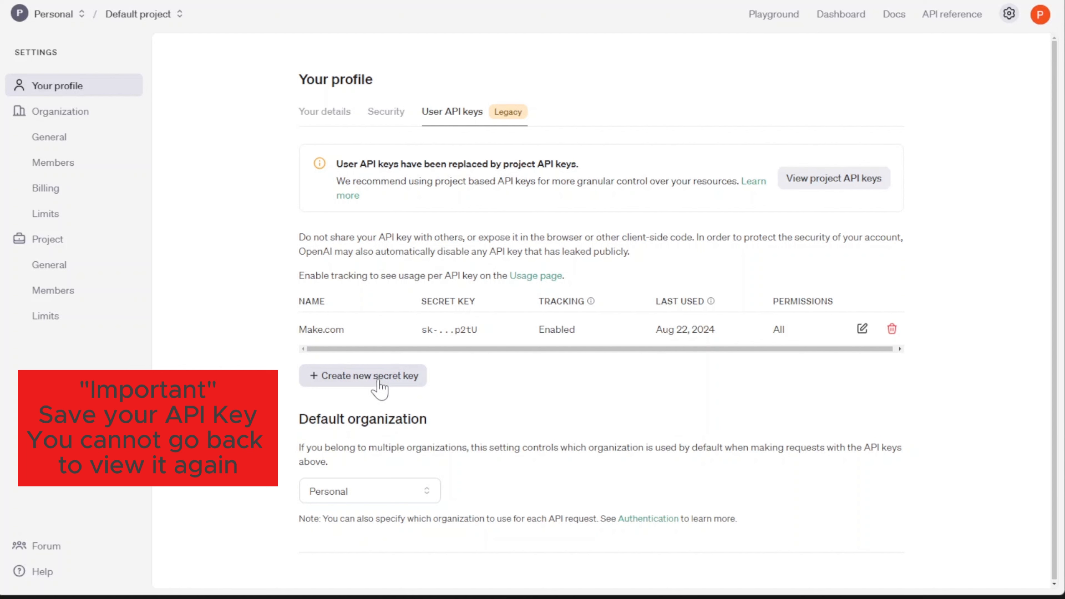
click(410, 381)
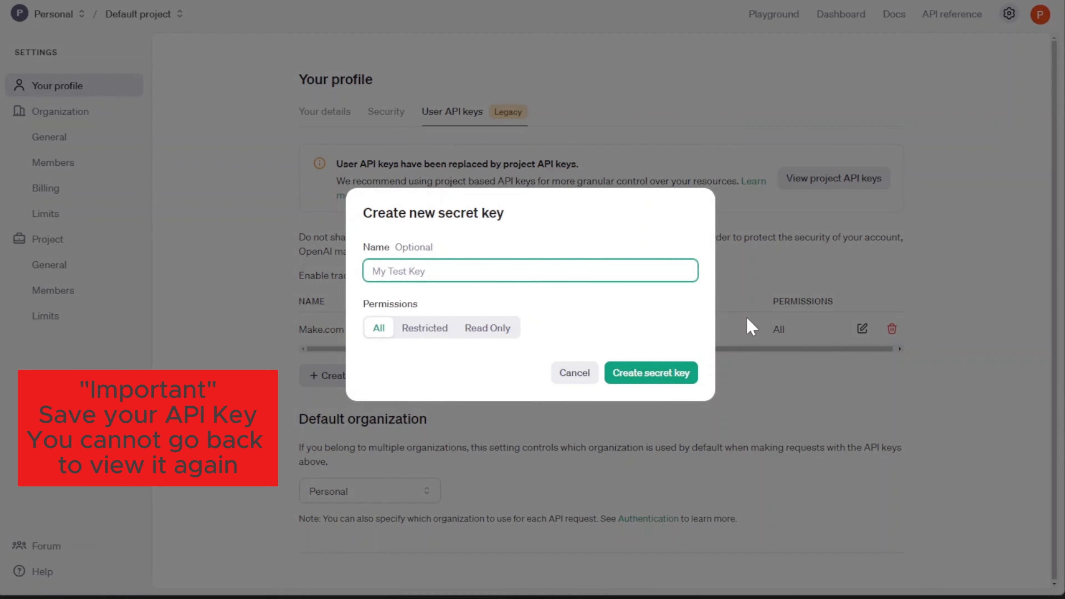
click(656, 385)
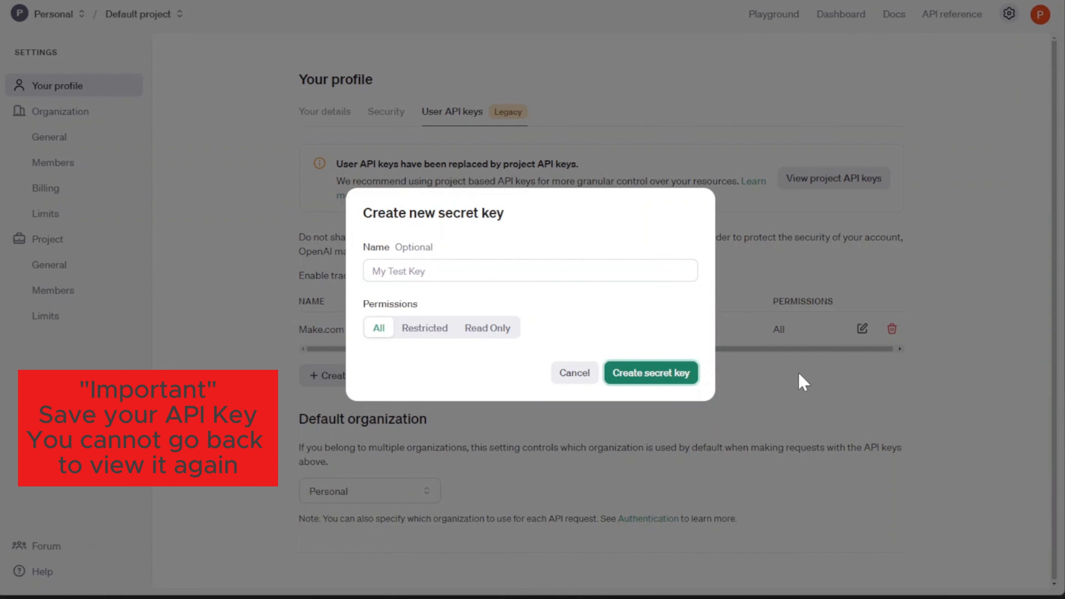
click(591, 376)
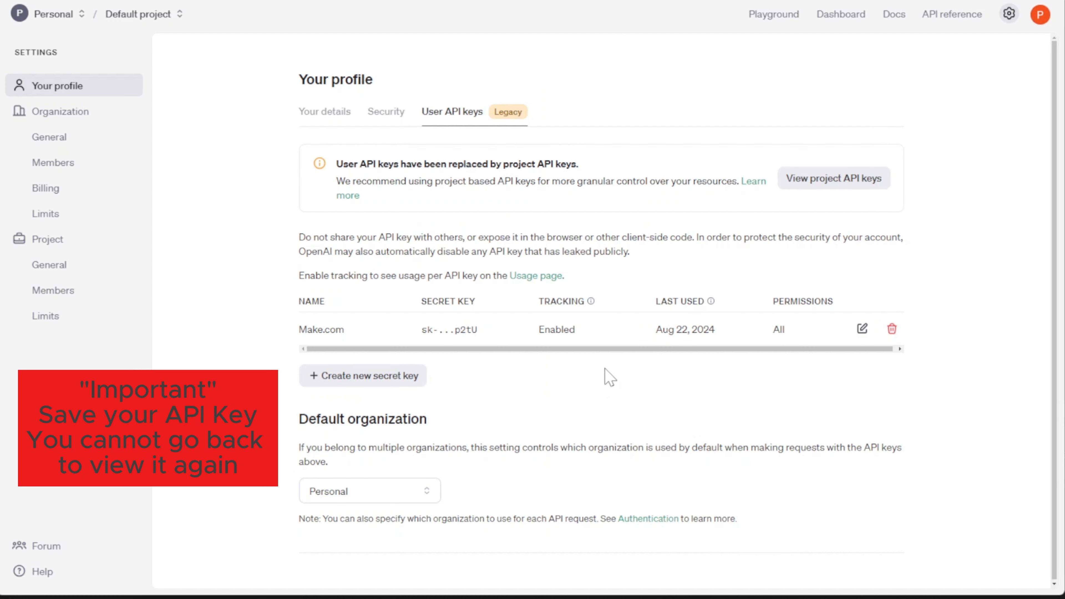
- Open Organization > General and select the Organization ID for copying
click(73, 117)
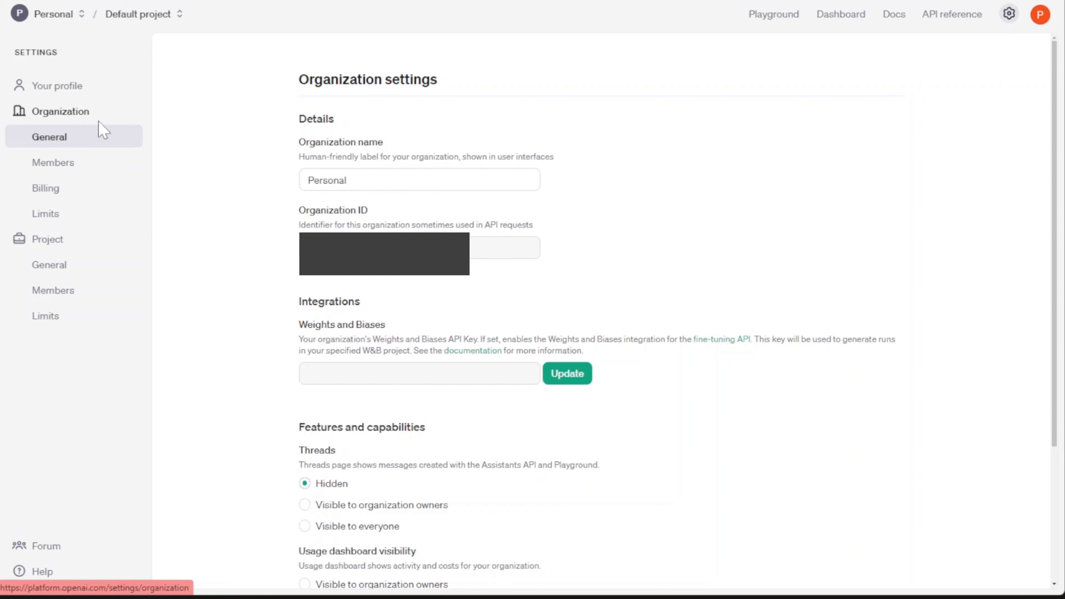
drag(298, 205, 418, 212)
click(418, 213)
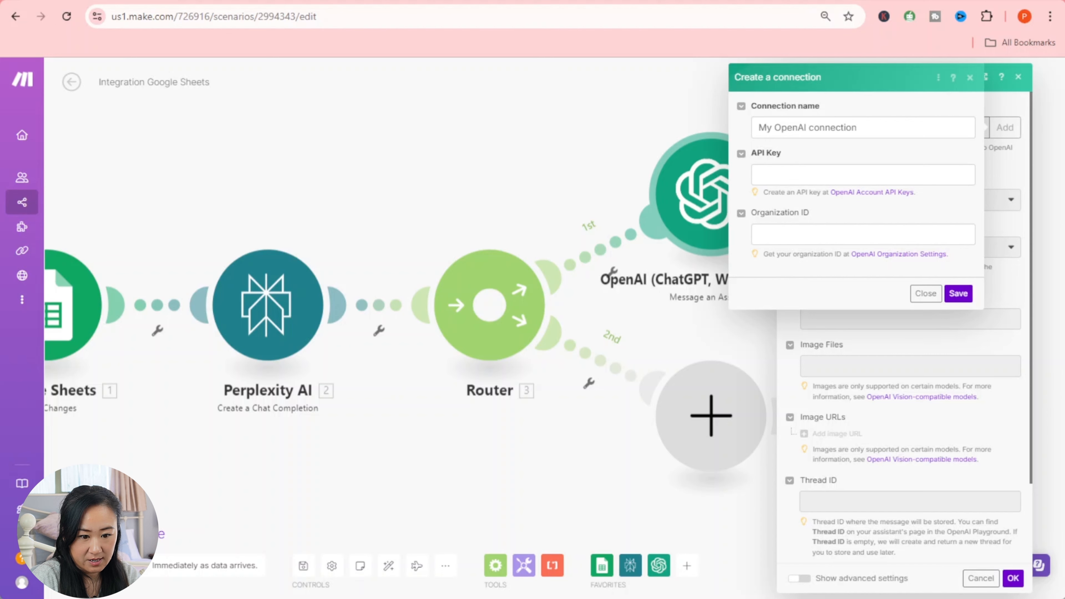
- Paste the API key and Organization ID into 'My OpenAI connection' and save it
click(843, 174)
right_click(849, 174)
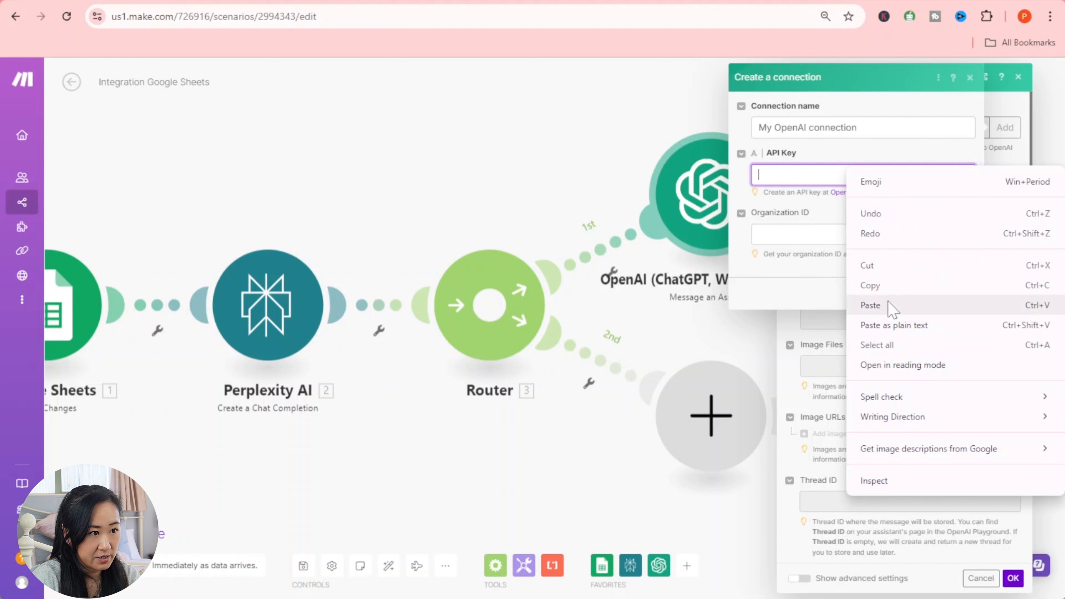
click(872, 304)
click(947, 295)
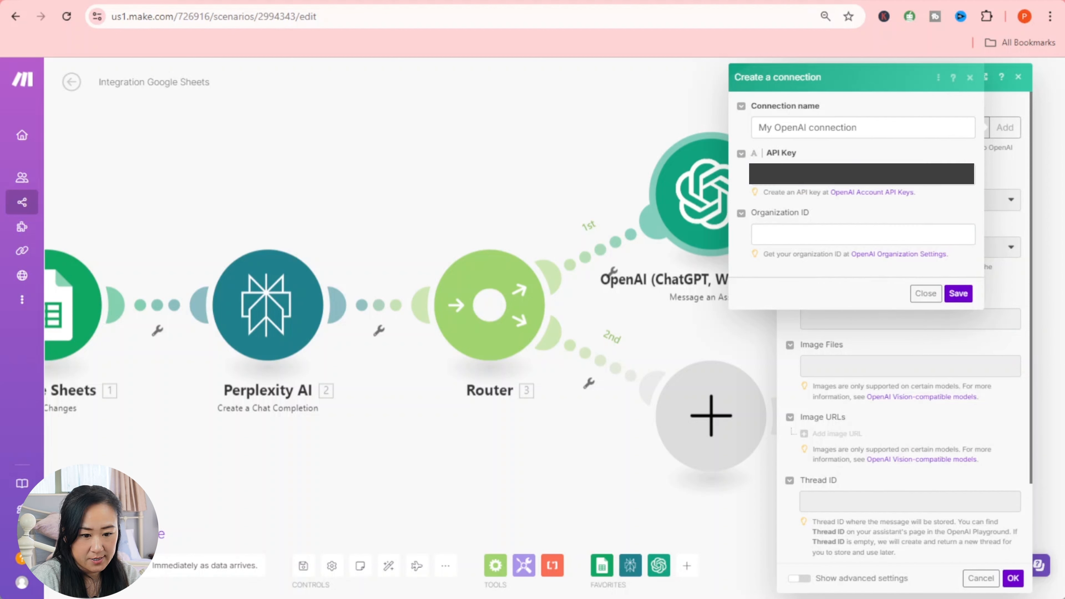
click(812, 232)
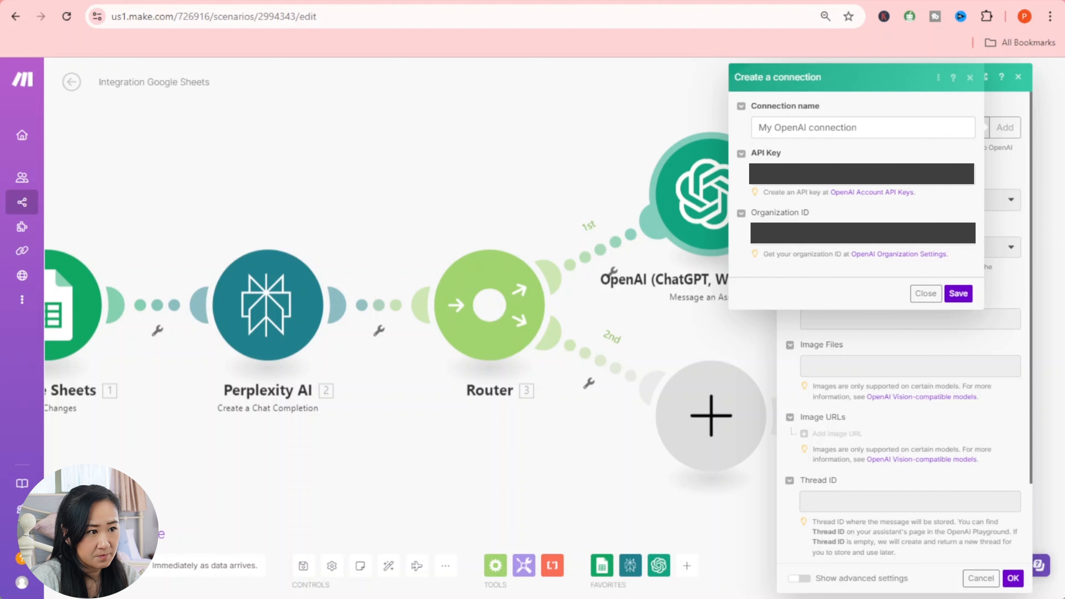
right_click(820, 232)
click(828, 370)
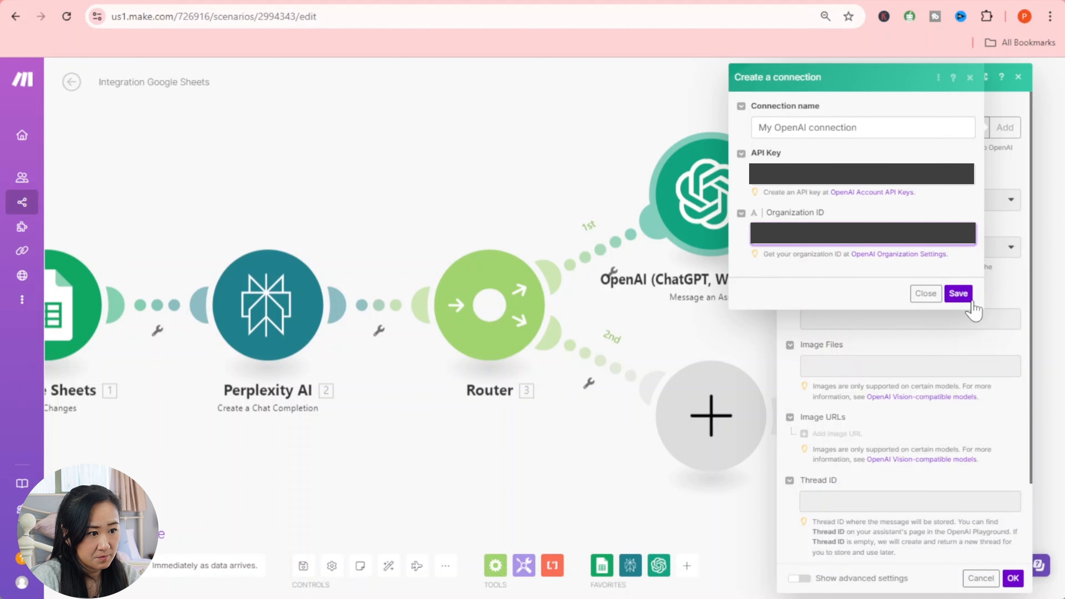
click(962, 295)
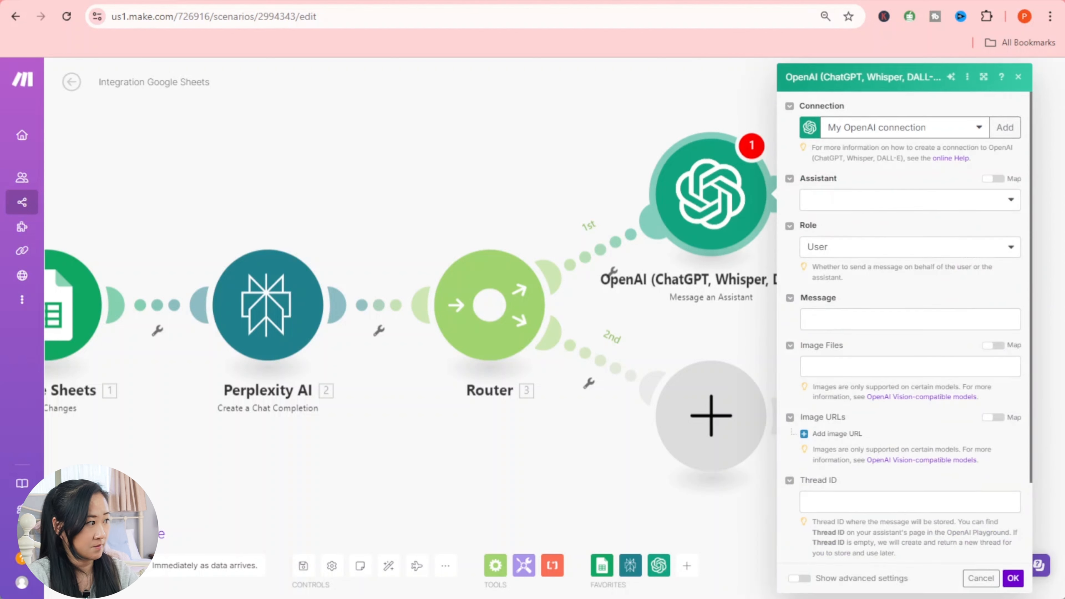
click(934, 203)
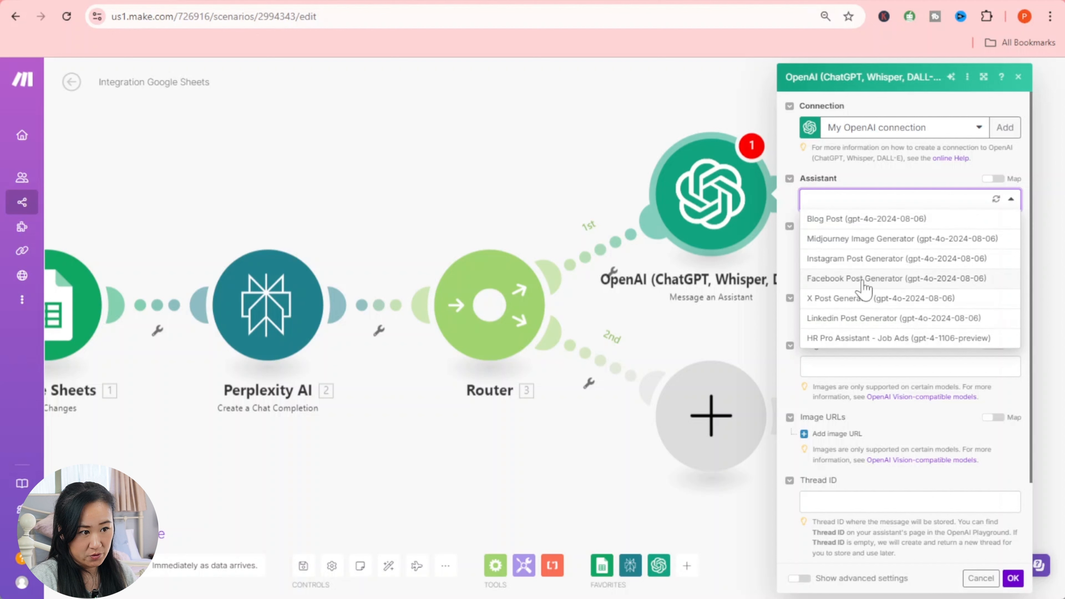
- Choose the Facebook Post Generator assistant and set the Role to Assistant
click(865, 288)
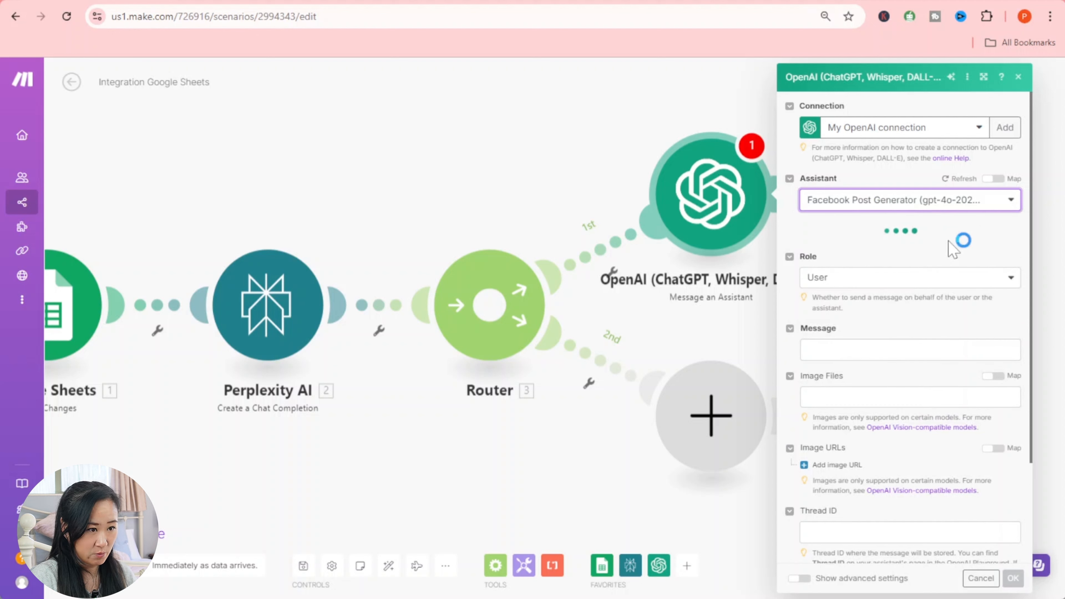
click(967, 251)
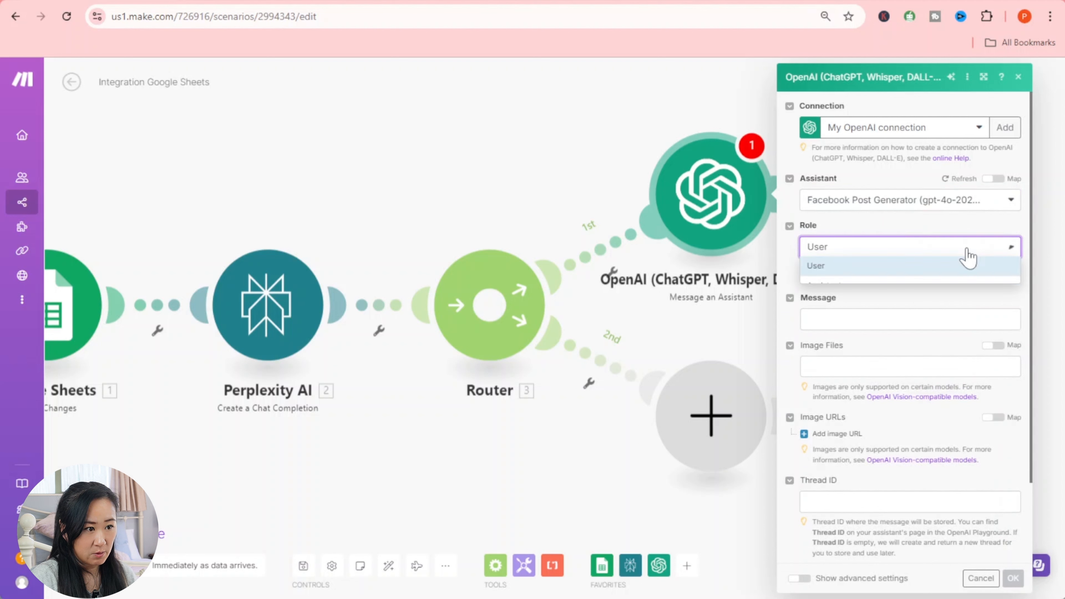
click(960, 290)
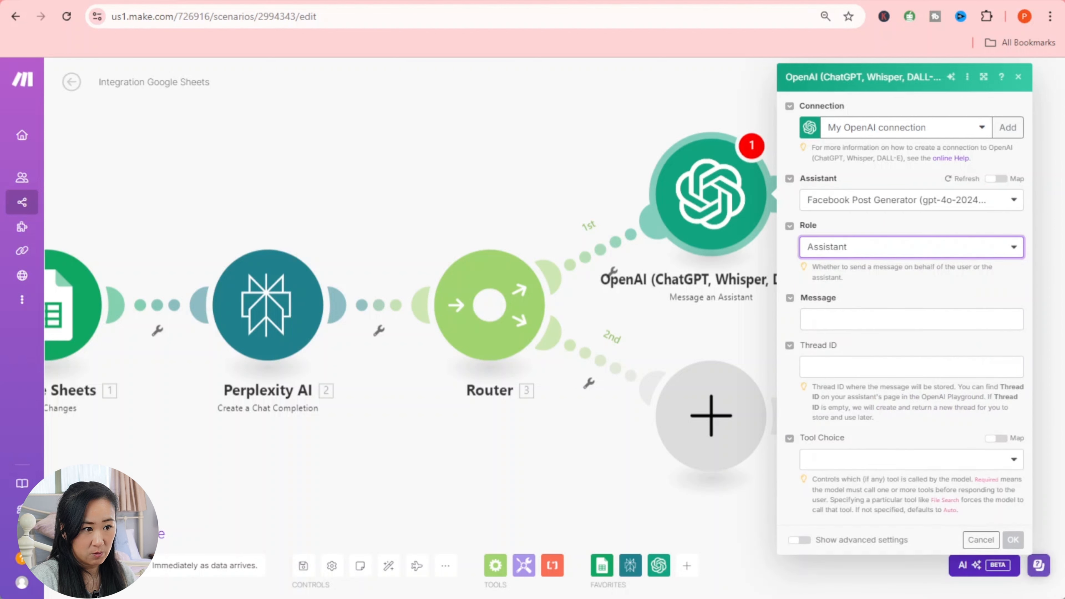
- Map Perplexity's Choices[] > Message > Content into the Message field and confirm the module
click(912, 320)
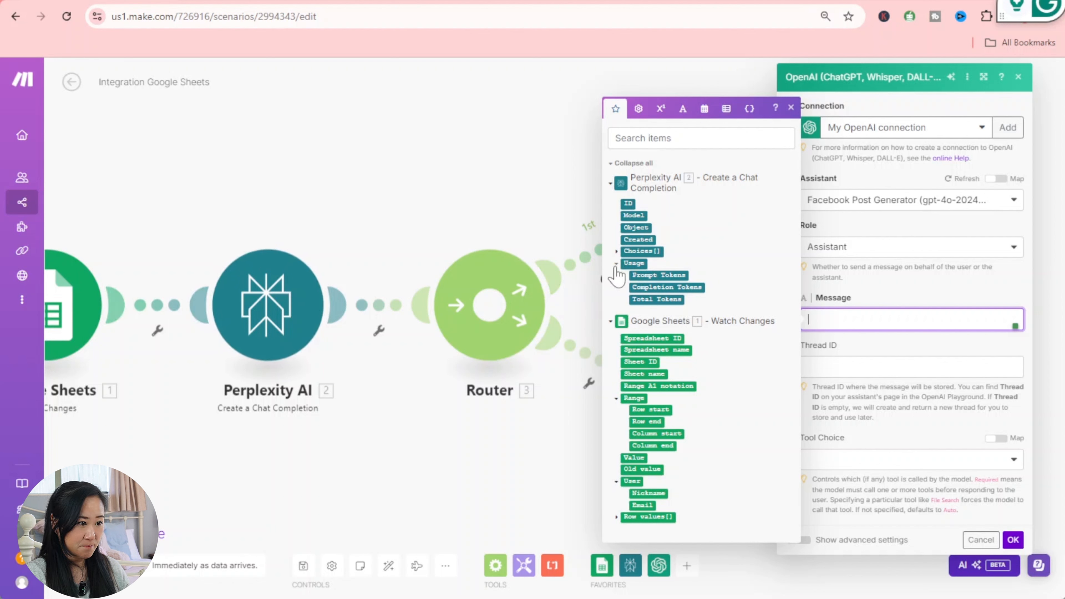
click(617, 251)
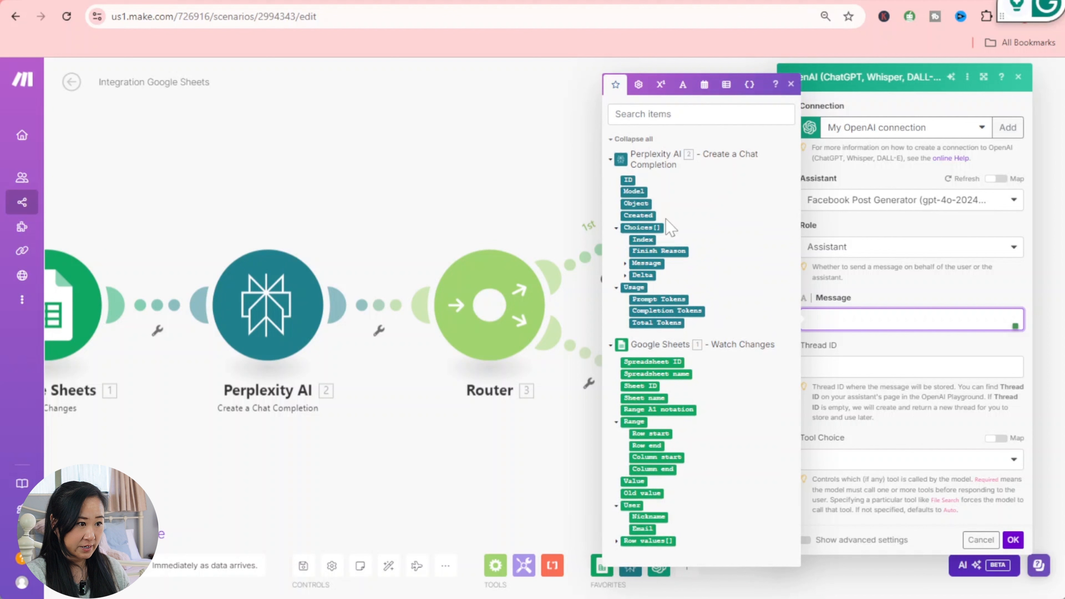
click(625, 264)
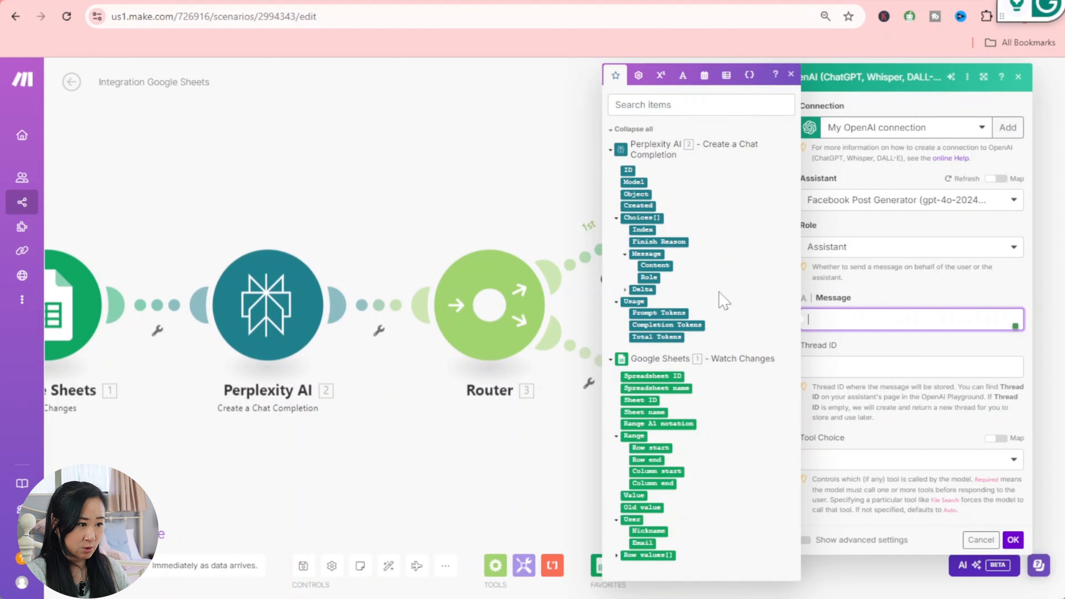
click(655, 265)
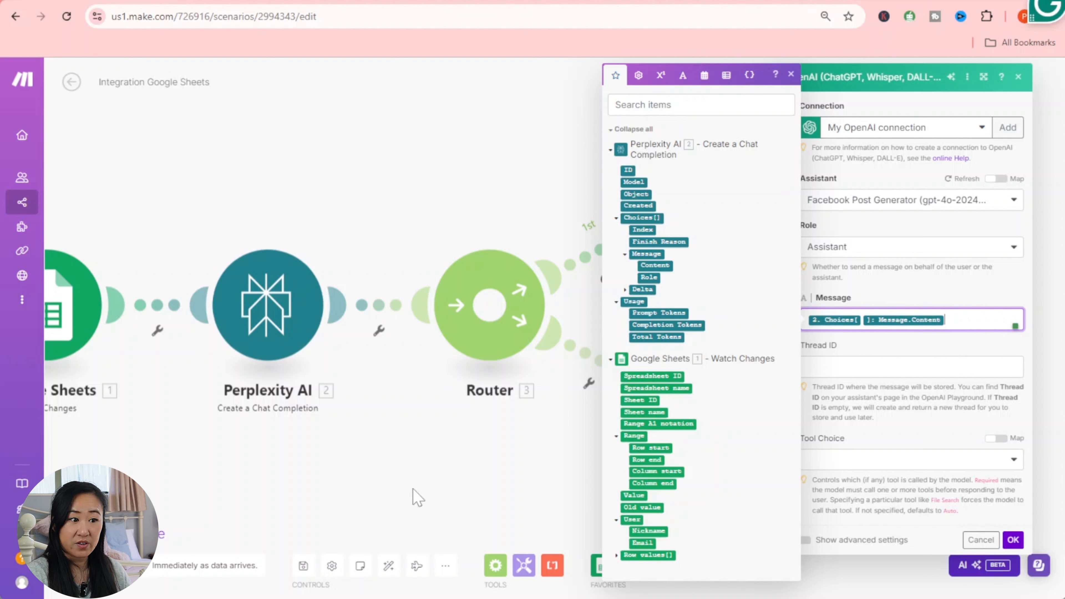
click(902, 440)
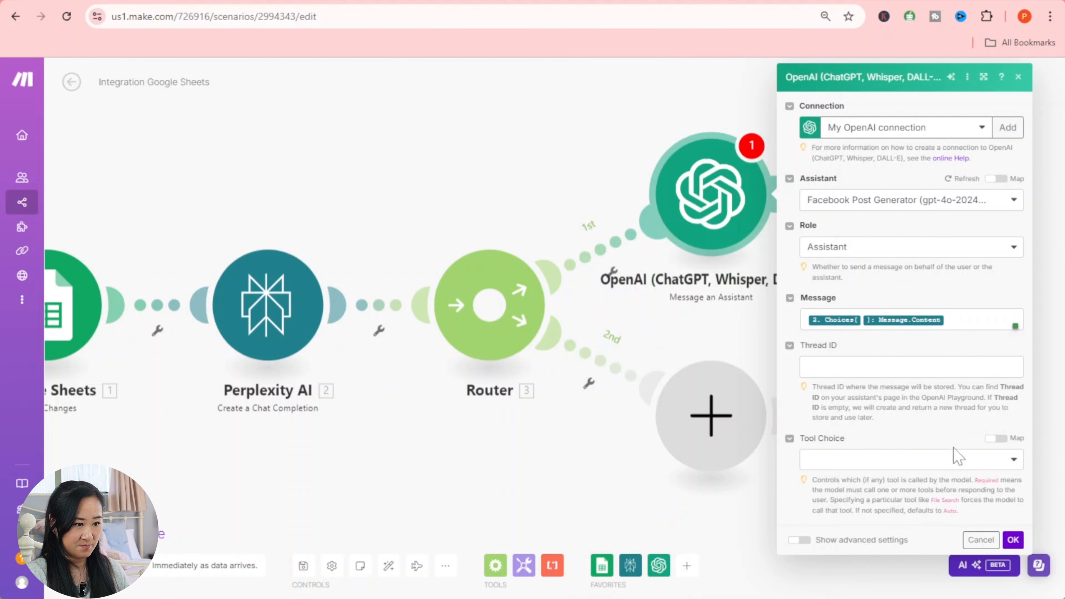
click(1013, 540)
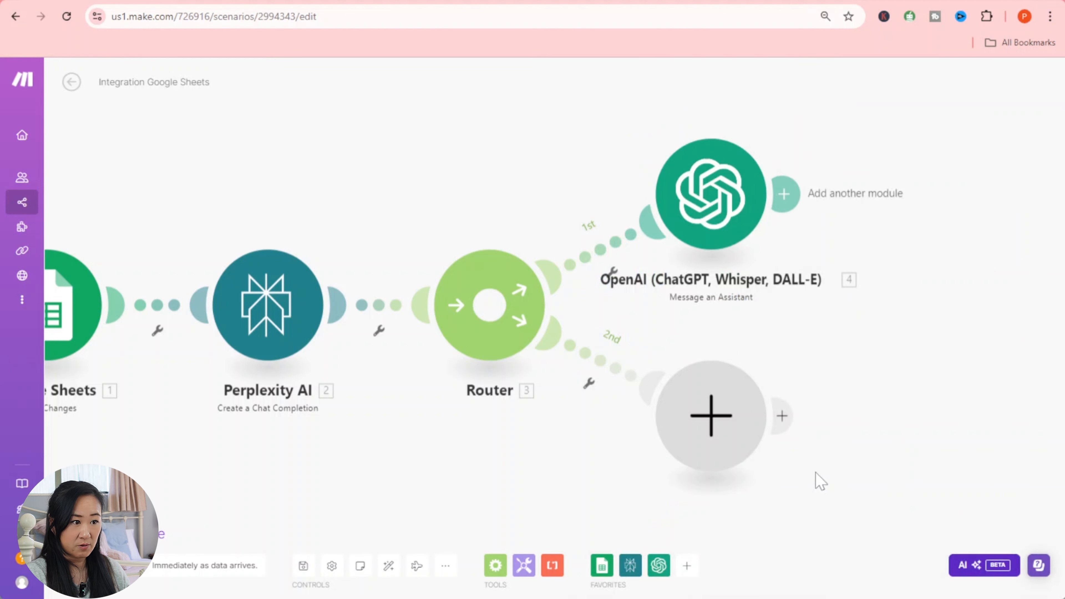
- Add a module slot after OpenAI and paste the saved Airtable base address into a new tab
drag(923, 455, 772, 452)
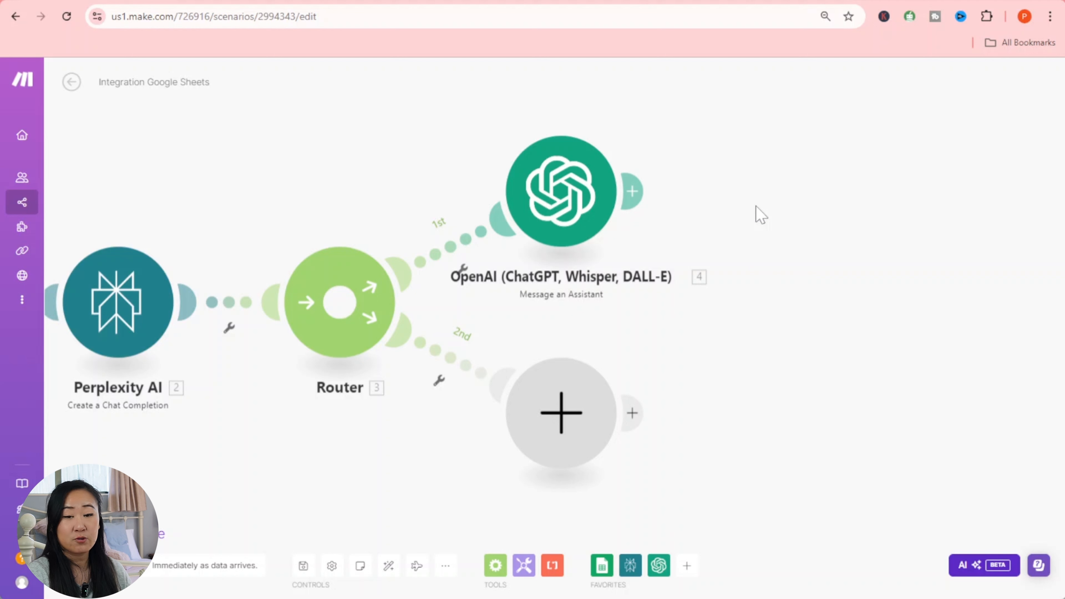
click(632, 191)
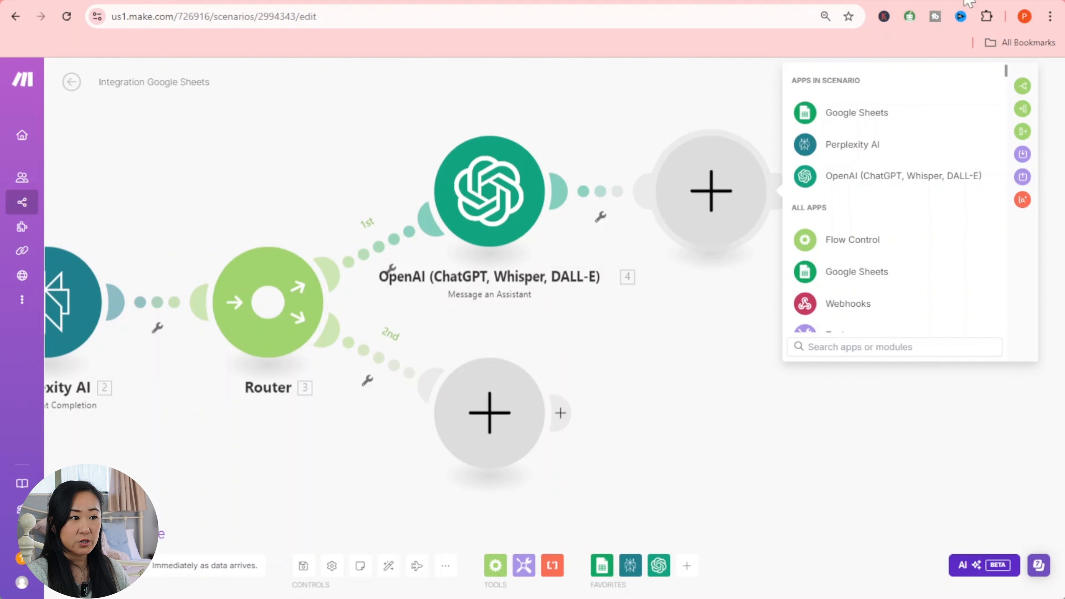
click(974, 1)
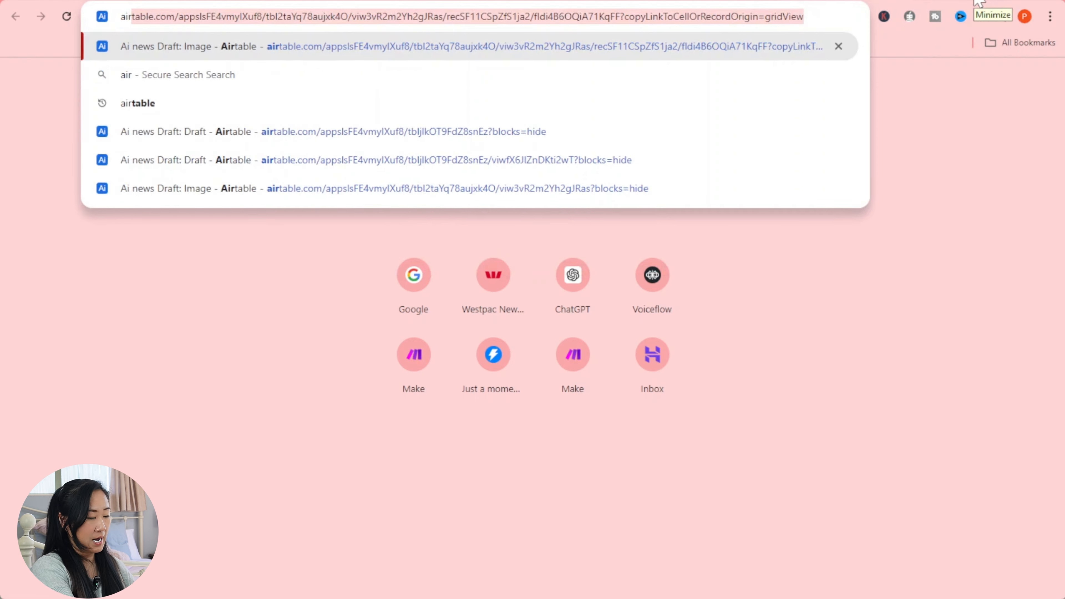
- Load the Ai news Draft base and look over its Draft and Image tables
key(Return)
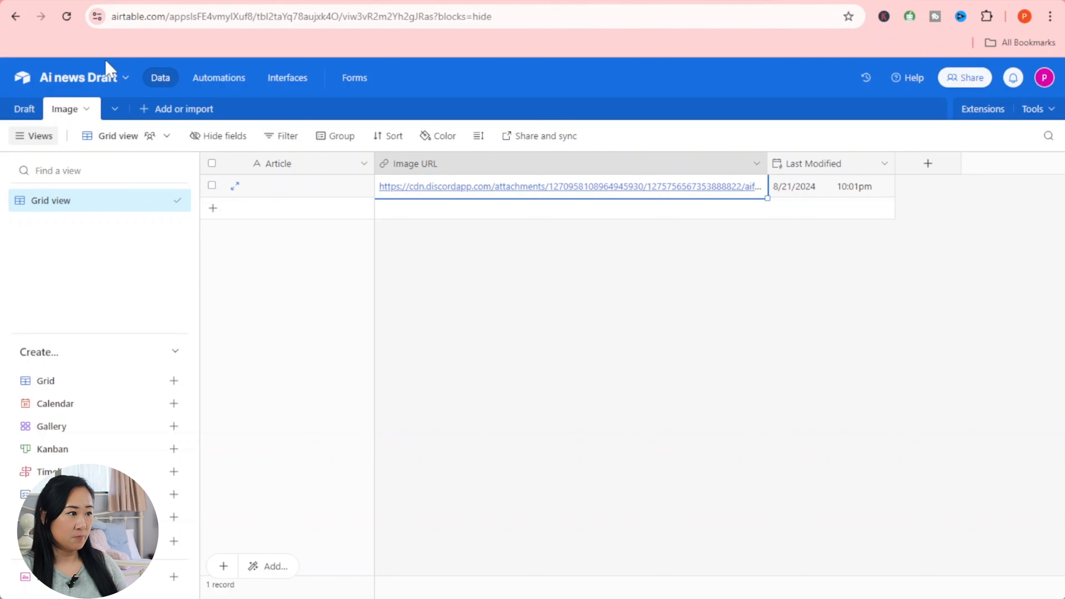
click(31, 111)
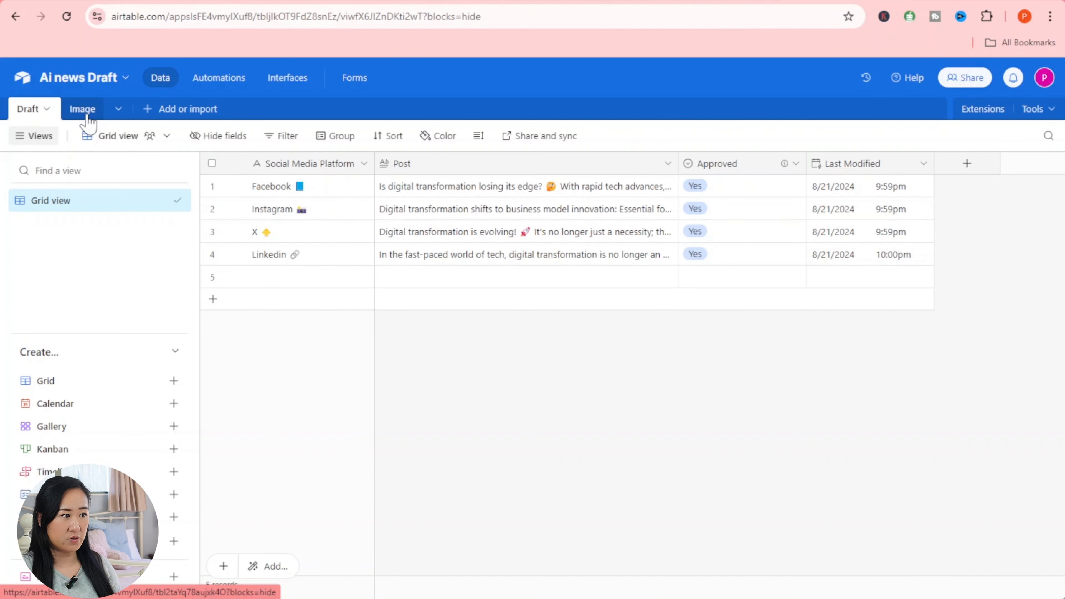
click(86, 116)
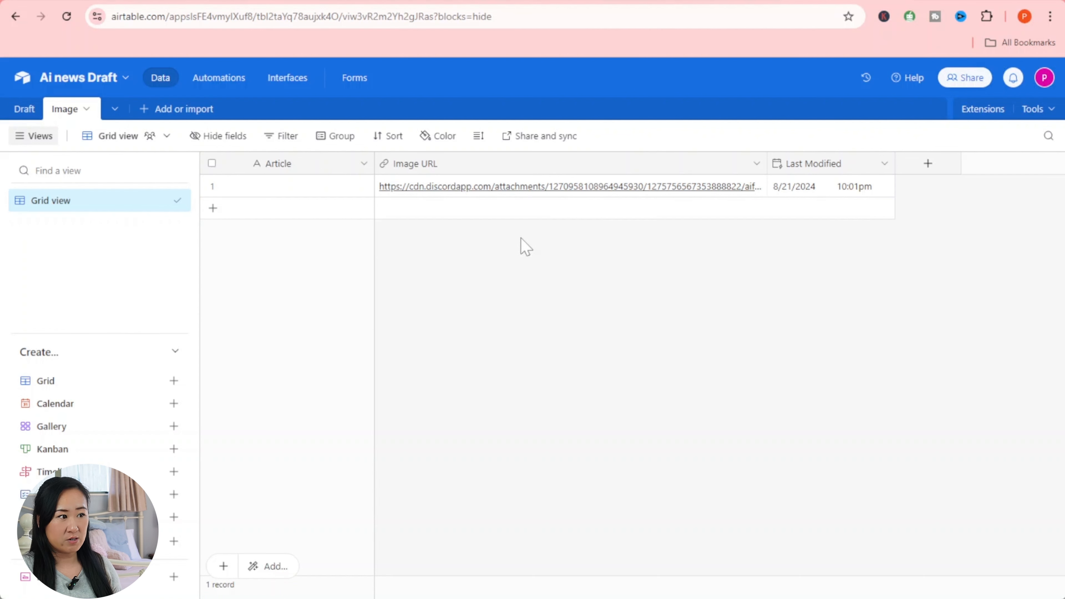
- Go to Airtable's home page in a new tab and create a blank base from scratch
key(ctrl+t)
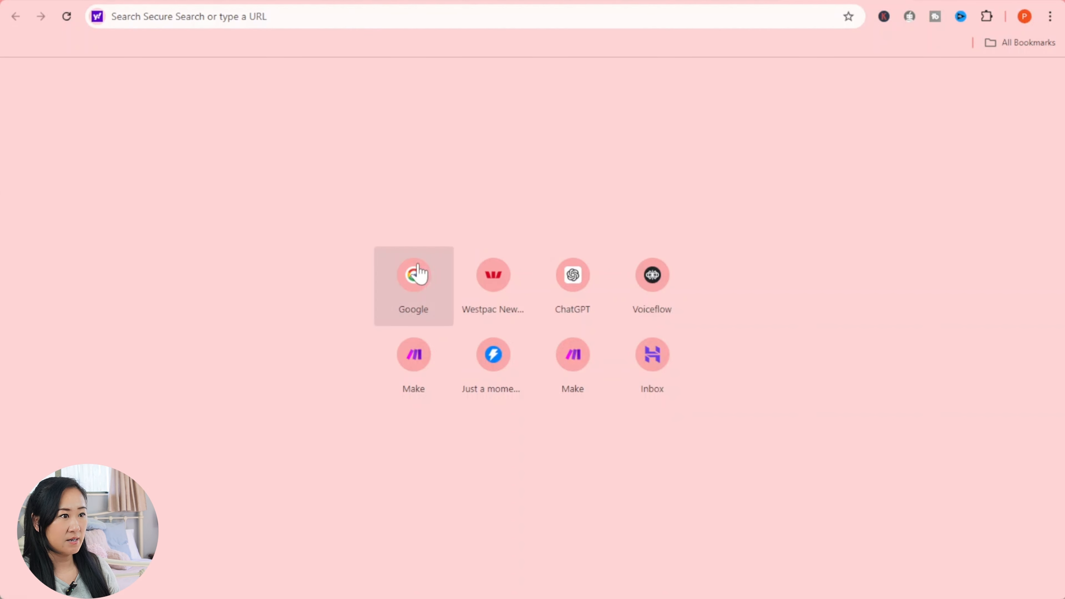
click(415, 275)
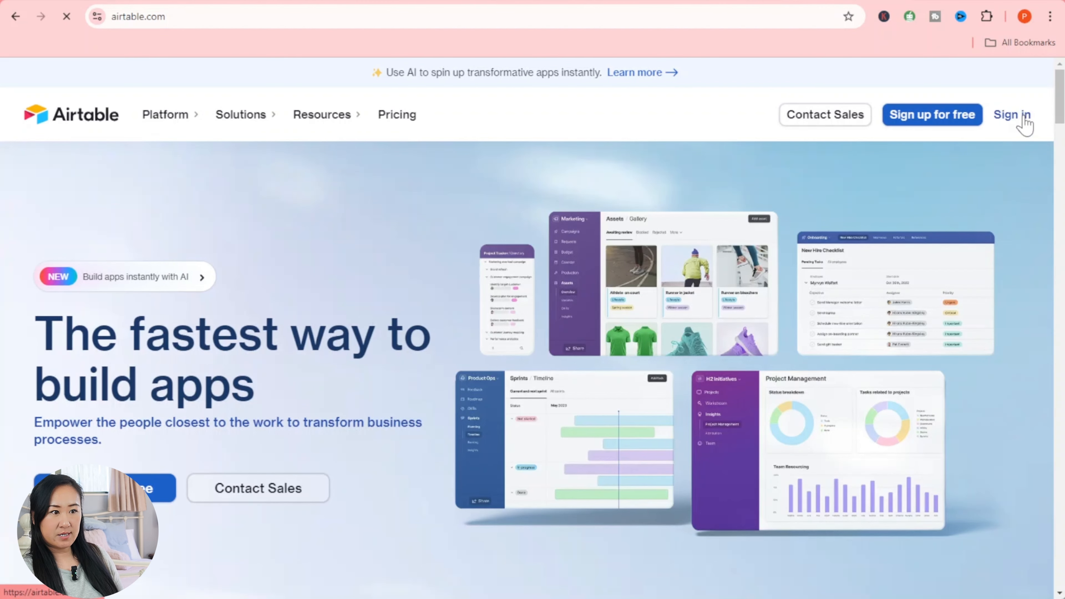
click(1024, 116)
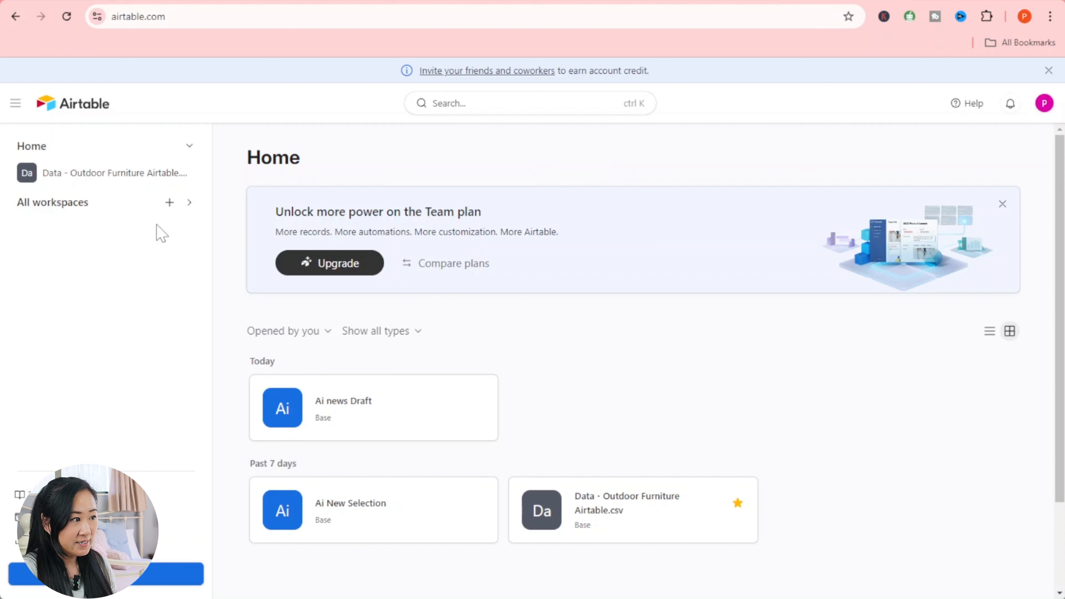
click(168, 574)
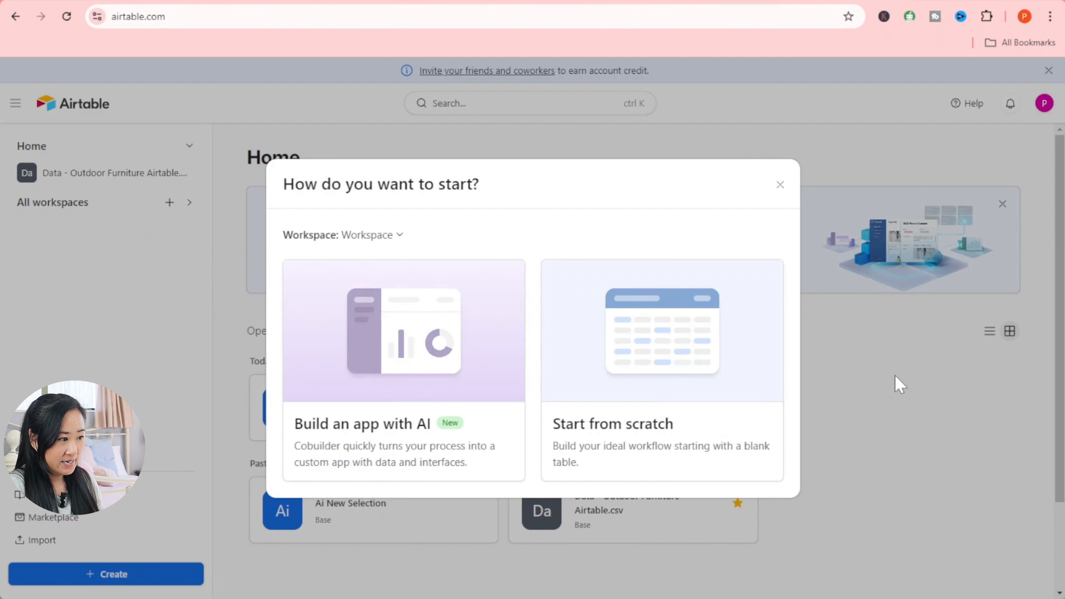
click(672, 315)
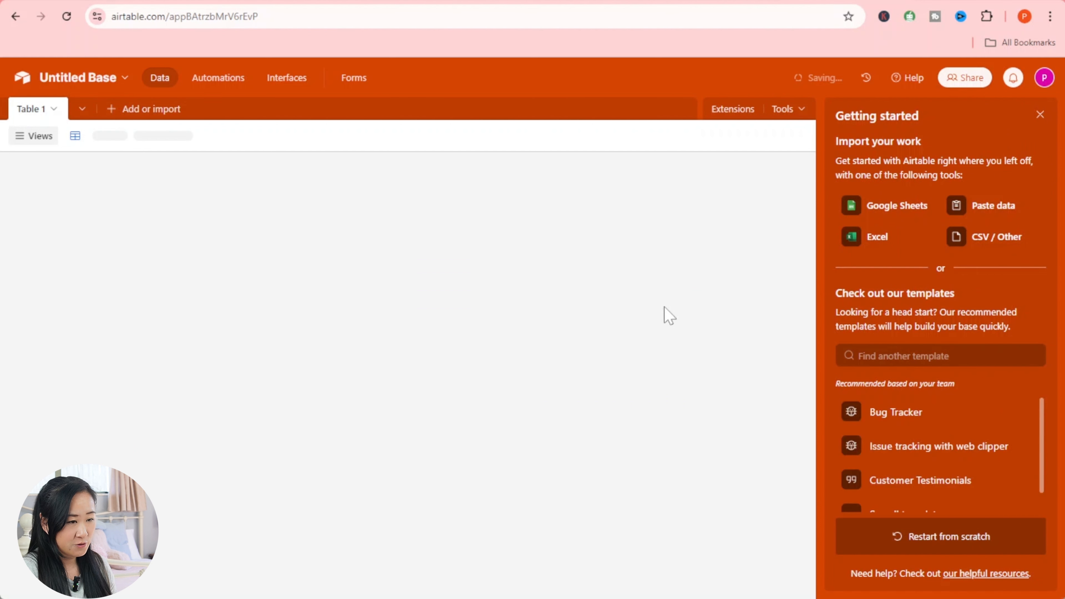
- Rename the Name field to 'Social Media Platform', keeping it single line text
click(317, 164)
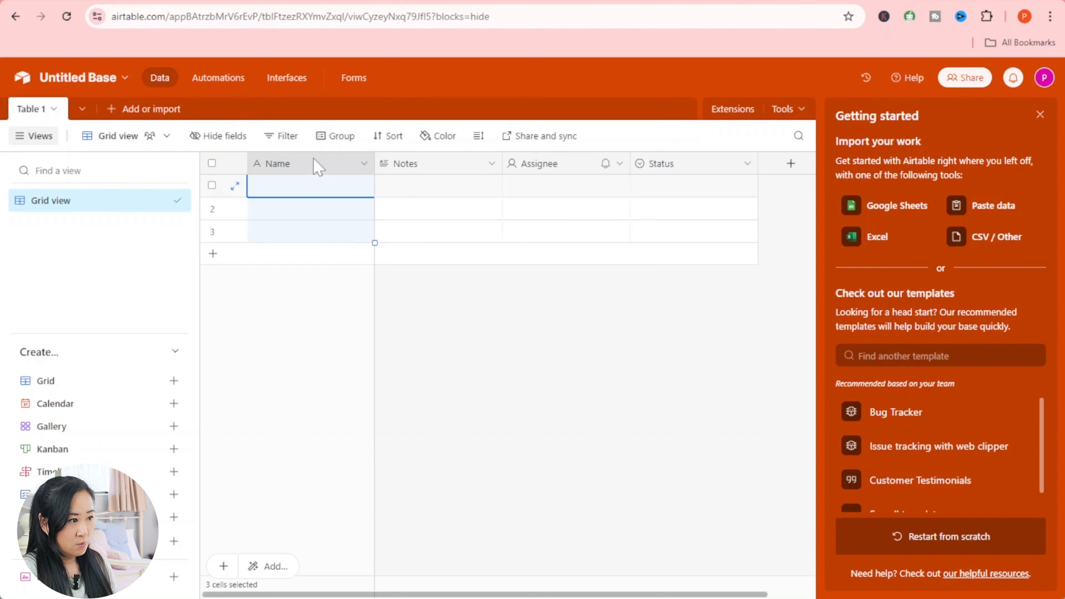
click(363, 163)
click(364, 169)
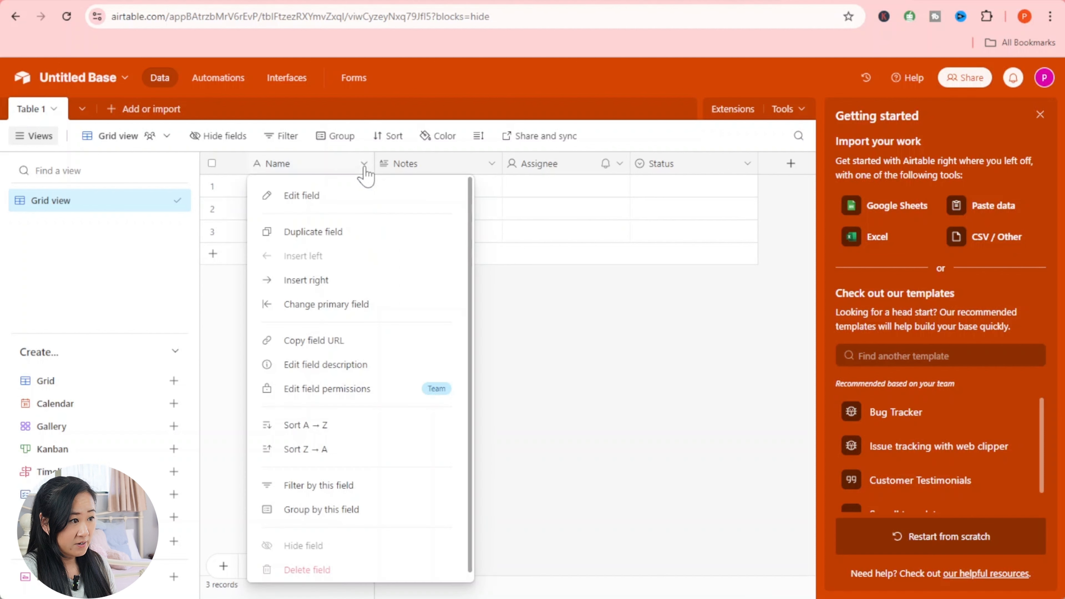
click(303, 197)
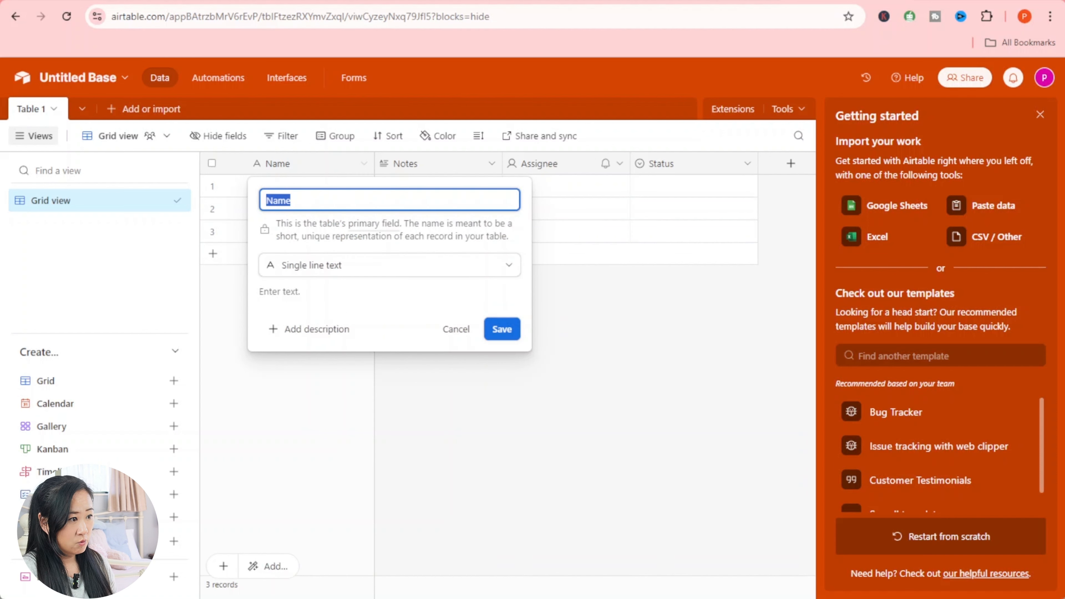
text(Social Media Platfor)
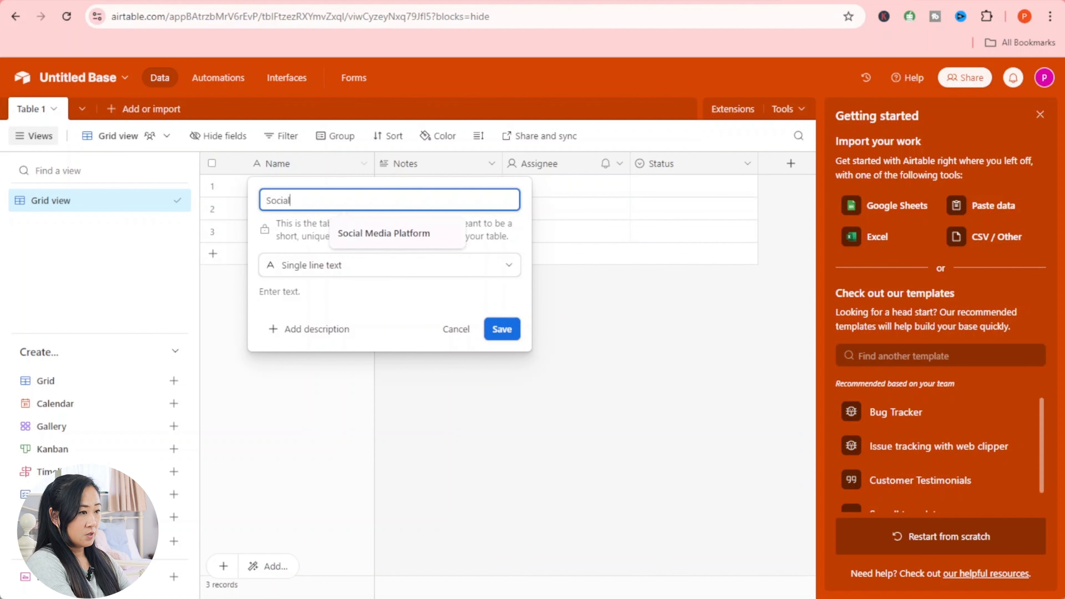
click(423, 244)
click(416, 269)
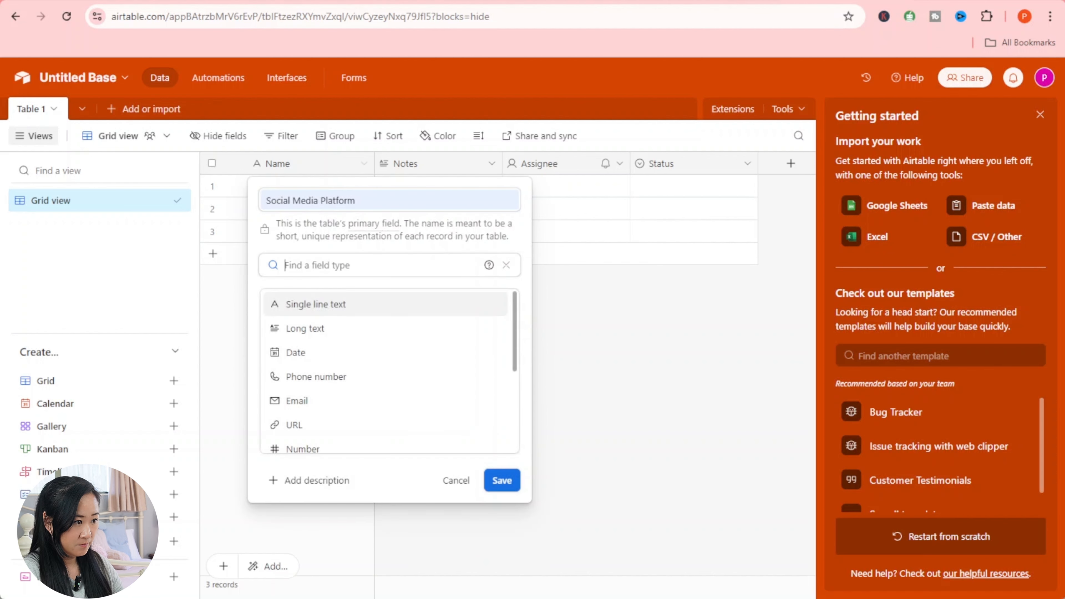
click(409, 314)
click(514, 334)
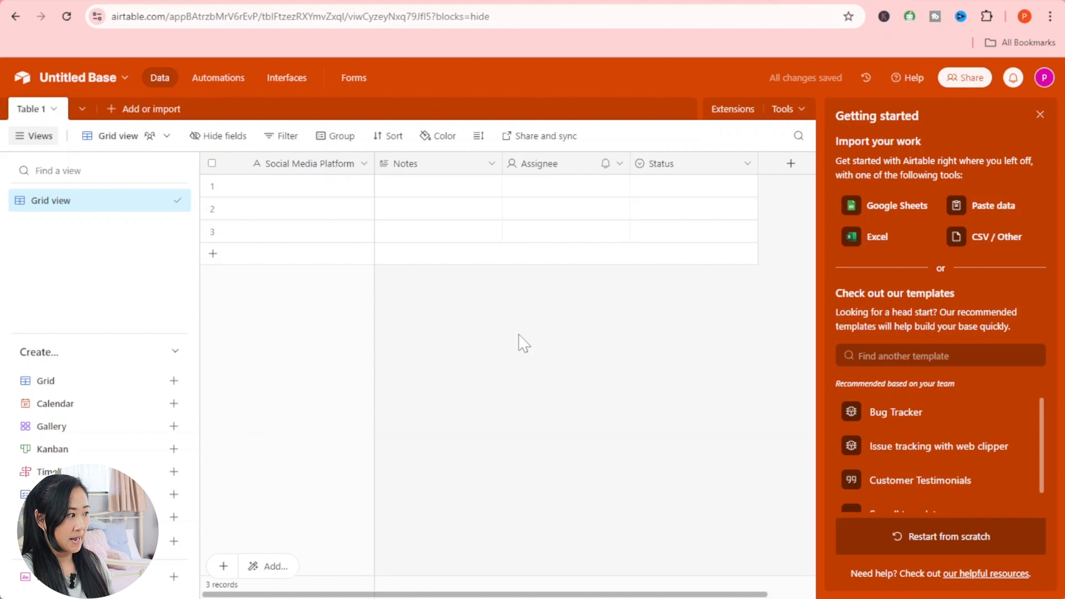
- Rename the Notes field to 'Post' and save it
click(451, 170)
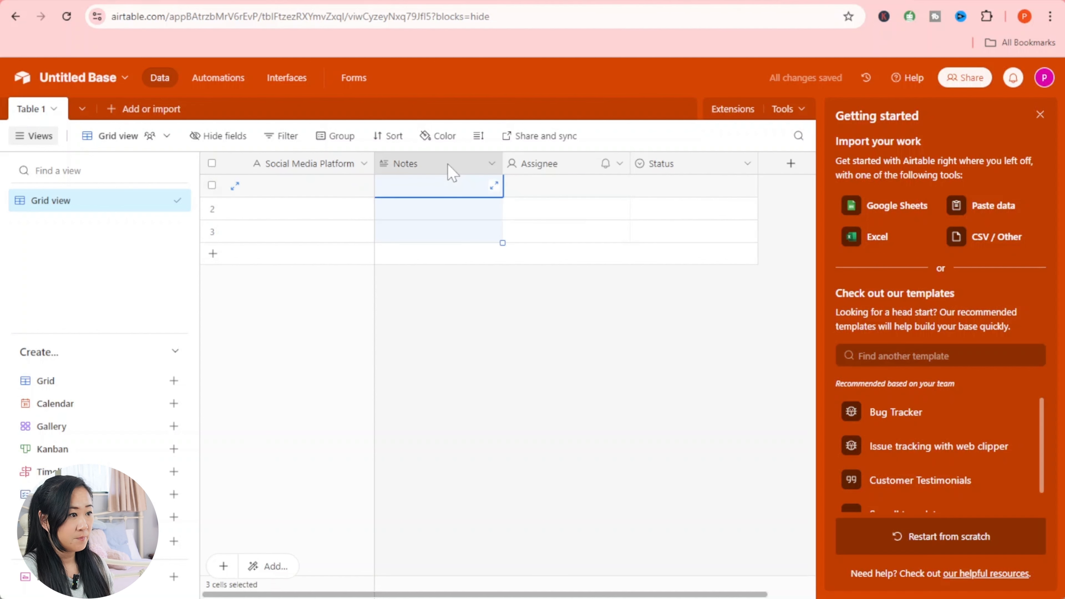
click(490, 165)
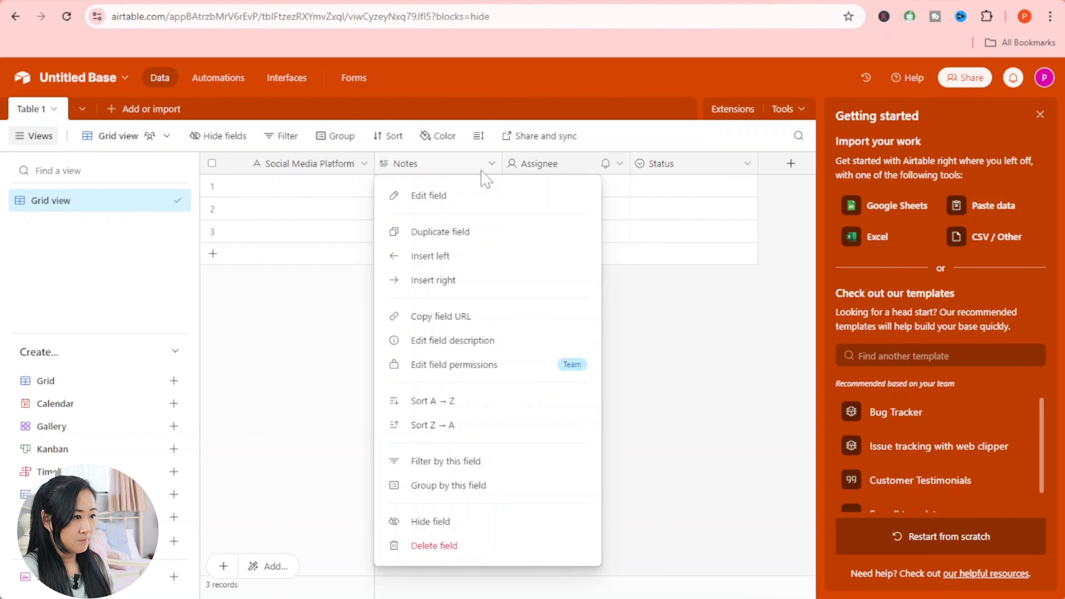
click(455, 198)
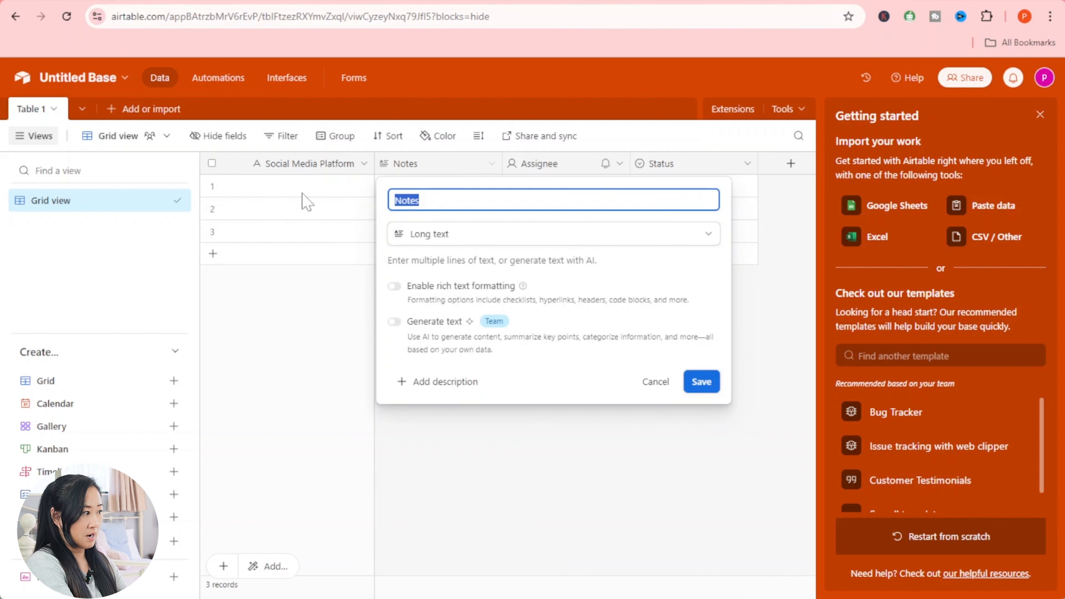
text(Post)
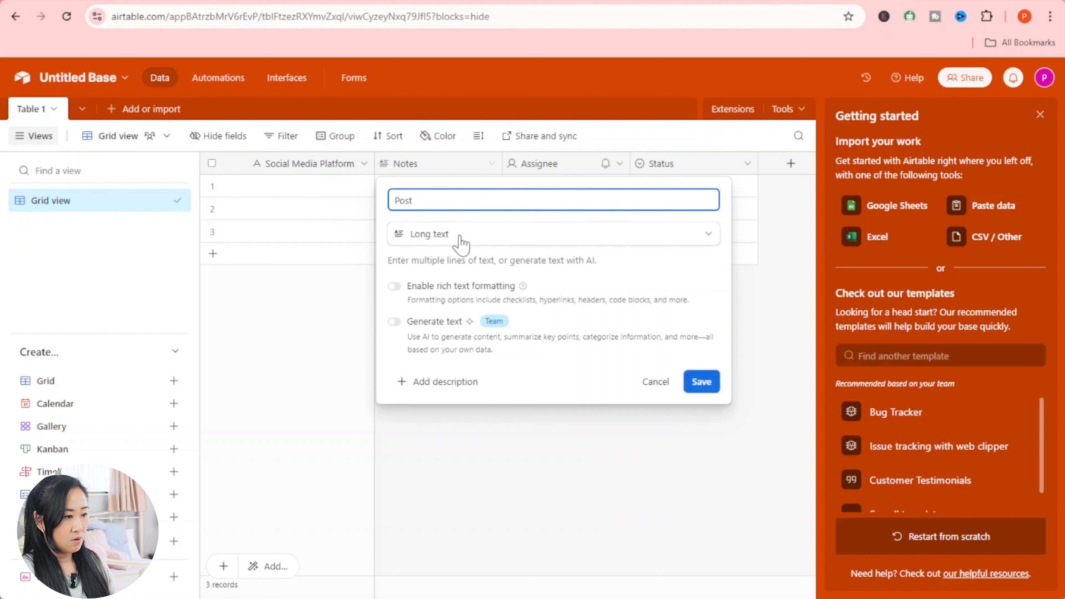
click(461, 243)
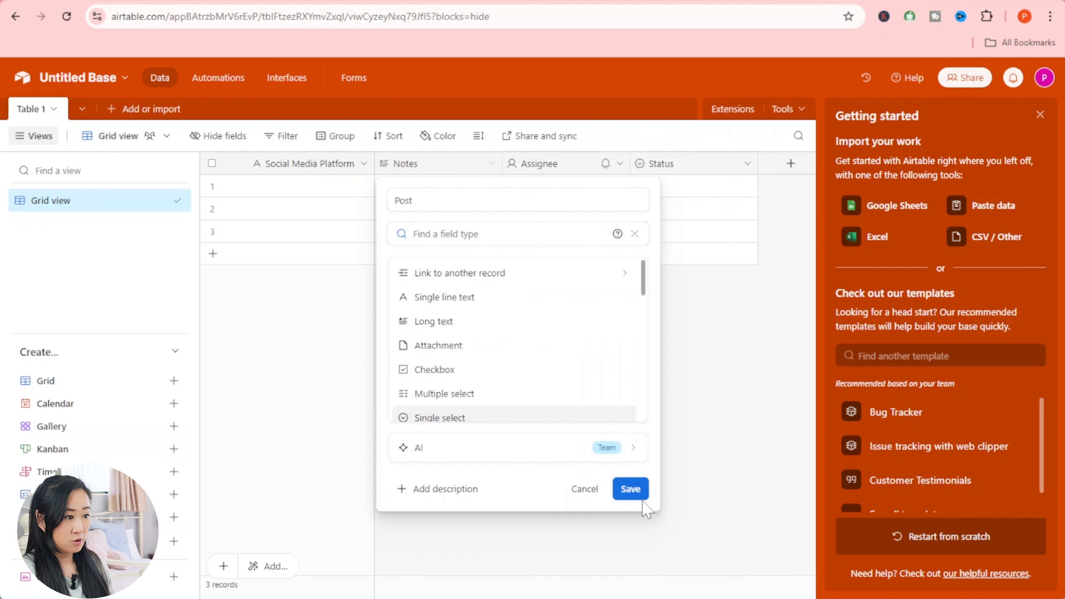
click(630, 489)
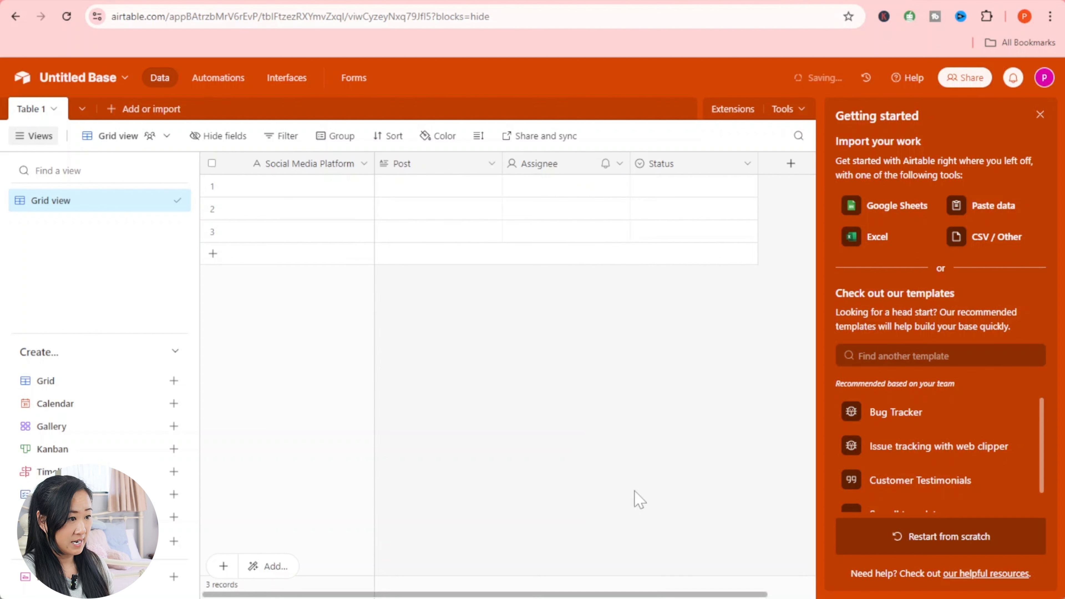
- Delete the Assignee field from the table
click(569, 169)
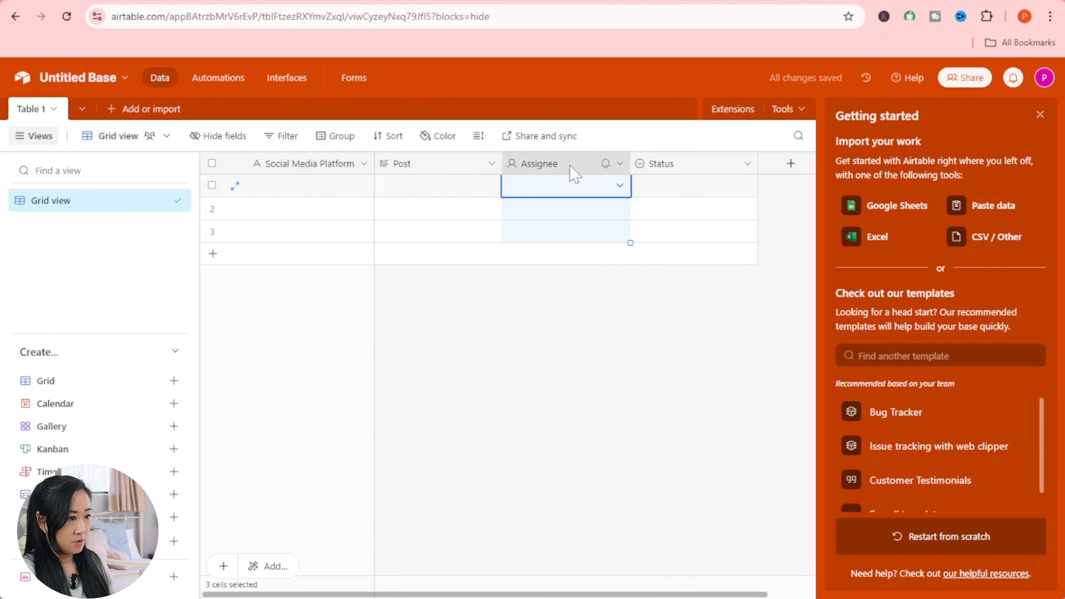
right_click(570, 166)
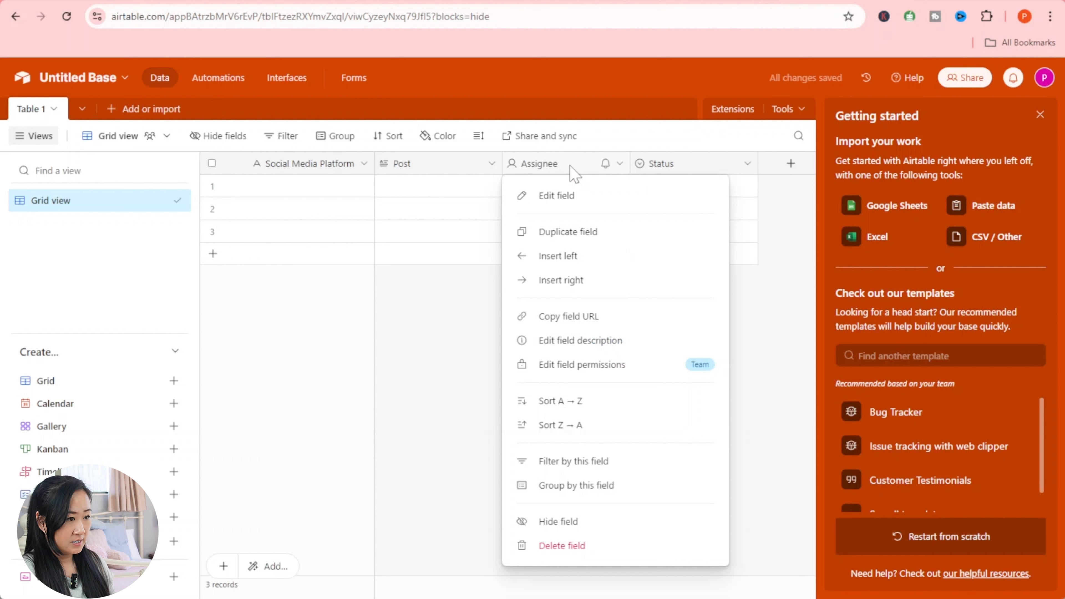
click(606, 552)
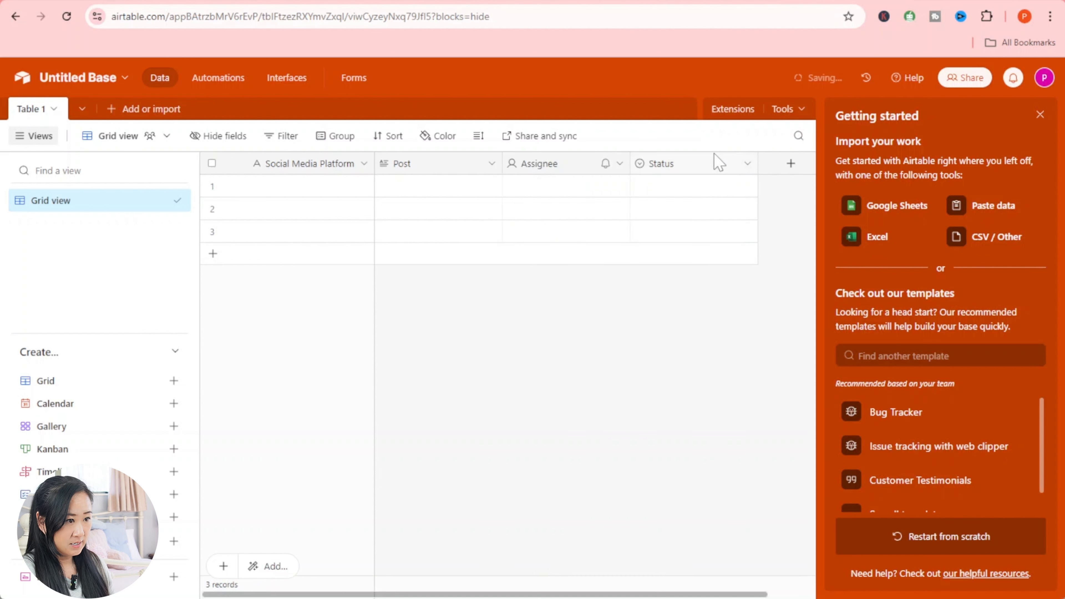
- Create an 'Approved' single-select field with Yes and No options and move it before Status
click(577, 170)
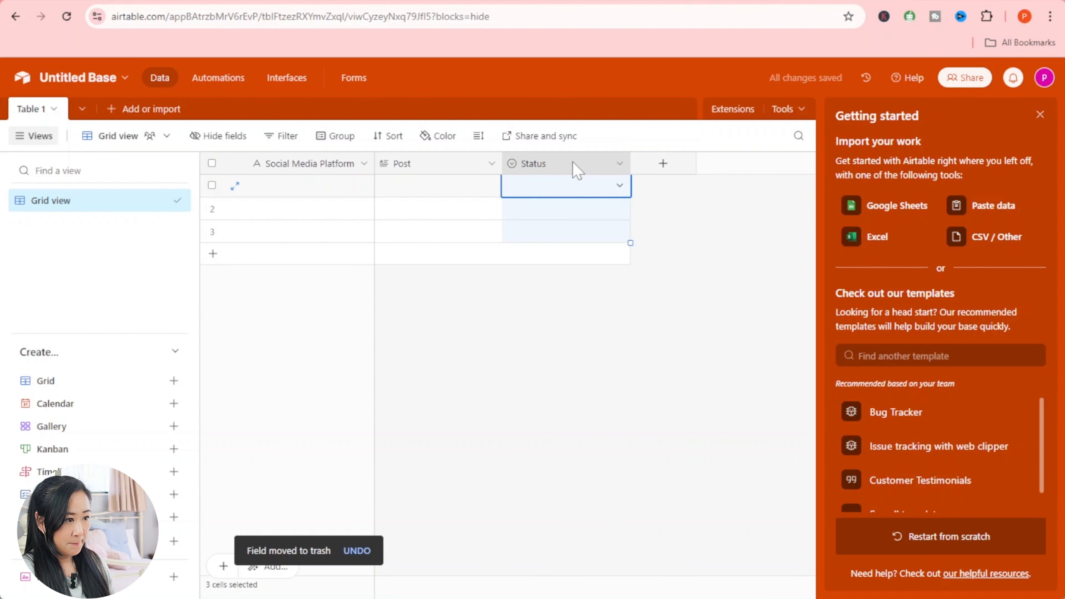
click(671, 170)
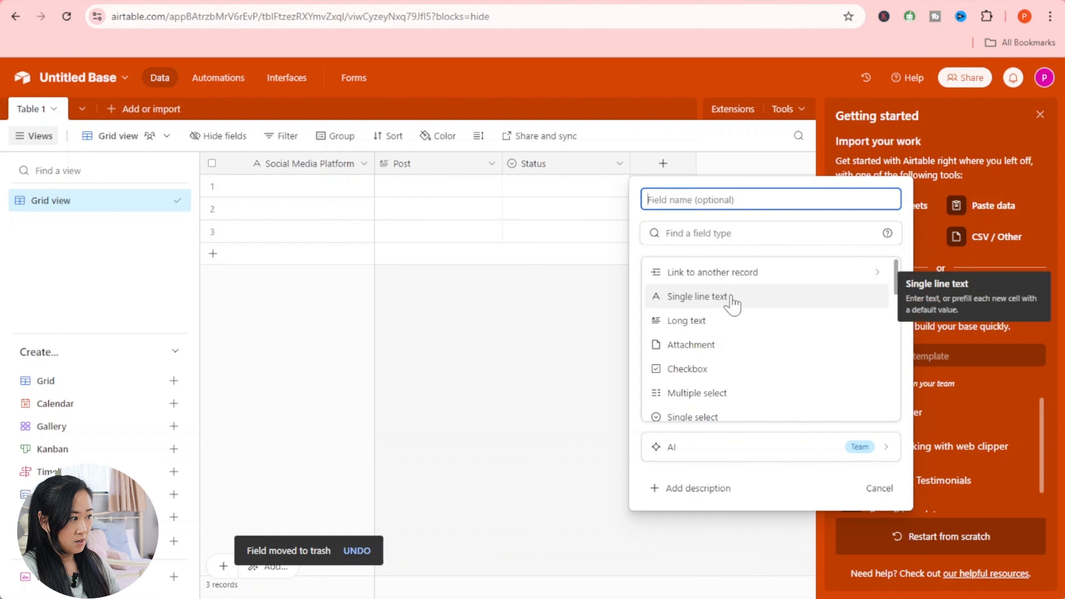
text(Approved)
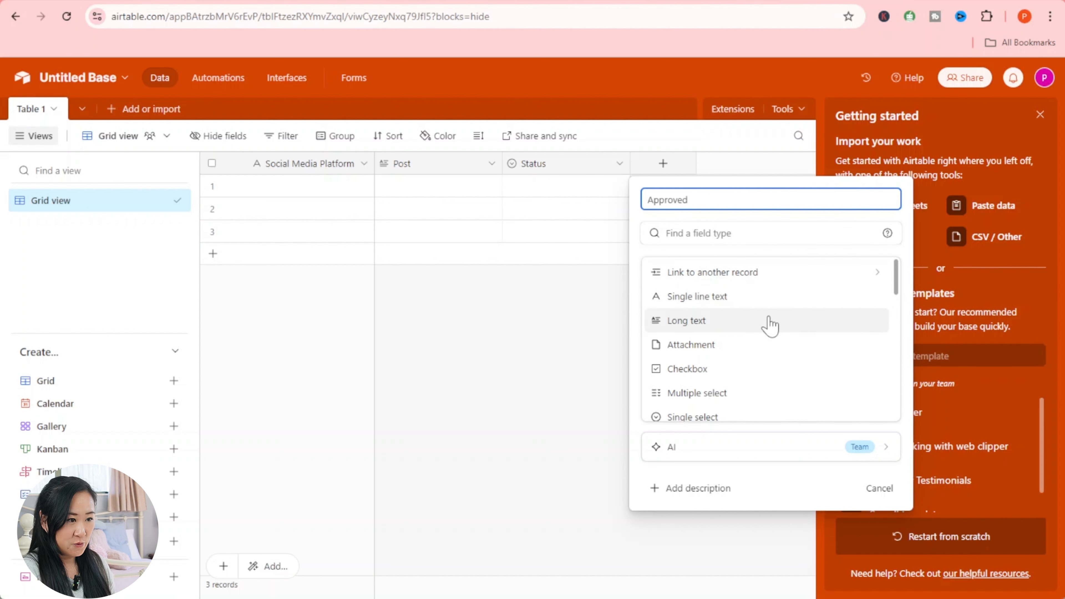
scroll(770, 324, down, 2)
click(758, 354)
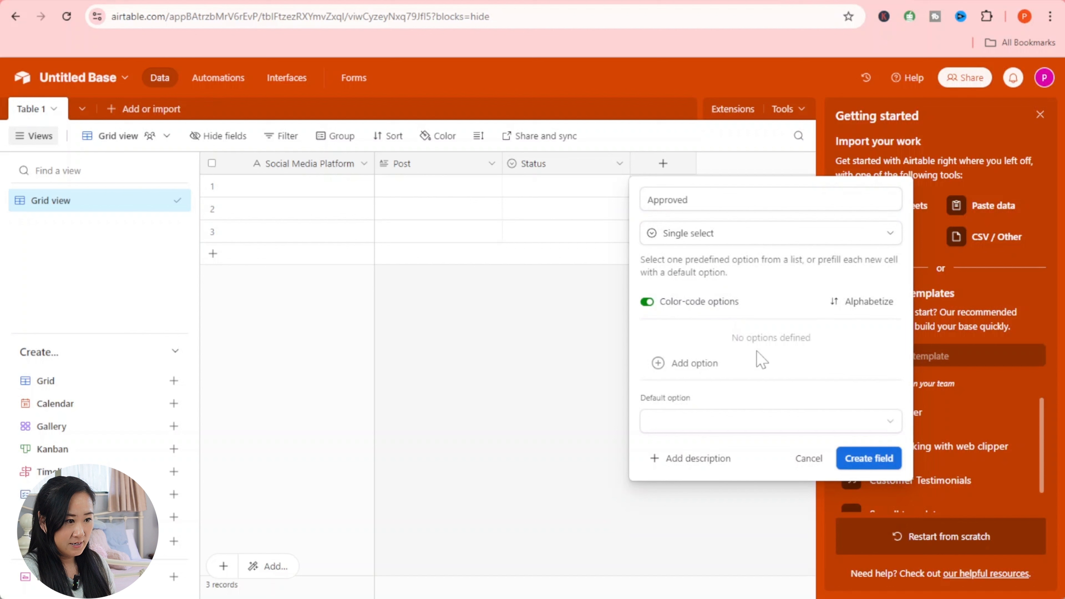
click(802, 362)
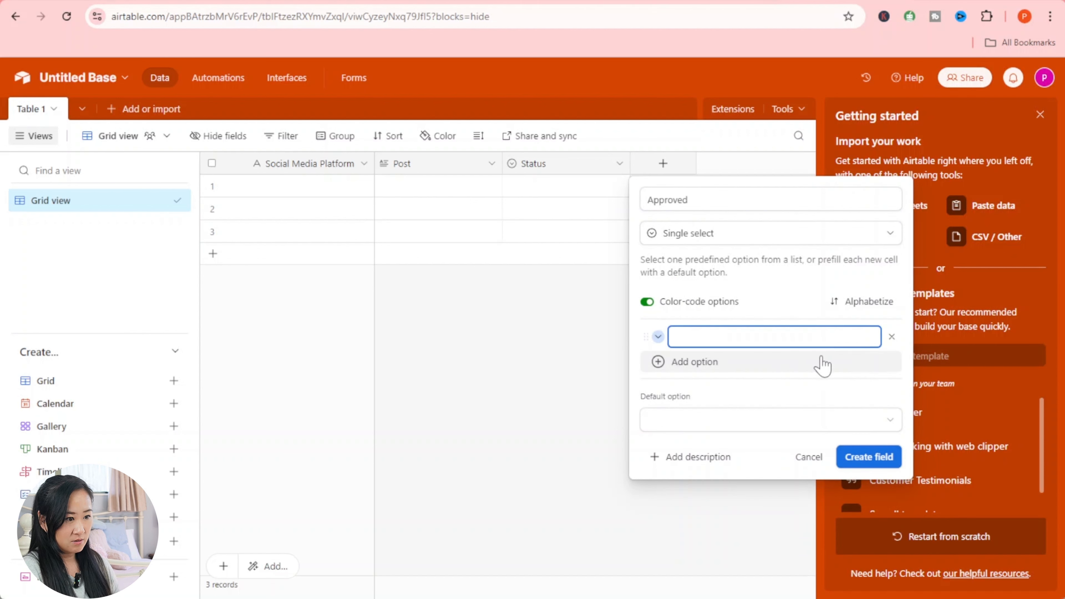
text(Yes)
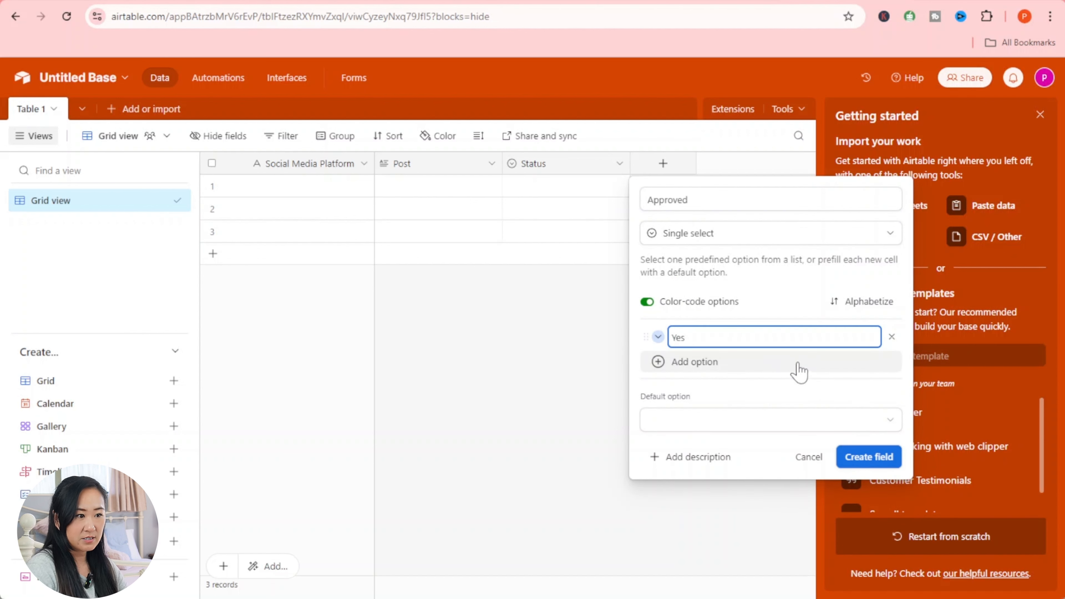
click(659, 363)
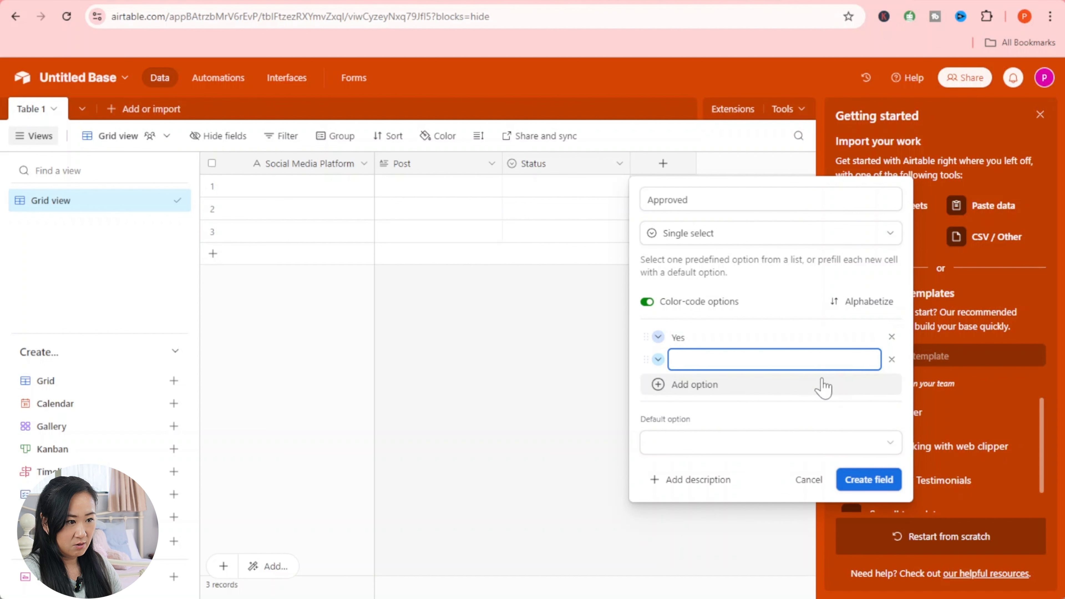
click(861, 479)
drag(706, 164, 555, 175)
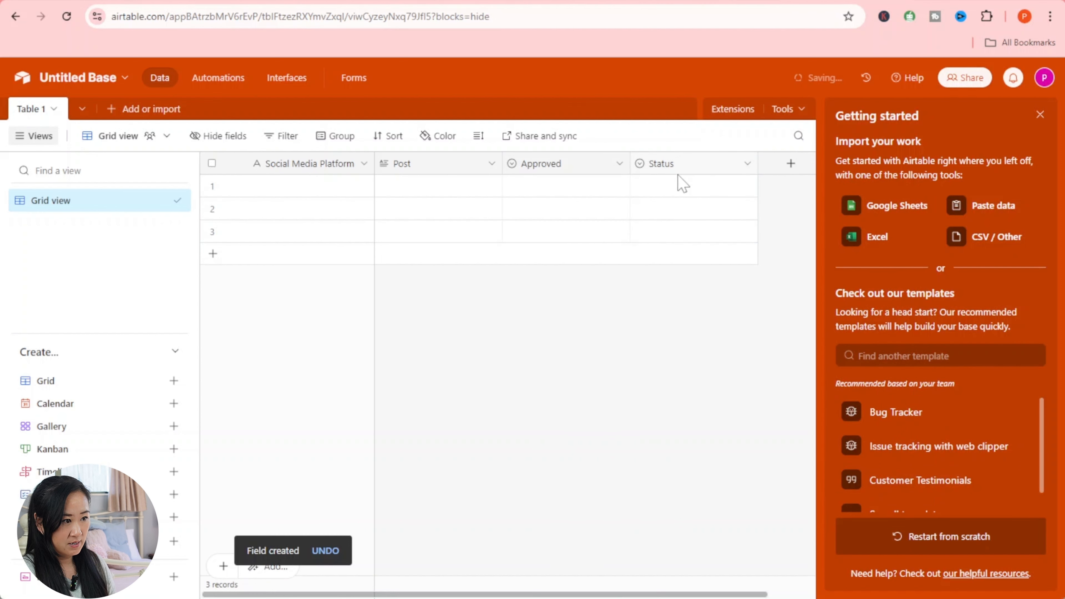
click(694, 168)
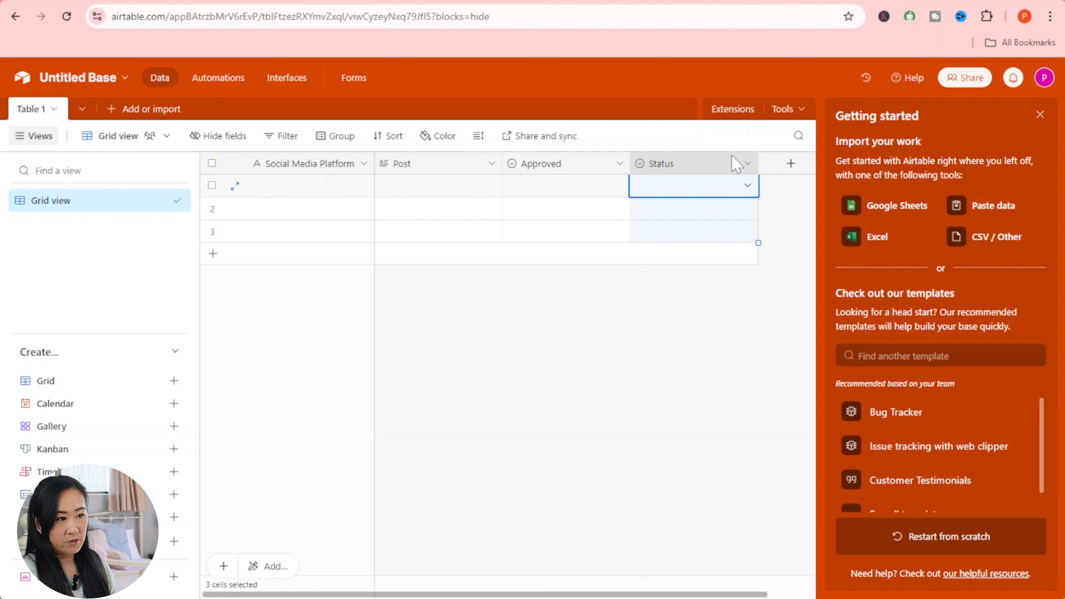
- Change the Status field's type to Last modified time
right_click(718, 170)
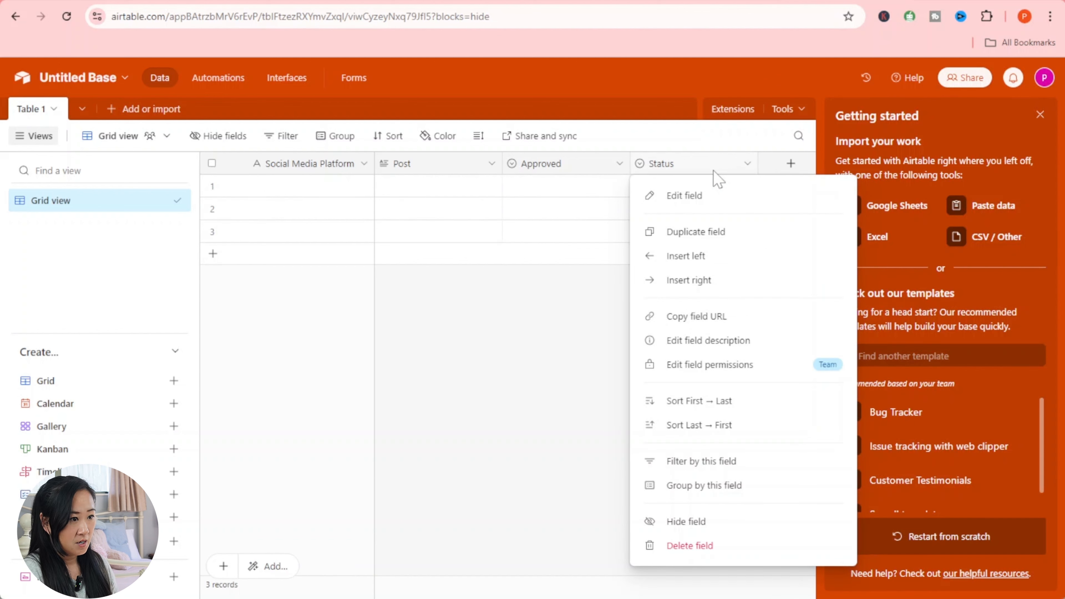
click(708, 197)
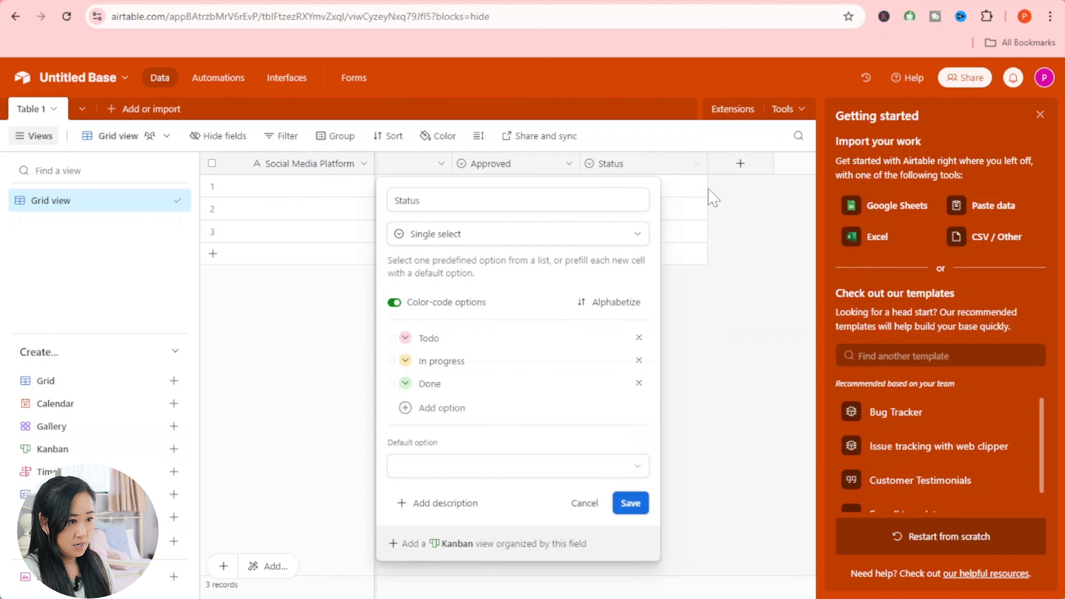
click(522, 235)
scroll(507, 351, down, 10)
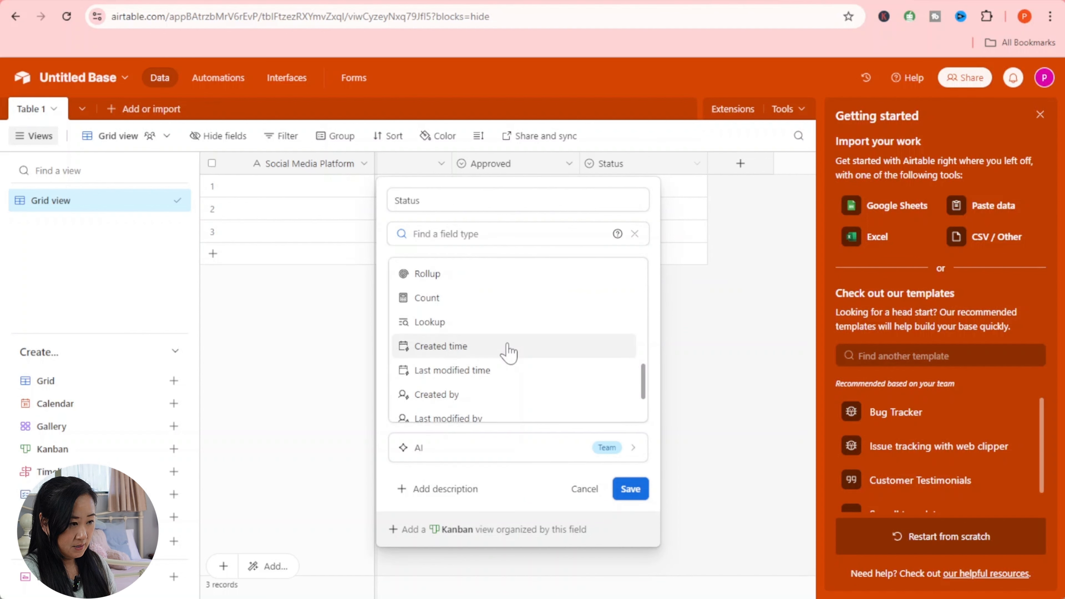
scroll(509, 353, down, 3)
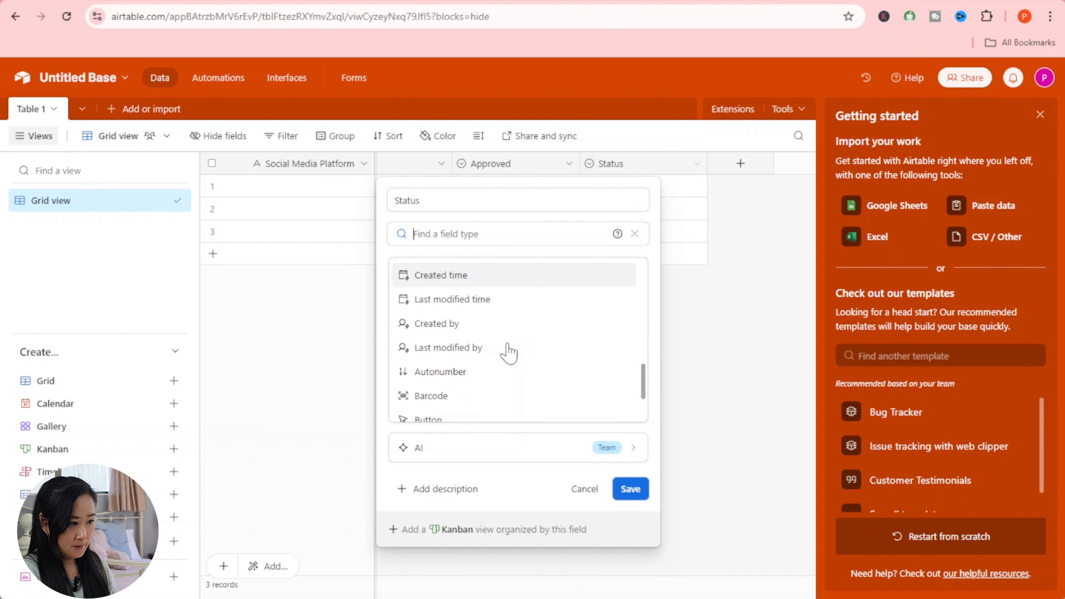
click(502, 304)
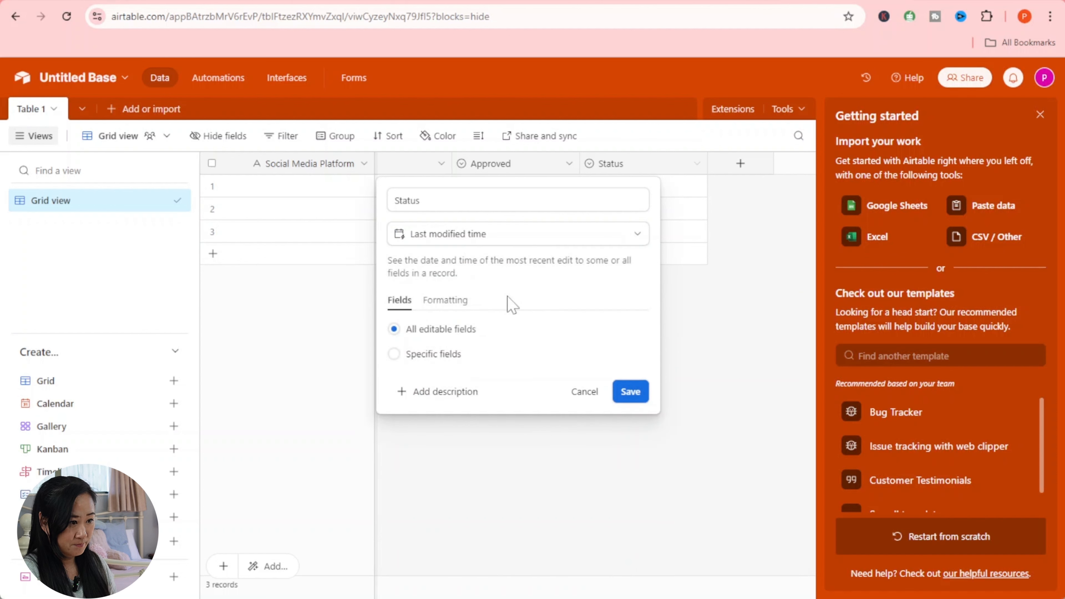
click(623, 396)
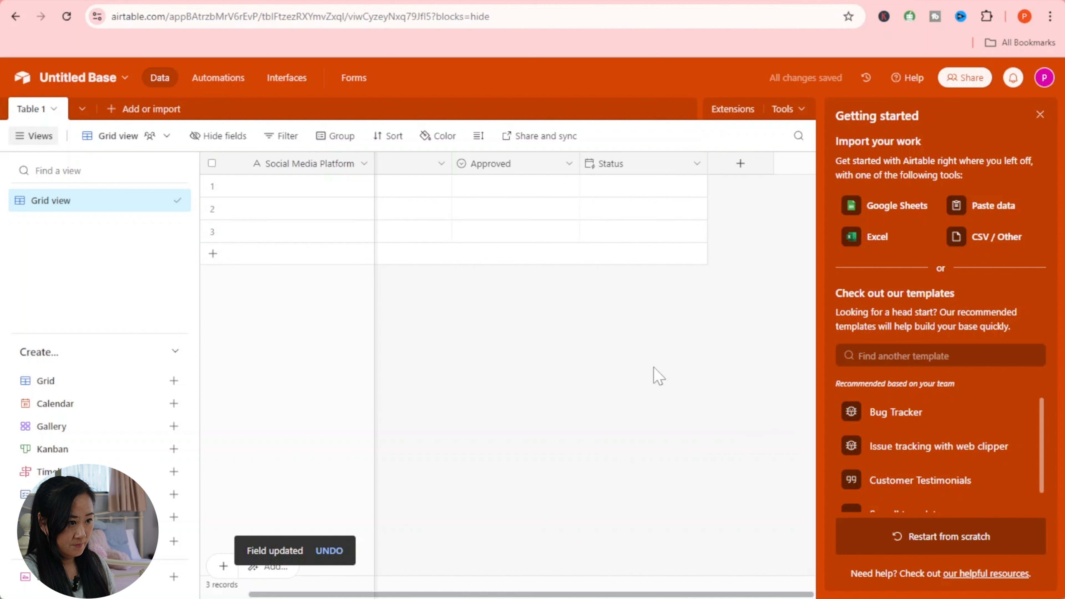
- Rename that field to 'Last Modified'
click(608, 165)
right_click(608, 164)
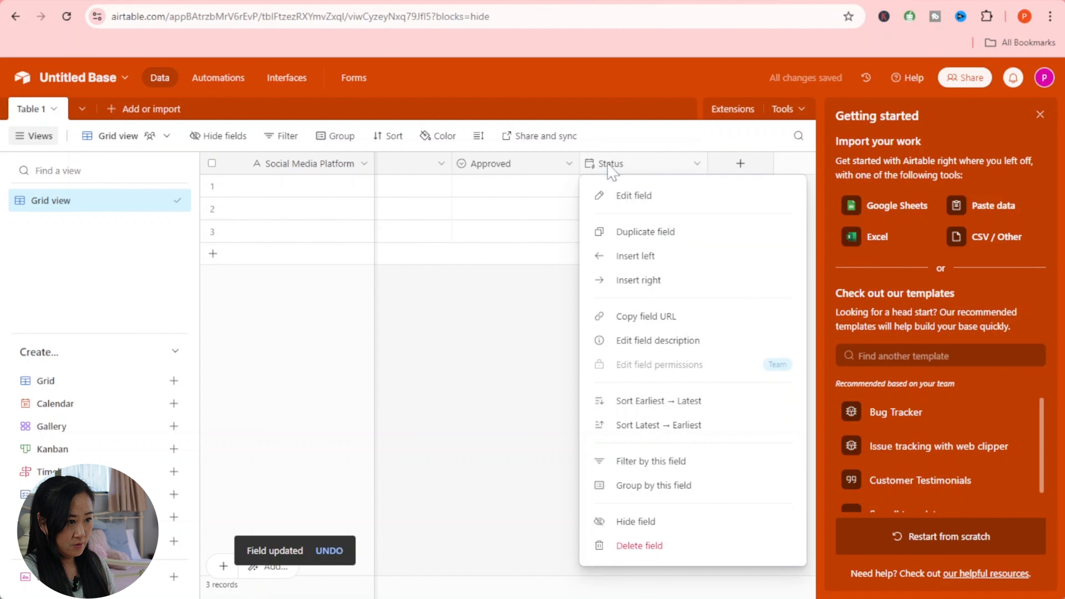
click(647, 201)
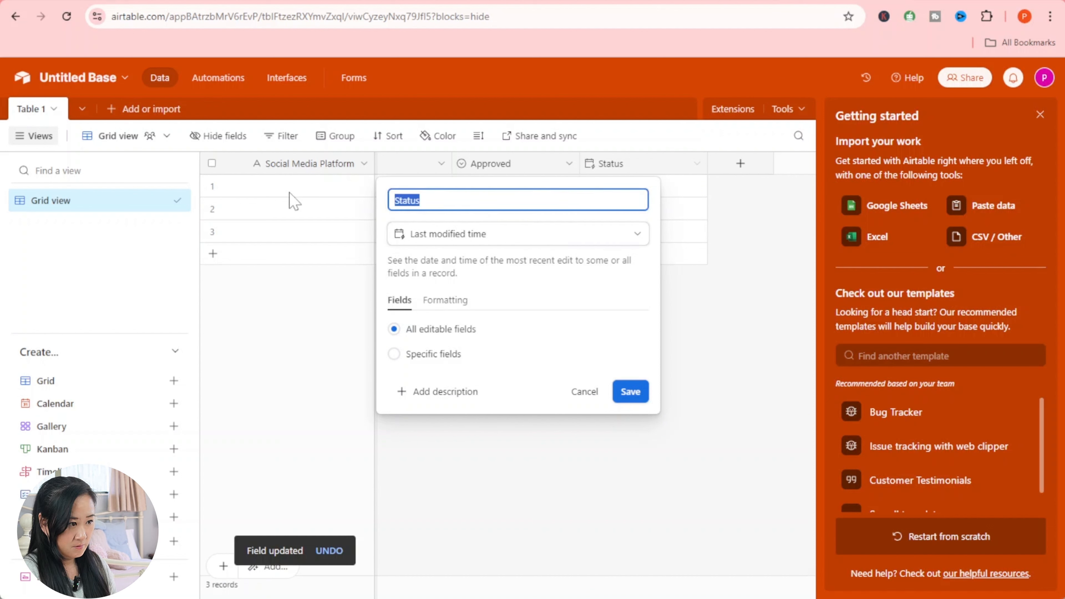
text(Last )
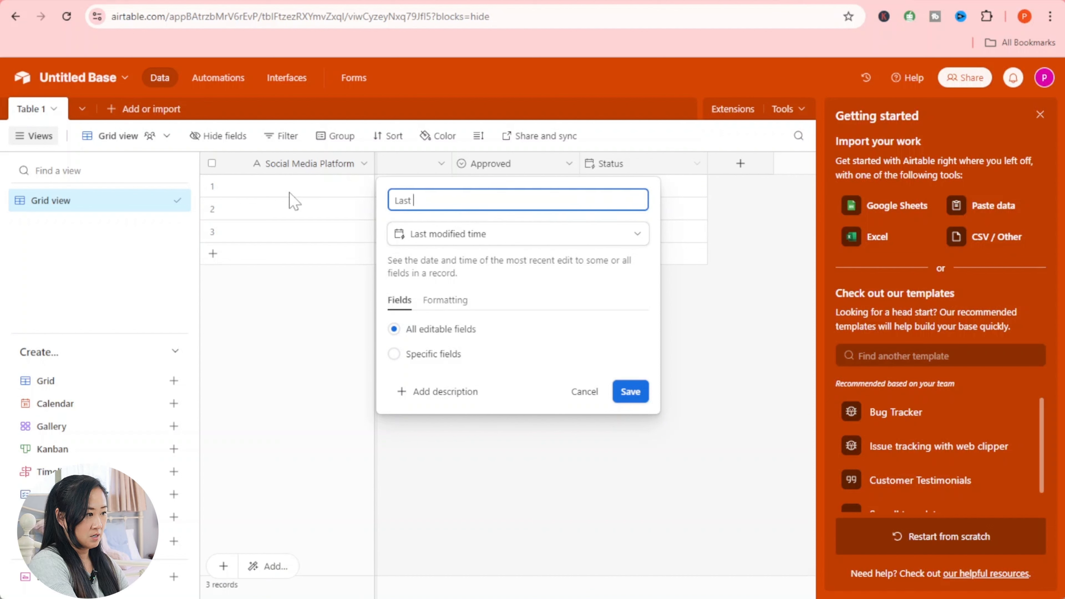
text(Modified)
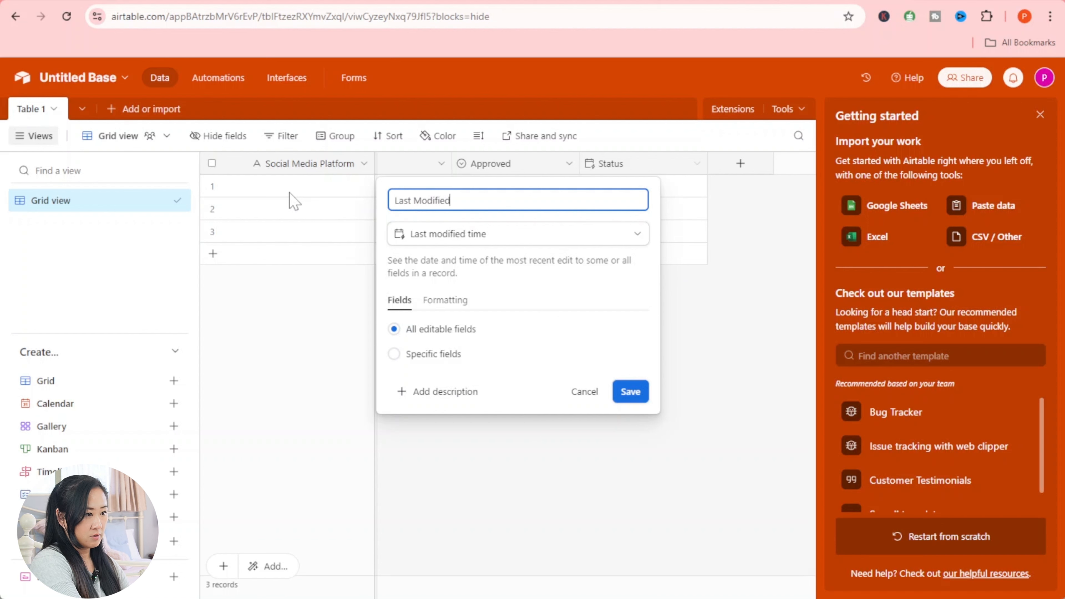
click(632, 391)
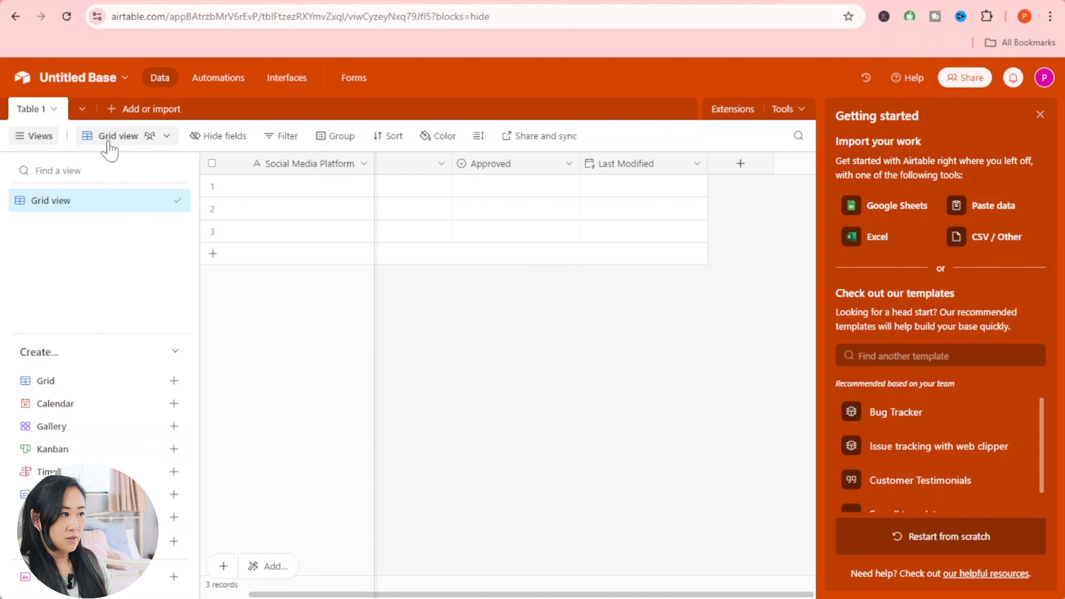
- Rename the 'Table 1' table to 'Draft' from its tab menu
click(37, 110)
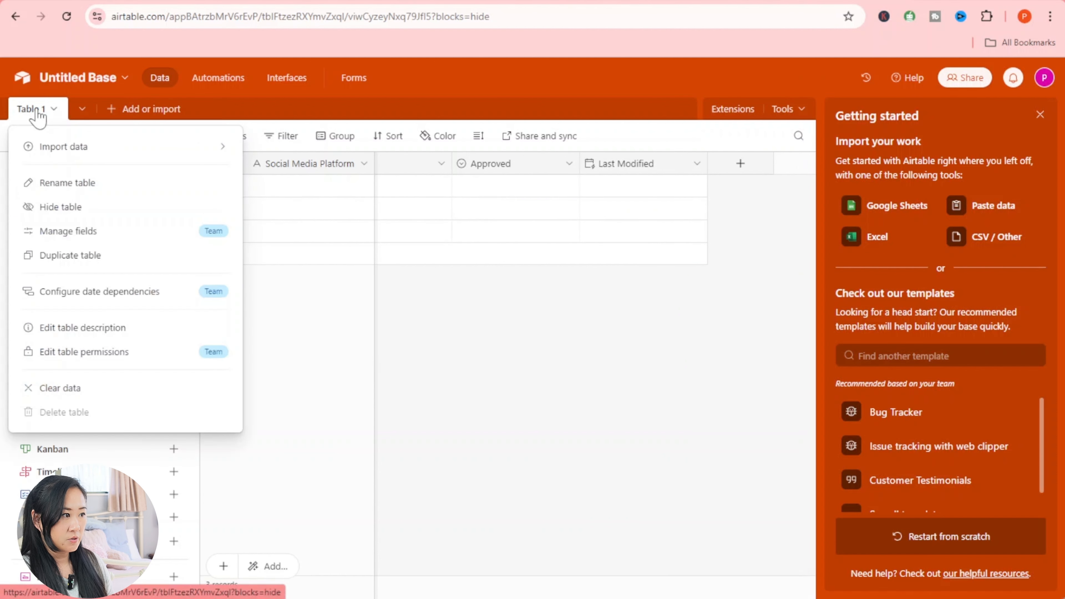
click(26, 111)
click(27, 113)
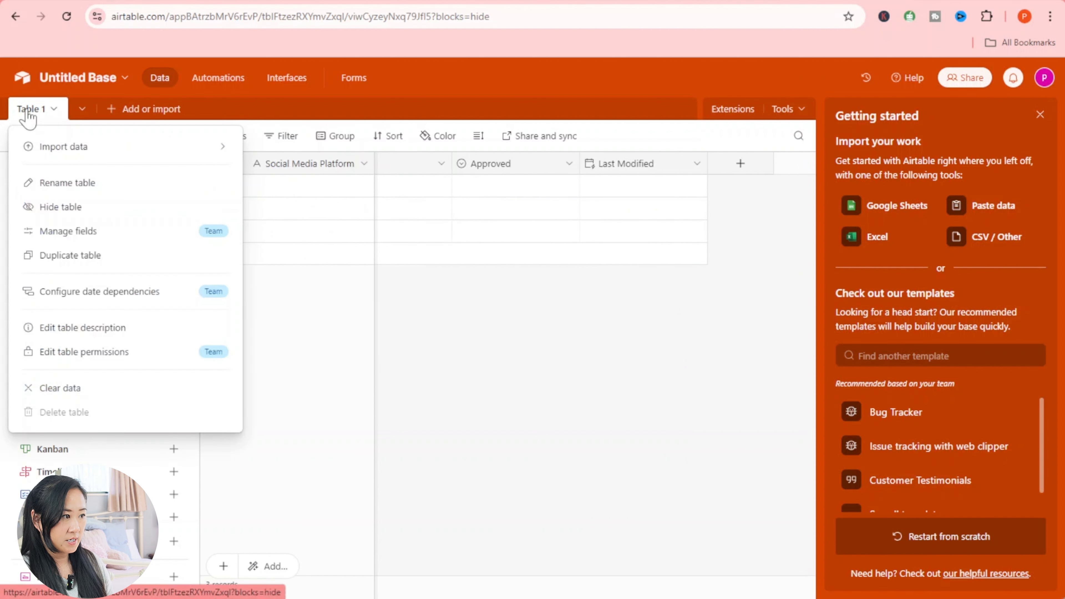
click(232, 182)
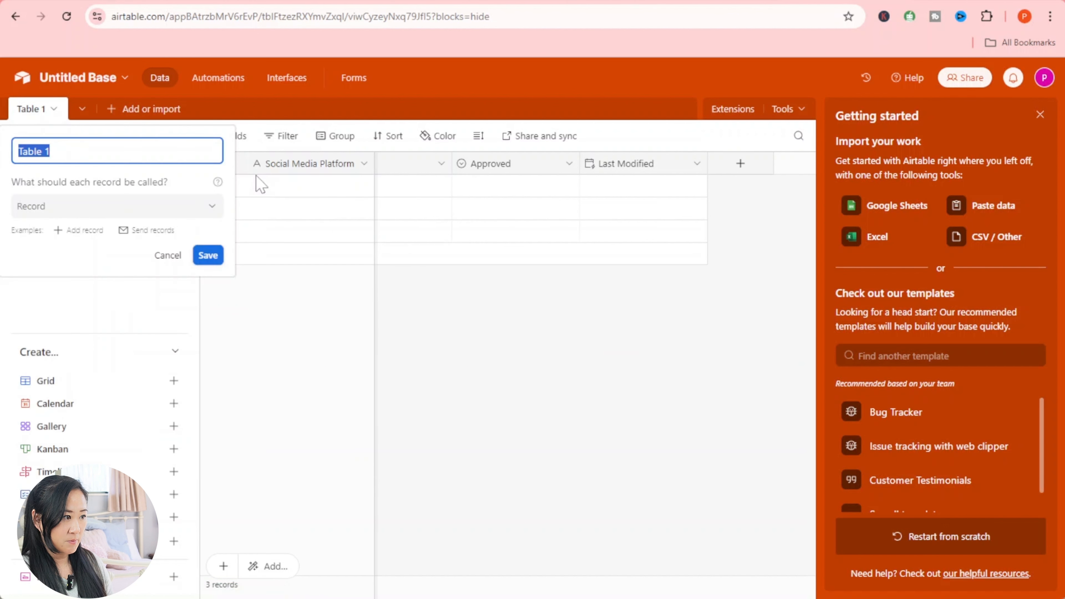
text(Draft)
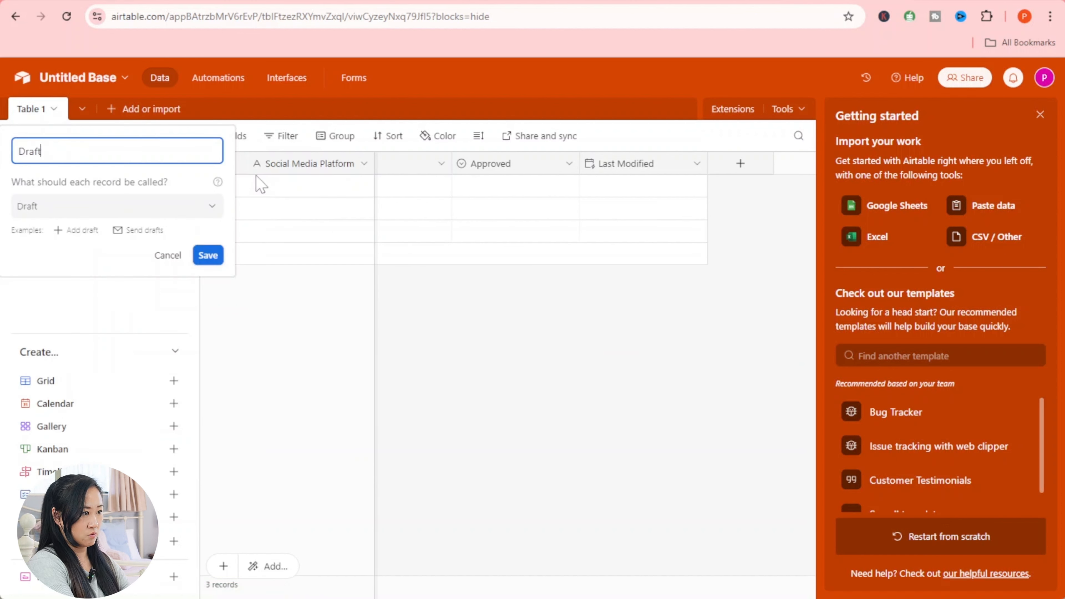
click(208, 256)
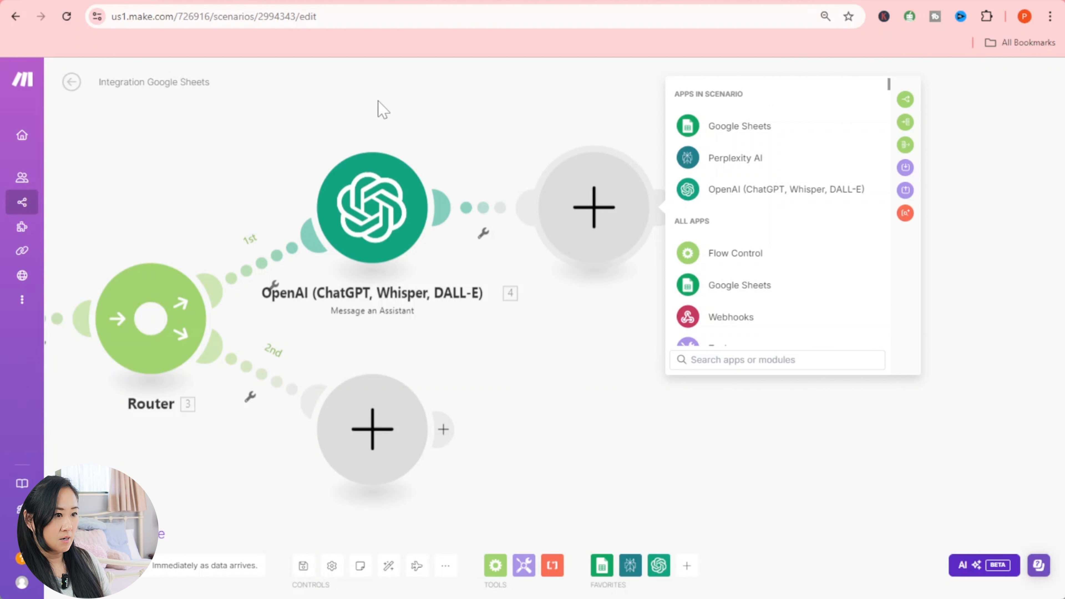
- Add Airtable's Update a Record module and start a new Airtable connection, viewing the connection types
click(708, 361)
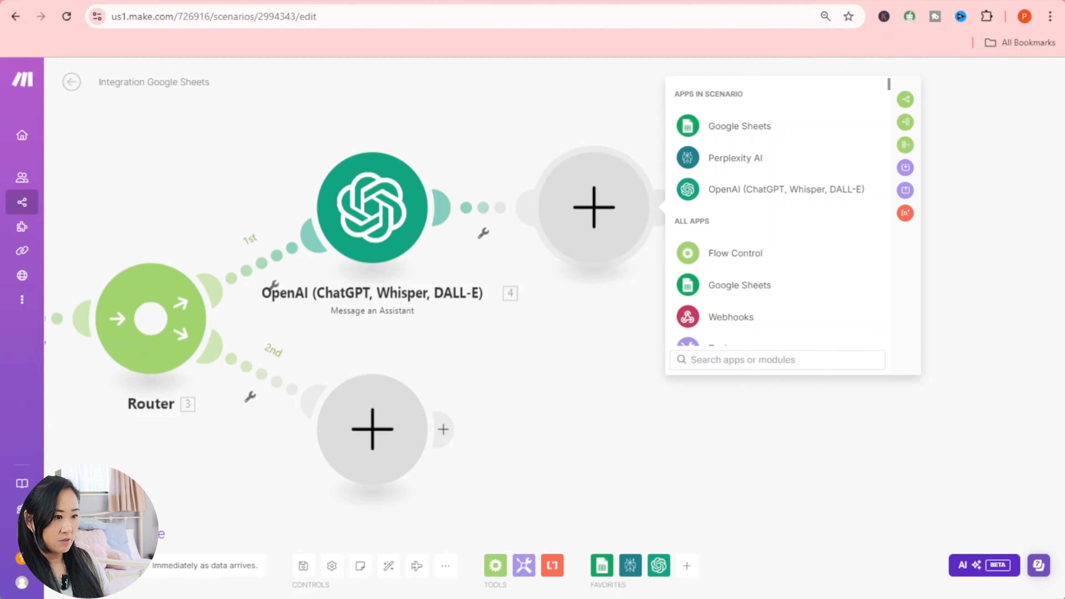
text(airtable)
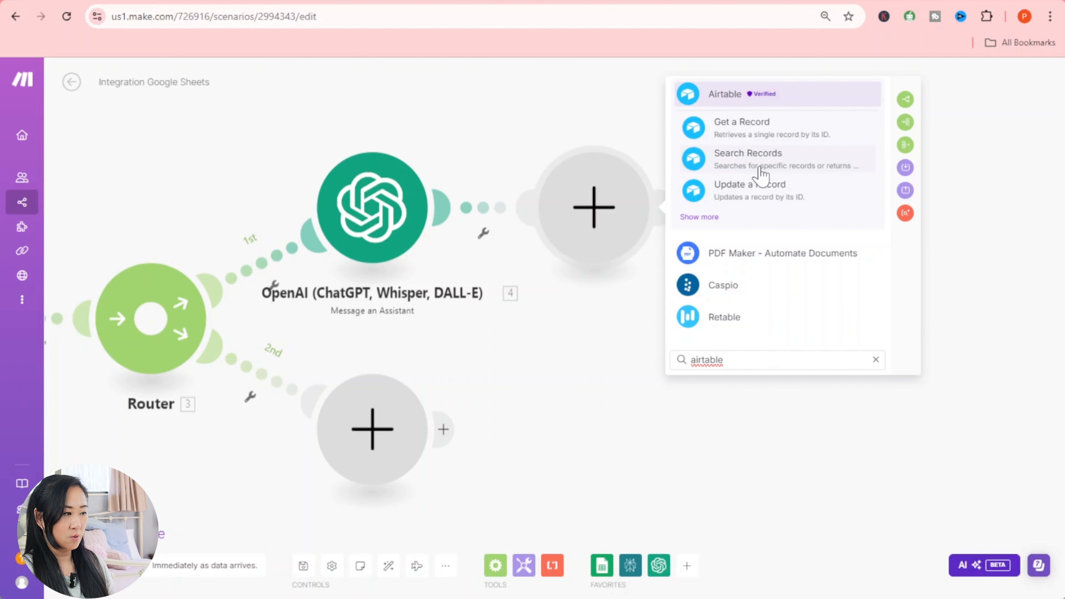
click(749, 190)
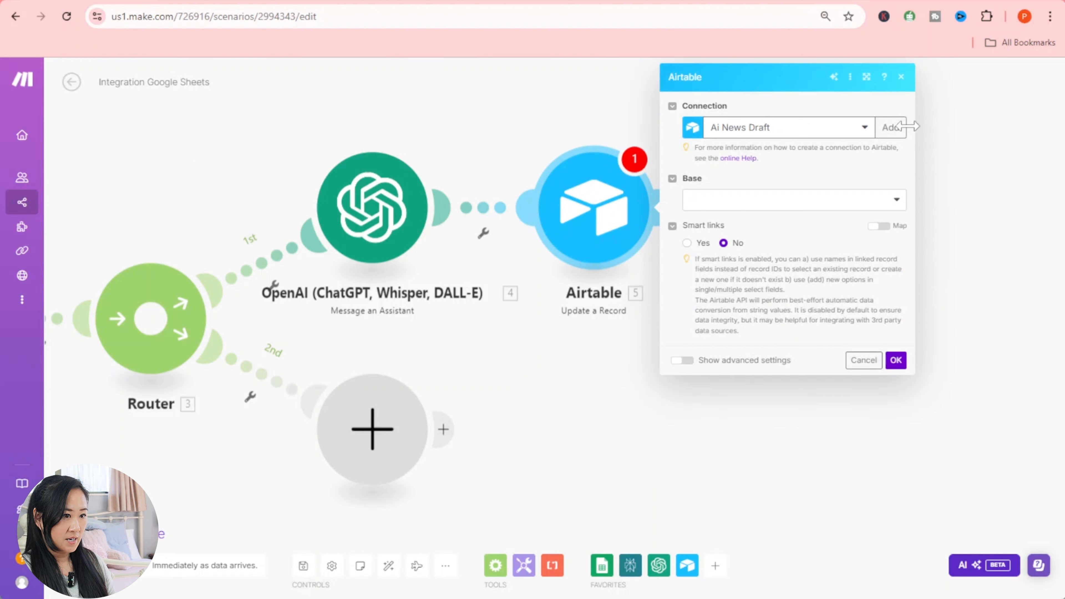
click(890, 127)
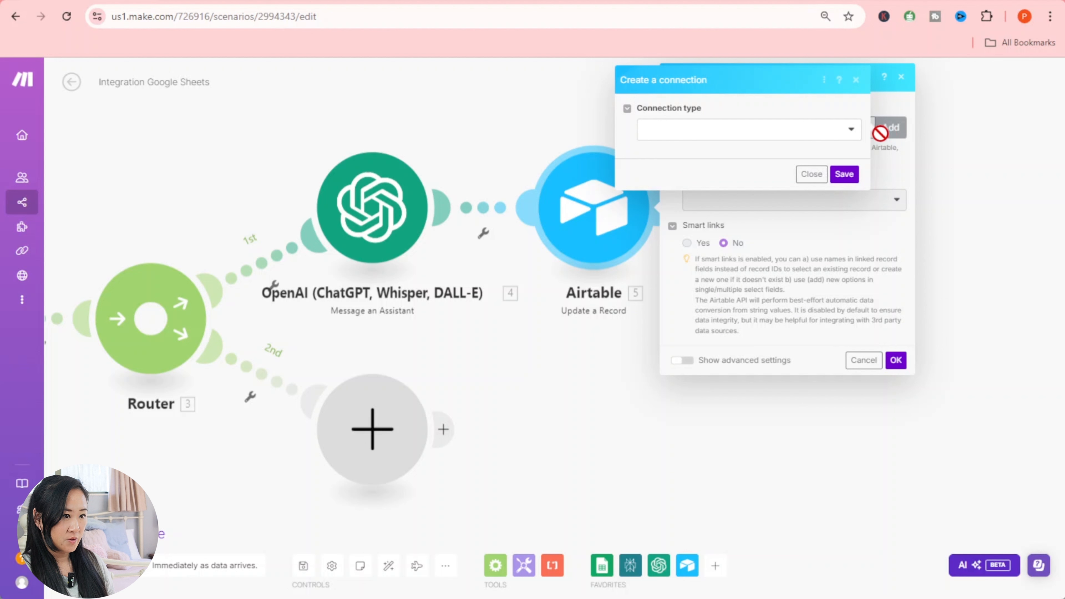
click(838, 133)
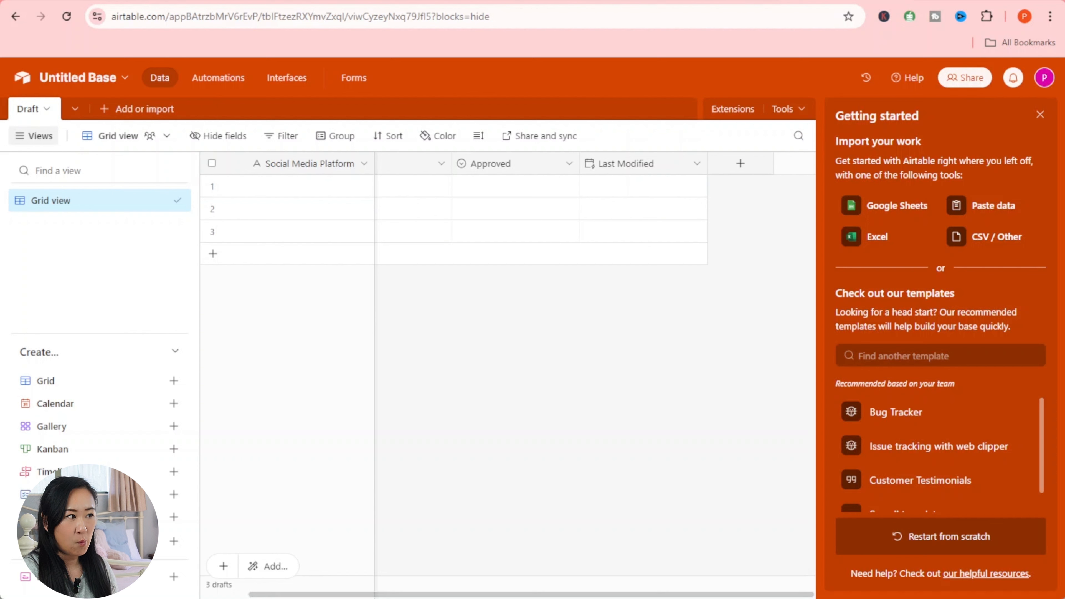
- Go from the Airtable account menu to the Builder Hub's personal access tokens
click(1044, 79)
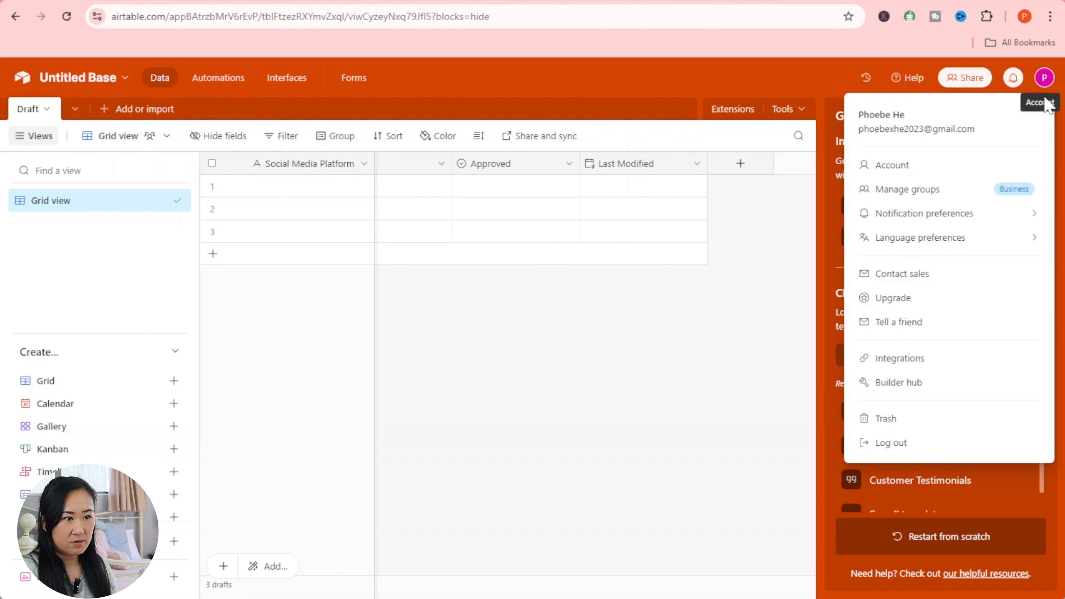
click(904, 383)
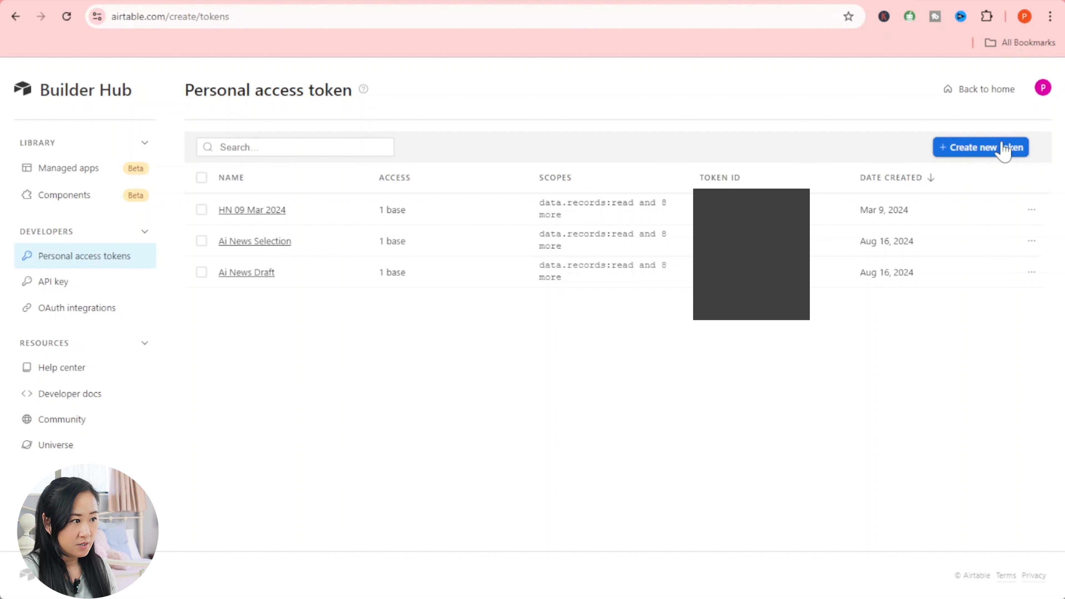
- Start a new token named 'test' with data.records and data.recordComments read/write scopes
click(994, 154)
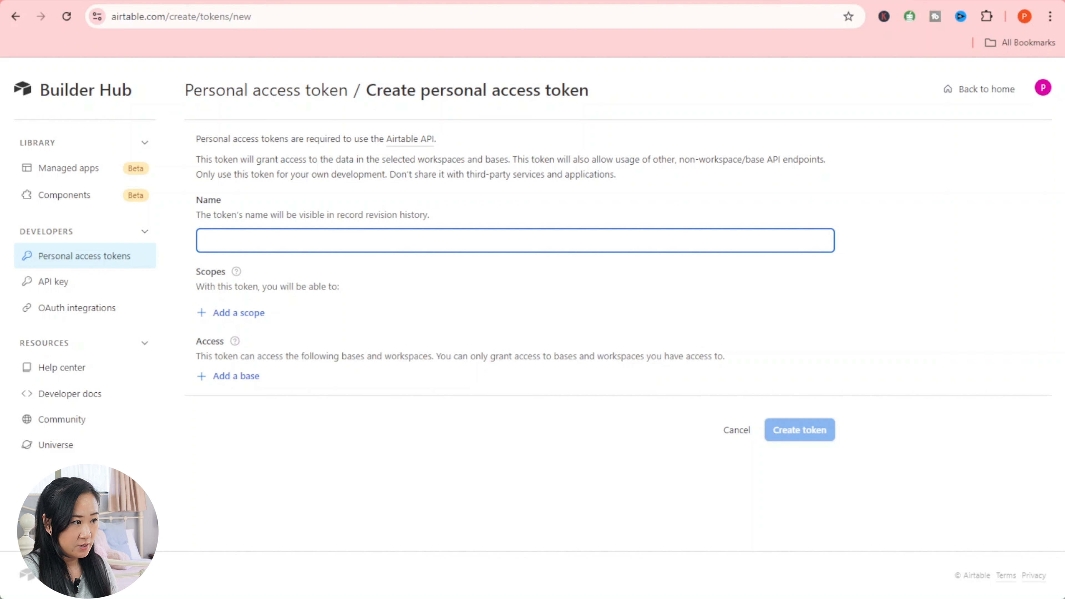
text(test)
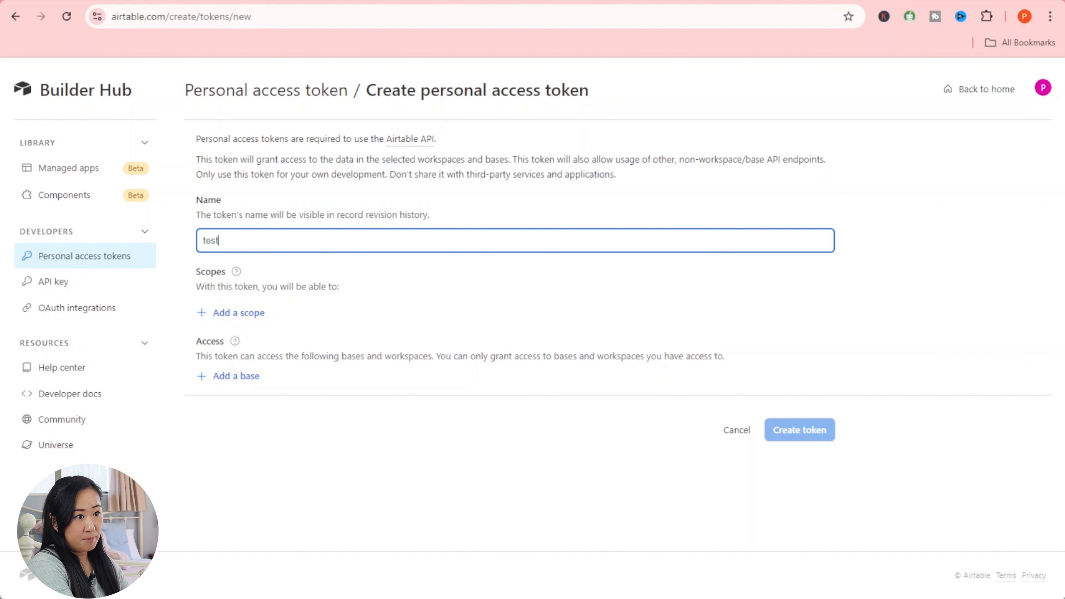
click(242, 317)
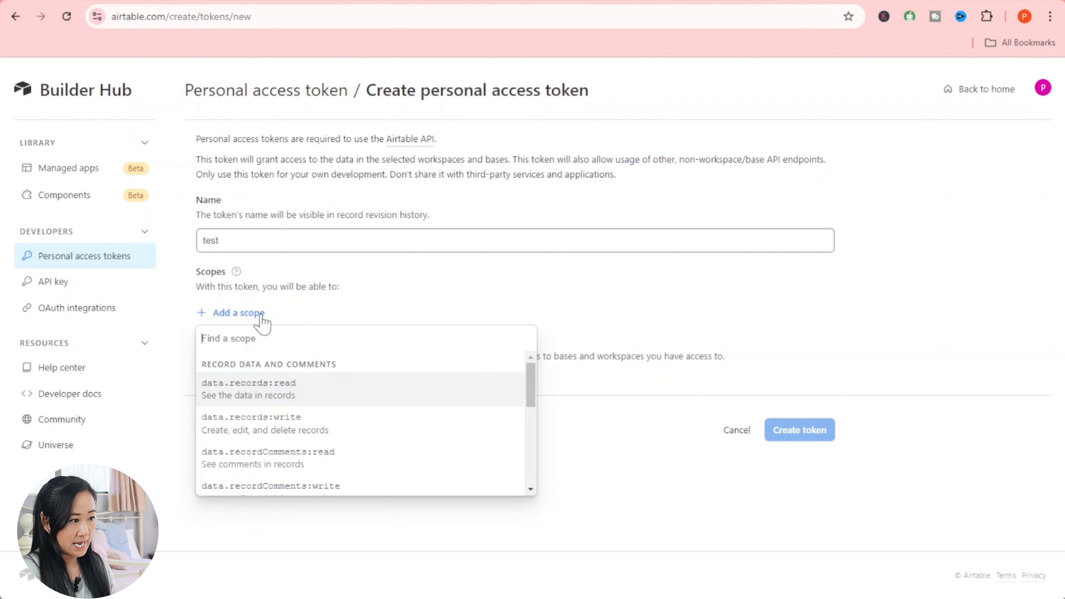
click(297, 392)
click(260, 348)
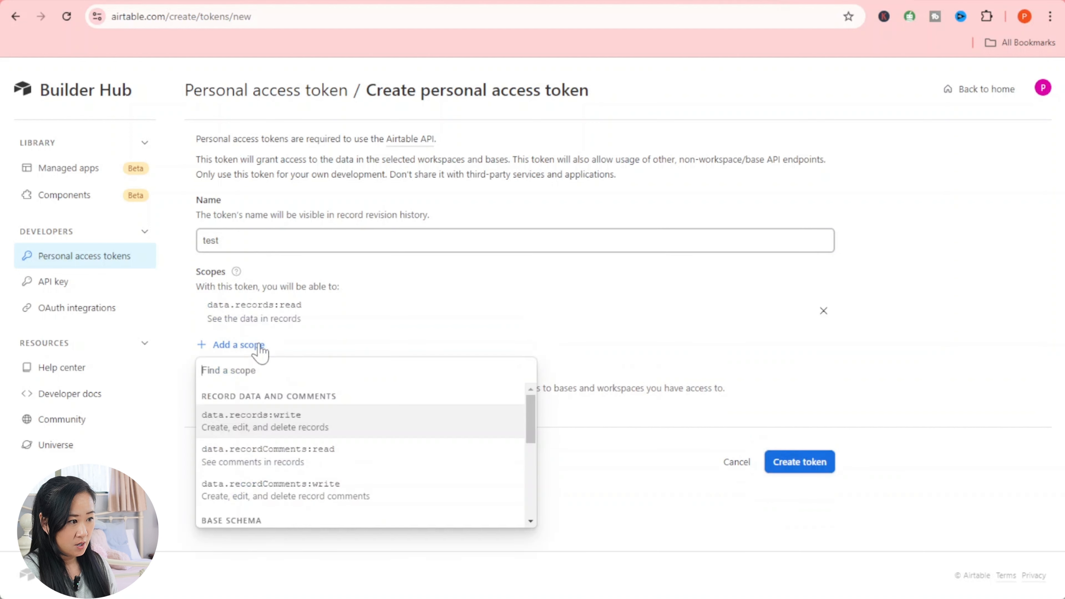
click(278, 415)
click(247, 376)
click(273, 445)
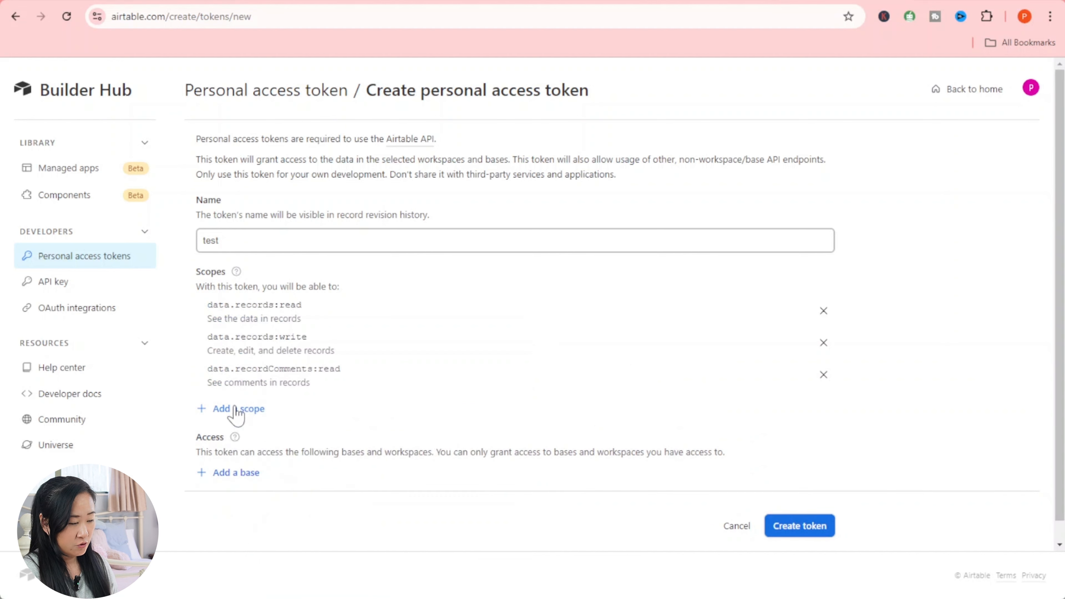
click(236, 411)
click(272, 480)
click(238, 441)
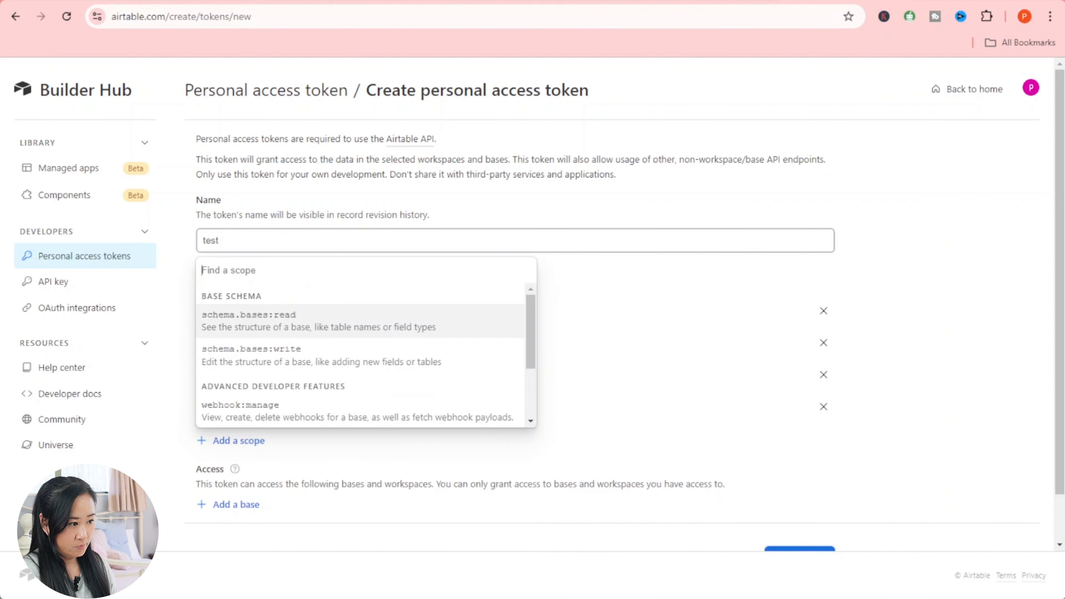
- Add schema.bases read/write, webhook:manage, block:manage and user.email:read scopes to the token
click(280, 329)
click(255, 473)
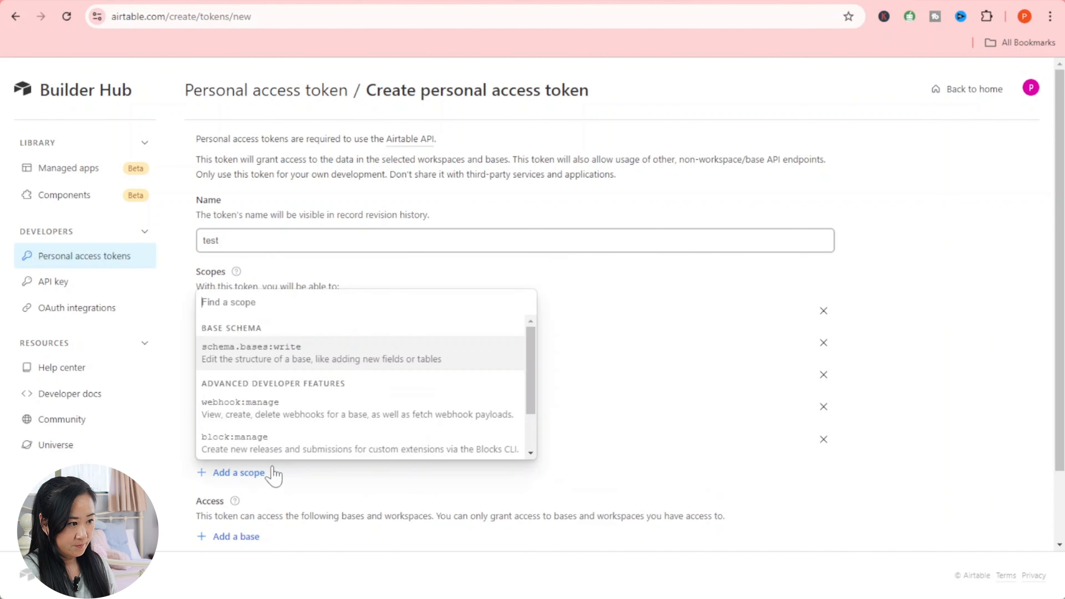
click(330, 365)
click(249, 505)
click(303, 401)
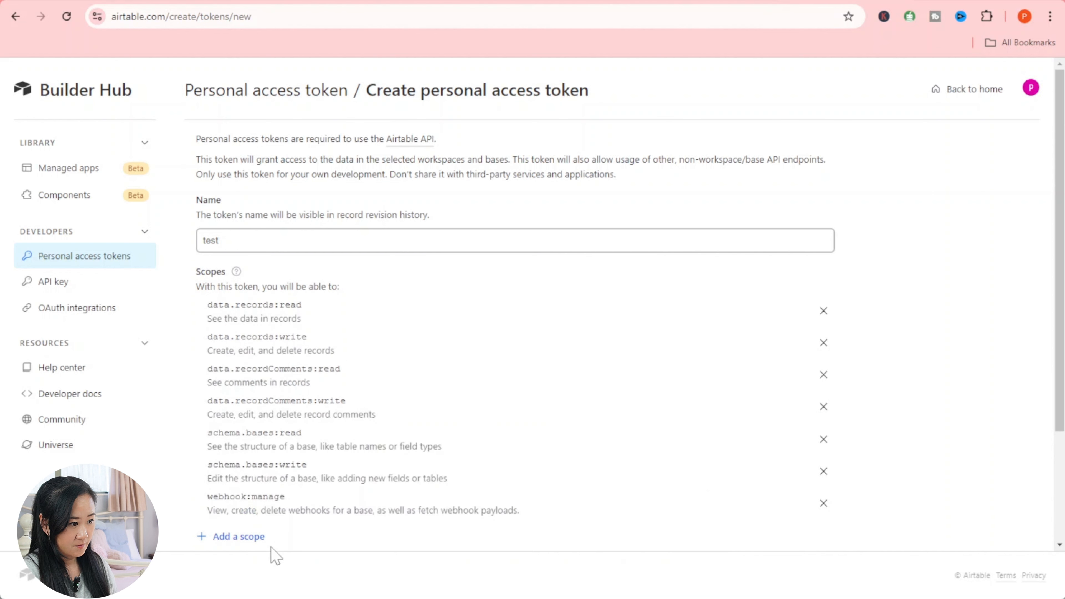
click(254, 539)
click(284, 469)
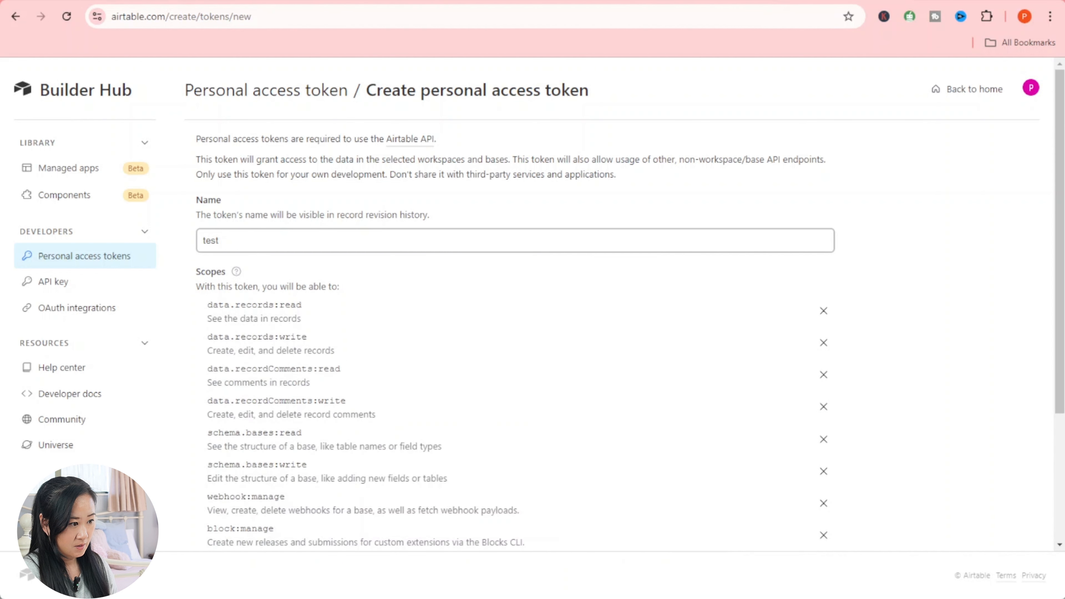
scroll(296, 505, down, 4)
click(239, 396)
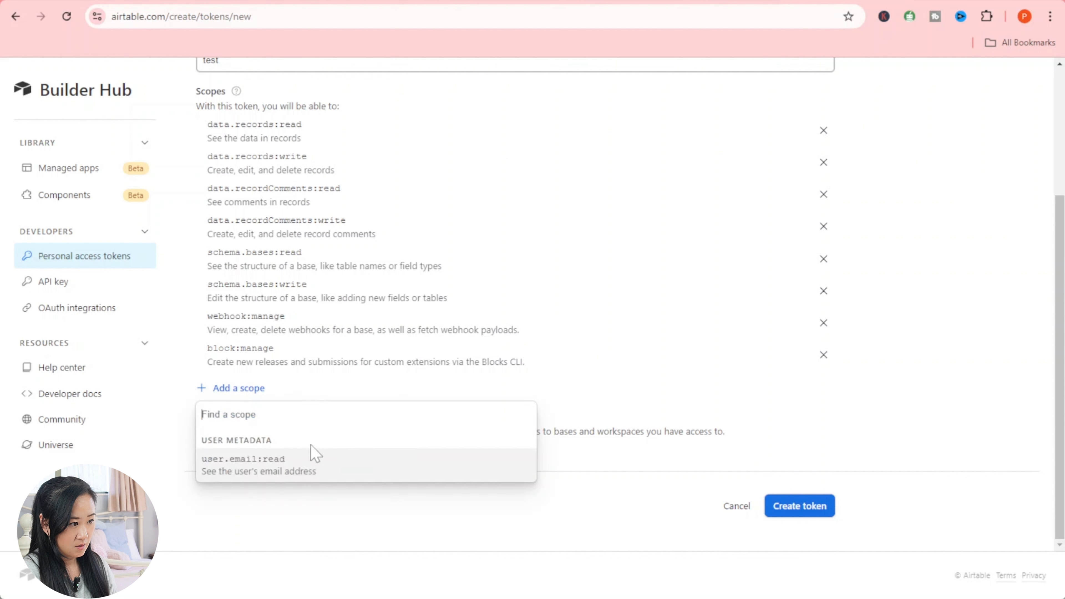
click(259, 469)
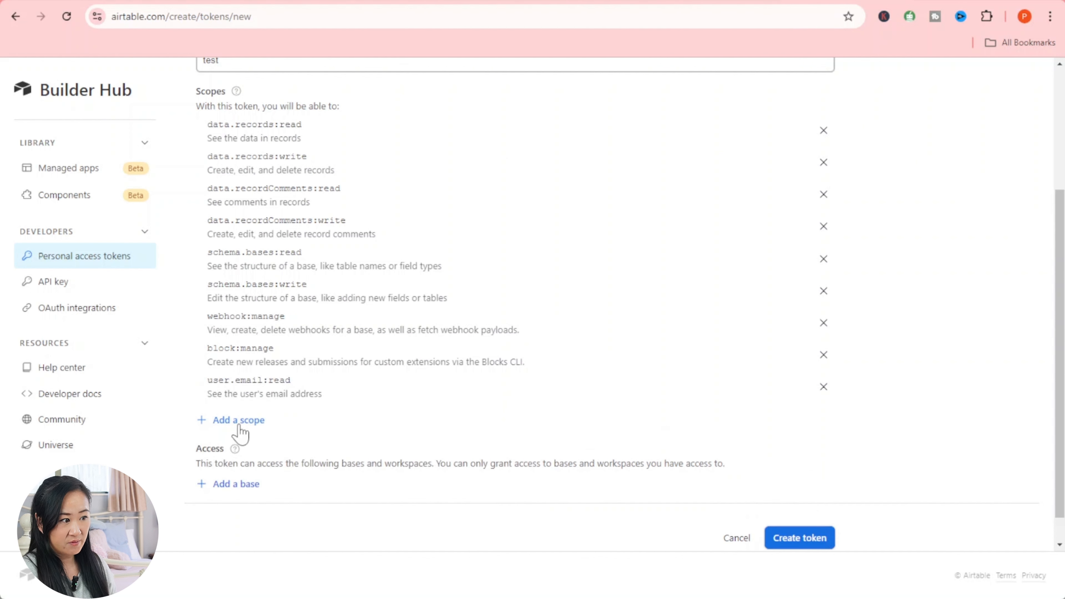
click(248, 419)
click(860, 430)
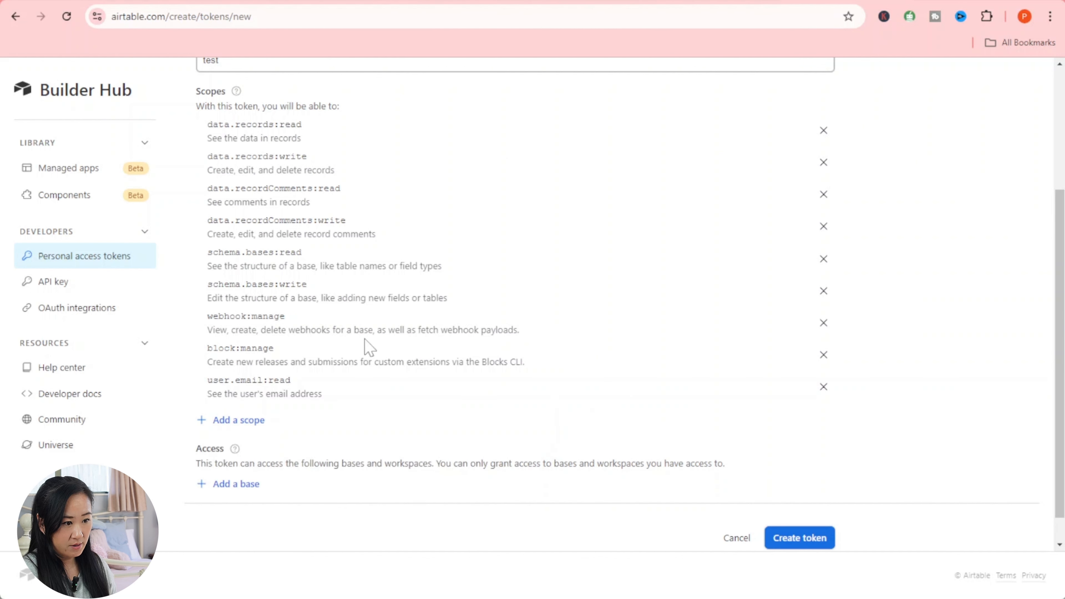
scroll(613, 340, up, 4)
scroll(614, 340, down, 5)
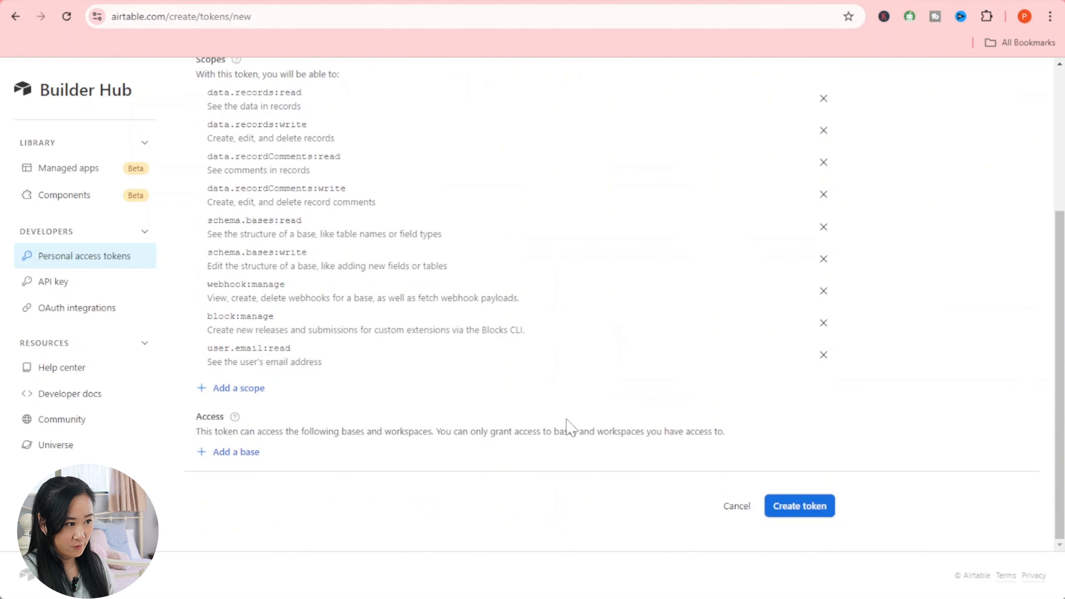
- Give the token access to Untitled Base, create it, and copy the token
click(234, 453)
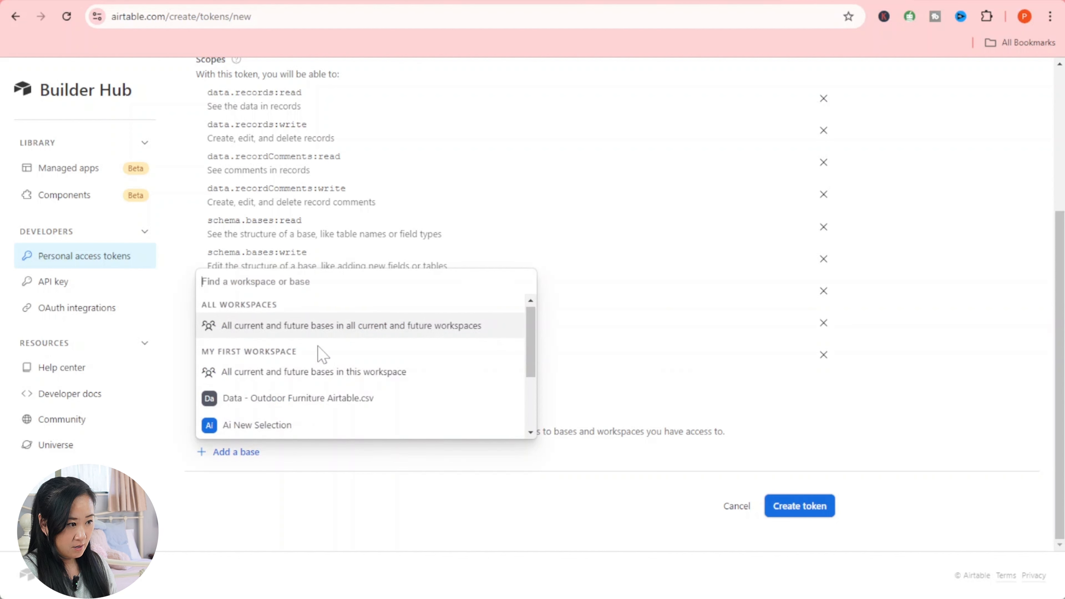
scroll(304, 411, down, 2)
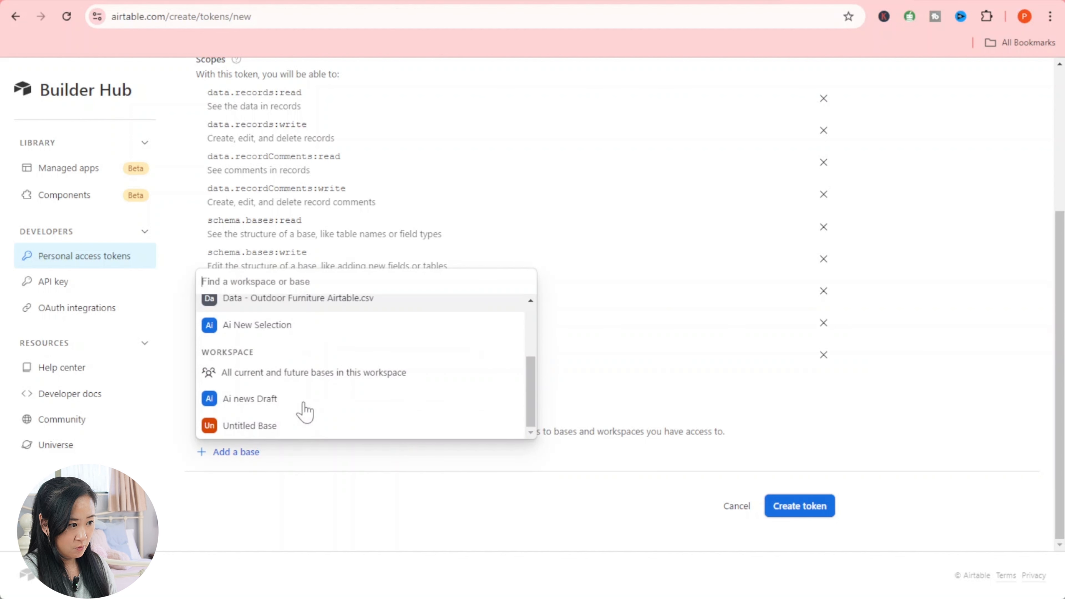
click(257, 427)
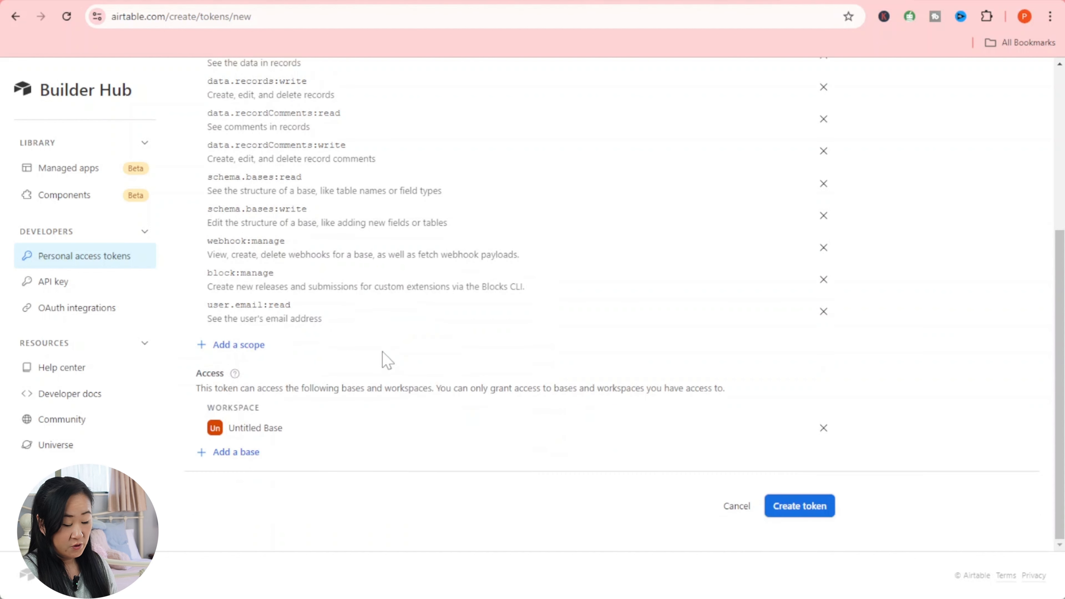
click(807, 512)
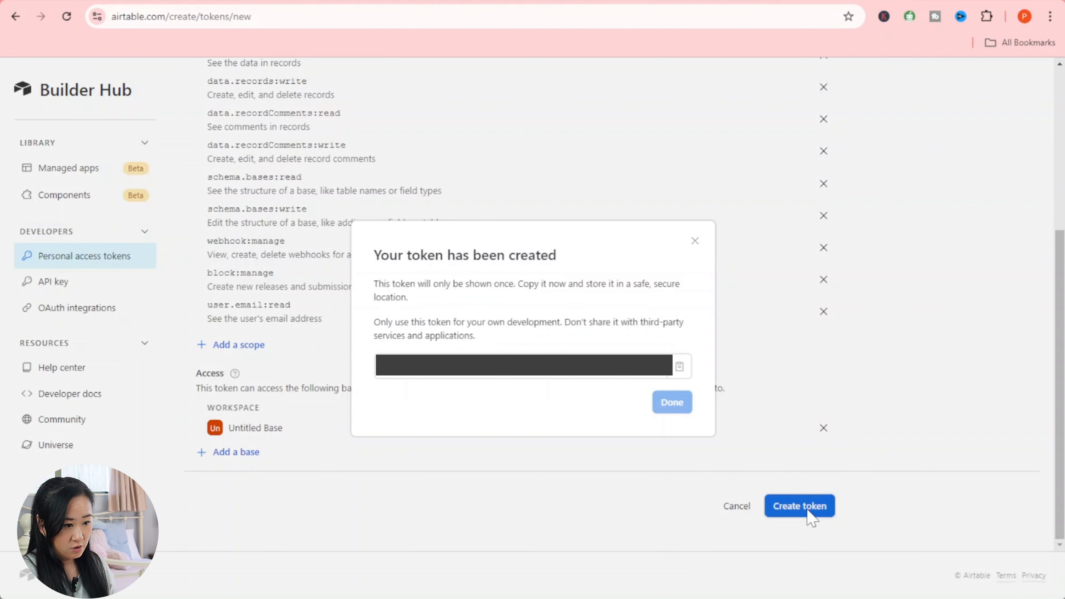
click(679, 365)
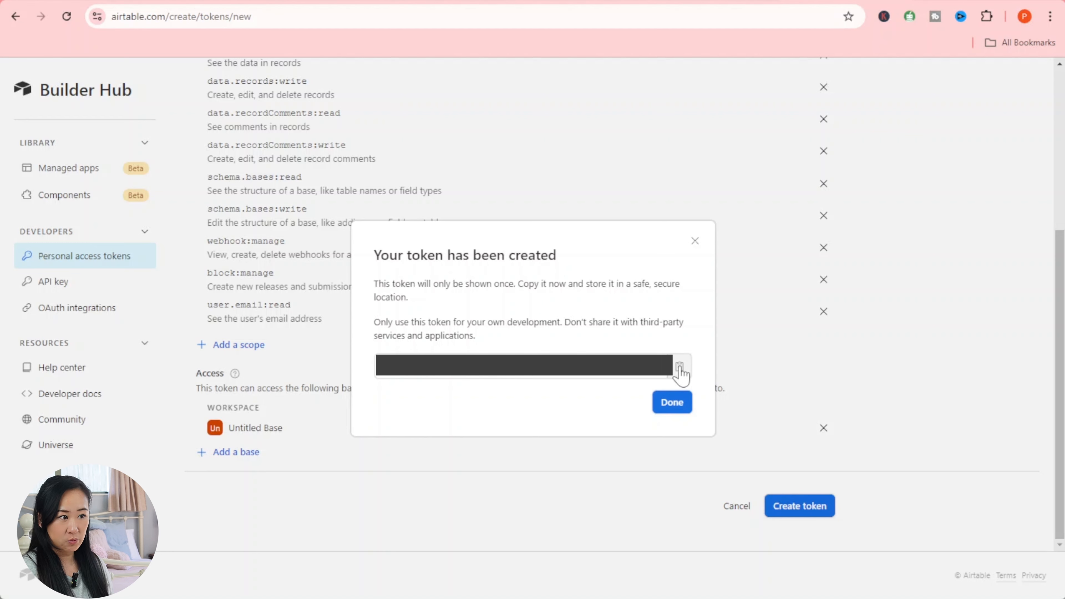
click(671, 406)
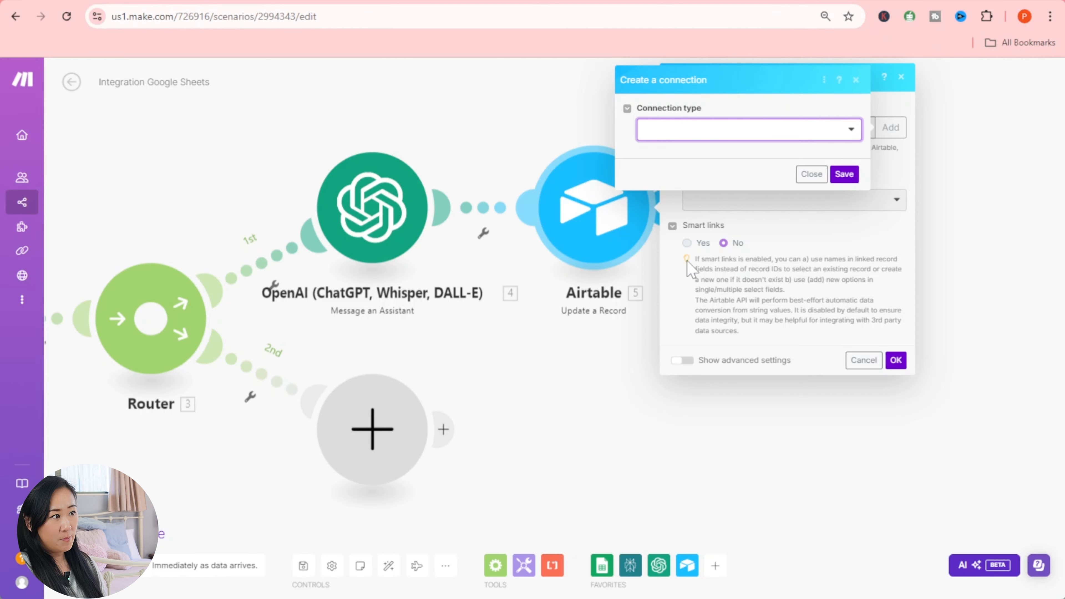
- Create an Airtable Token or Key connection by pasting the copied token and saving
click(715, 134)
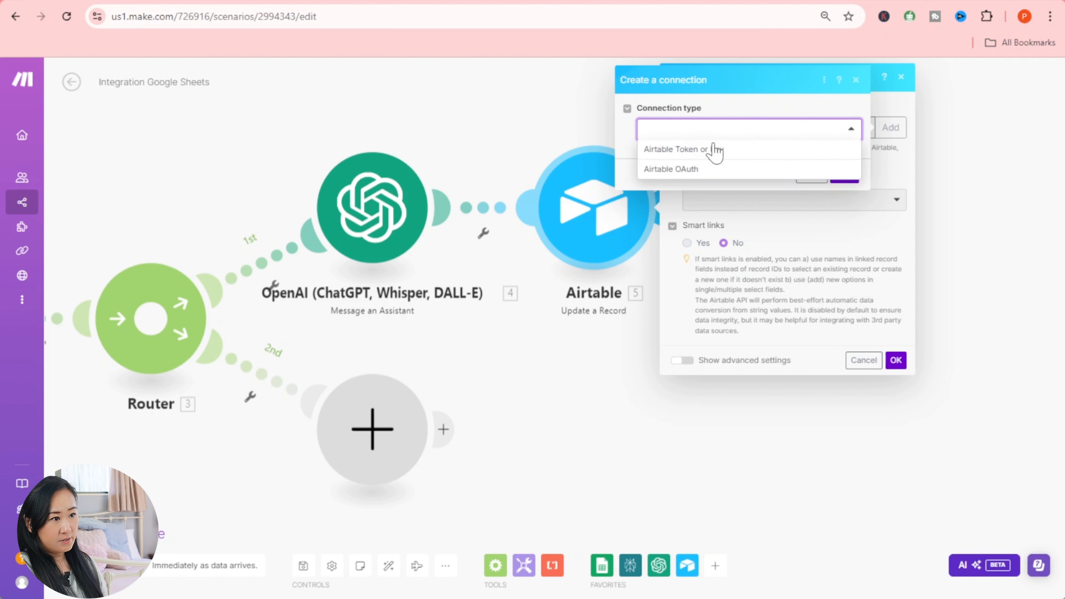
click(715, 152)
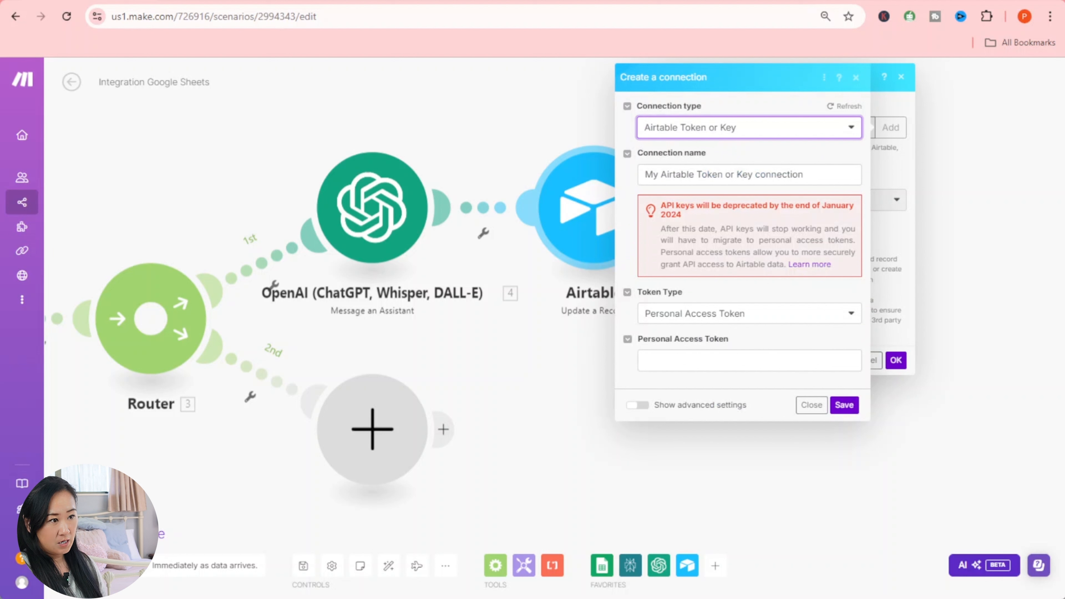
drag(809, 175, 585, 180)
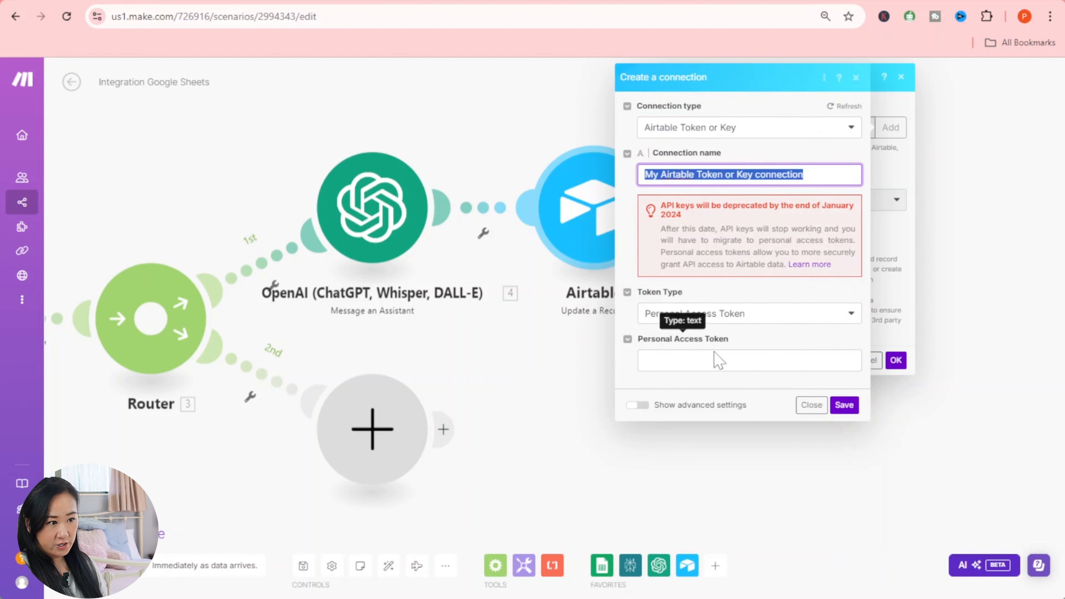
click(682, 363)
right_click(682, 364)
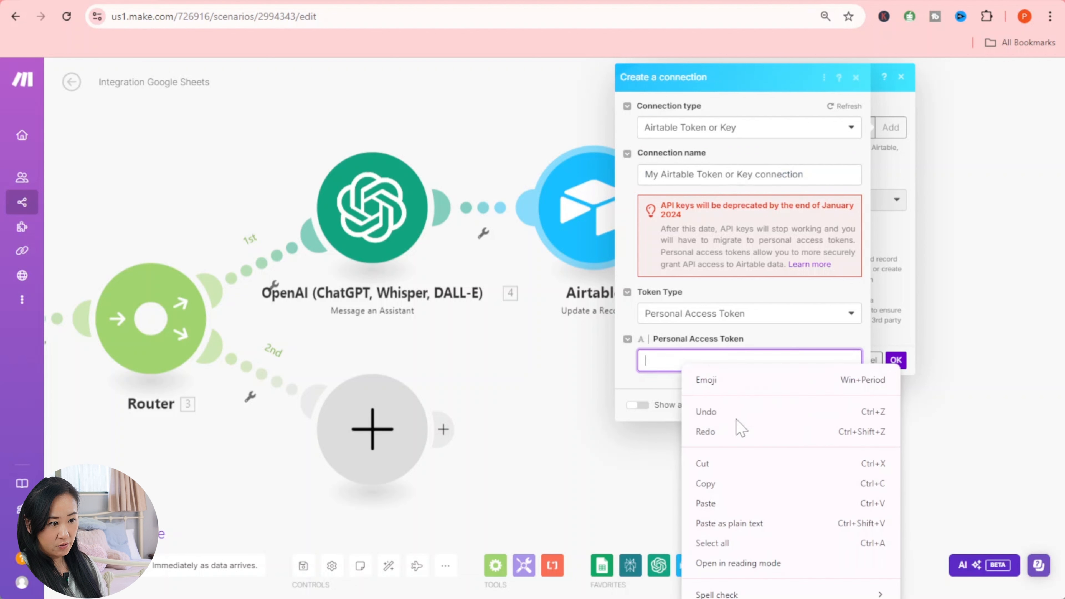
click(721, 506)
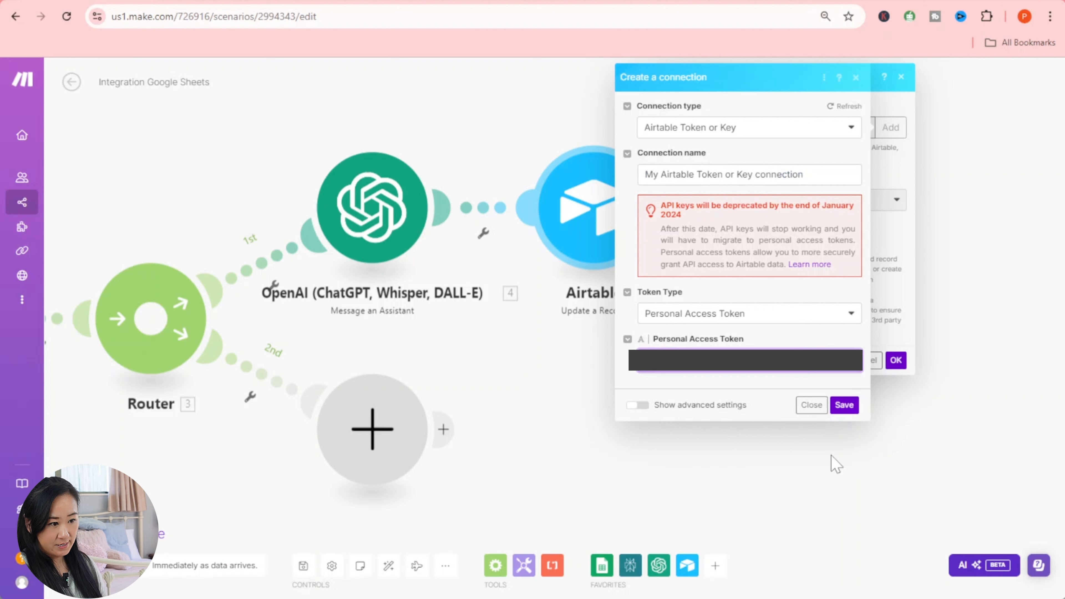
click(844, 405)
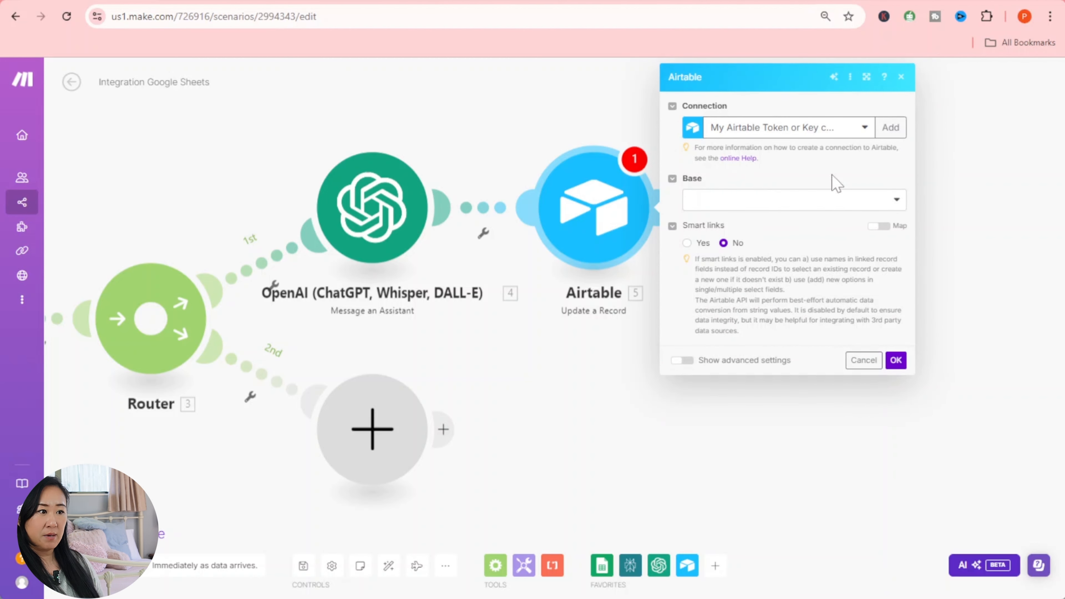
- Set the module's Base to Untitled Base and Table to Draft
click(876, 205)
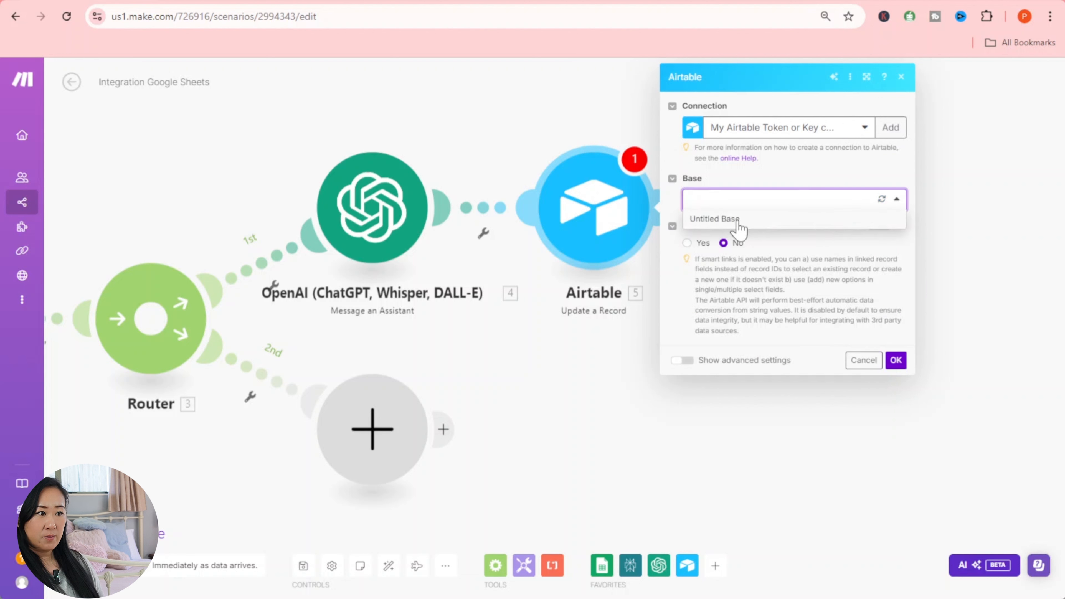
click(715, 219)
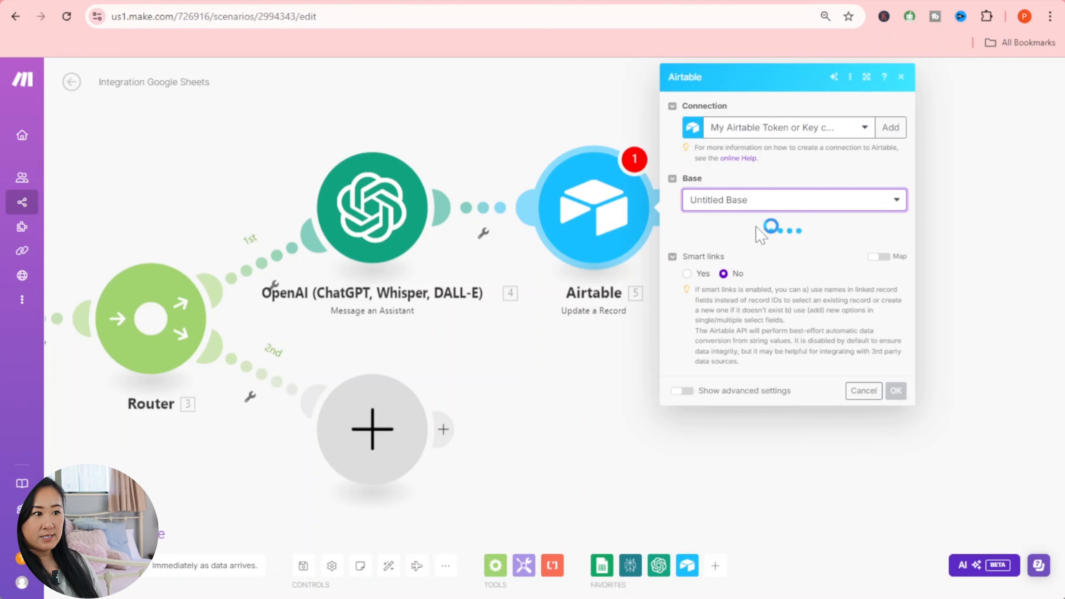
click(757, 251)
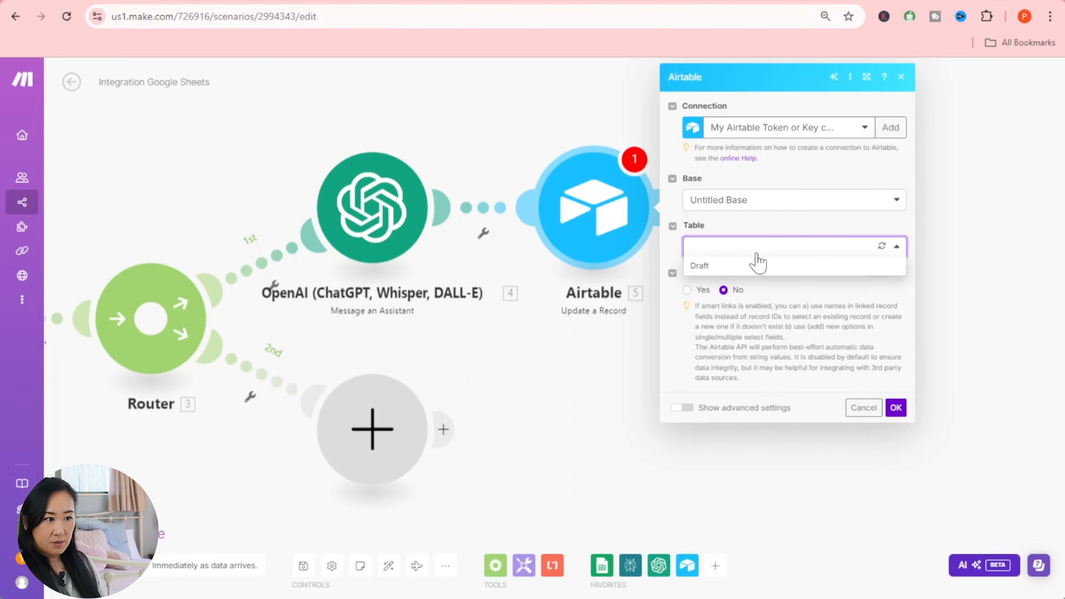
click(756, 262)
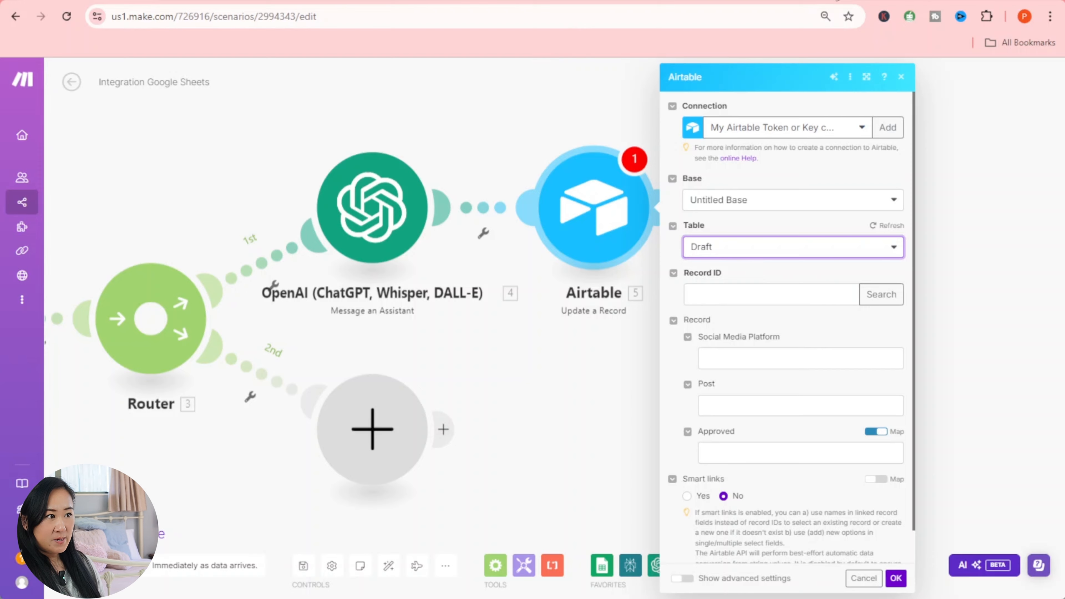
click(844, 1)
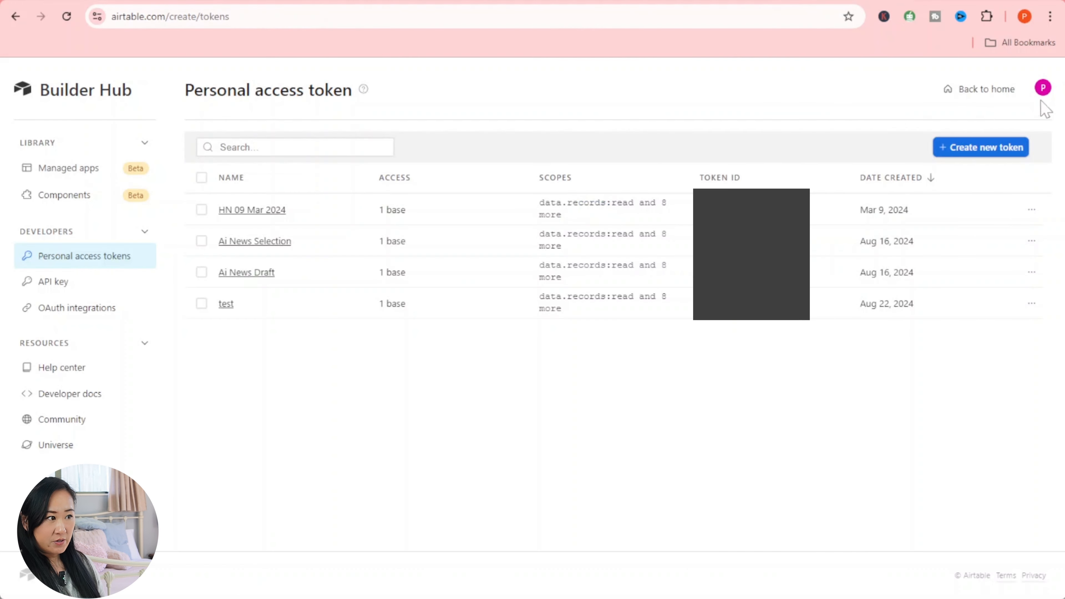
- Open Untitled Base and enter 'Facebook' as row 1's Social Media Platform
click(1006, 93)
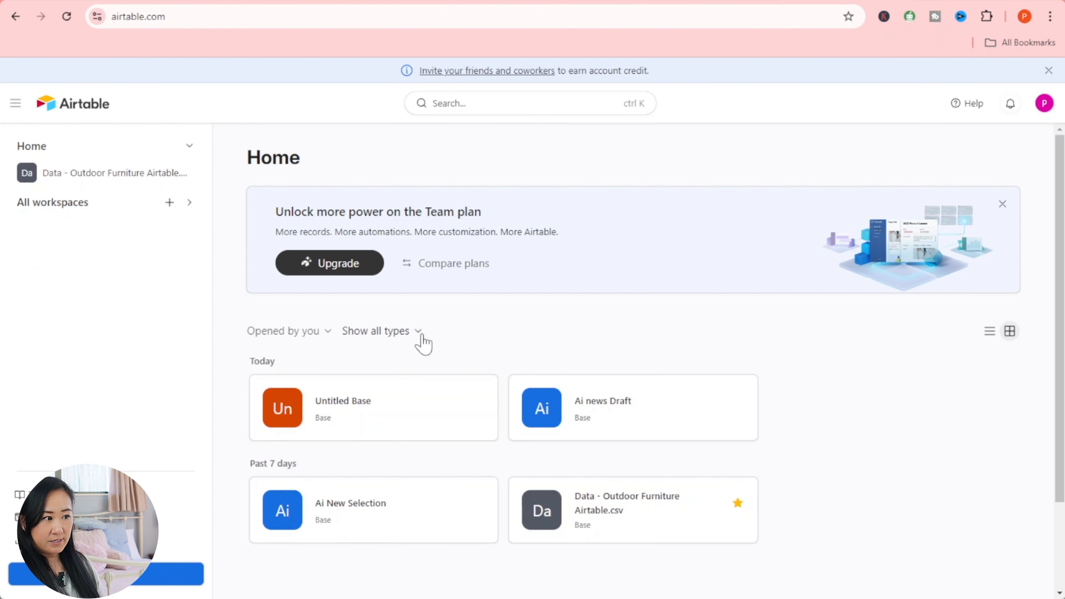
click(468, 399)
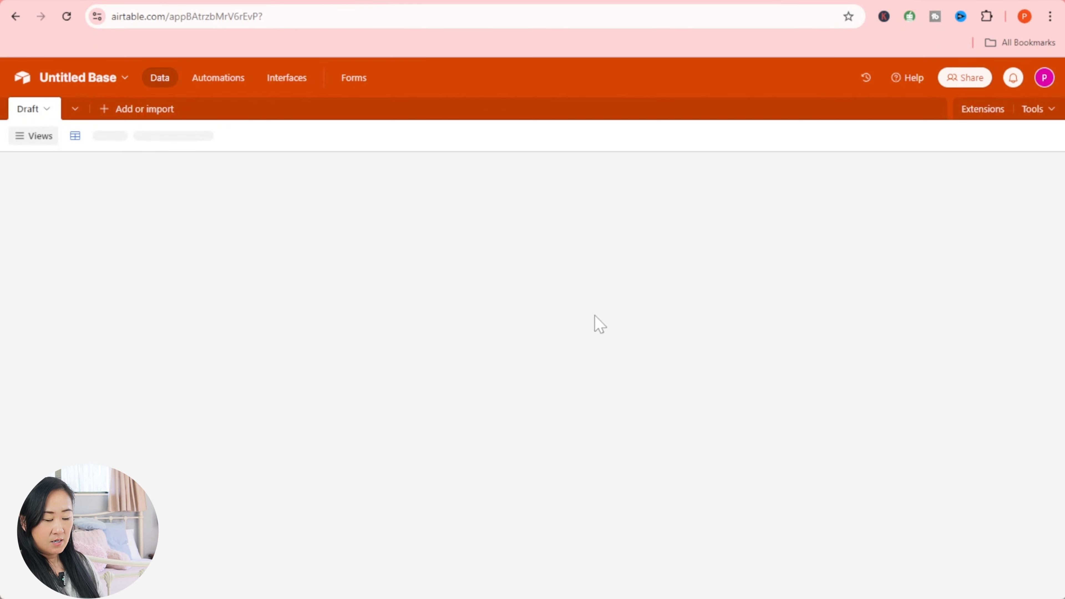
click(296, 191)
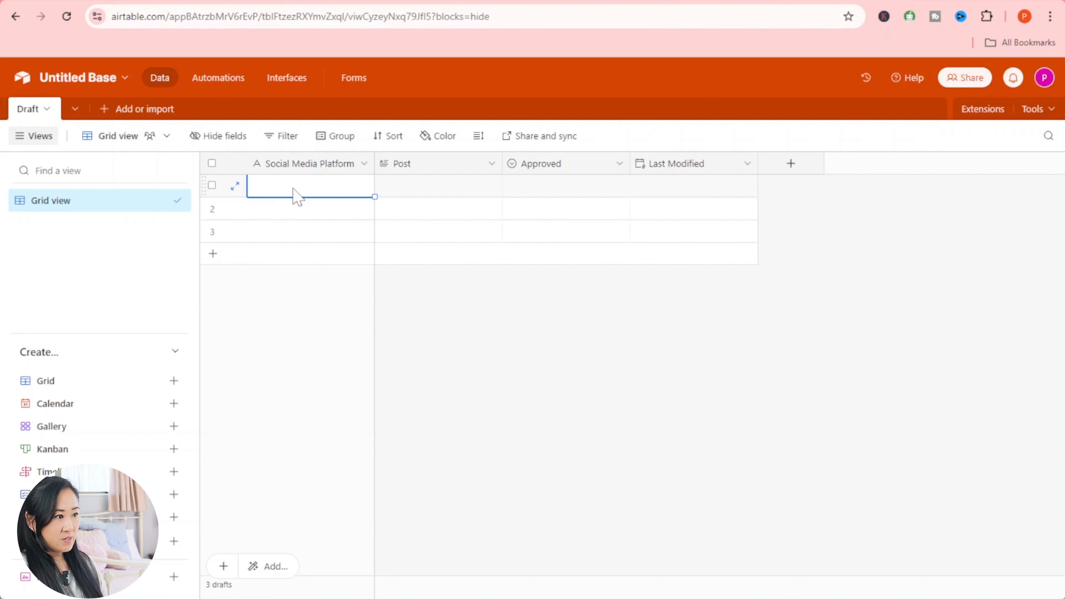
text(F)
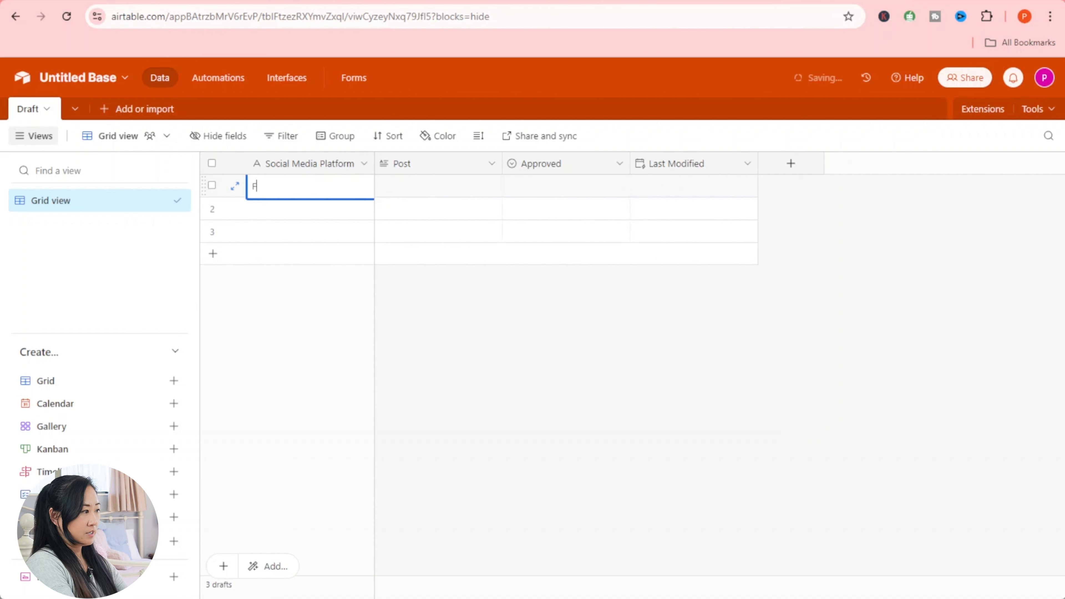
text(b)
key(BackSpace)
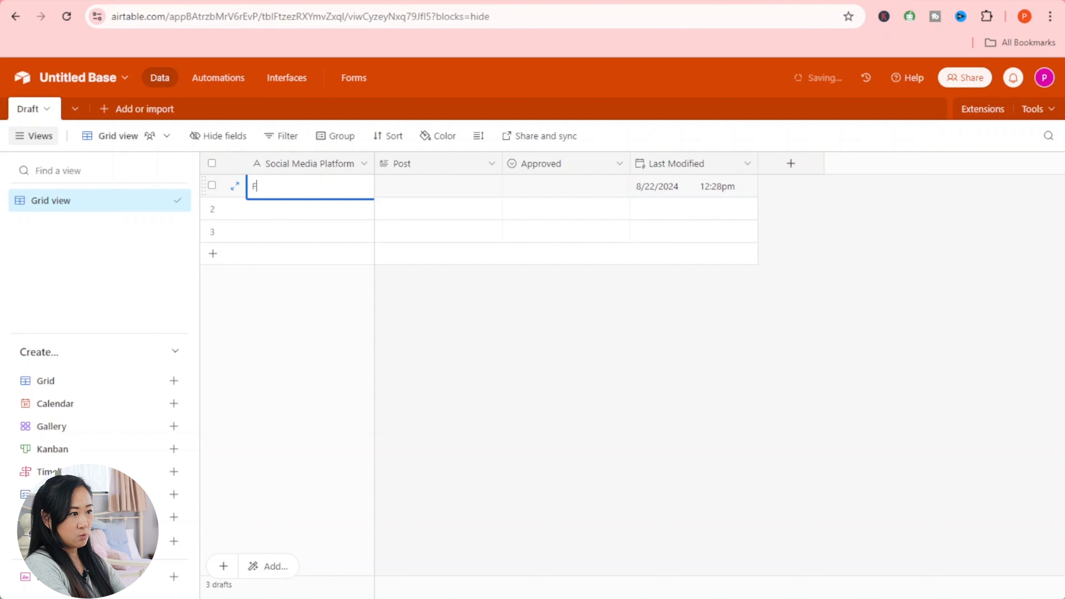
text(acebook)
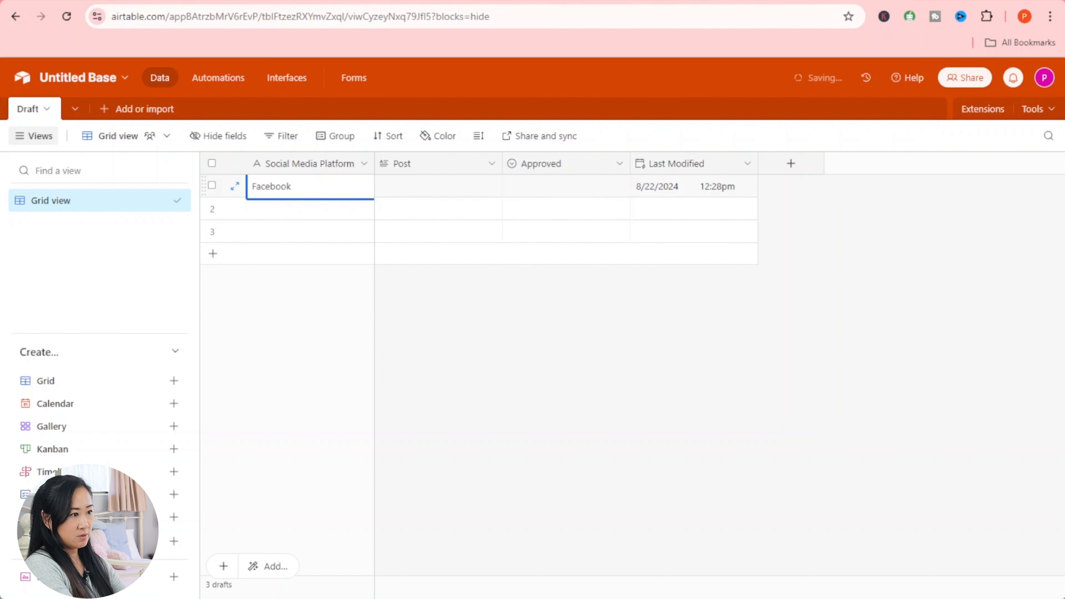
- Enter Instagram, X and Linkedin in rows 2–4, adding a fourth row
click(282, 210)
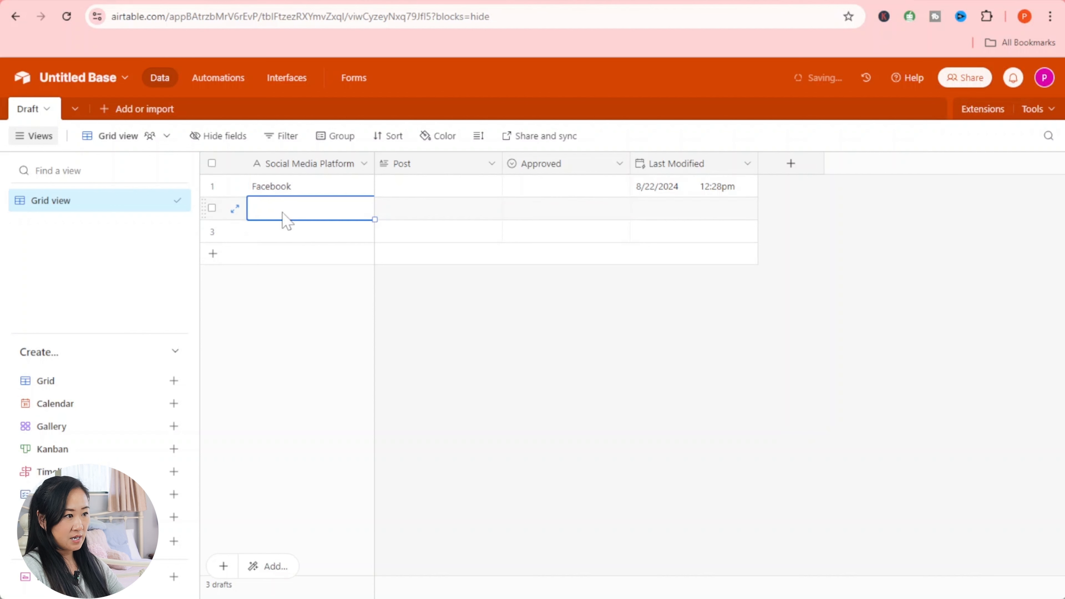
text(Instagram)
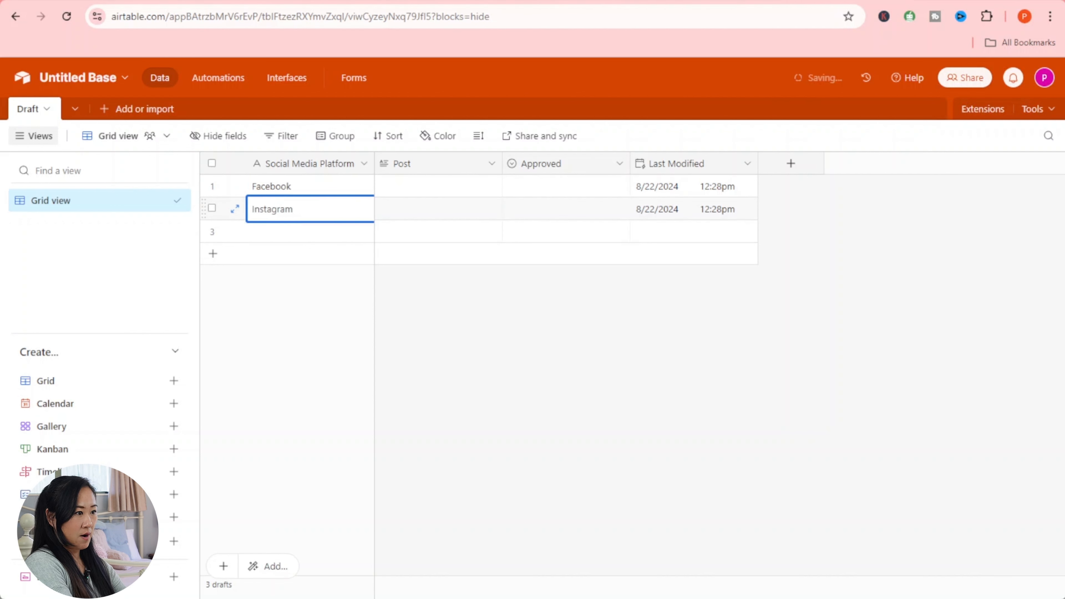
click(295, 238)
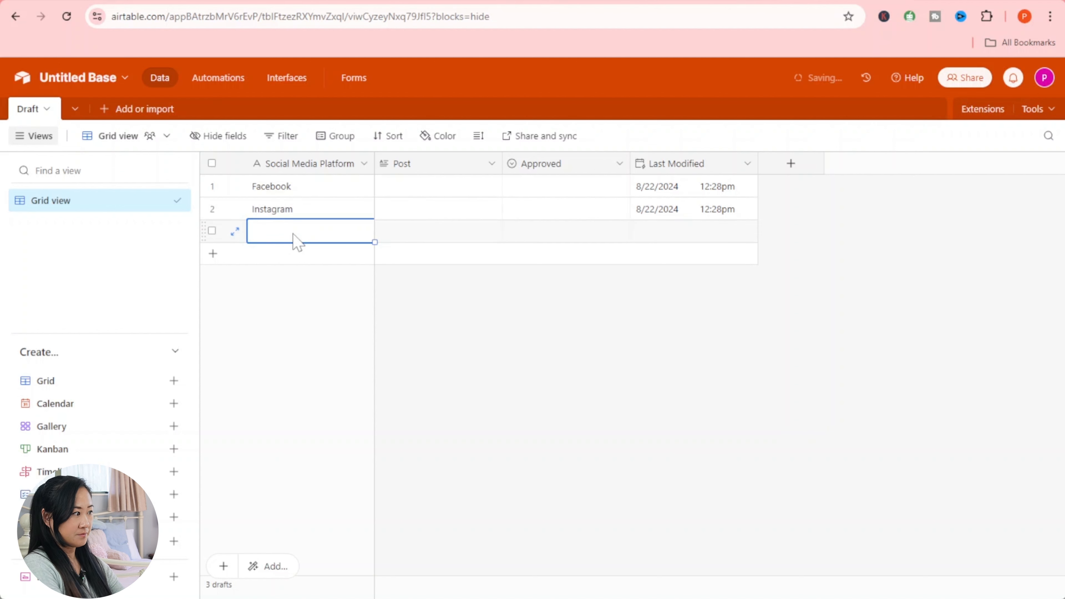
text(X)
click(313, 255)
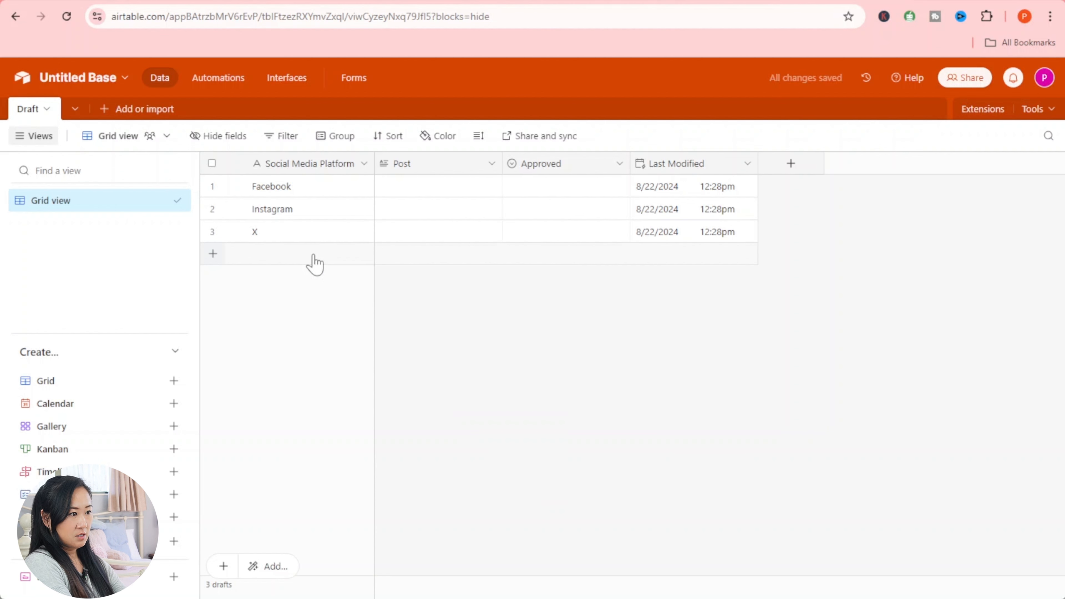
click(316, 262)
text(L)
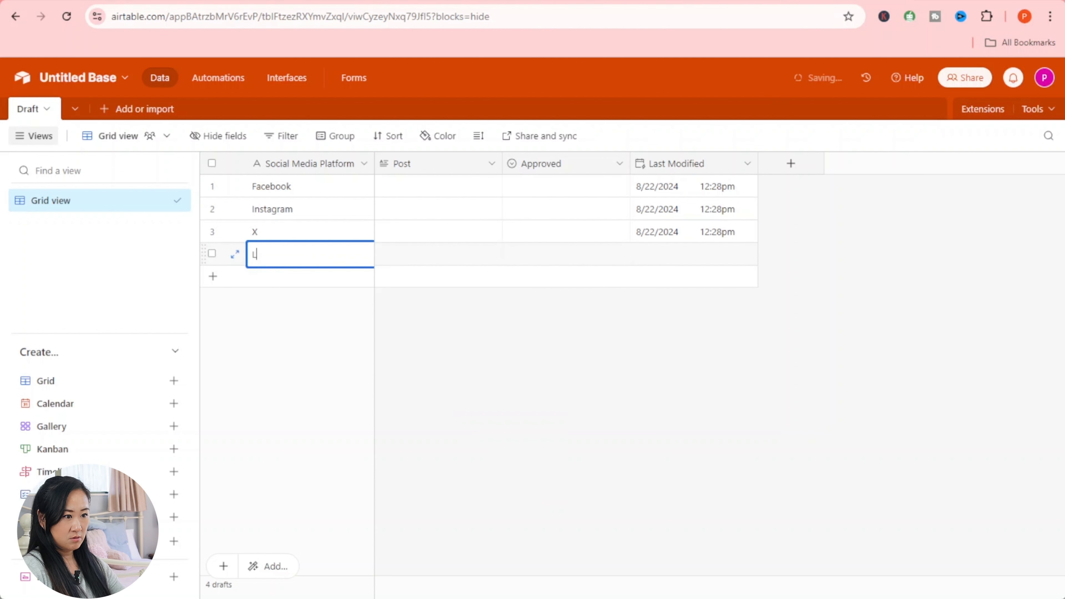
text(inked)
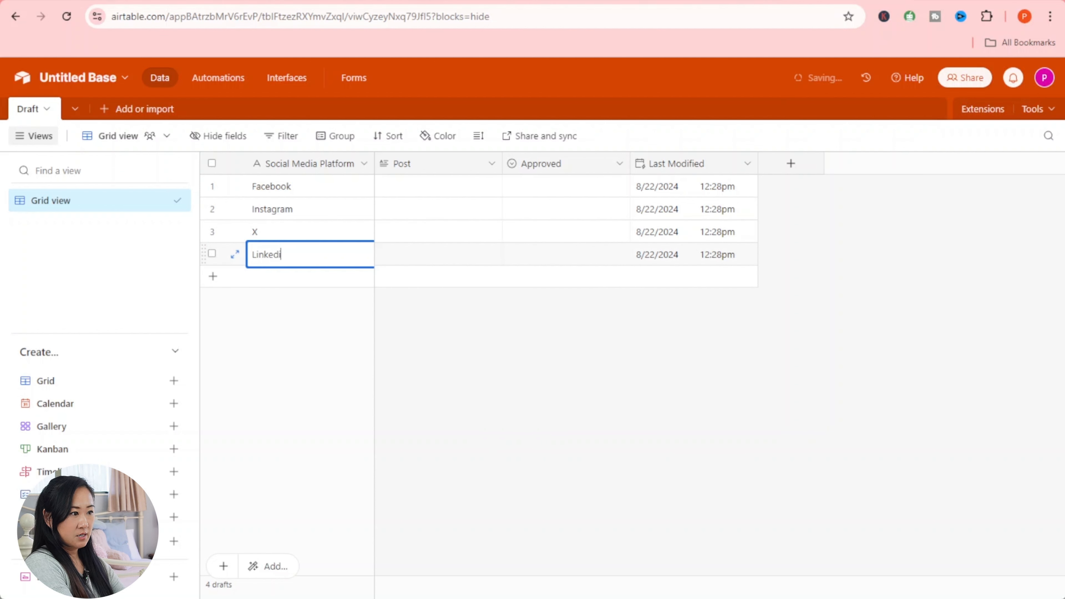
click(322, 339)
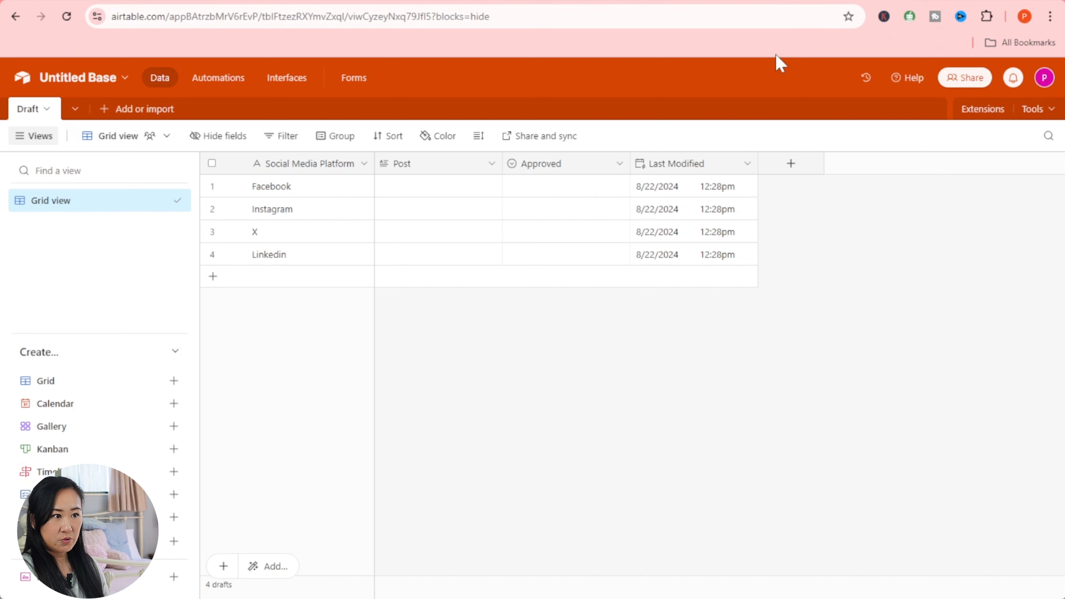
- Expand the Facebook record and copy its rec… id from the address bar
click(415, 195)
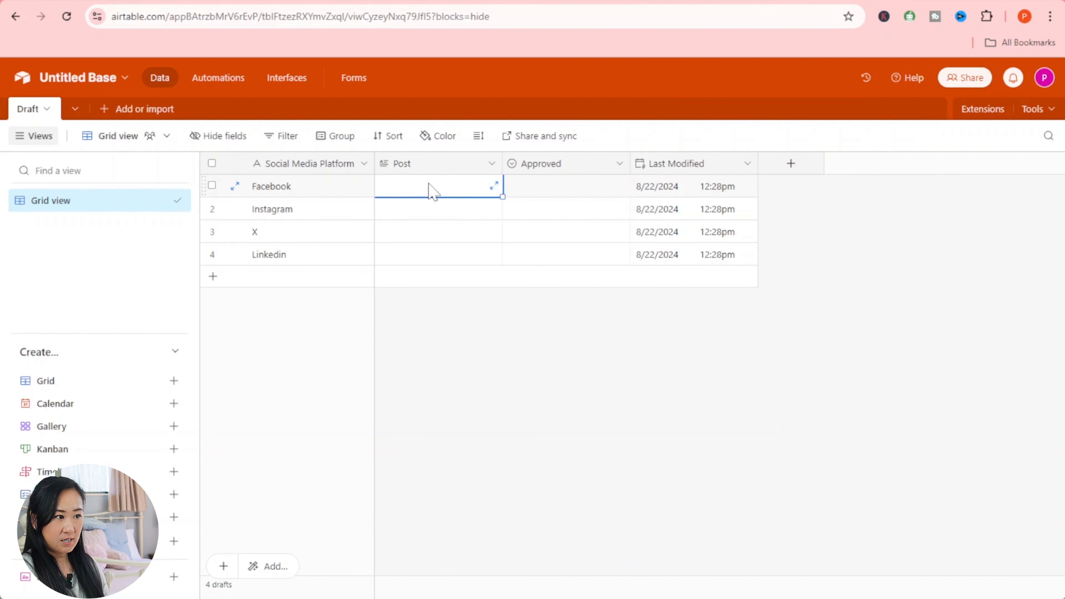
click(217, 193)
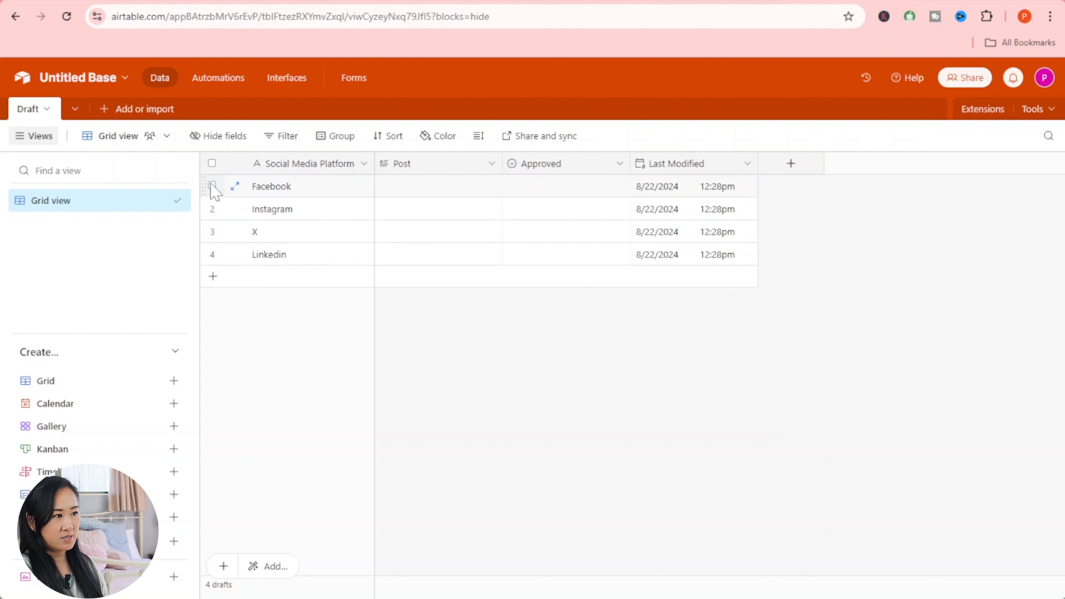
click(234, 187)
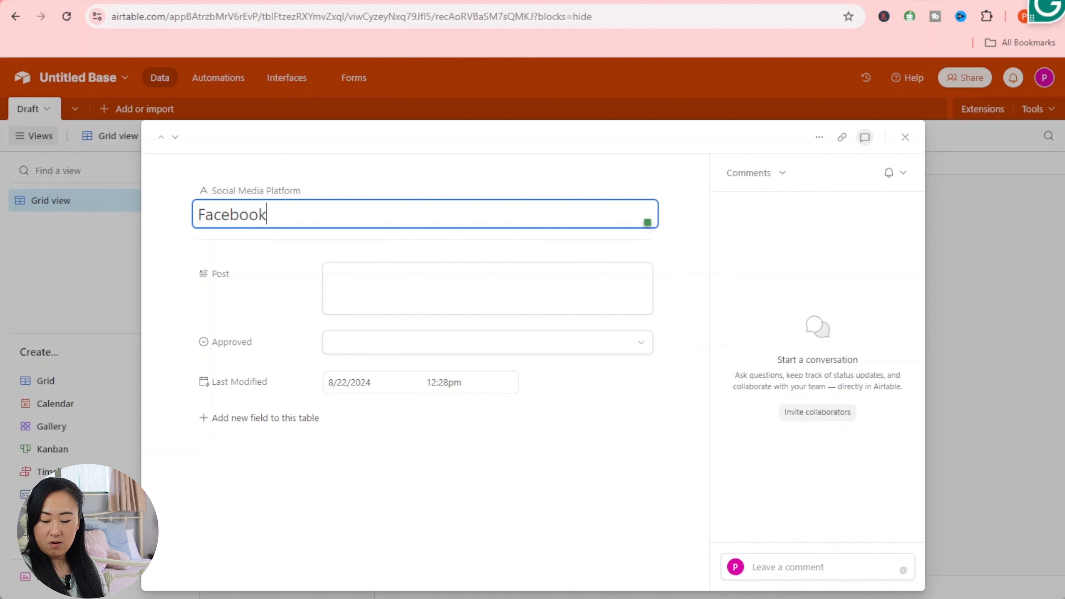
drag(435, 16, 489, 17)
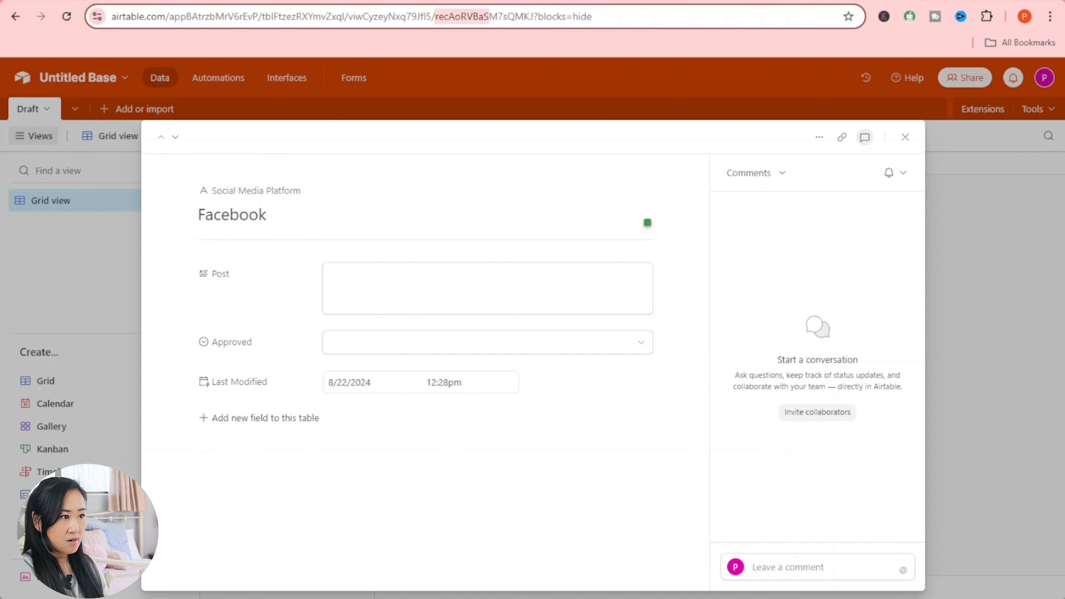
drag(489, 16, 582, 19)
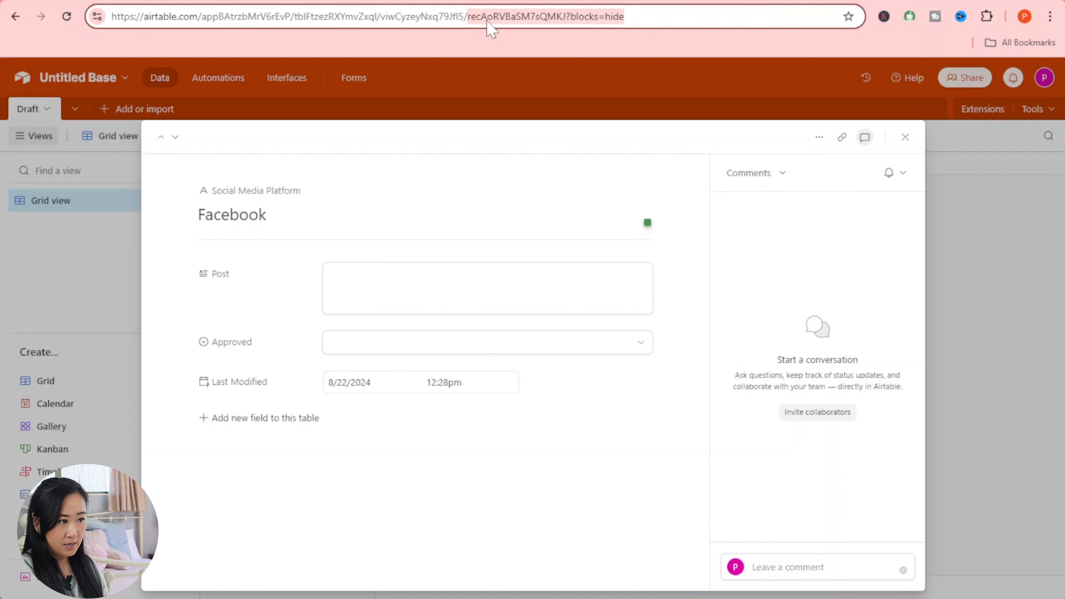
right_click(586, 17)
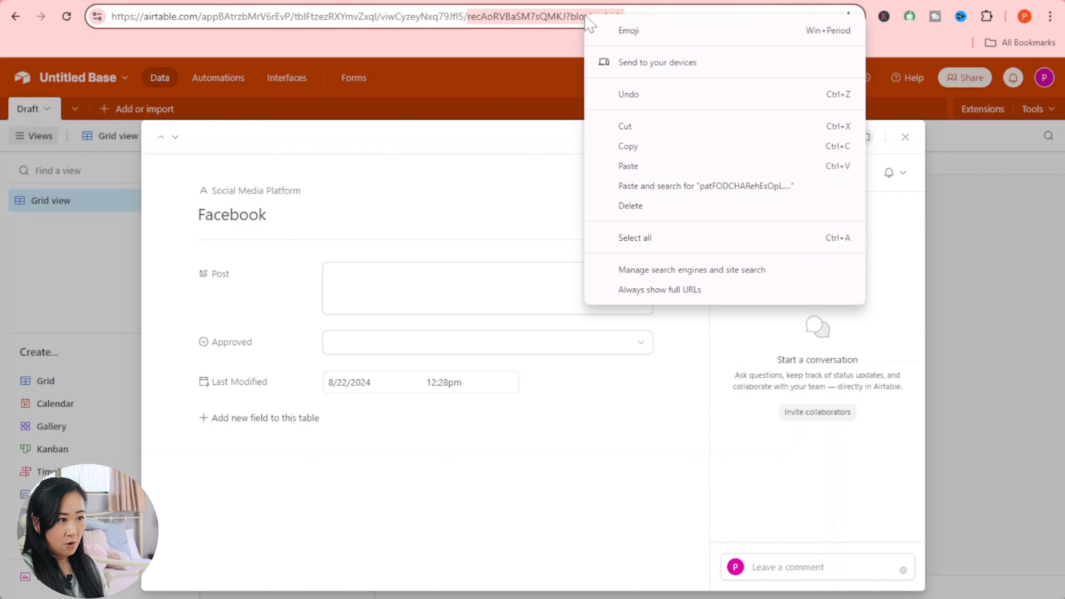
click(644, 147)
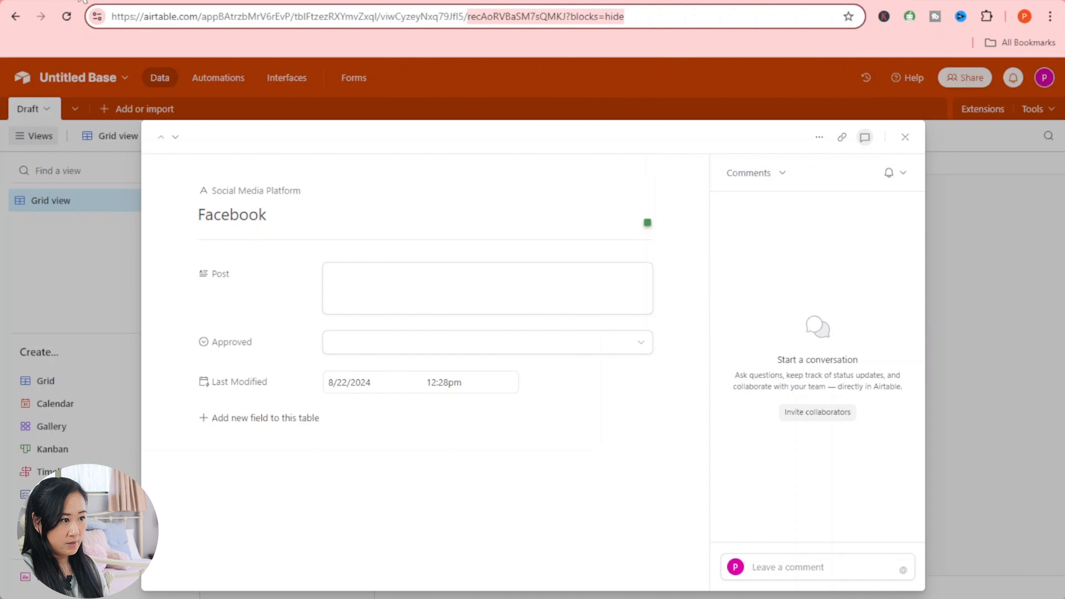
click(60, 1)
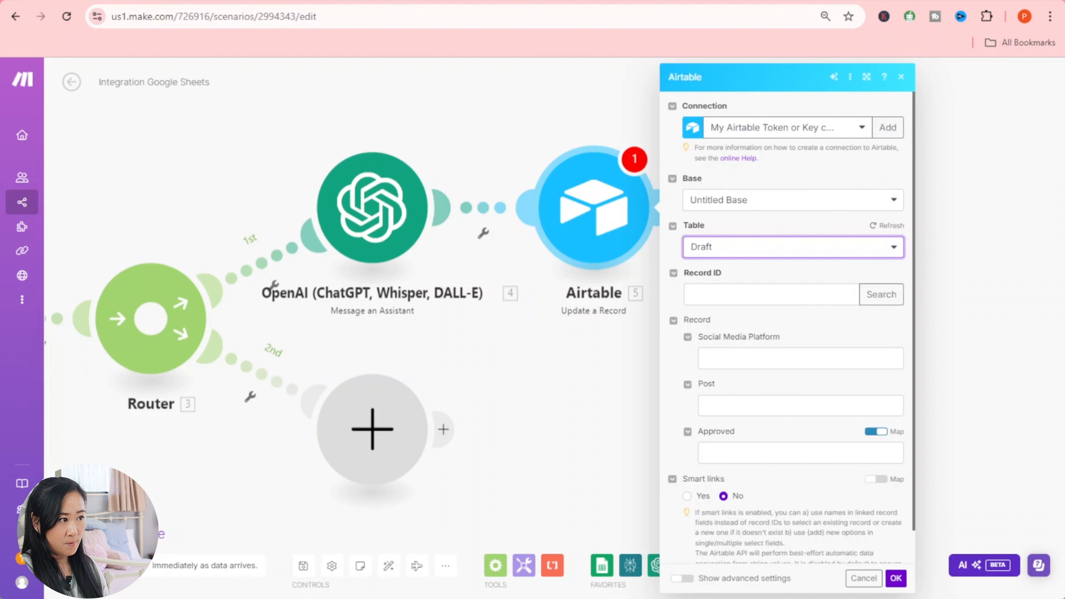
- Paste the Facebook record's id into the Record ID field
click(771, 295)
click(715, 294)
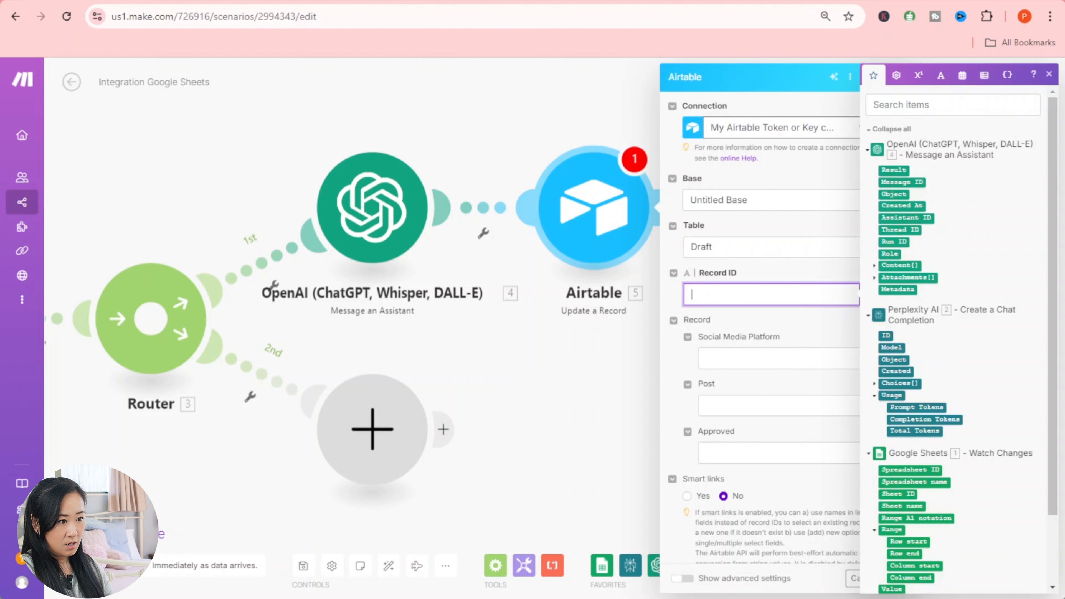
right_click(714, 293)
click(759, 428)
click(775, 331)
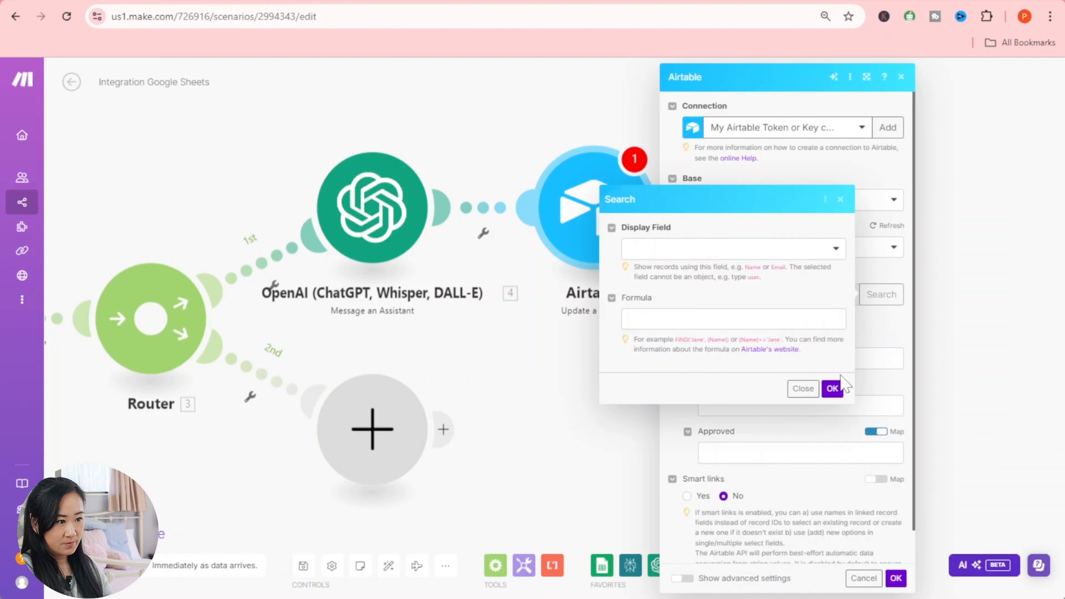
click(802, 389)
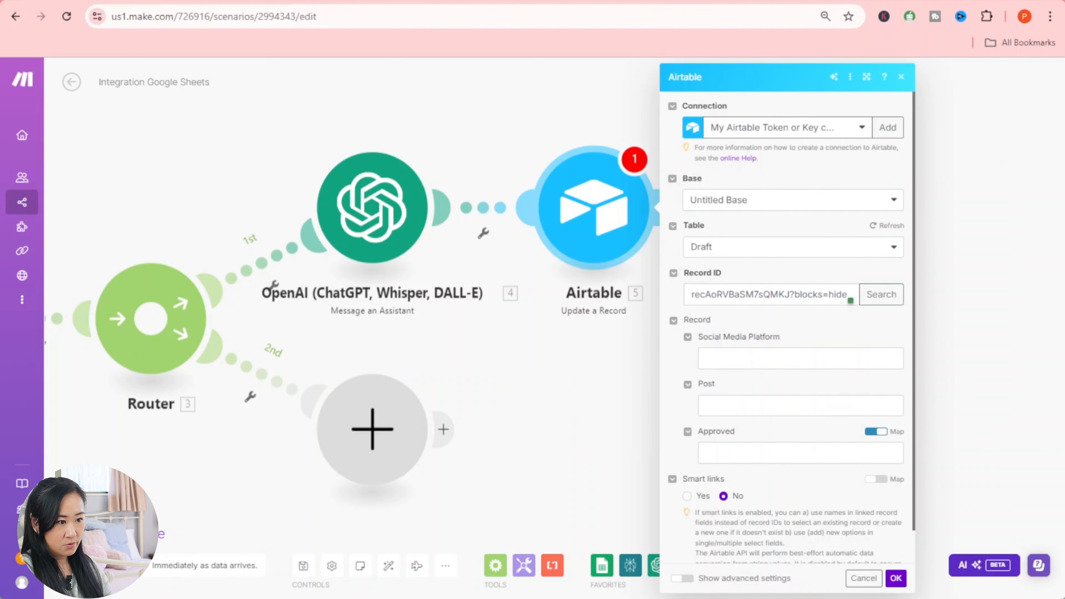
- Map OpenAI's Content[] > Text > Value into Post and confirm the module with OK
click(800, 405)
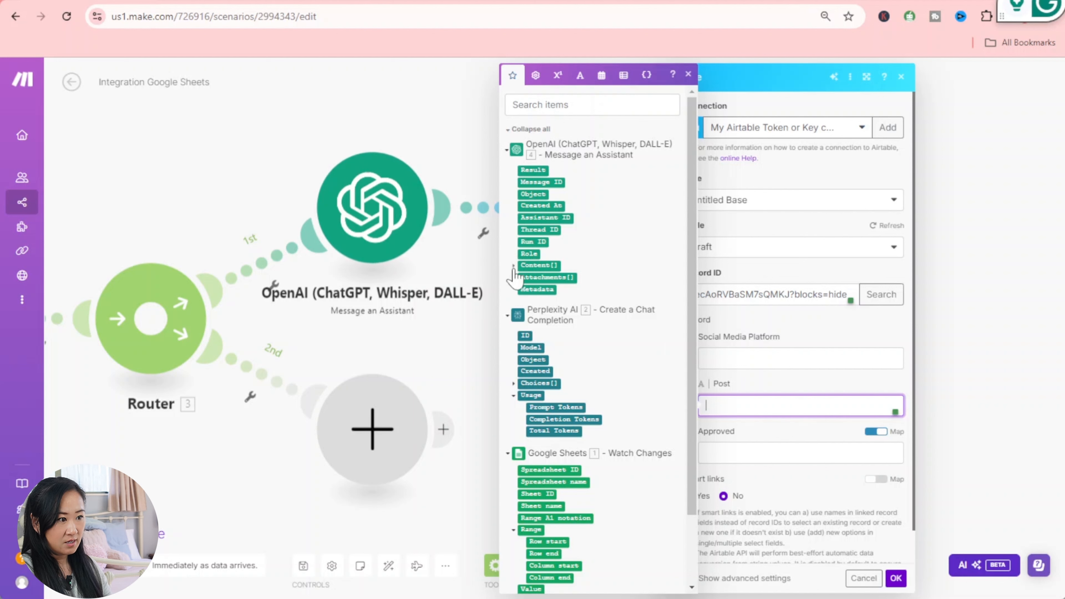
click(513, 266)
click(522, 290)
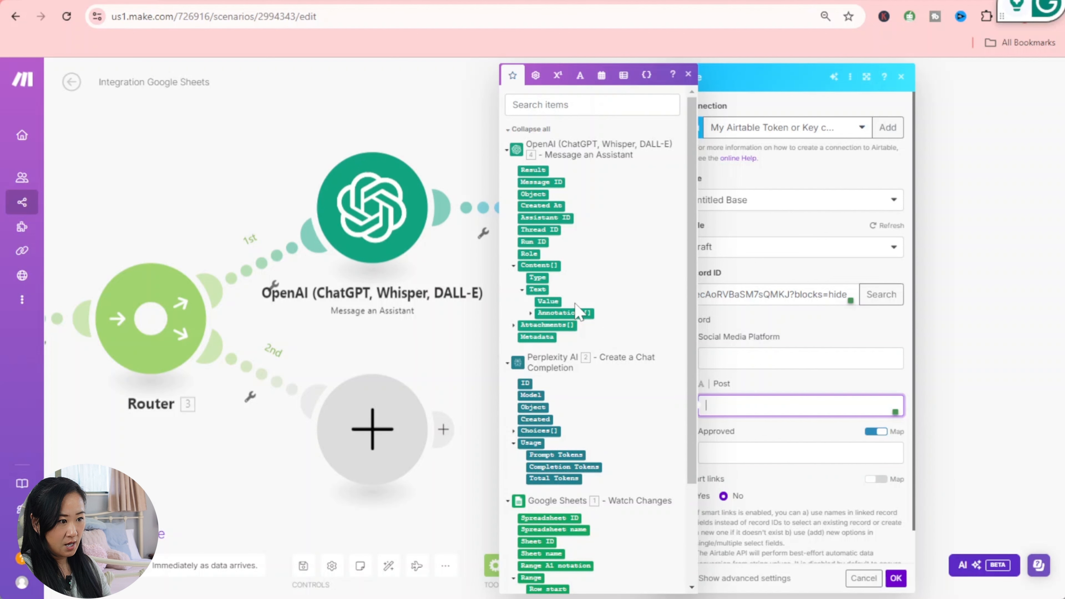
click(549, 301)
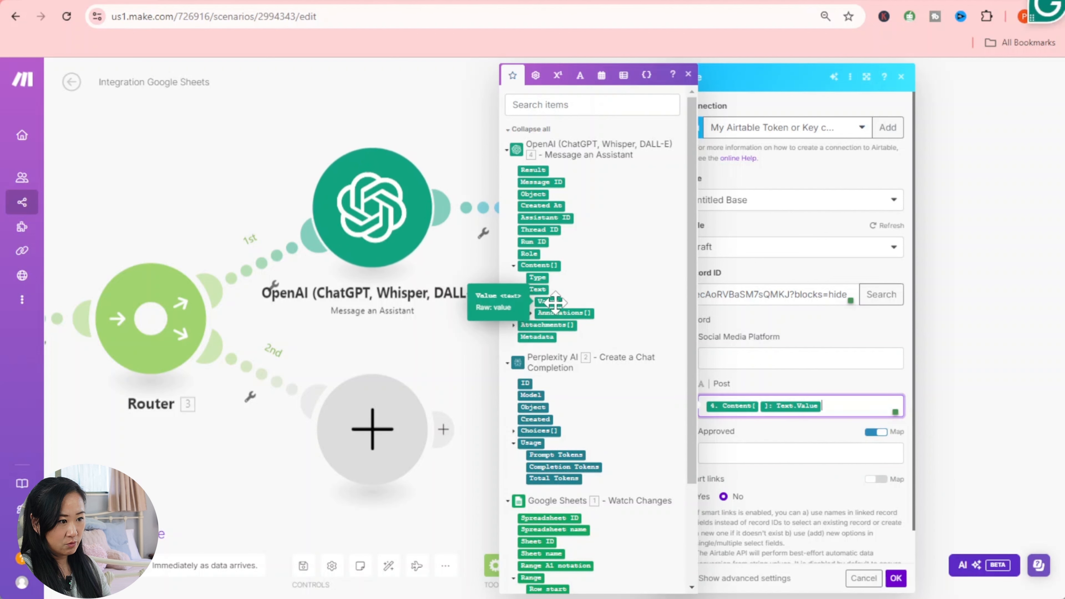
click(896, 579)
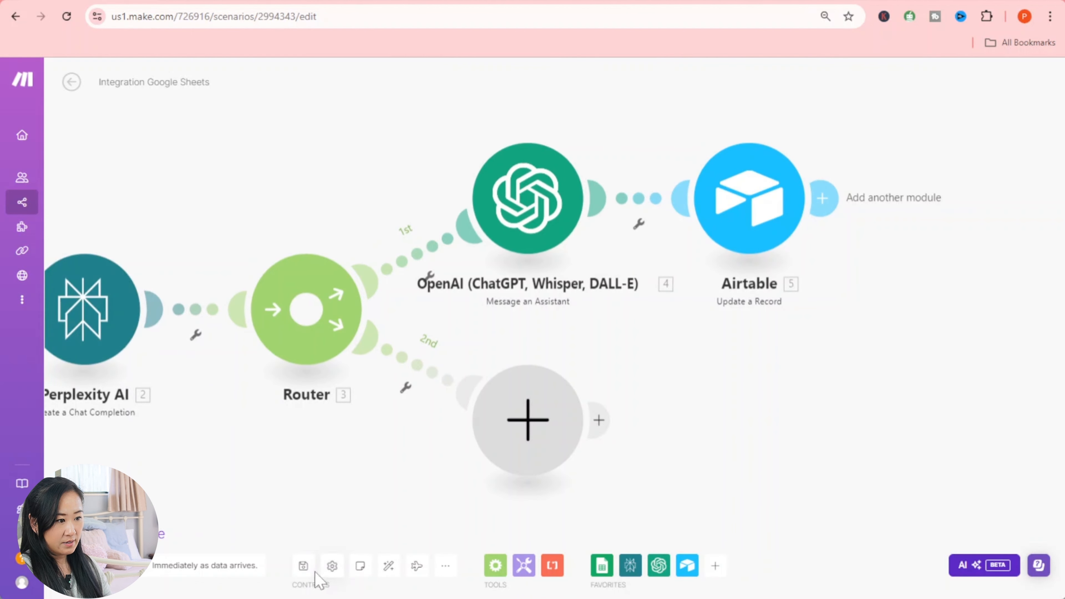
- Save the scenario and run it once so it waits for new rows in the news-articles sheet
click(303, 570)
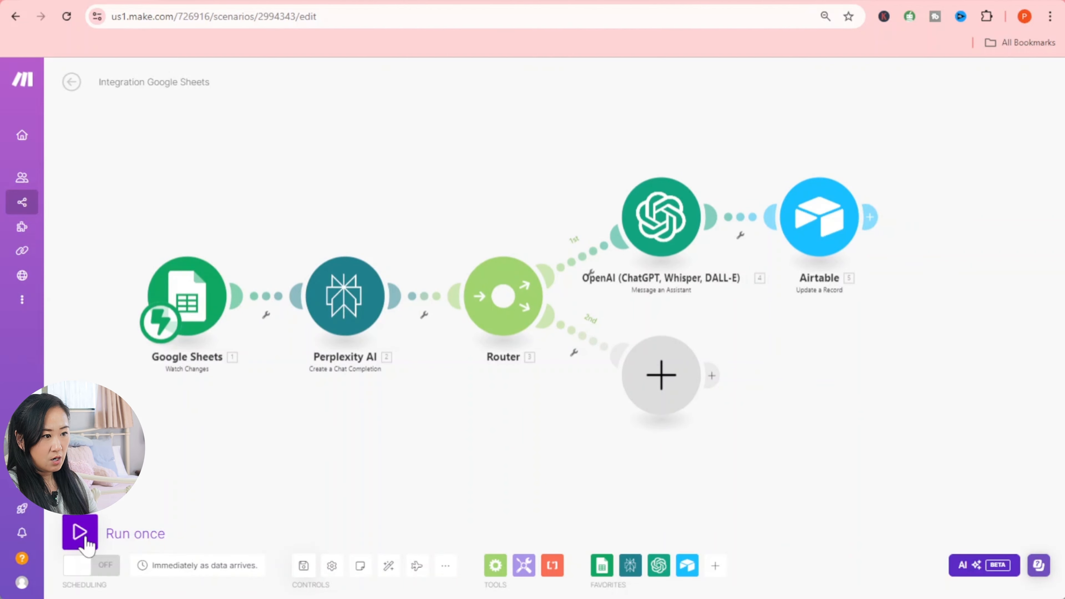
click(133, 533)
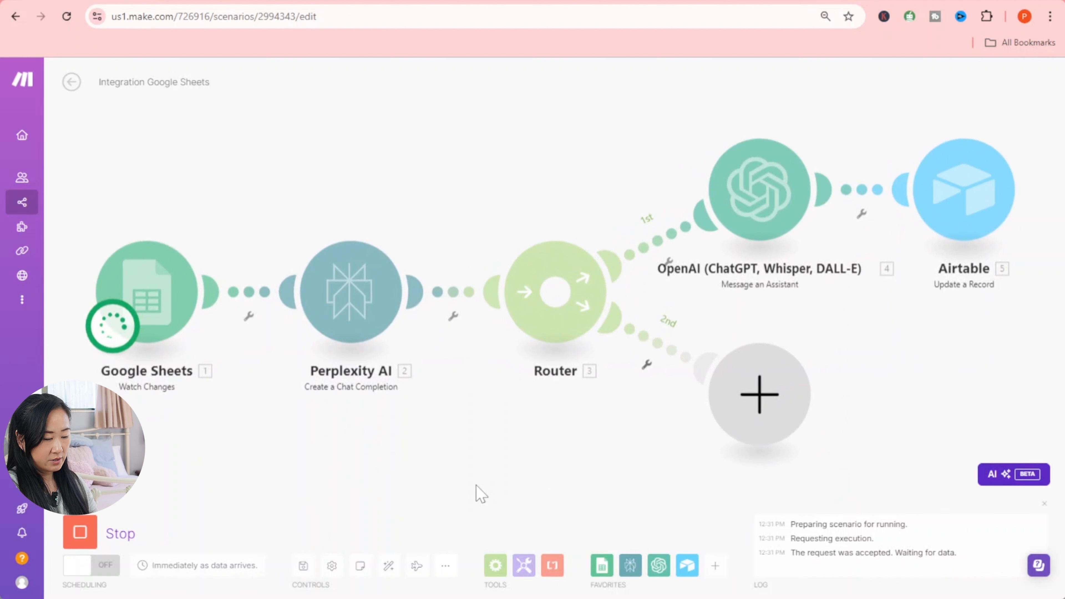
click(488, 1)
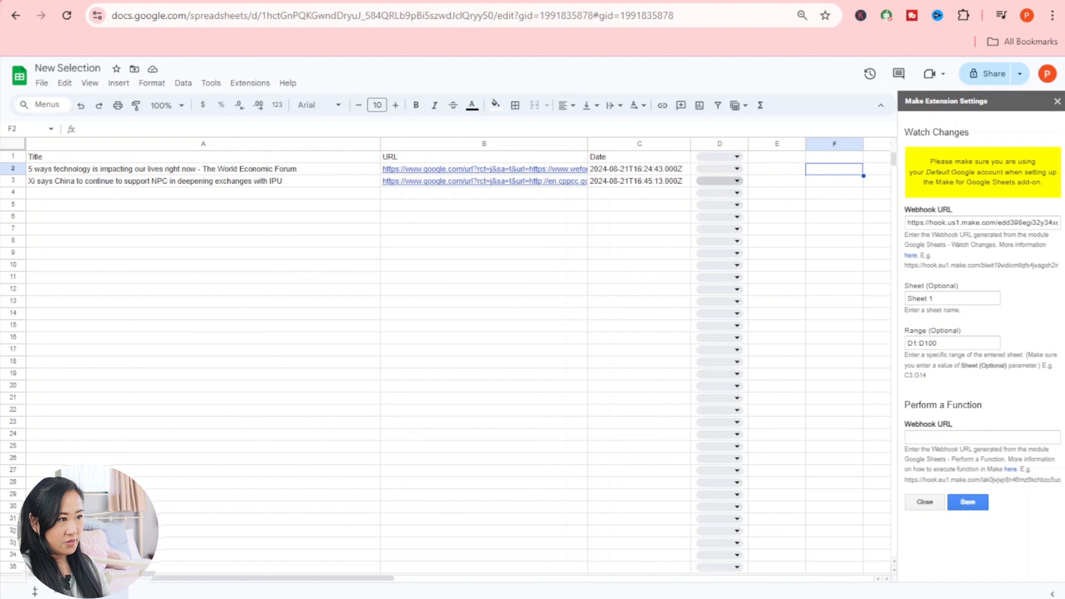
- Choose Yes in cell D3 for the second article to trigger the waiting run
click(737, 181)
click(706, 196)
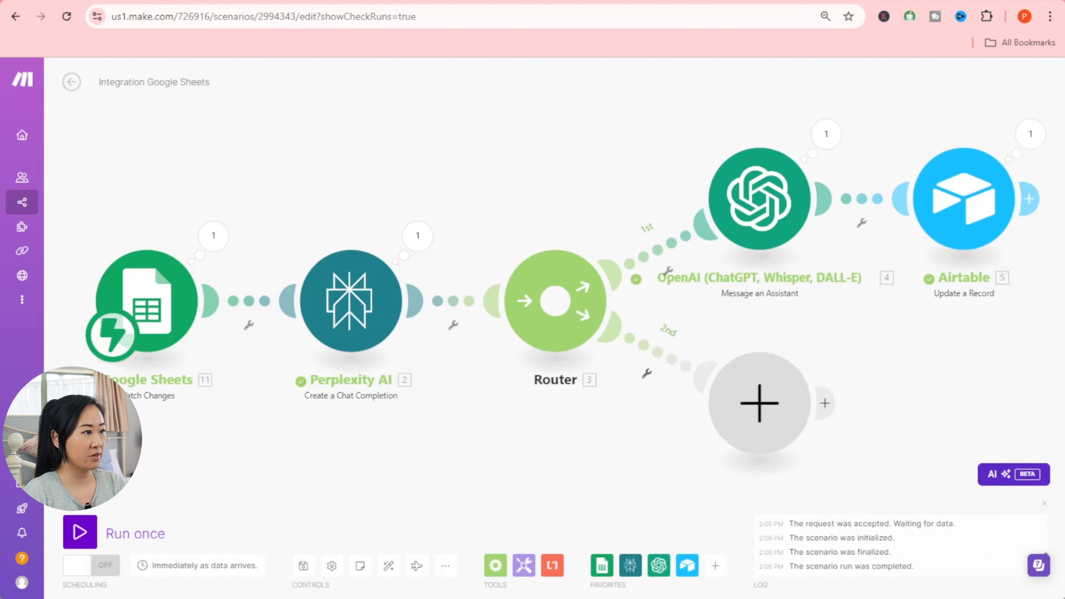
click(214, 236)
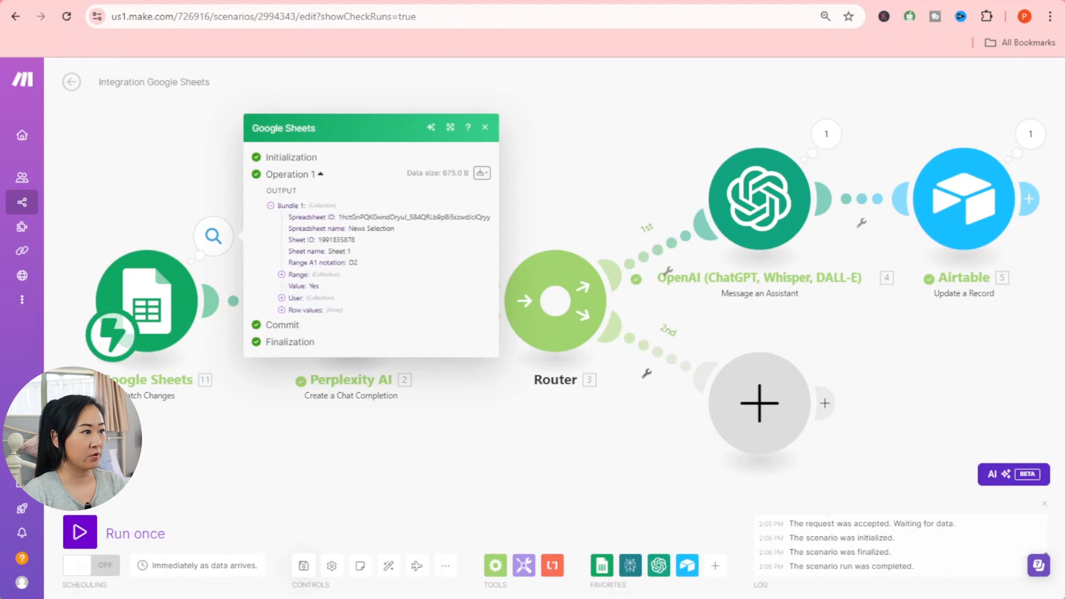
click(288, 298)
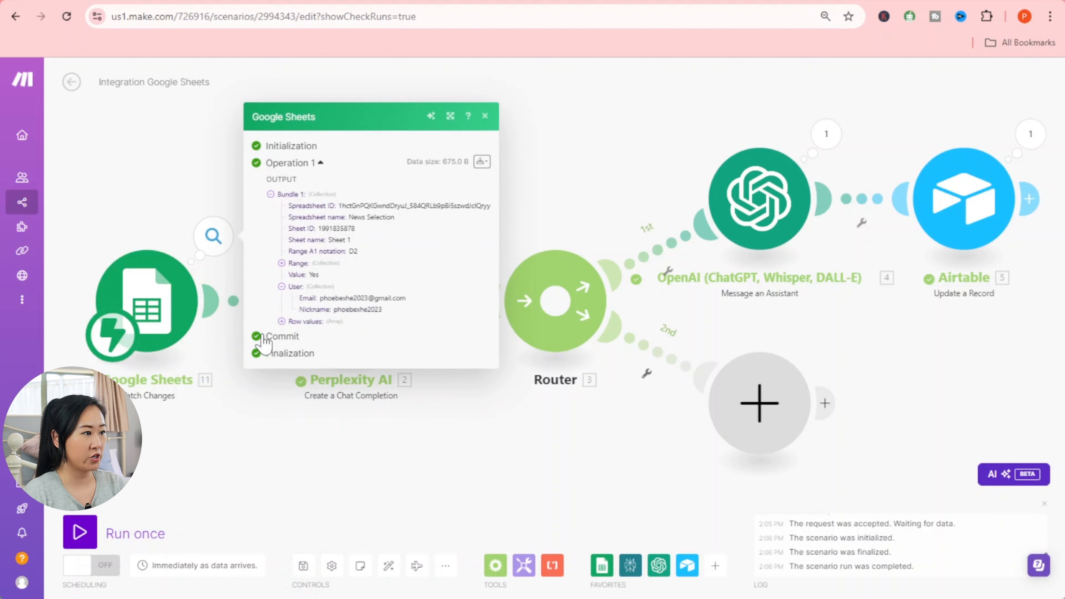
click(290, 324)
click(293, 333)
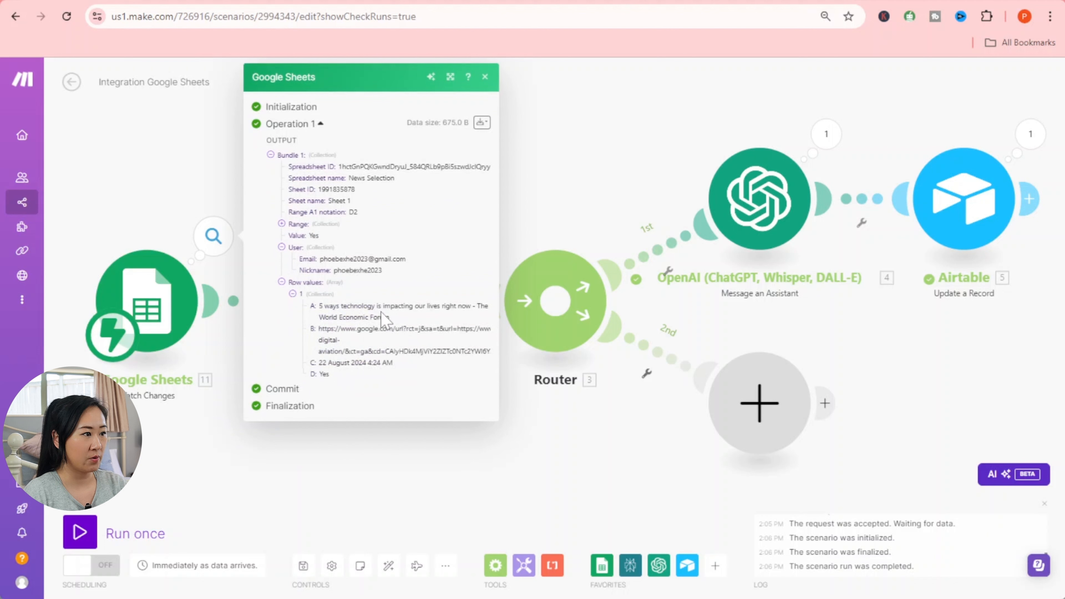
click(452, 439)
click(416, 246)
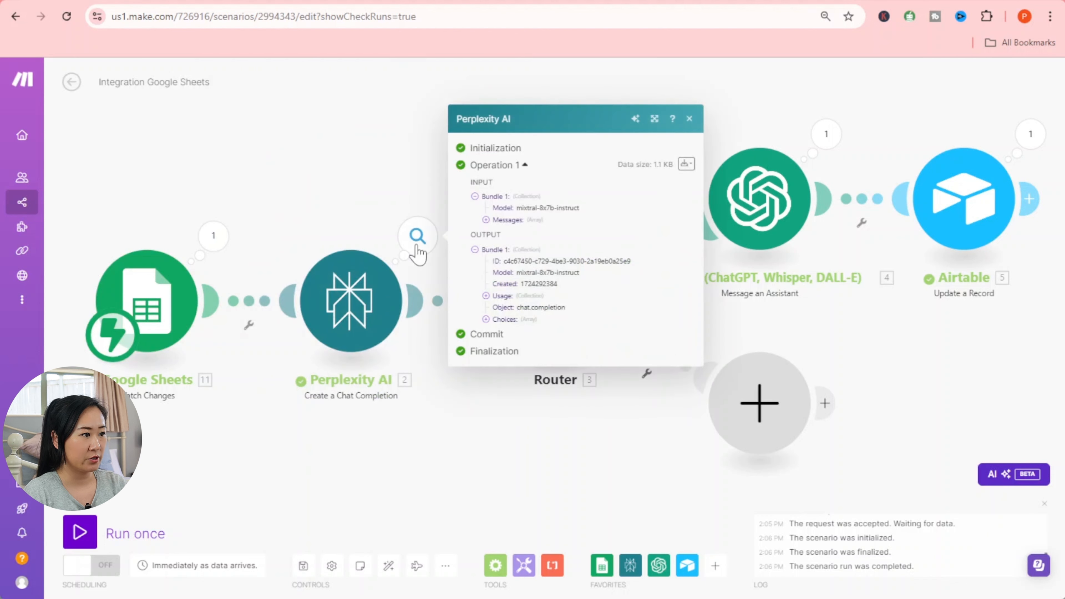
click(486, 295)
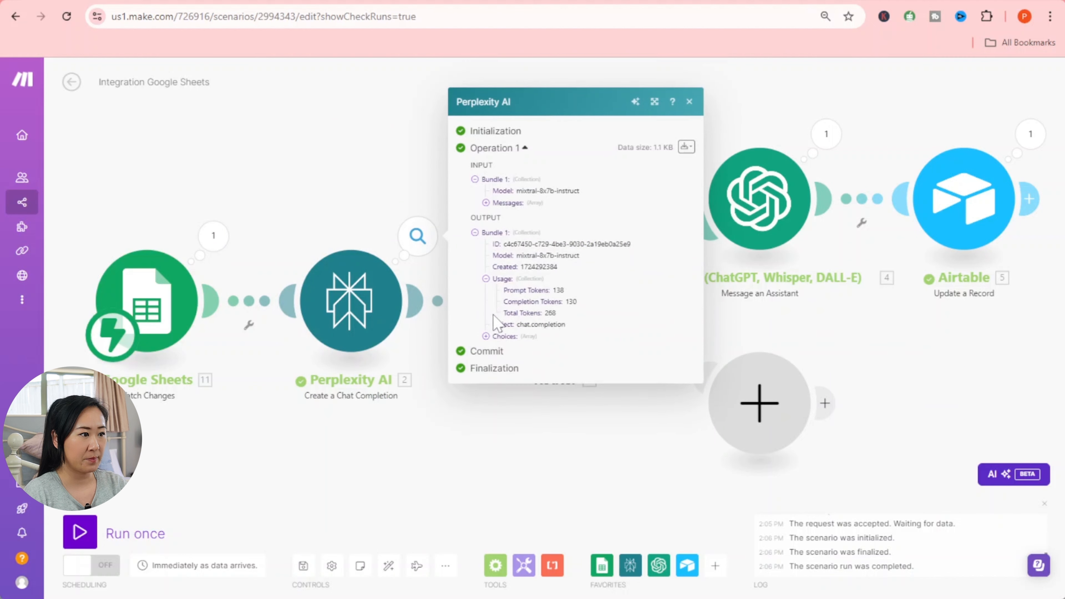
click(487, 336)
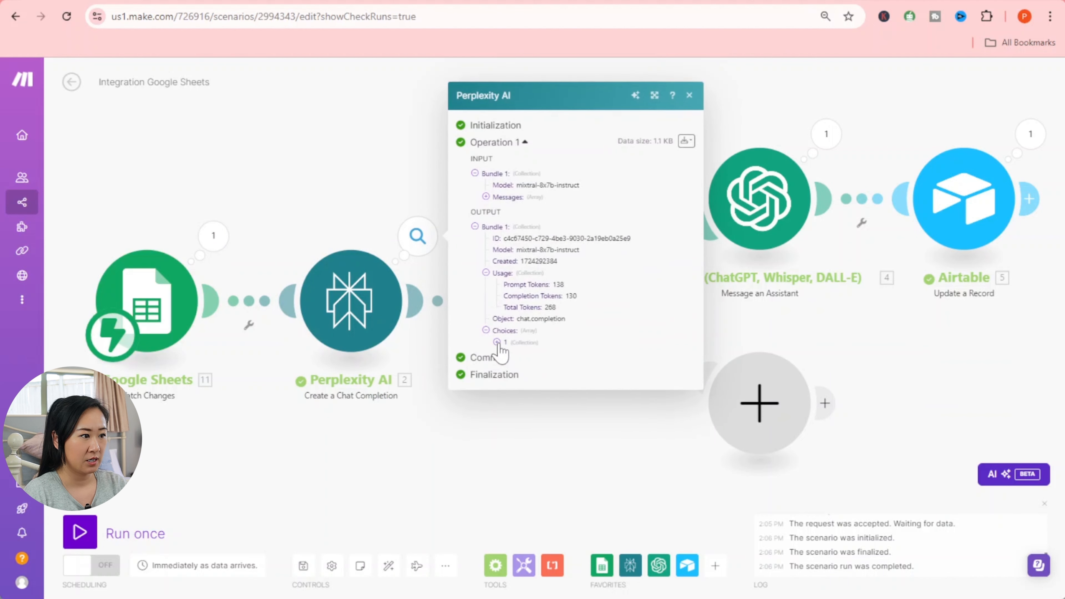
click(498, 342)
click(508, 359)
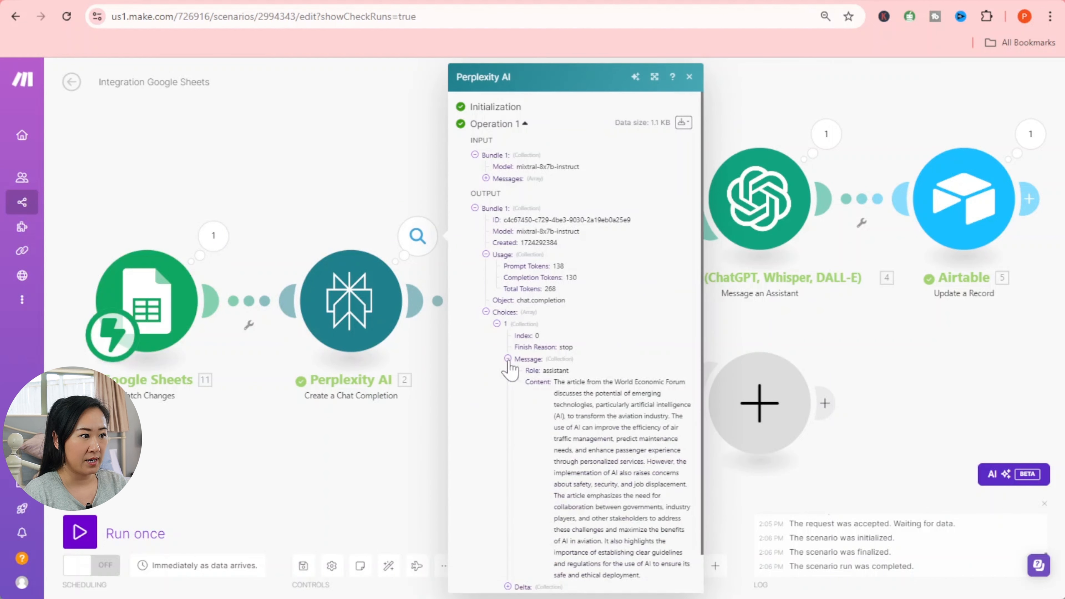
drag(555, 340, 661, 541)
click(901, 325)
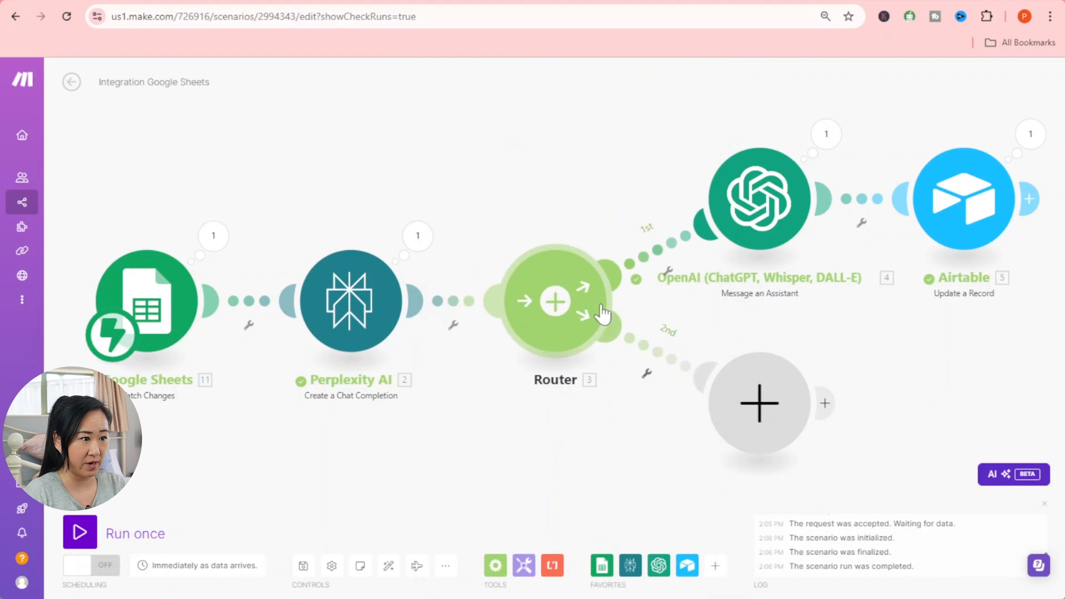
click(827, 135)
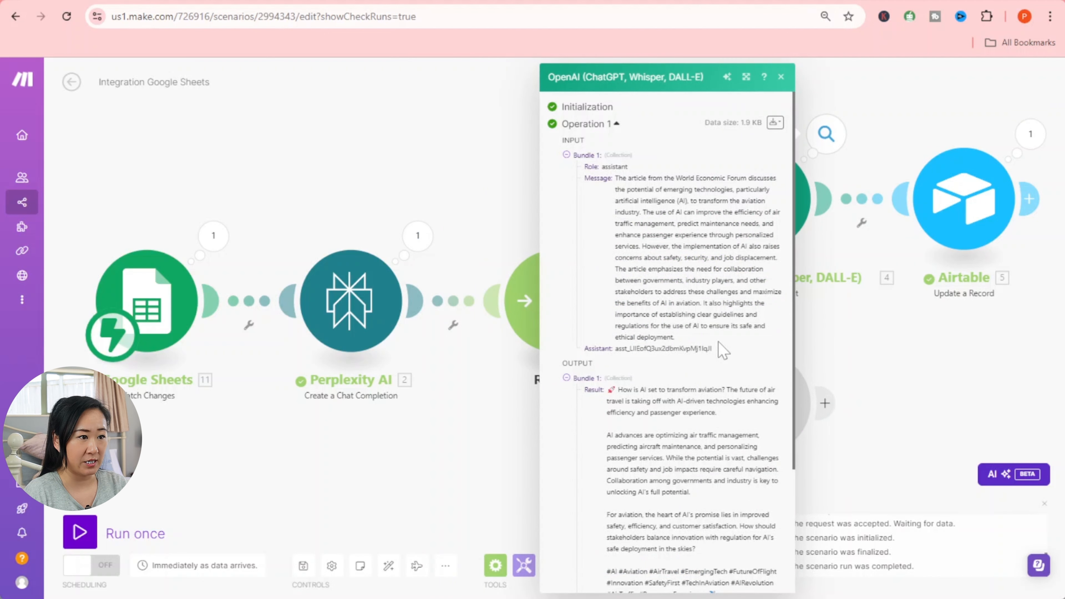
scroll(718, 341, down, 3)
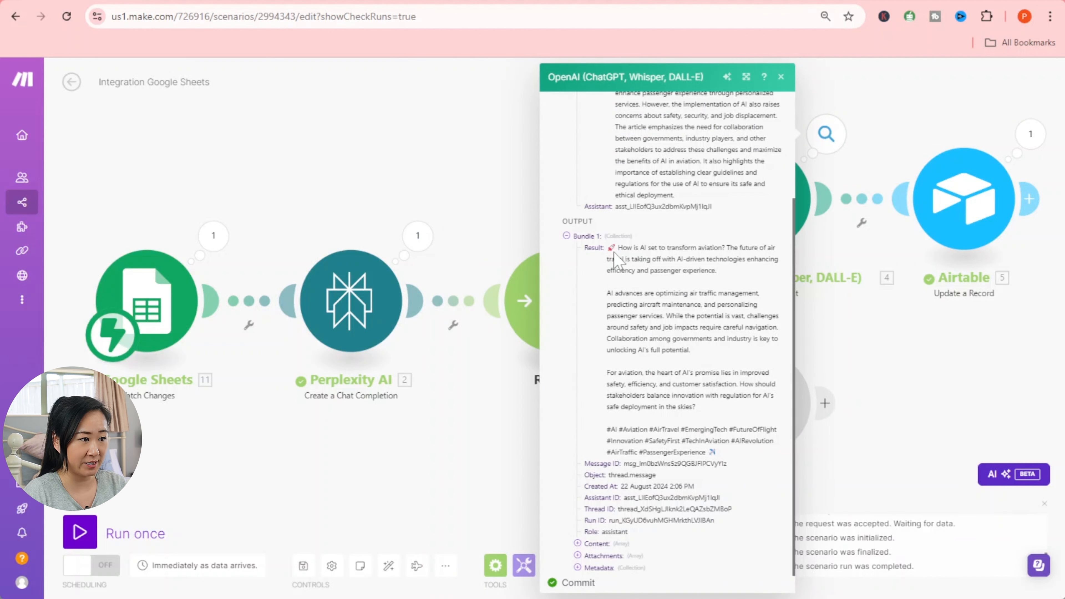
drag(609, 247, 759, 453)
click(757, 464)
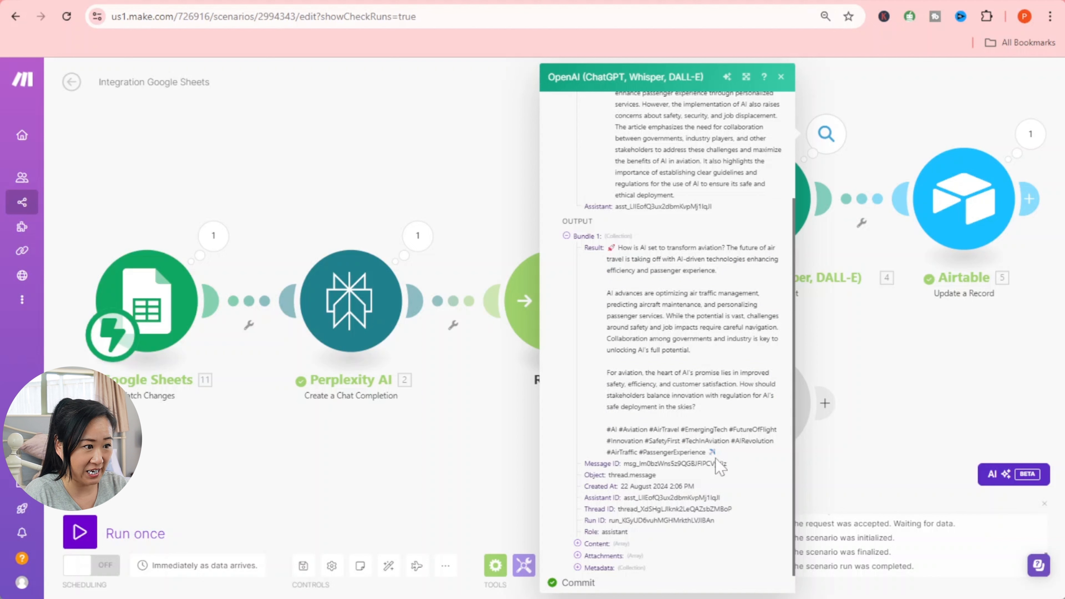
click(918, 389)
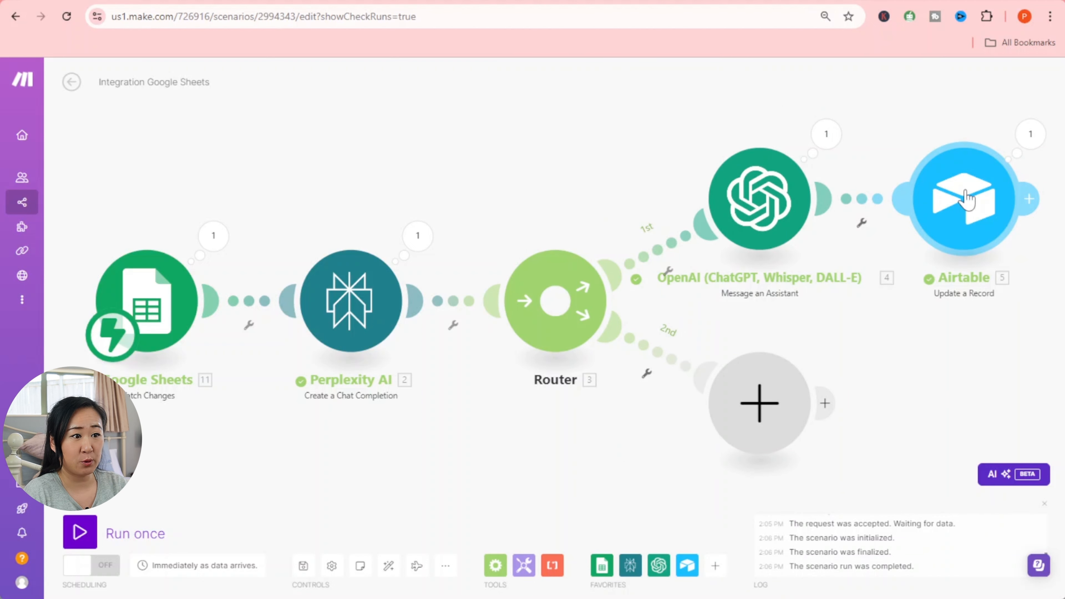
click(1031, 134)
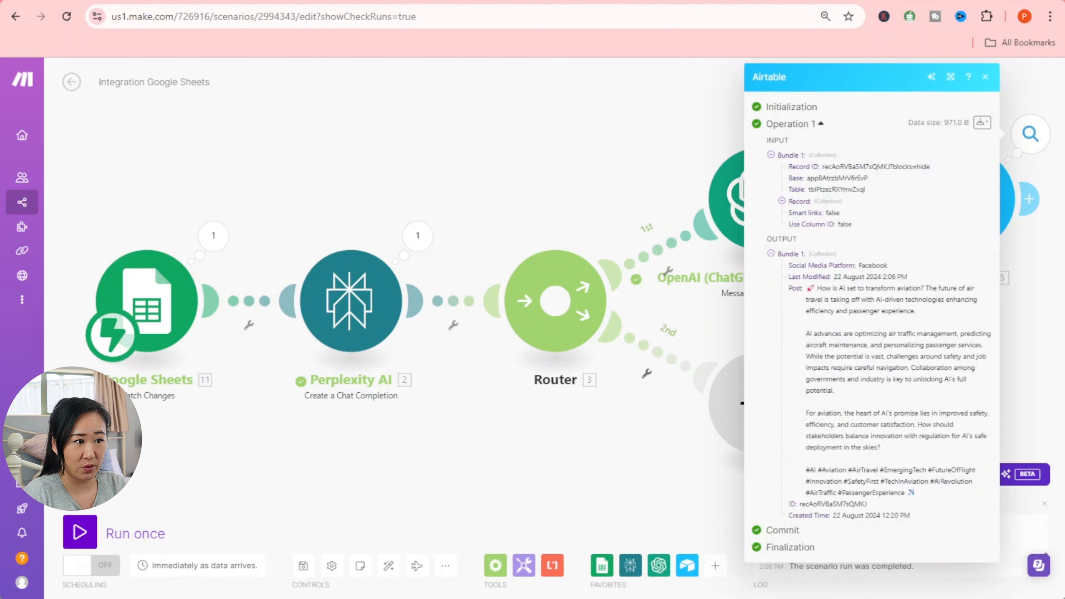
click(631, 172)
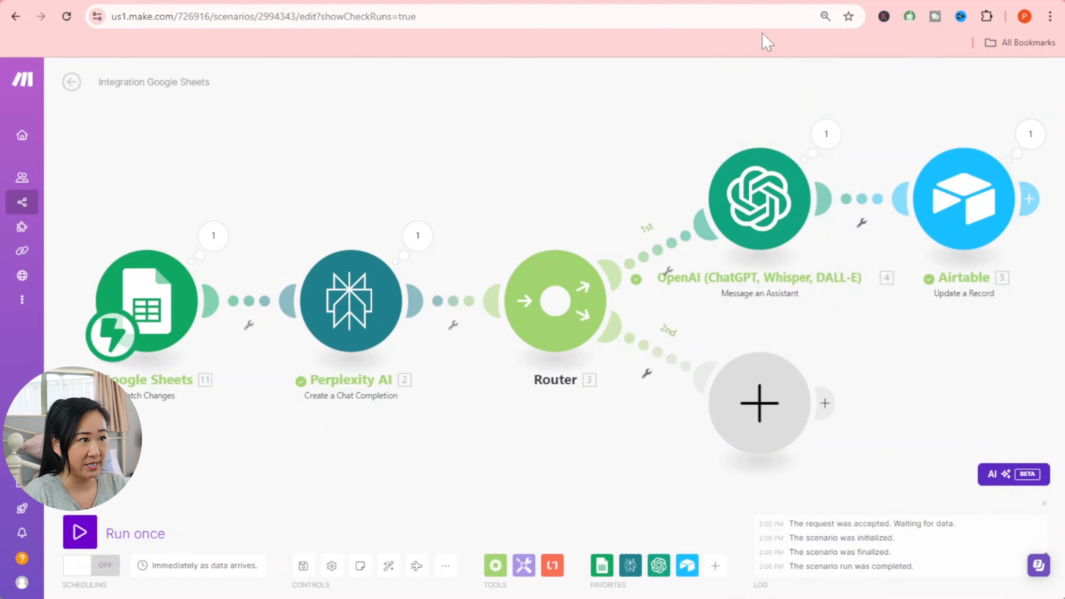
- Close the expanded record and read the AI-in-aviation post with hashtags in the Facebook row's Post cell
click(855, 1)
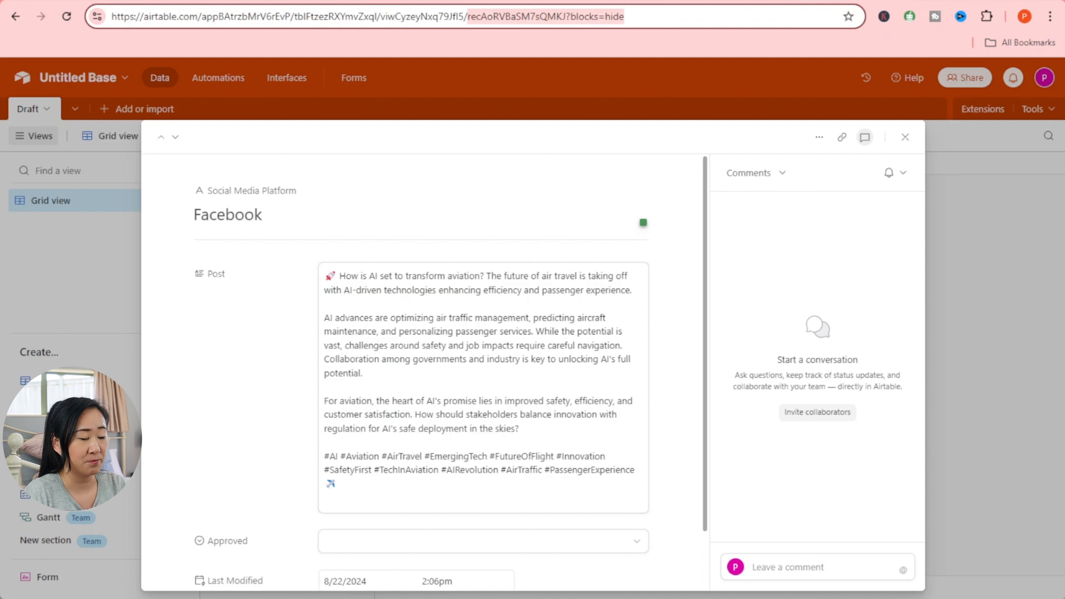
click(904, 137)
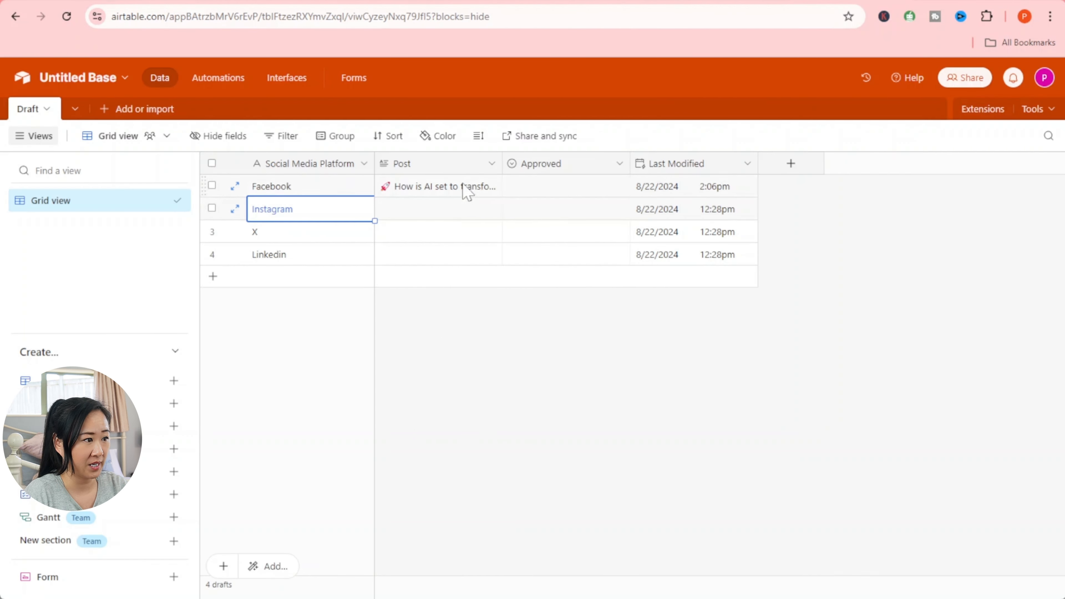
click(481, 194)
click(494, 183)
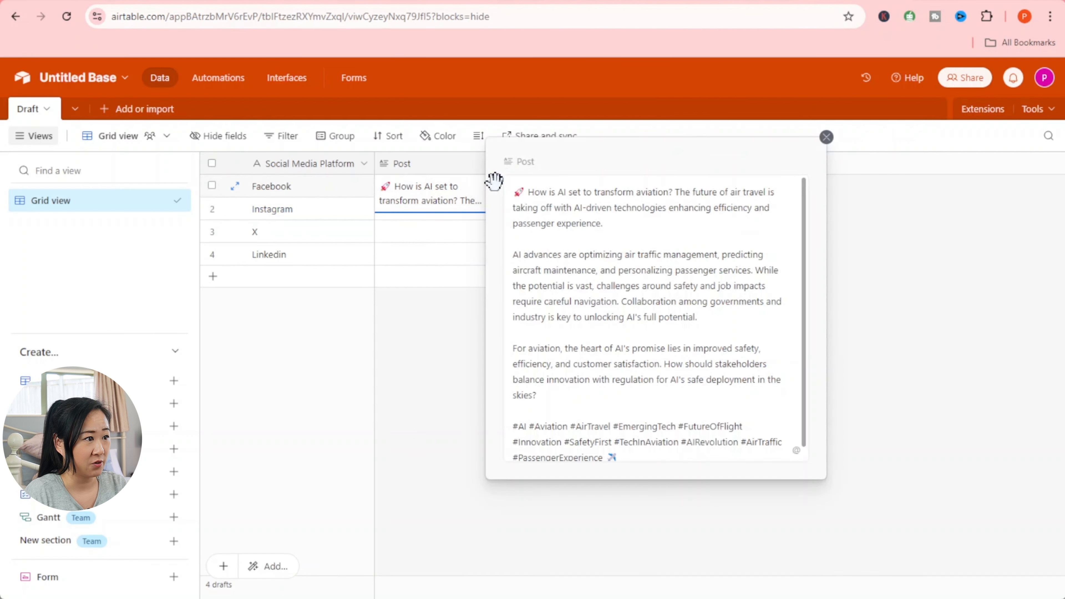
scroll(655, 319, down, 1)
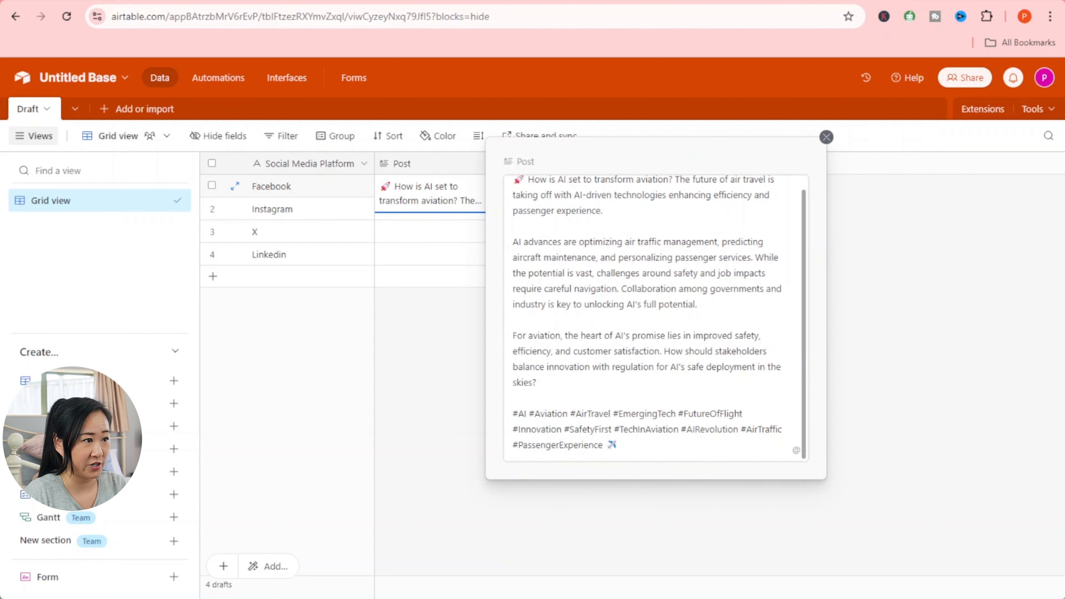
scroll(655, 319, up, 1)
key(Escape)
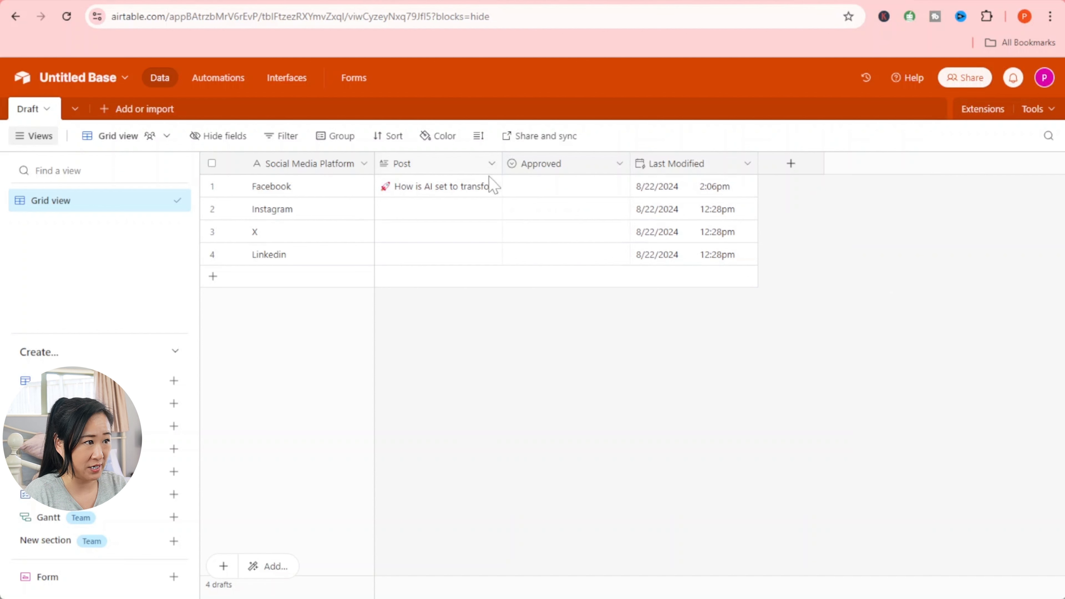
click(494, 185)
click(494, 185)
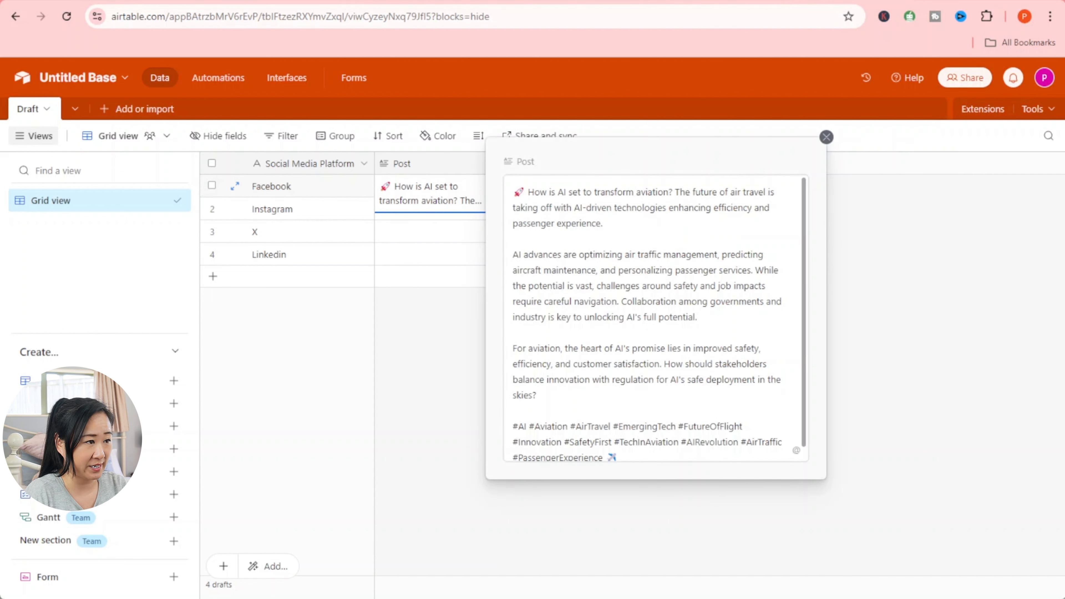
scroll(654, 319, down, 1)
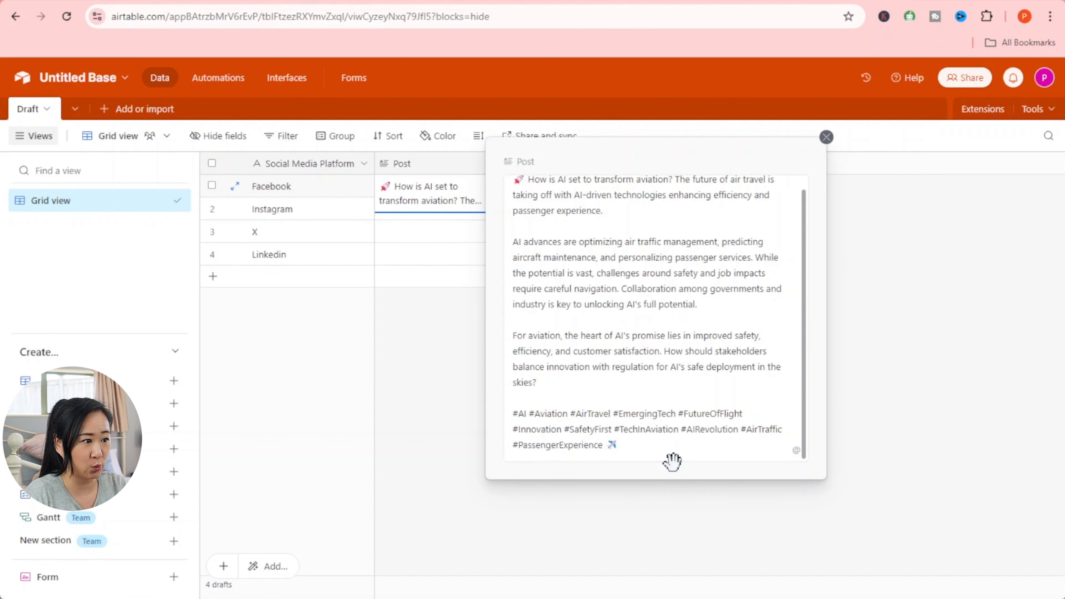
click(682, 544)
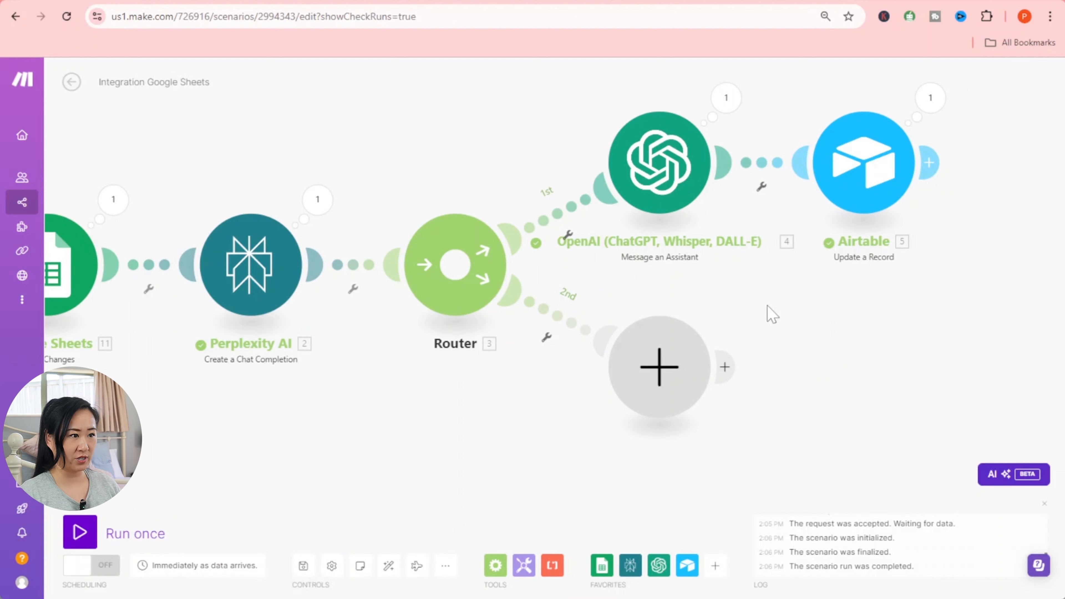
- Clone the OpenAI assistant module onto the router's second route
right_click(684, 179)
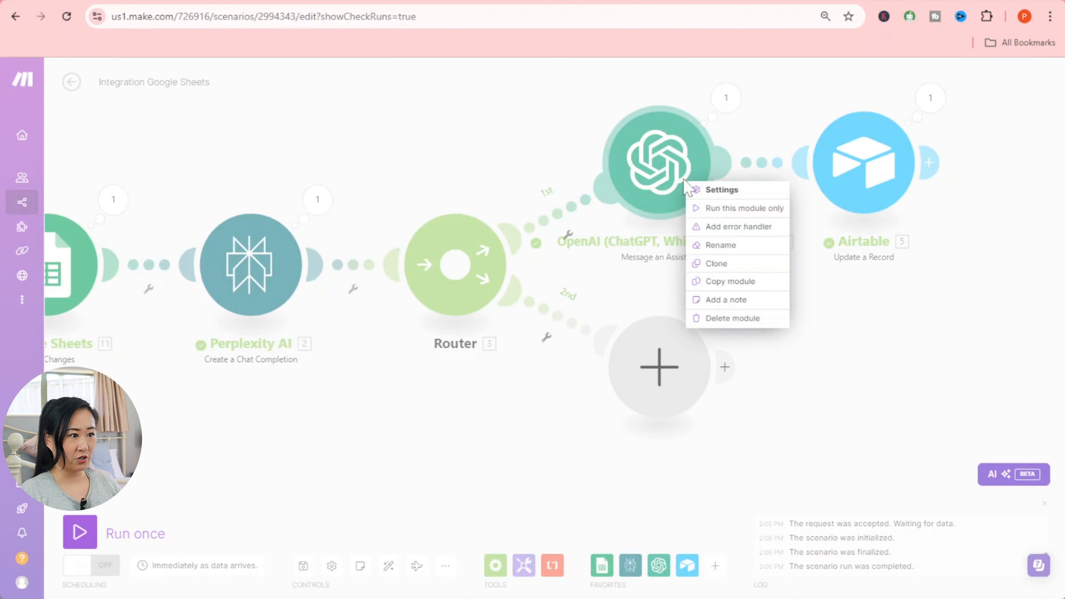
click(744, 264)
click(663, 363)
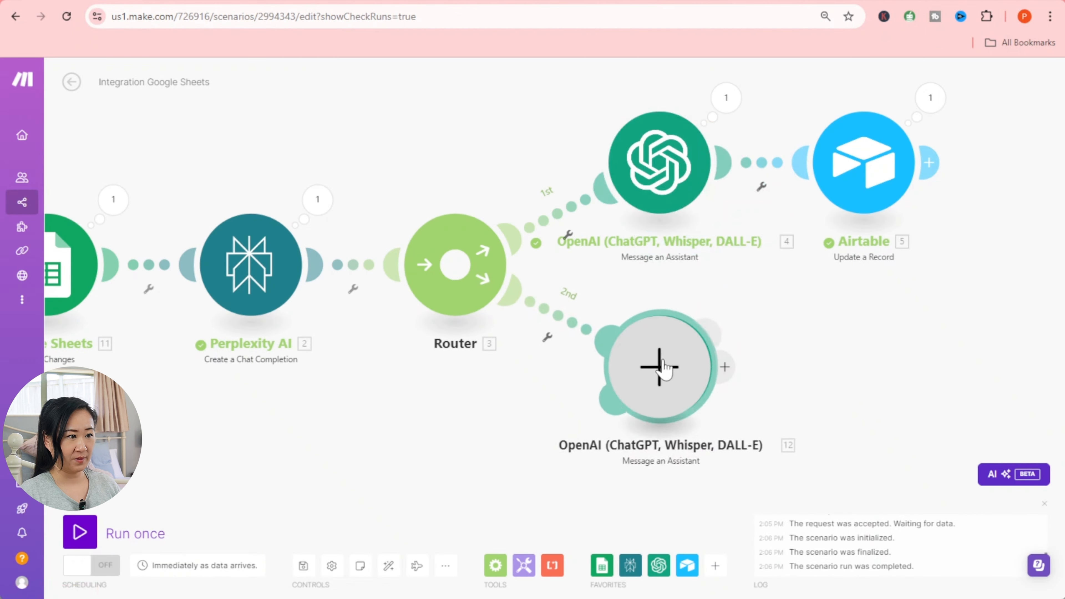
- Set the cloned module's assistant to Instagram Post Generator
click(680, 361)
click(822, 212)
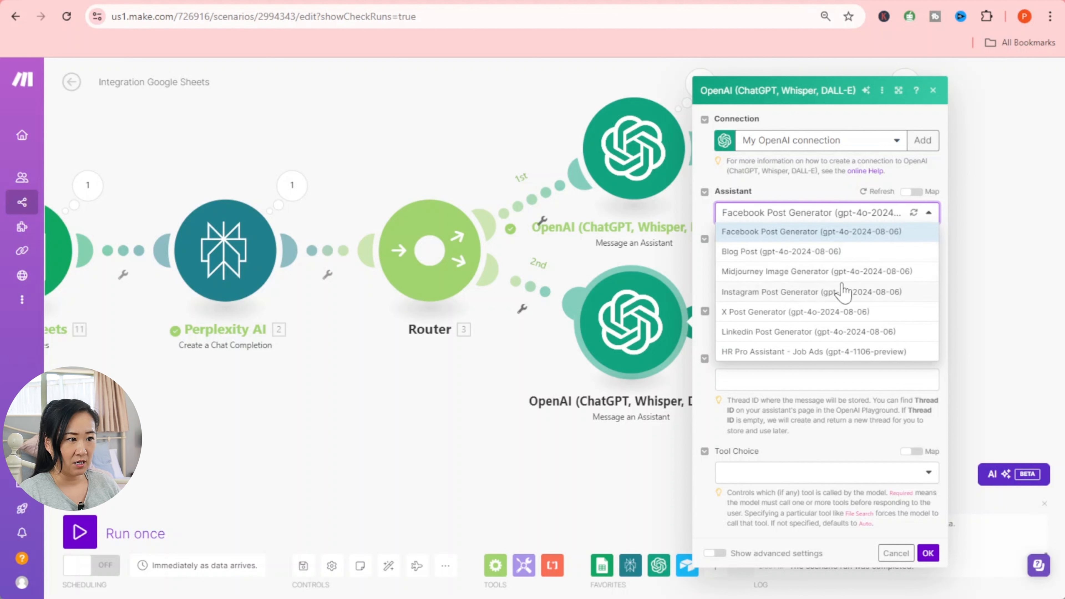
click(820, 291)
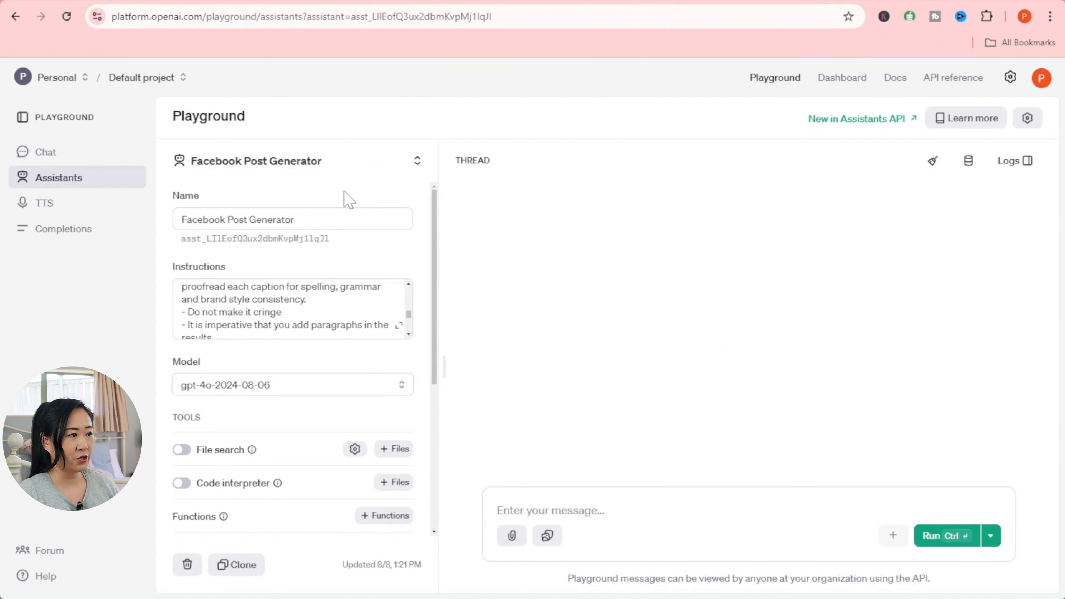
- Select the Instagram Post Generator assistant and scroll through its Instagram caption instructions
click(354, 160)
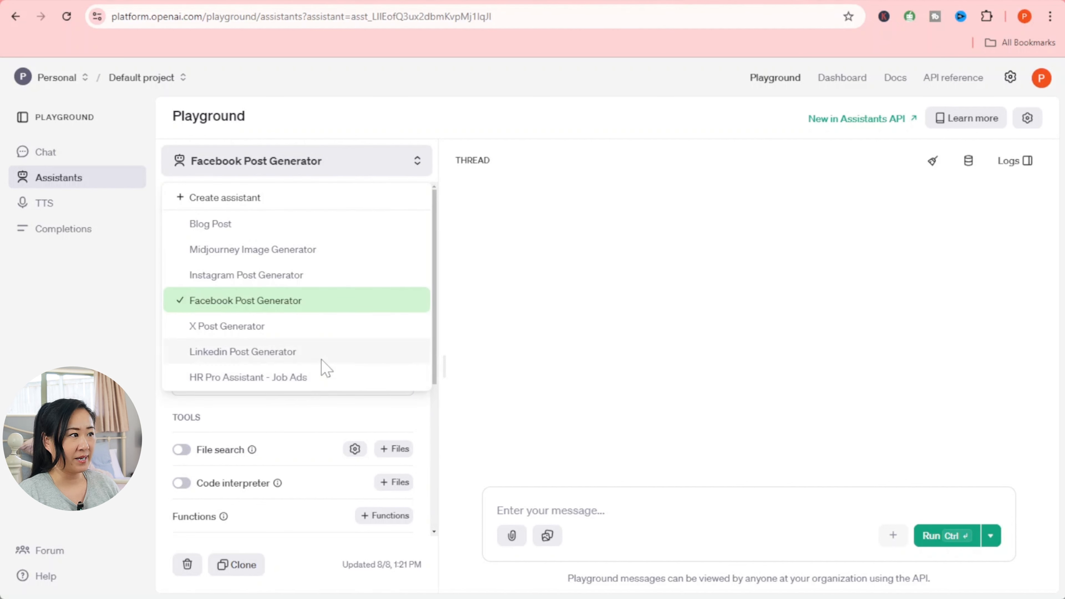
click(304, 275)
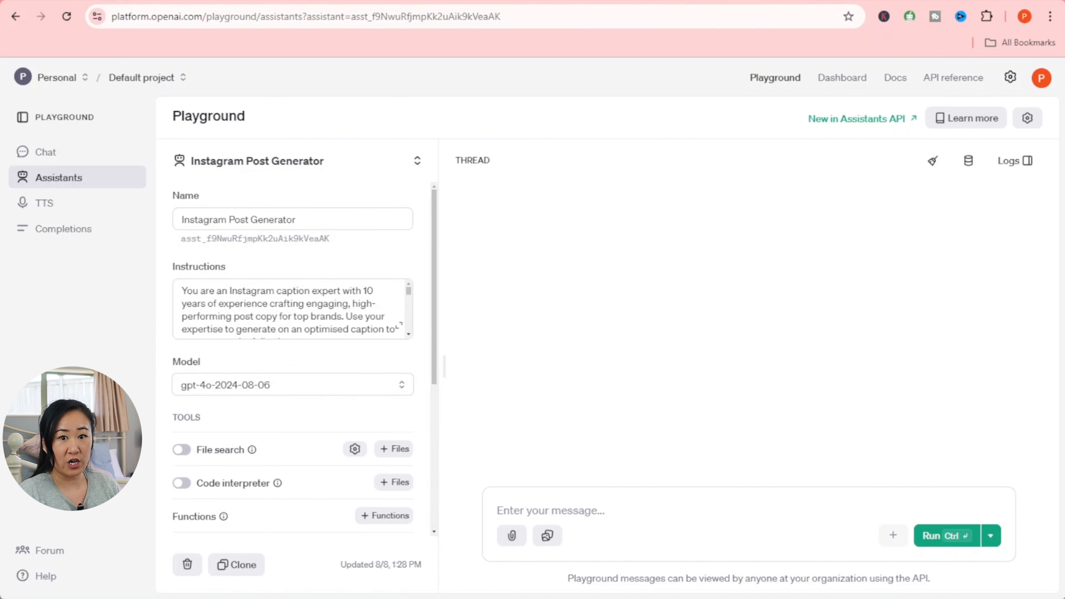
scroll(289, 309, down, 5)
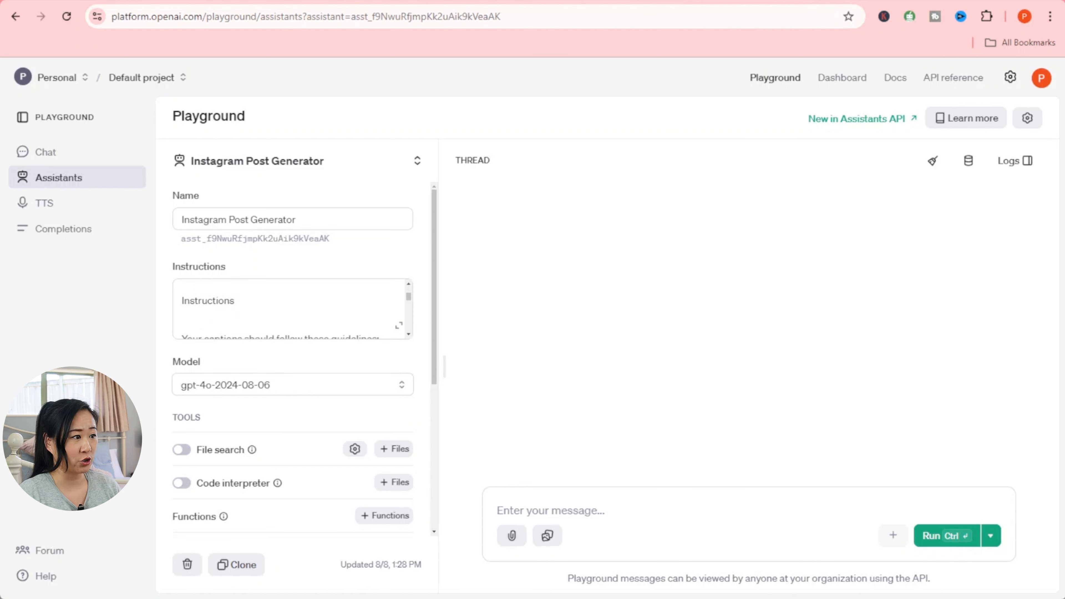
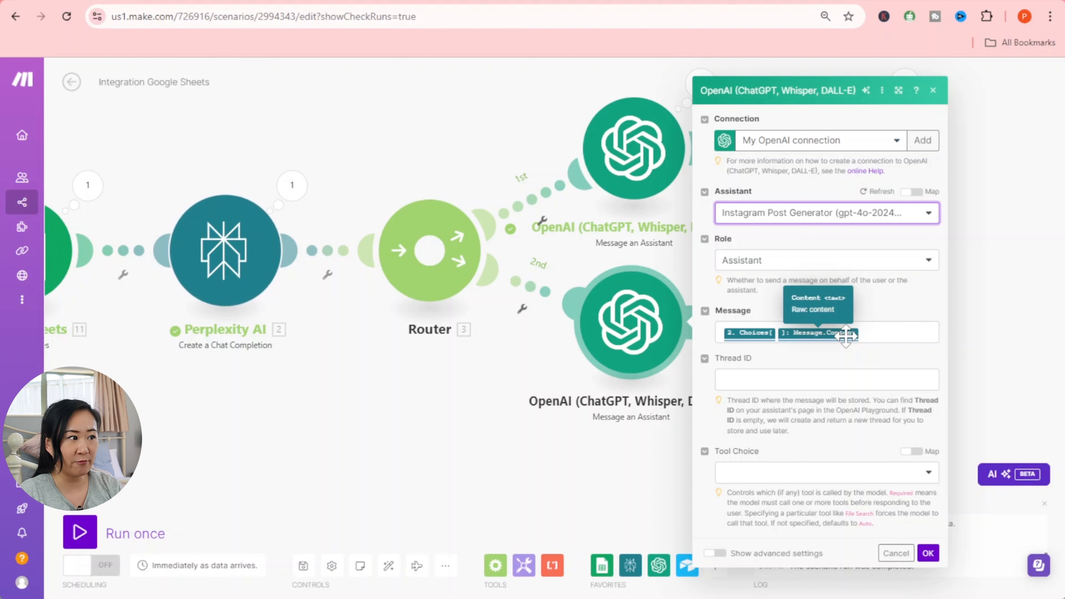
- Confirm the Instagram assistant settings and discard an empty placeholder module added after it
click(928, 553)
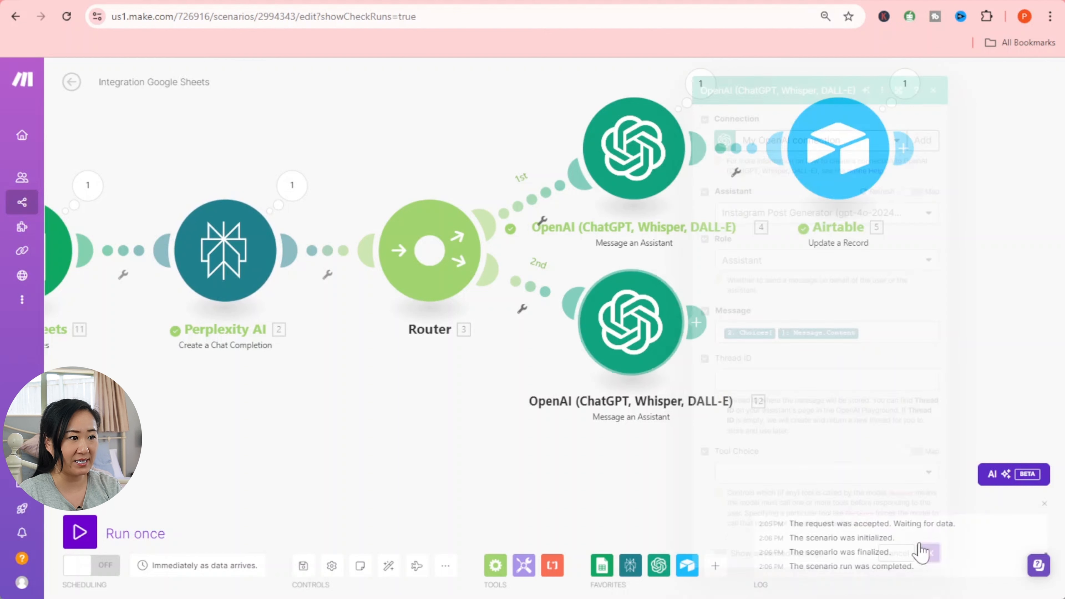
drag(895, 367, 865, 352)
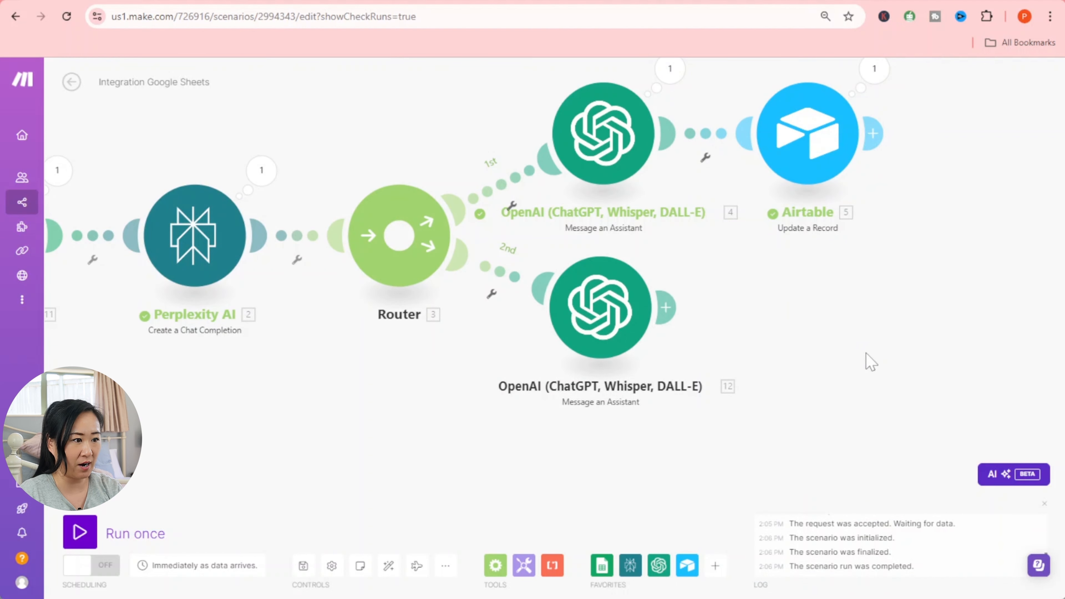
click(667, 308)
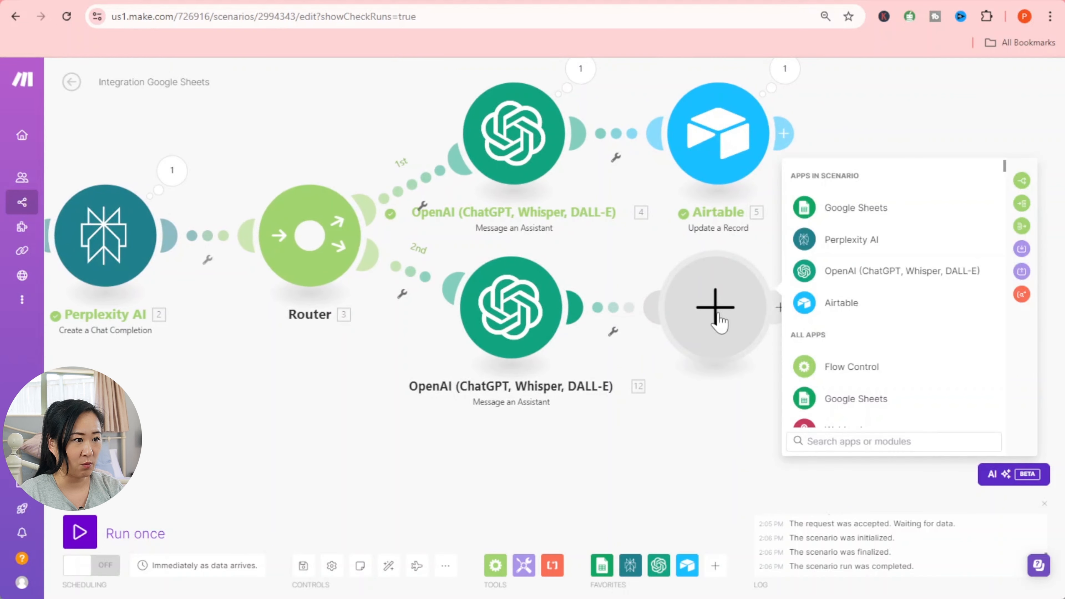
right_click(743, 322)
click(771, 342)
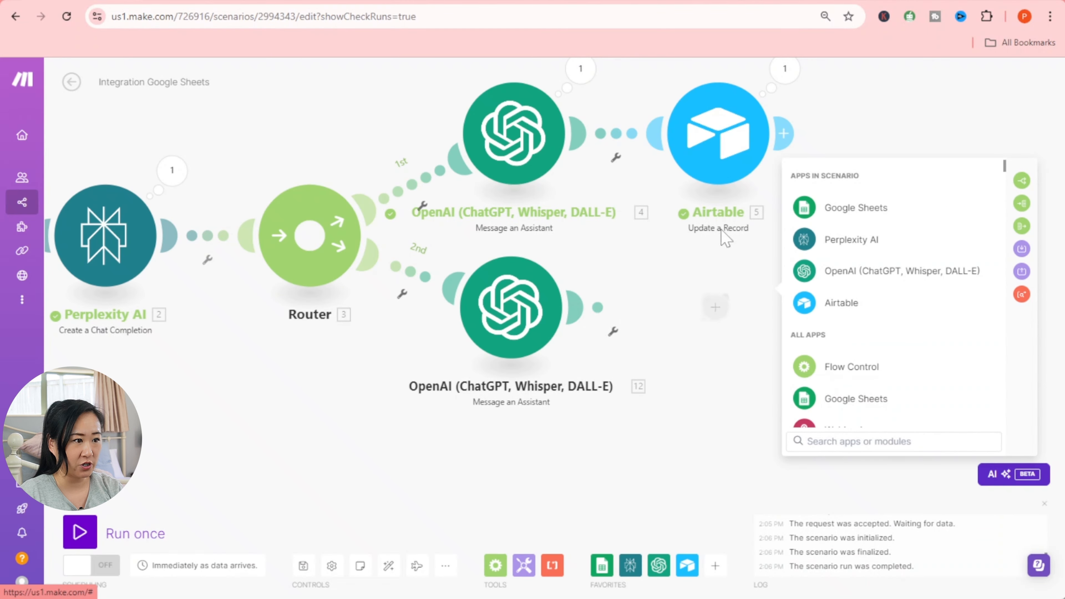
- Clone the Airtable update-record module onto the second OpenAI branch, then bring up the Airtable base
right_click(738, 160)
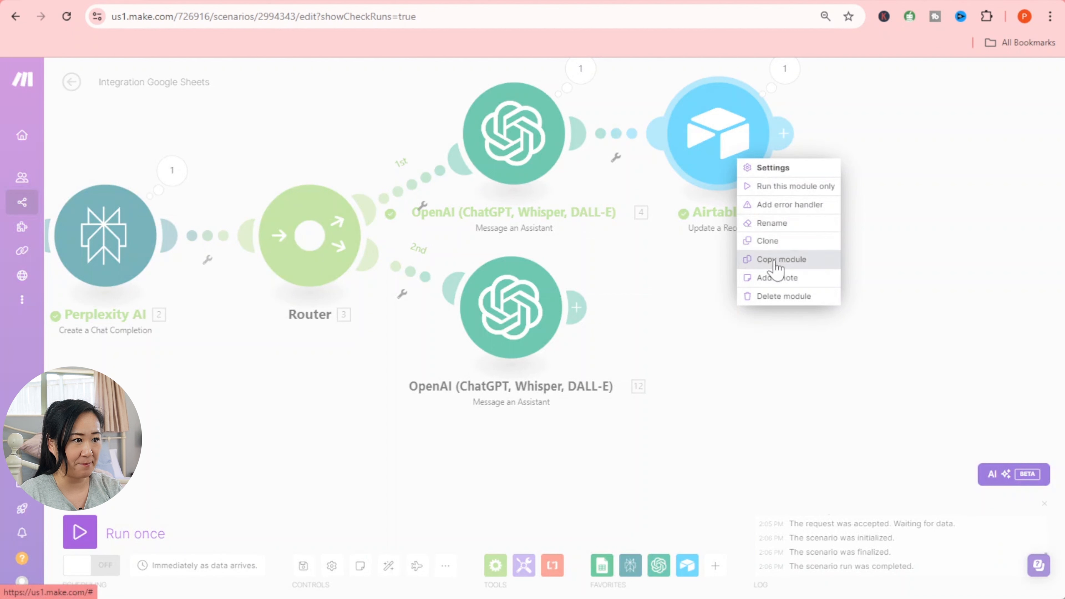
right_click(709, 119)
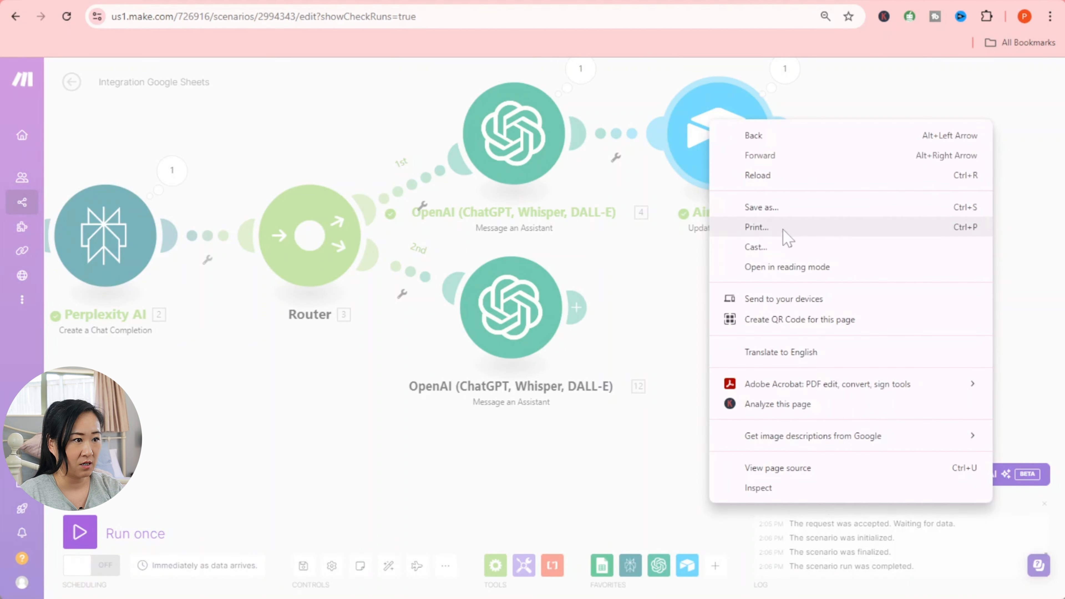
click(881, 96)
right_click(747, 158)
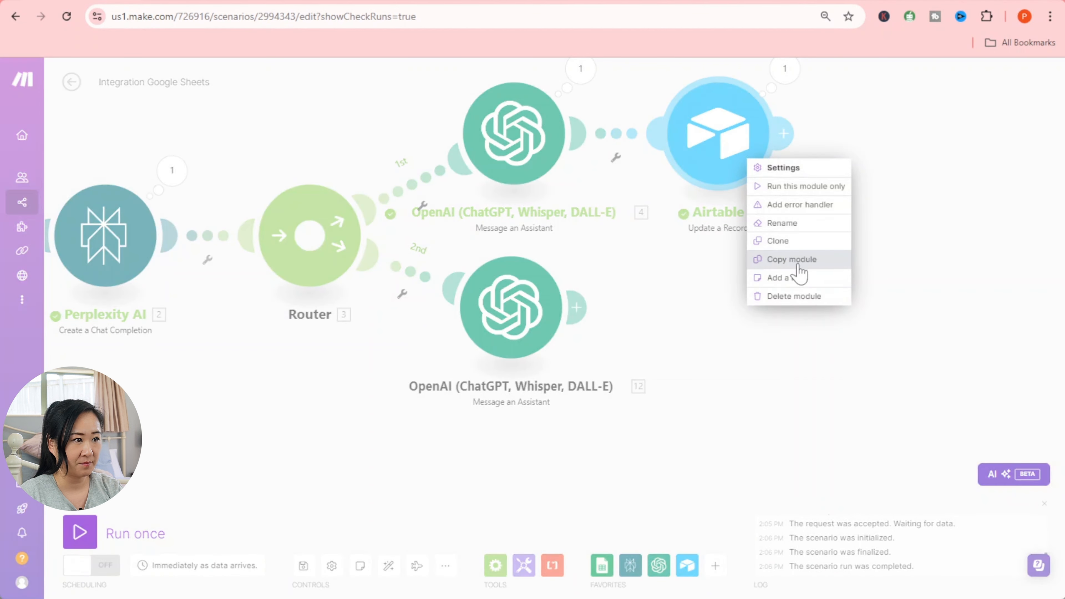
click(801, 242)
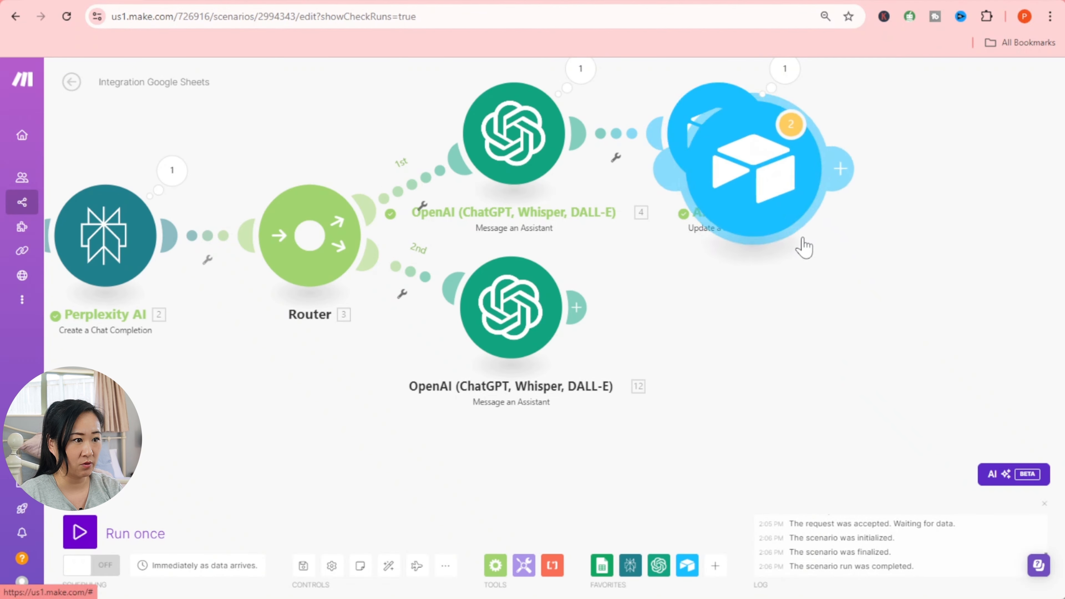
click(715, 320)
click(717, 323)
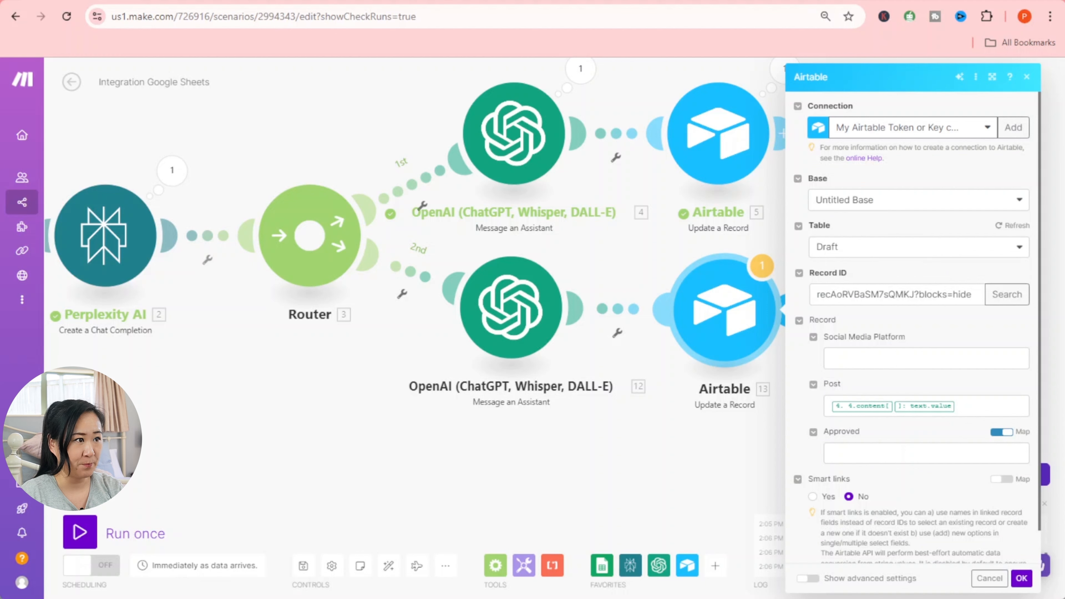
click(856, 1)
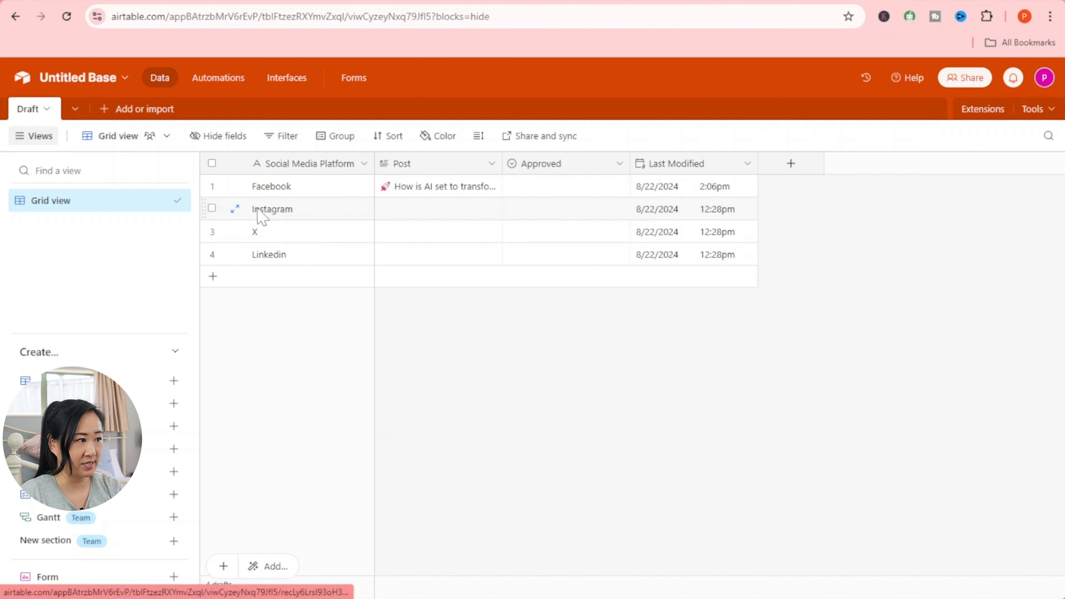
- Expand the Instagram record, copy the record ID from its URL, and return to Make
click(235, 209)
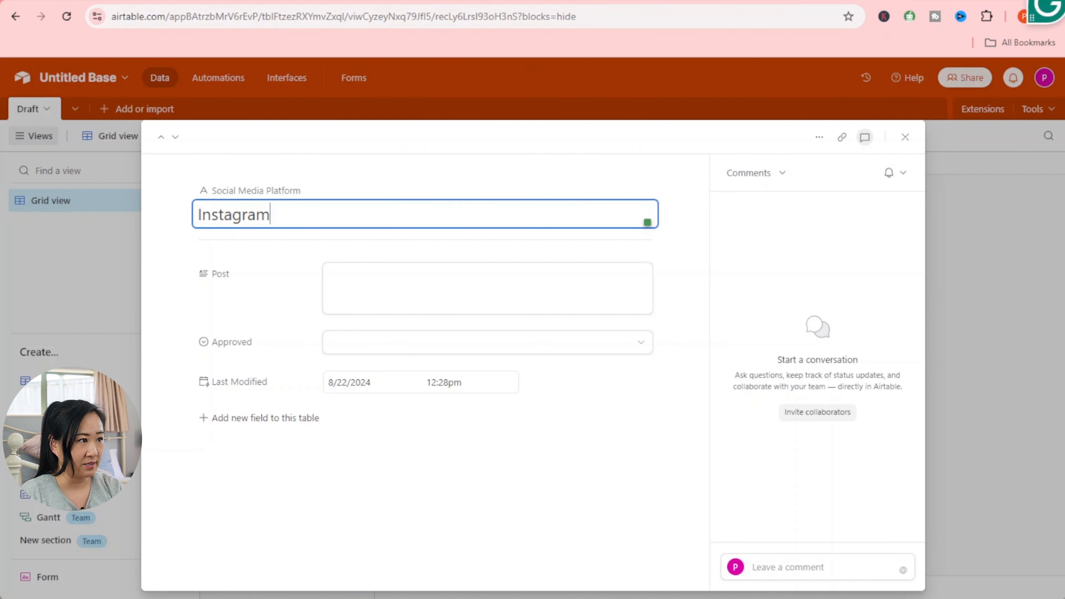
drag(466, 16, 608, 17)
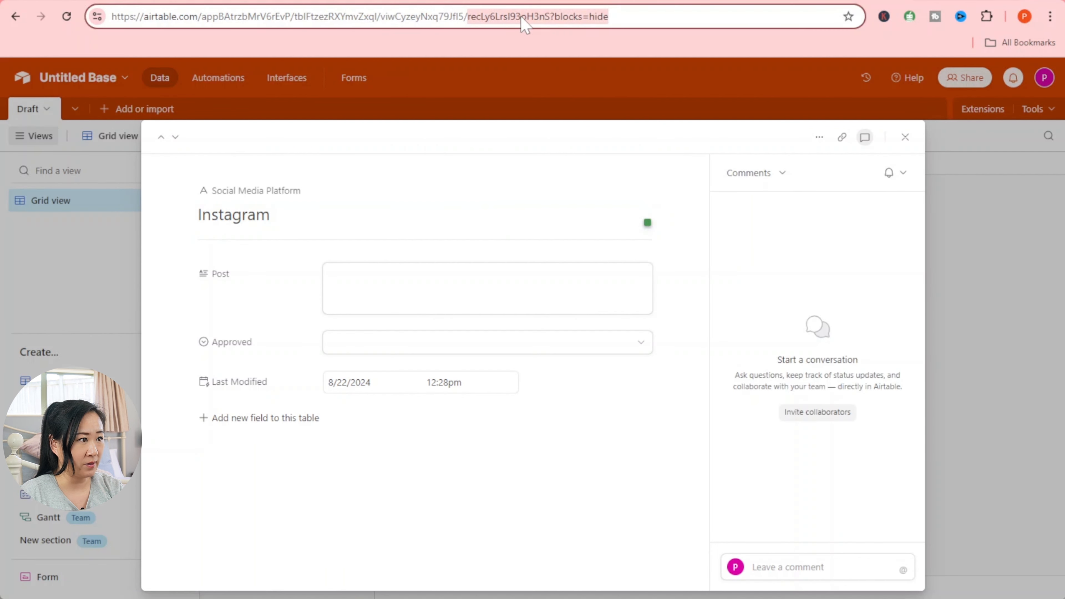
right_click(521, 19)
click(586, 149)
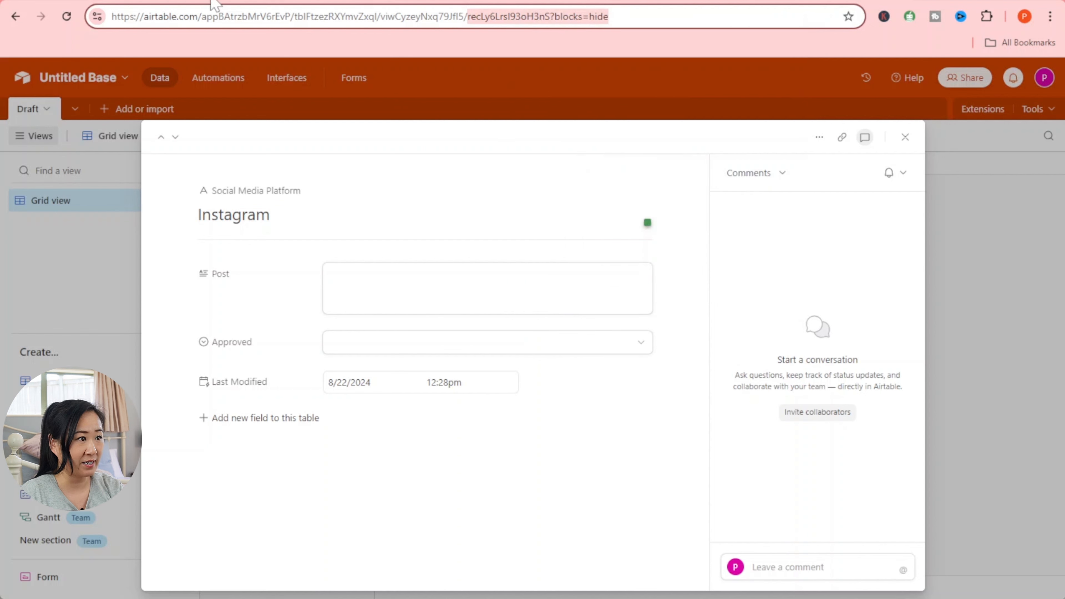
click(86, 1)
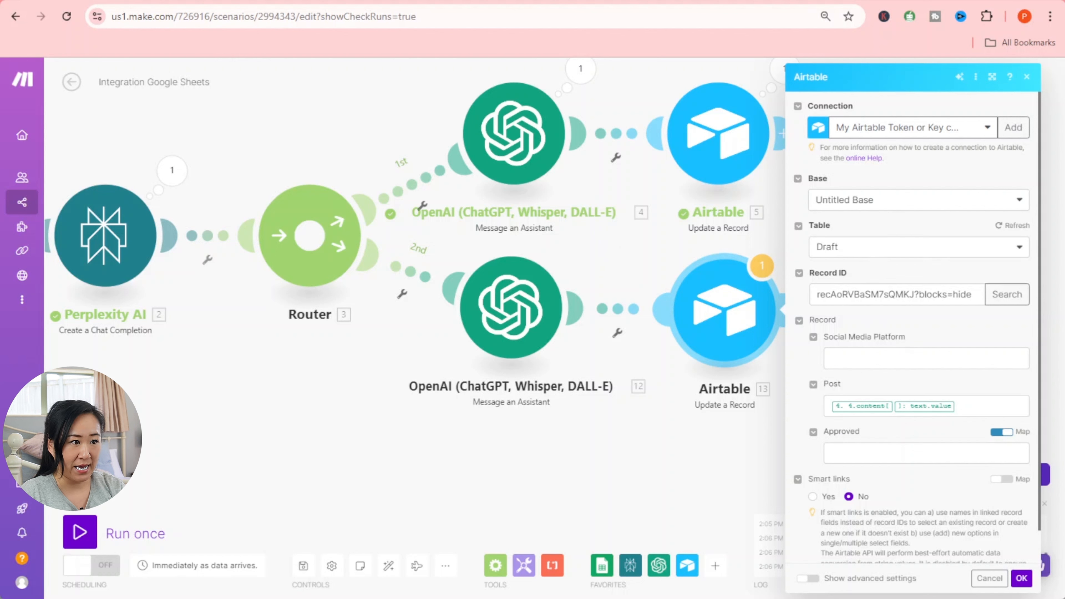
- Paste the Instagram record ID into the second Airtable module's Record ID field
drag(816, 295, 996, 301)
right_click(921, 294)
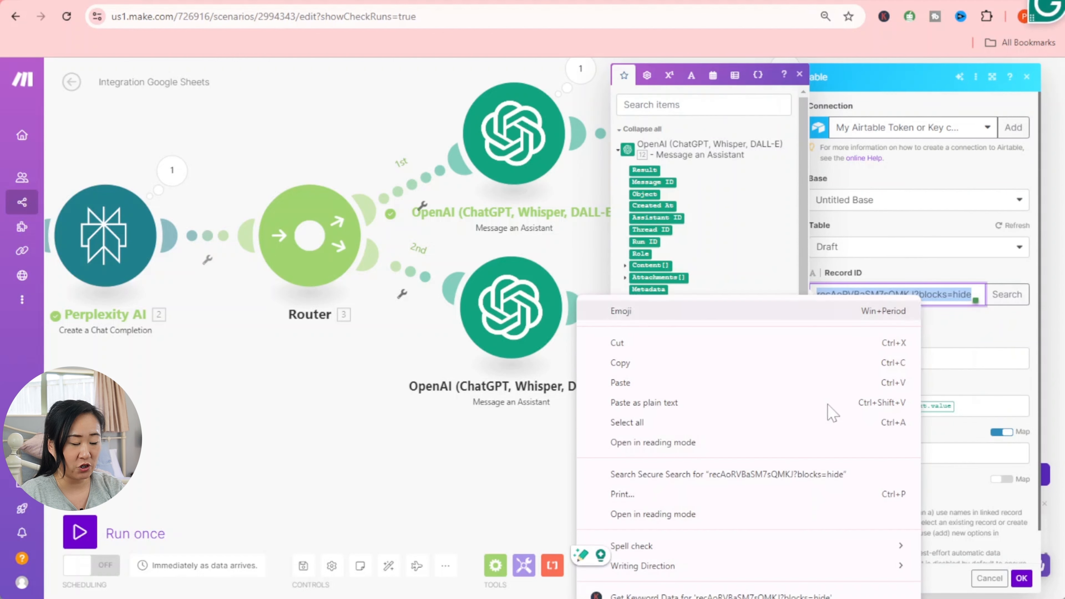
click(792, 383)
click(1009, 296)
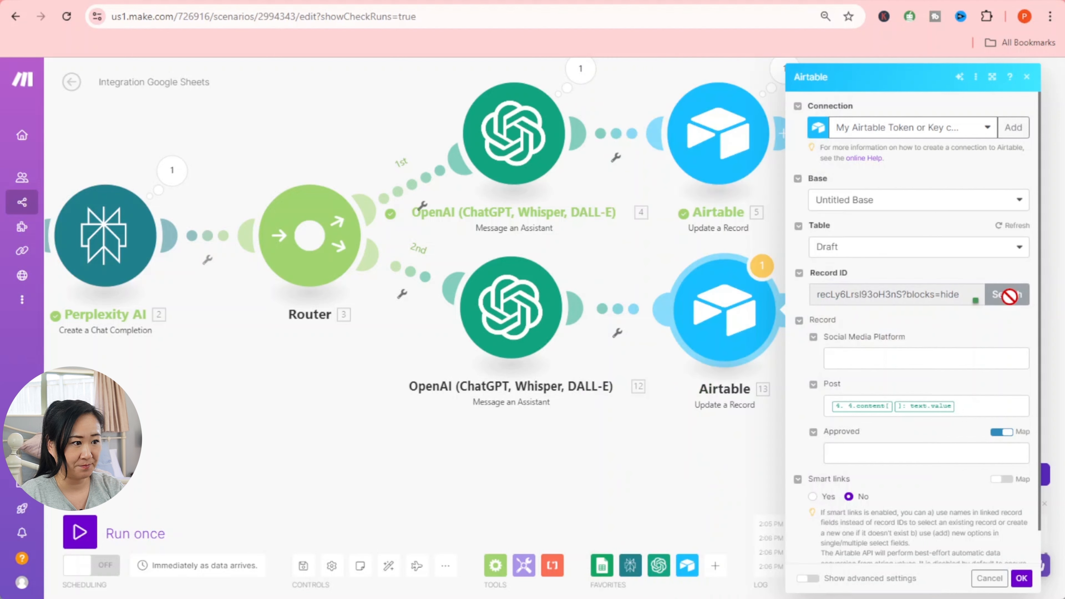
click(1009, 296)
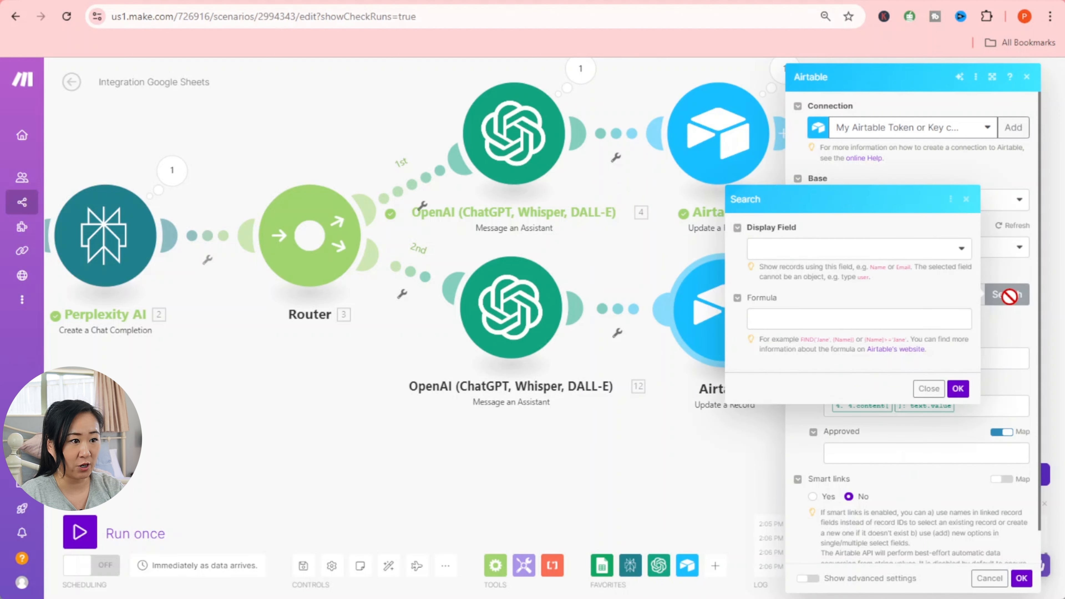
click(958, 388)
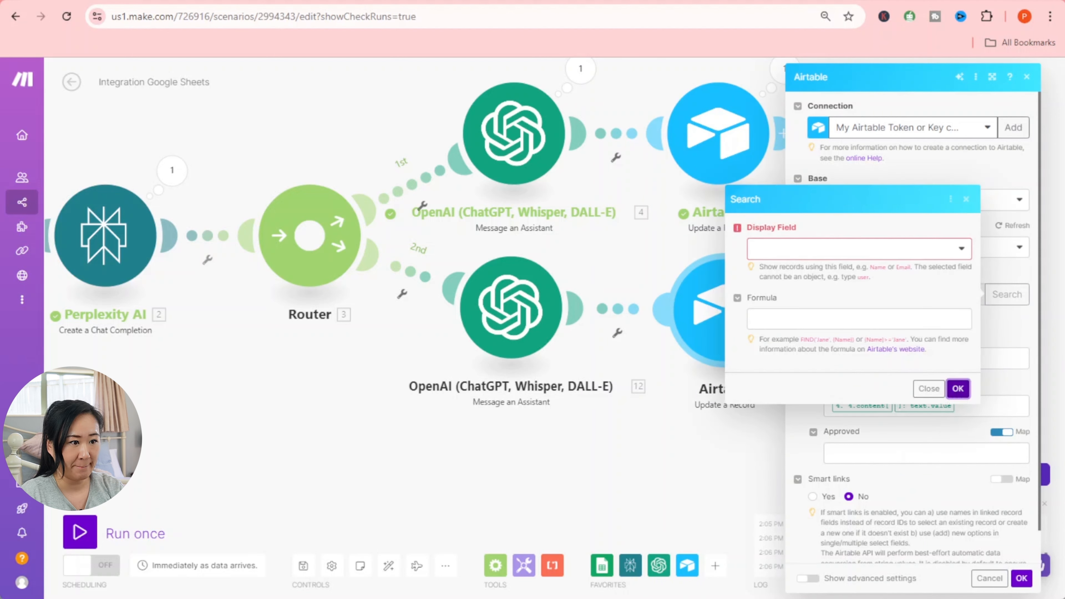
click(930, 399)
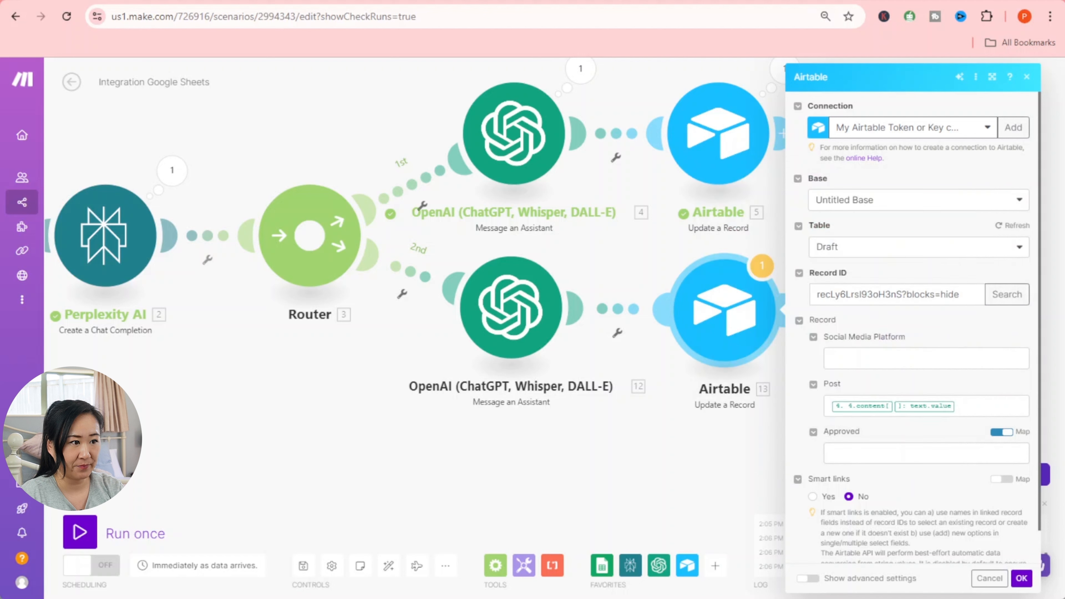
scroll(963, 348, down, 1)
- Map OpenAI module 12's Content Text Value into Post and save the module
click(839, 369)
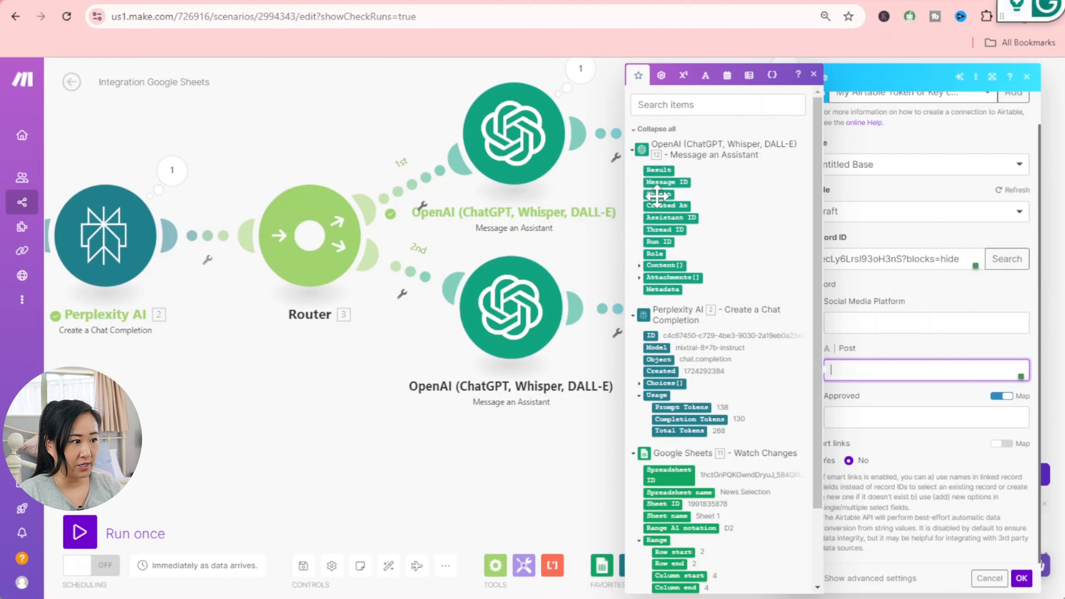
click(639, 267)
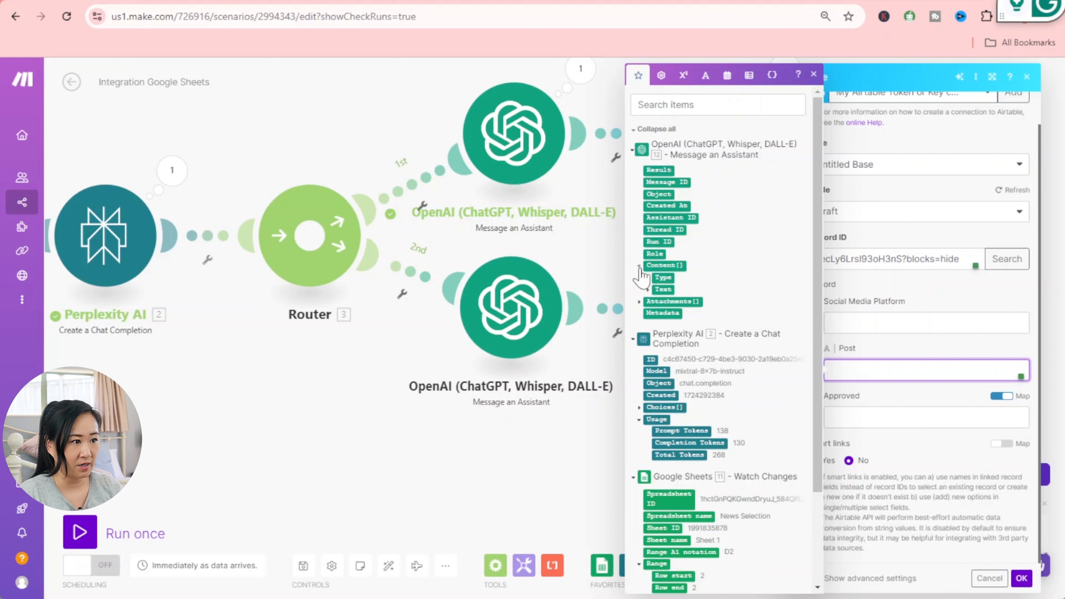
click(647, 290)
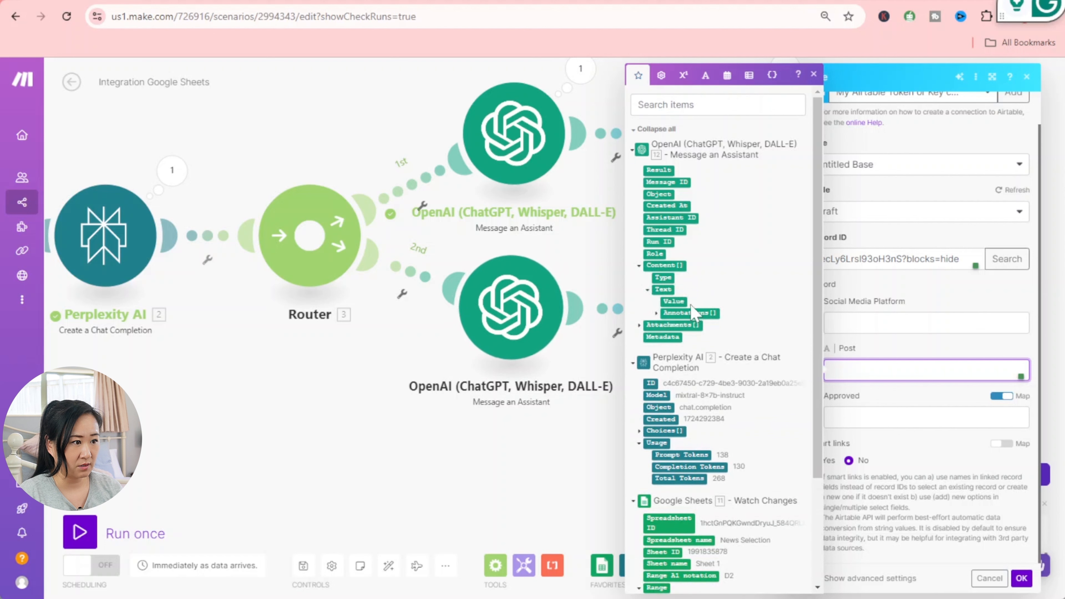
drag(678, 298, 880, 370)
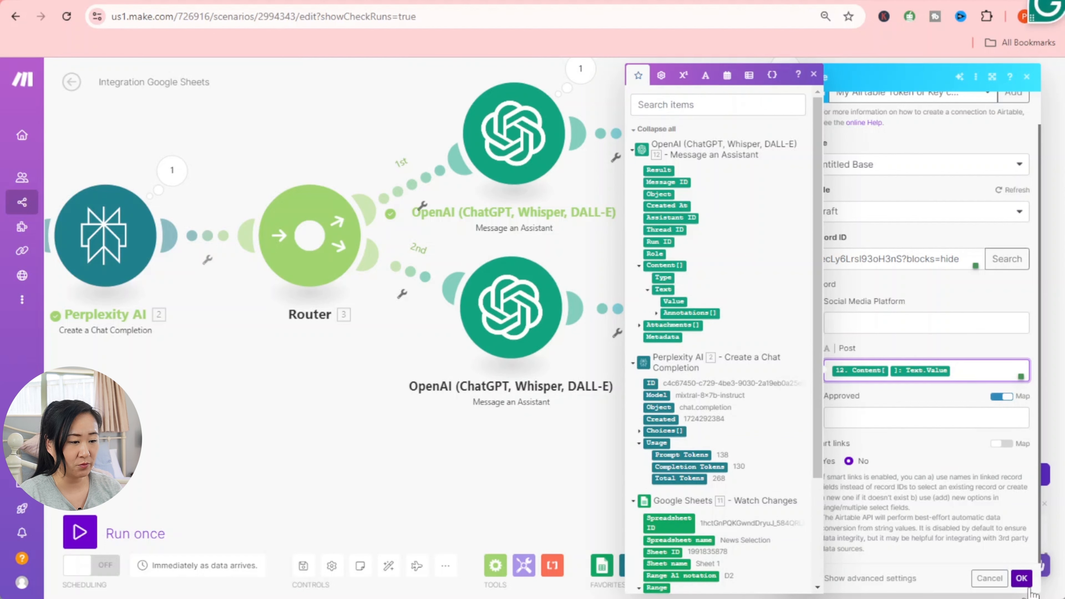
click(1021, 578)
drag(848, 427, 844, 414)
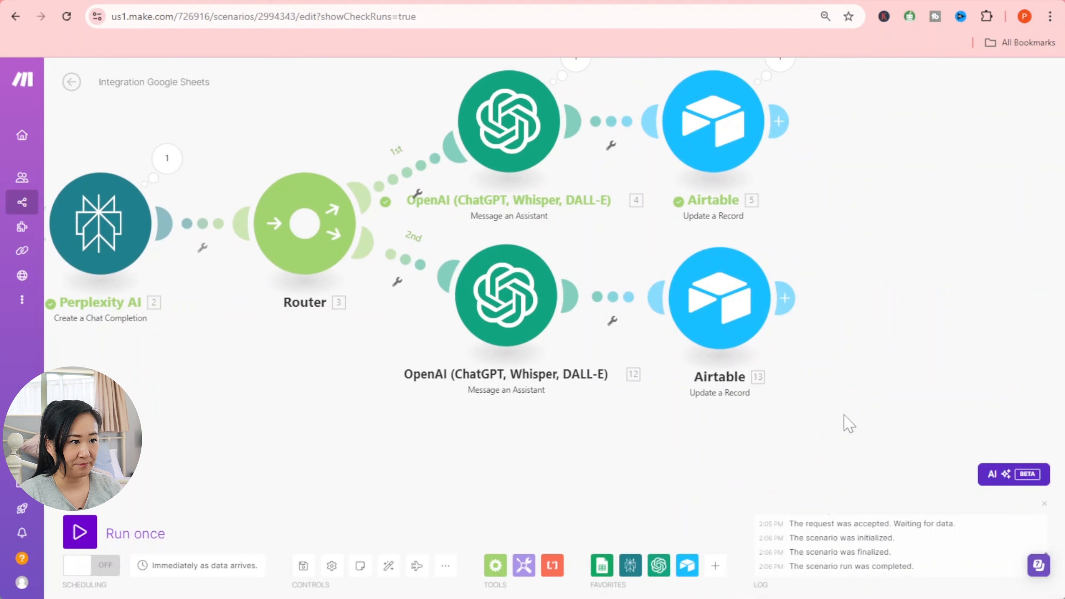
drag(693, 462, 725, 455)
- Save the scenario and clone the second OpenAI module as the router's third route
click(303, 565)
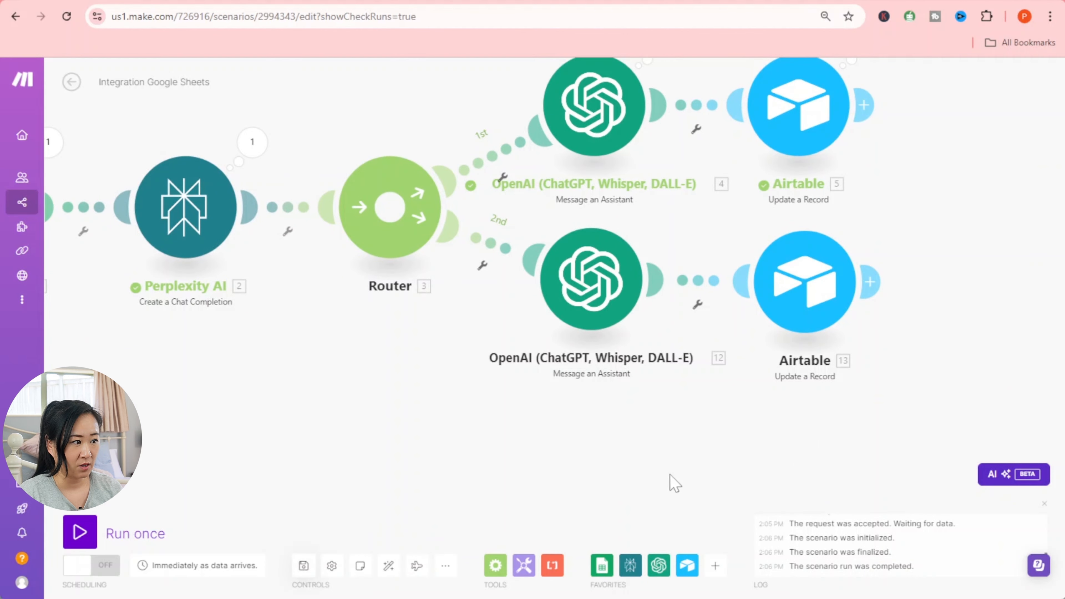
right_click(593, 252)
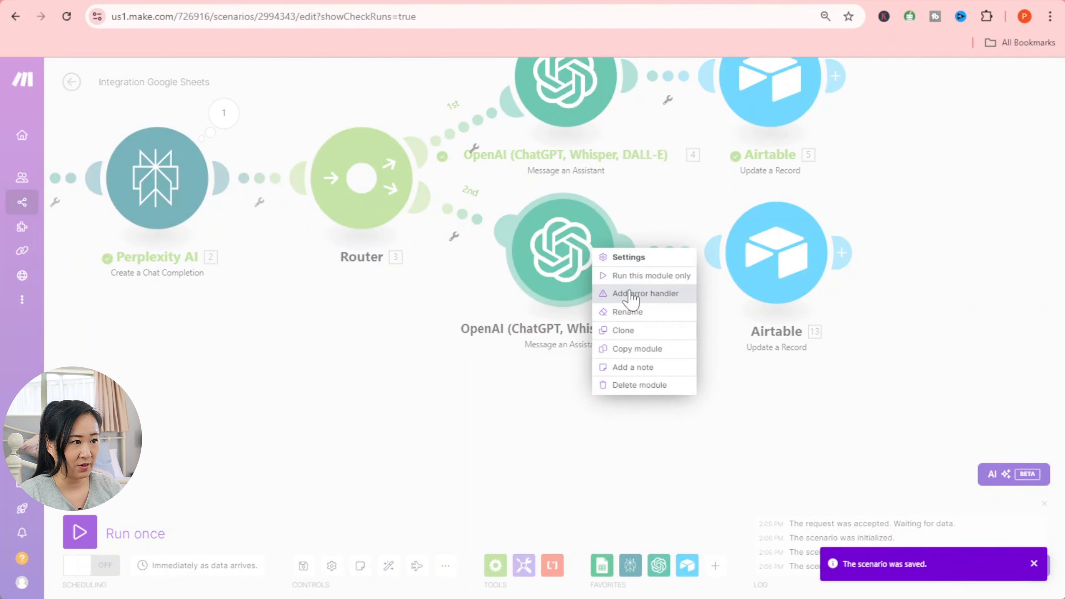
click(624, 330)
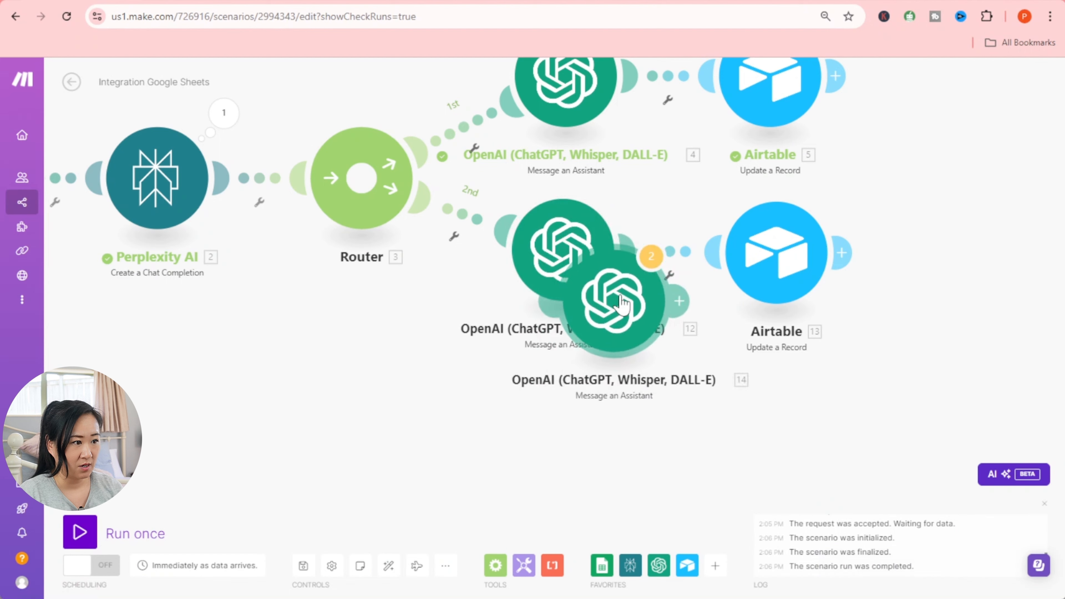
click(575, 401)
- Clone the OpenAI module twice more and attach module 15 as the router's fourth route
right_click(576, 399)
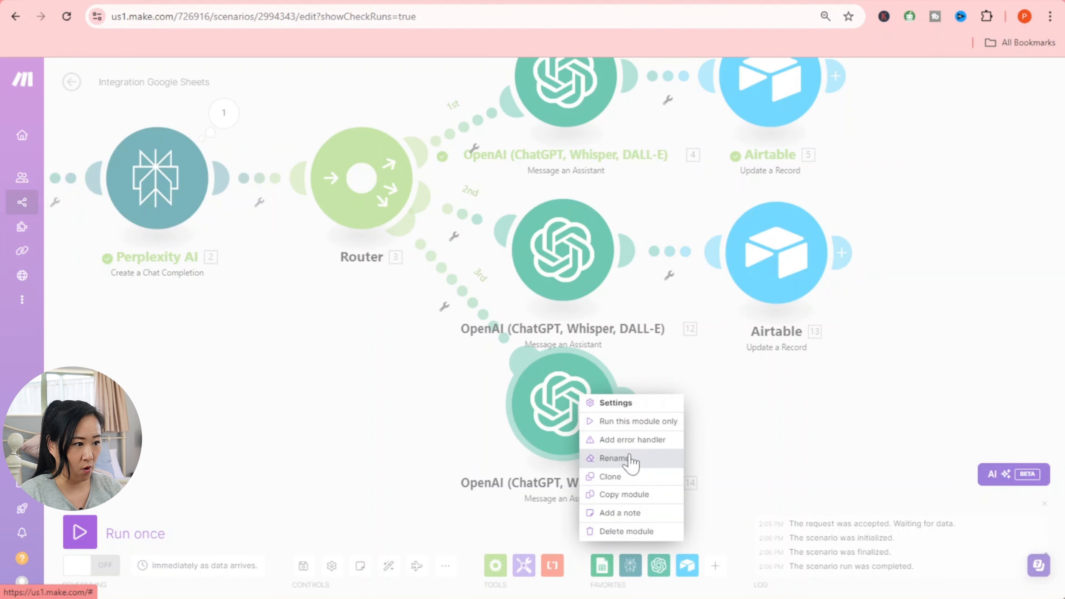
click(625, 477)
right_click(623, 469)
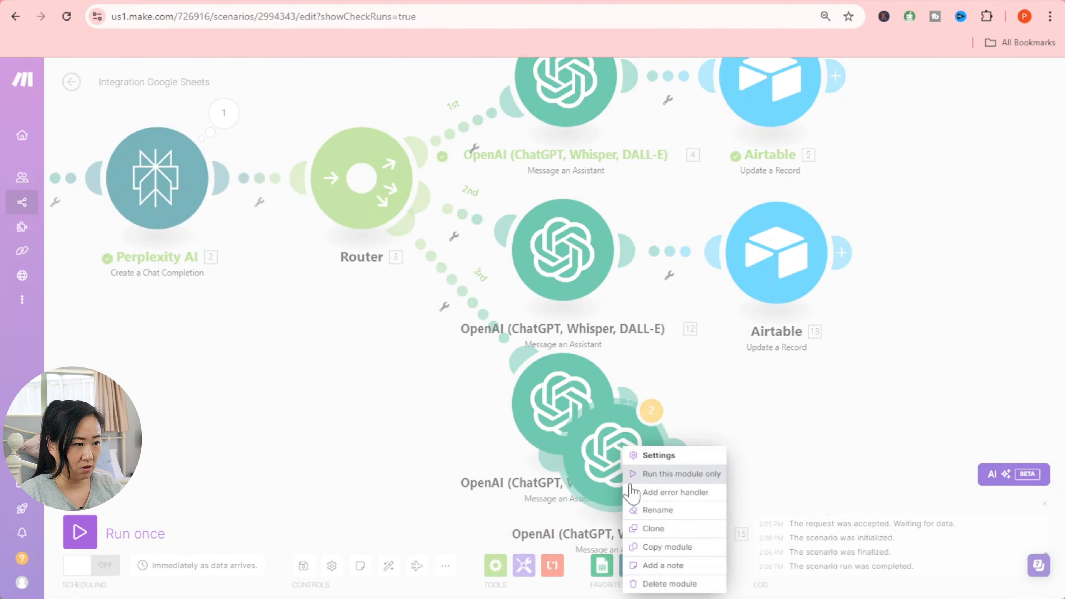
click(648, 528)
drag(822, 426, 845, 270)
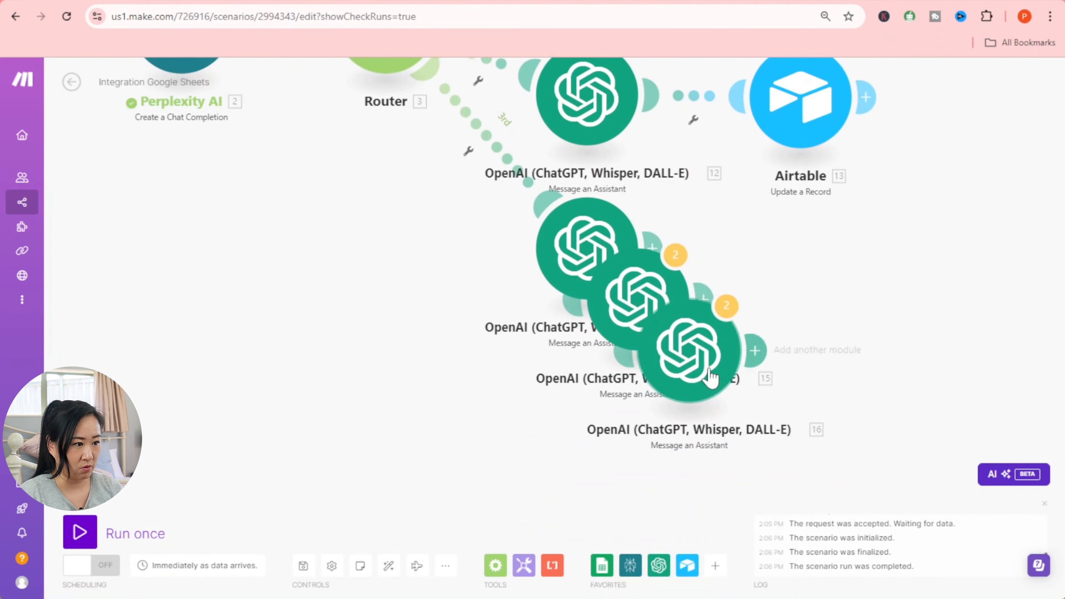
drag(697, 377, 614, 503)
drag(614, 337, 438, 290)
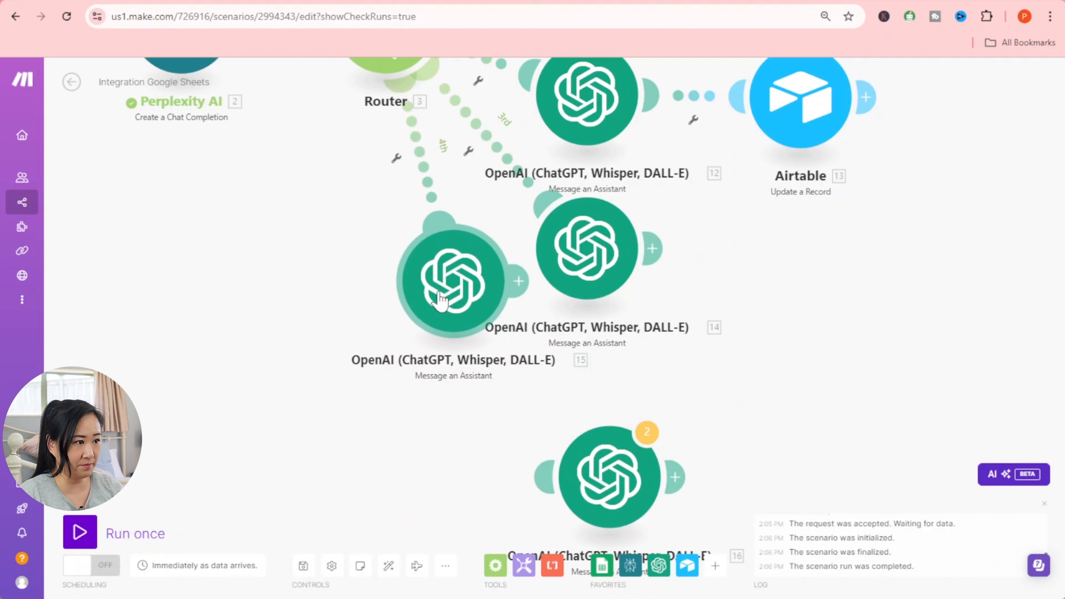
drag(624, 475, 291, 311)
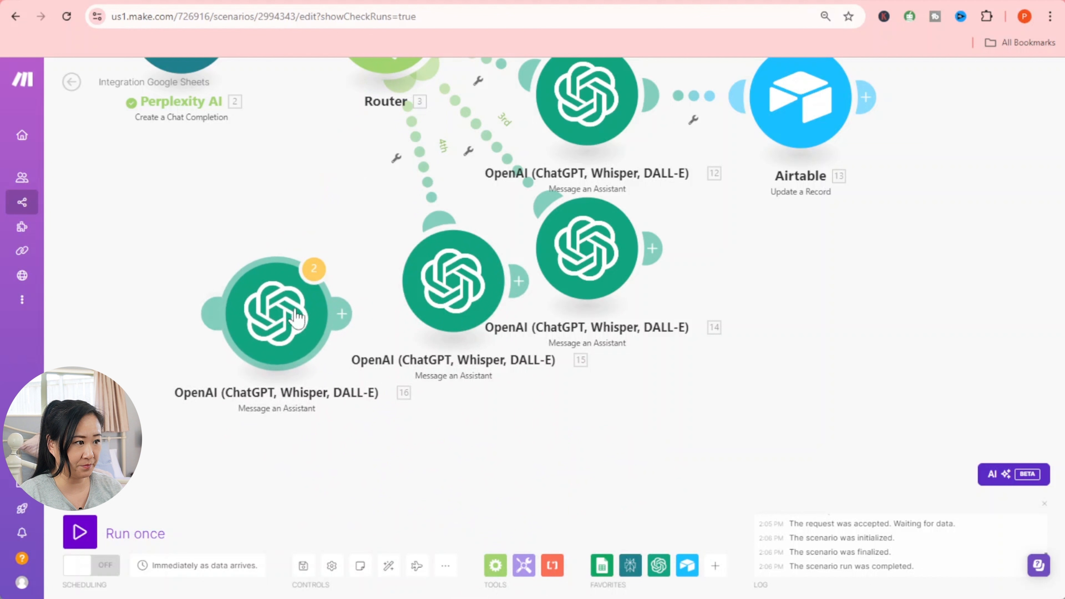
- Auto-align the layout and connect module 16 as a fifth router route, deleting the placeholder
click(390, 567)
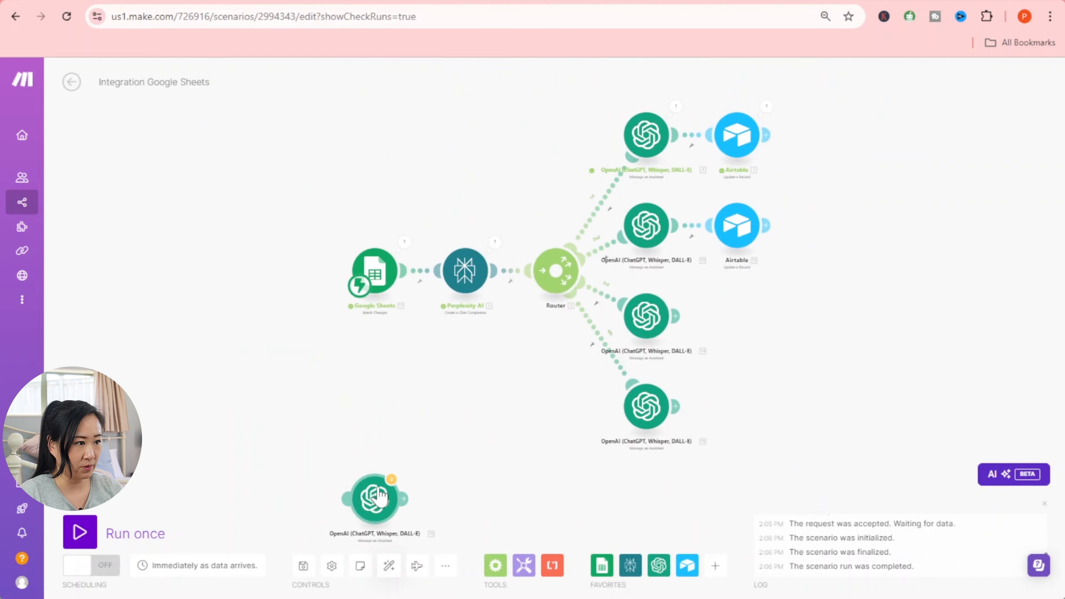
drag(375, 506, 637, 493)
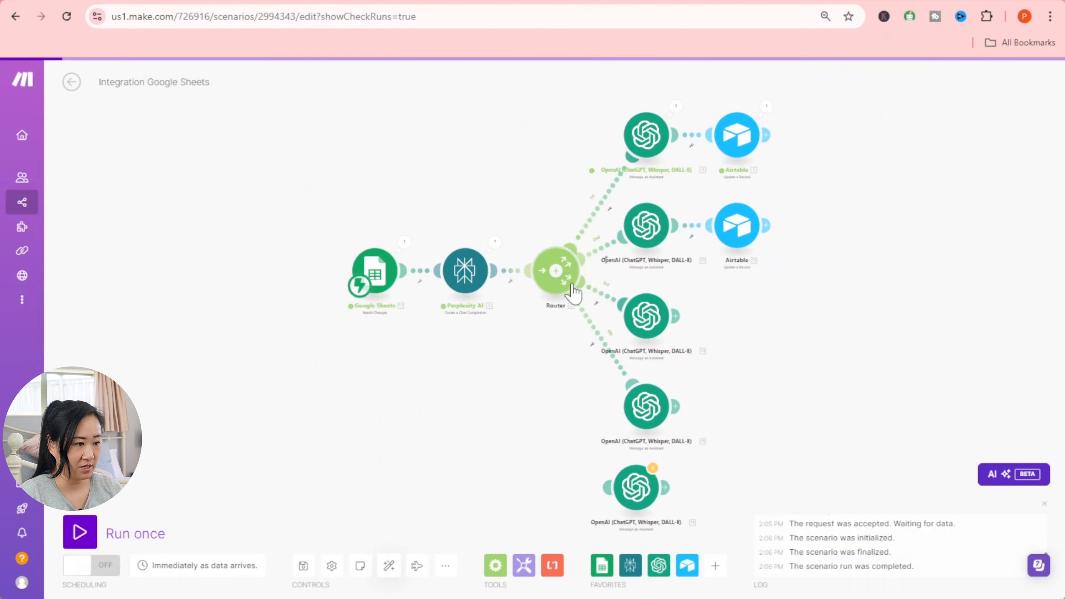
click(560, 287)
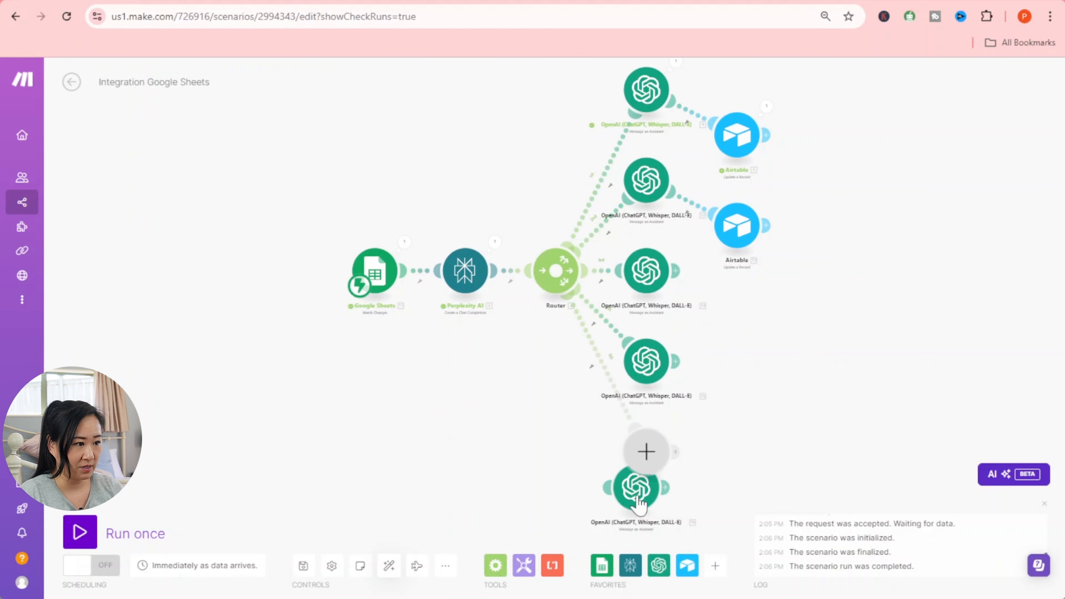
drag(640, 488, 648, 457)
right_click(647, 456)
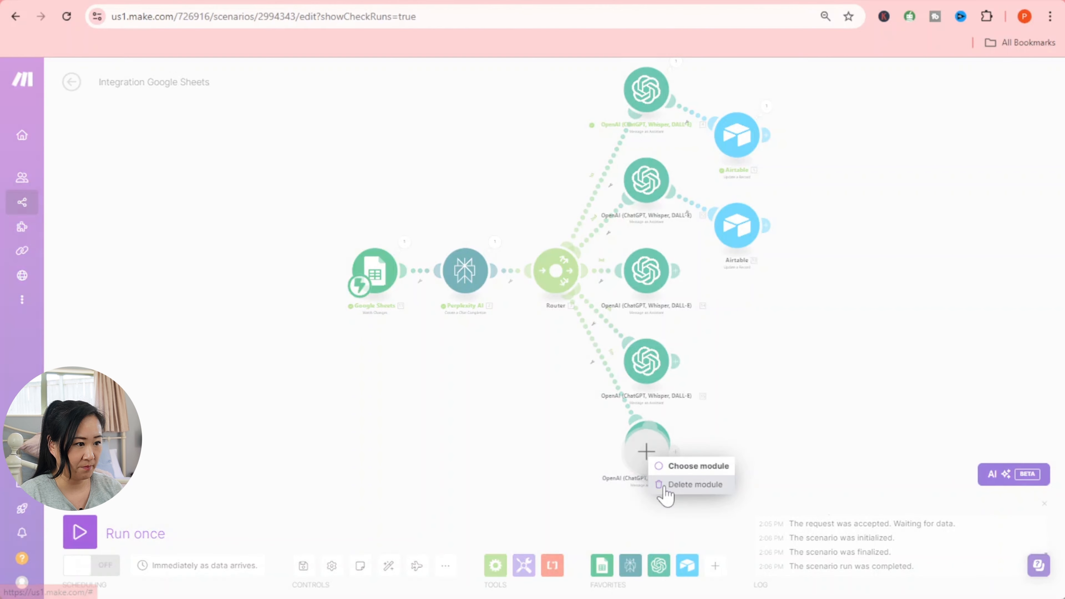
click(664, 486)
- Clone the Airtable update-record module after the third and fourth OpenAI modules, then auto-align
right_click(738, 227)
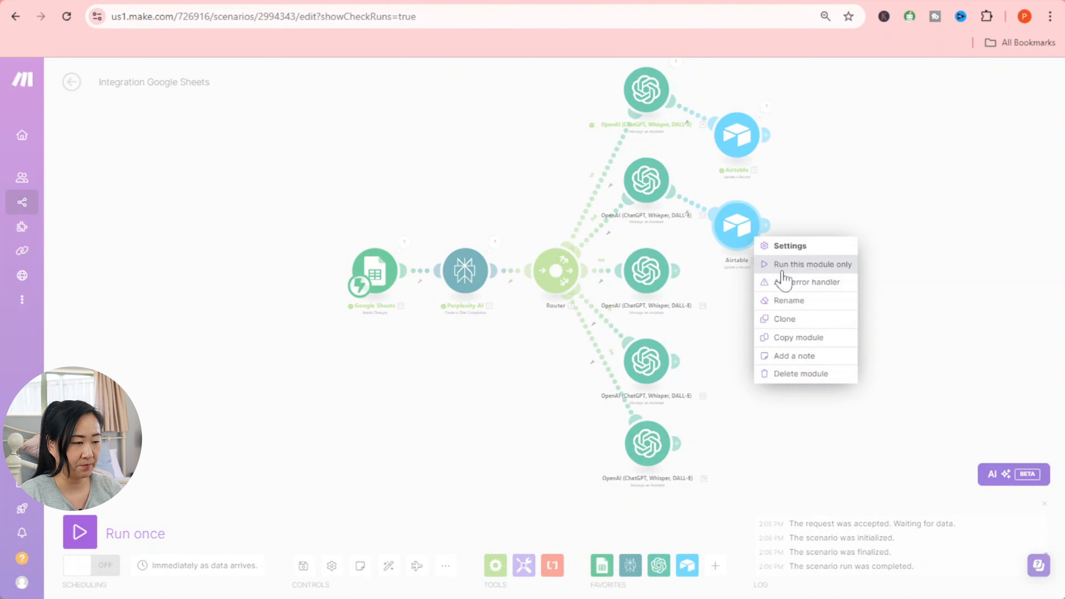
click(792, 319)
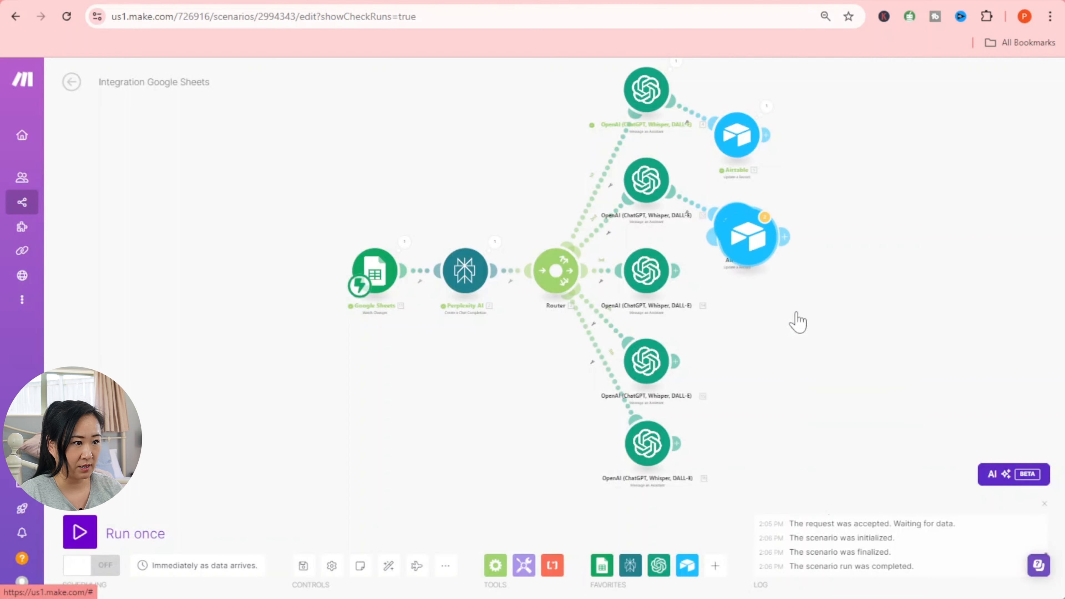
click(763, 250)
right_click(762, 244)
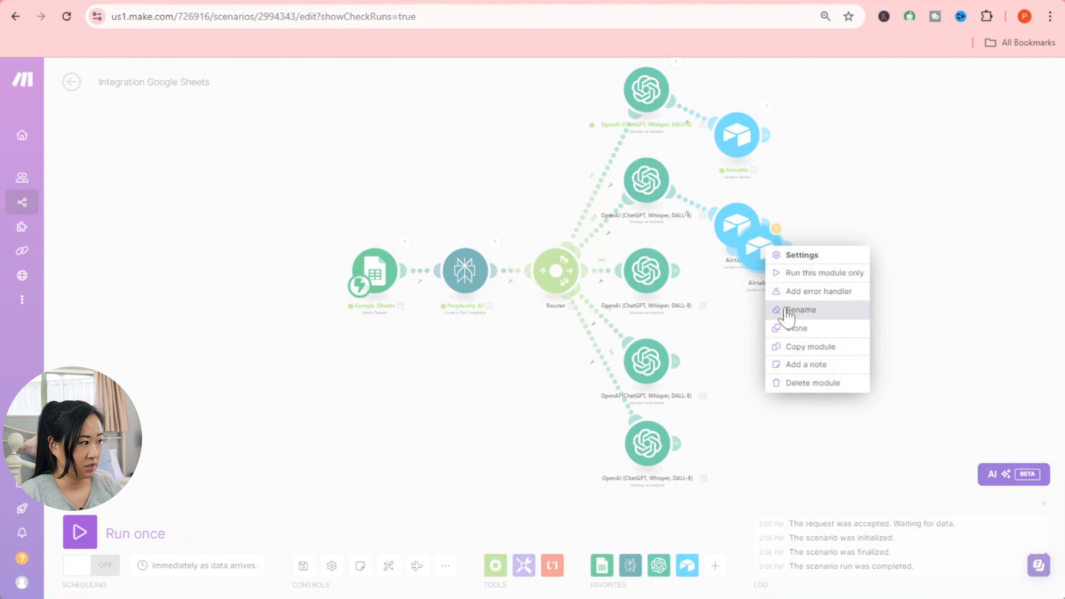
click(790, 329)
click(735, 361)
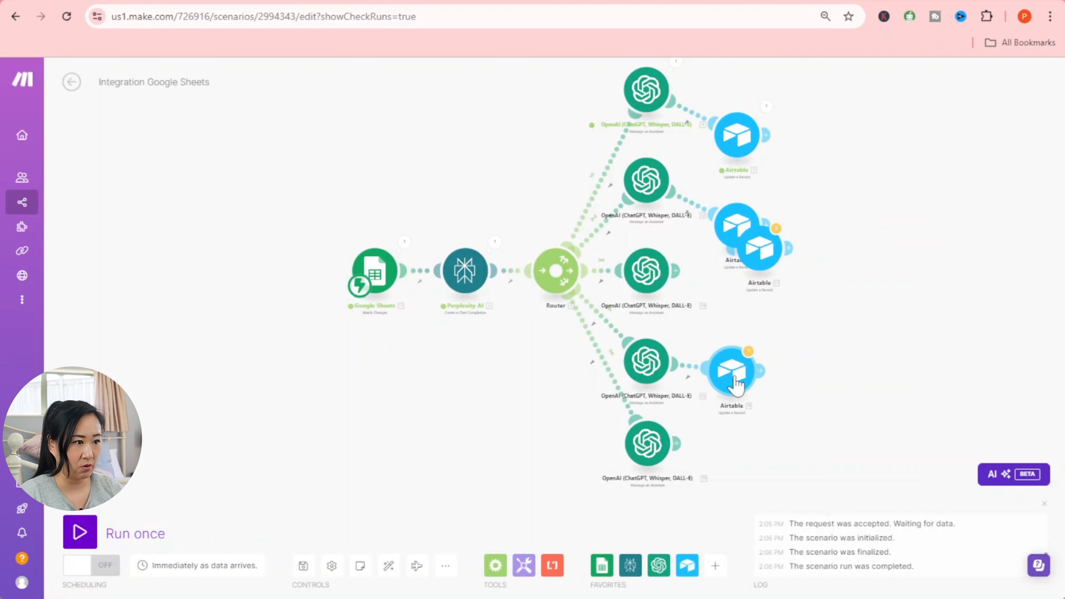
mouse_move(761, 262)
mouse_down()
mouse_move(745, 290)
mouse_move(717, 293)
mouse_move(748, 304)
mouse_move(721, 301)
mouse_up()
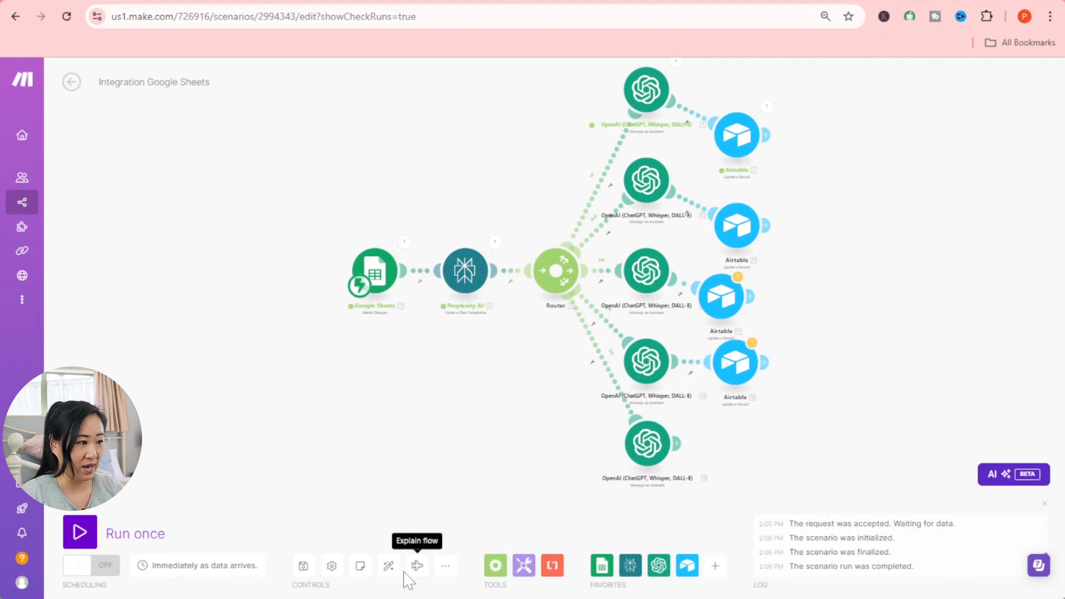
click(388, 566)
drag(909, 362, 881, 352)
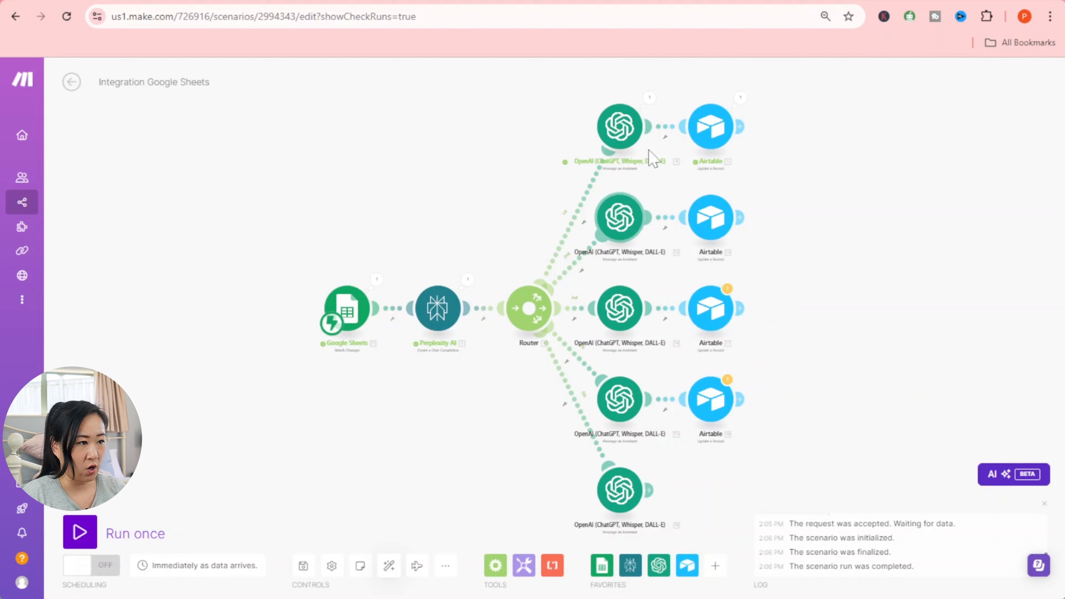
- Inspect an OpenAI module's and the second Airtable module's settings without changing them
click(637, 231)
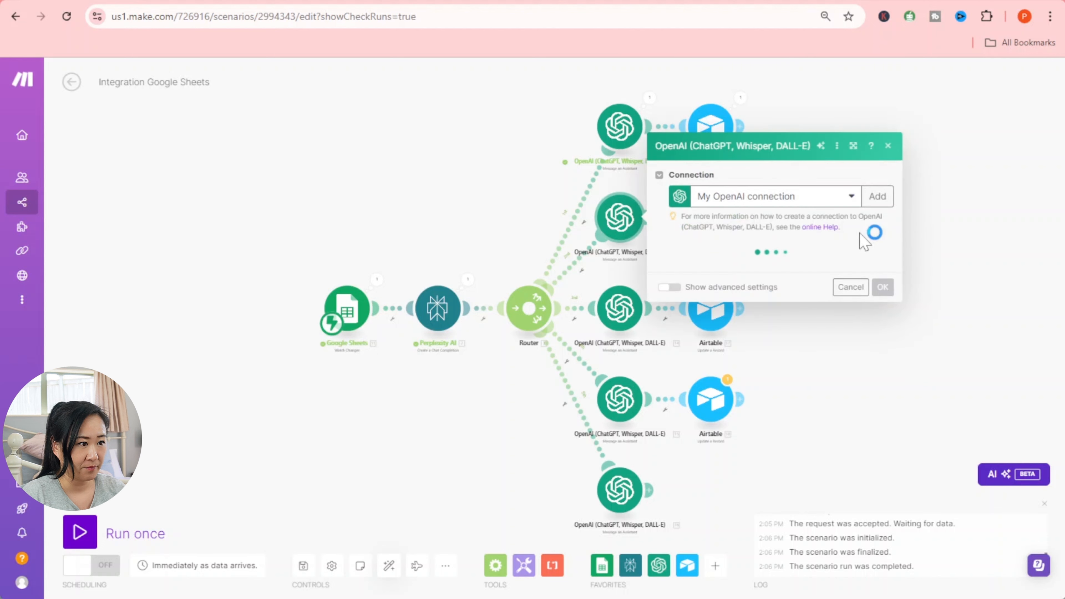
click(973, 252)
click(725, 229)
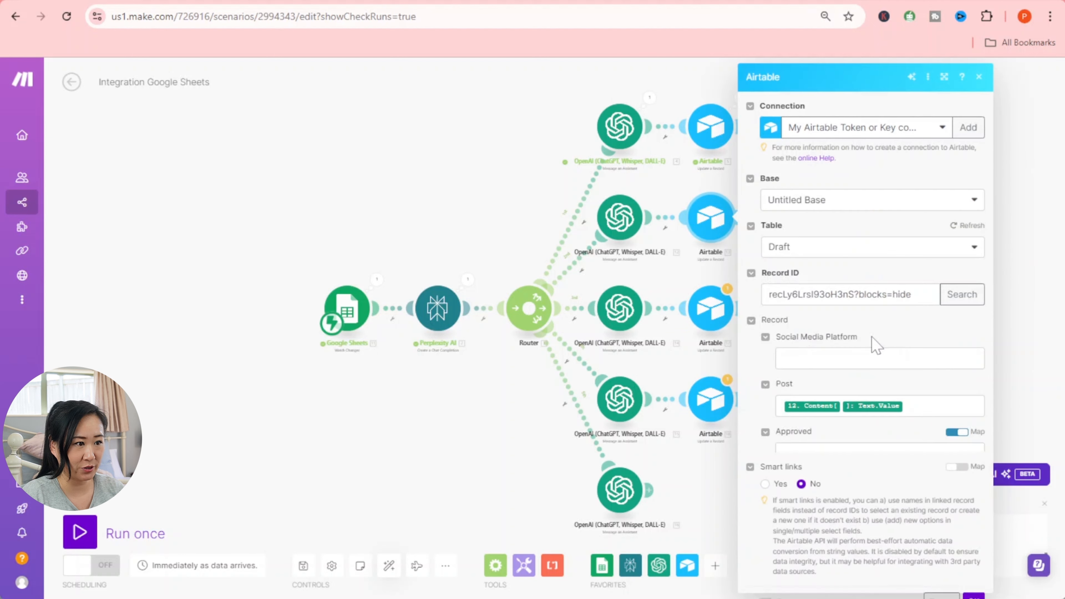
scroll(867, 341, down, 1)
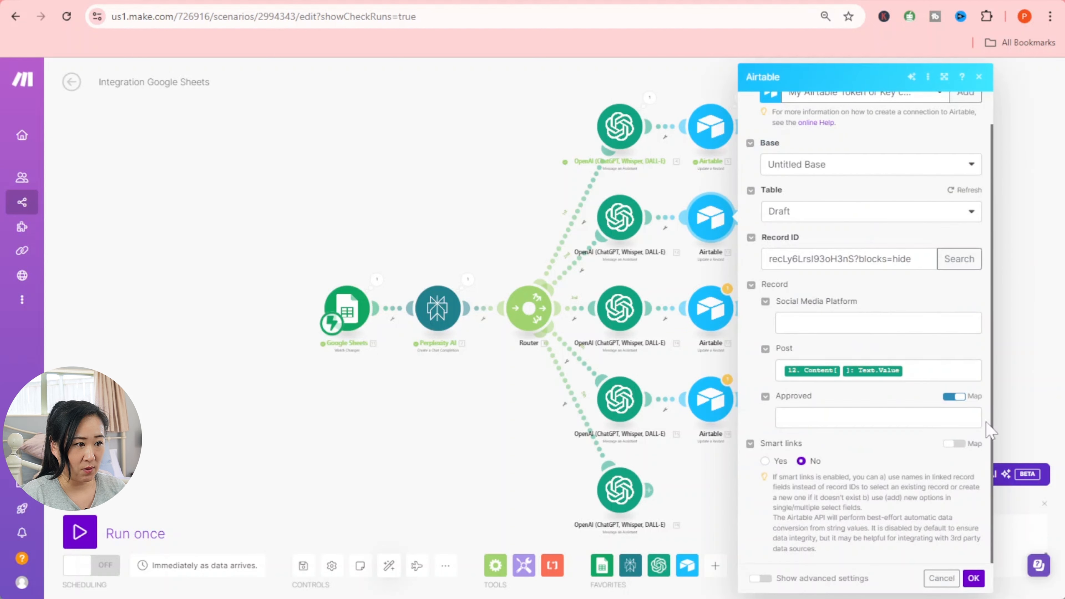
click(973, 579)
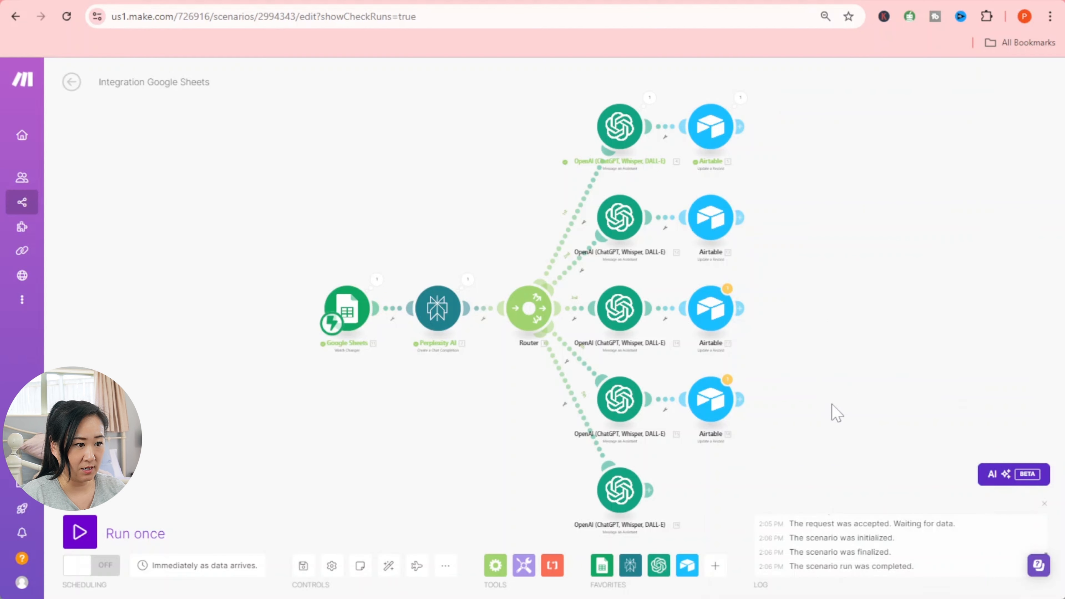
- Set the middle OpenAI module's assistant to X Post Generator and confirm
click(629, 311)
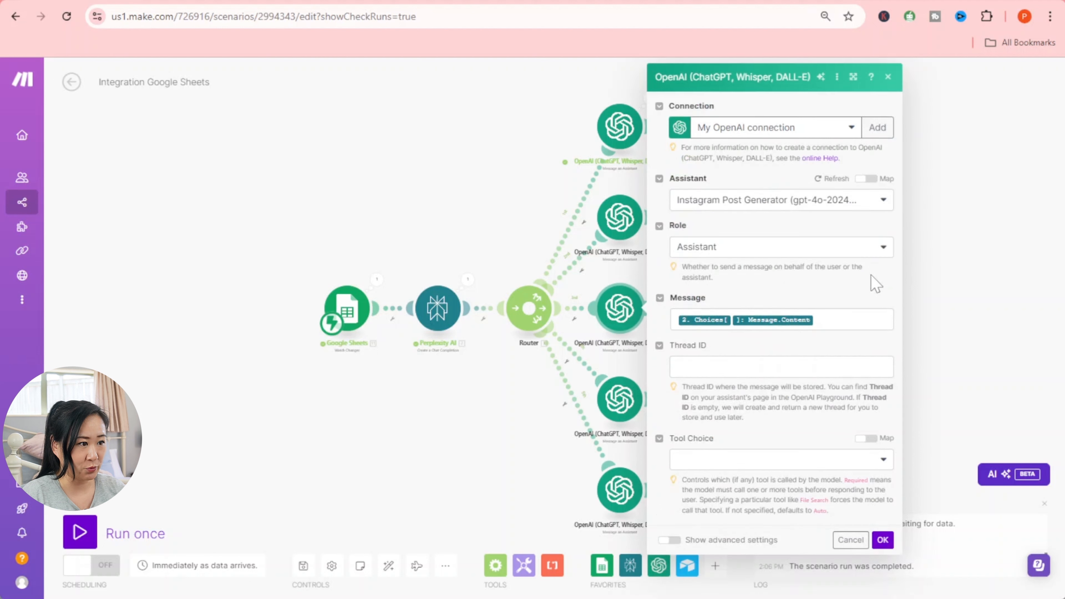
click(888, 210)
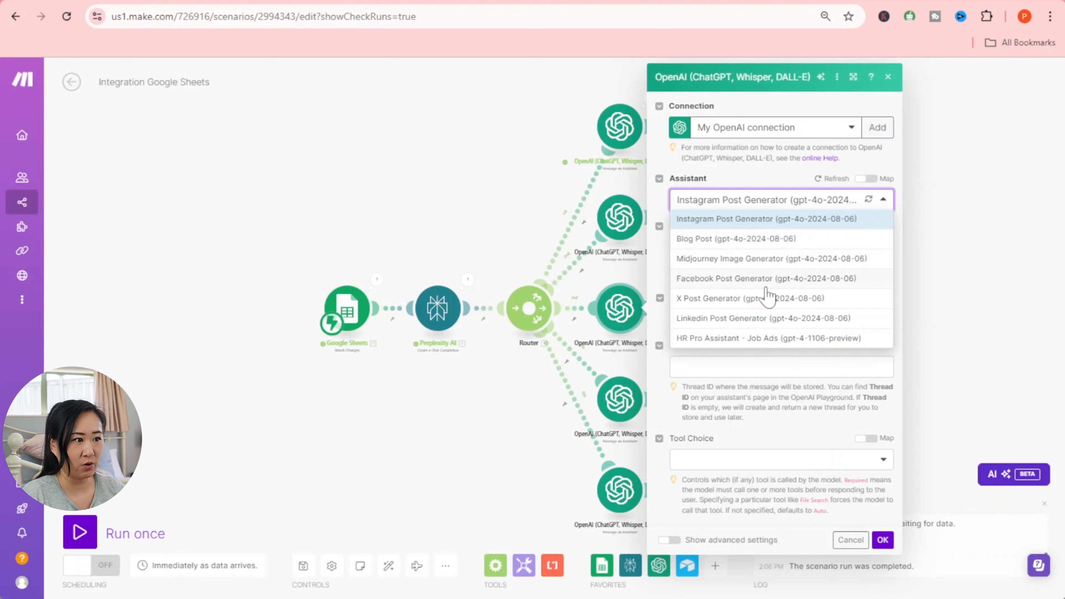
click(736, 300)
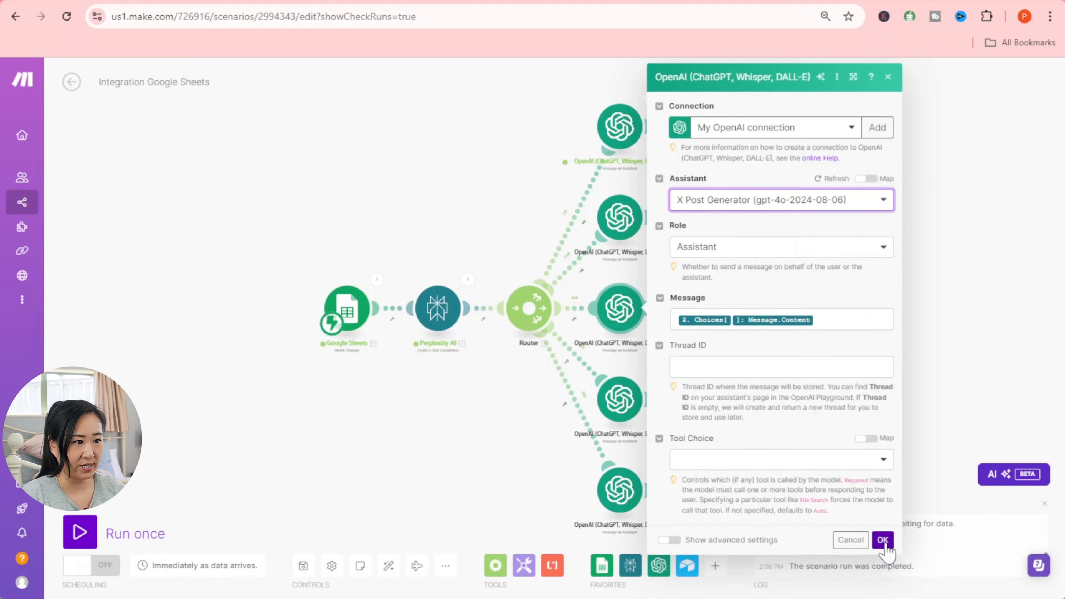
click(883, 542)
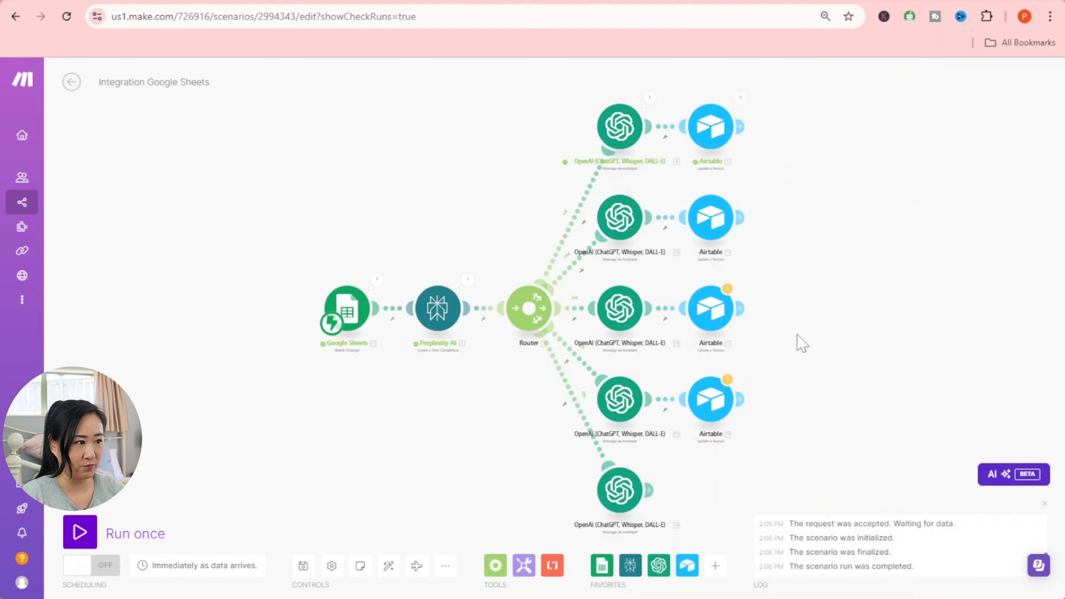
- Open the middle Airtable module's settings, then expand the X record in Airtable
click(713, 311)
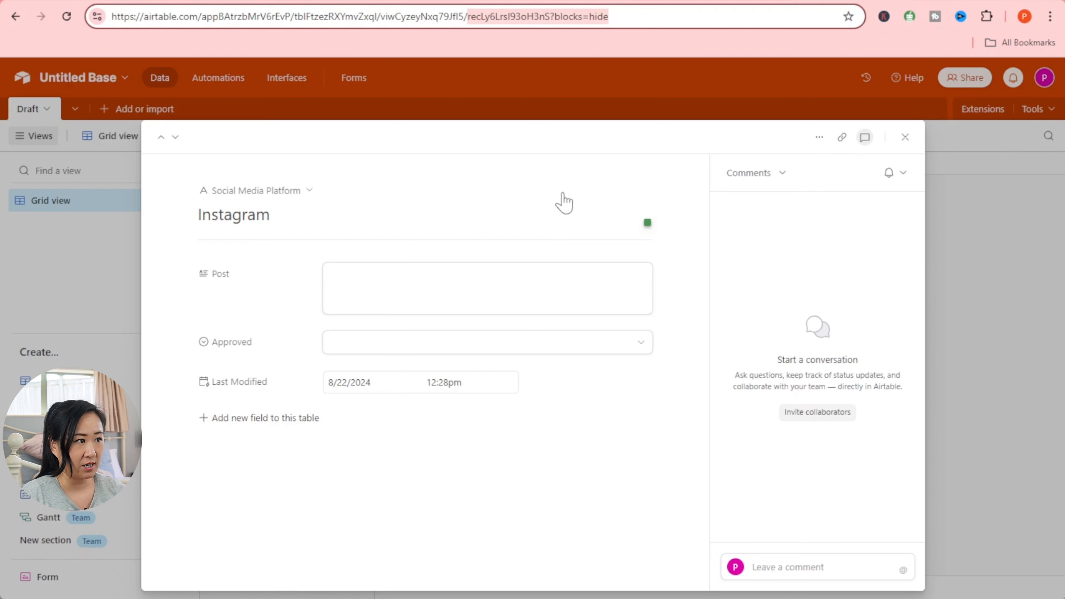
click(116, 301)
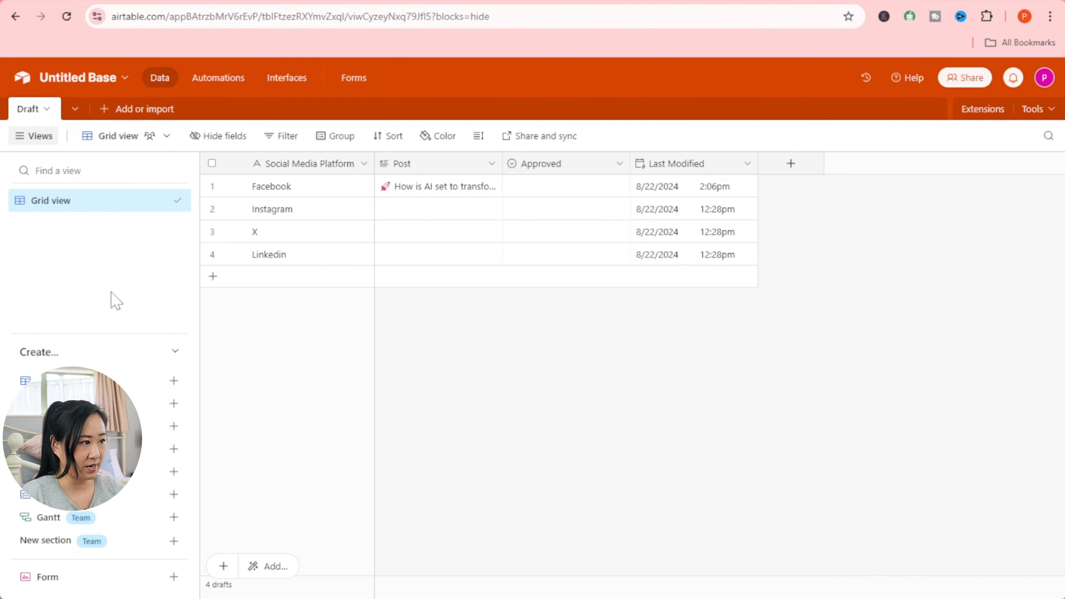
click(323, 246)
click(235, 231)
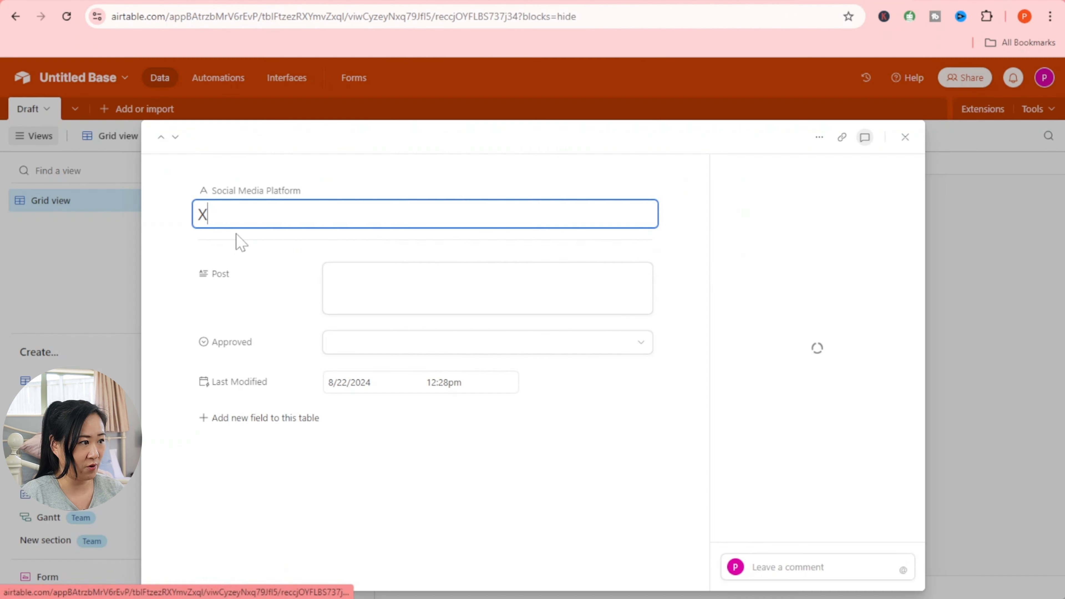
- Copy the X record's ID from the end of its URL and return to Make
click(446, 16)
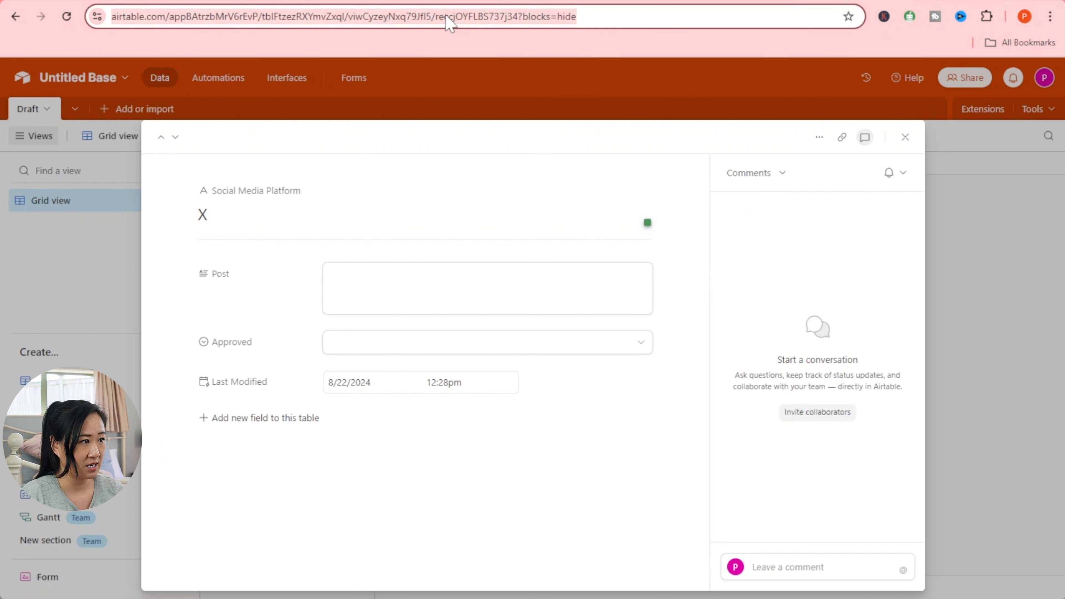
click(445, 15)
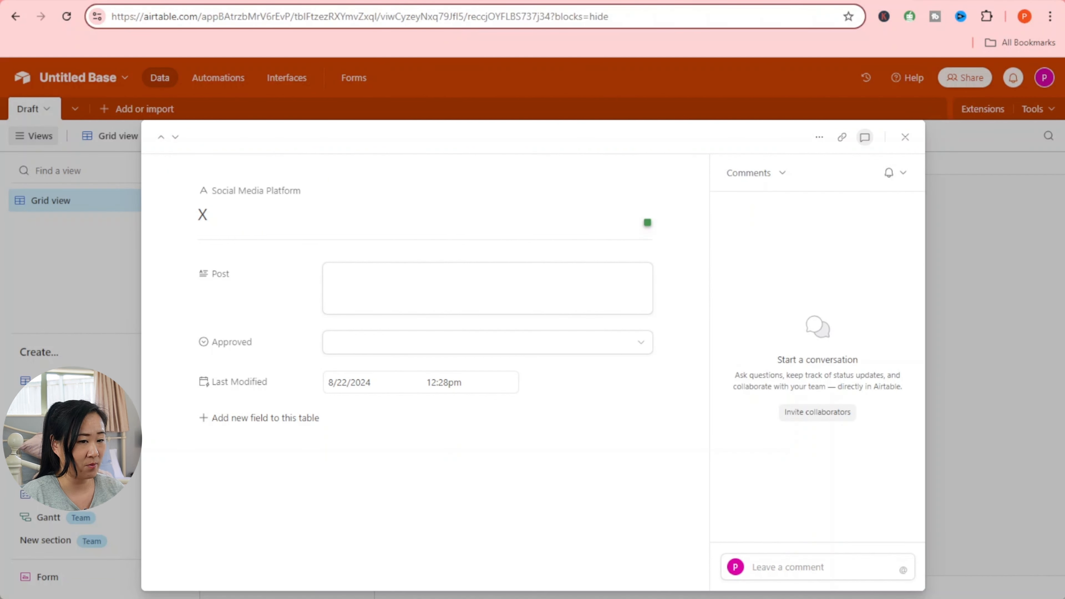
drag(467, 15, 609, 16)
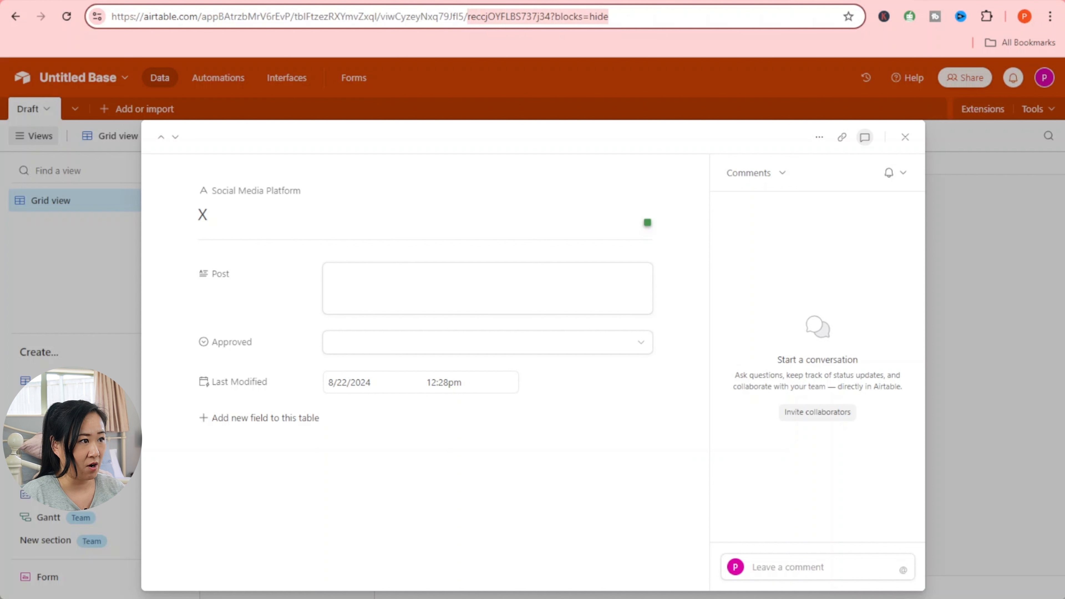
right_click(579, 20)
click(631, 152)
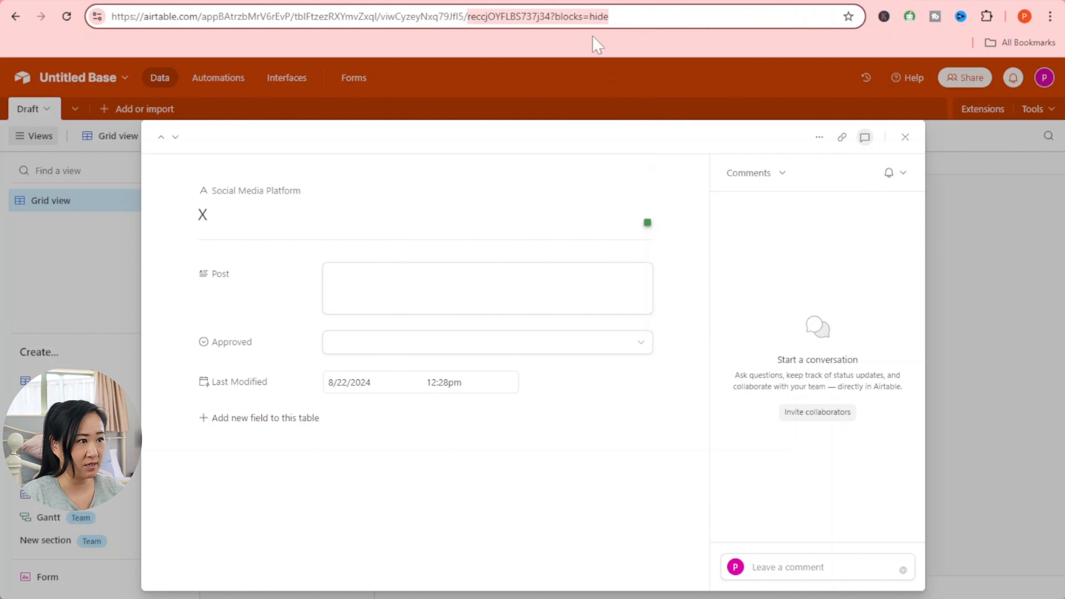
click(105, 0)
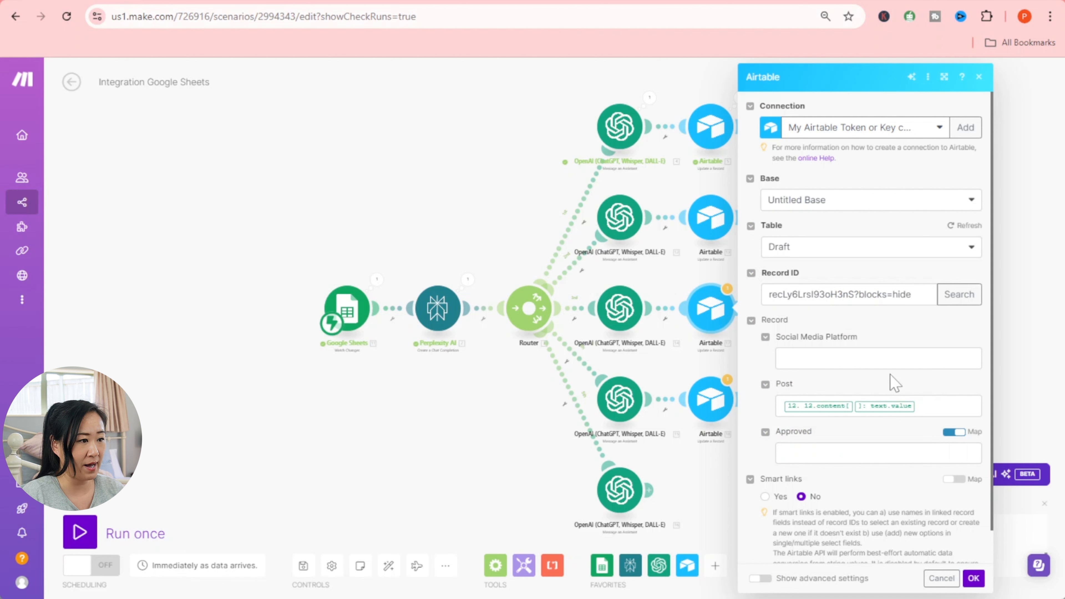
- Replace the third Airtable module's Record ID with the X record's ID
drag(918, 297, 766, 298)
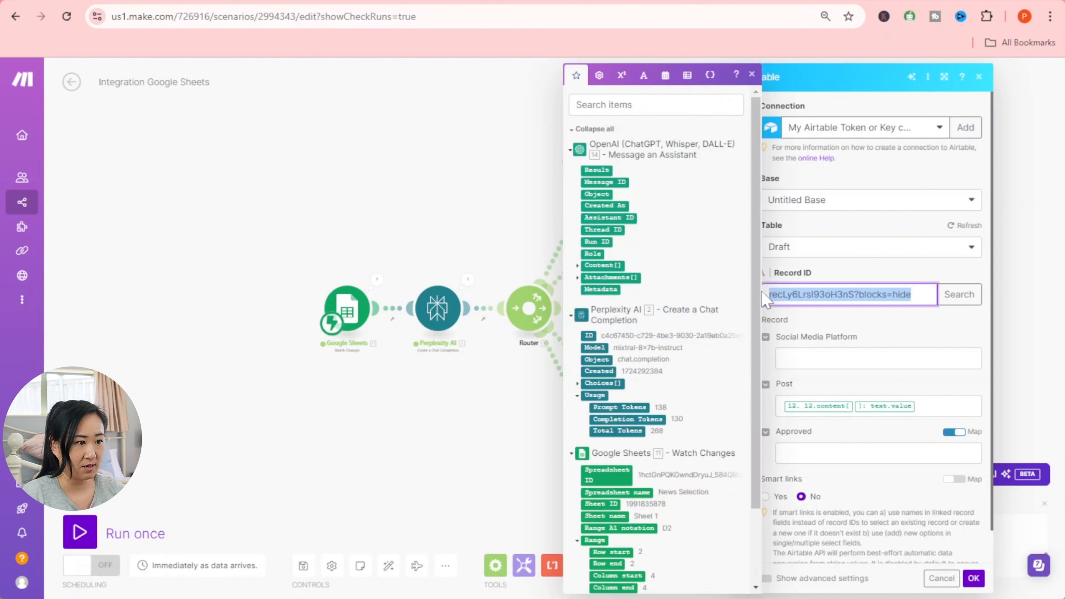
right_click(802, 296)
click(857, 388)
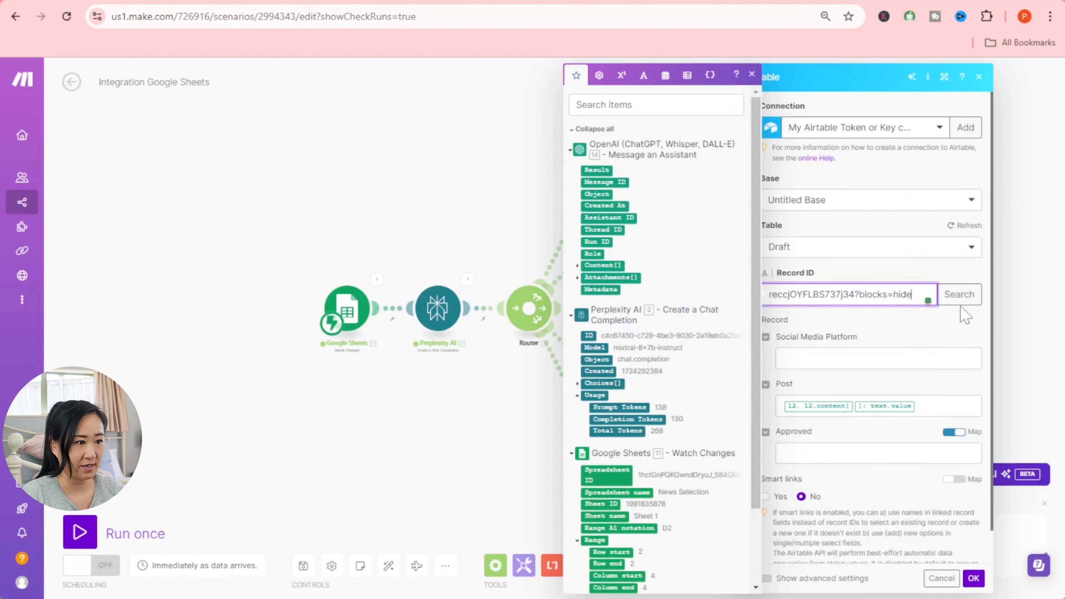
click(954, 295)
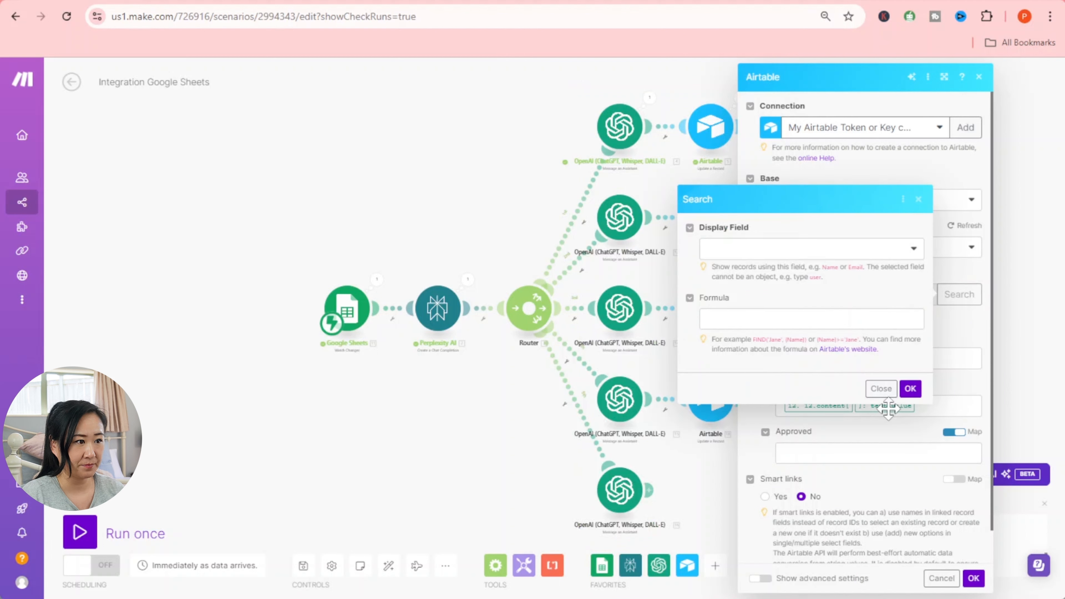
click(879, 391)
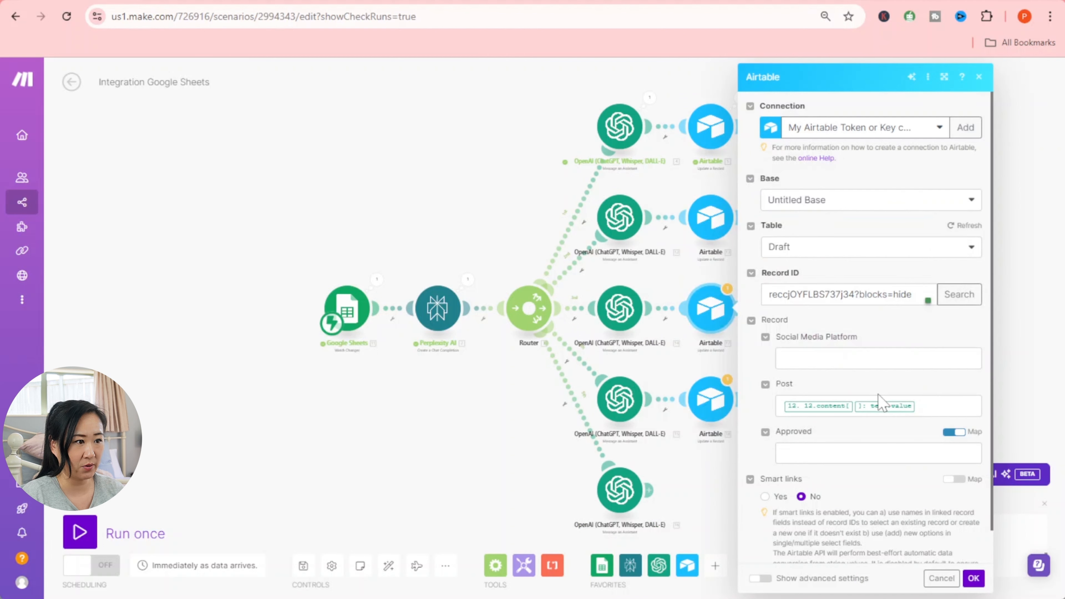
scroll(878, 394, down, 1)
- Replace the Post mapping with OpenAI module 14's Content Text Value and save
drag(935, 371, 772, 367)
key(BackSpace)
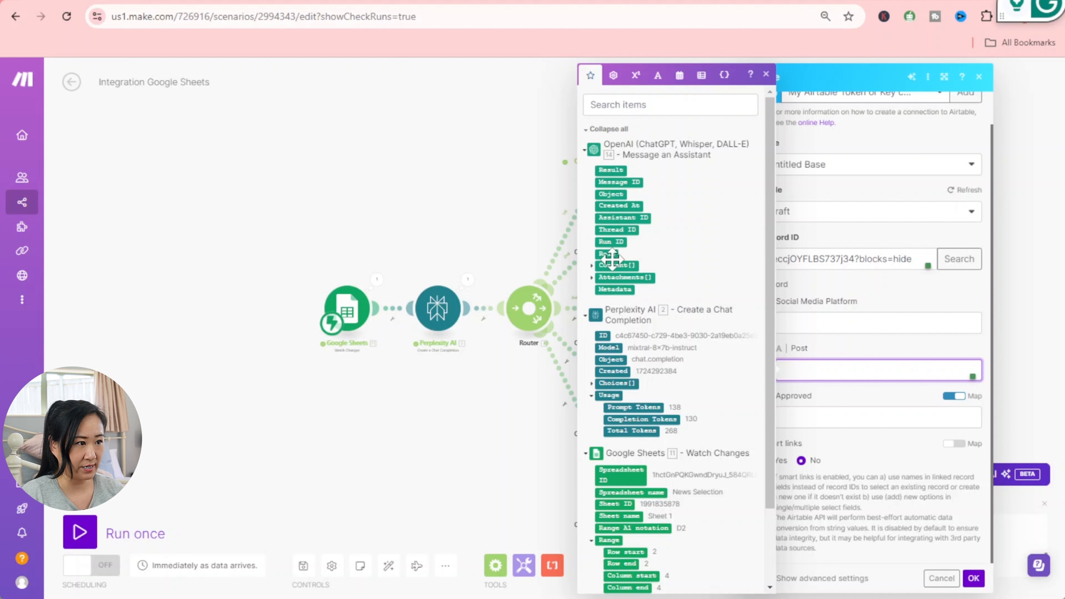
click(591, 265)
click(599, 289)
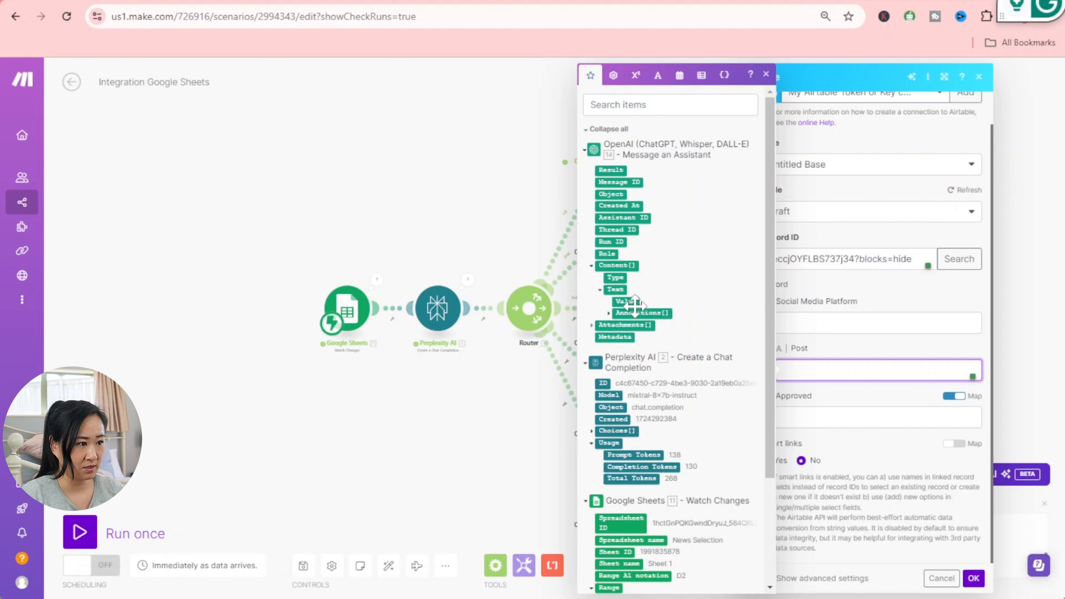
click(625, 302)
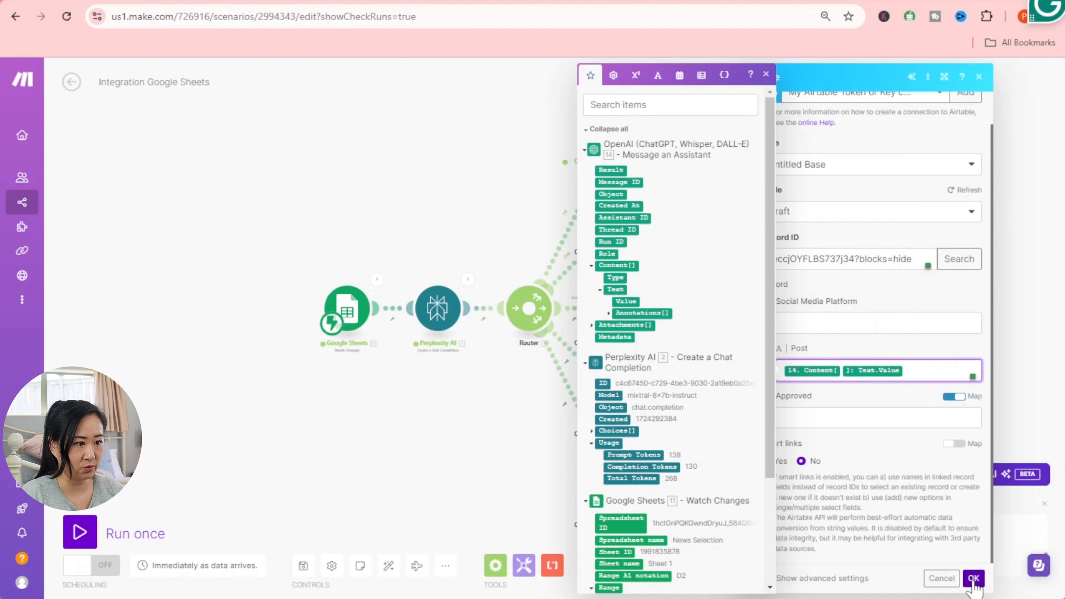
click(973, 578)
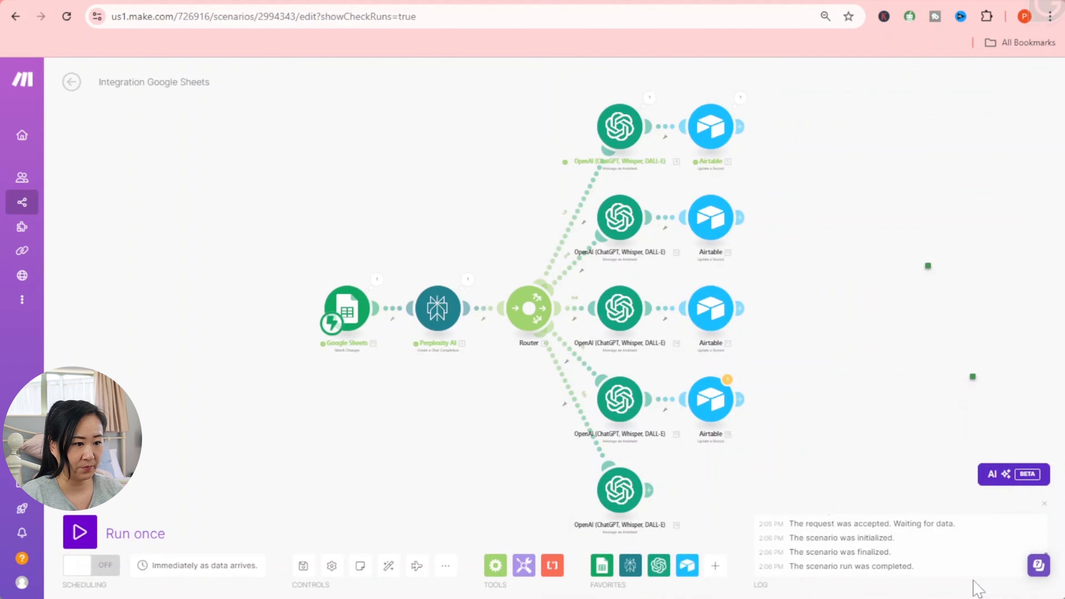
- Switch the fourth OpenAI module to Linkedin Post Generator and open the following Airtable module
click(619, 399)
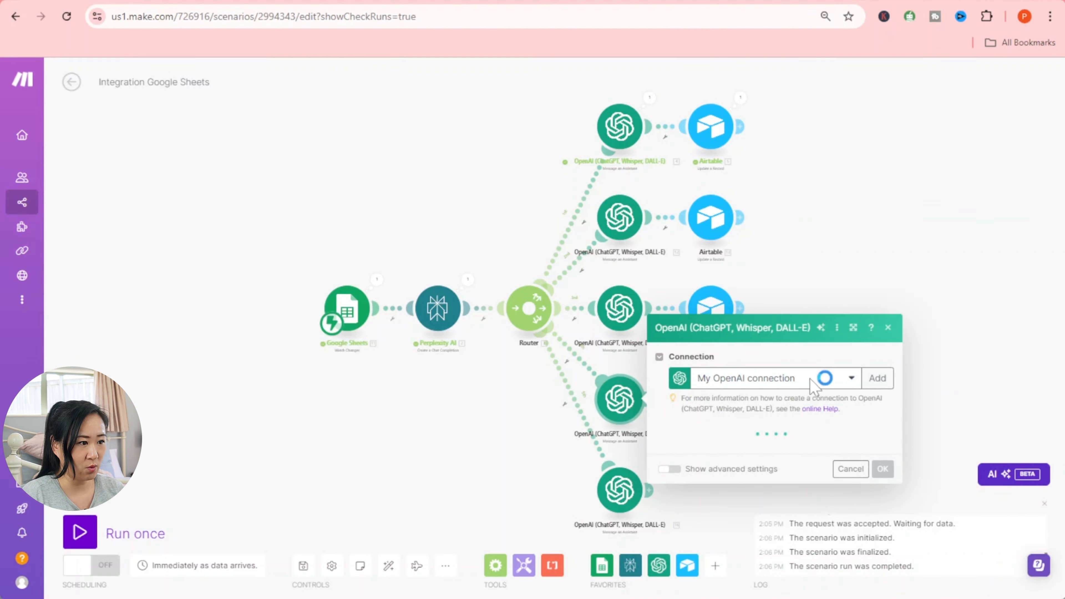
click(851, 379)
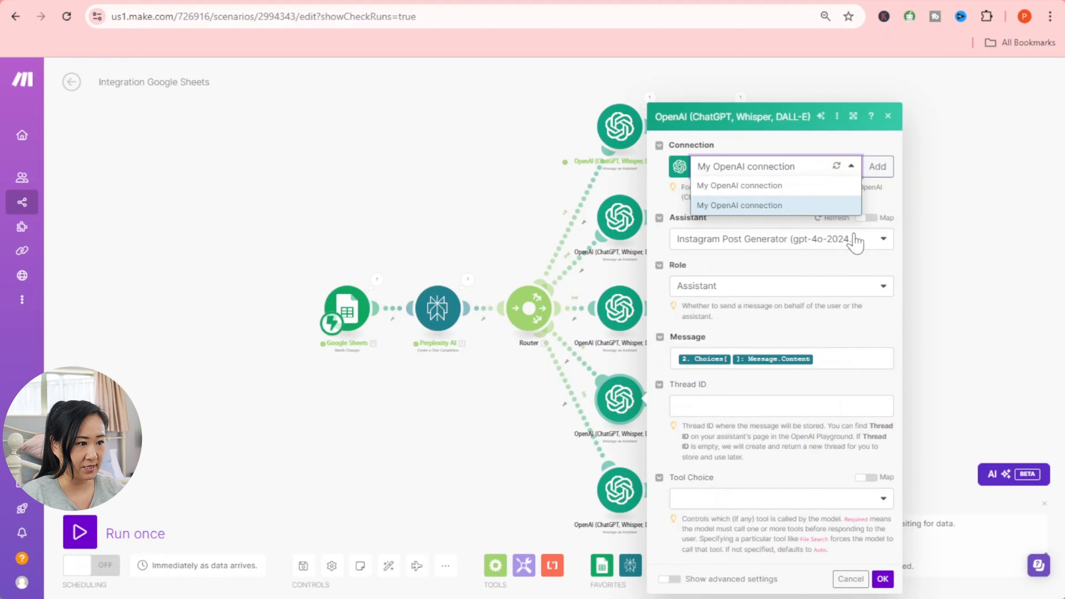
click(870, 241)
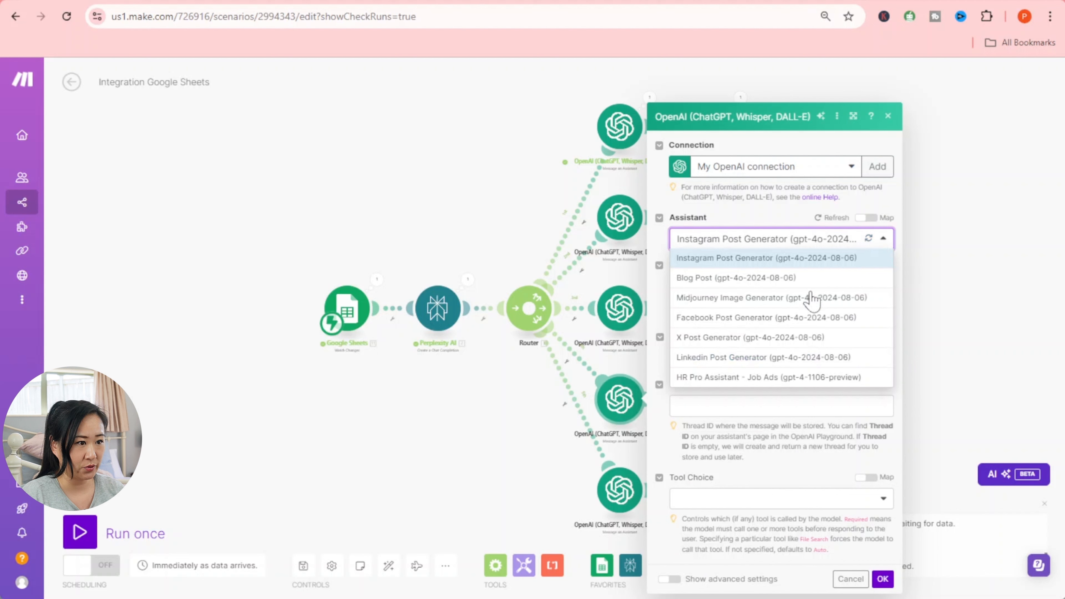
click(755, 358)
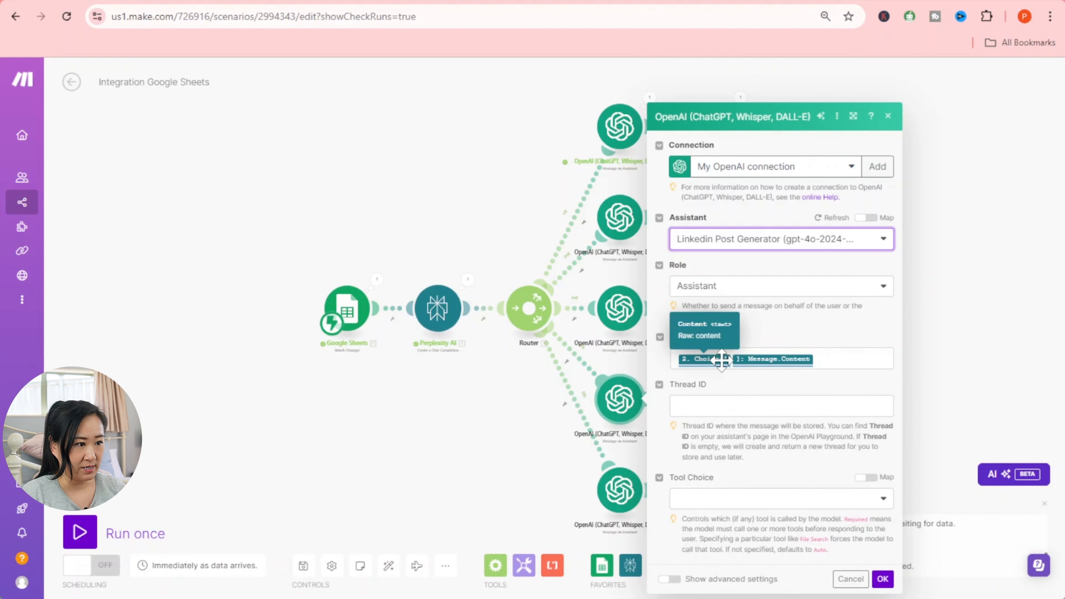
click(883, 579)
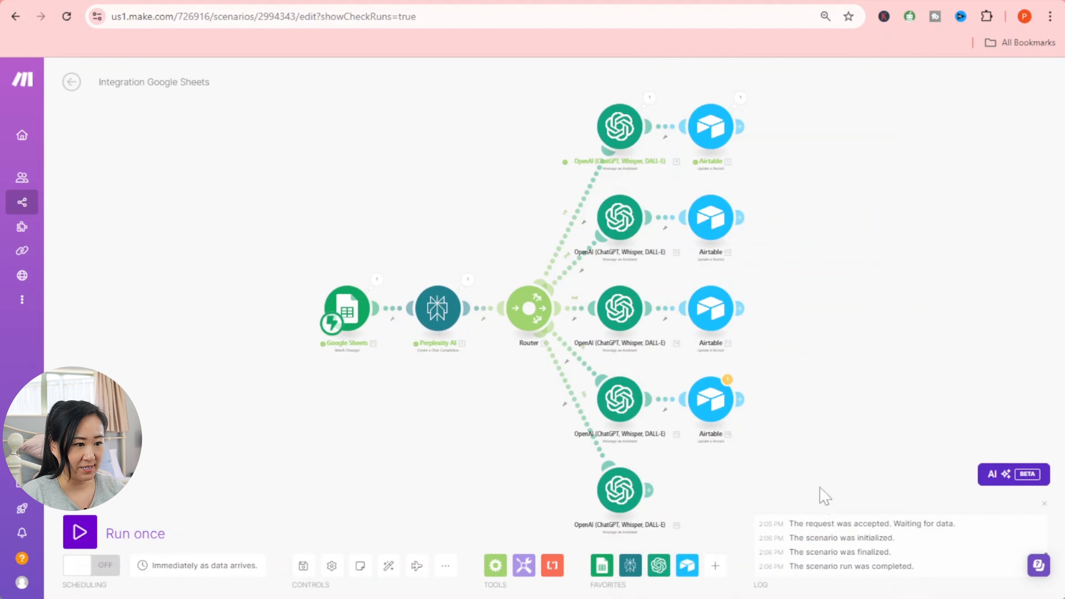
click(714, 401)
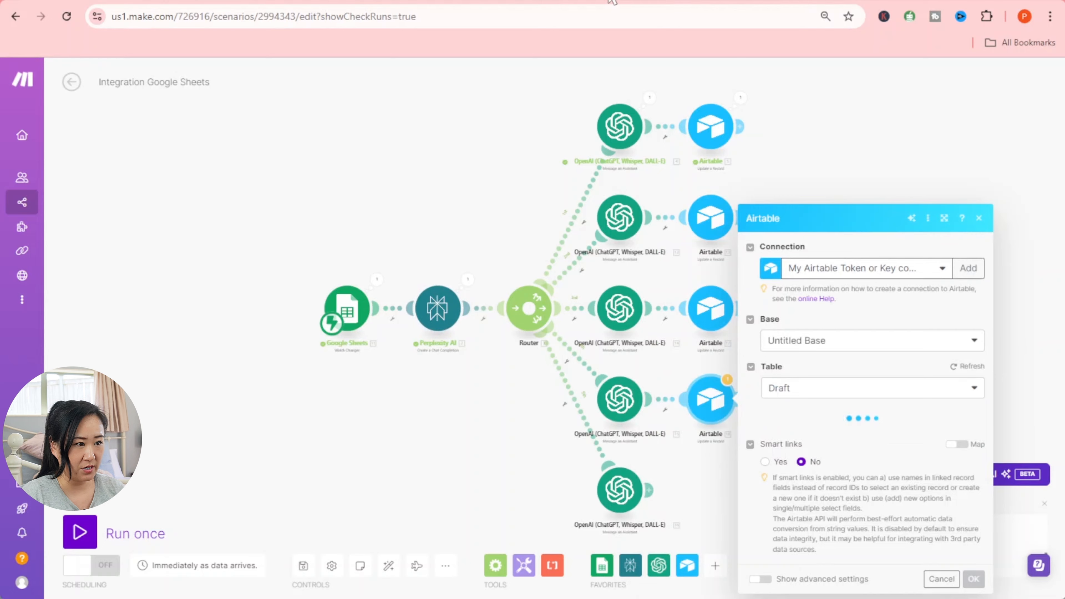
- Close the X record in Airtable and expand the Linkedin record
click(823, 1)
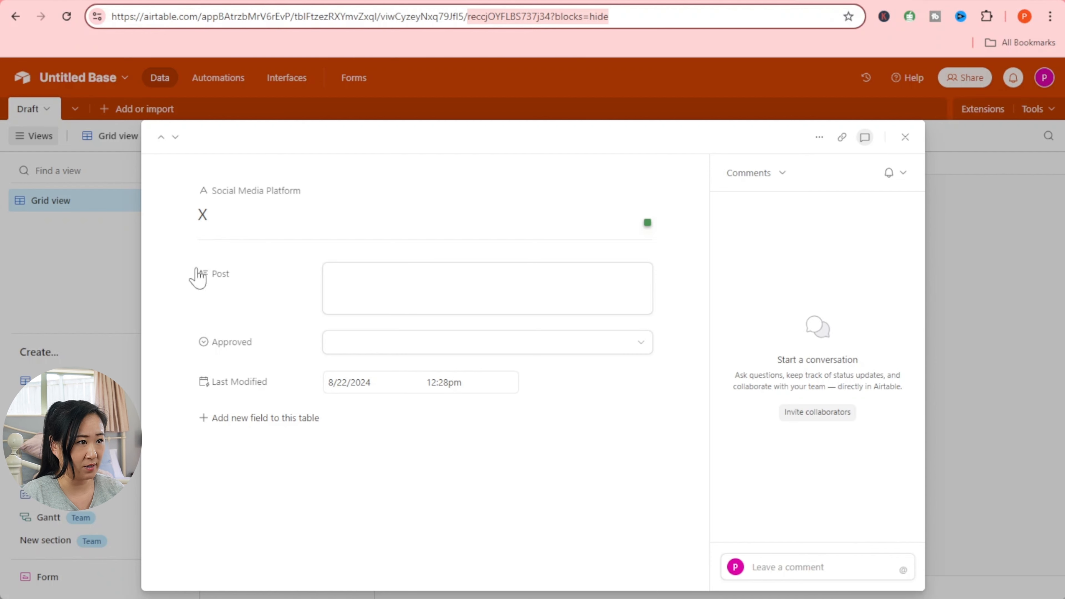
key(Escape)
click(286, 257)
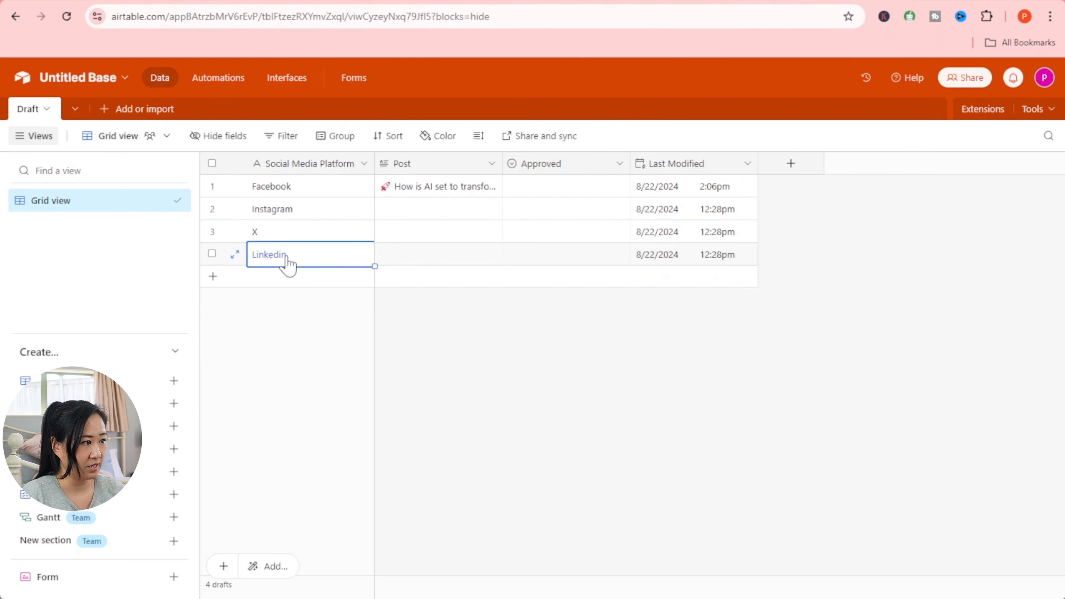
click(233, 256)
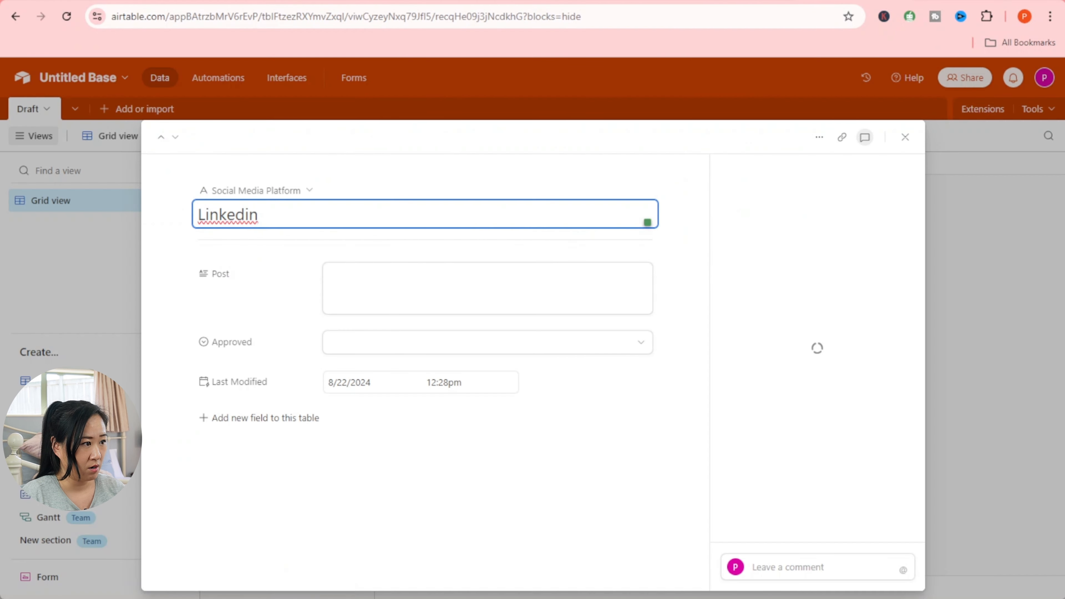
- Copy the Linkedin record ID from the end of its URL and return to Make
click(438, 18)
click(437, 18)
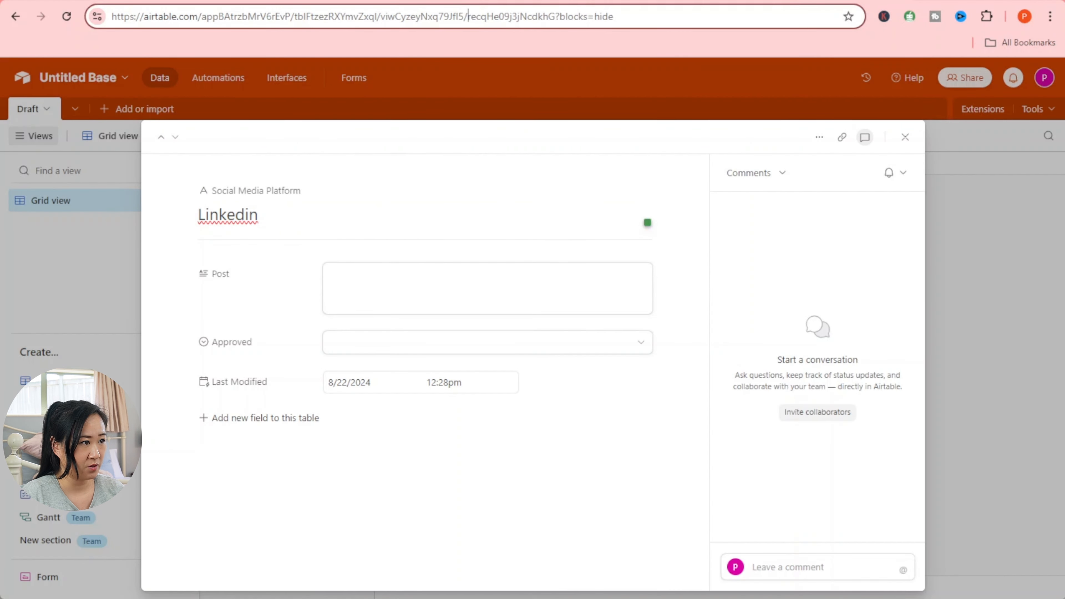
key(shift+End)
right_click(532, 19)
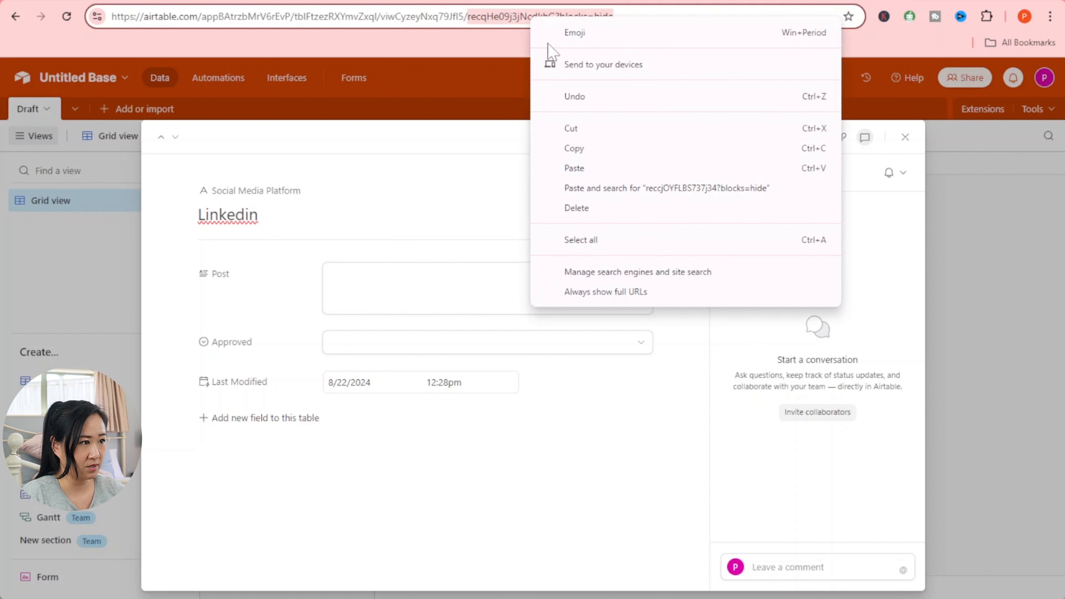
click(580, 147)
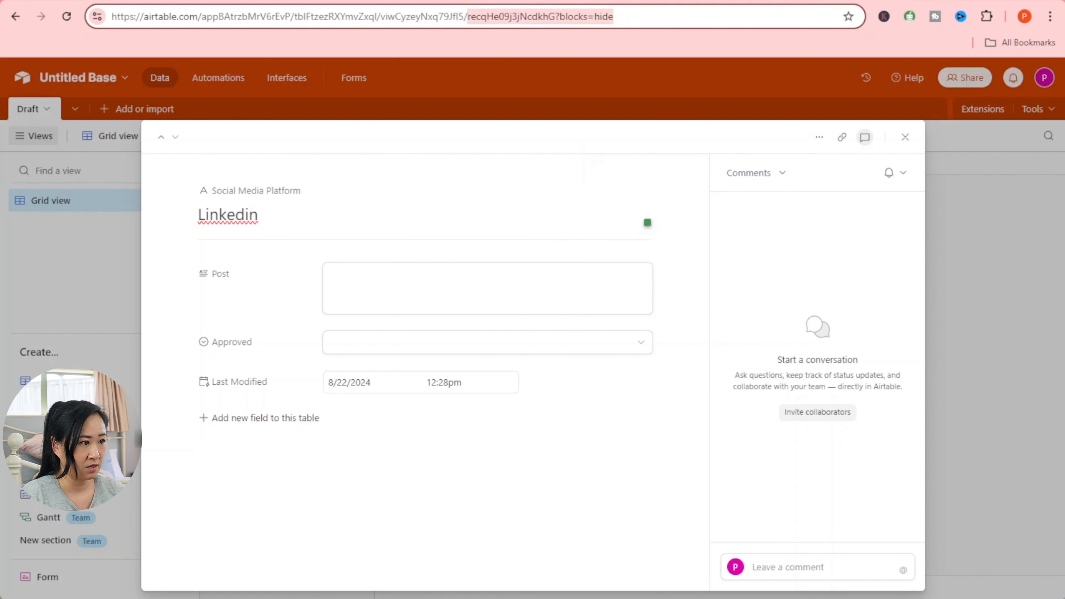
click(109, 1)
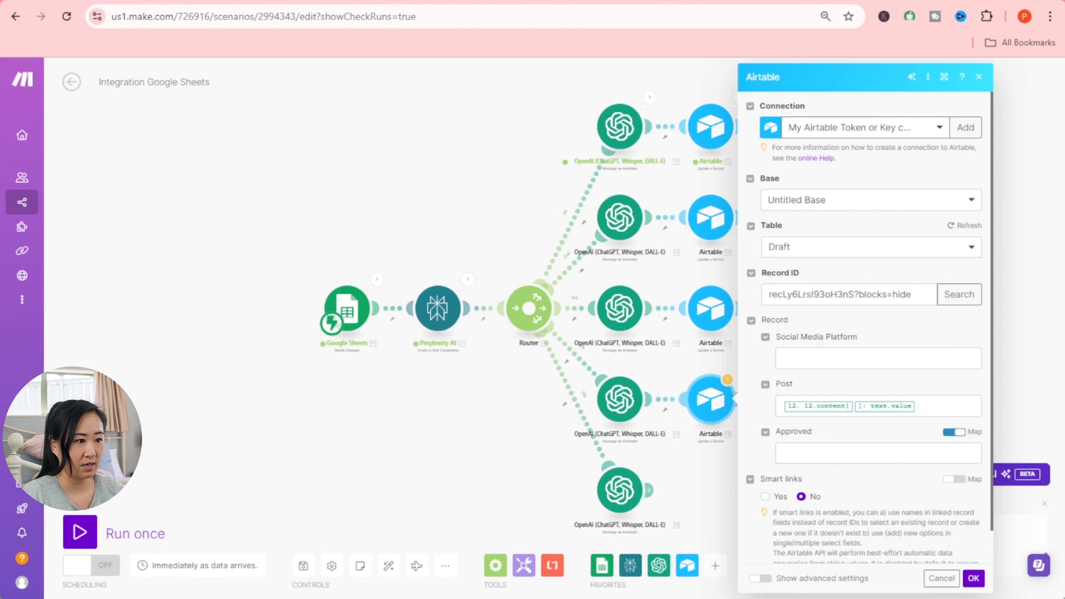
- Paste the Linkedin record ID into the fourth Airtable module's Record ID
triple_click(763, 294)
right_click(792, 294)
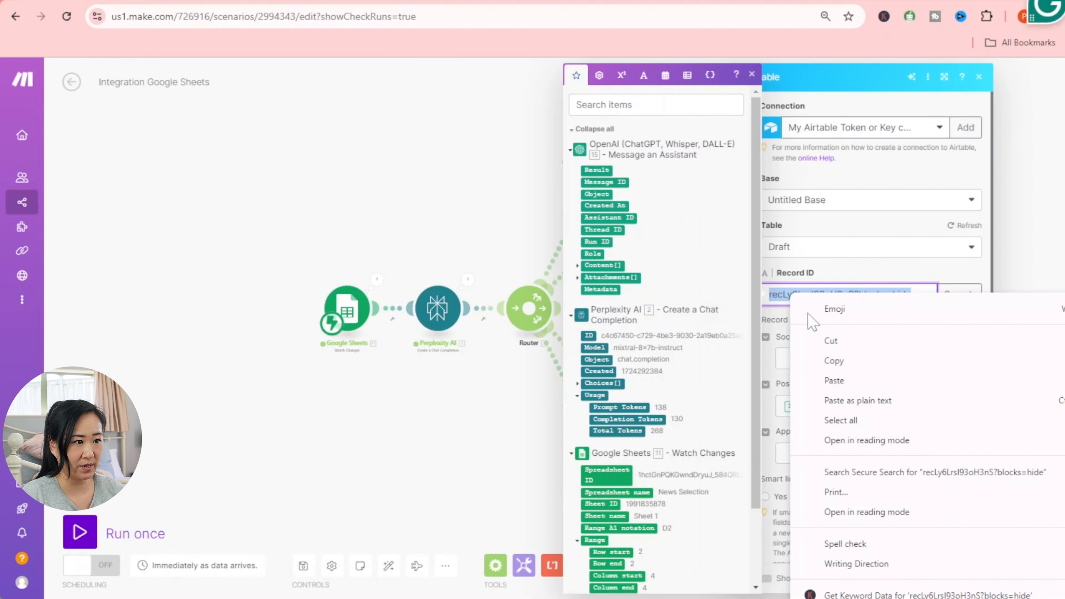
click(834, 380)
click(960, 294)
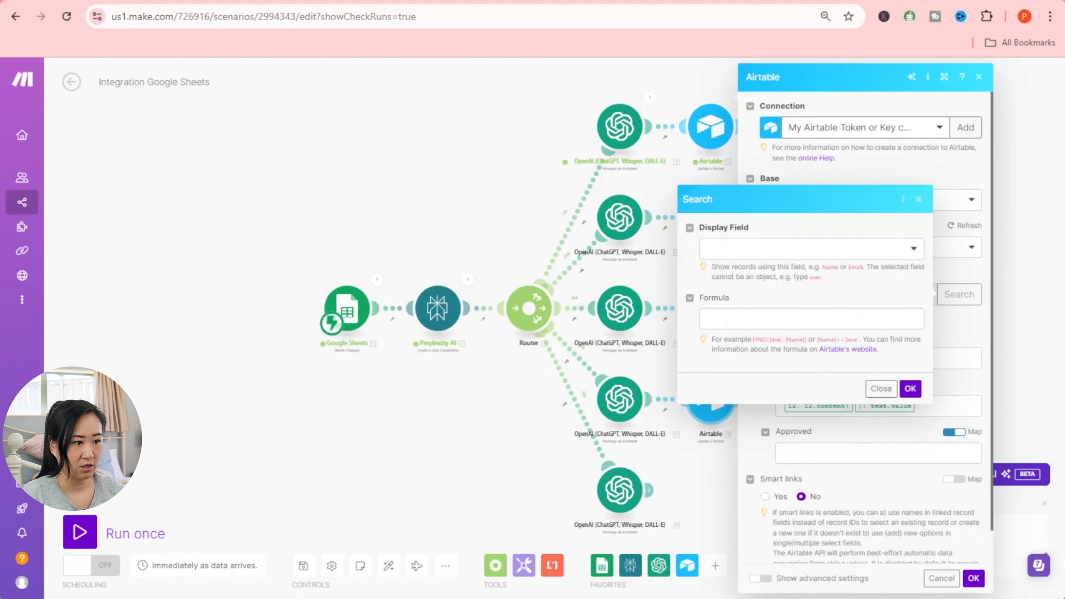
click(881, 389)
- Map module 15's Content Text Value into Post, remove the extra 12. pill, and confirm
click(880, 405)
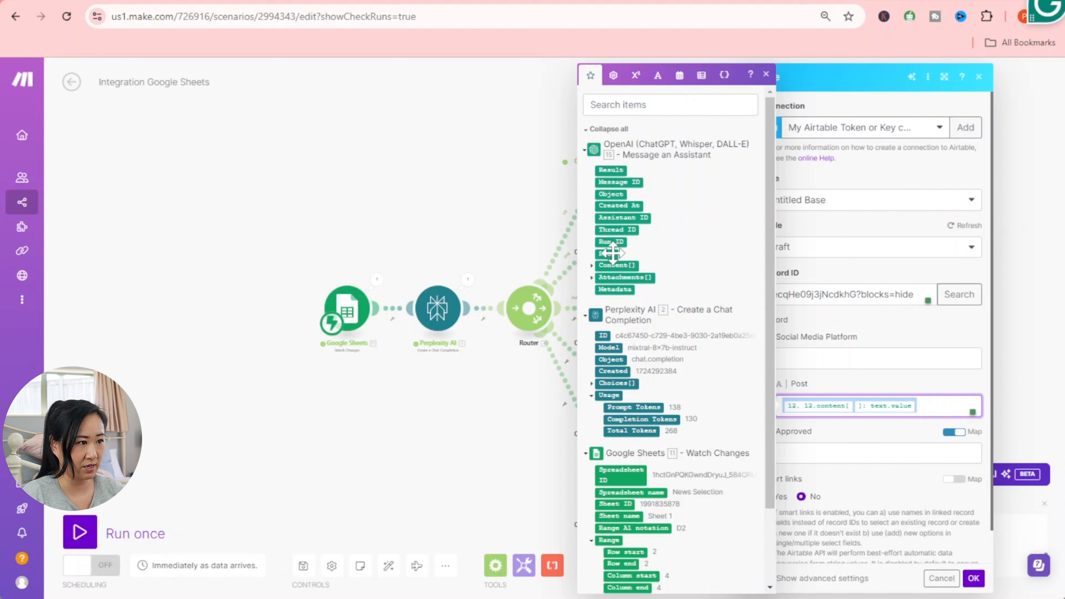
click(592, 266)
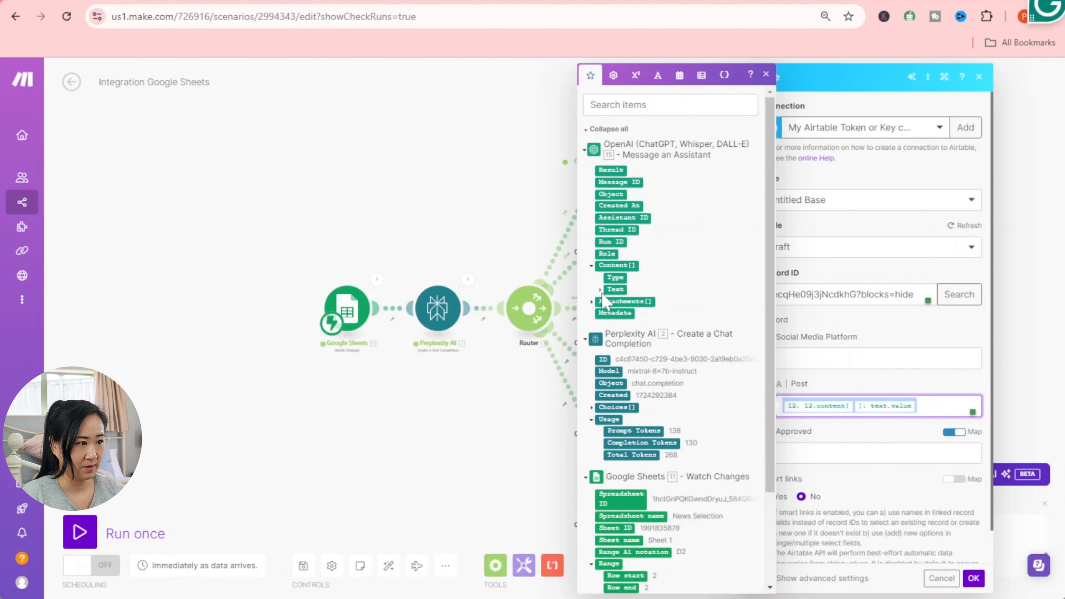
click(600, 289)
drag(624, 301, 880, 404)
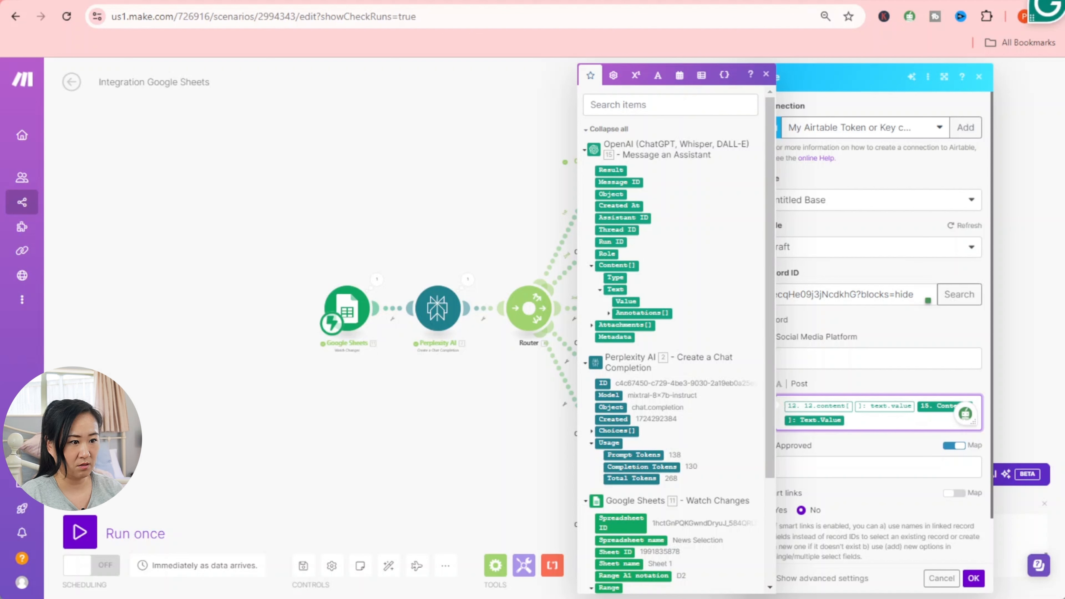
key(BackSpace)
key(BackSpace)
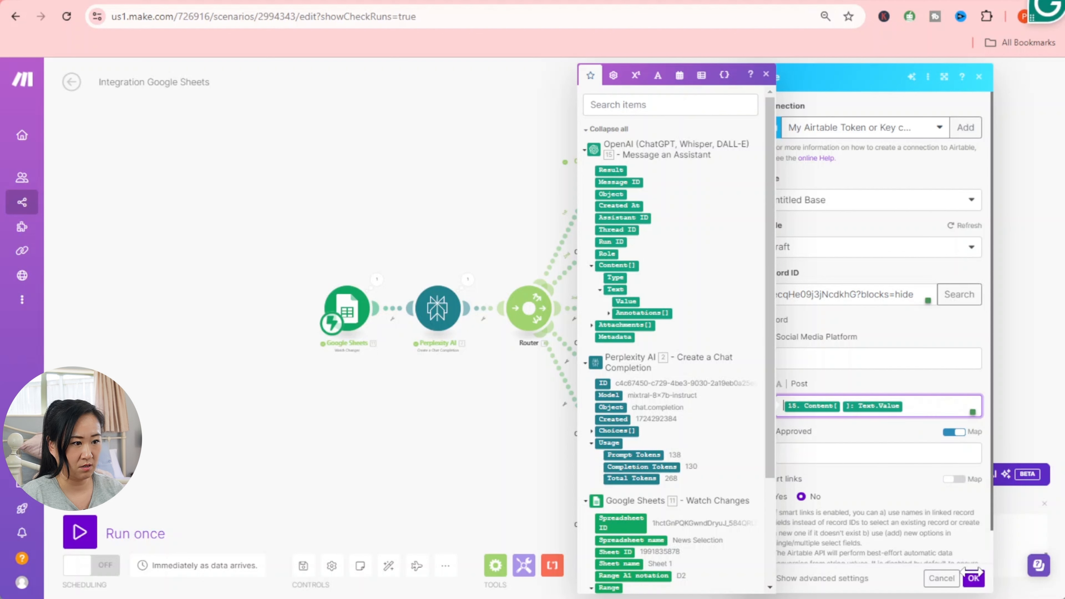
click(973, 577)
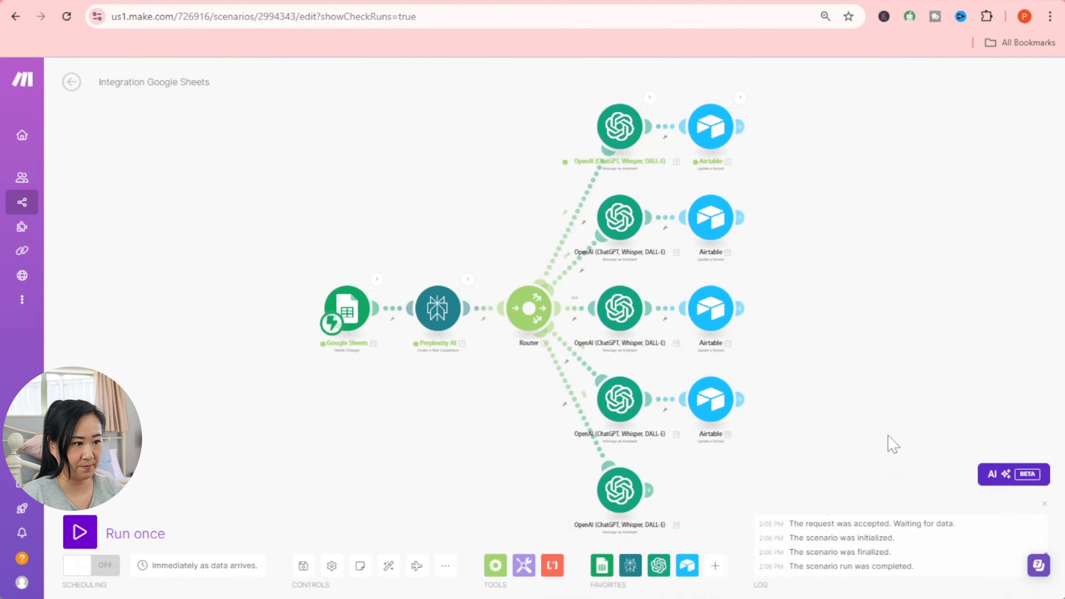
- Save the scenario and launch a single Run once test
click(303, 566)
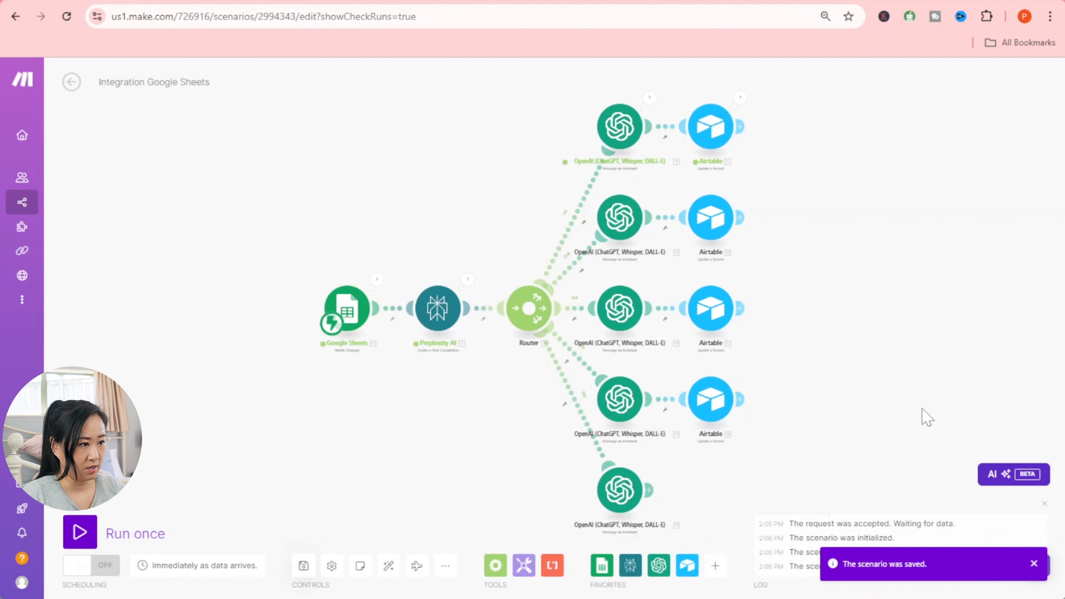
drag(921, 408, 917, 406)
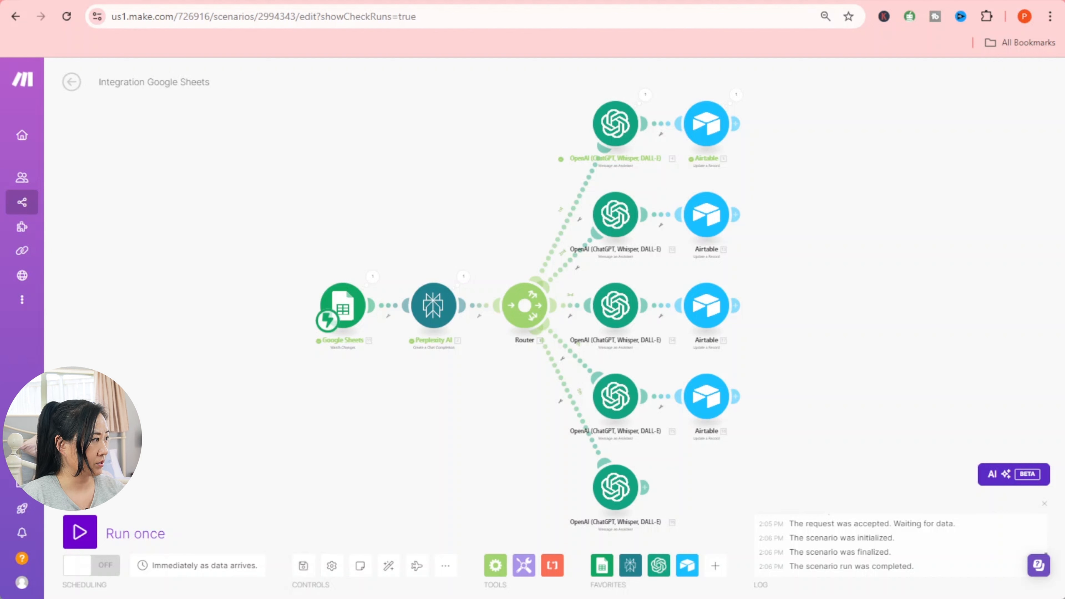
click(90, 536)
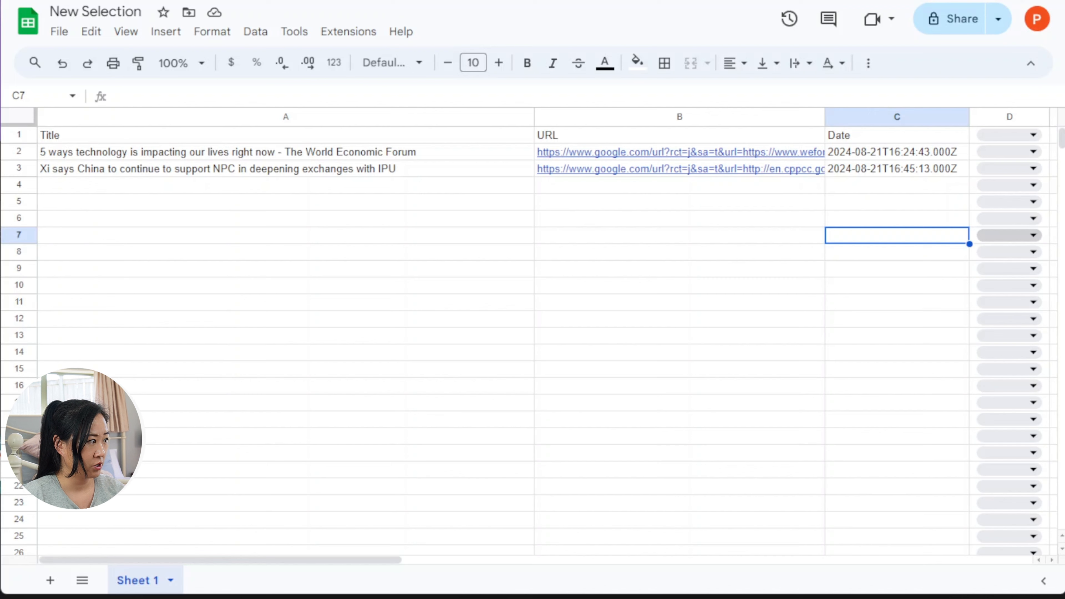
- Set cell D3 to Yes for the Xi says China news row
click(19, 168)
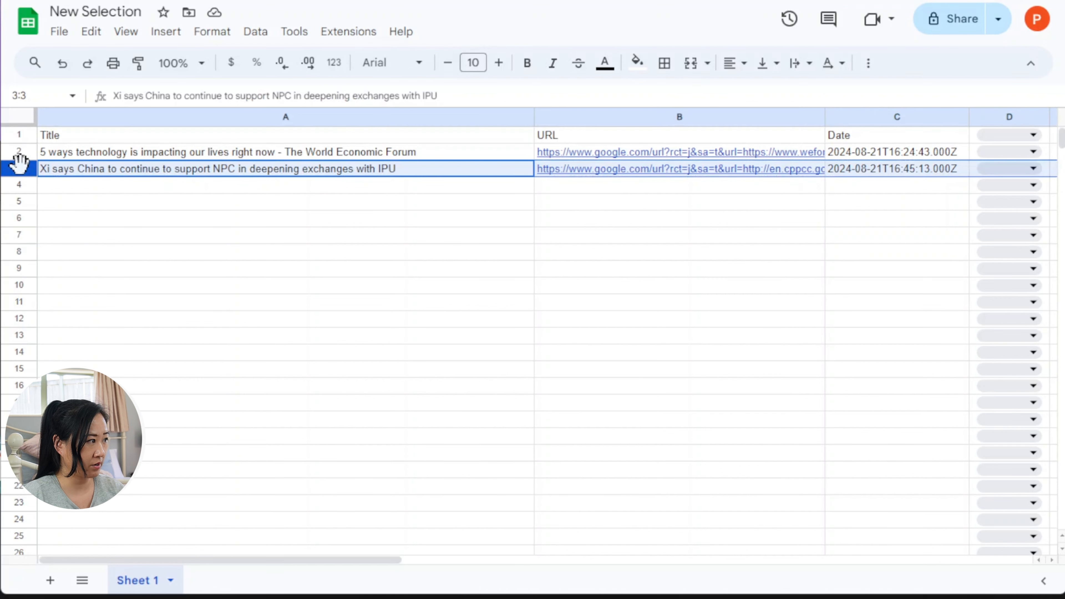
click(1033, 168)
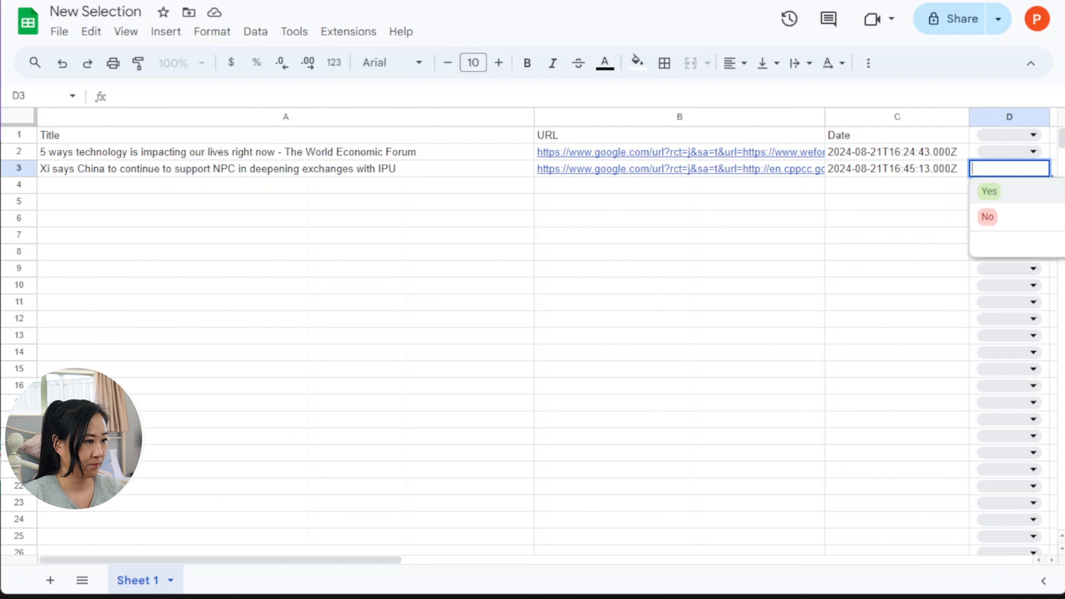
click(990, 192)
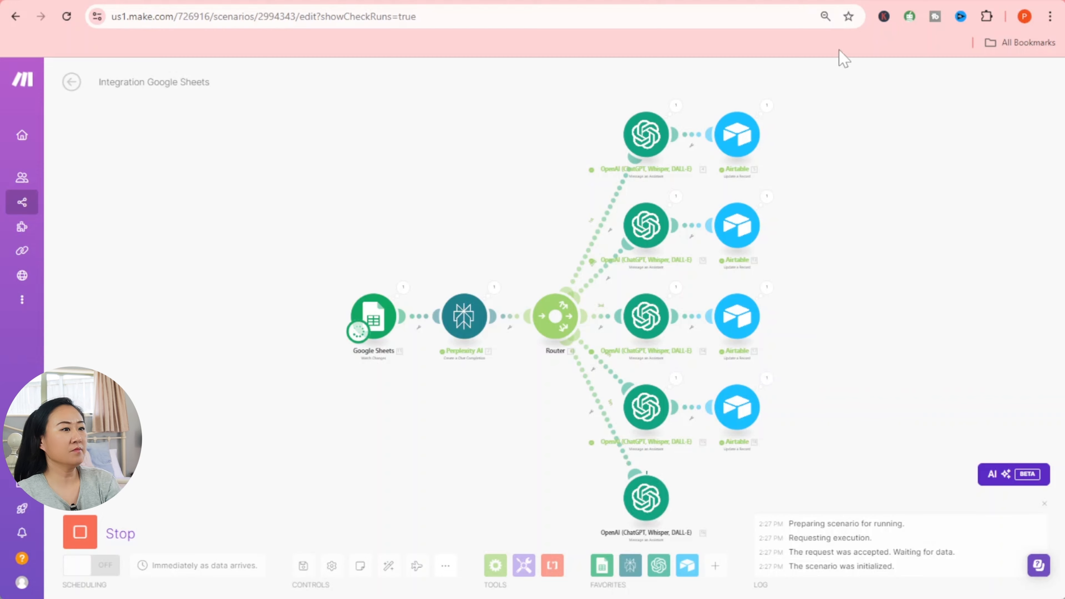
- Close the expanded Linkedin record and reload the Airtable Draft table
click(838, 0)
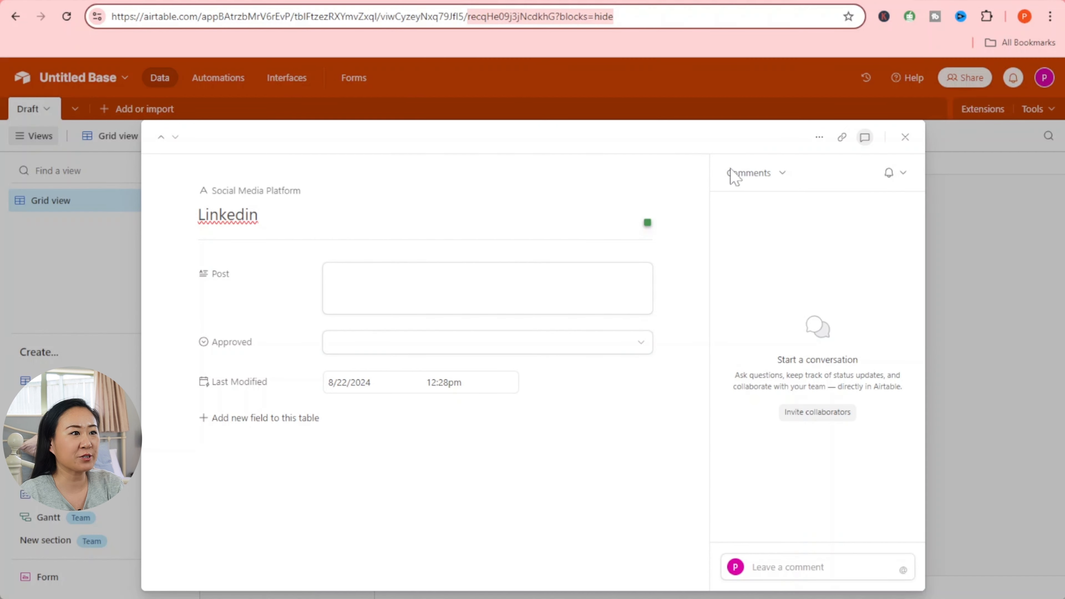
click(904, 136)
click(592, 381)
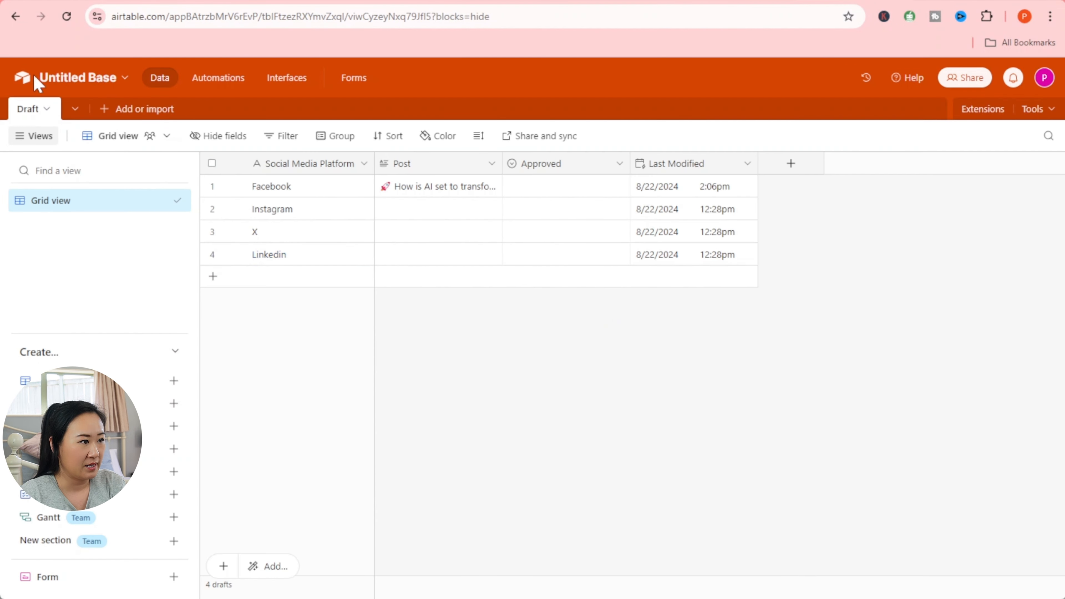
click(68, 19)
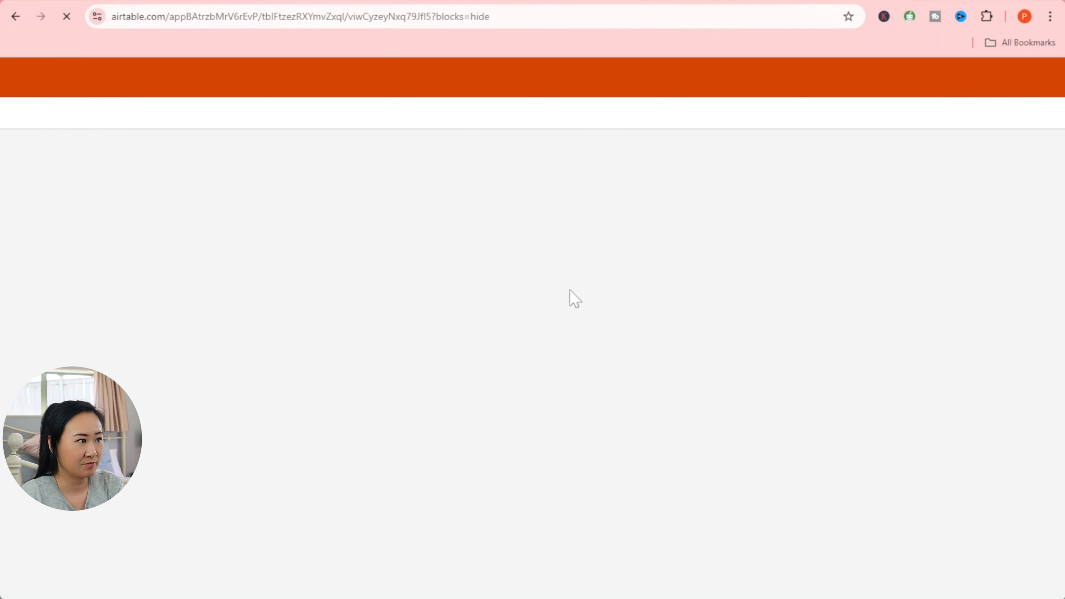
- Read the generated Facebook and Instagram posts in their Post cells
click(459, 211)
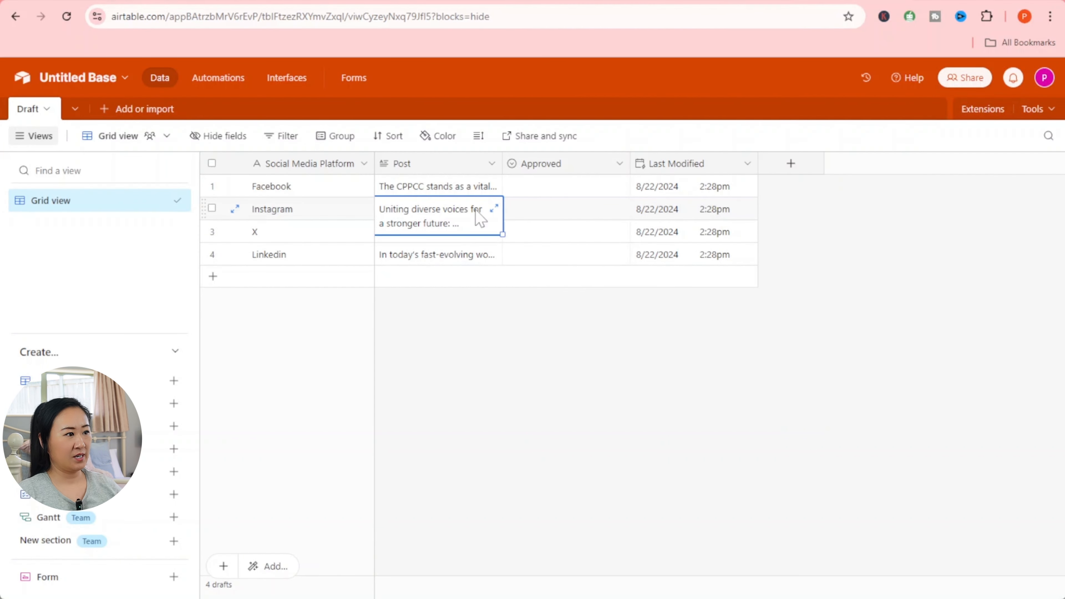
click(487, 190)
click(493, 187)
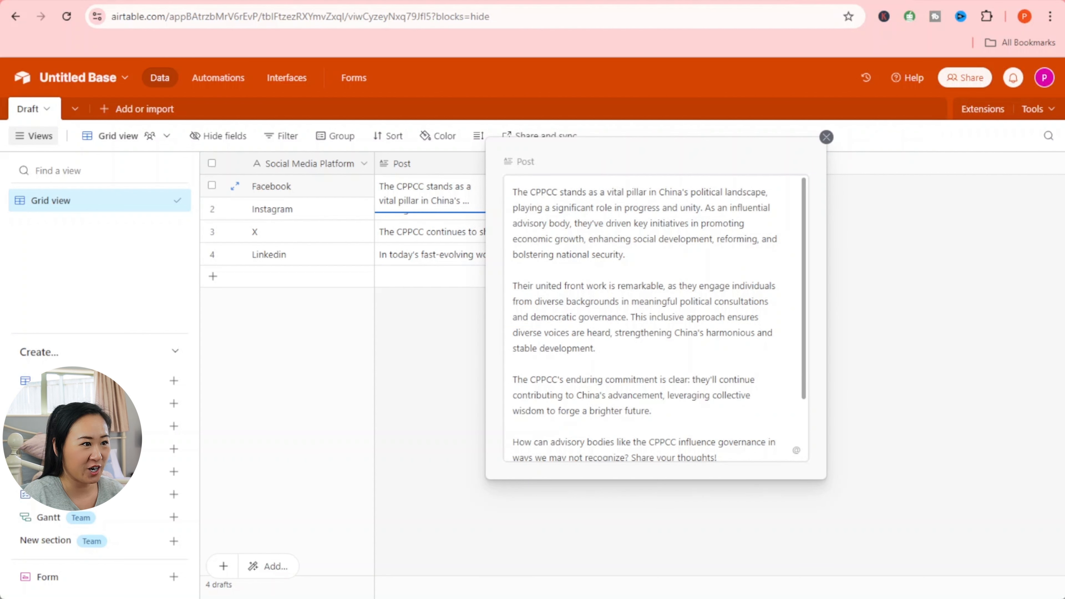
scroll(762, 297, down, 5)
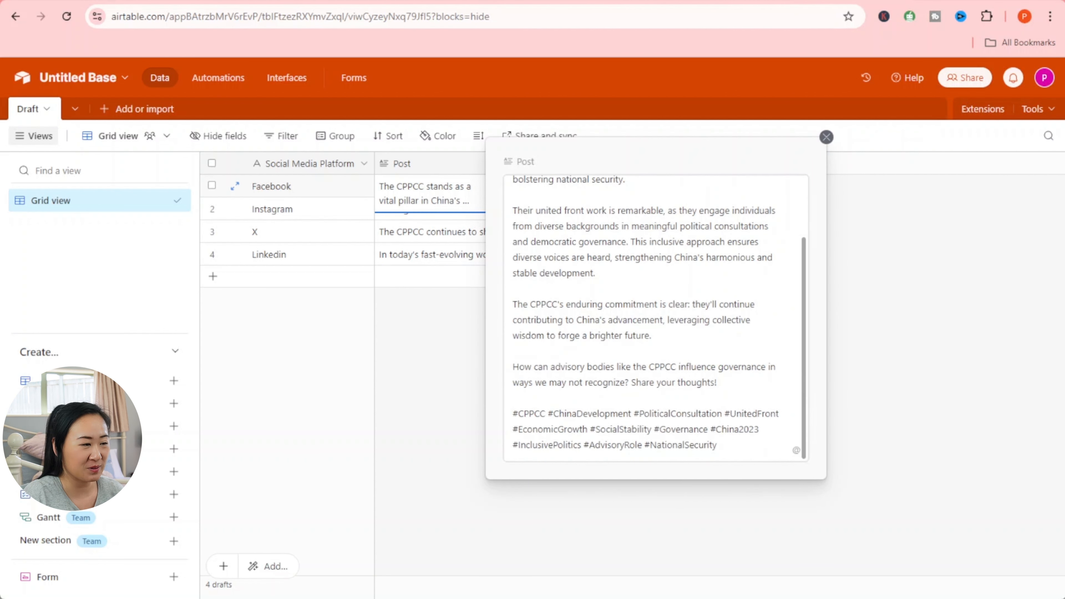
click(910, 316)
click(435, 215)
click(494, 208)
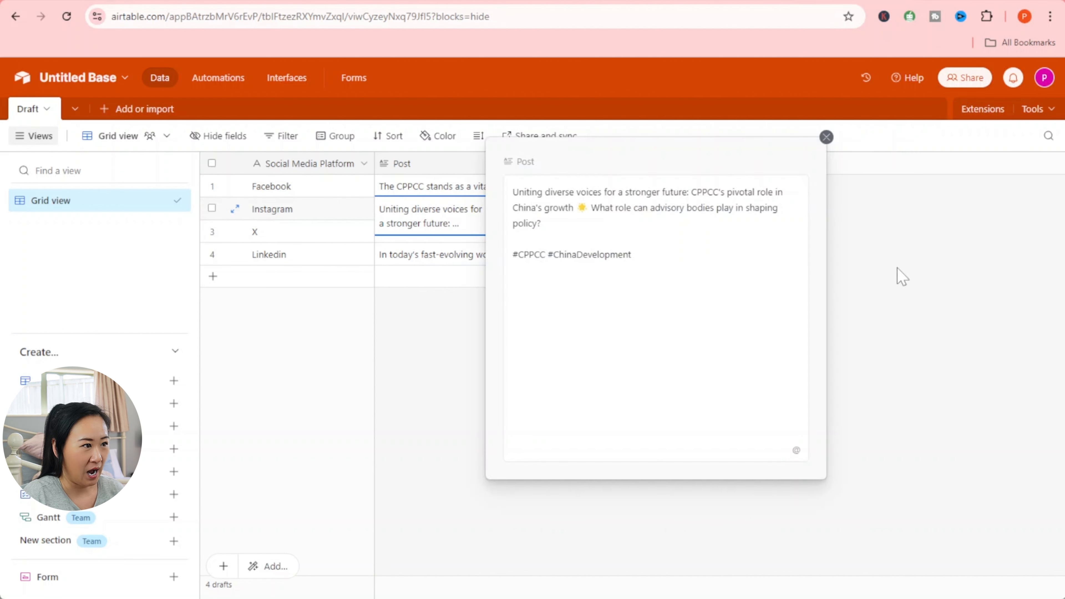
click(898, 276)
- Read the generated X and Linkedin posts in their Post cells
click(419, 233)
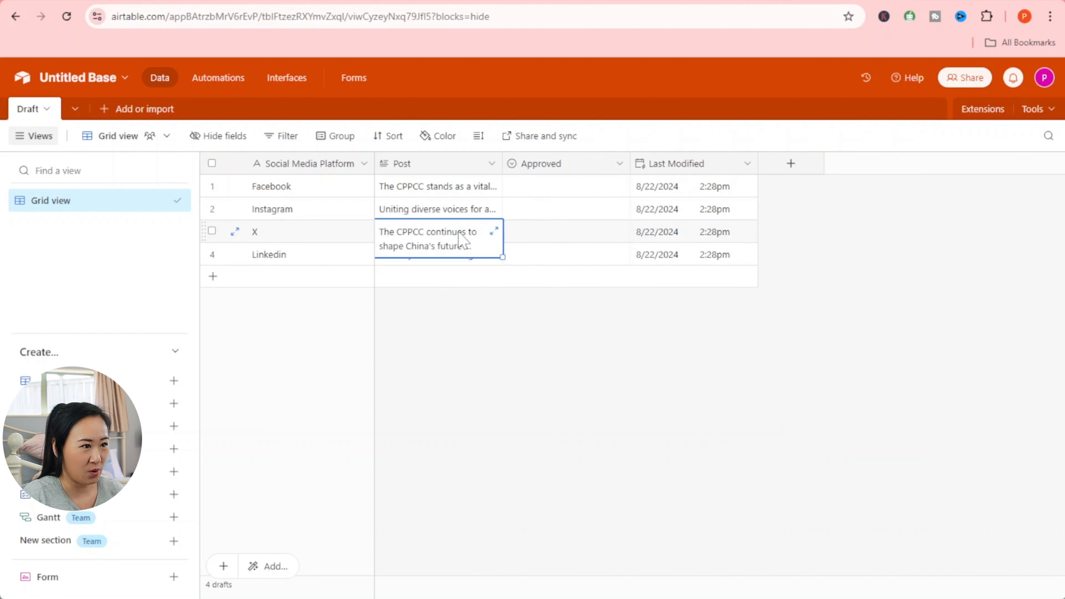
click(494, 231)
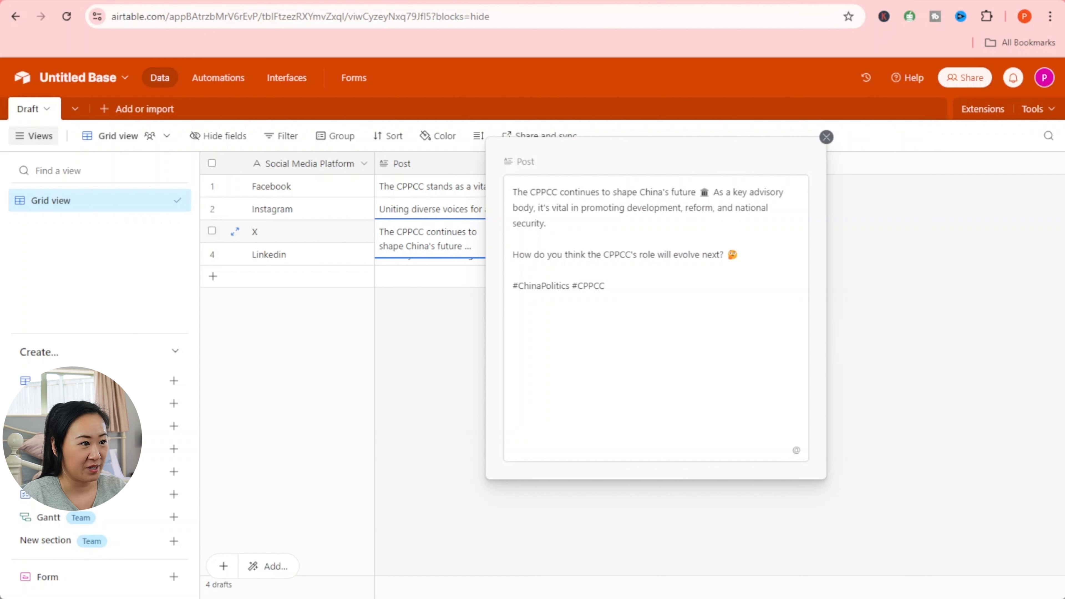
click(466, 345)
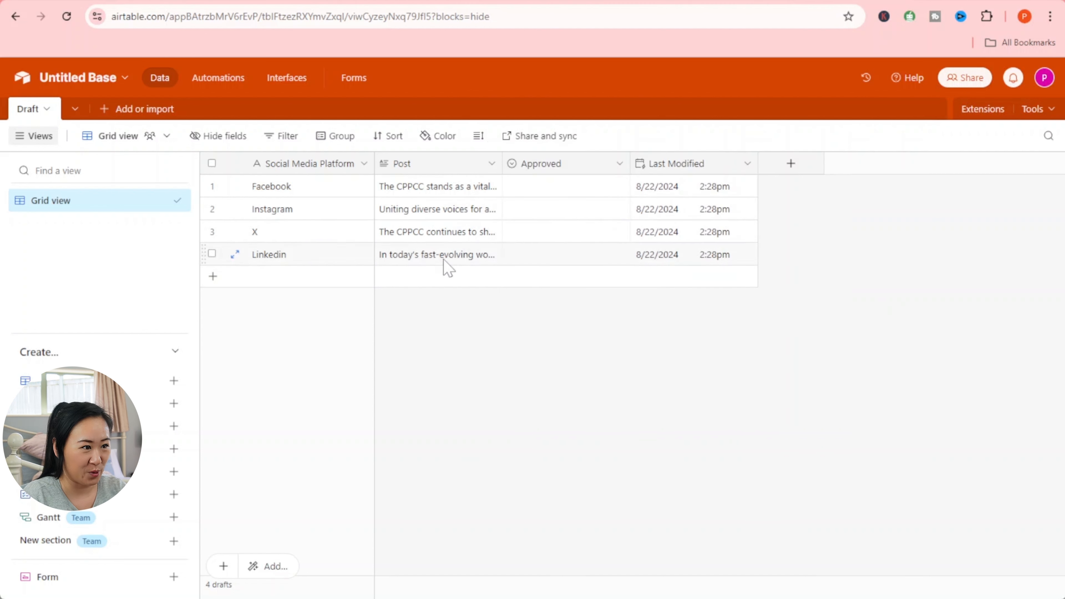
click(453, 264)
click(492, 257)
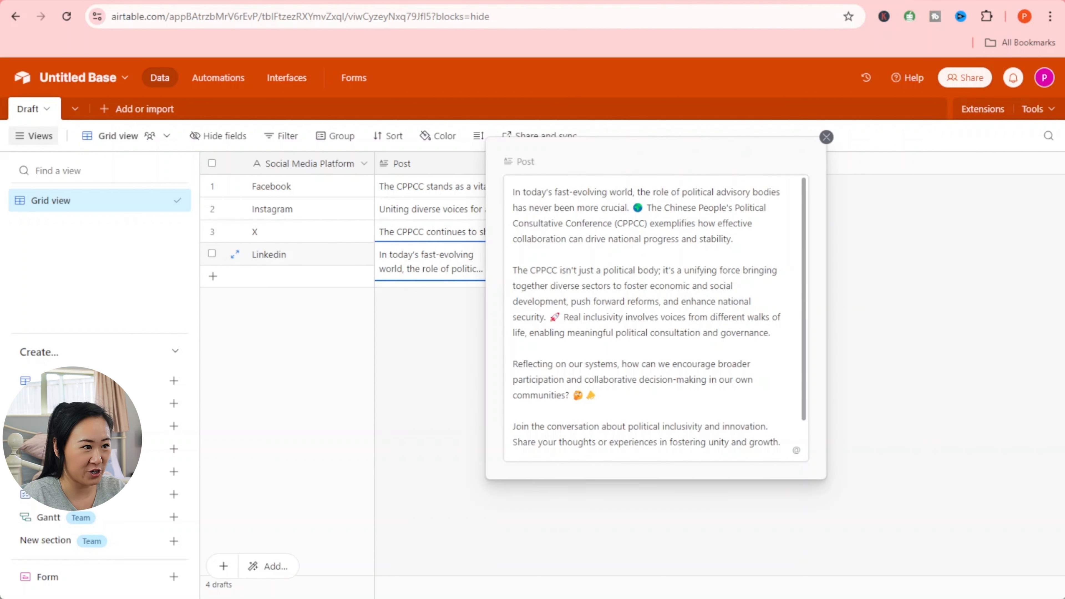
scroll(647, 312, down, 1)
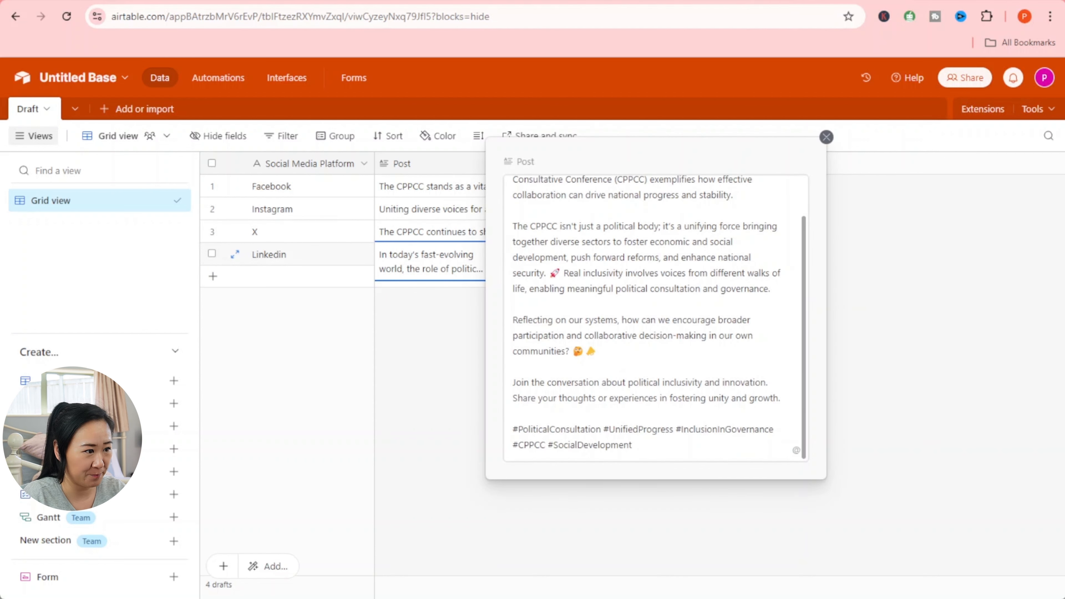
key(Escape)
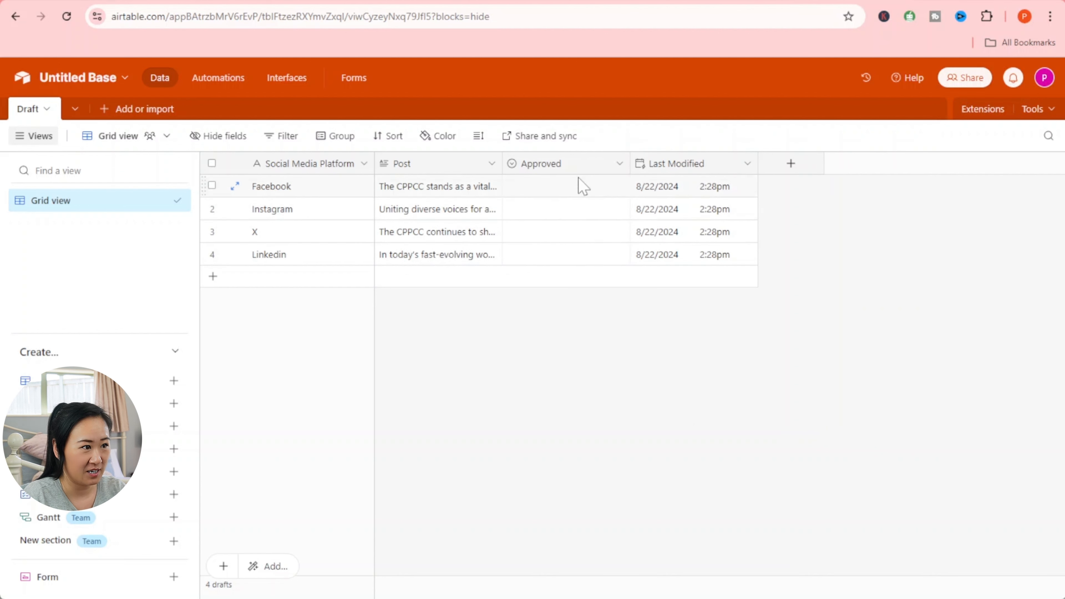
- Glance at the Ai News Alert email, pan over the completed Make scenario, then open a blank tab
click(418, 2)
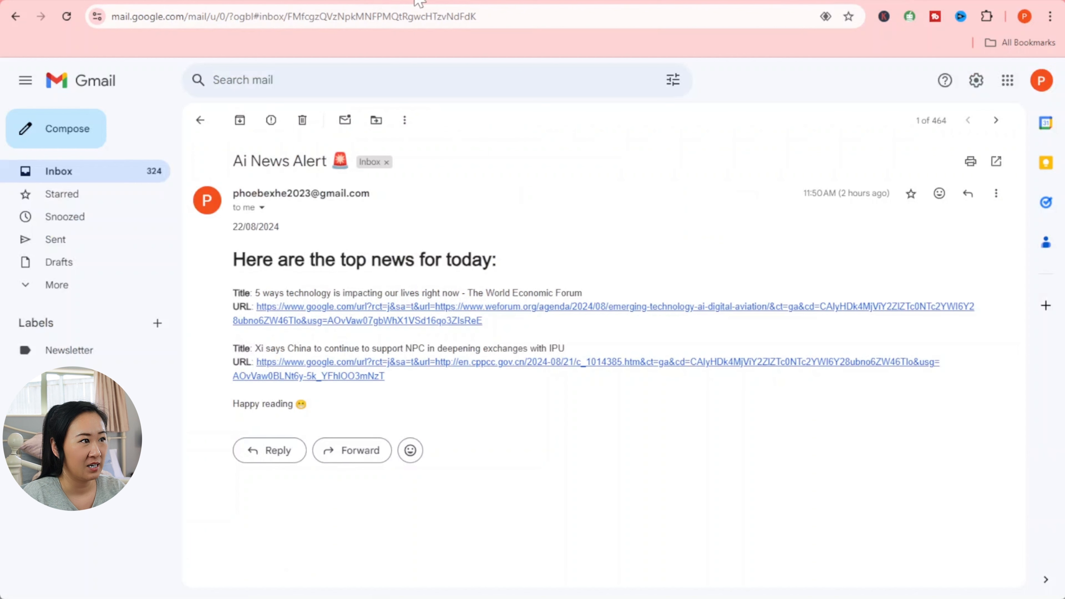
click(93, 1)
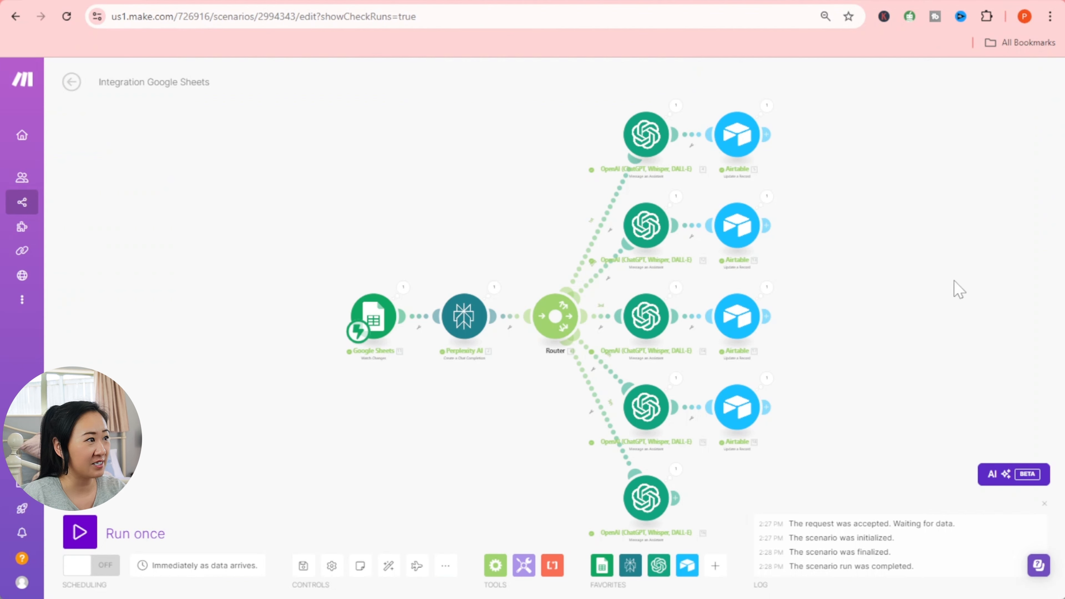
drag(954, 280, 899, 277)
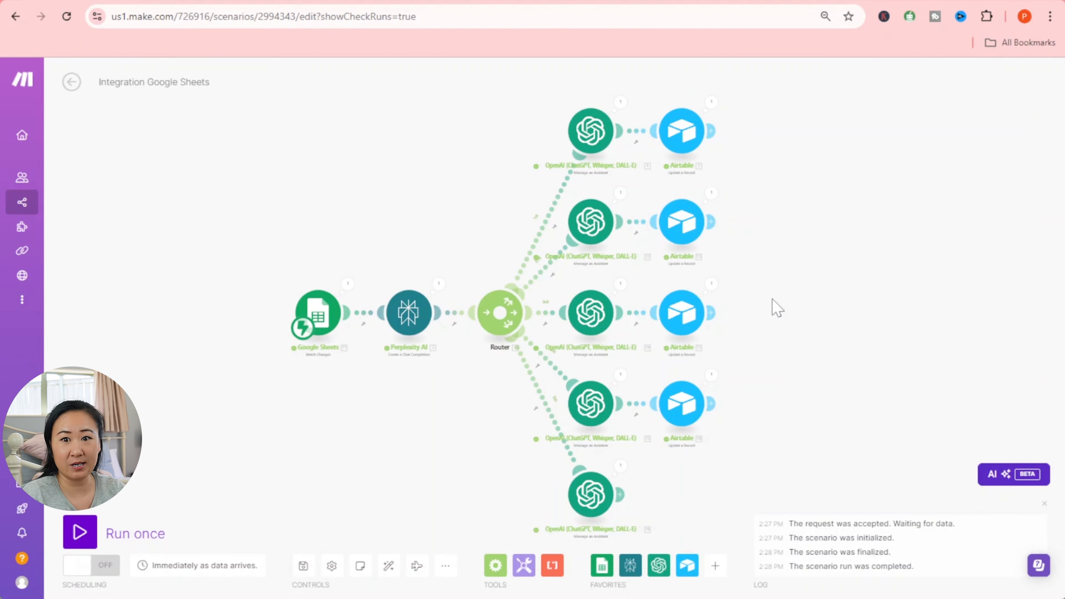
drag(776, 308, 775, 267)
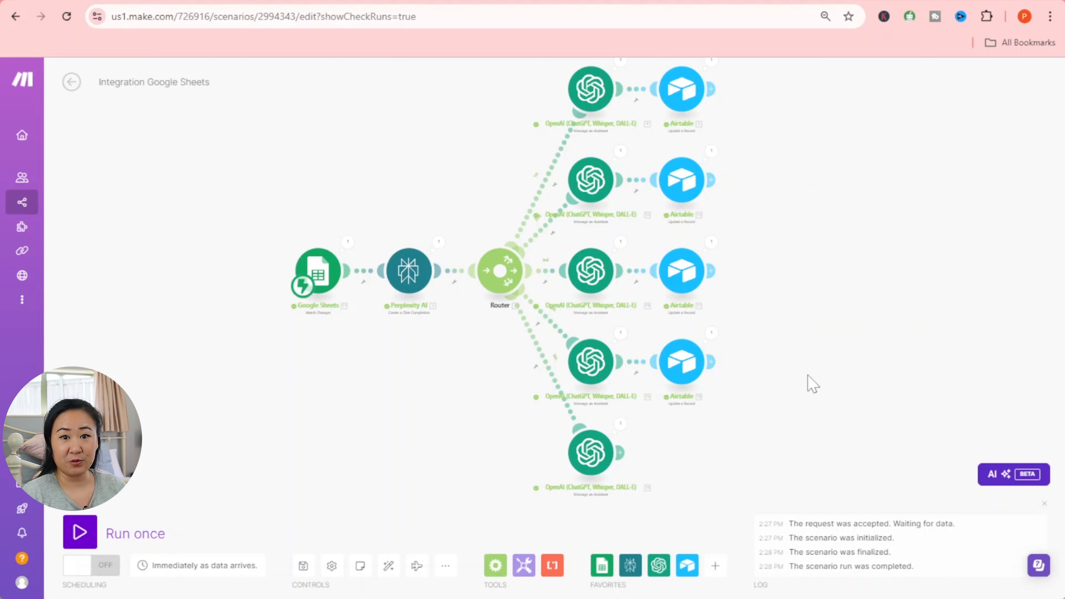
drag(794, 430, 787, 423)
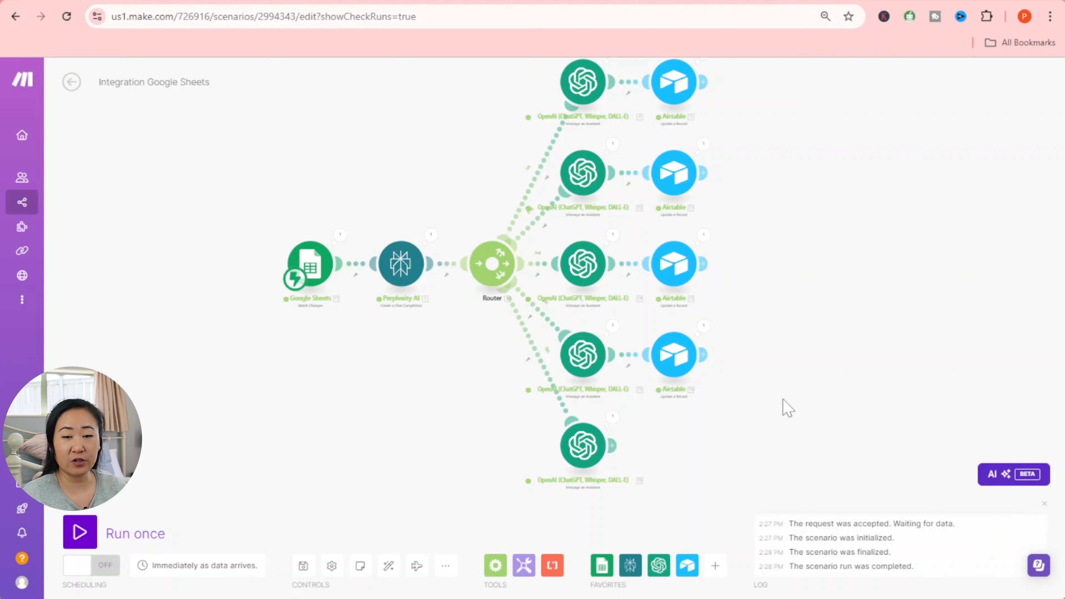
key(ctrl+t)
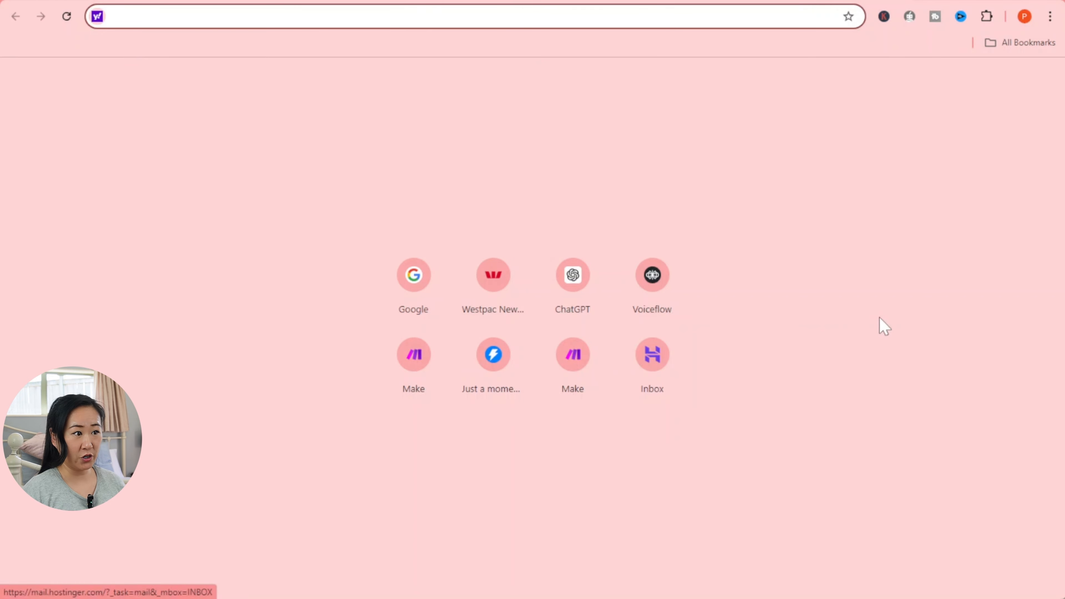
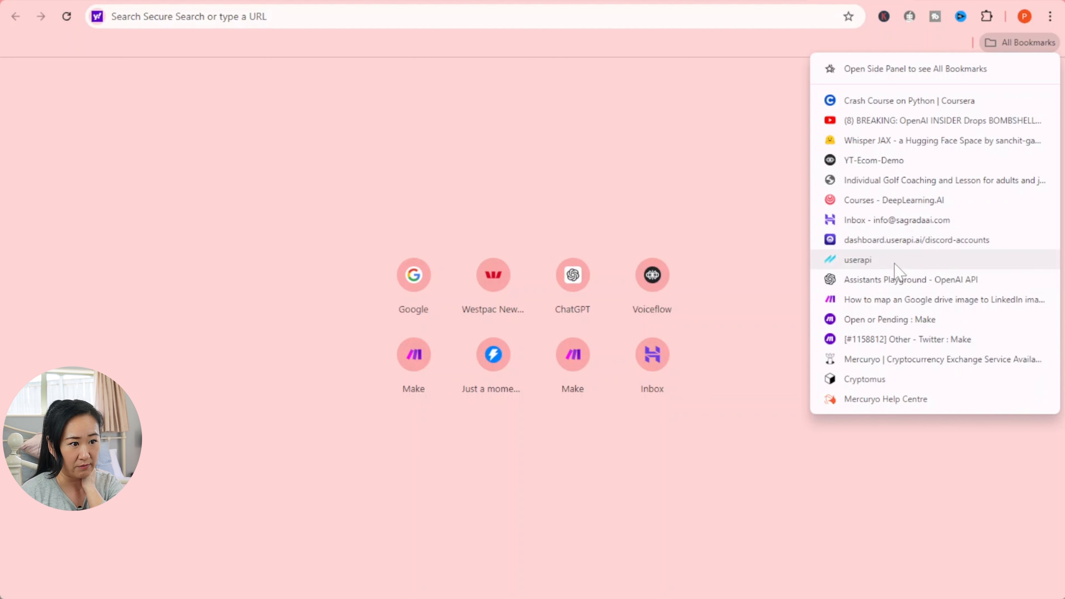
- Read the userapi.ai blog post on adding a Discord+Midjourney account, then bring up a second Chrome window
click(893, 261)
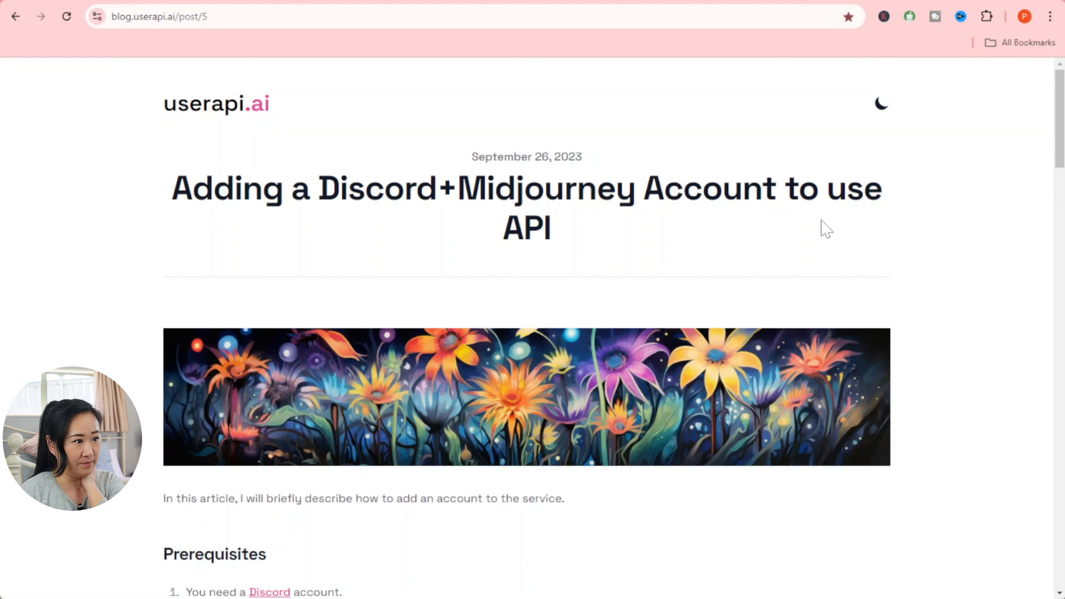
scroll(823, 228, down, 5)
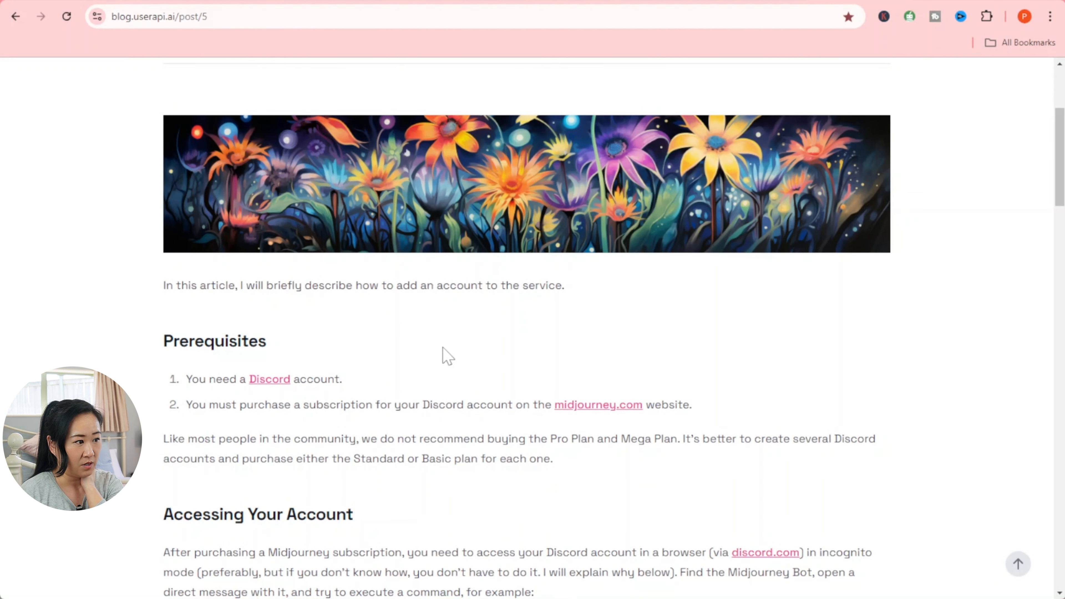
scroll(415, 354, down, 5)
scroll(528, 327, down, 20)
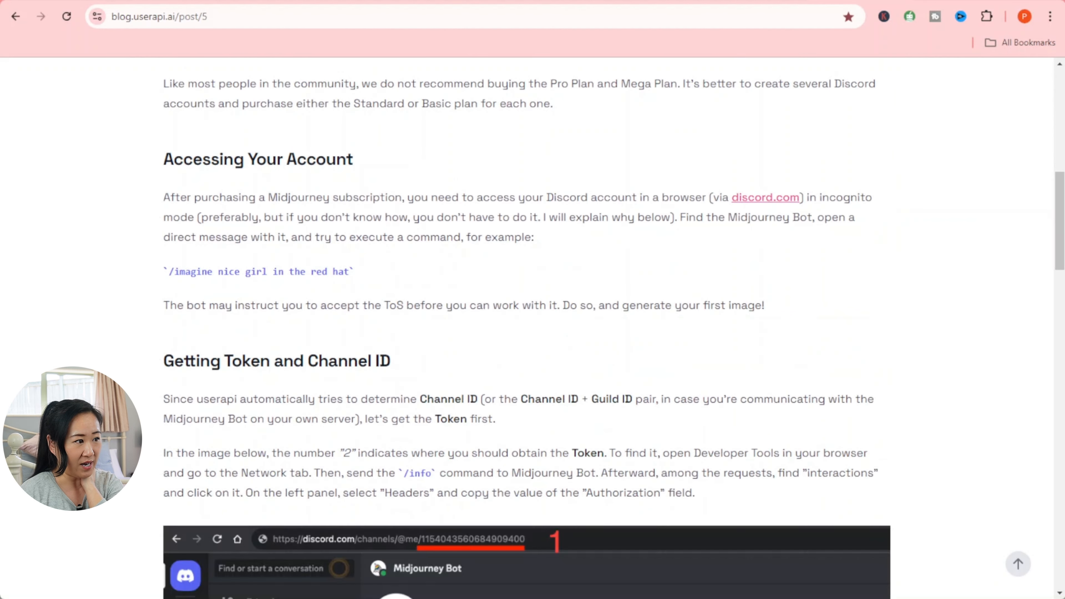
scroll(527, 328, down, 20)
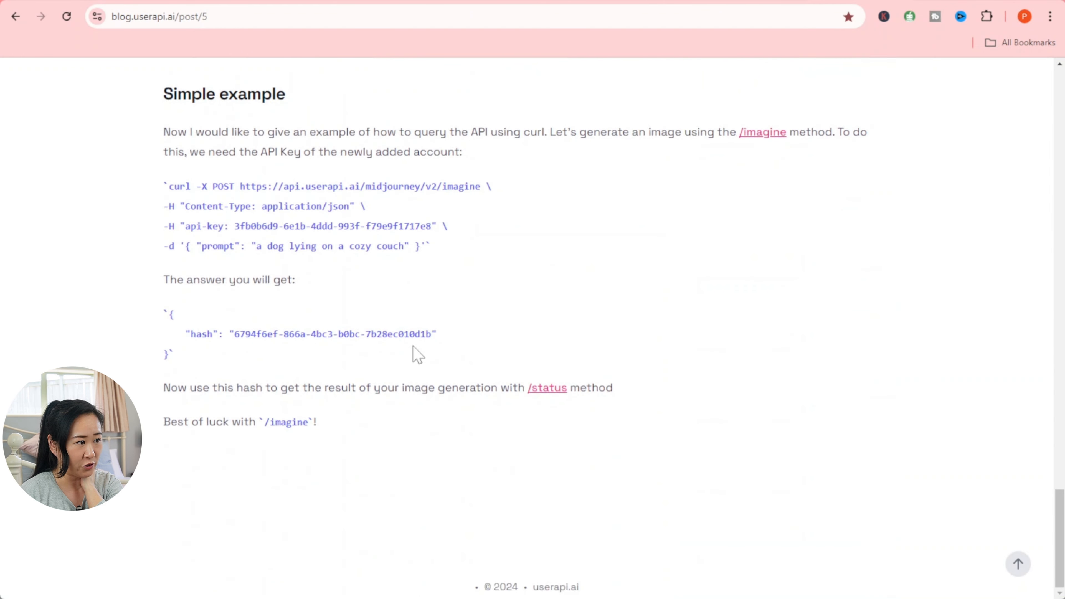
key(Home)
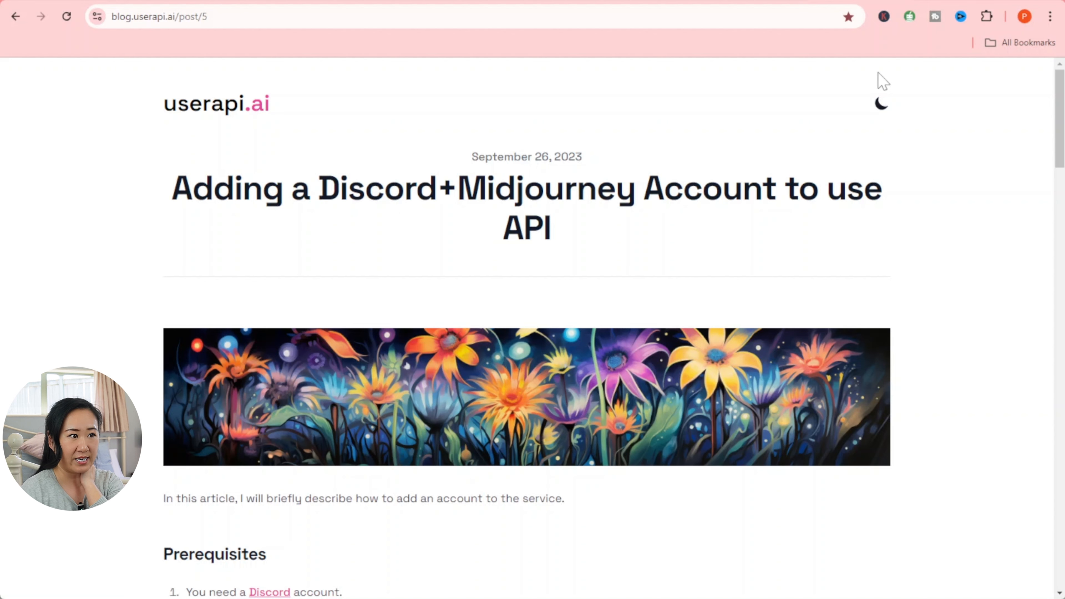
drag(0, 28, 322, 1)
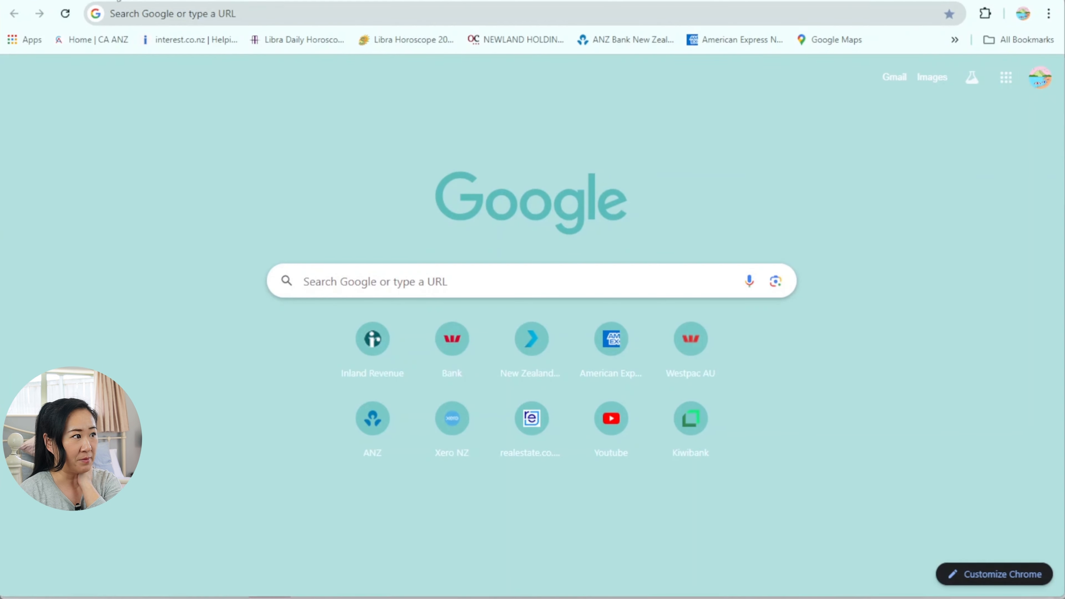
- Look over the Midjourney Bot's glass-house images in Discord's #general channel
click(180, 2)
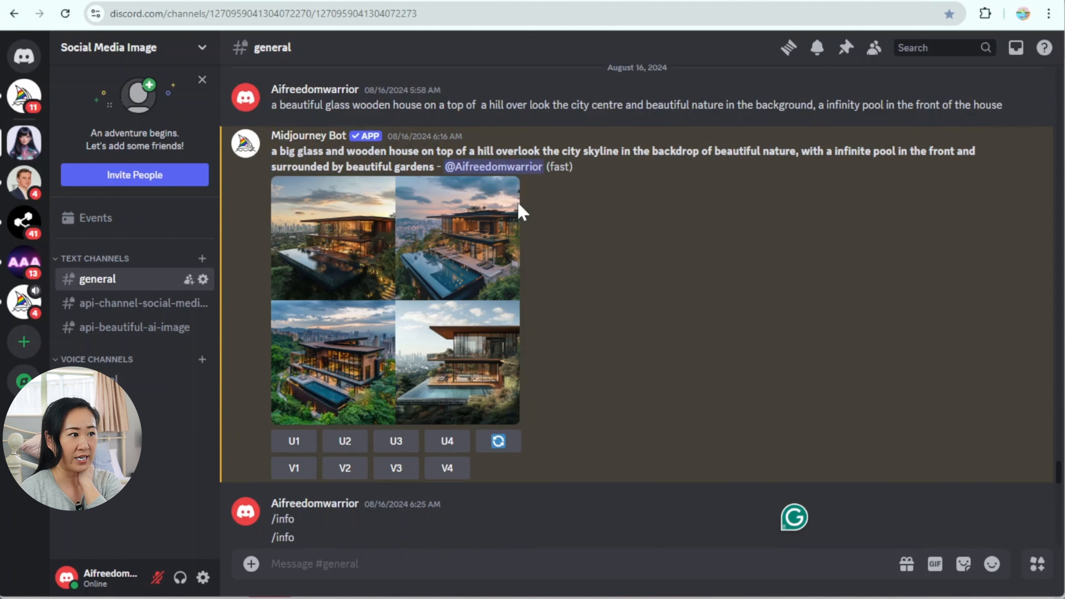
scroll(518, 209, up, 3)
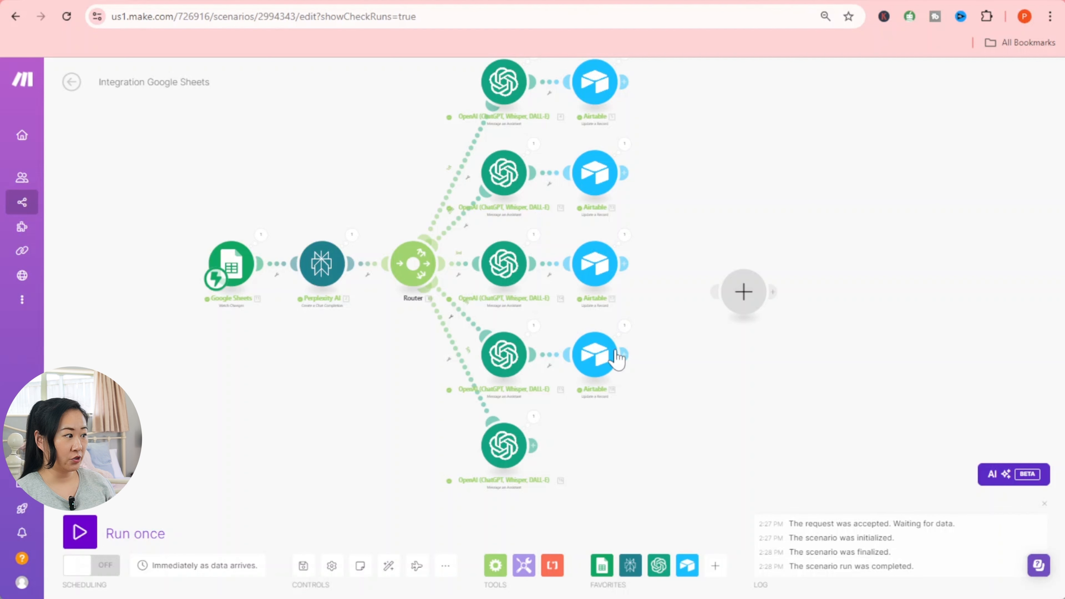
- Add a Userapi.AI Midjourney Imagine module after the bottom OpenAI module
click(534, 445)
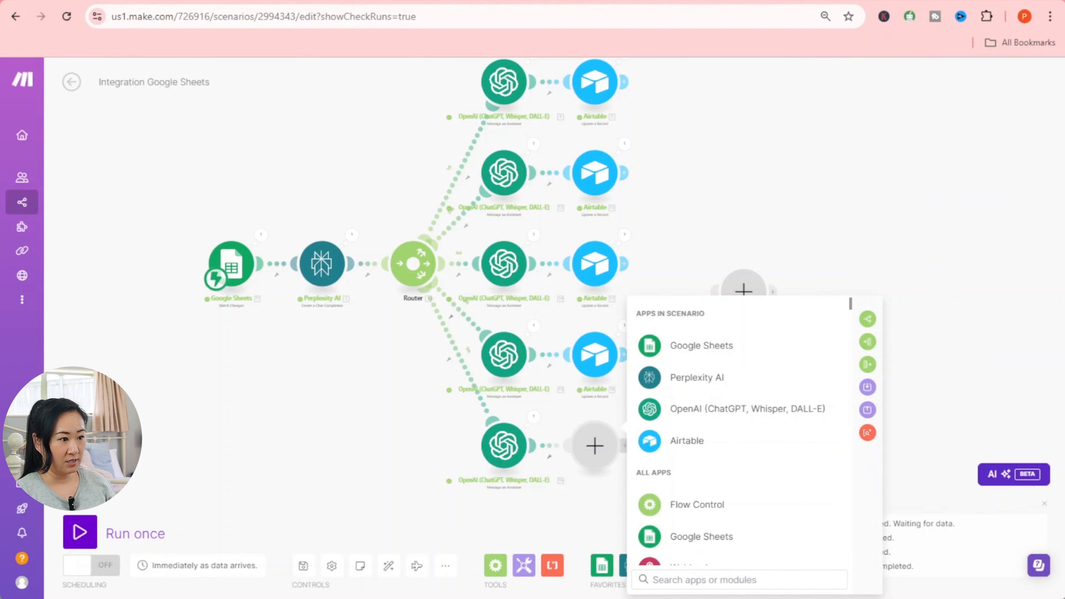
text(mid)
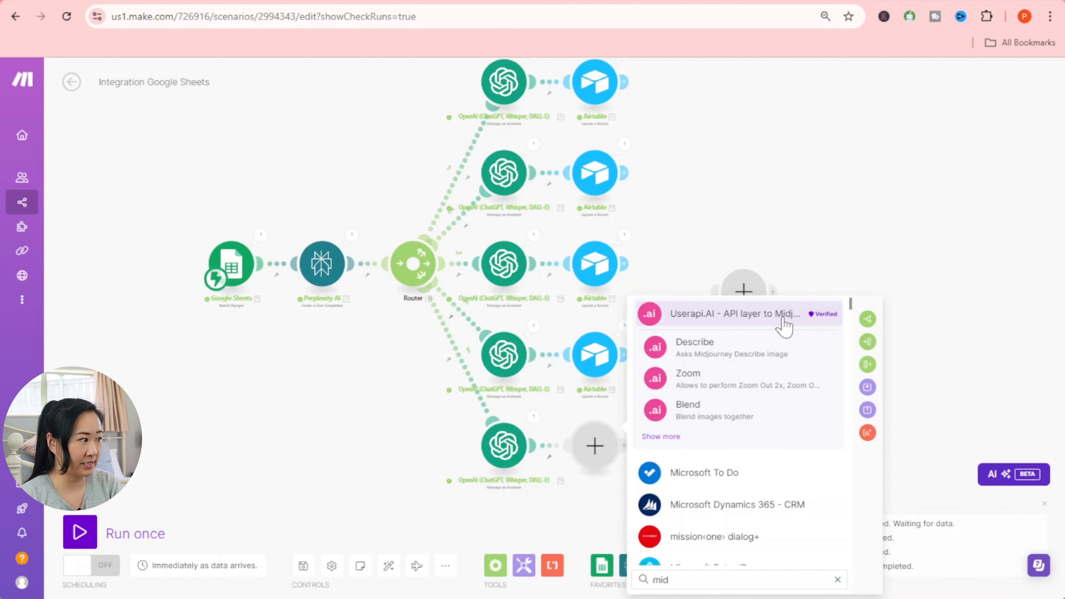
click(784, 325)
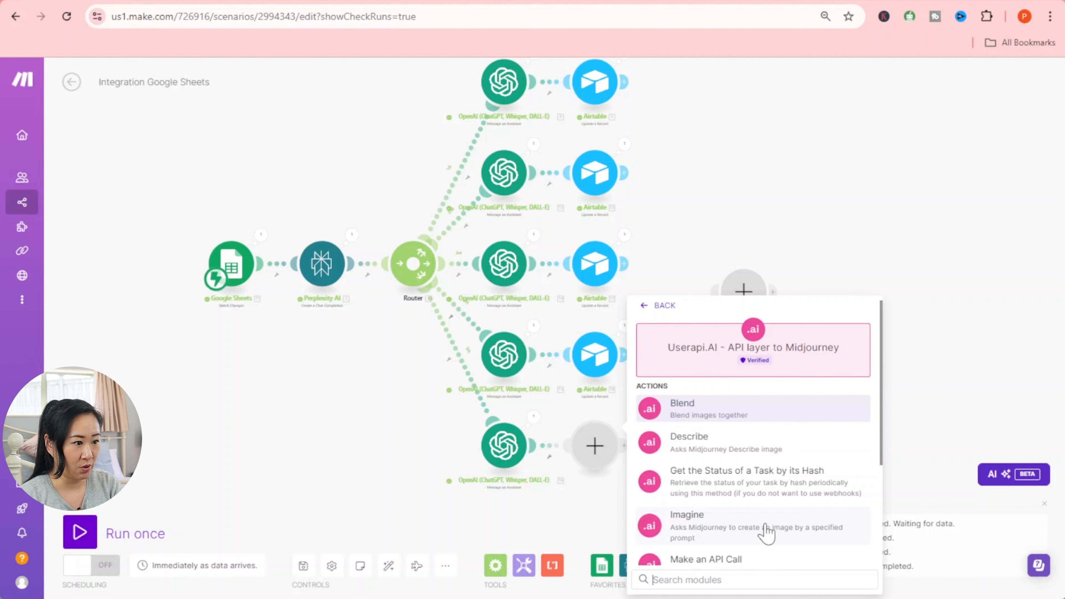
scroll(767, 532, down, 2)
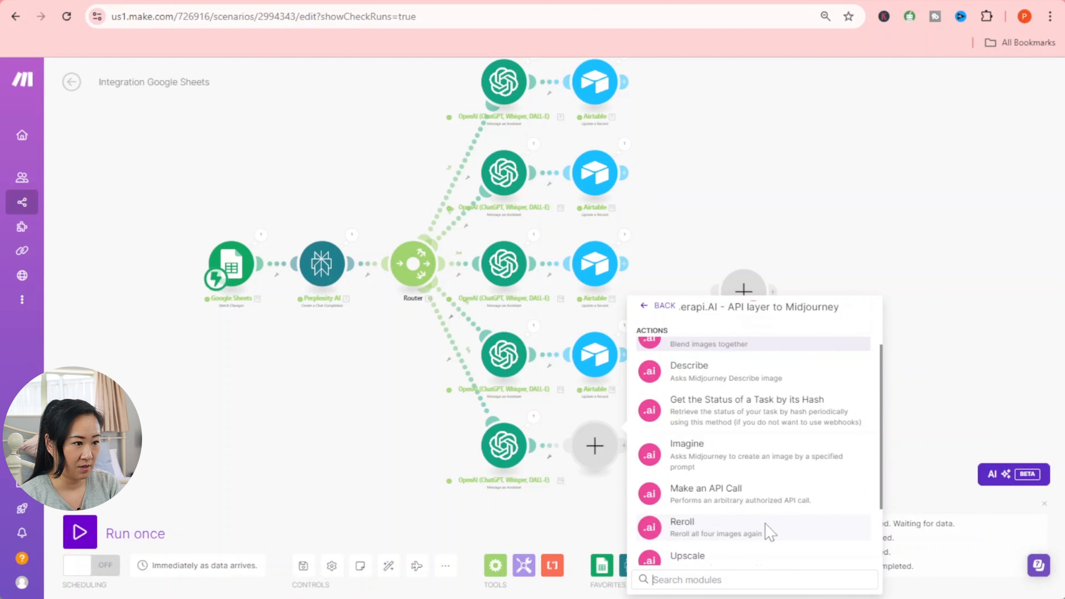
click(765, 454)
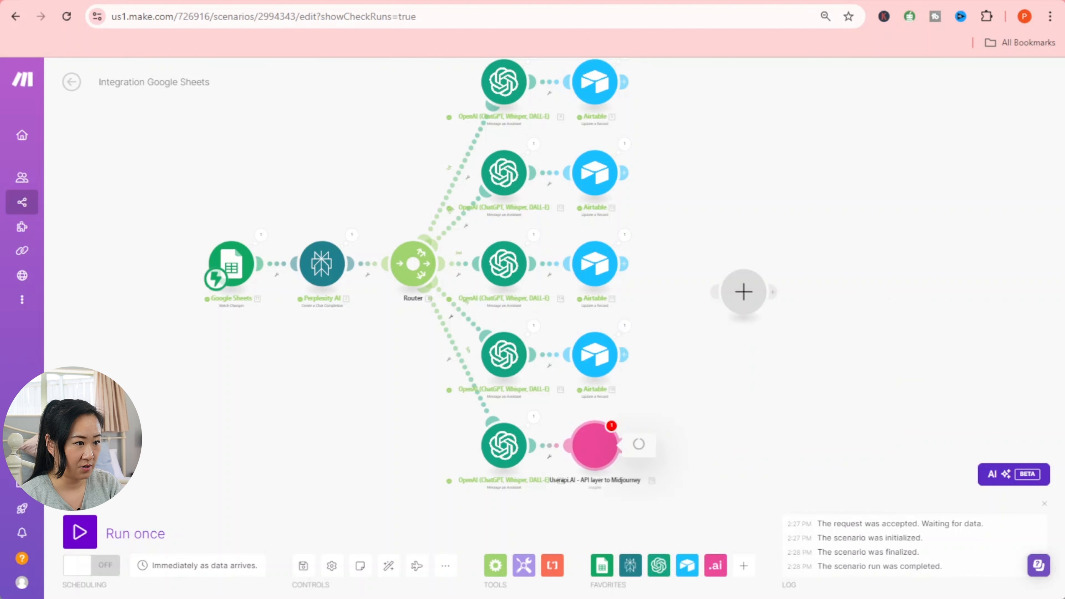
click(505, 452)
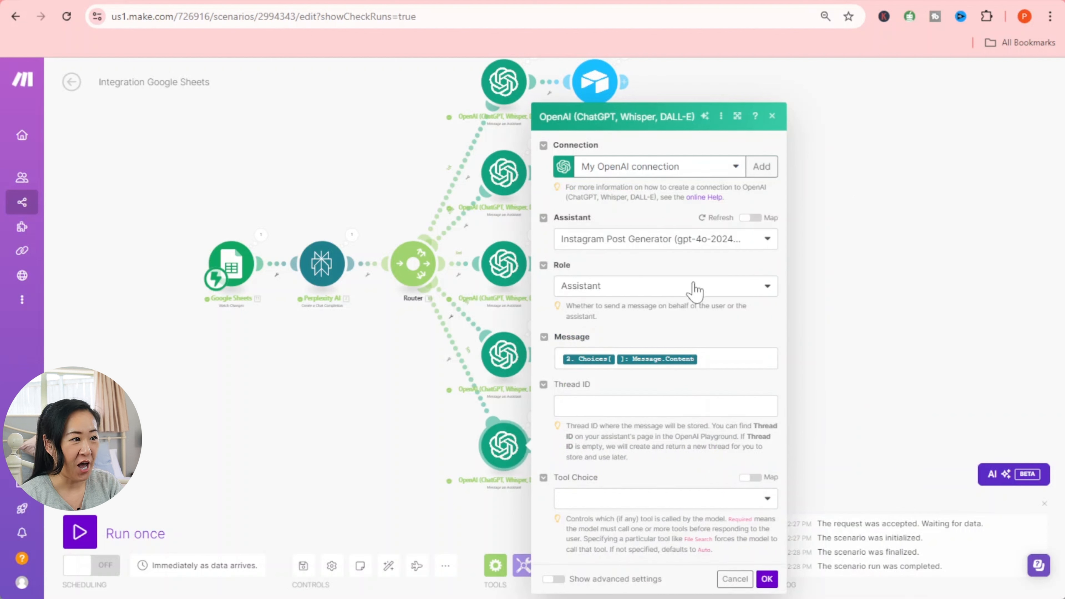
- Switch the bottom OpenAI module's assistant to Midjourney Image Generator and confirm
click(735, 248)
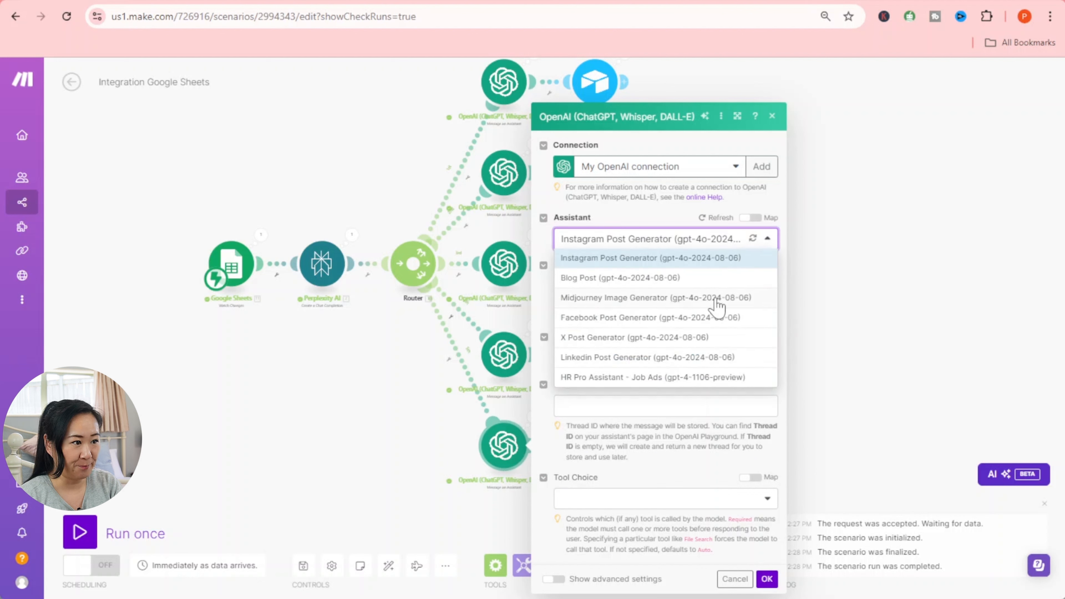
click(673, 305)
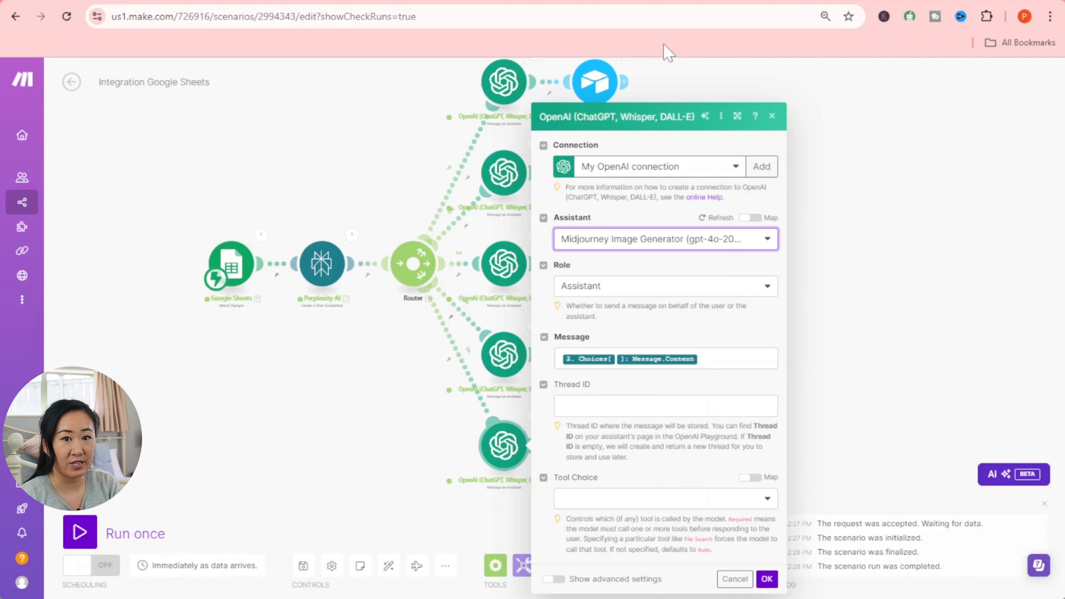
click(767, 579)
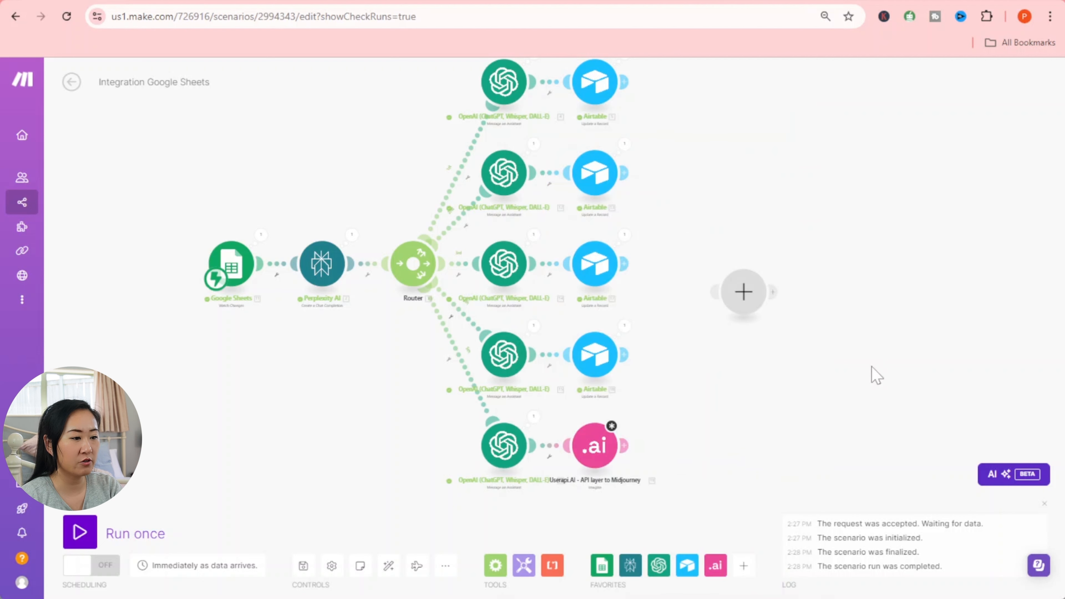
- Map Perplexity AI's Choices[] Message.Content into the Imagine prompt, removing the extra choices token
click(607, 445)
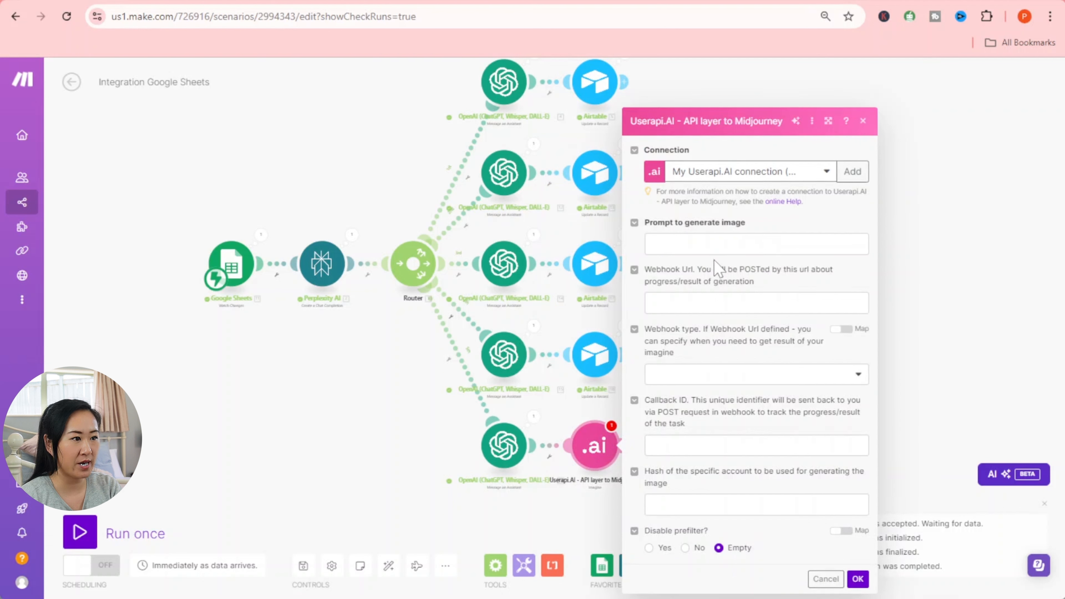
click(717, 244)
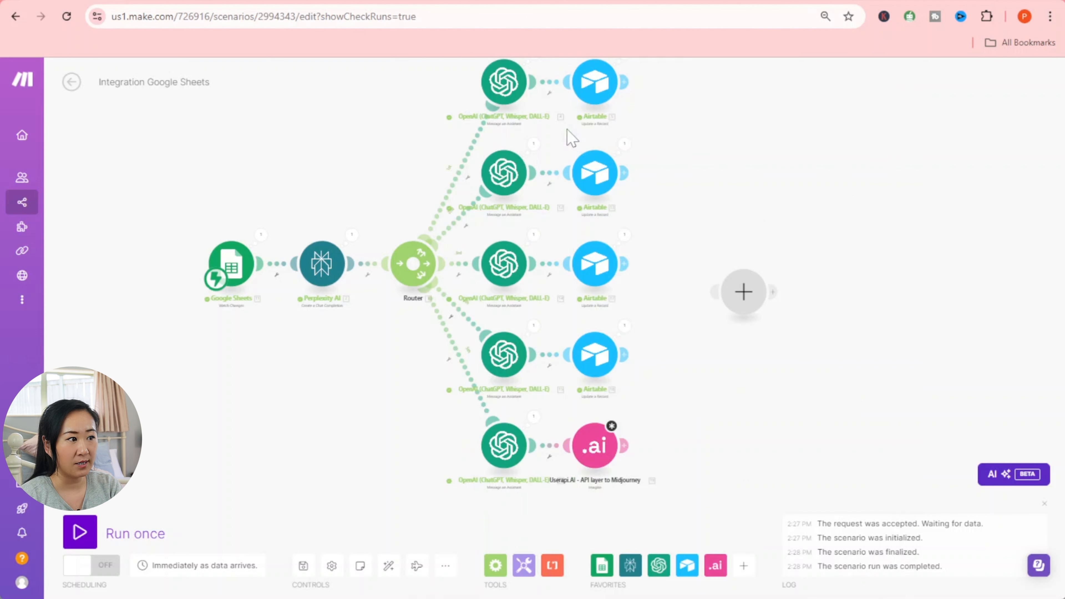
click(287, 387)
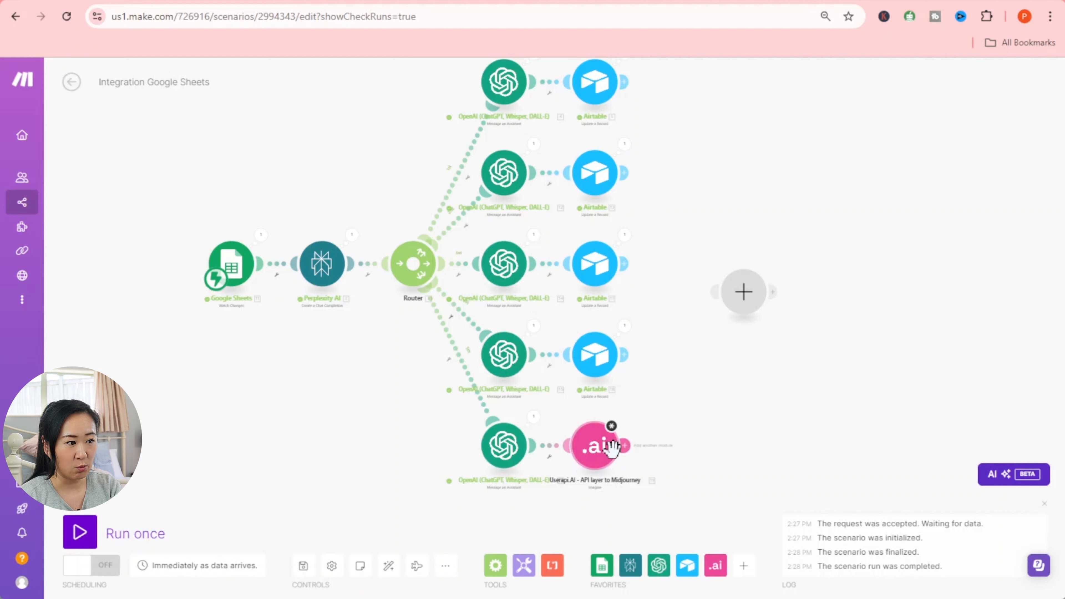
click(598, 445)
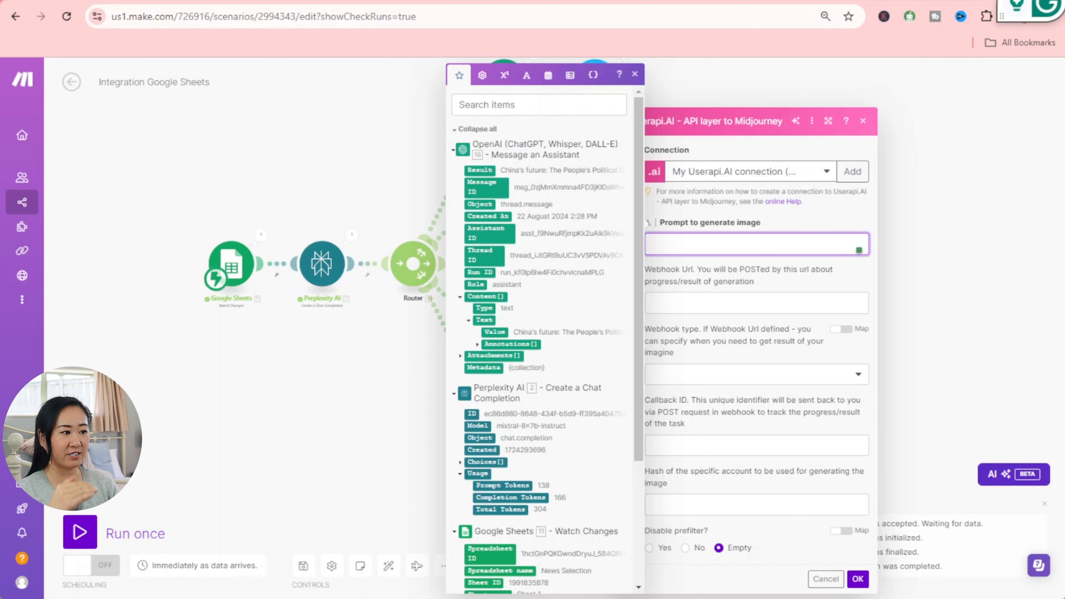
click(467, 465)
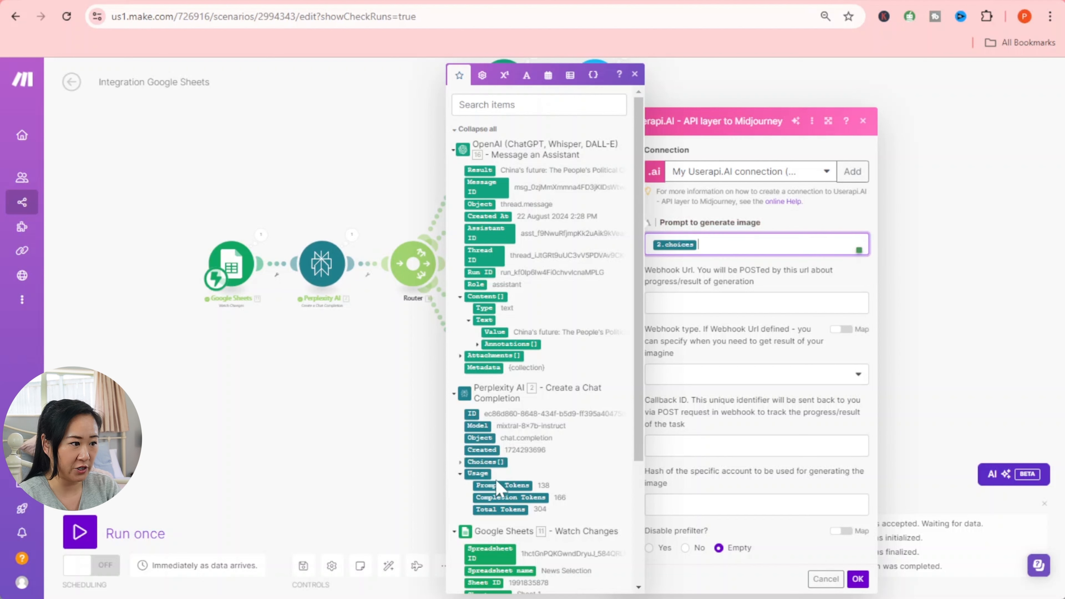
click(460, 462)
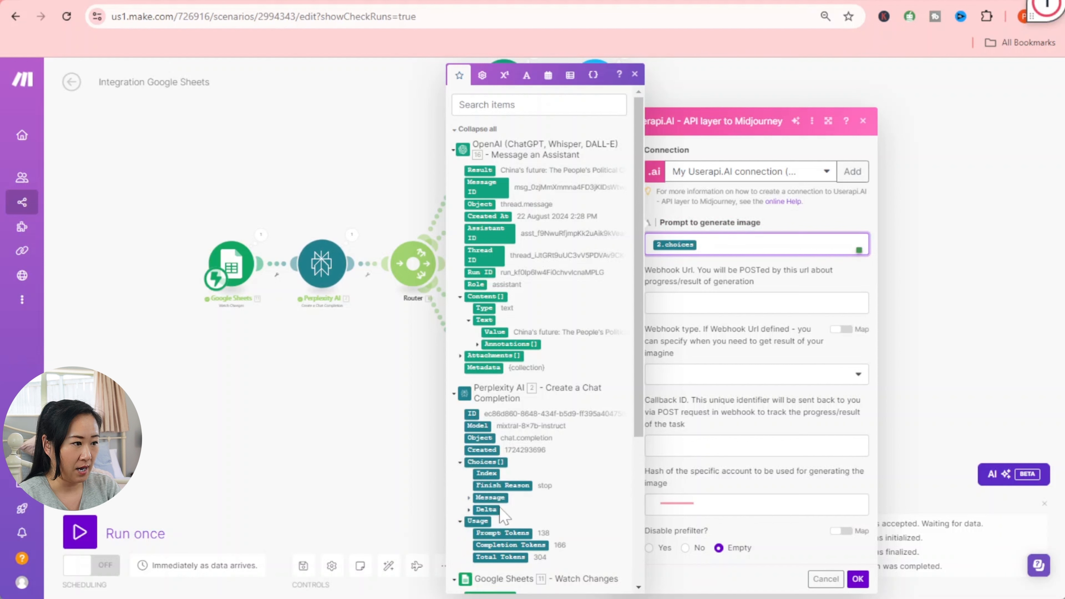
click(468, 498)
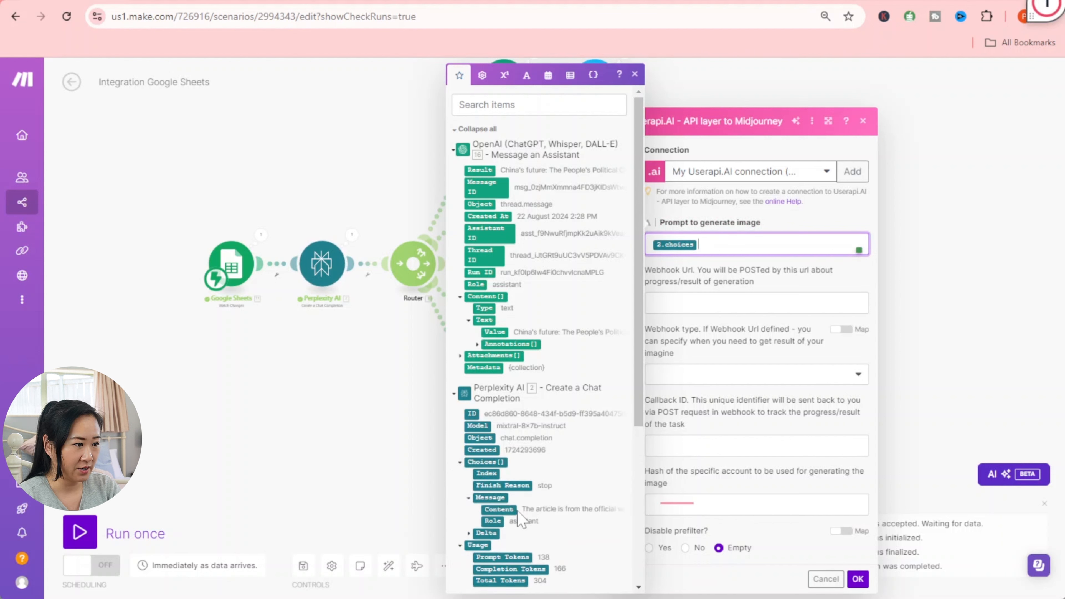
click(501, 509)
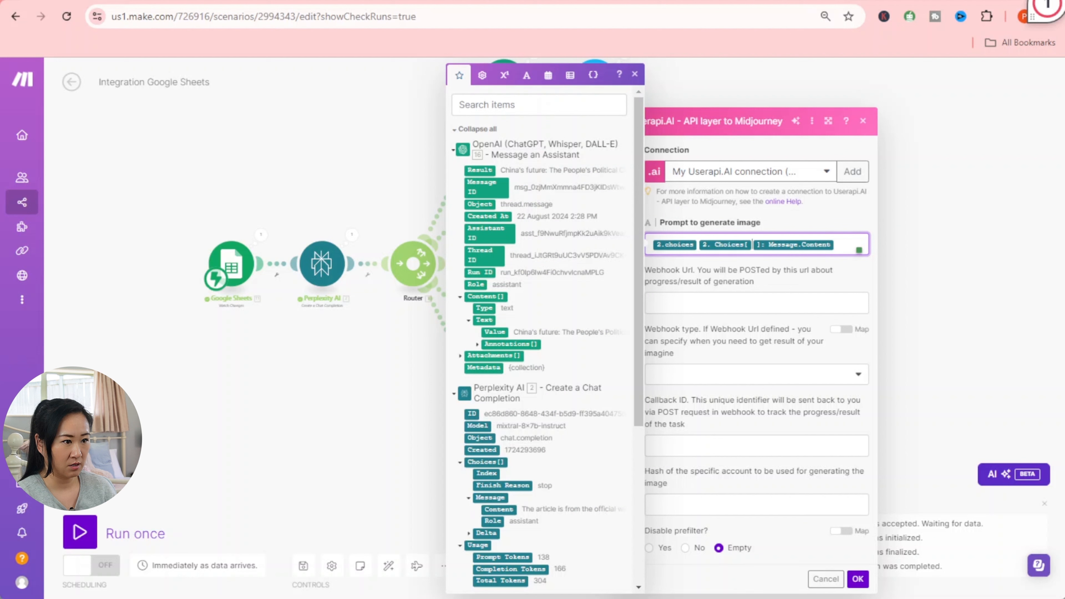
key(BackSpace)
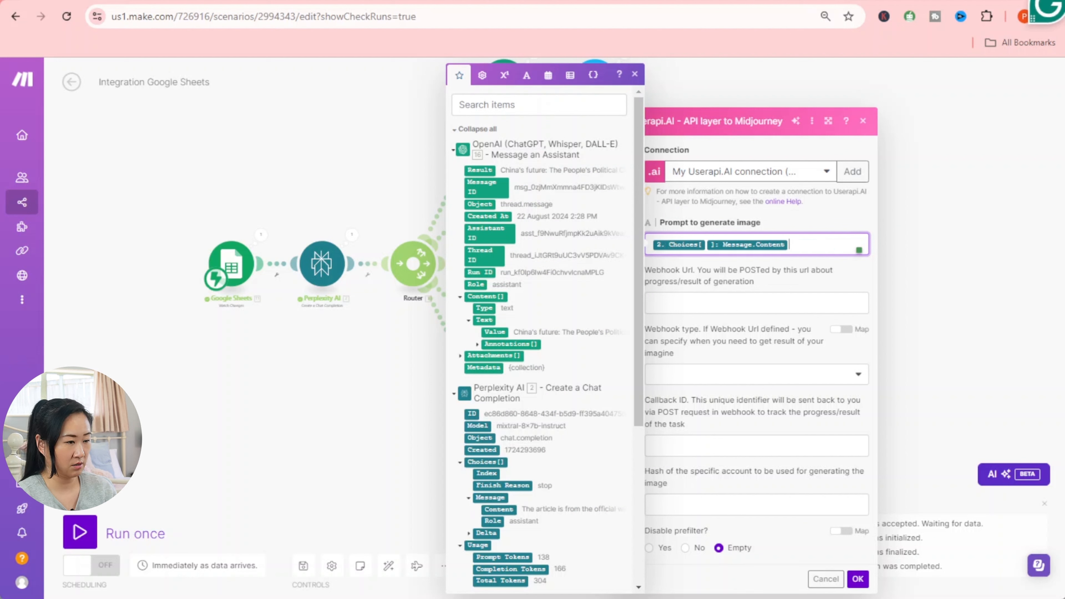
click(782, 306)
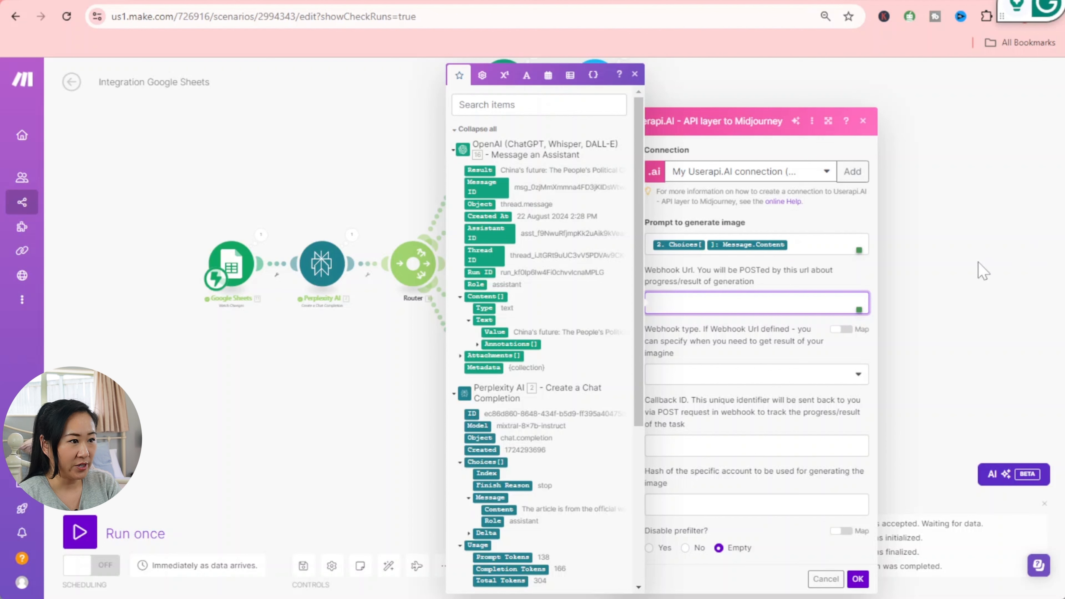
click(951, 317)
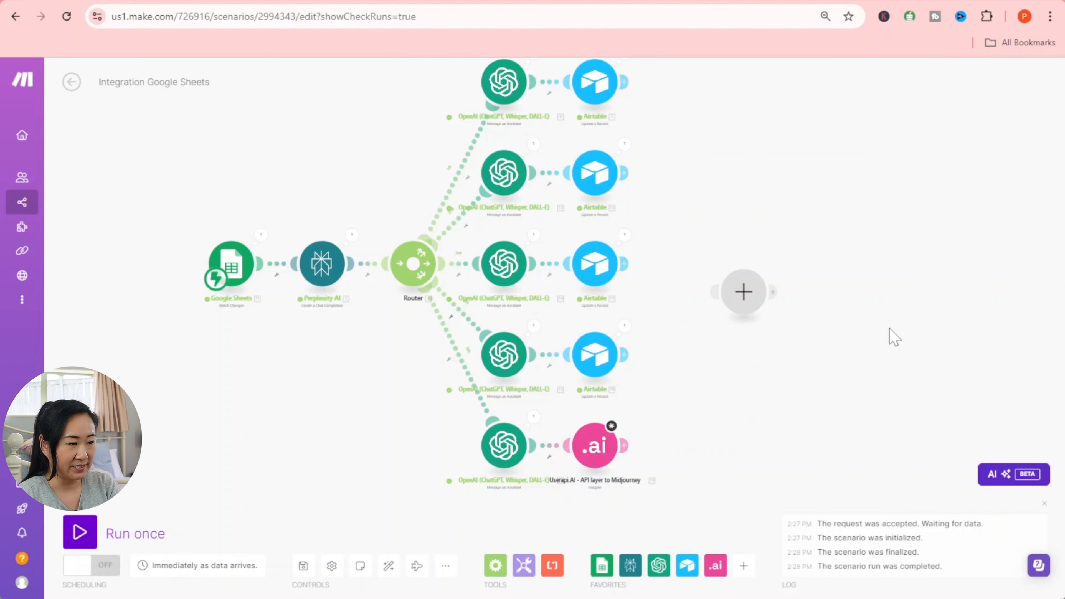
- Delete the empty placeholder module and save the scenario despite the warning
right_click(757, 301)
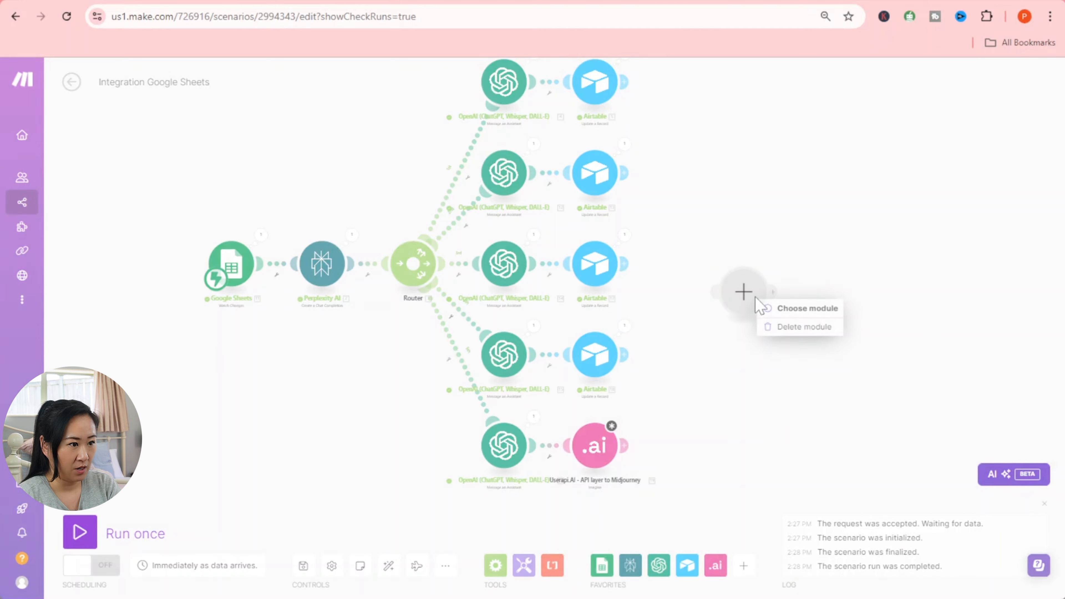
click(791, 328)
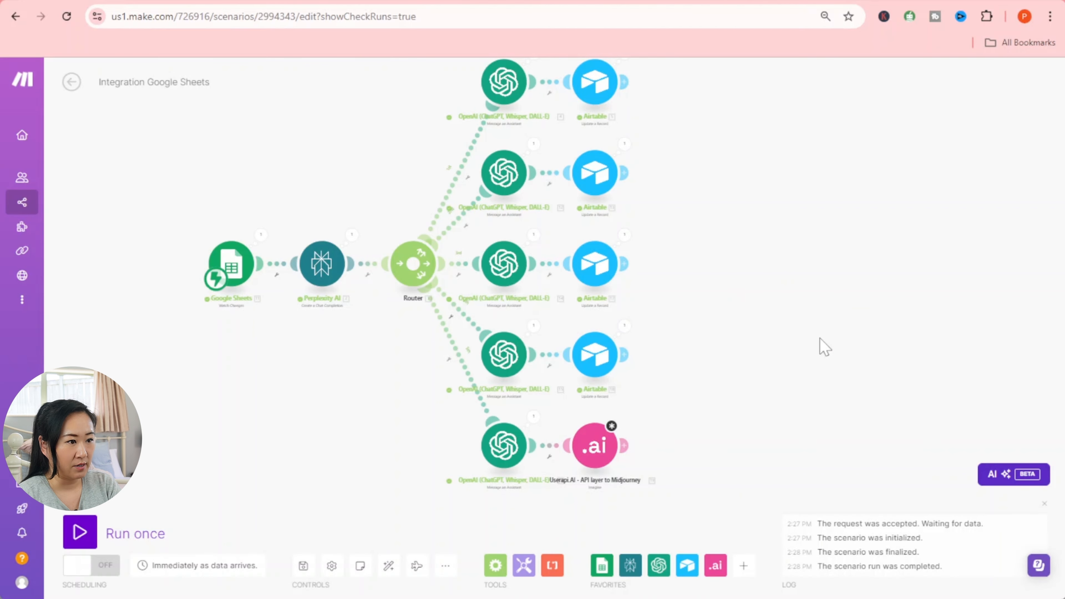
click(303, 566)
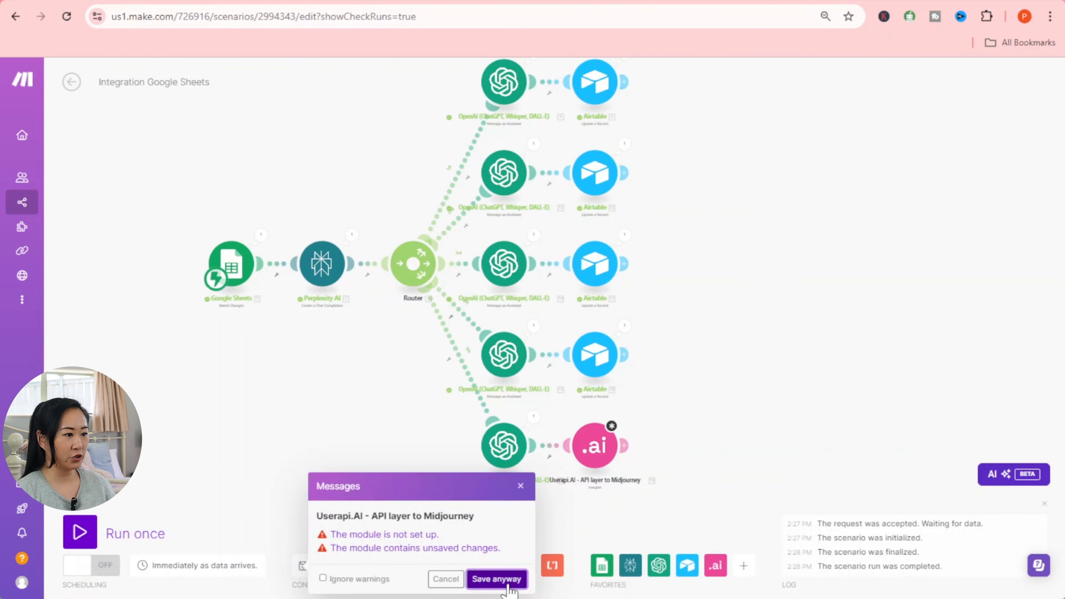
click(496, 579)
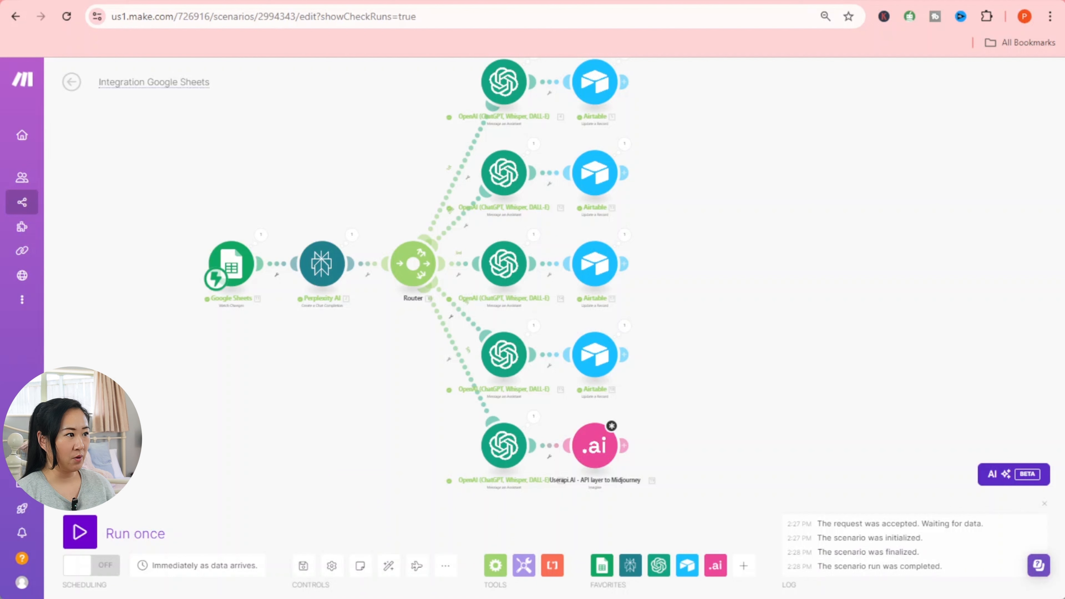
- Rename the scenario 'Social Media Bot - Part II', save it, and return to All scenarios
click(197, 83)
text(S)
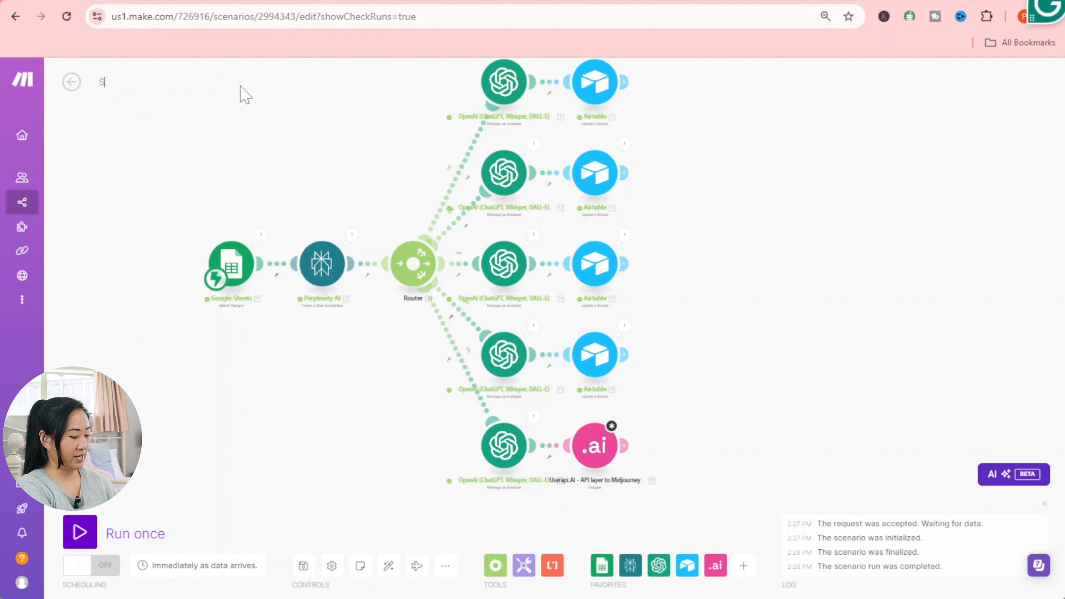
text(ocial Med)
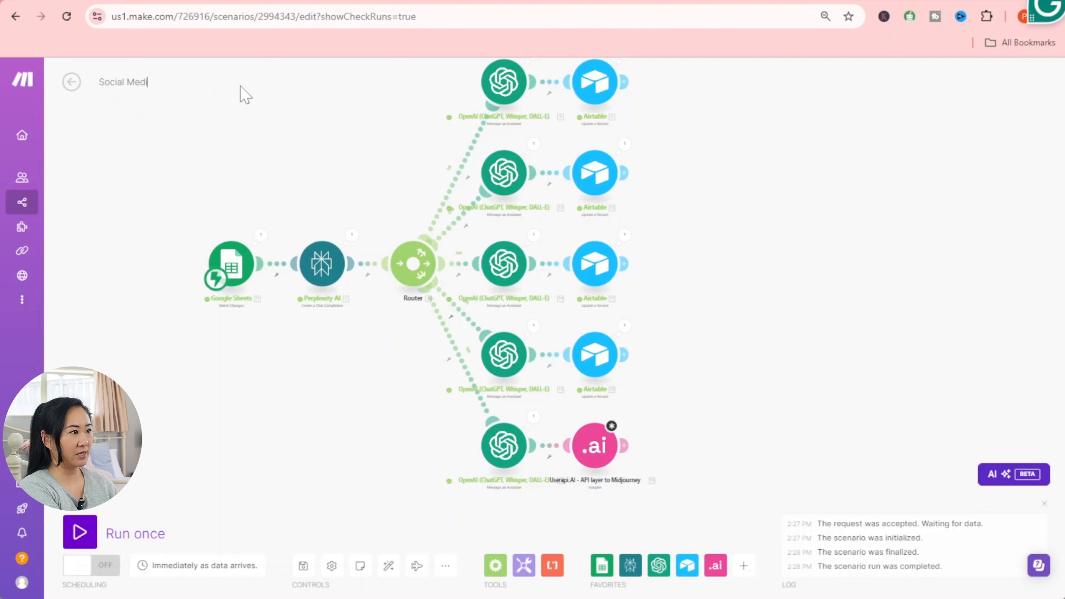
text(ia Bot)
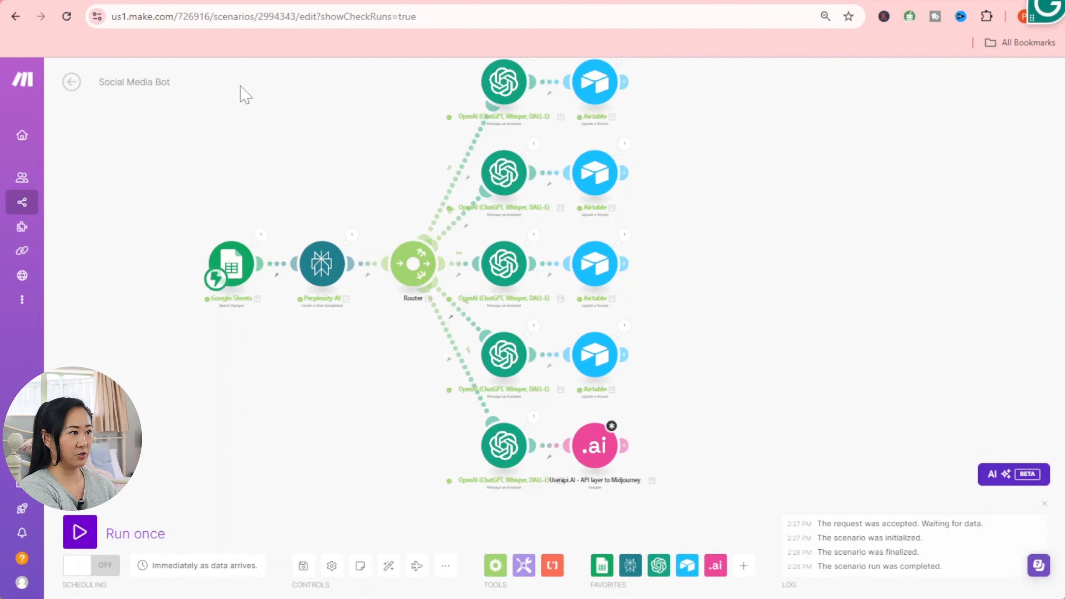
text( - P)
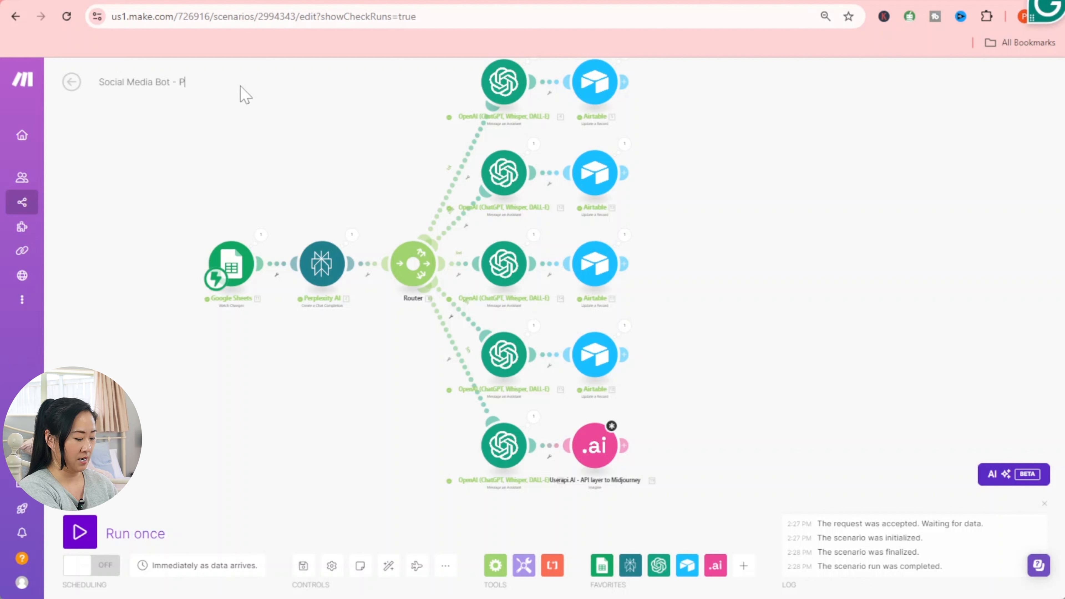
text(art II)
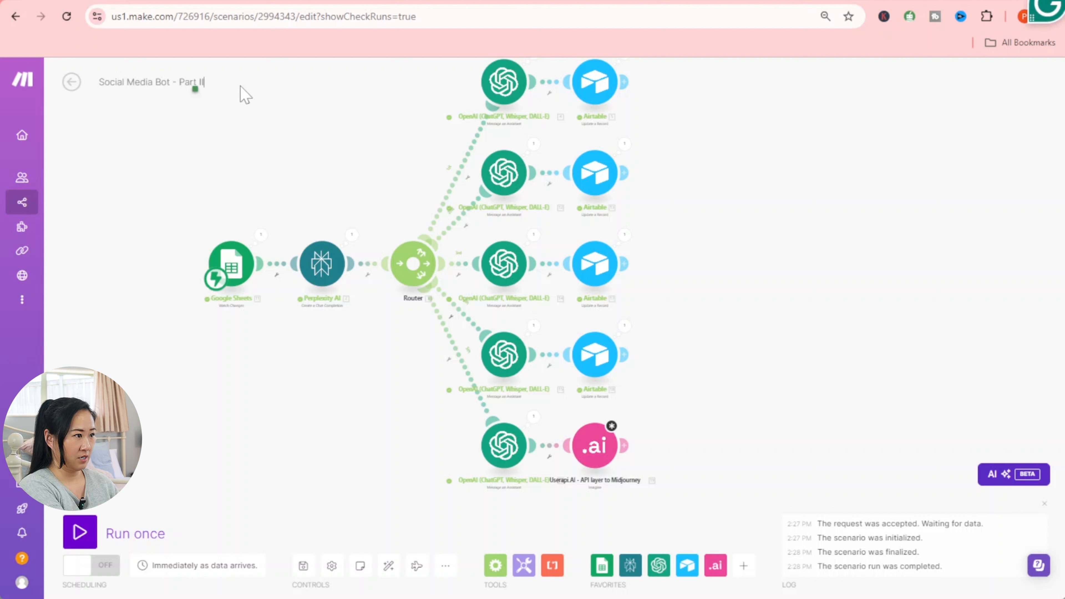
click(303, 565)
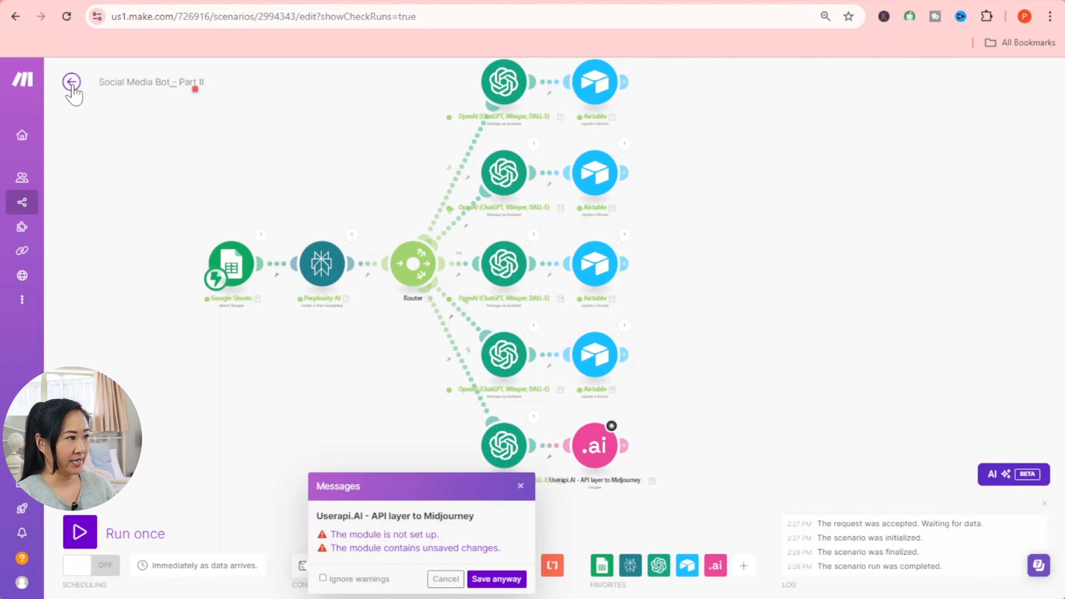
click(497, 579)
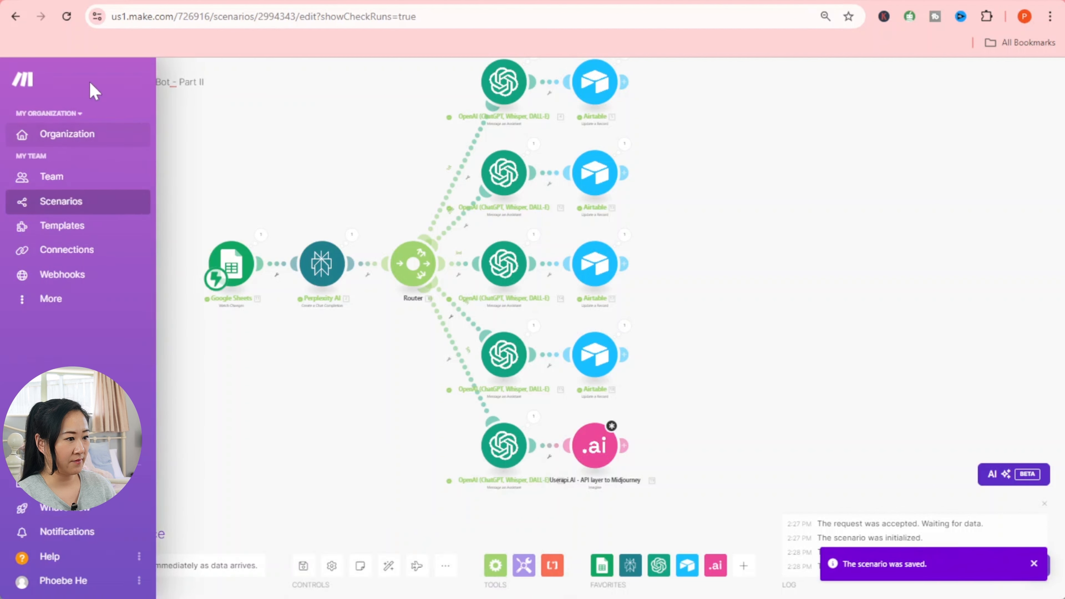
click(71, 82)
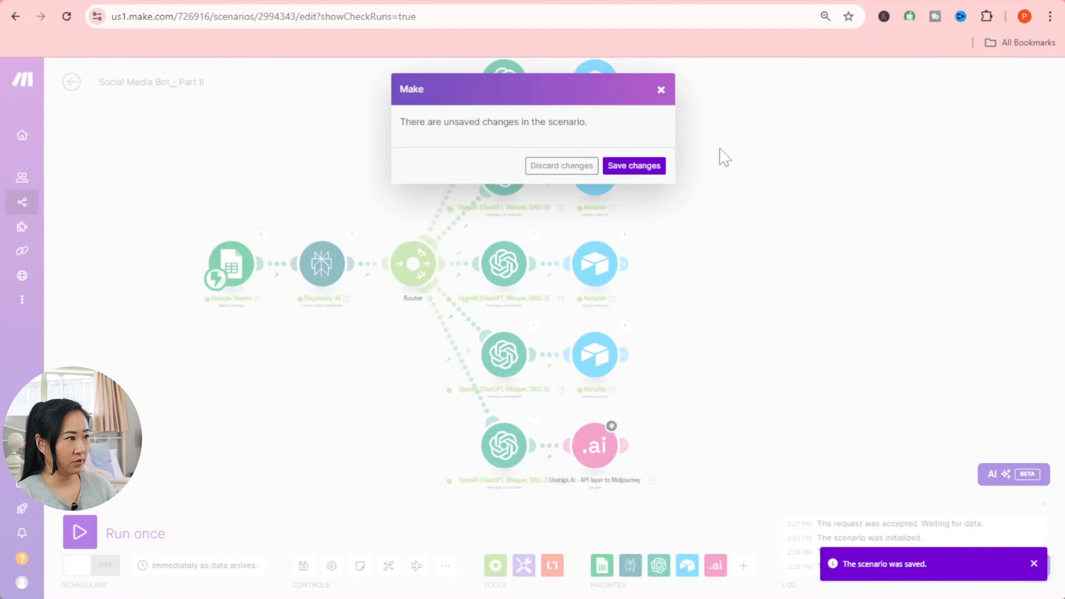
click(631, 166)
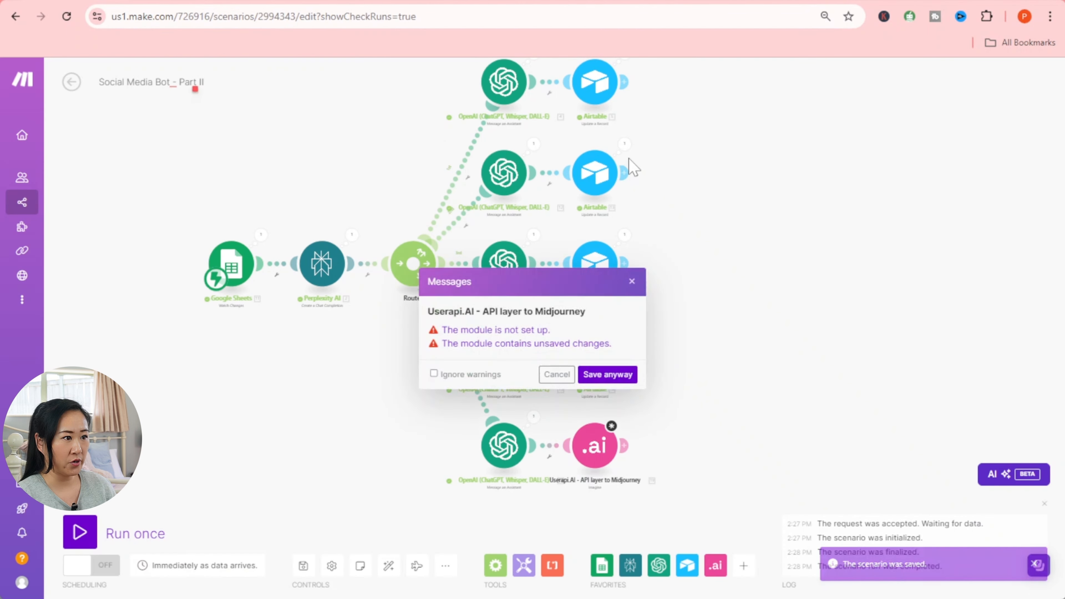
click(609, 374)
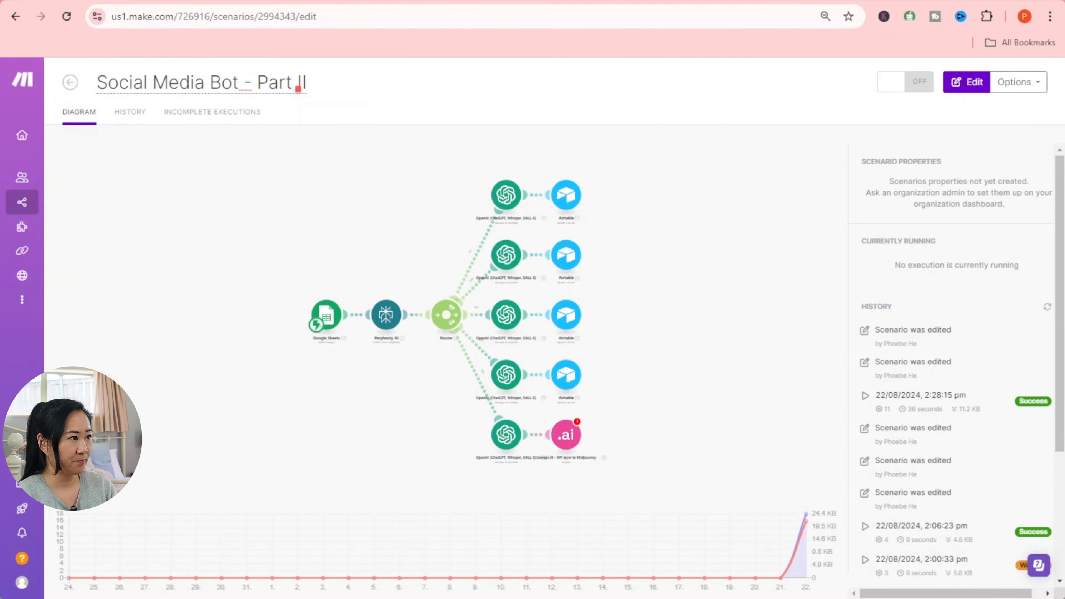
click(70, 83)
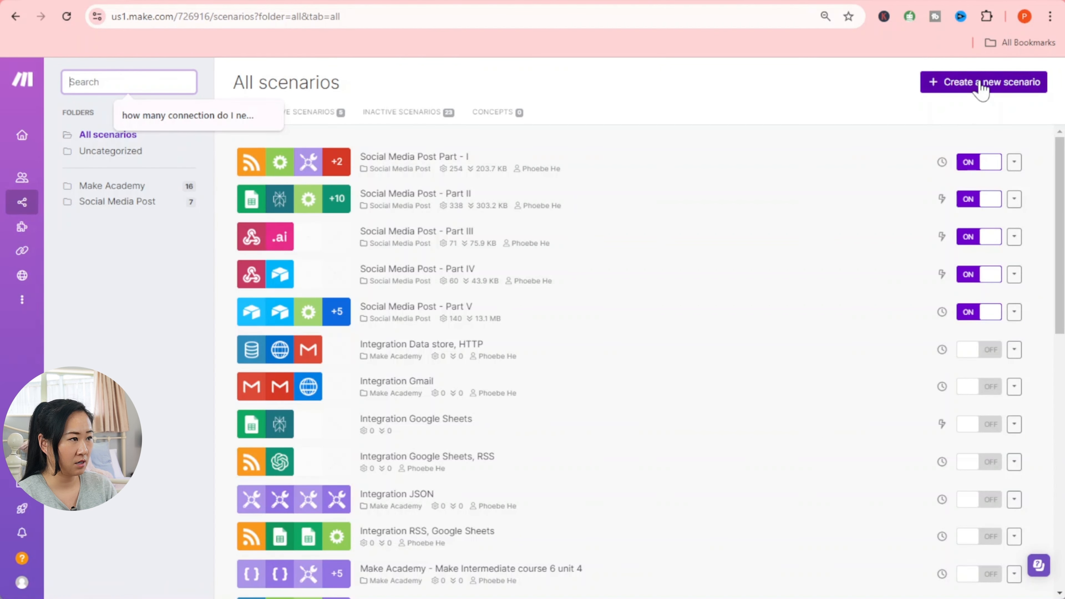
- Create a new blank scenario
click(981, 87)
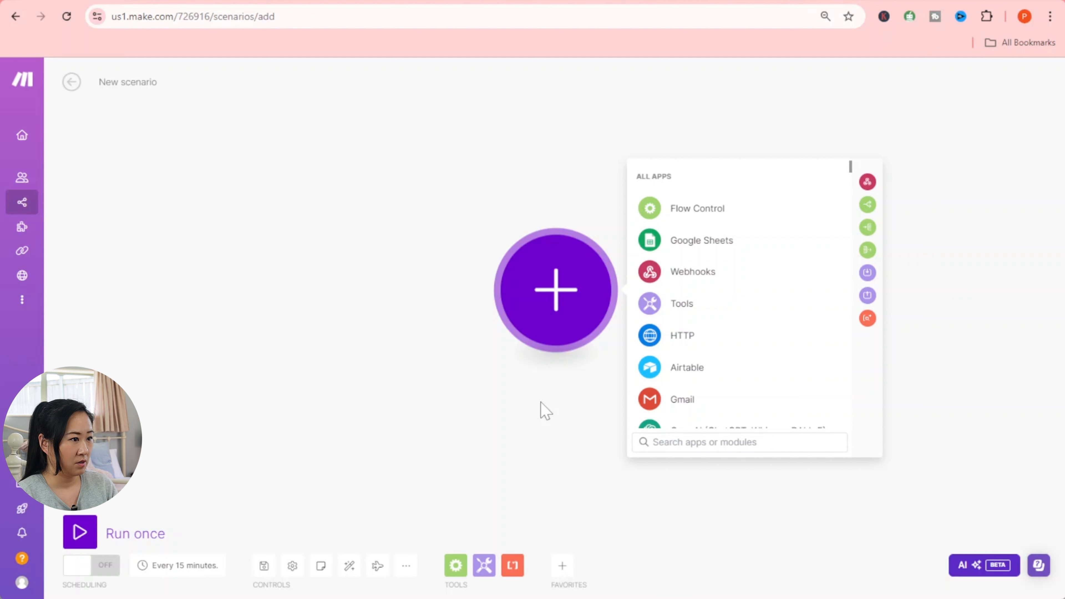
- Add a Webhooks Custom webhook trigger named 'Grab Midjourney Images' and save it
click(691, 273)
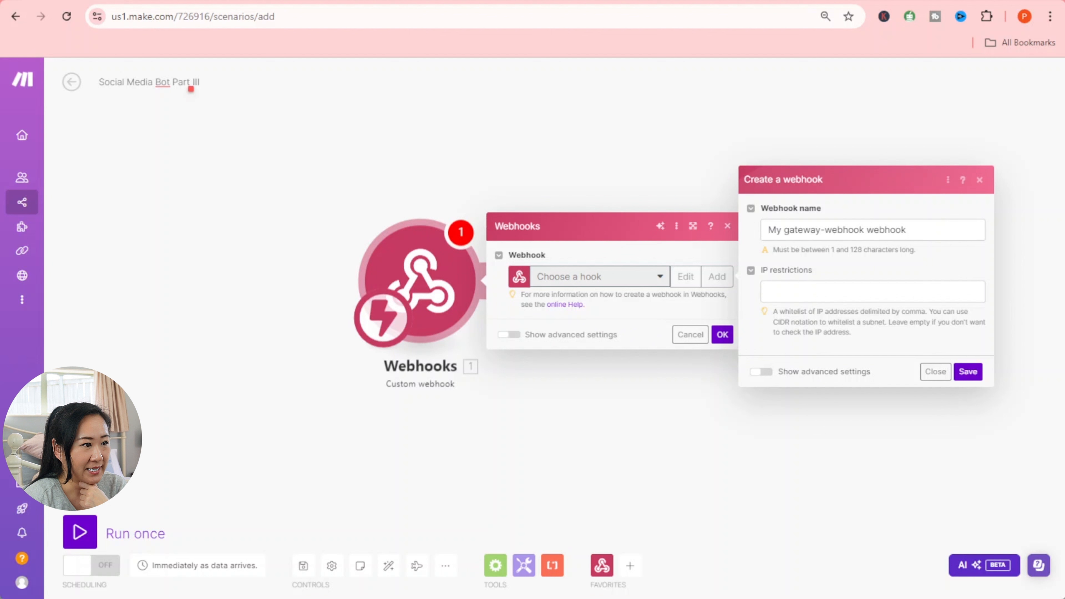
drag(910, 230, 727, 230)
text(Gra)
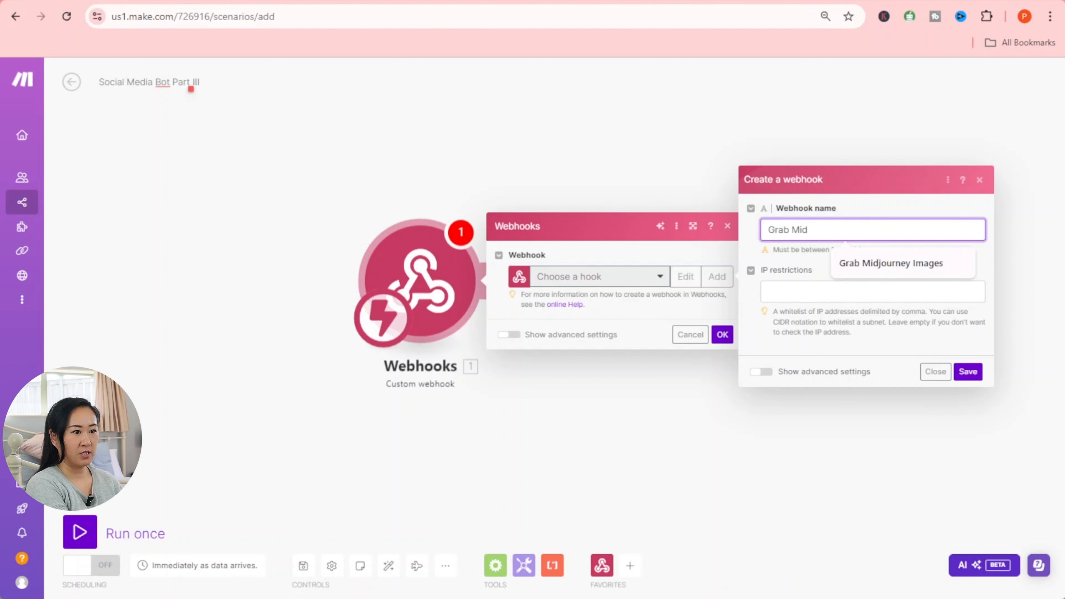
text(b Mid)
click(901, 264)
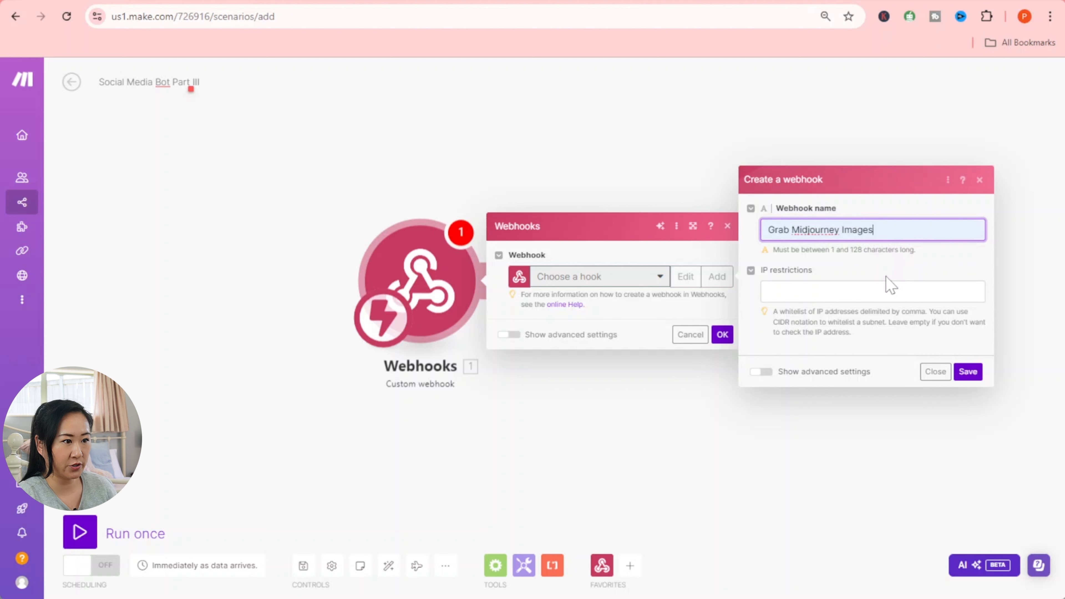
click(969, 373)
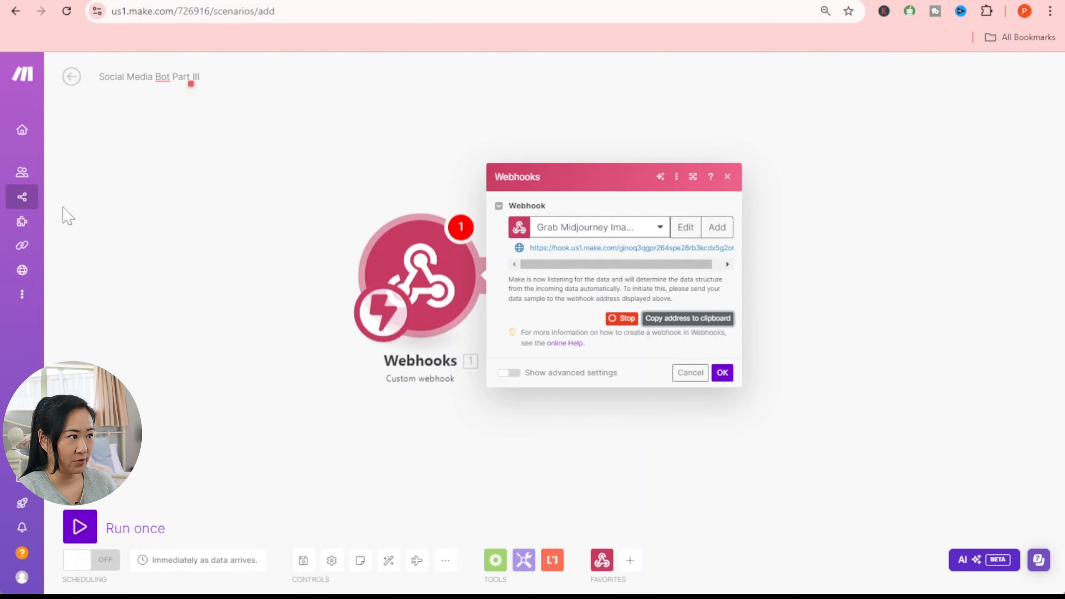
- Open the Scenarios list from the sidebar in a new browser tab
mouse_move(34, 207)
right_click(77, 199)
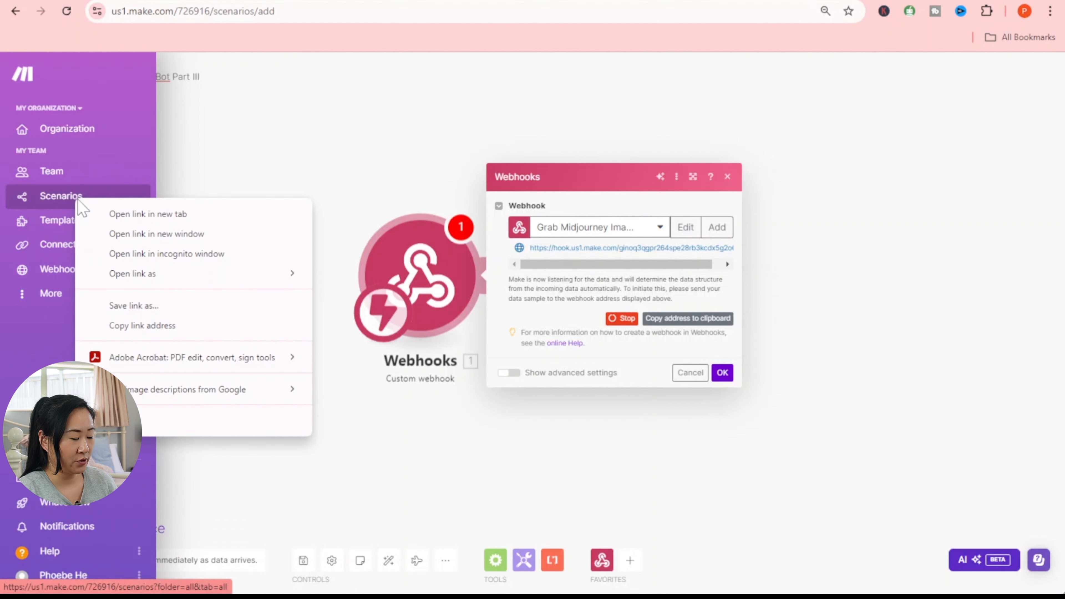
click(152, 216)
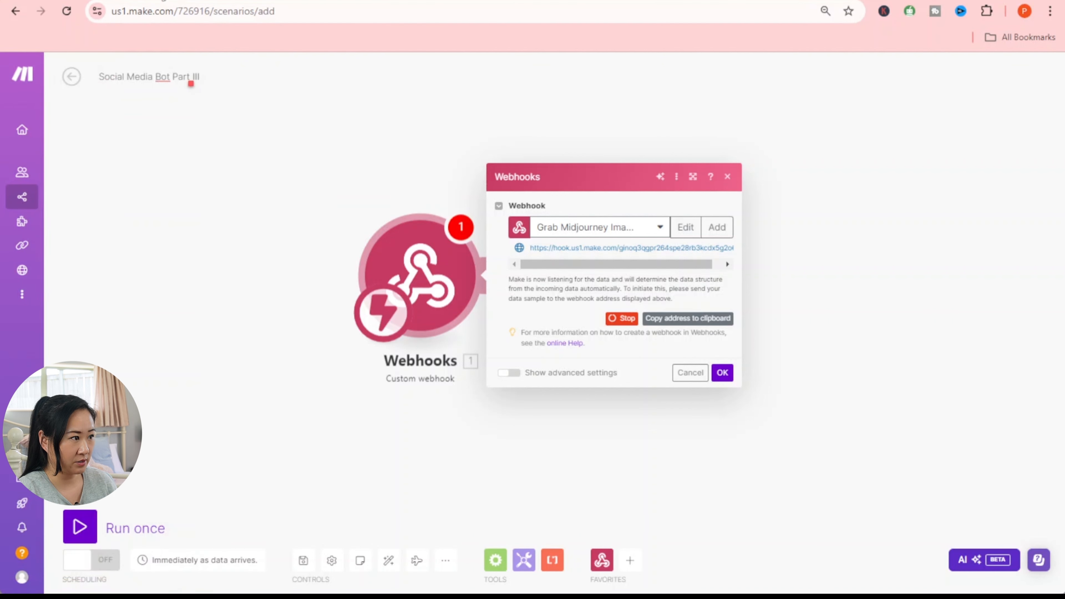
click(167, 1)
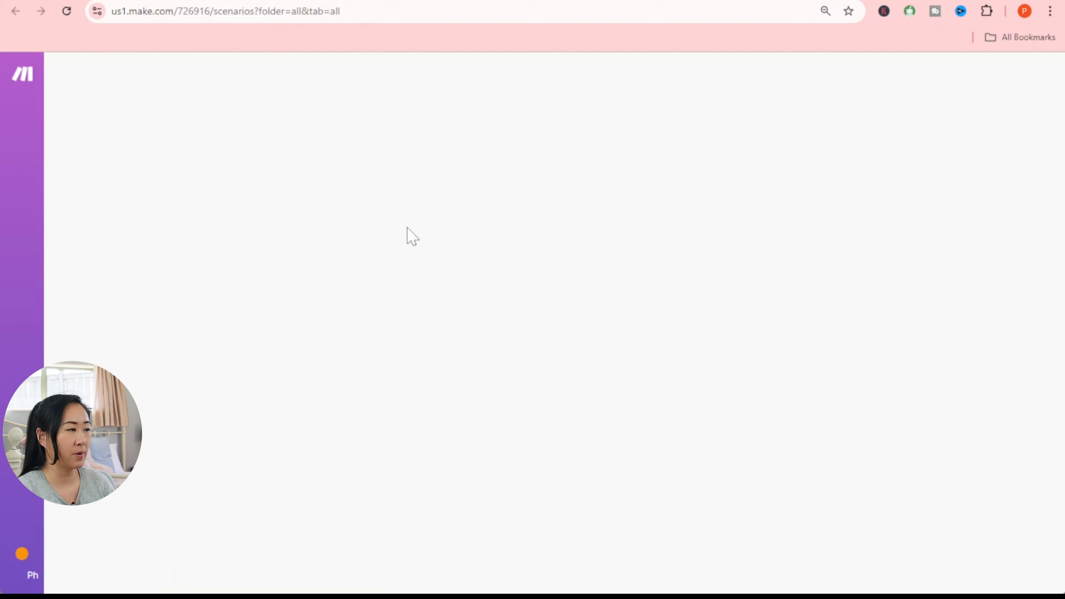
- In Part II's Userapi.AI module, map the Perplexity message content and paste the new webhook URL
scroll(378, 448, down, 8)
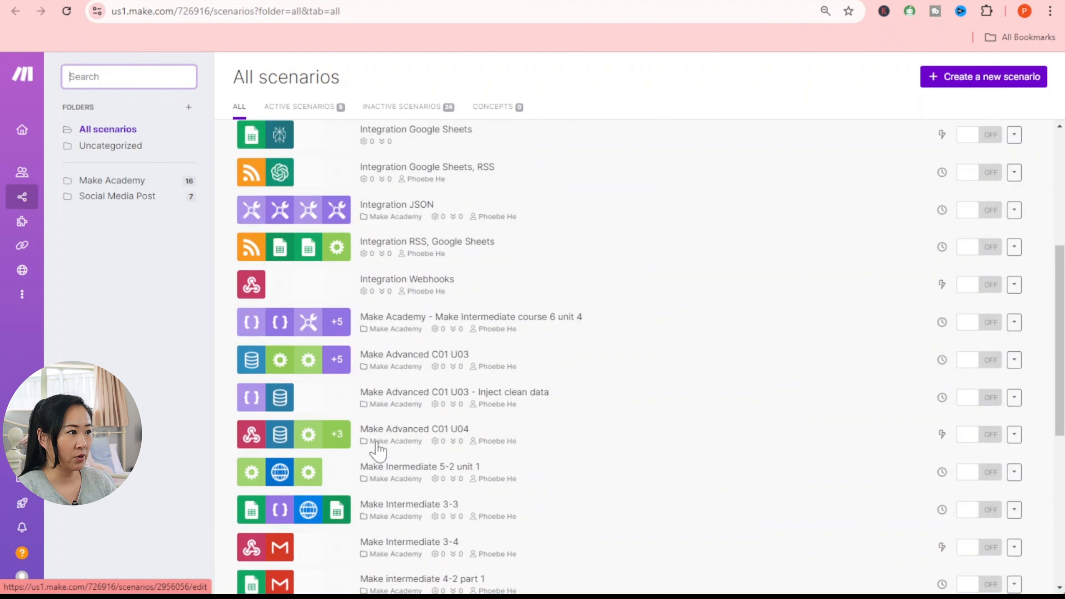
scroll(377, 449, down, 9)
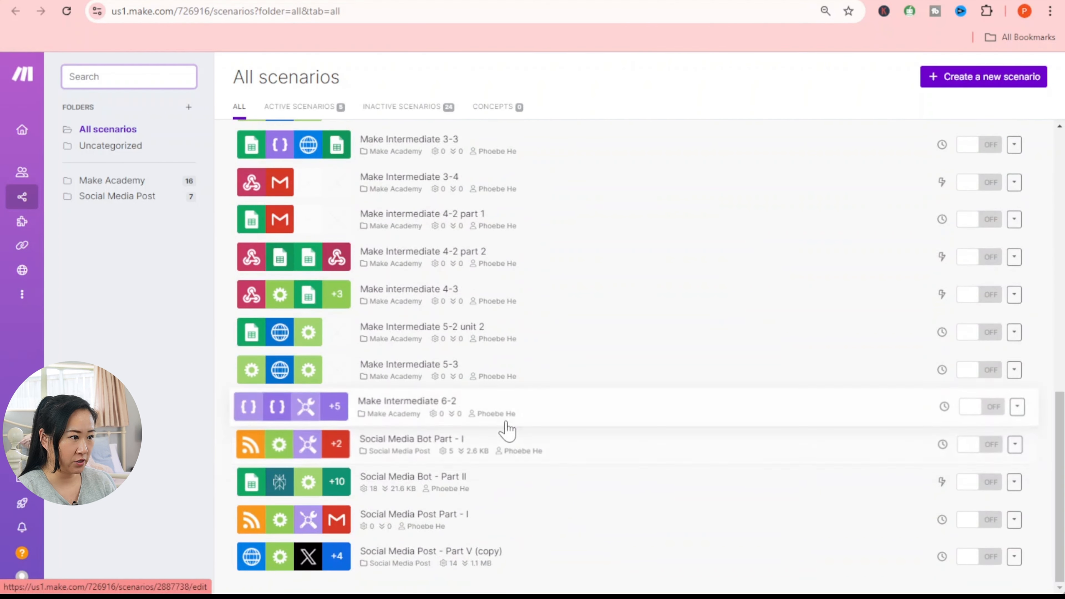
click(448, 482)
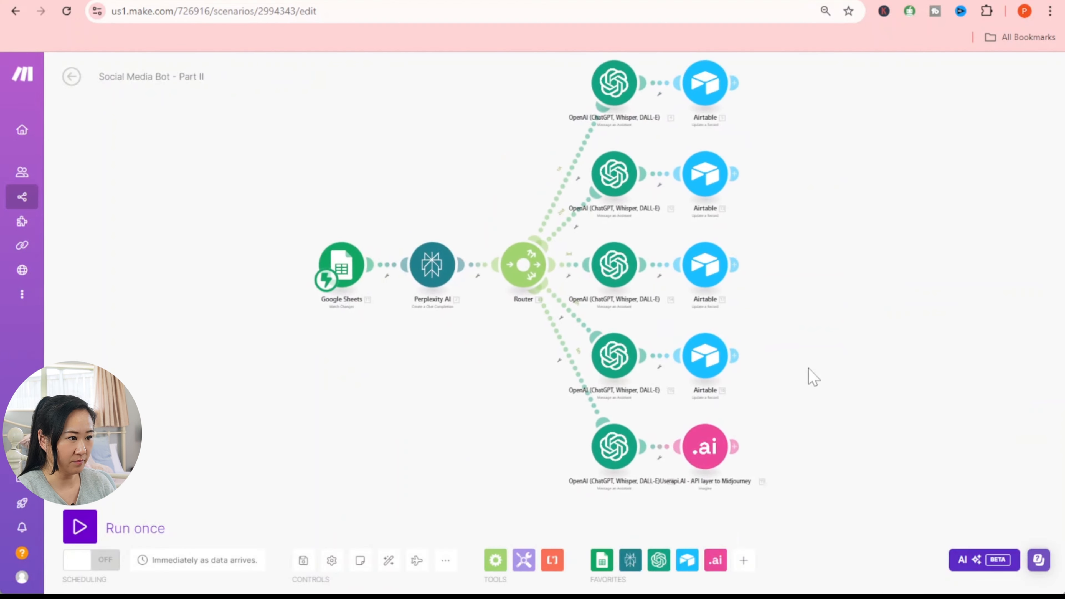
click(623, 396)
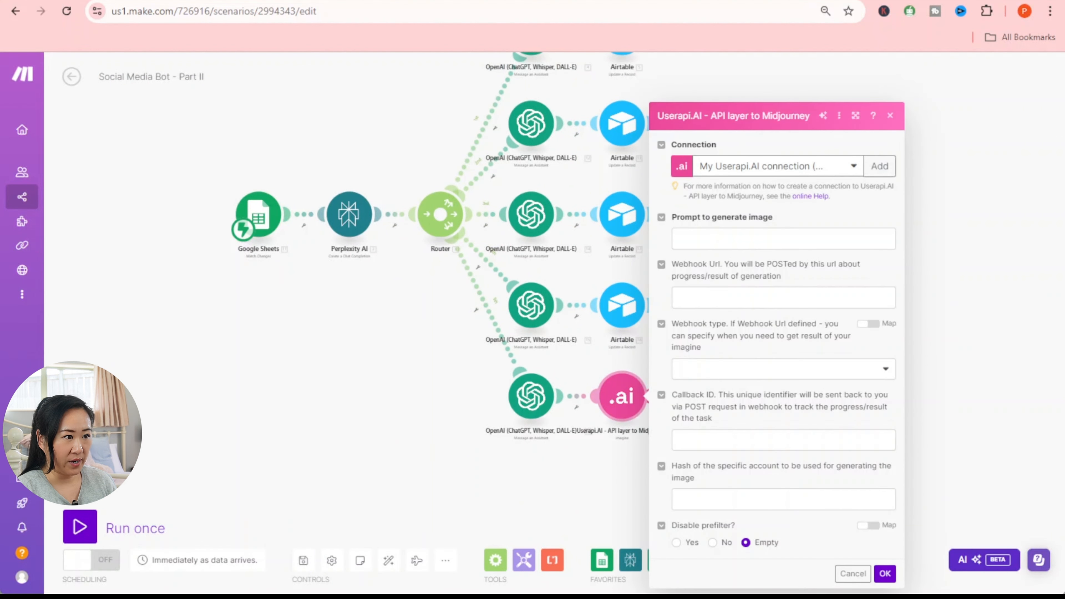
click(783, 239)
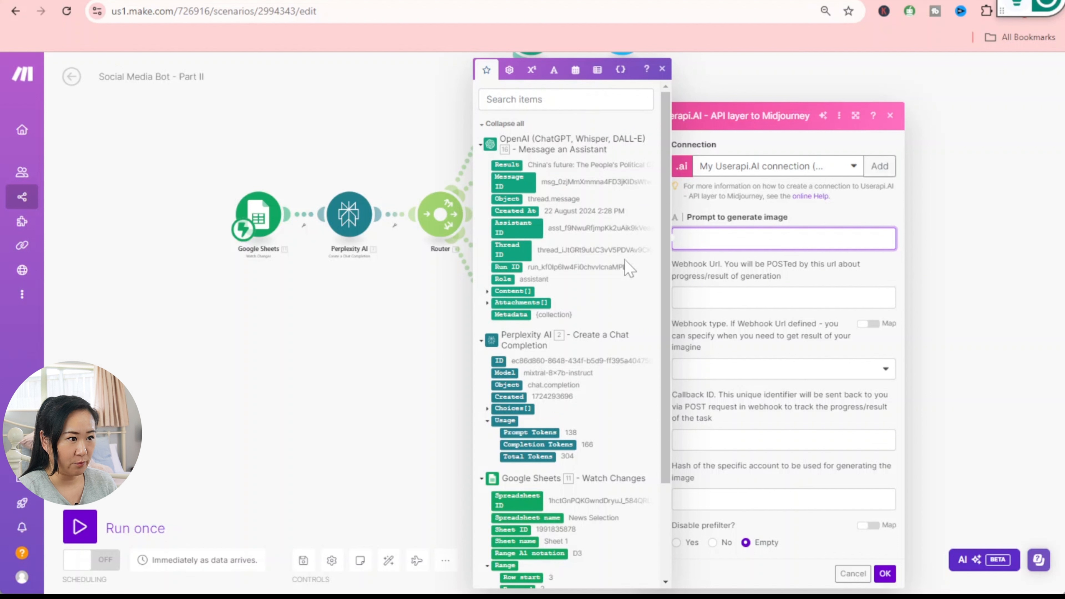
click(486, 409)
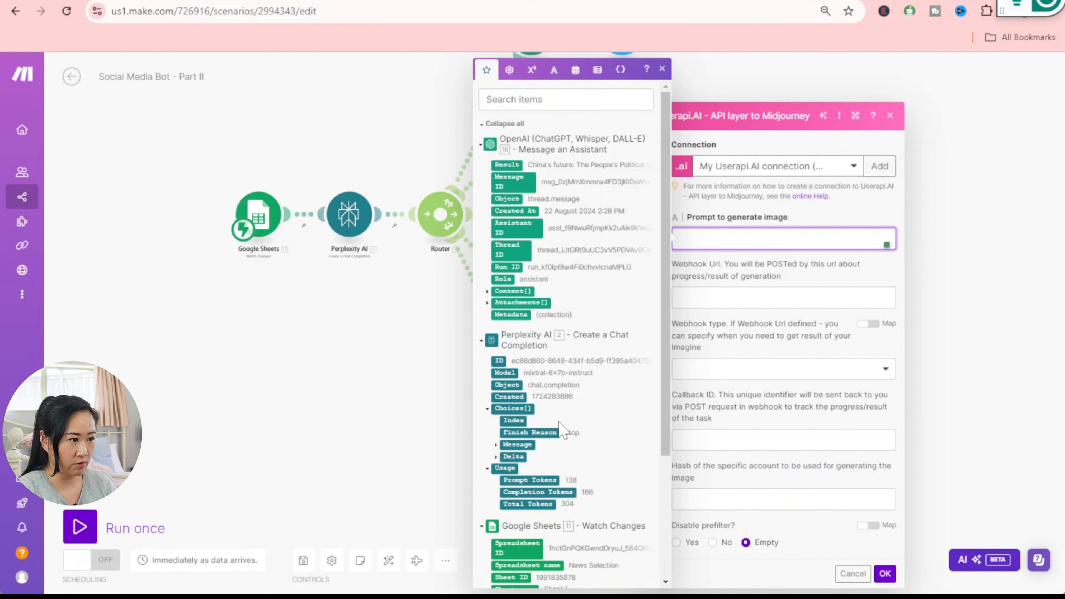
click(496, 445)
click(524, 469)
click(783, 297)
key(ctrl+v)
click(662, 69)
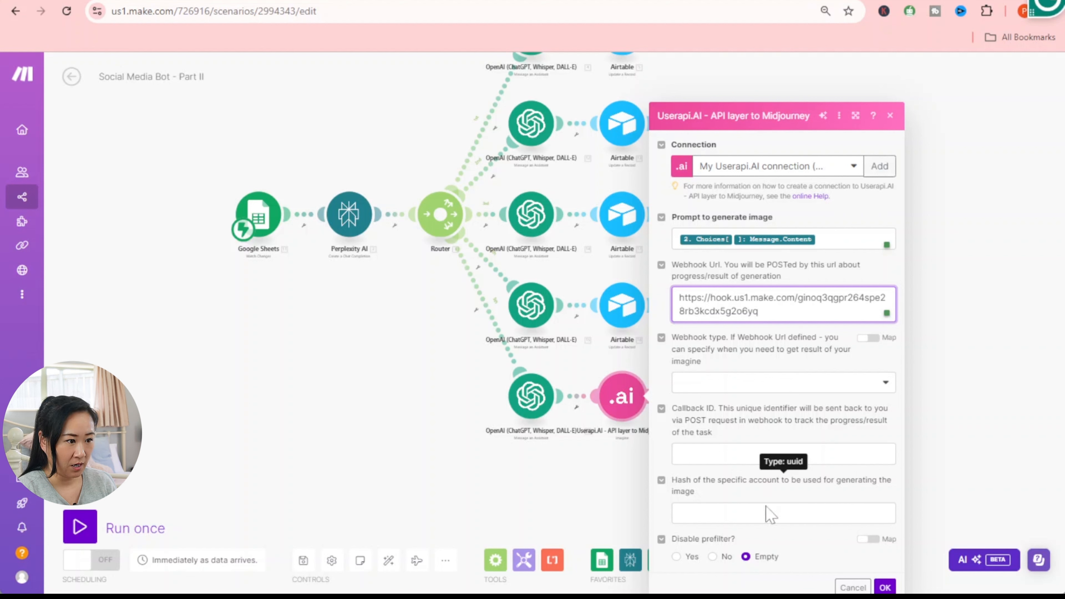
- Set the webhook type to 'POST data once when generation is complete' and confirm
click(884, 383)
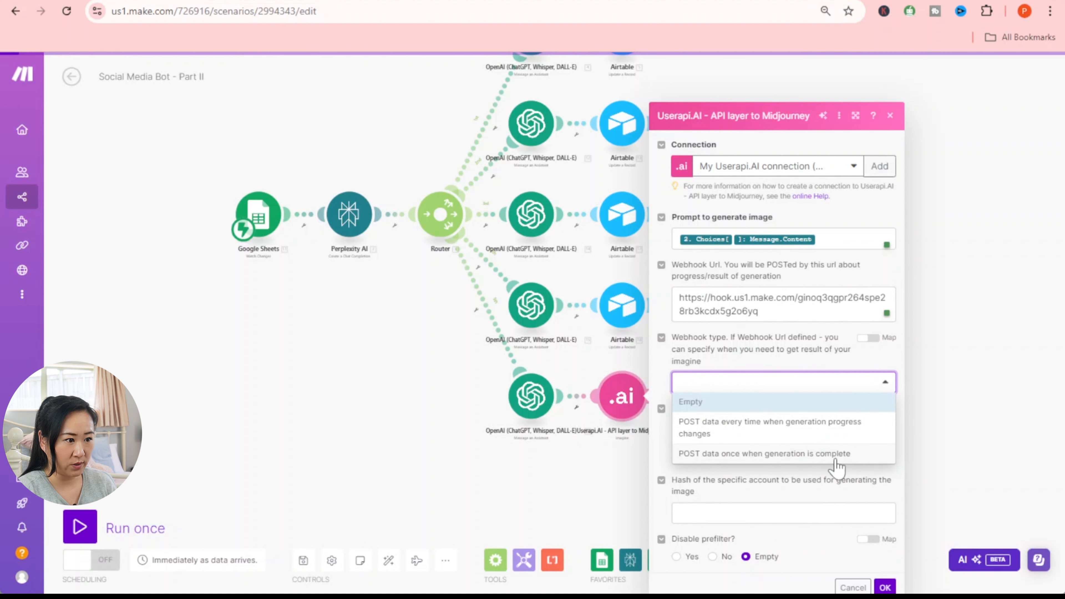
click(835, 458)
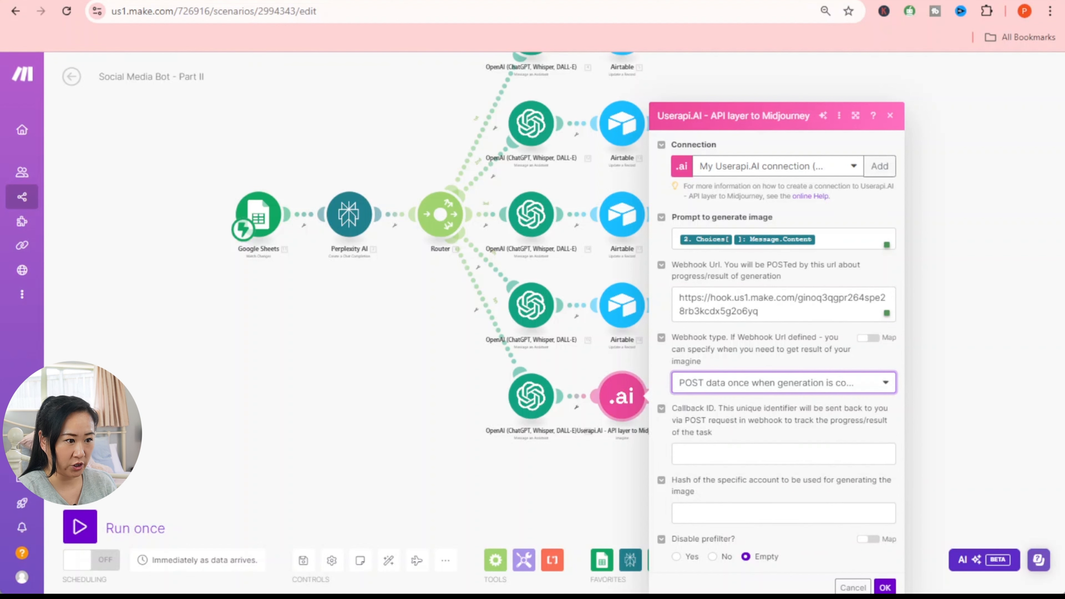
click(884, 588)
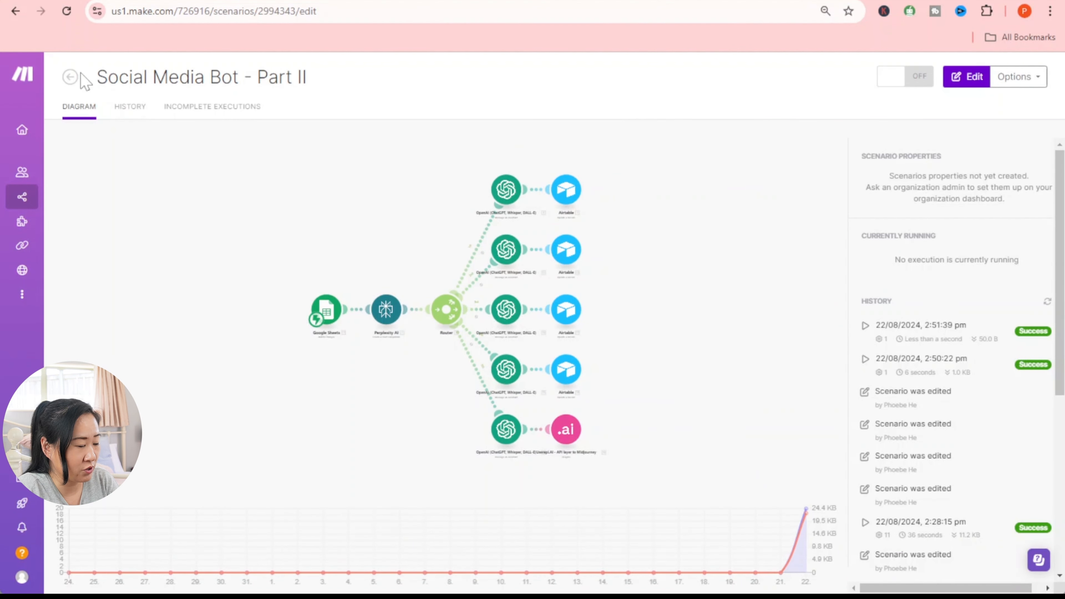
- Start a Run once of the Part III webhook scenario, then try running only the Userapi.AI module
click(70, 76)
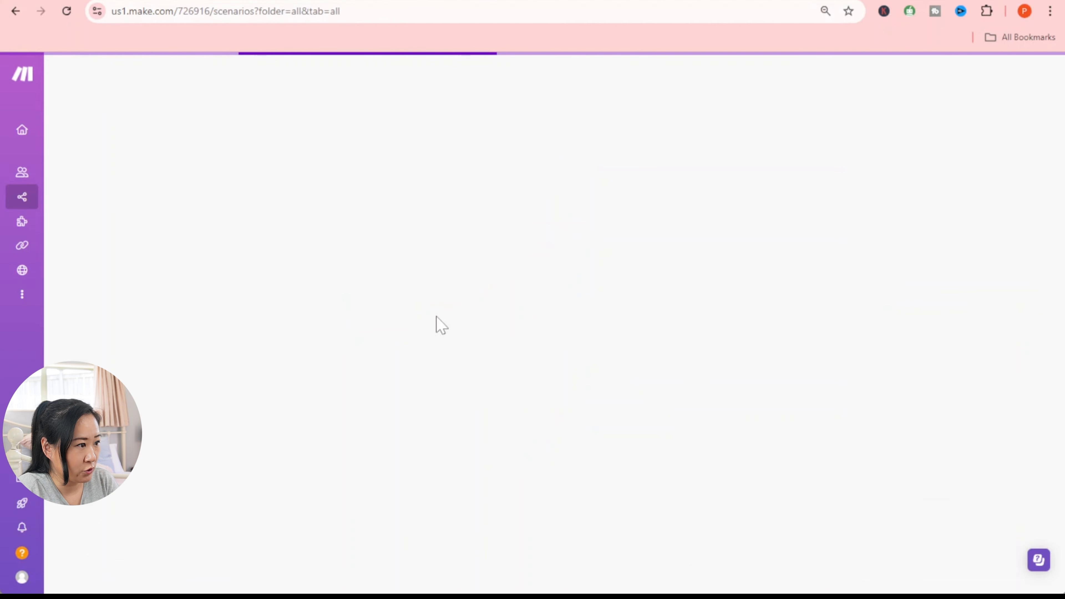
scroll(348, 428, down, 10)
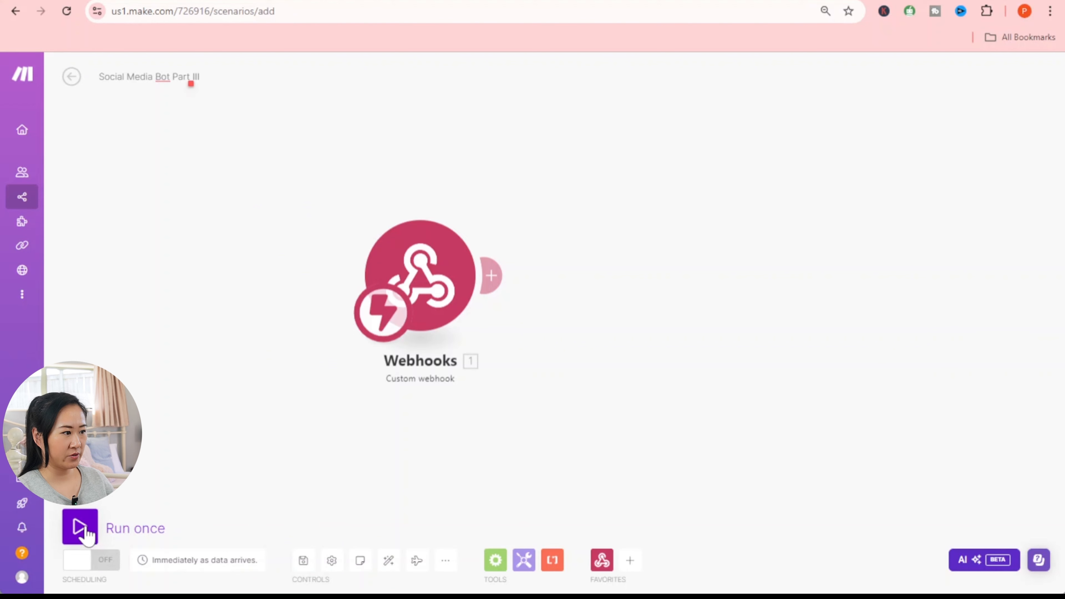
click(86, 531)
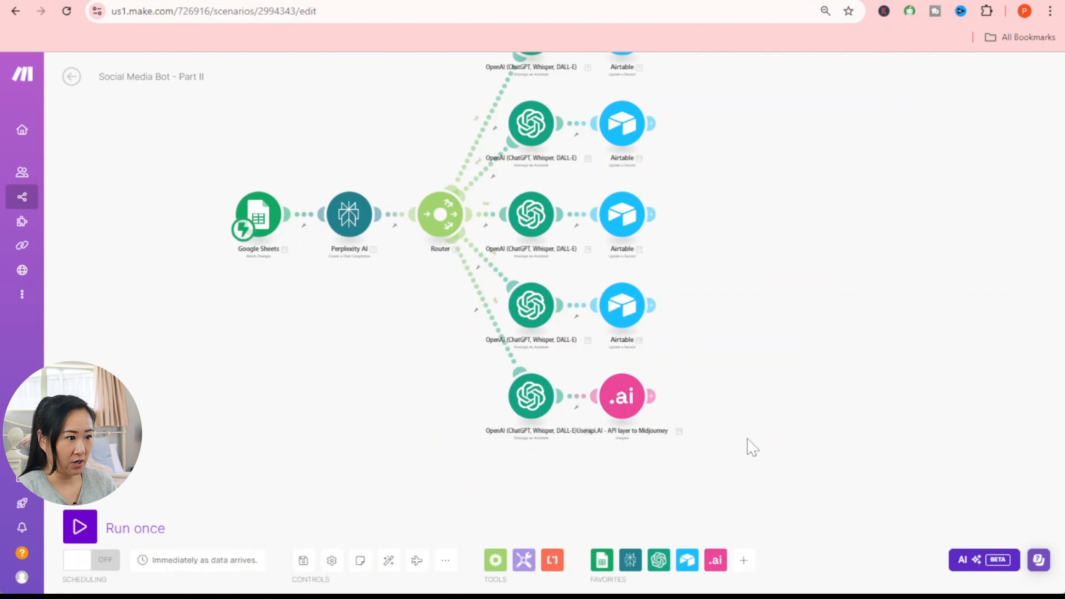
right_click(629, 404)
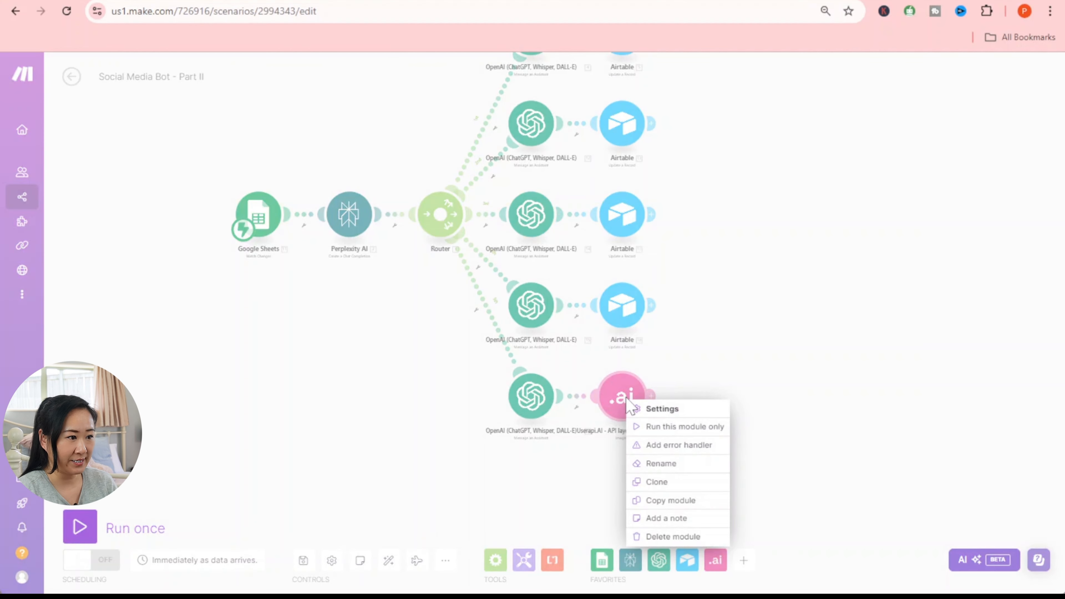
click(650, 428)
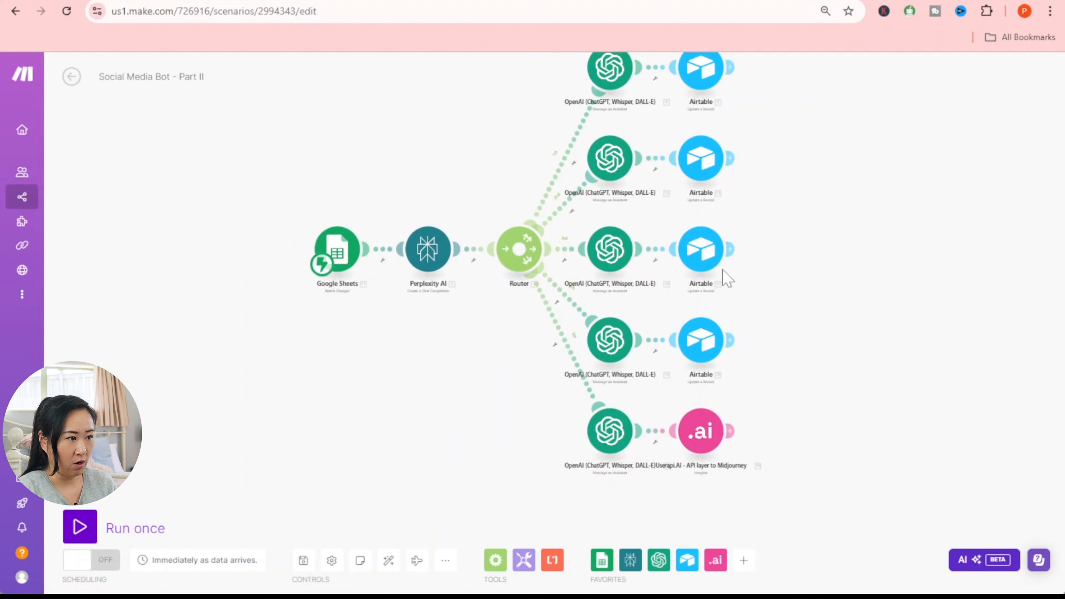
- Disable the router's top four routes, each ending in an Airtable module
click(566, 164)
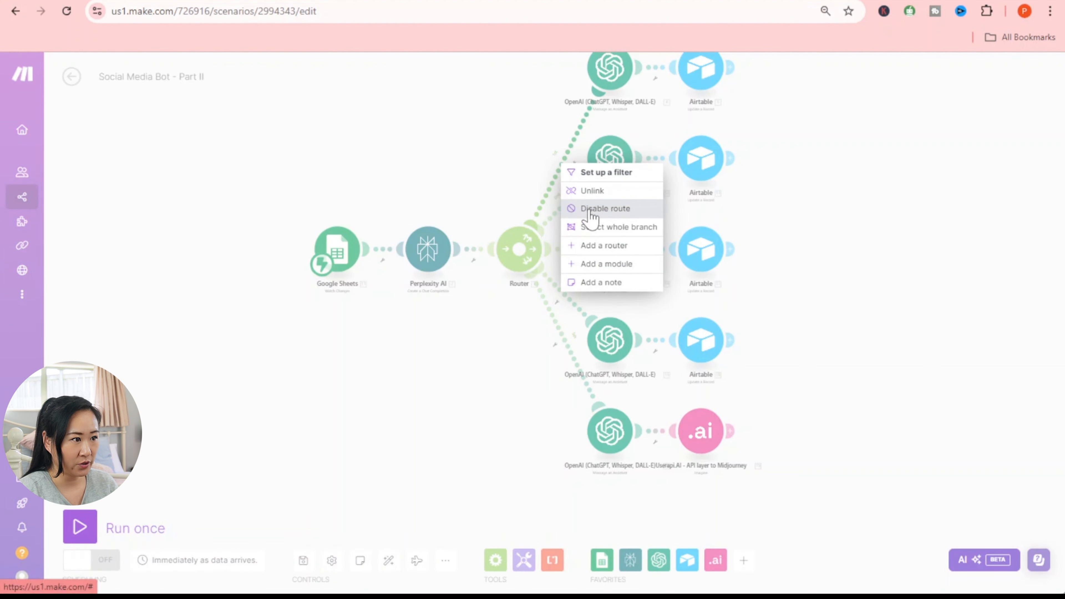
click(592, 210)
click(566, 209)
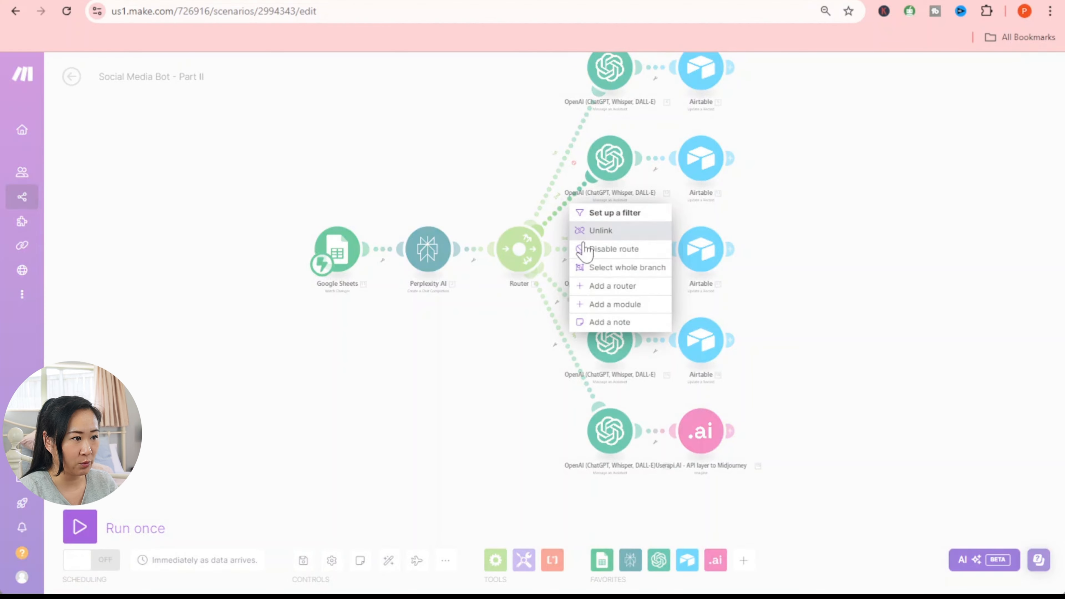
click(585, 249)
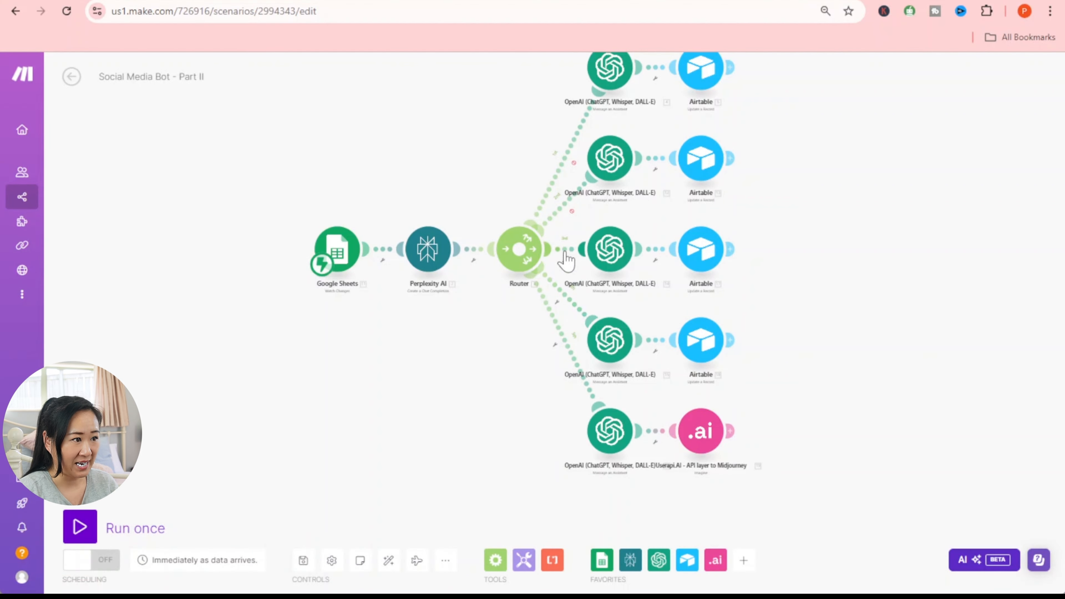
click(566, 253)
click(599, 299)
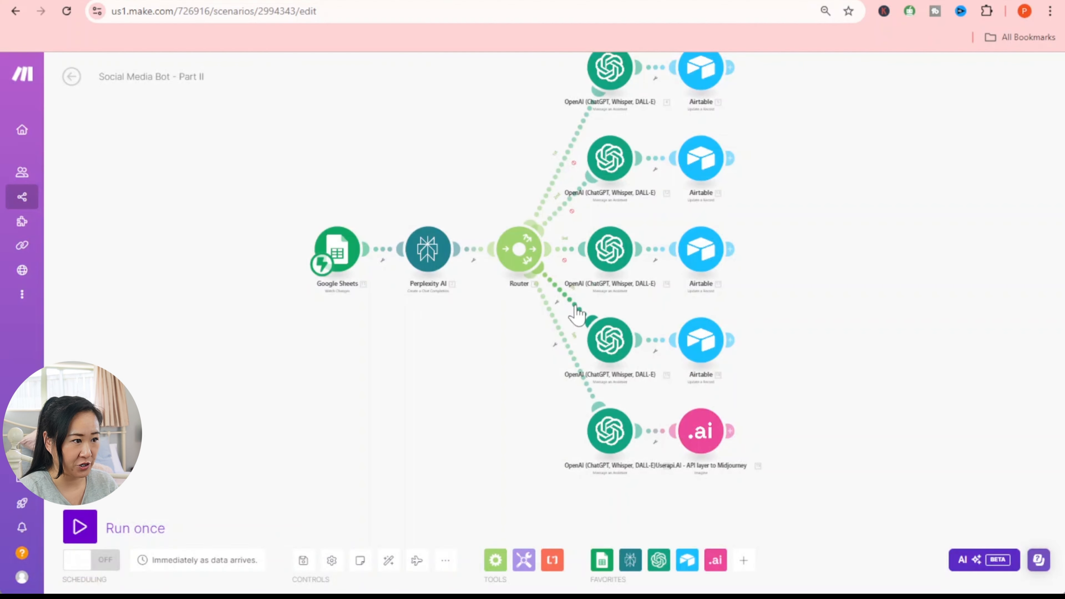
click(576, 314)
click(612, 352)
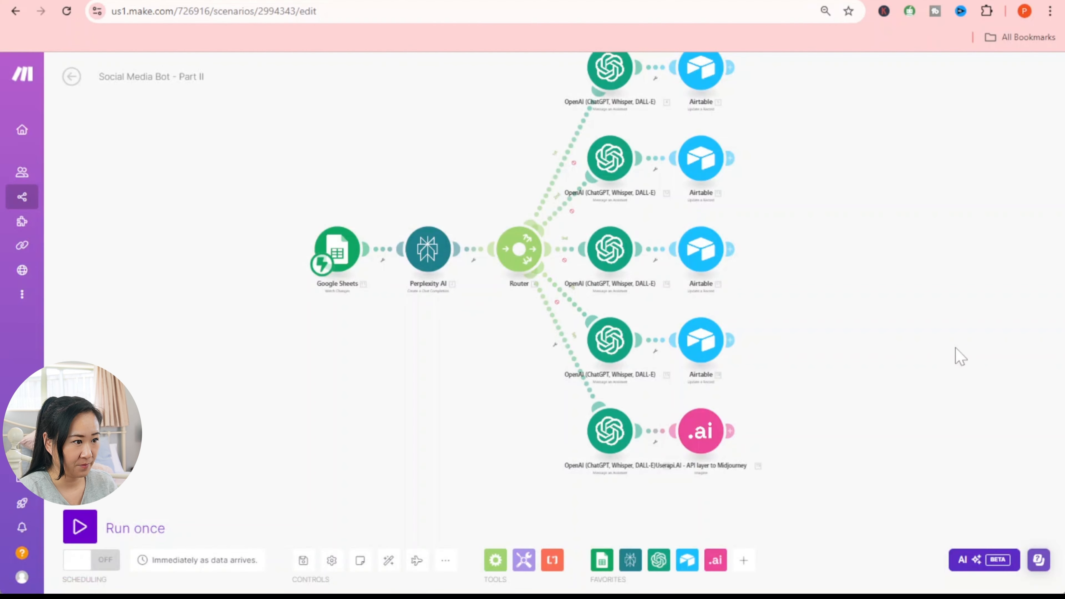
scroll(494, 393, up, 3)
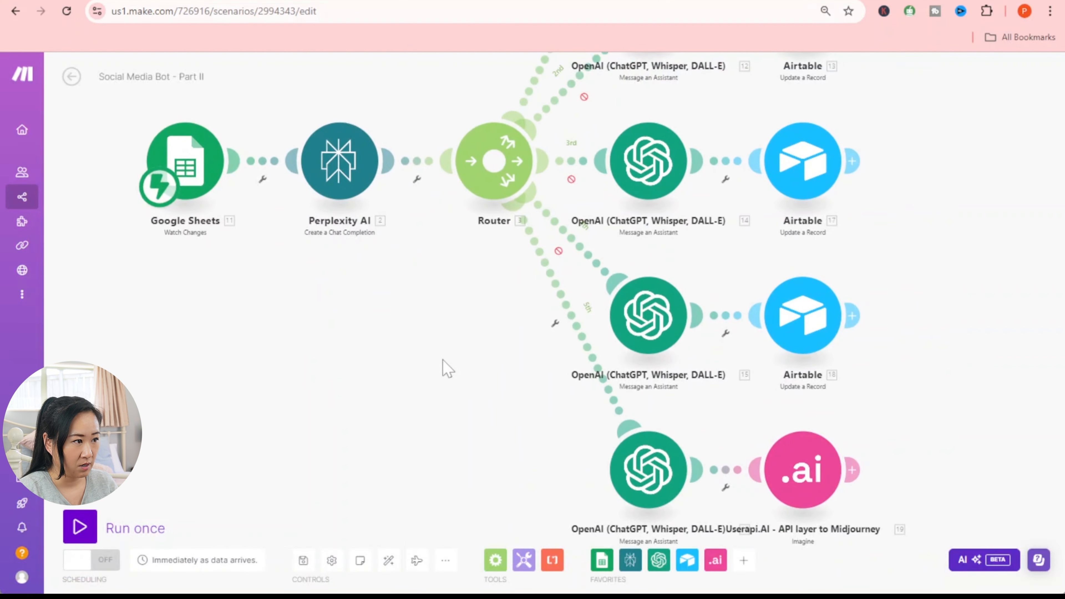
- Test-run the last OpenAI module alone with a sample Choices item, then save and return to the overview
drag(479, 353, 483, 364)
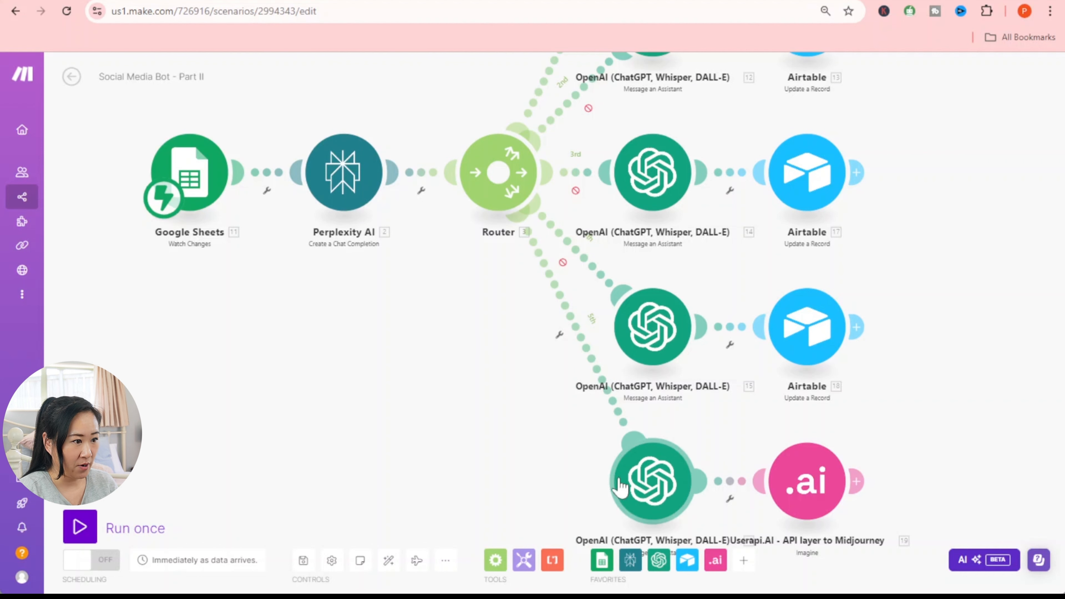
scroll(524, 448, down, 1)
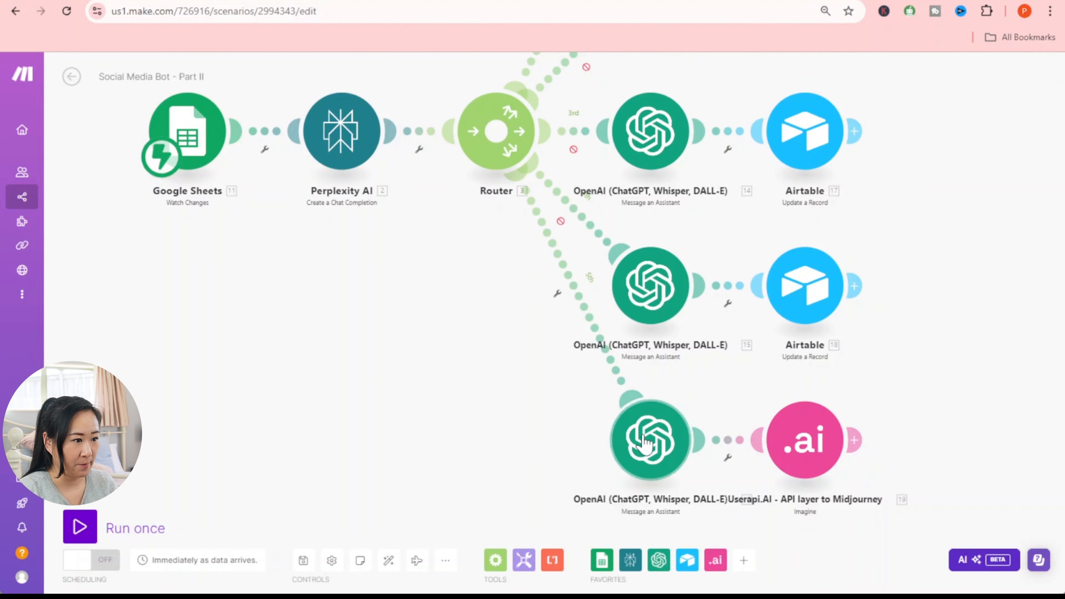
right_click(651, 439)
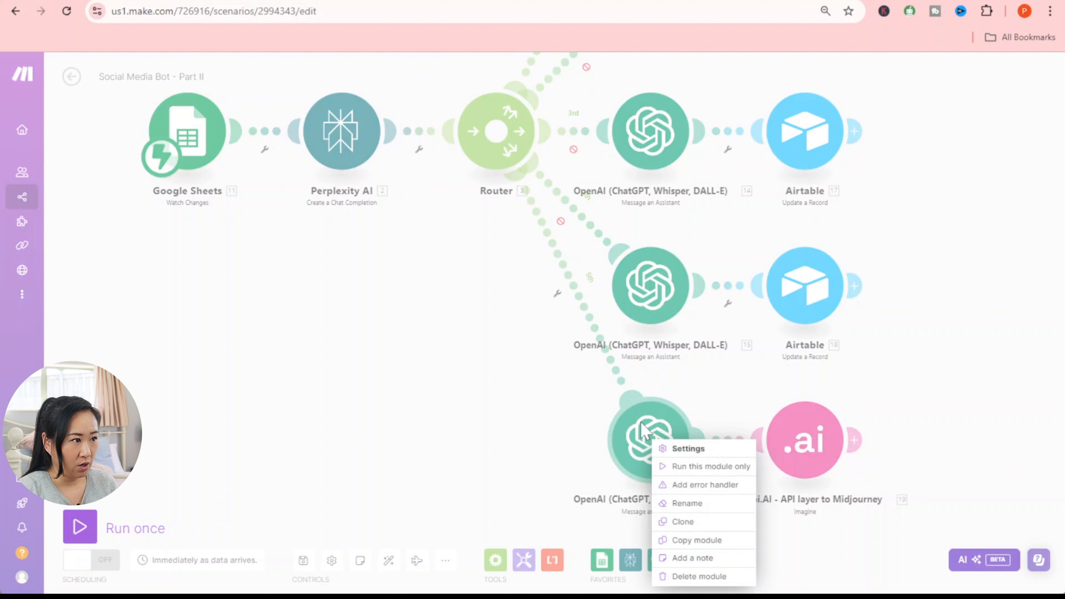
click(736, 467)
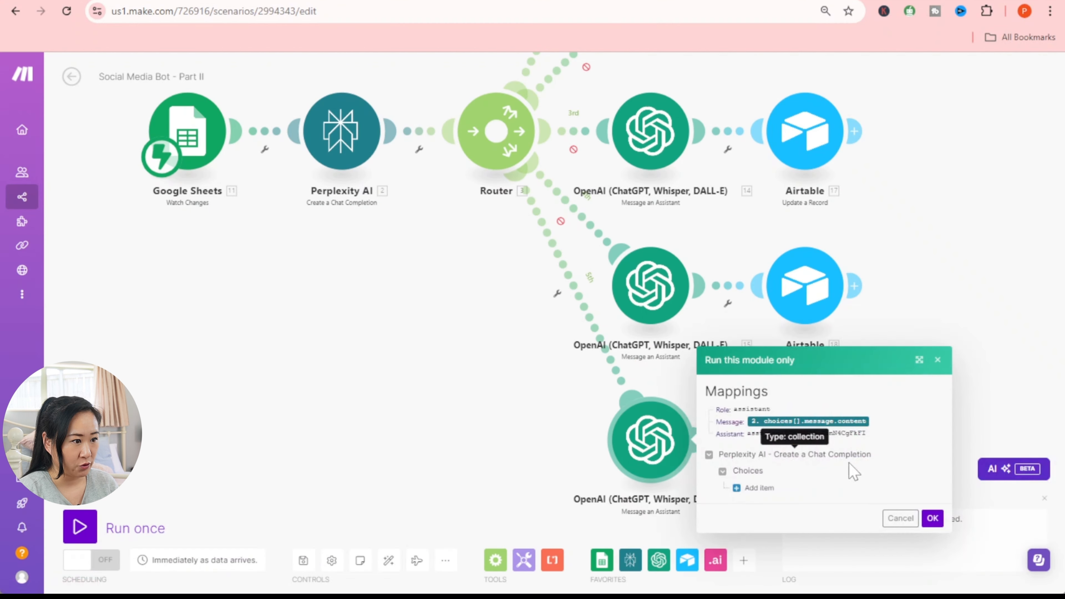
click(745, 488)
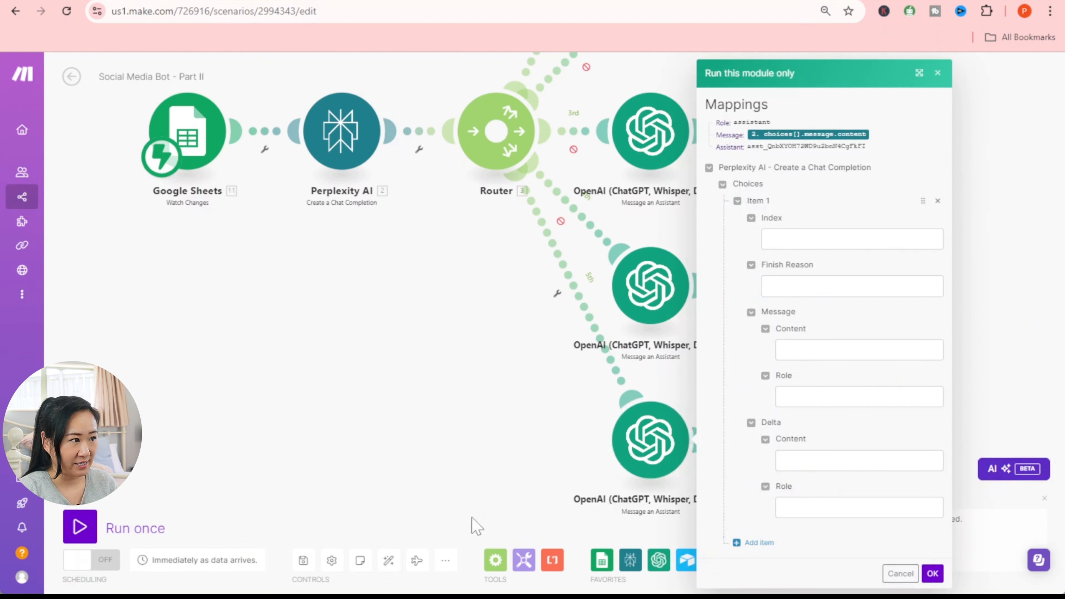
click(302, 564)
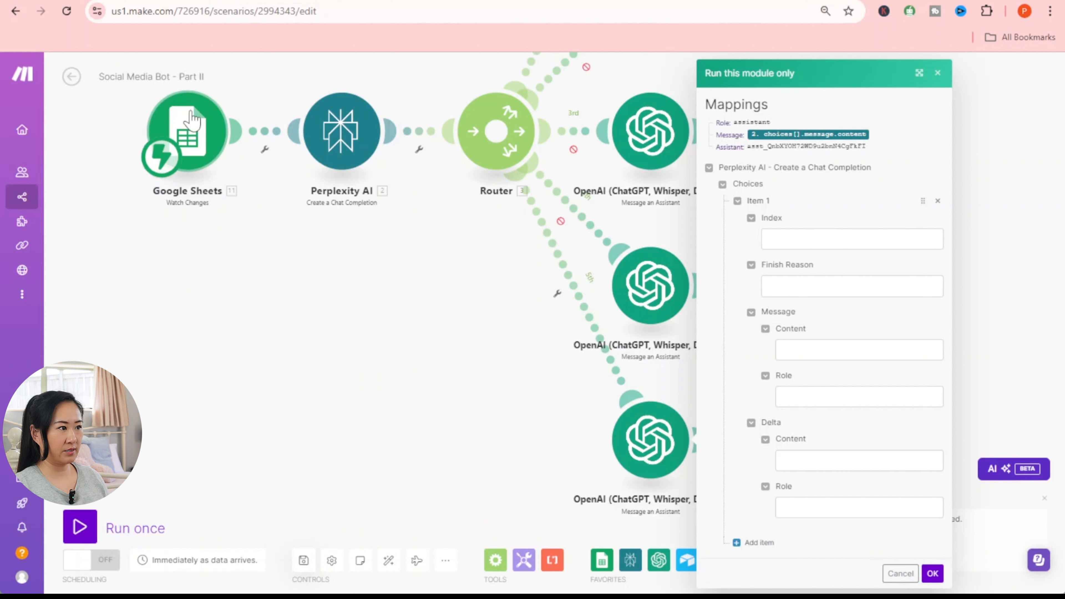
click(71, 76)
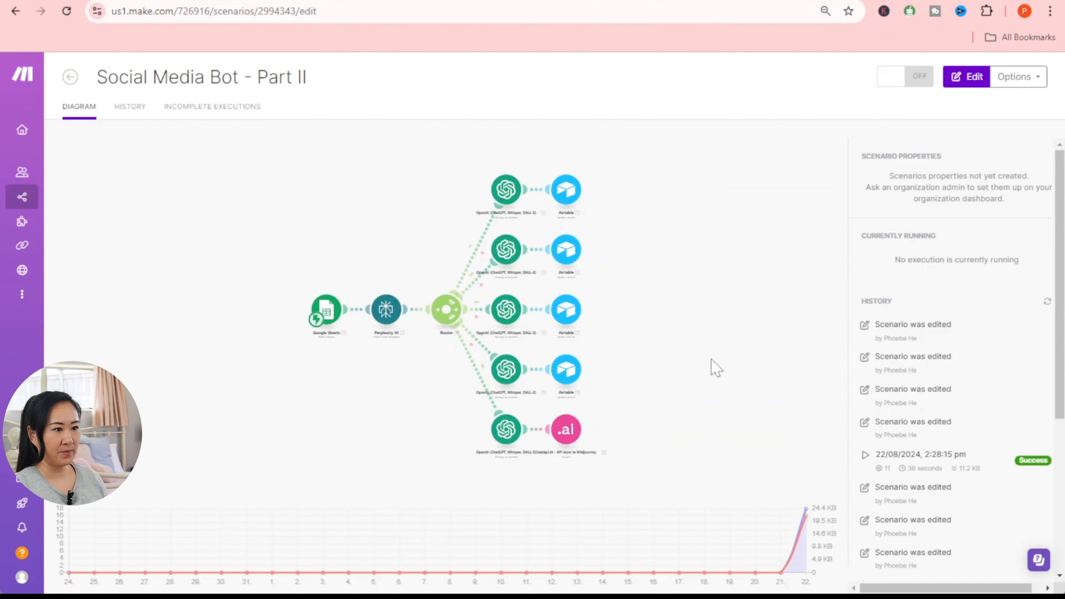
- Open the 2:28:15 pm run's details and expand the Perplexity AI output to Choices > 1 > Message
click(131, 112)
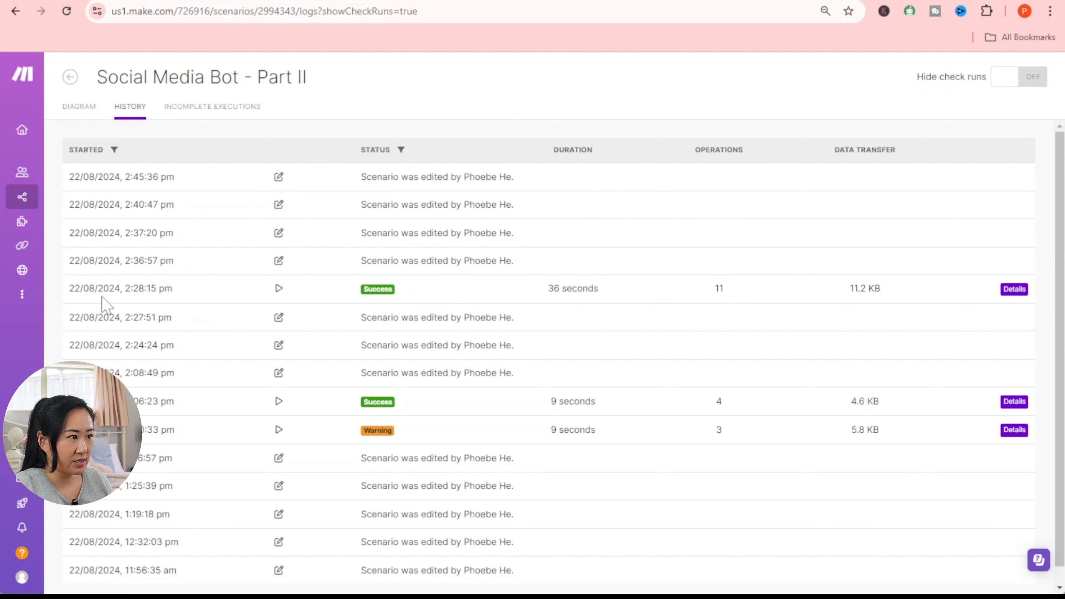
click(1011, 290)
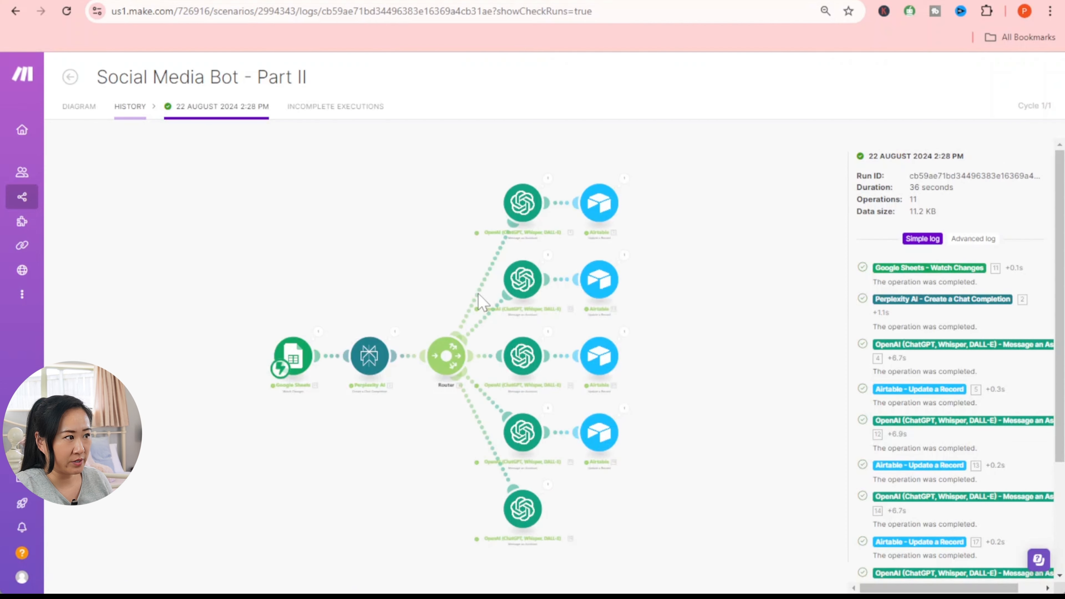
click(394, 333)
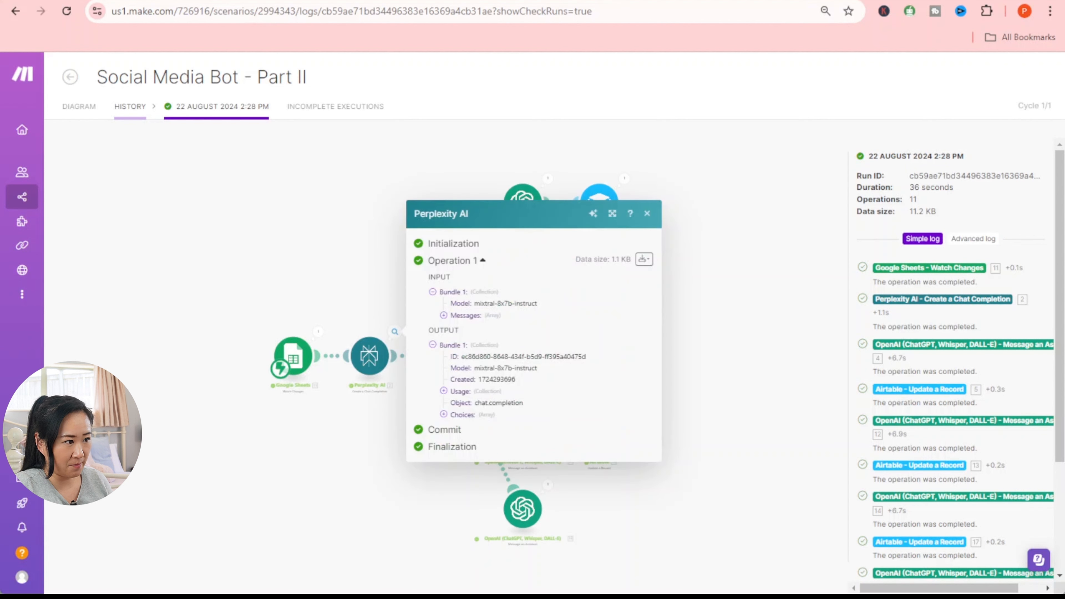
click(443, 414)
click(453, 425)
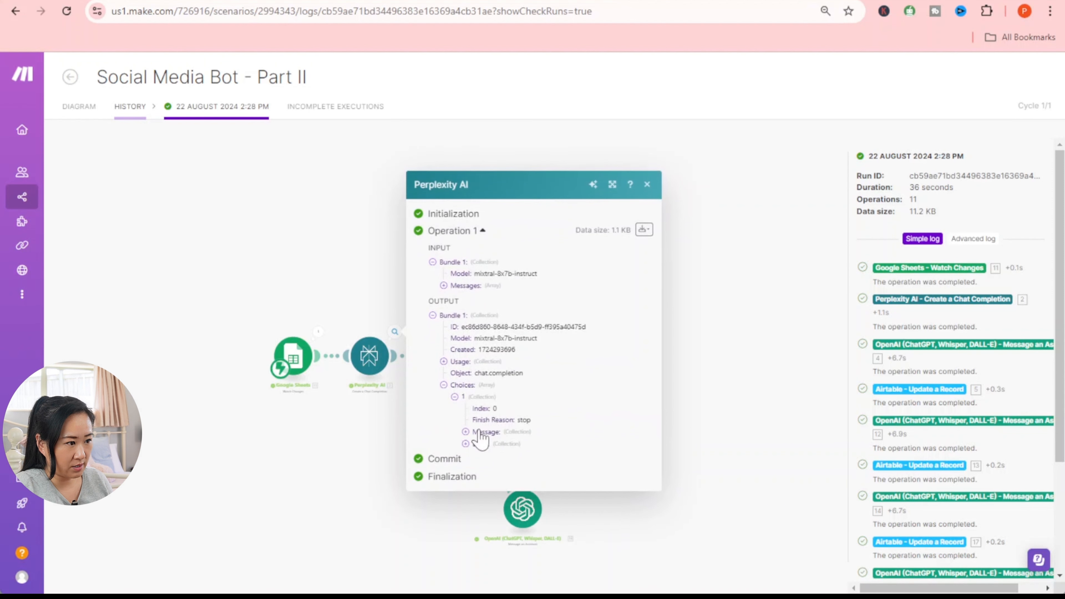
click(466, 431)
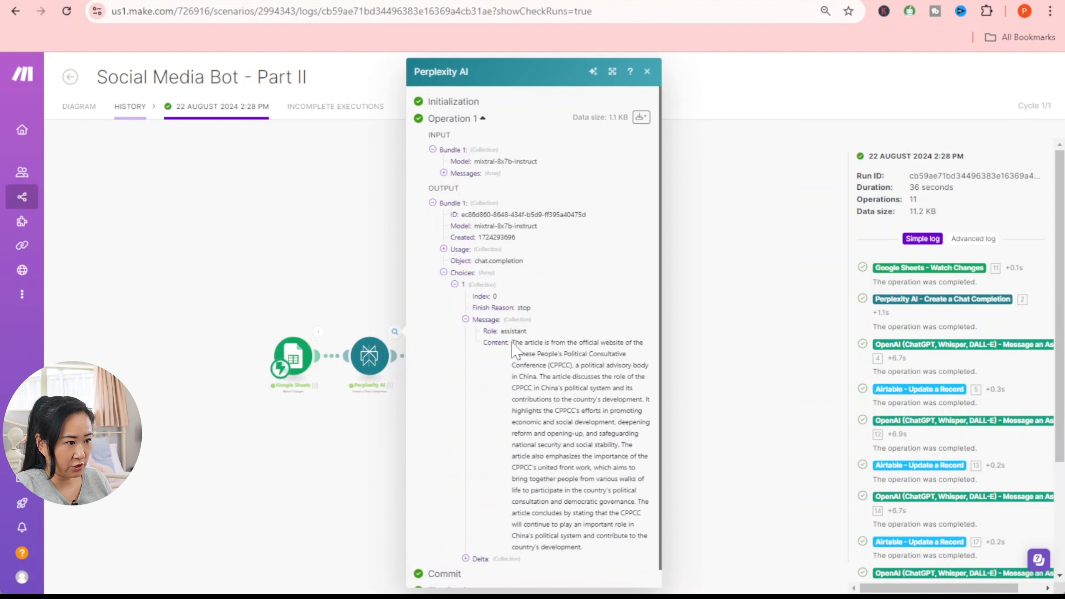
- Copy the article summary content and go back to the scenario diagram
drag(511, 343, 583, 548)
right_click(571, 445)
click(592, 457)
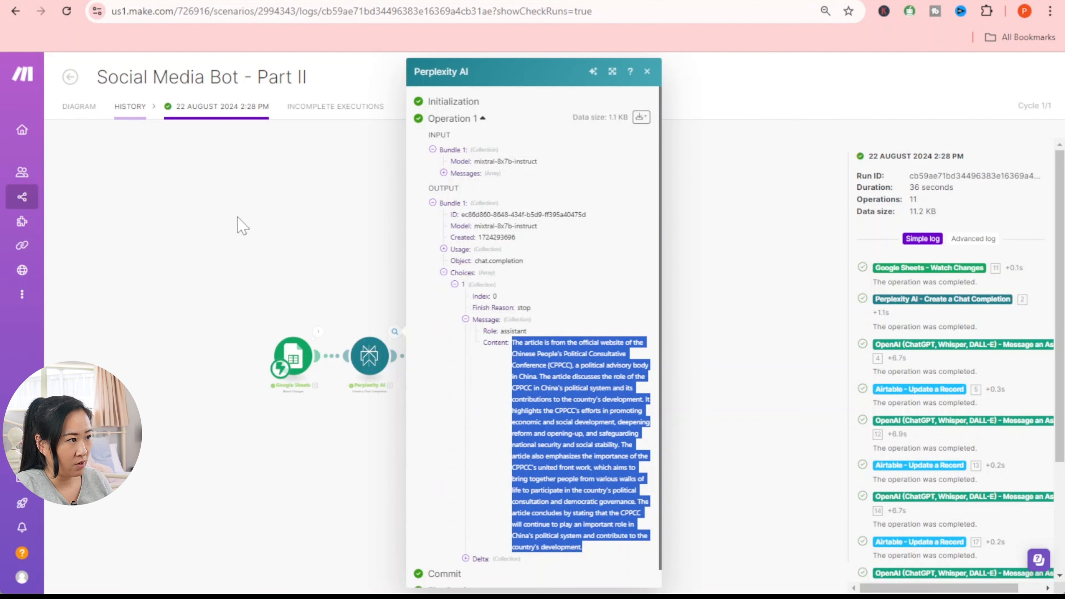
click(191, 185)
click(128, 106)
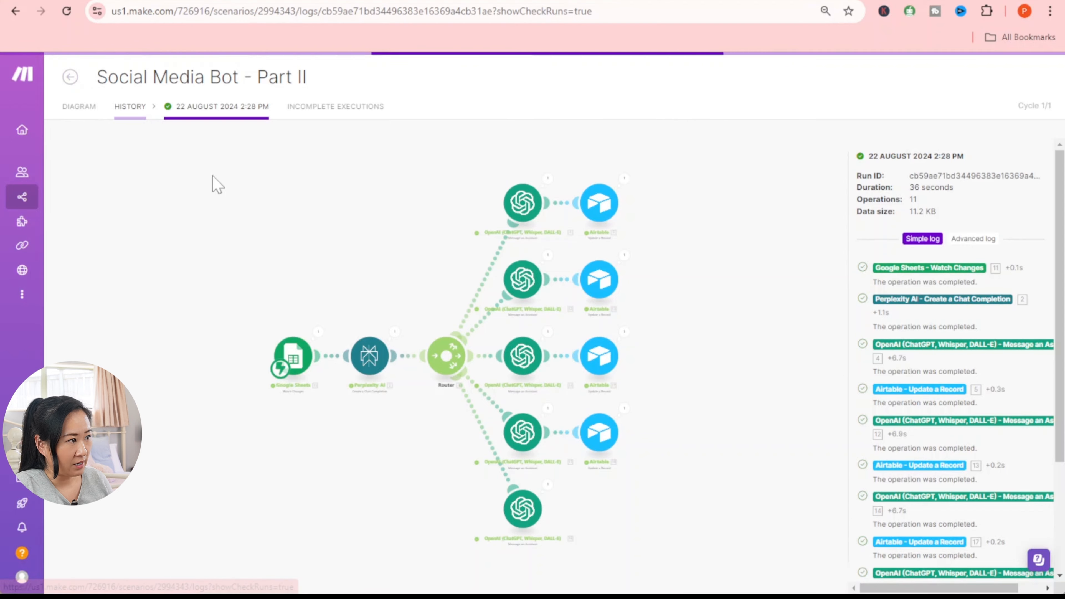
click(82, 107)
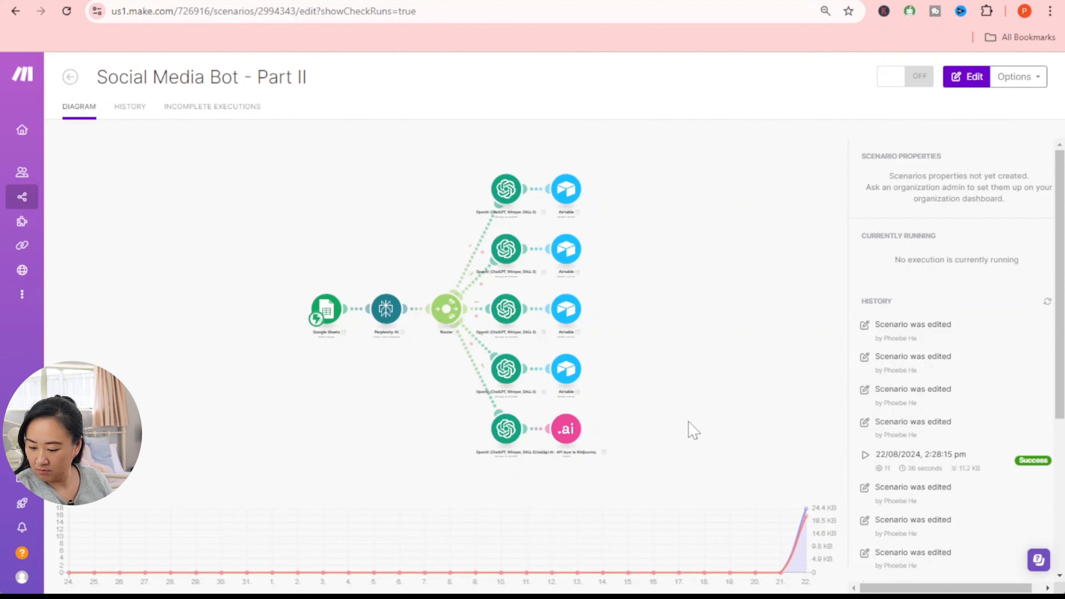
- Run only the bottom OpenAI module with the pasted article summary as its message content
drag(903, 435, 803, 261)
right_click(552, 329)
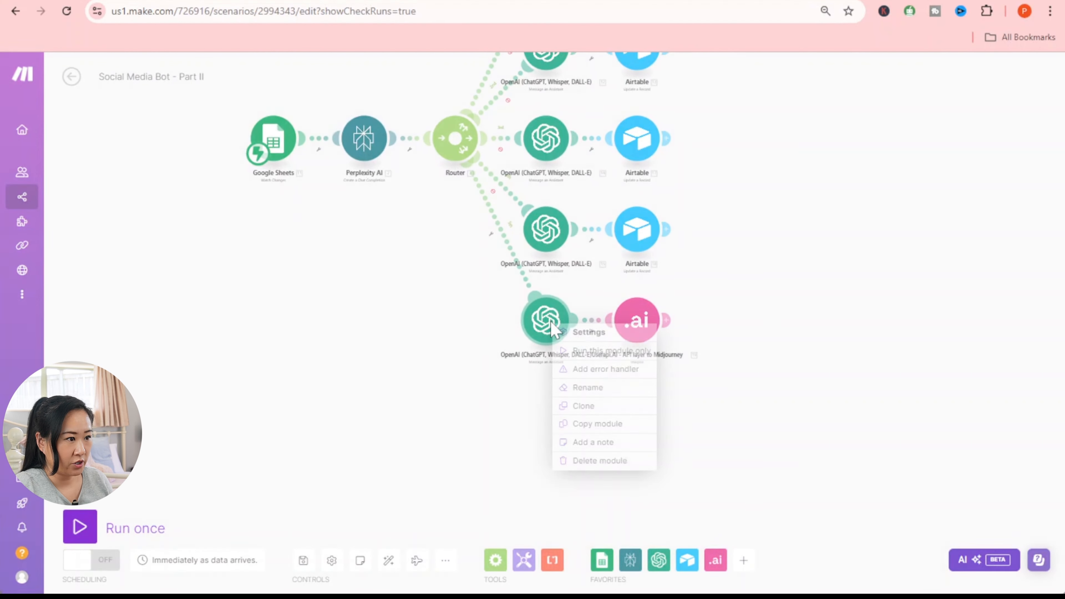
click(587, 352)
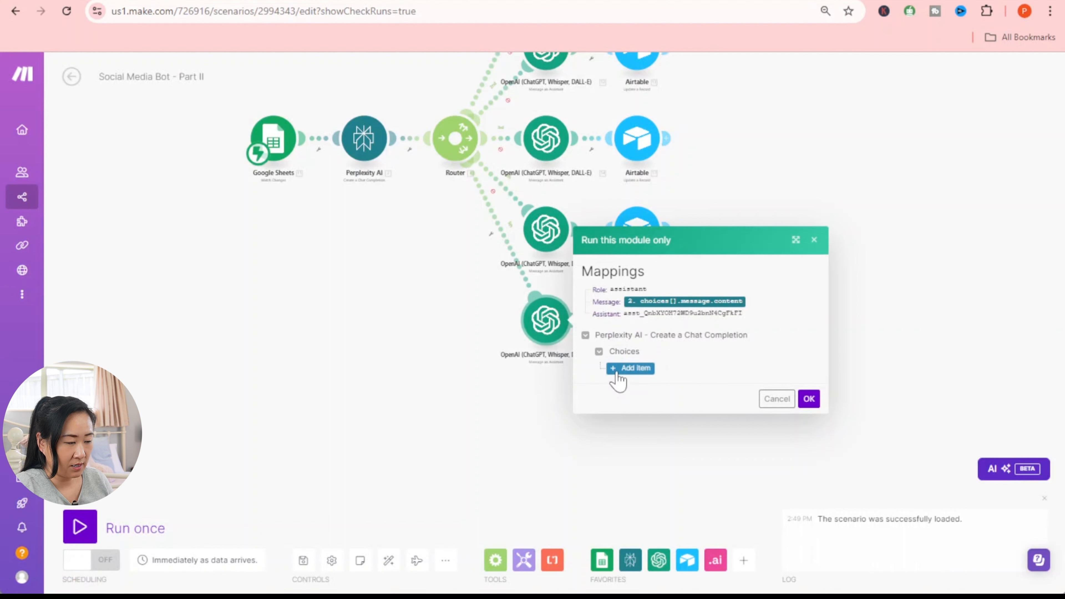
click(630, 368)
click(722, 349)
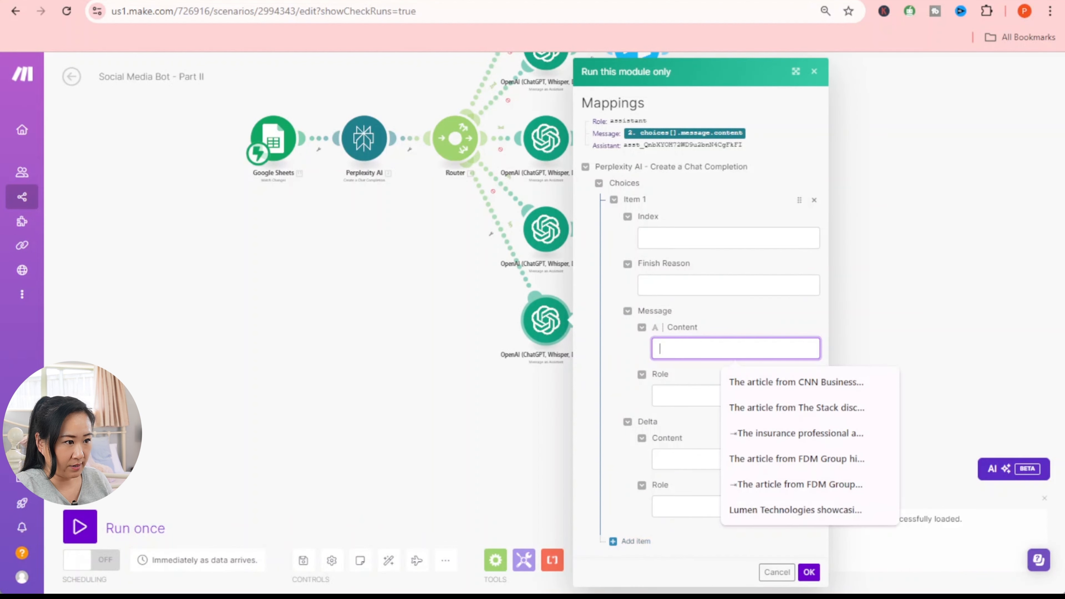
right_click(688, 352)
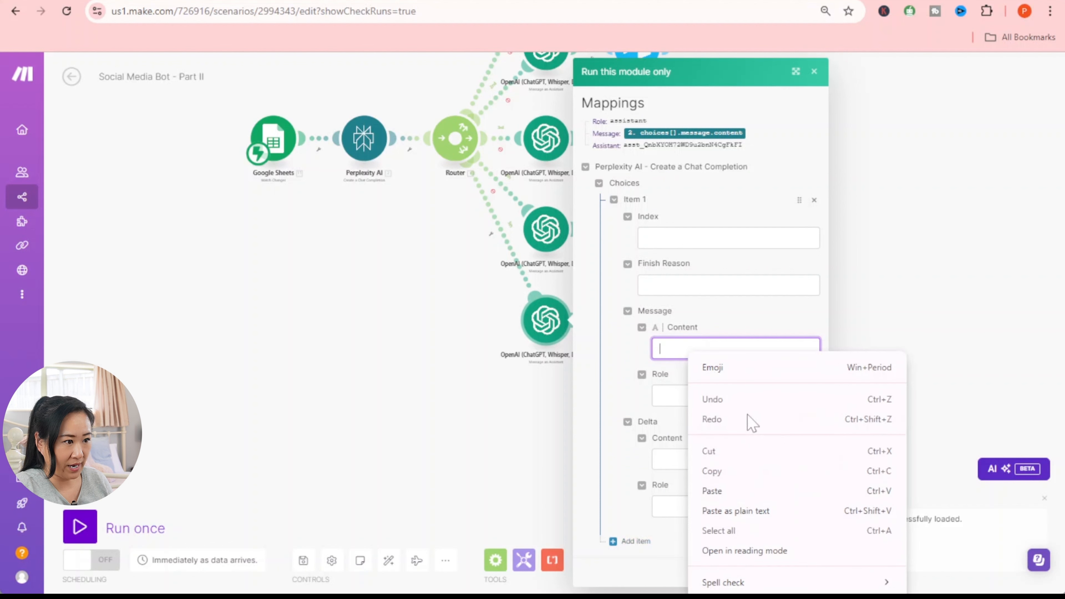
click(773, 490)
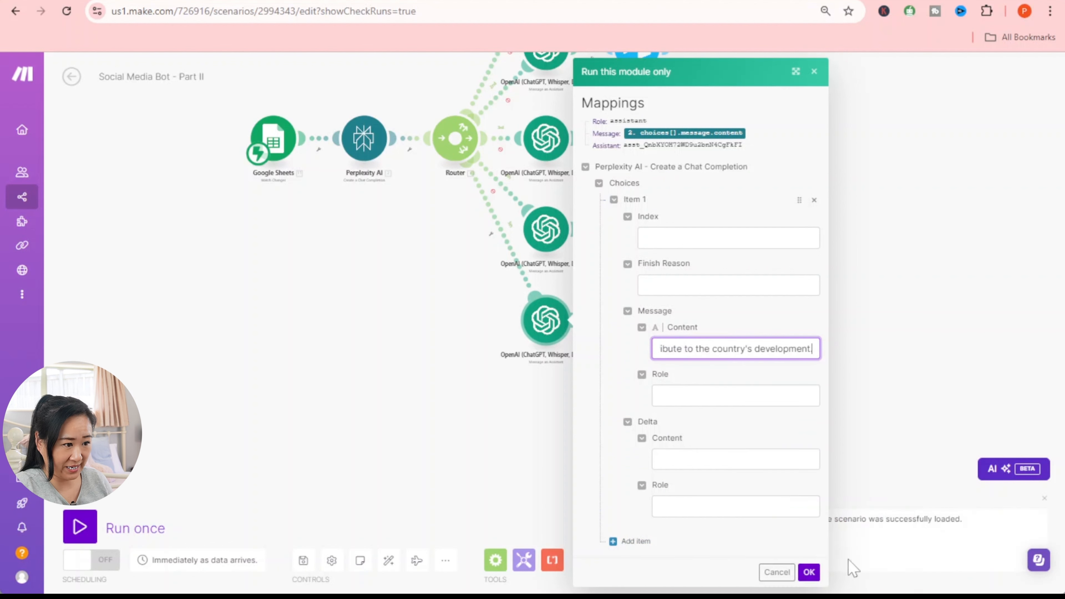
click(808, 574)
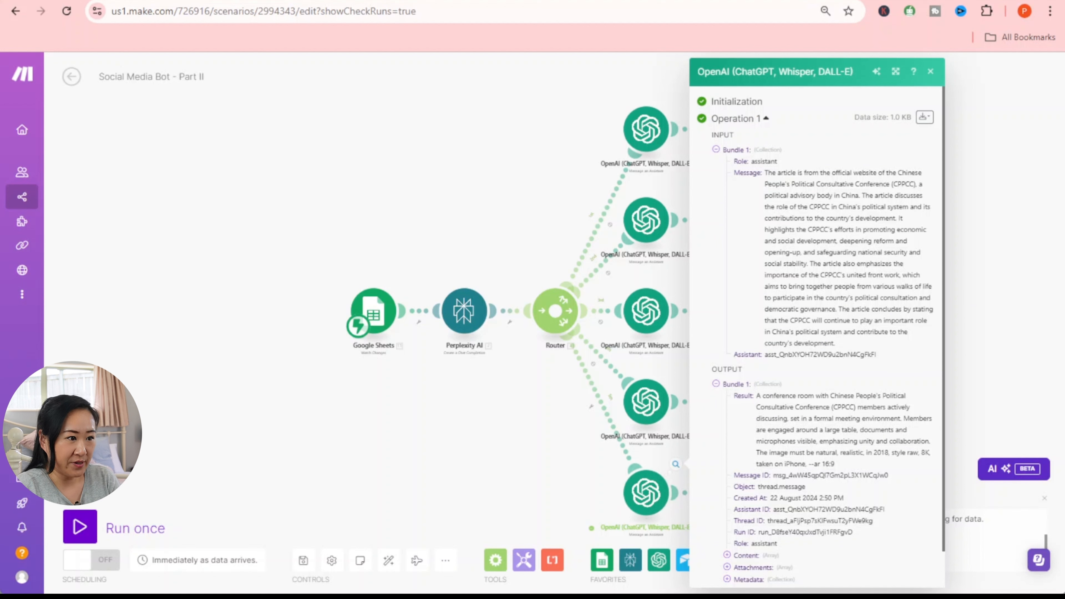
- Copy the generated conference-room image prompt from the output's Content > Text Value
drag(756, 395, 776, 408)
click(776, 409)
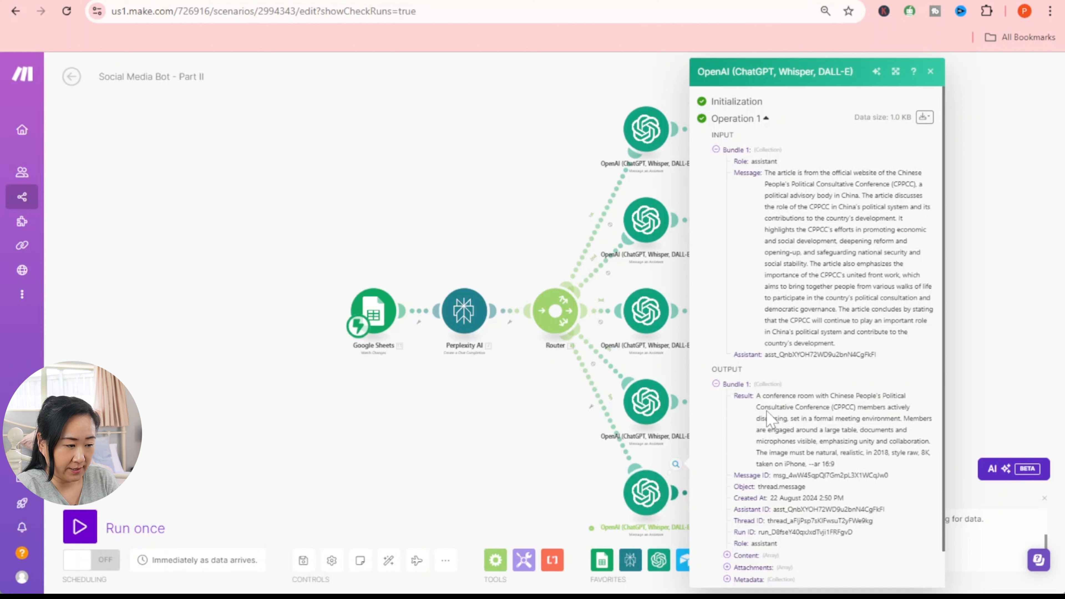
drag(757, 397, 853, 464)
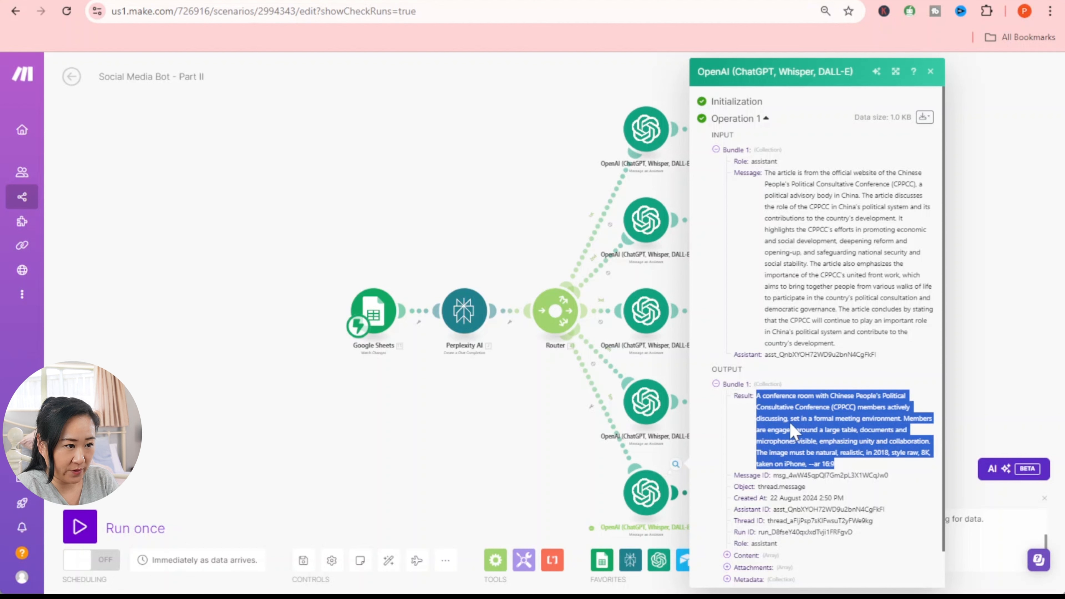
scroll(790, 422, down, 1)
click(749, 519)
click(739, 530)
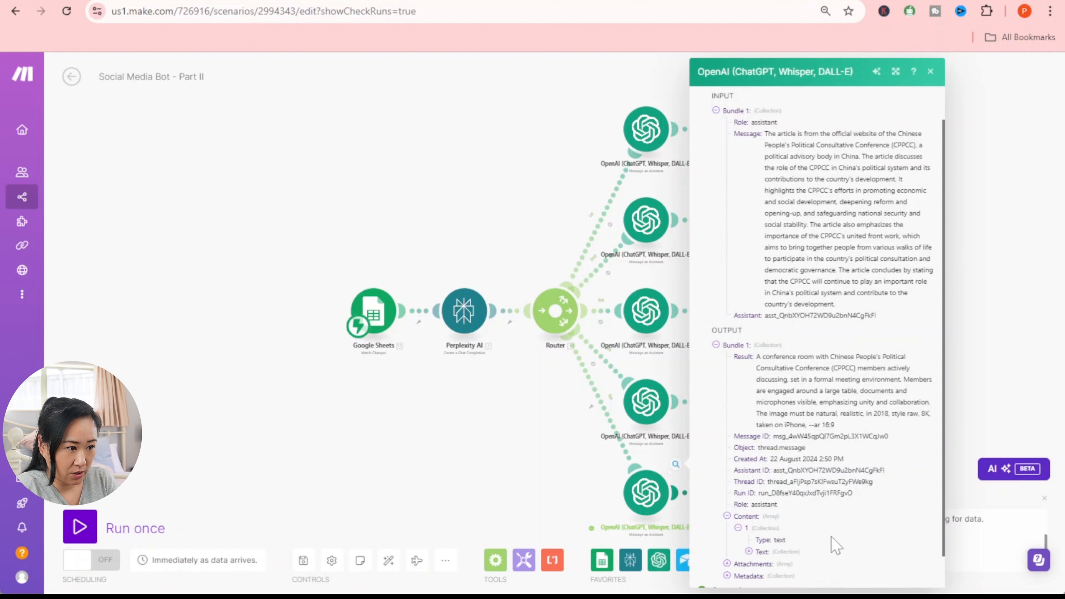
scroll(830, 536, down, 1)
click(749, 517)
scroll(822, 517, down, 3)
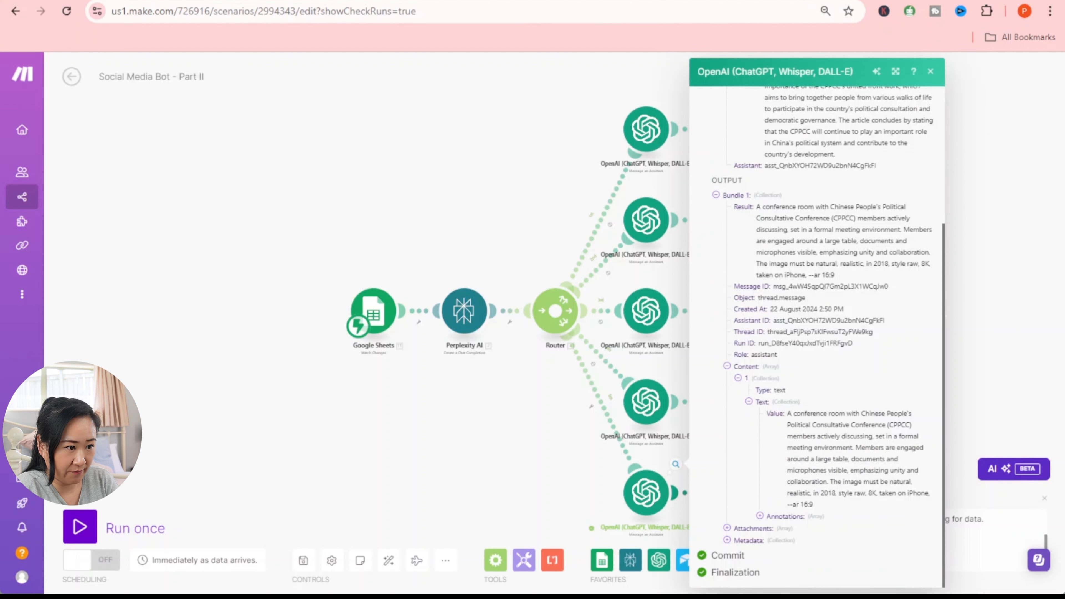
drag(788, 413, 851, 493)
click(908, 516)
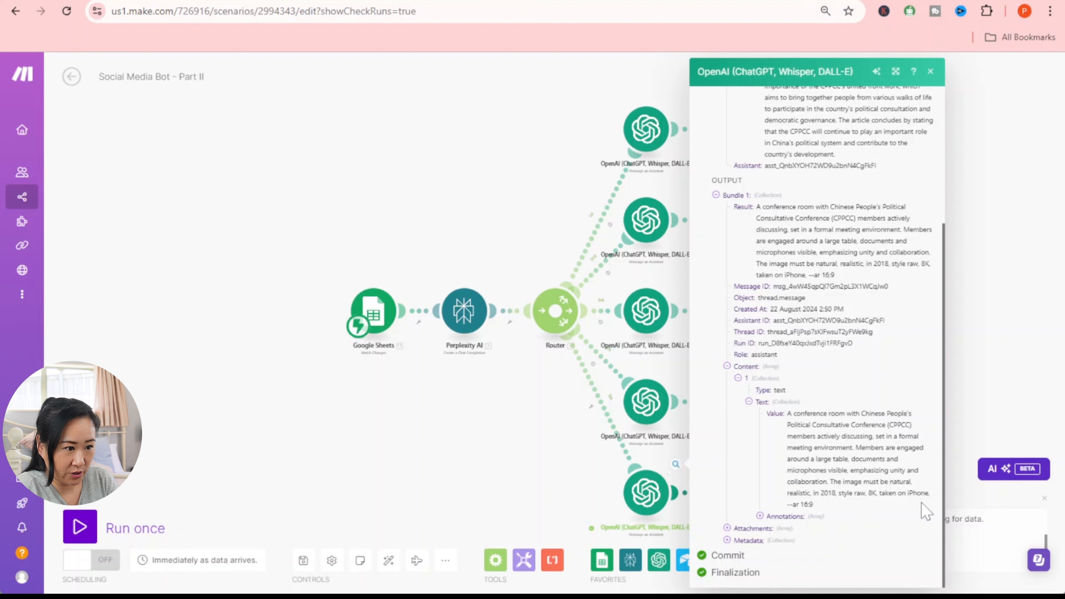
drag(788, 414, 817, 508)
right_click(823, 508)
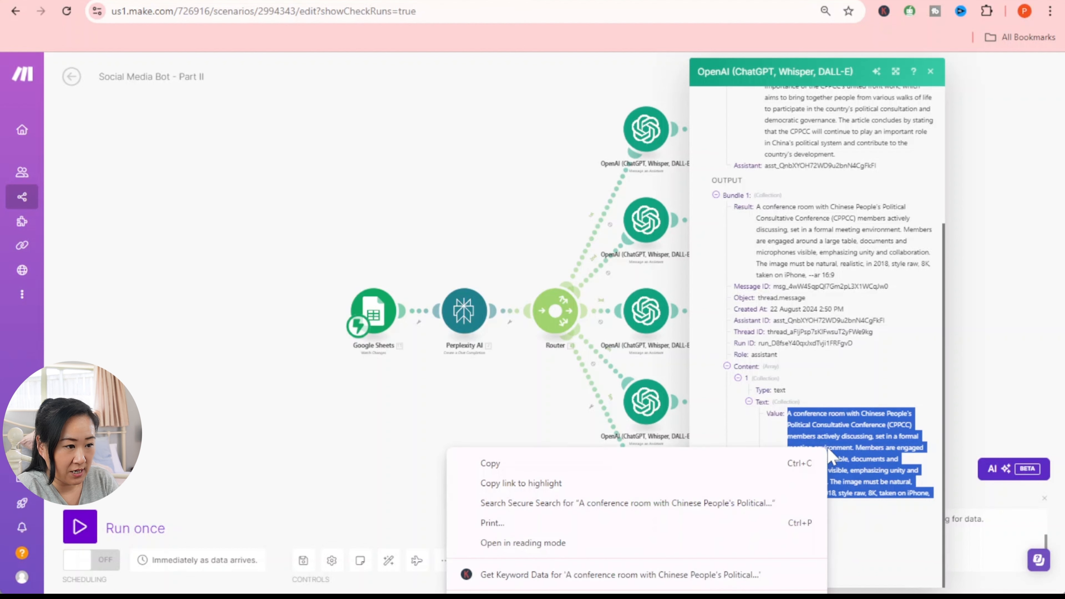
click(657, 465)
click(1003, 370)
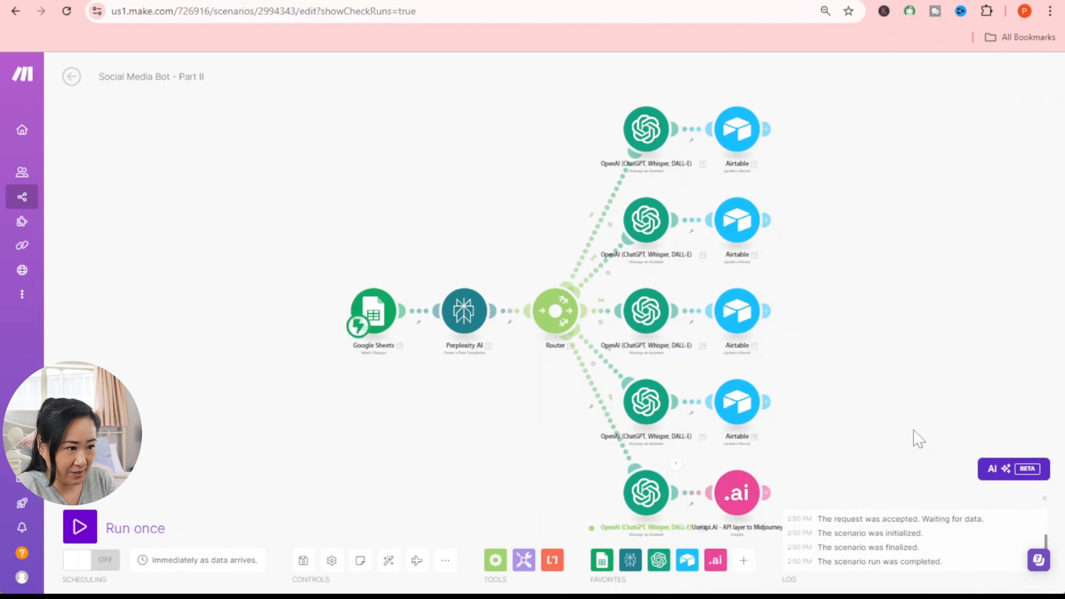
- Run only the Userapi.ai Midjourney module with the copied image prompt as message content
right_click(741, 497)
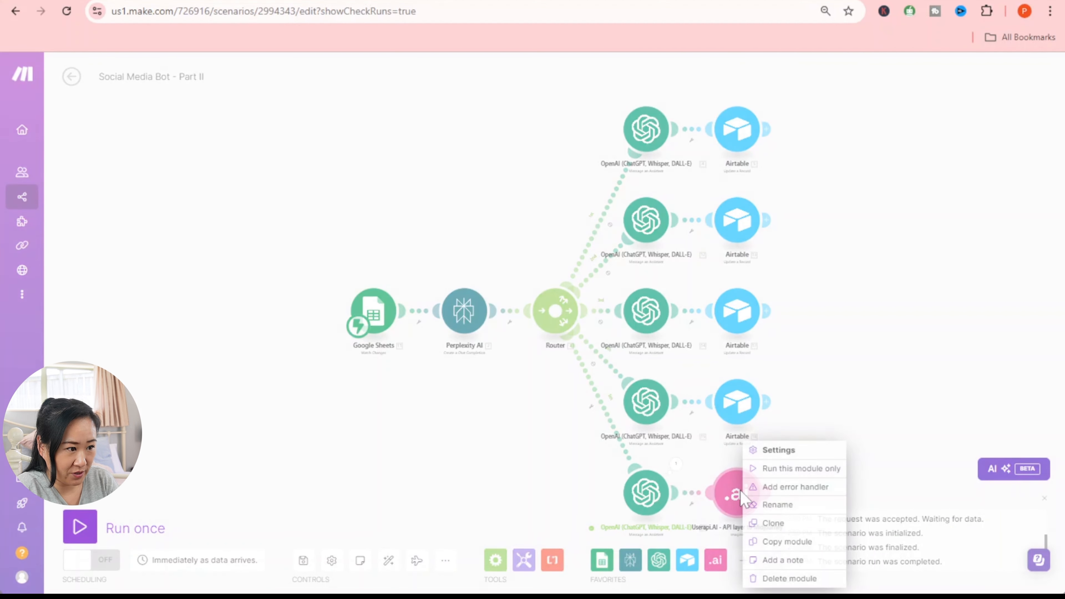
click(796, 468)
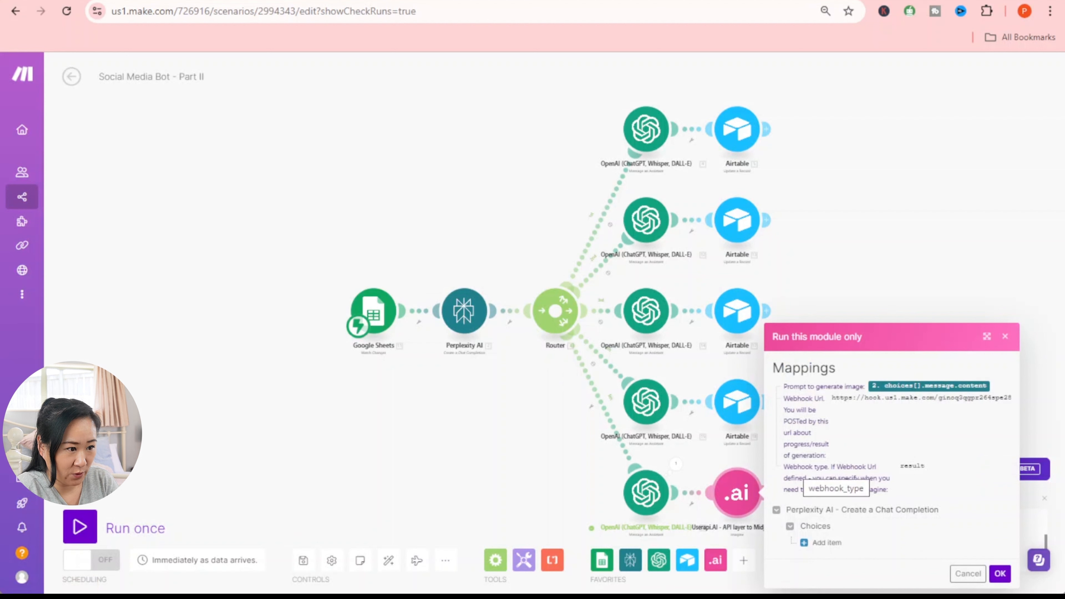
click(807, 542)
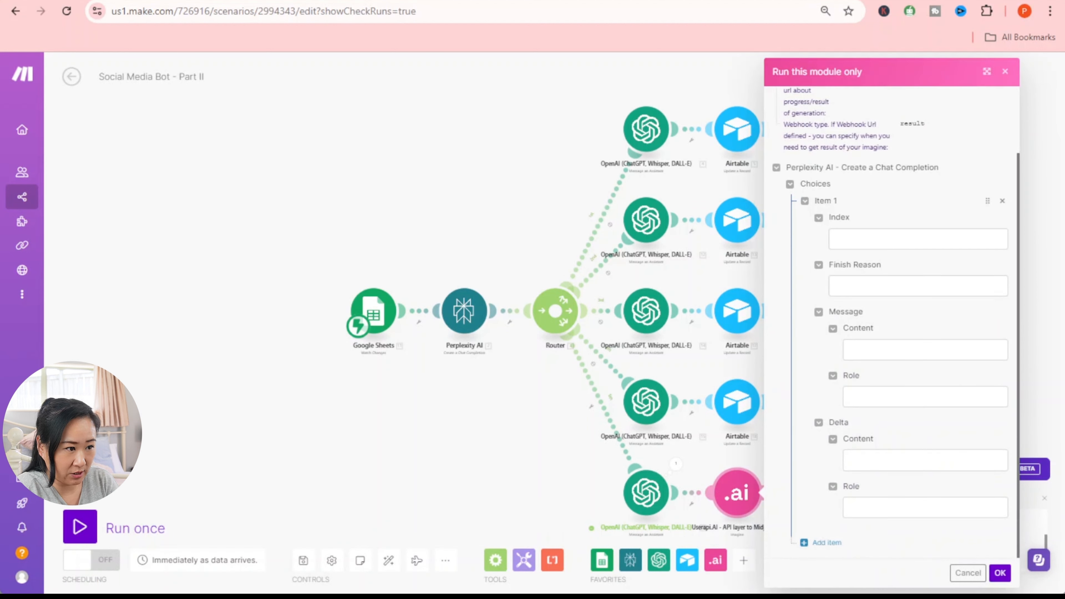
click(885, 353)
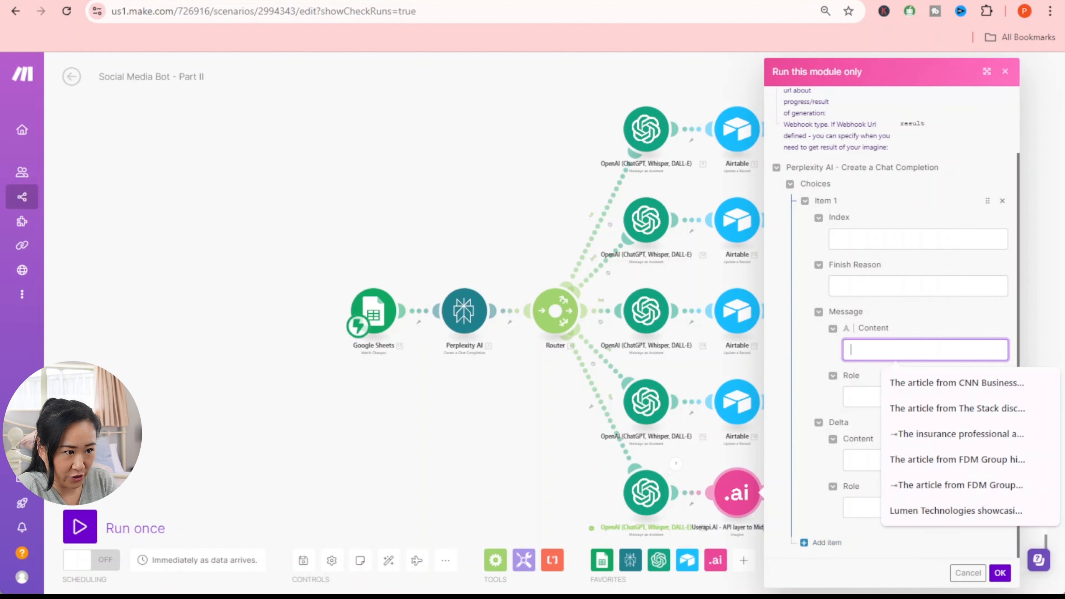
right_click(884, 356)
click(930, 484)
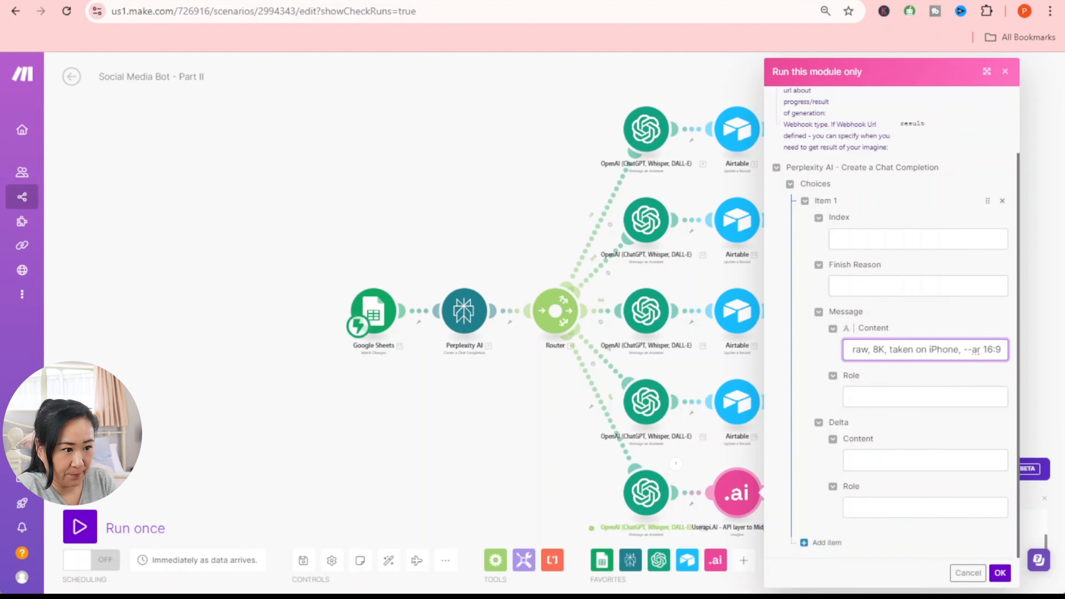
click(1000, 574)
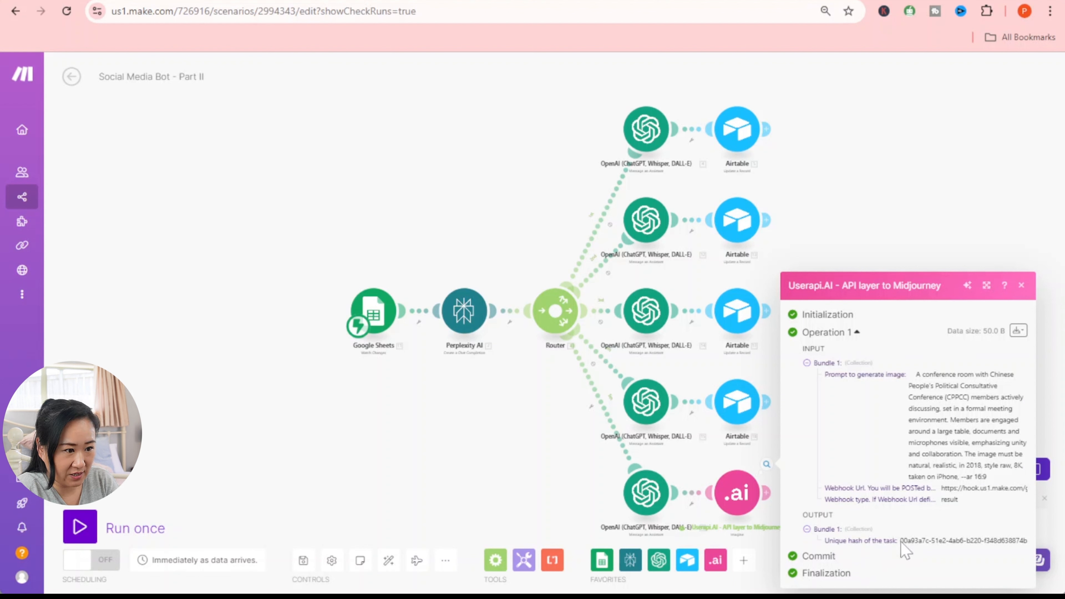
- Copy the returned task hash, save the scenario and leave the Part II editor
drag(900, 541, 1029, 545)
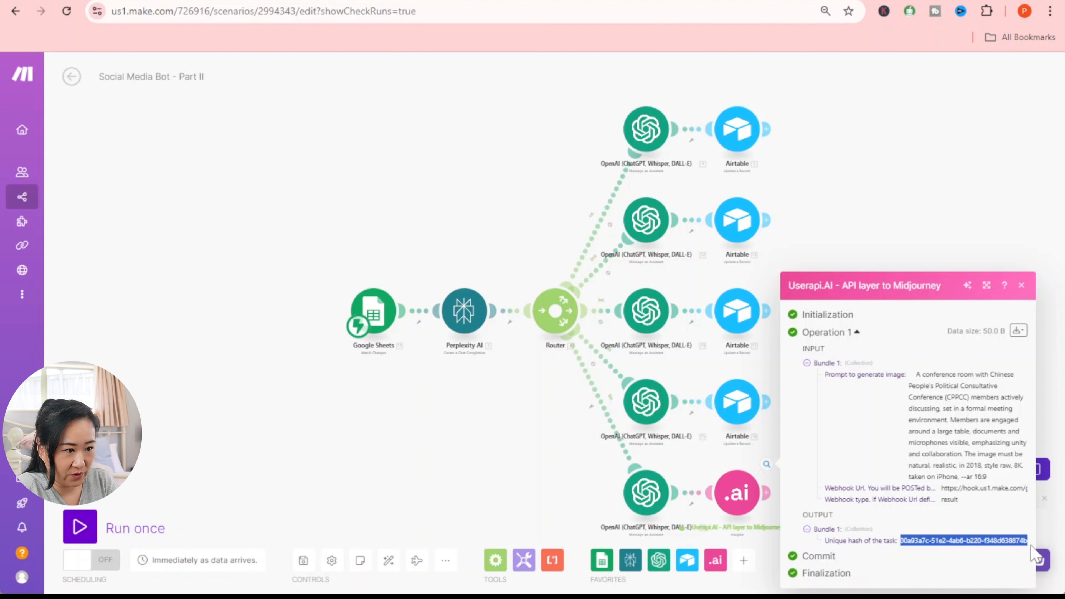
right_click(1015, 553)
click(934, 557)
click(603, 497)
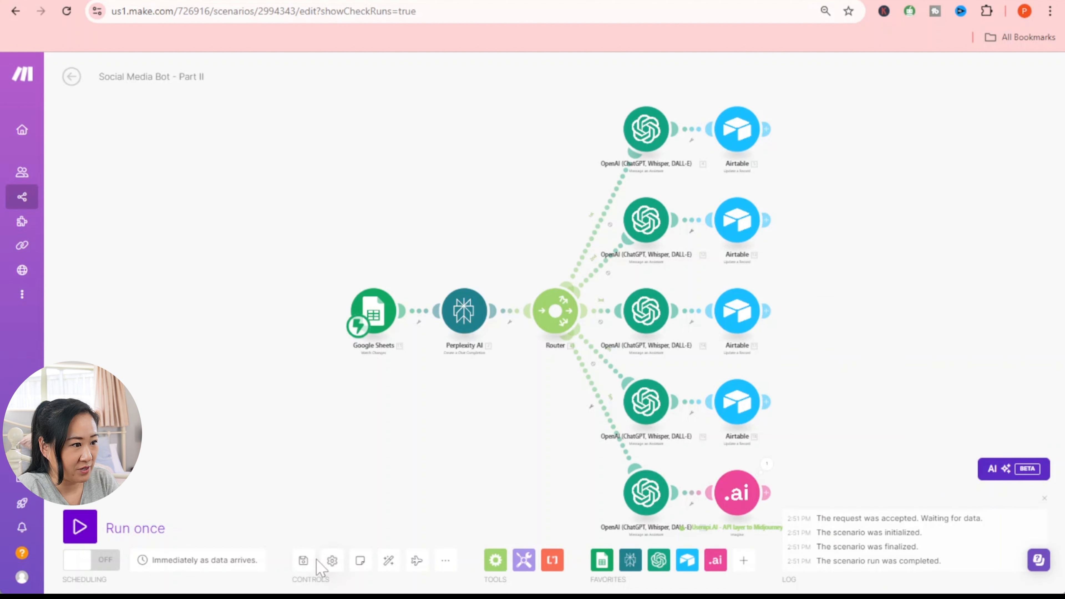
click(303, 562)
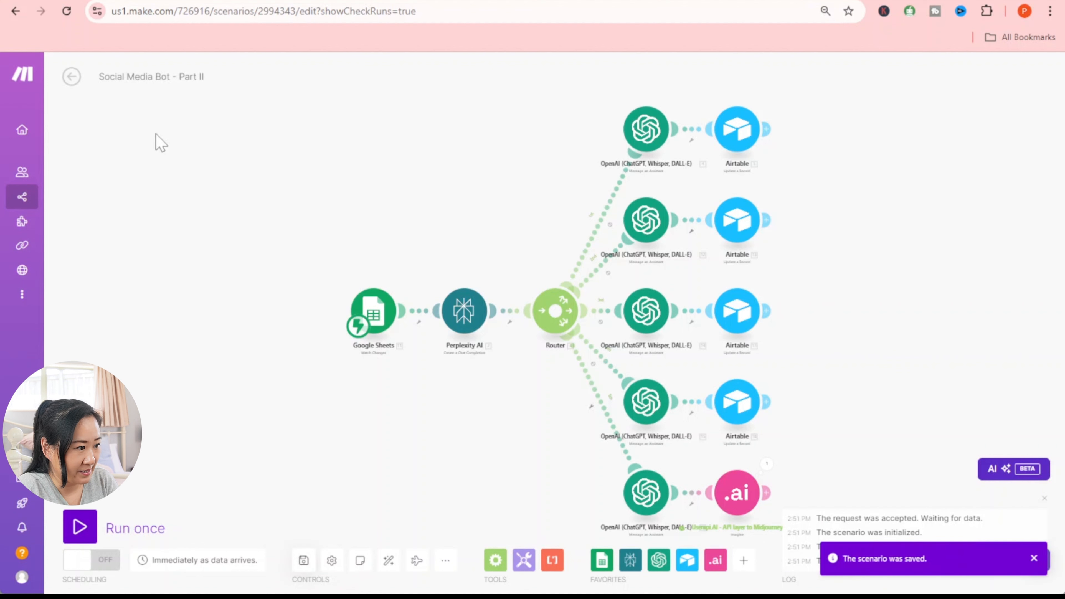
click(71, 76)
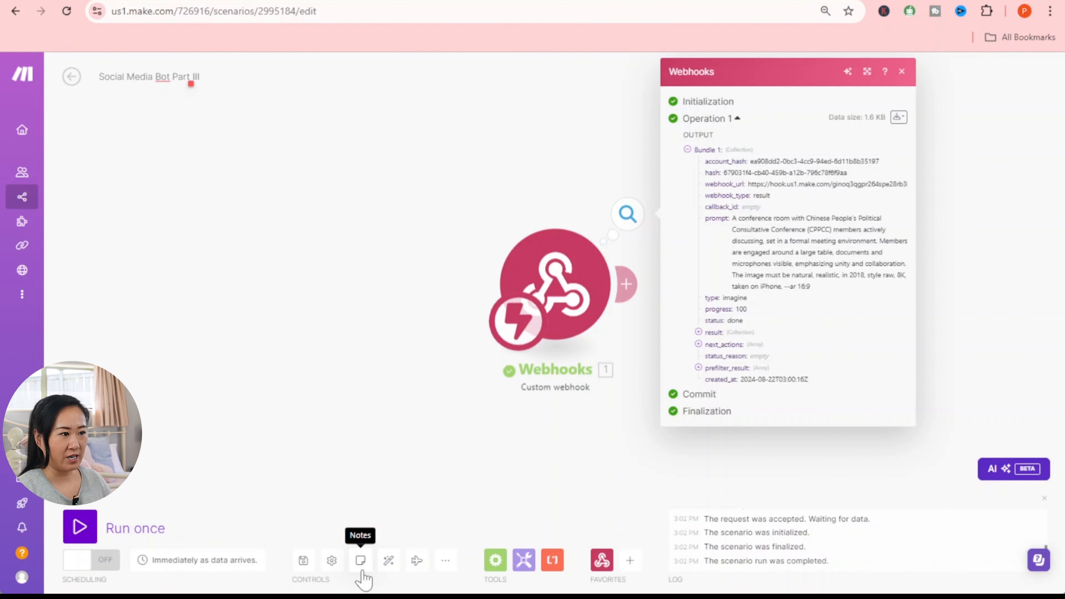
- Expand the webhook's result collection to show the image URL and dimensions, then go to the userapi.ai blog
click(698, 331)
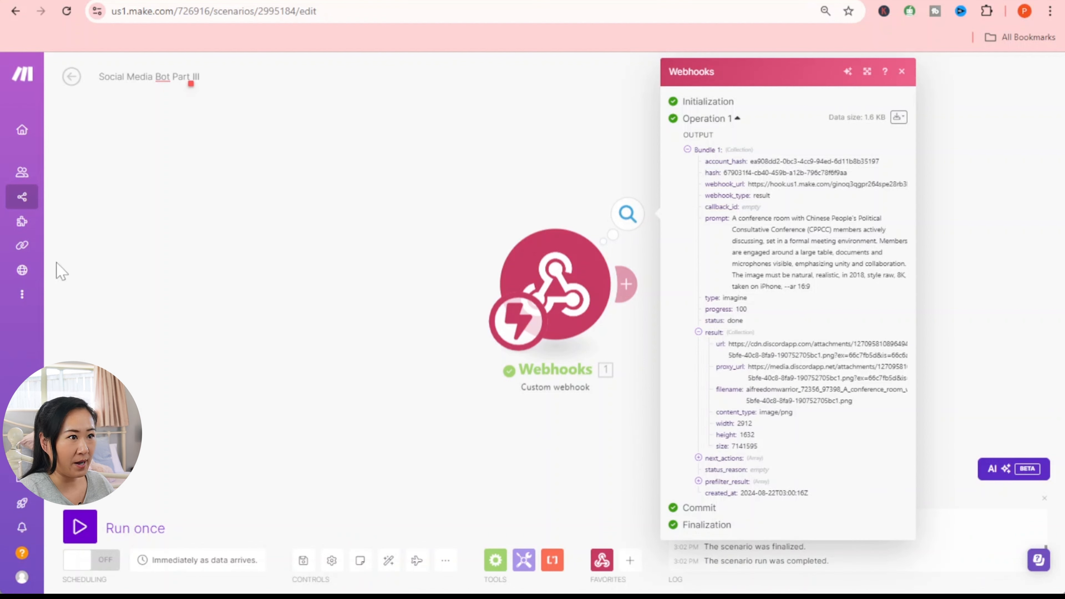
click(877, 0)
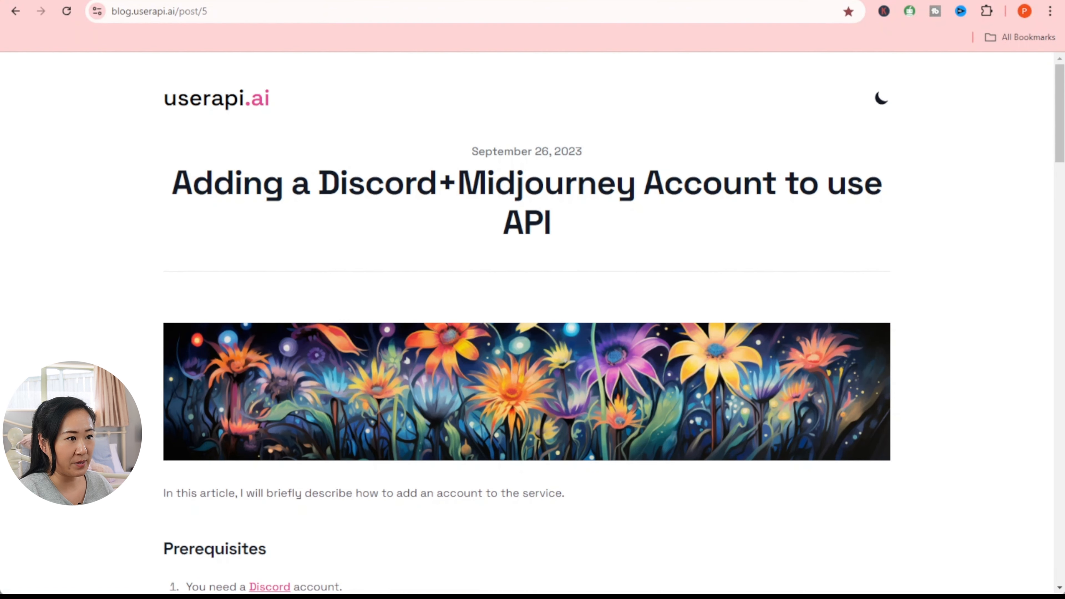
- View the completed /imagine tasks on the userapi.ai main dashboard, then close Make's webhook output panel
key(ctrl+t)
click(1025, 38)
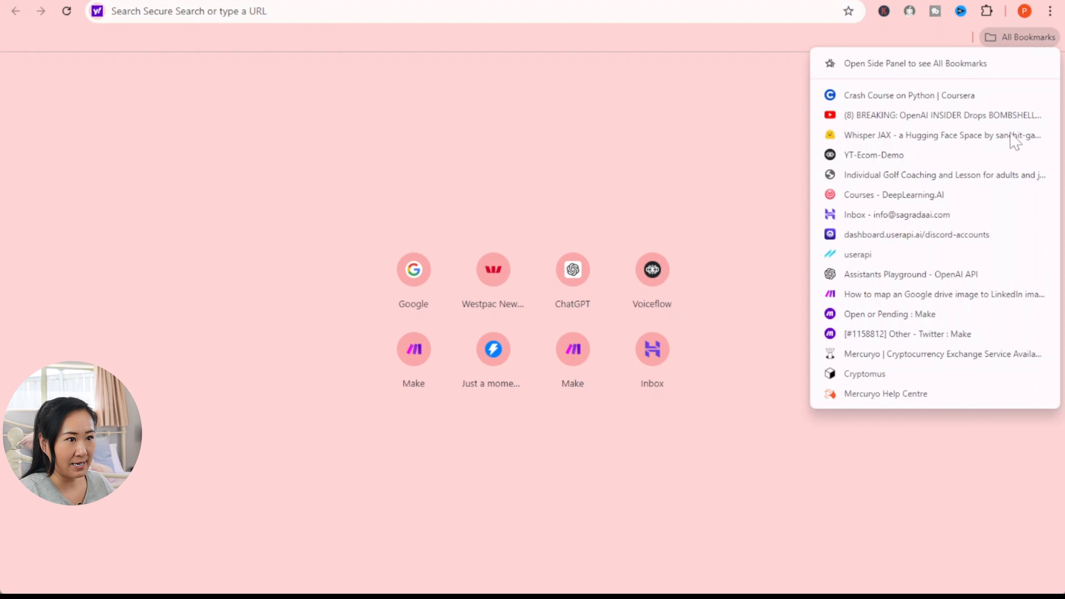
click(962, 234)
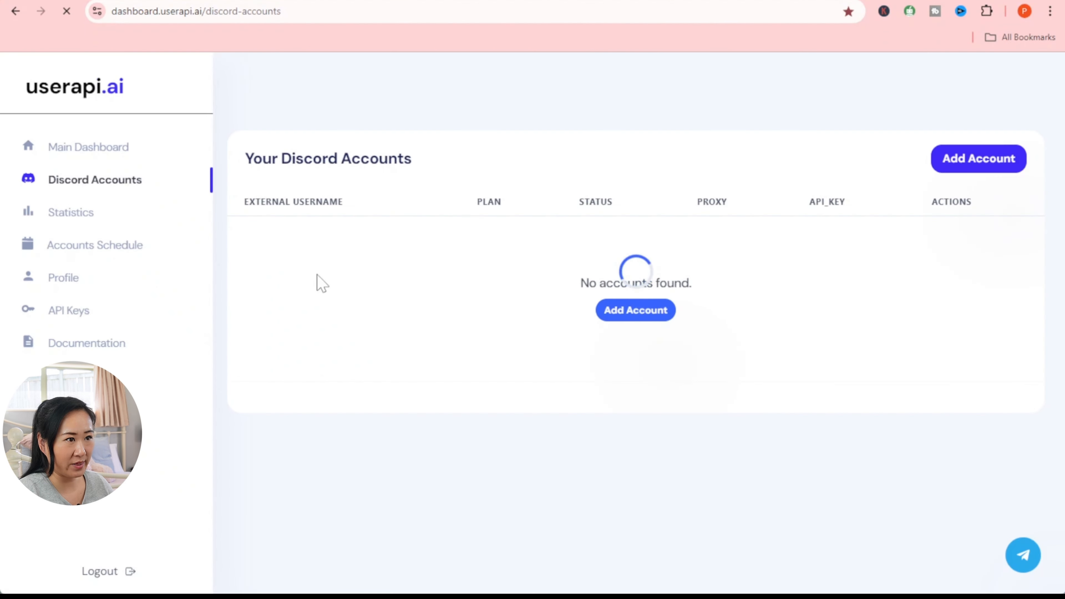
click(167, 151)
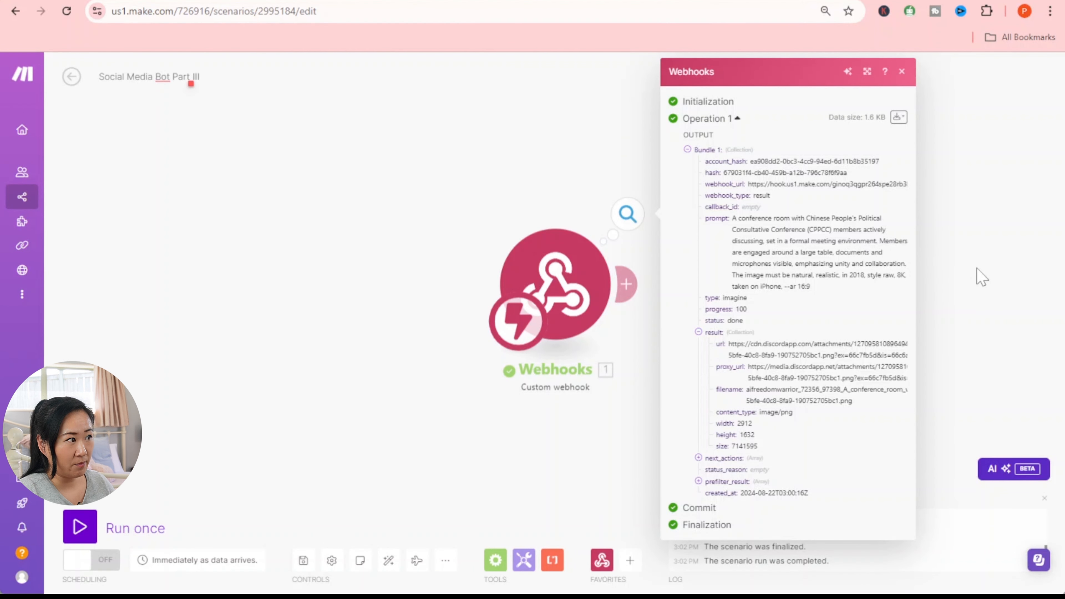
click(627, 213)
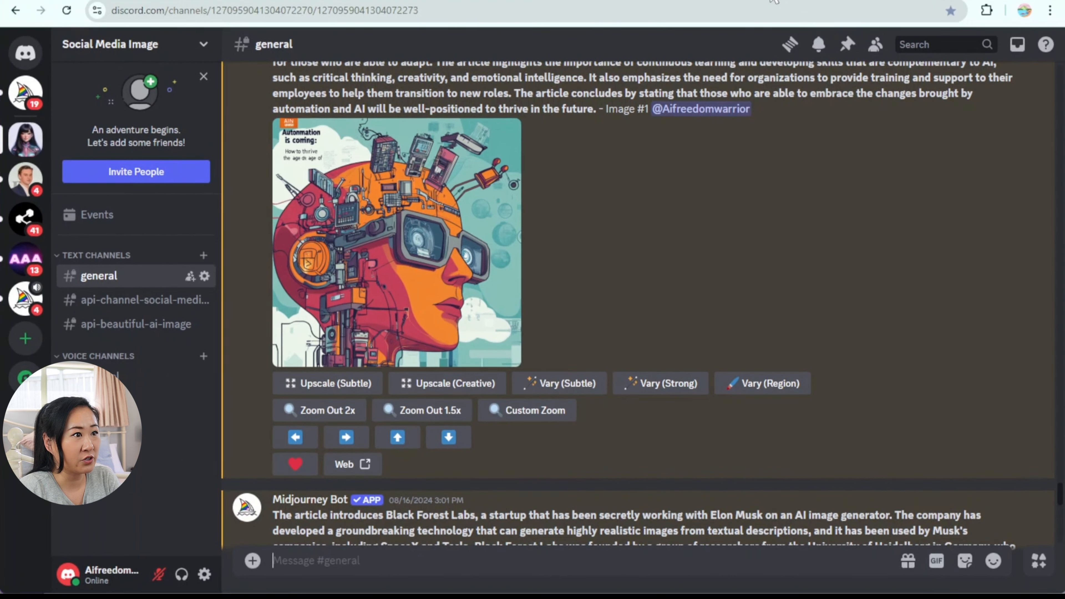
- Scroll the Discord #general channel to review the Midjourney Bot's article-based images
scroll(752, 513, down, 15)
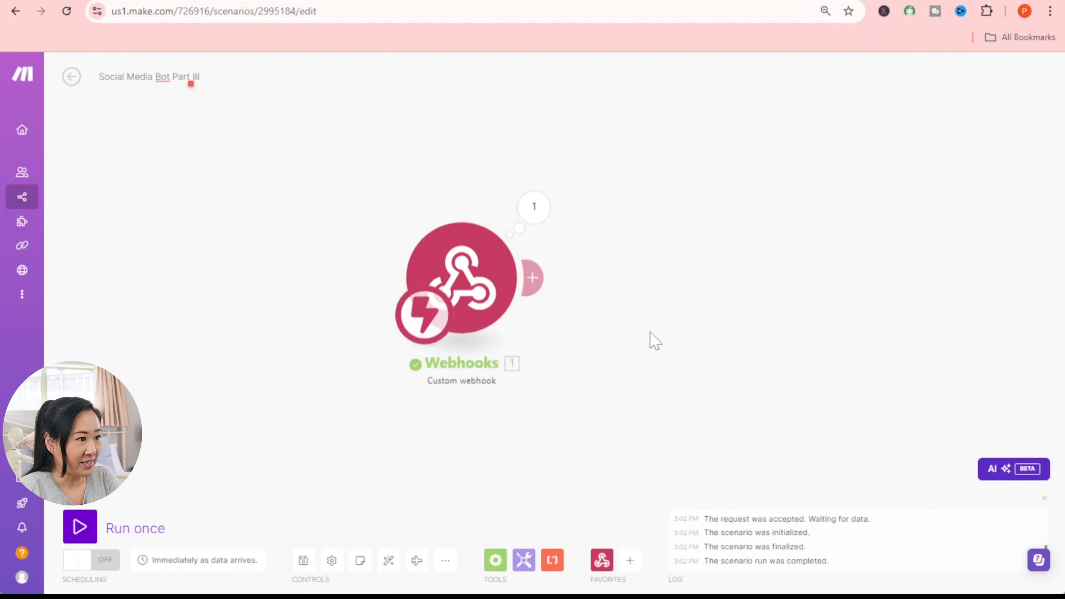
- Add a Userapi.AI Upscale module after the webhook trigger via a 'mid' search
click(537, 280)
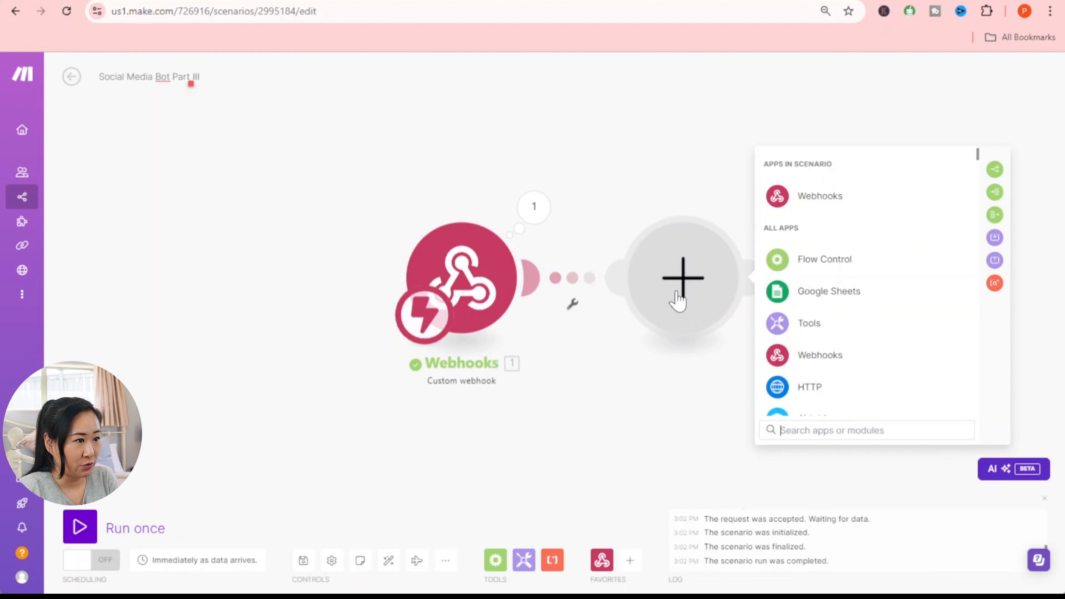
text(m)
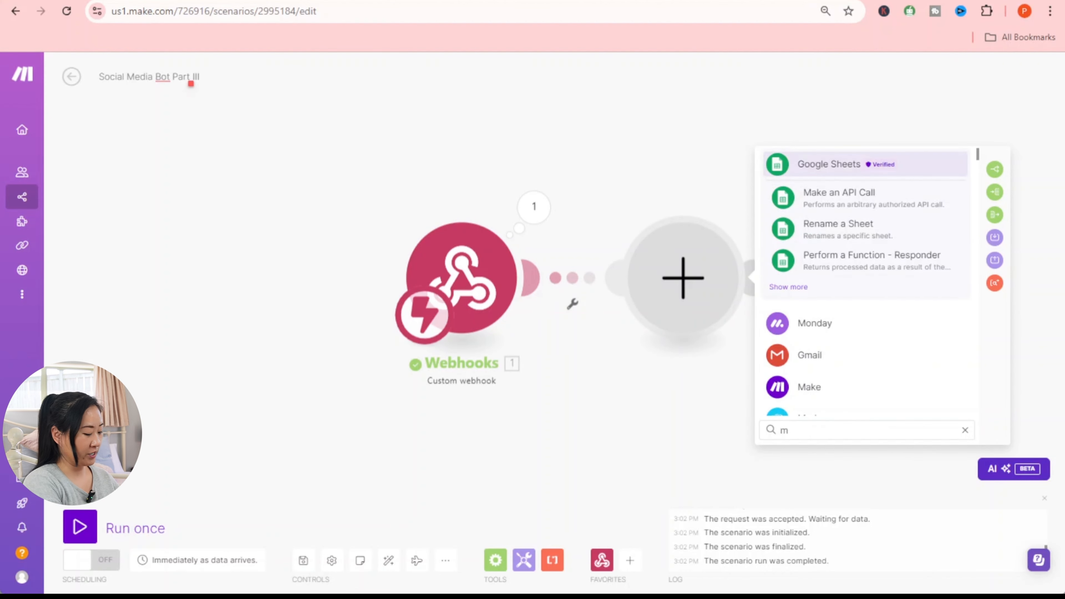
text(id)
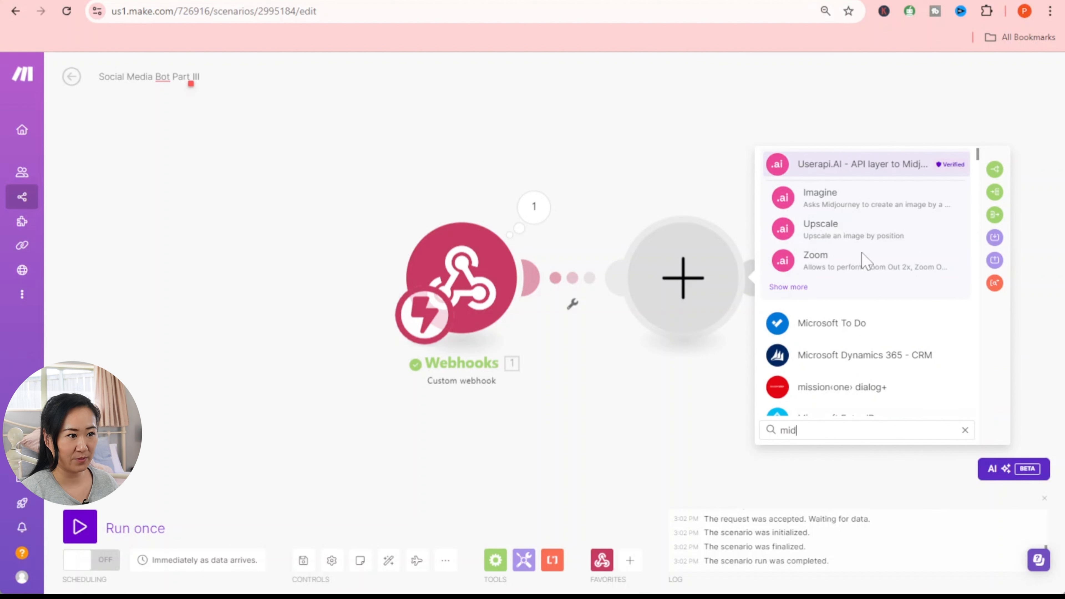
click(817, 239)
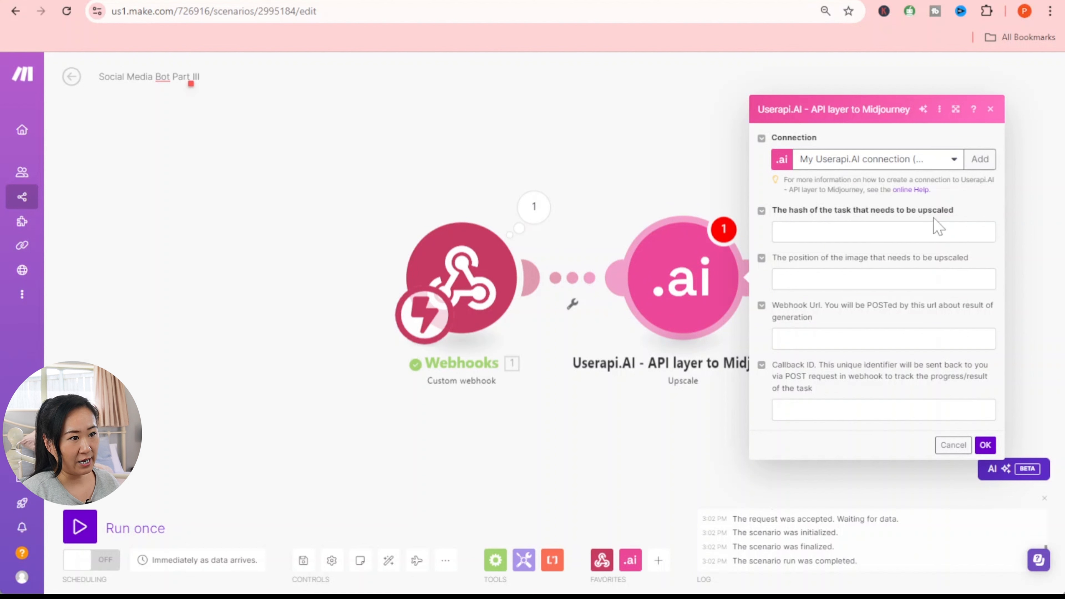
- Copy the hash value from the webhook trigger's last output
click(530, 209)
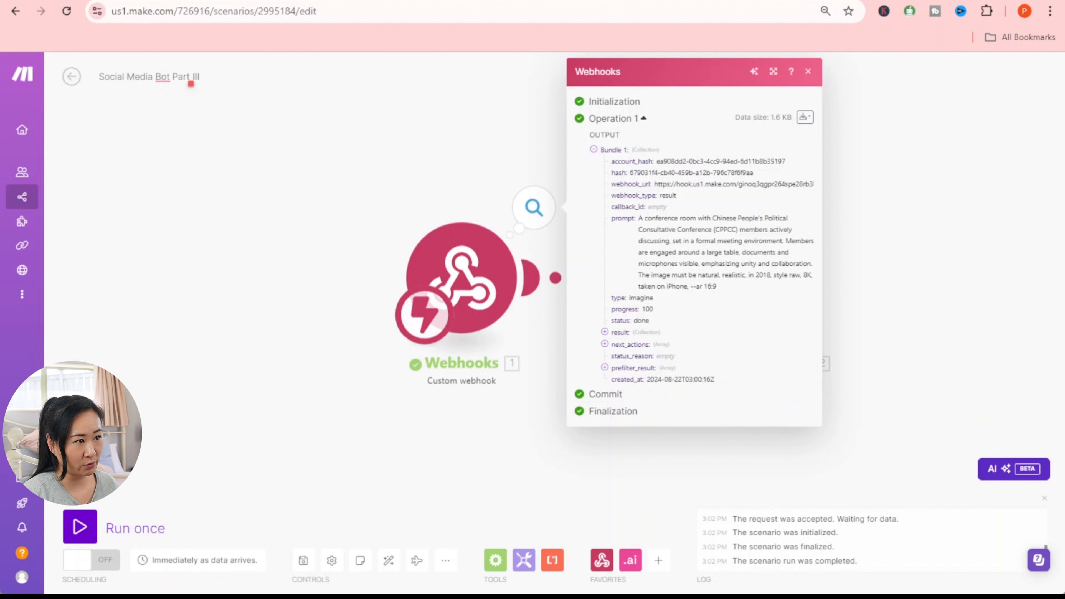
drag(629, 173, 765, 173)
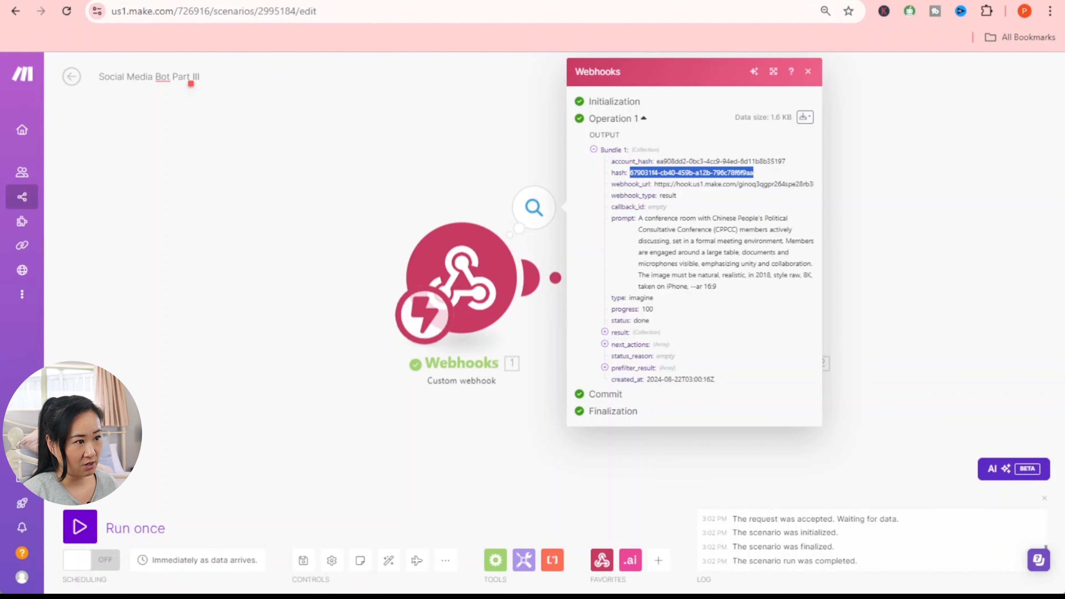
right_click(721, 173)
click(750, 185)
click(495, 134)
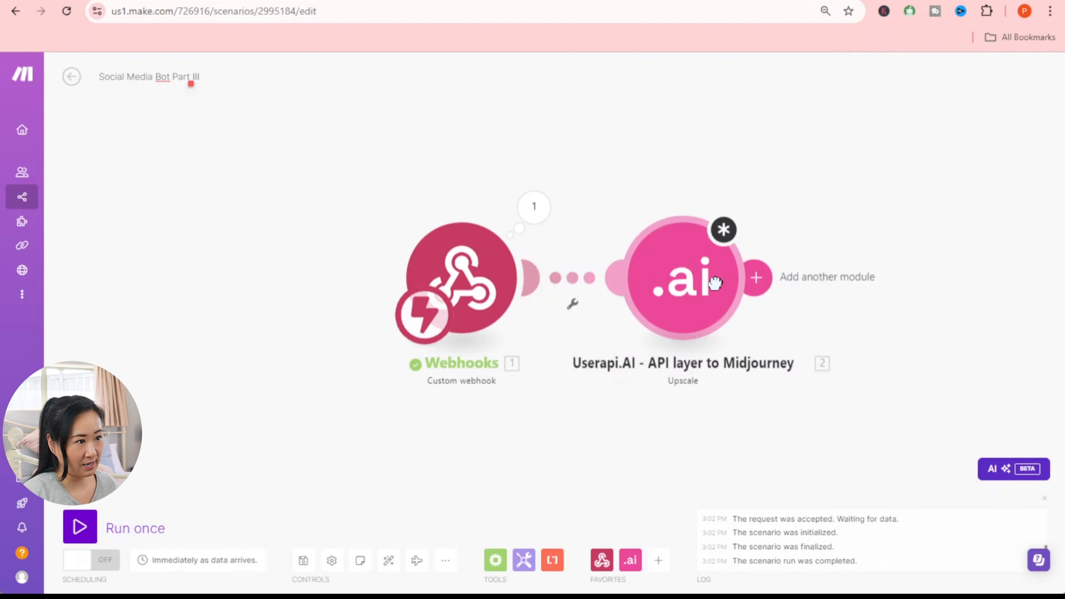
- Delete the extra empty placeholder module and bring up the Upscale module's settings
click(754, 276)
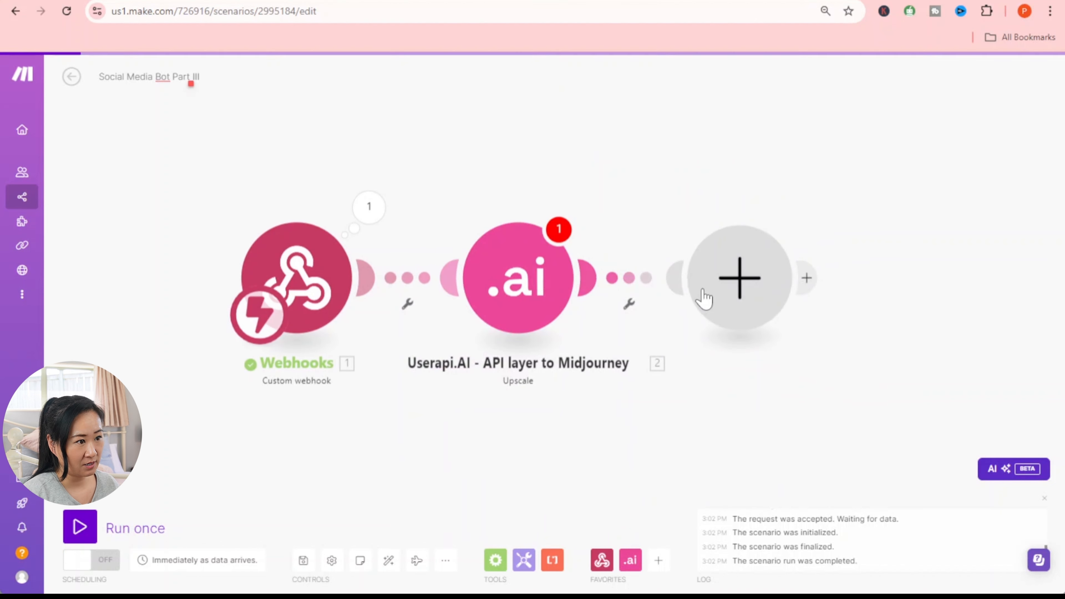
right_click(732, 290)
click(739, 312)
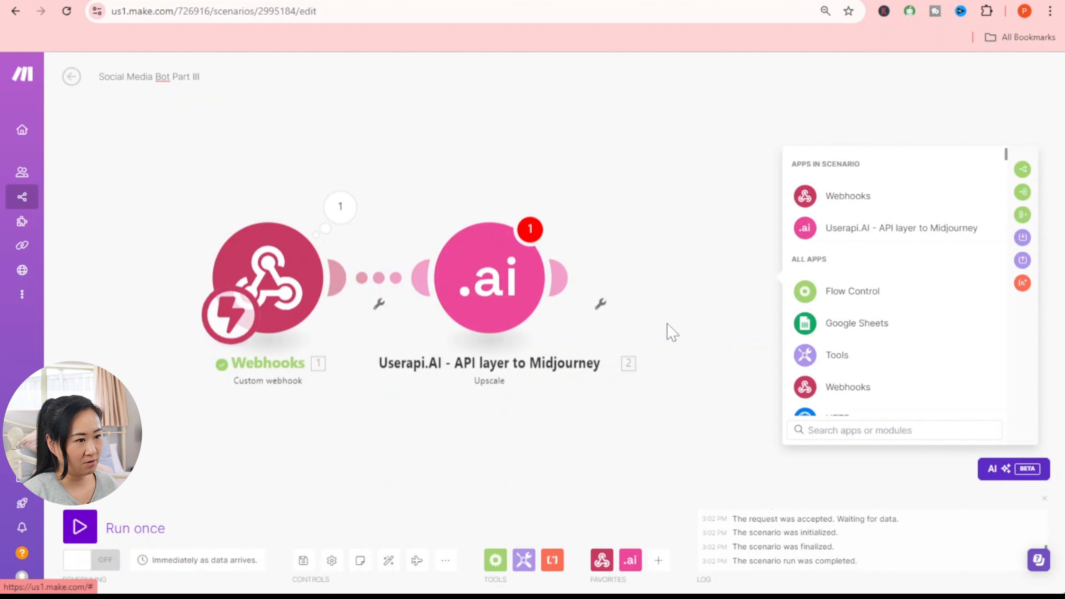
click(503, 287)
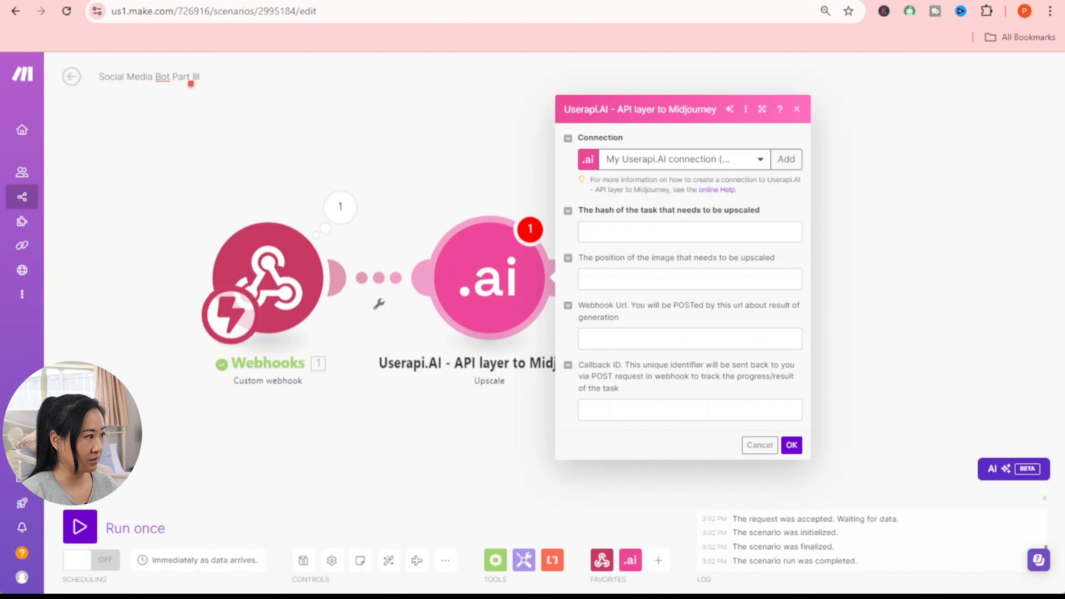
- Map the webhook's 1.hash into the Upscale hash field, set image position 1, and save
click(689, 232)
click(832, 170)
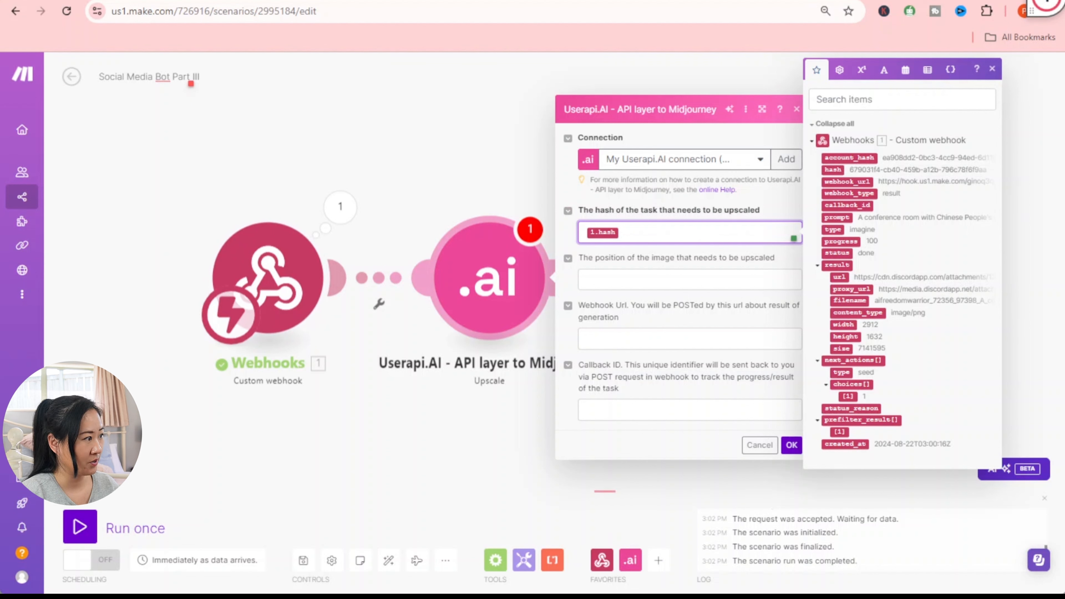
click(690, 279)
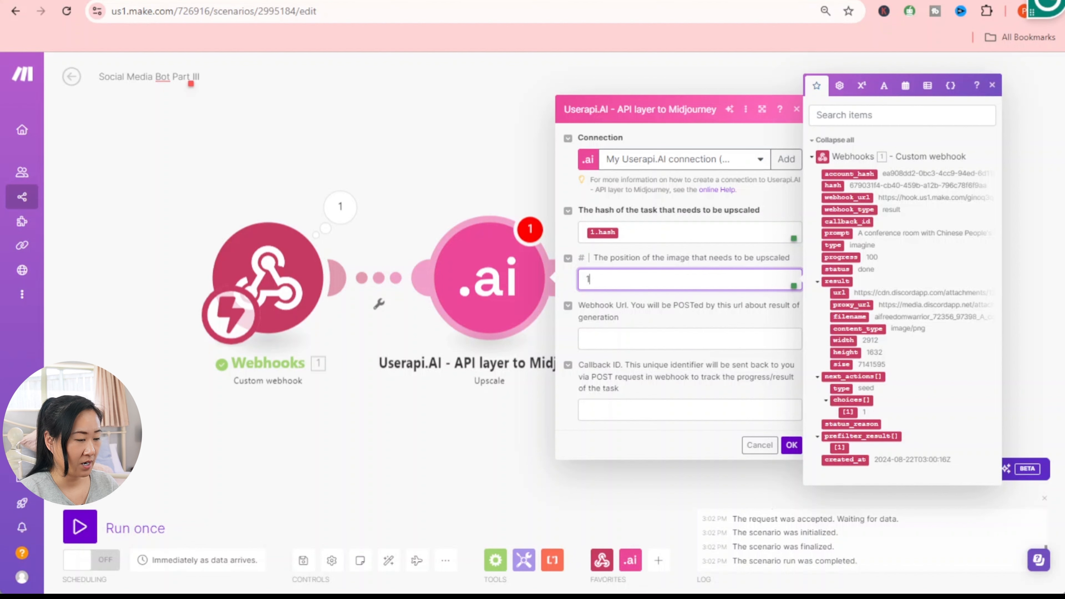
click(692, 340)
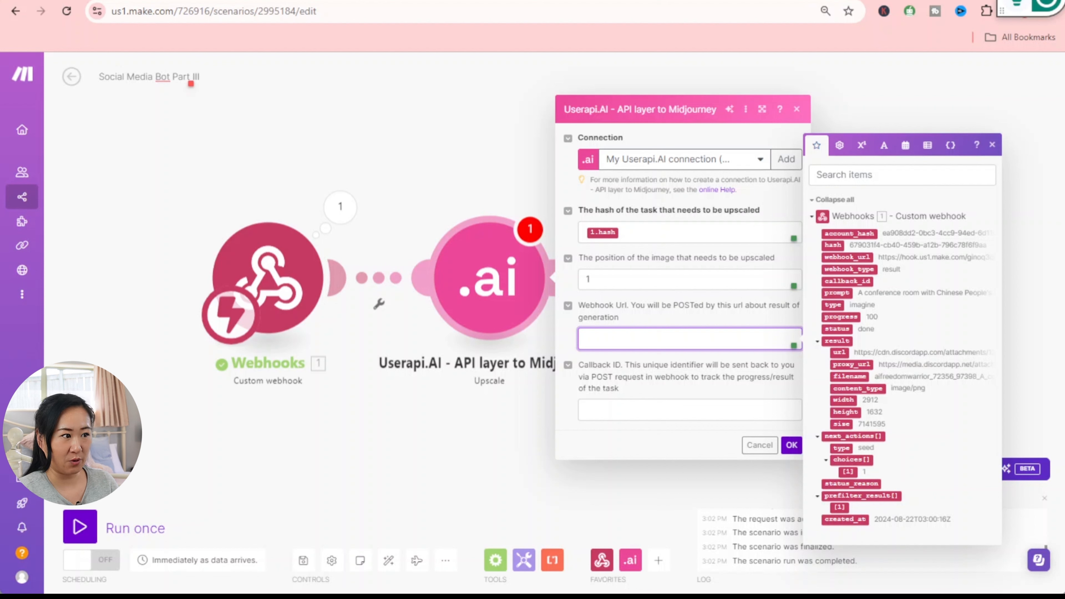
click(799, 449)
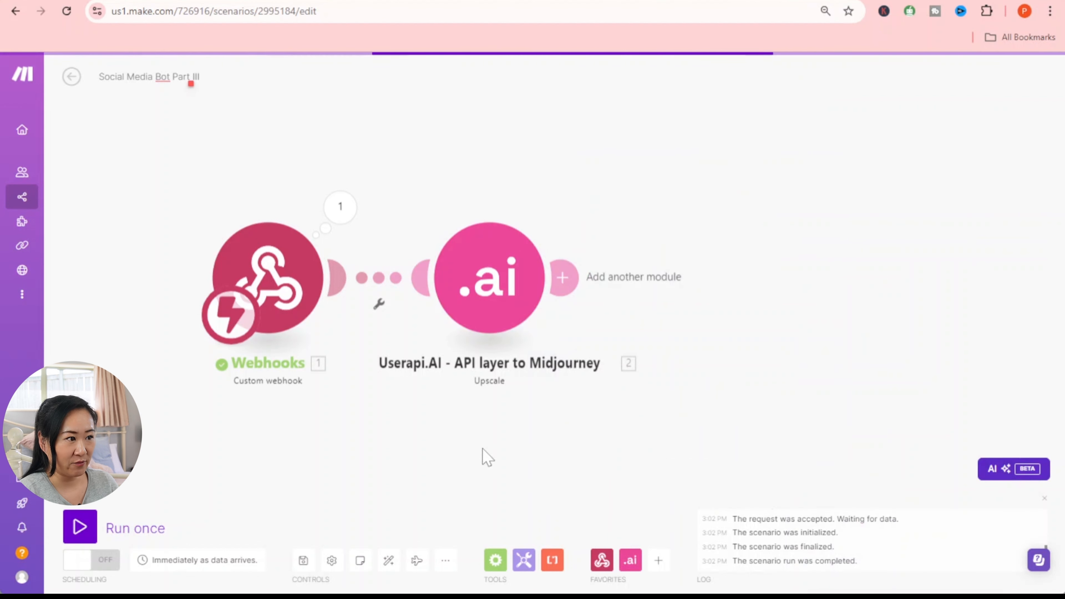
click(303, 560)
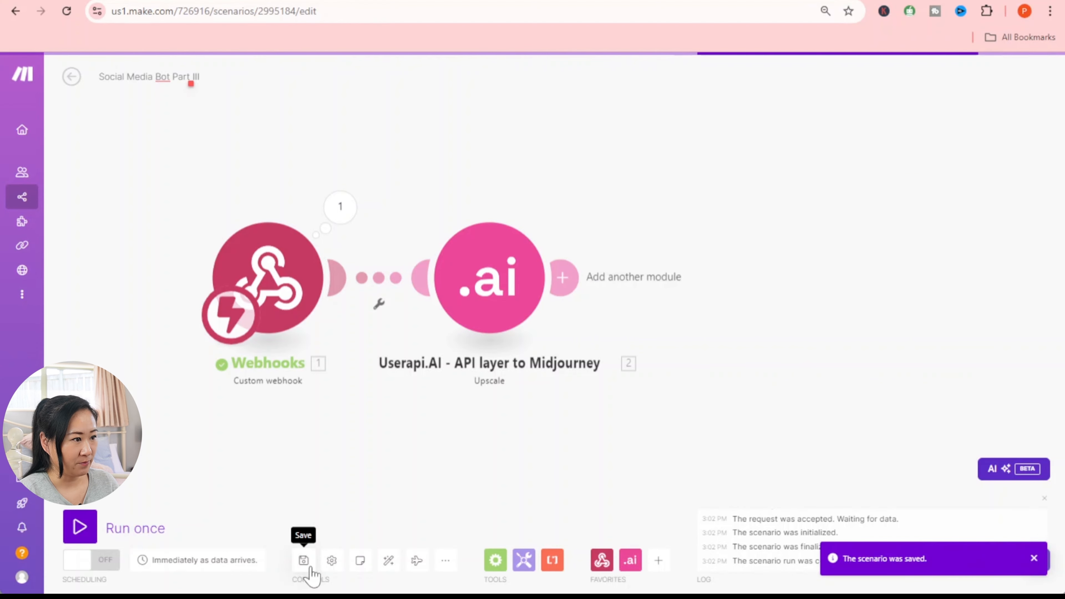
- Create a new scenario starting with a Webhooks Custom webhook trigger
click(71, 77)
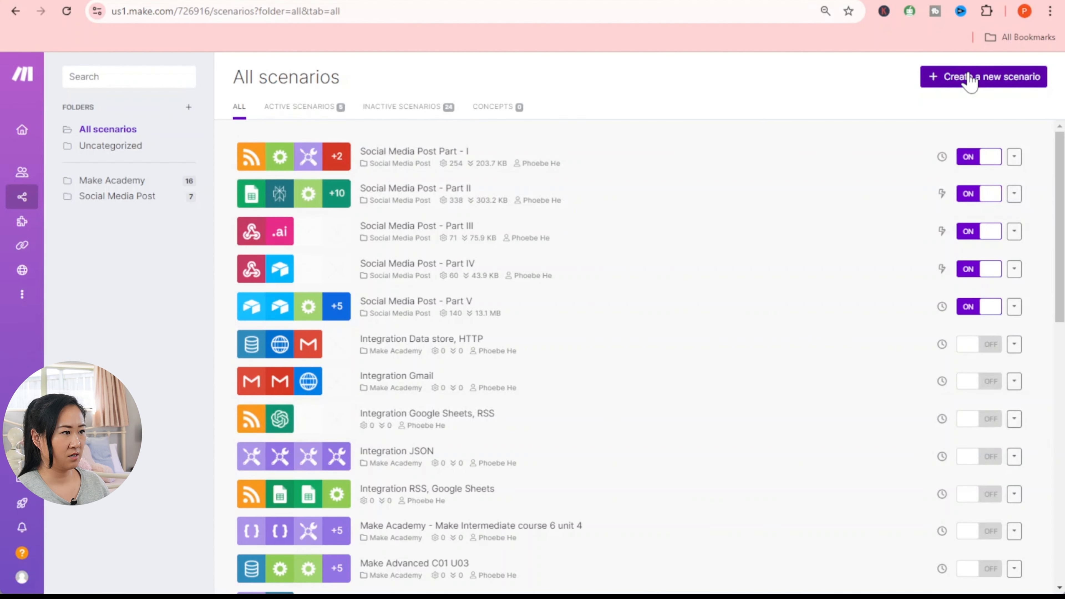
click(968, 78)
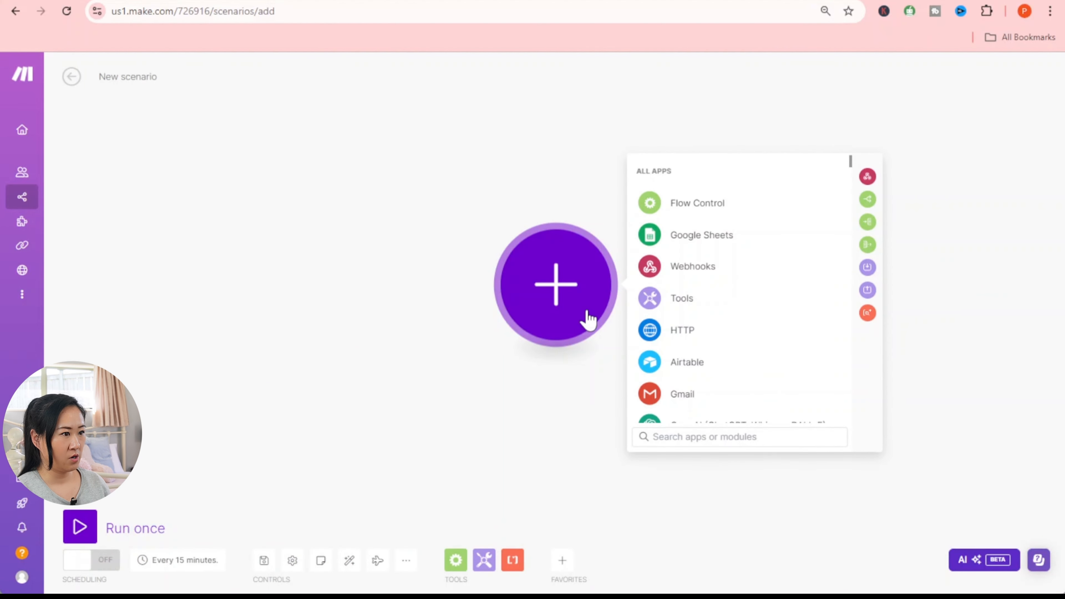
click(688, 273)
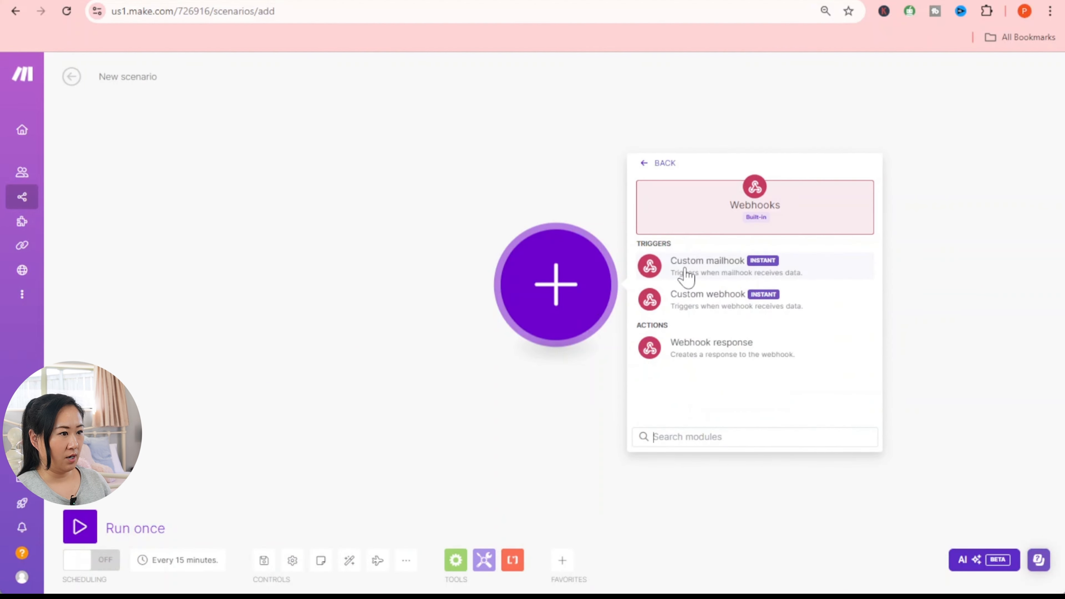
click(732, 305)
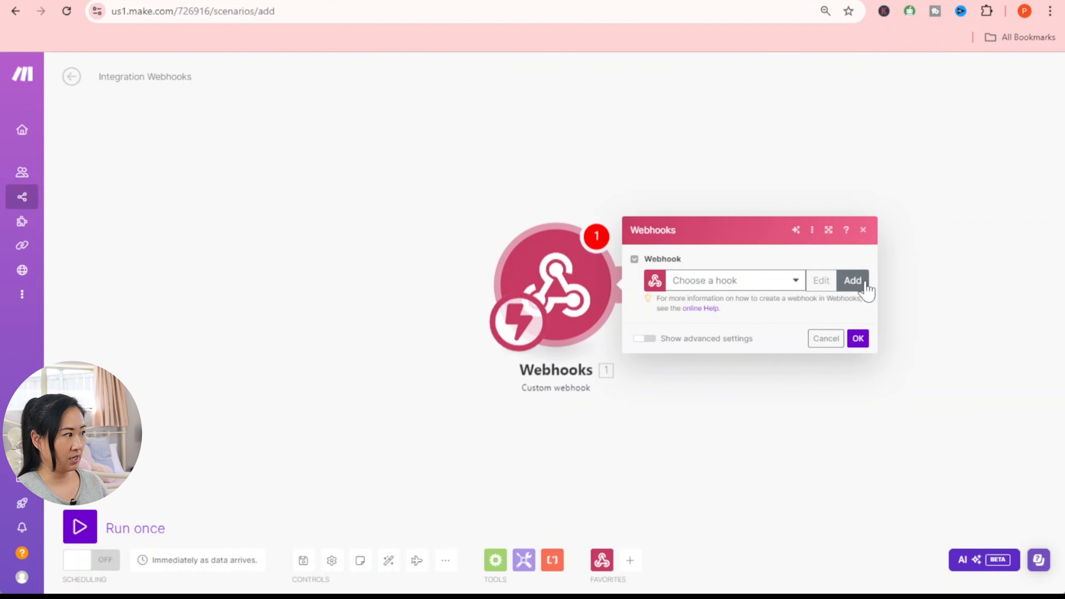
- Add a new webhook named 'Choose an Image' and save it
click(852, 280)
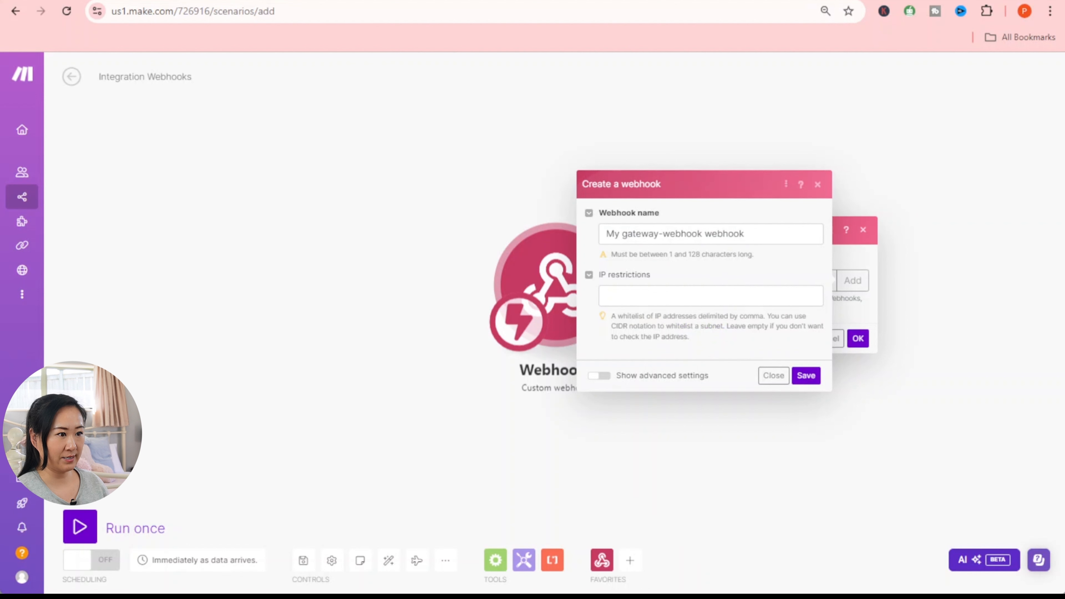
drag(753, 234, 572, 218)
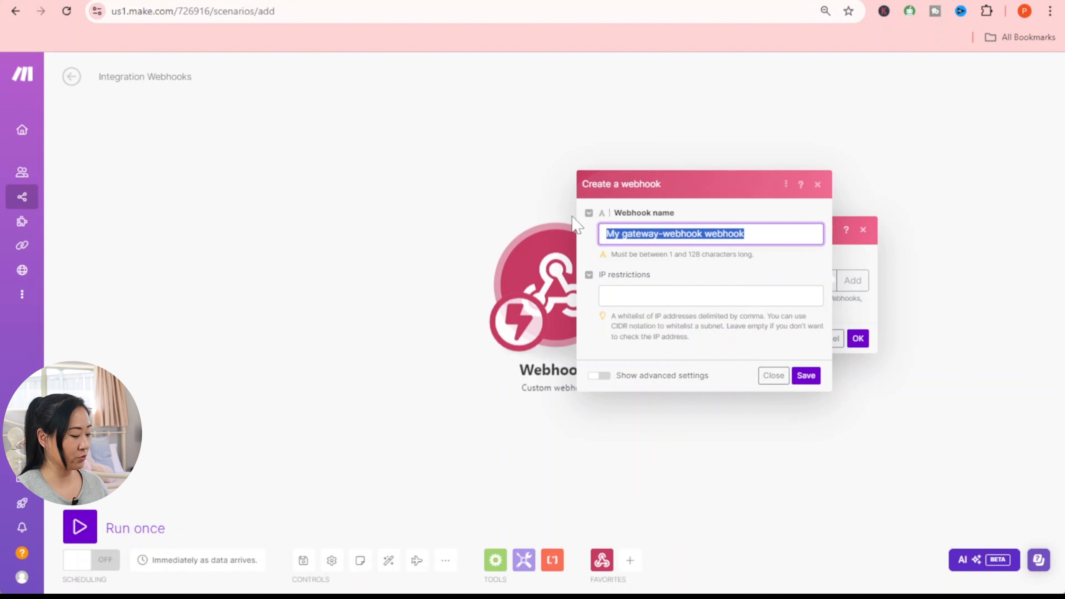
text(Choose an)
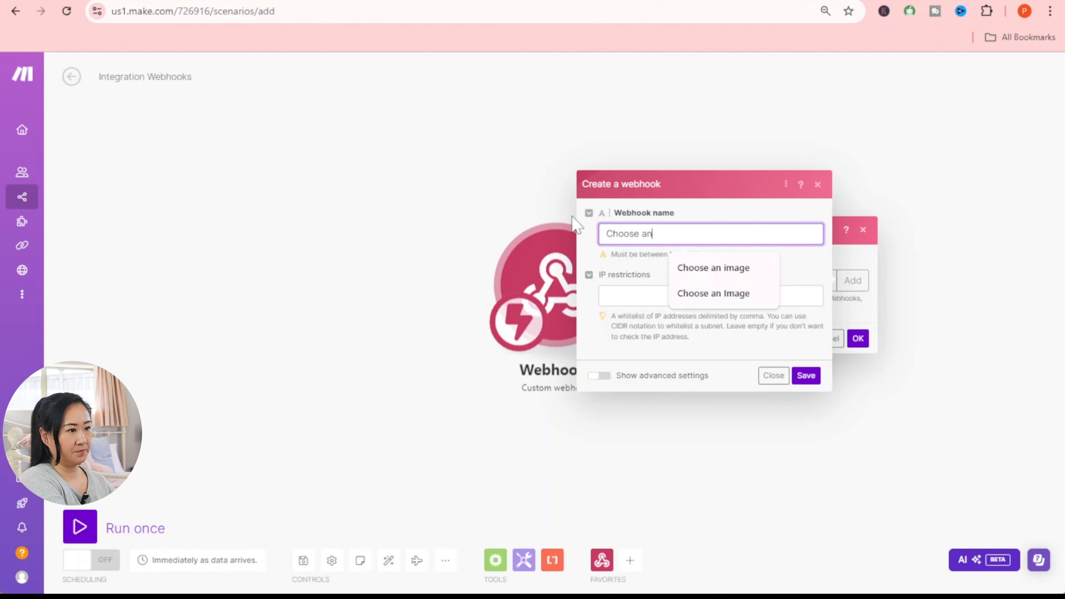
text( Image)
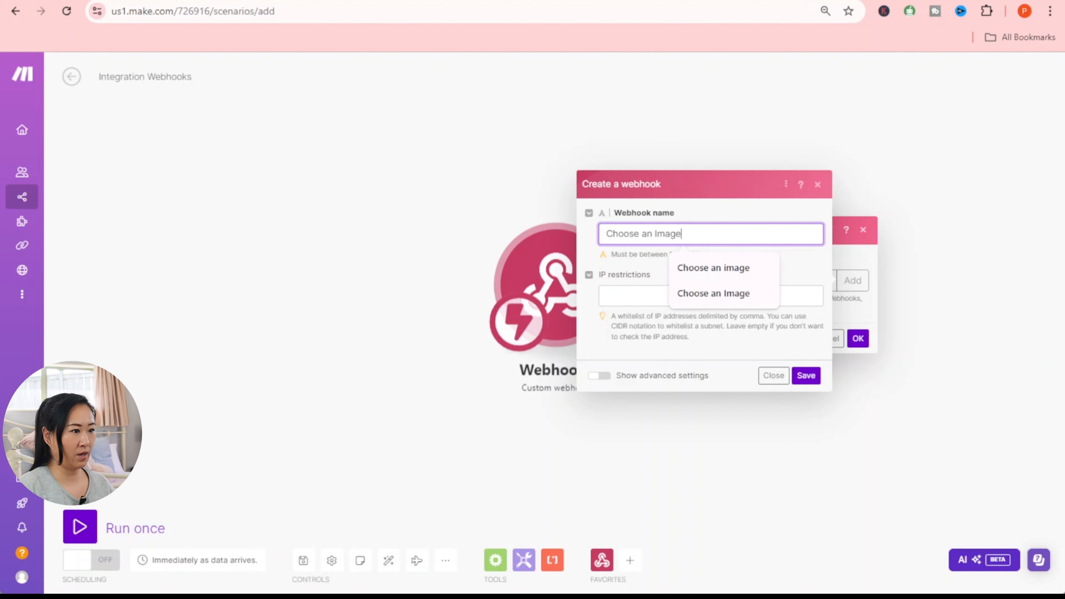
key(Tab)
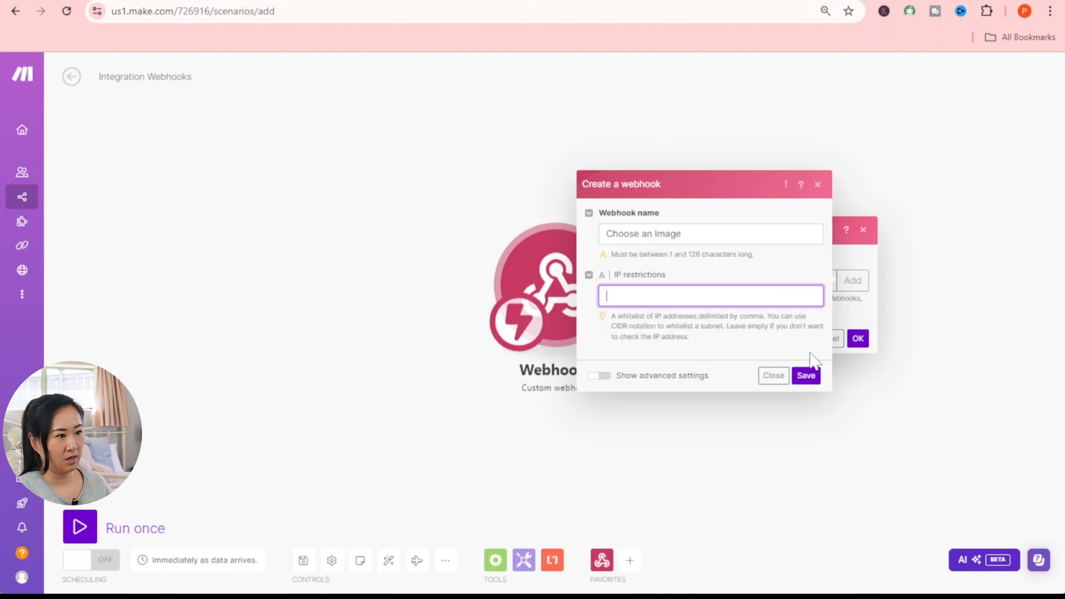
click(806, 376)
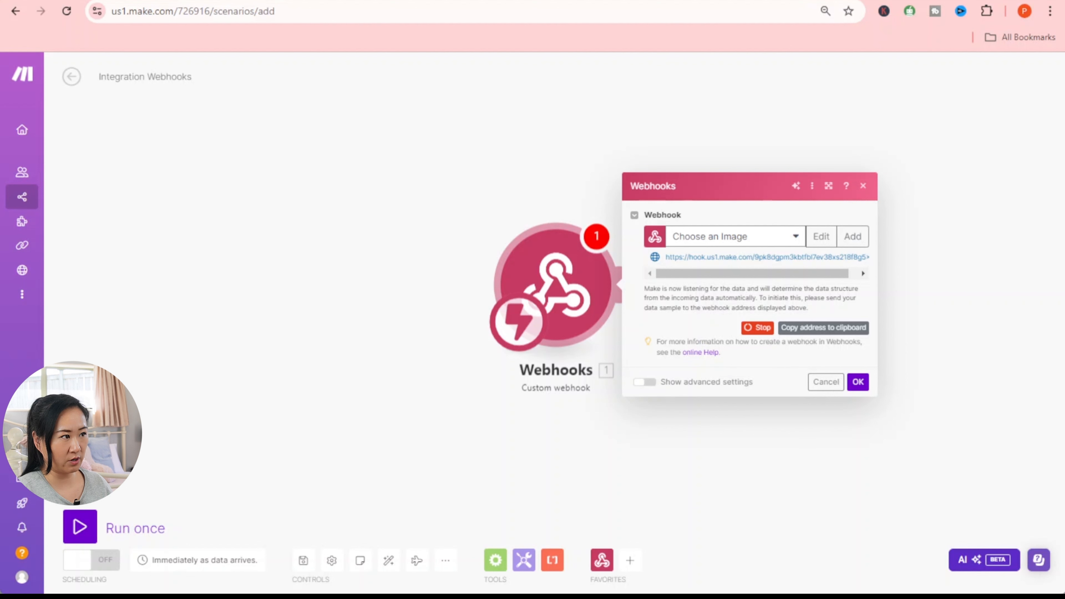
- Back in Part III, run only the Upscale module with the pasted task hash and review its output
click(62, 3)
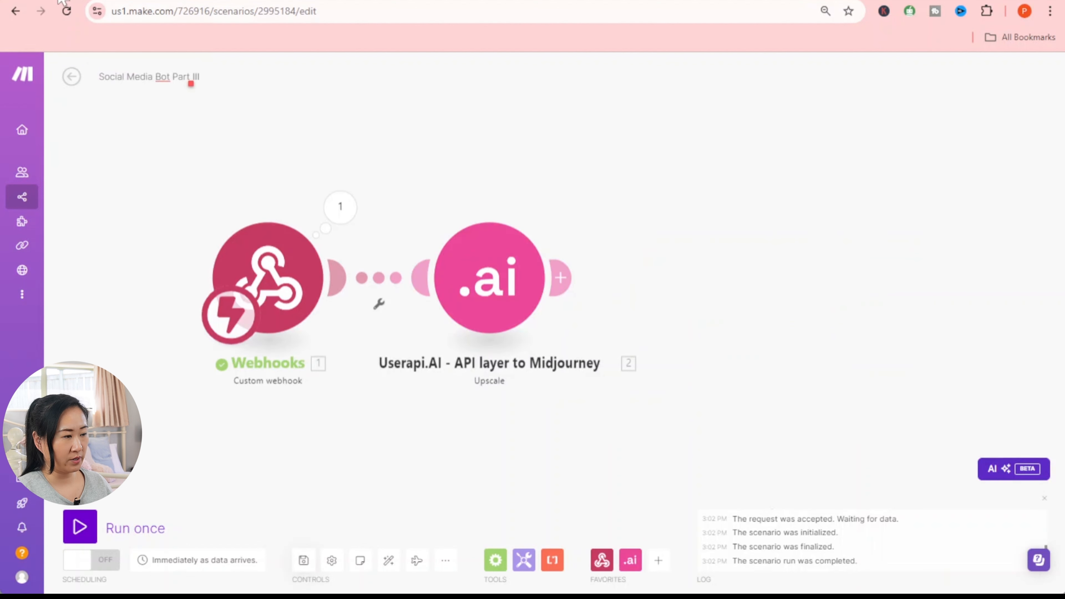
right_click(509, 275)
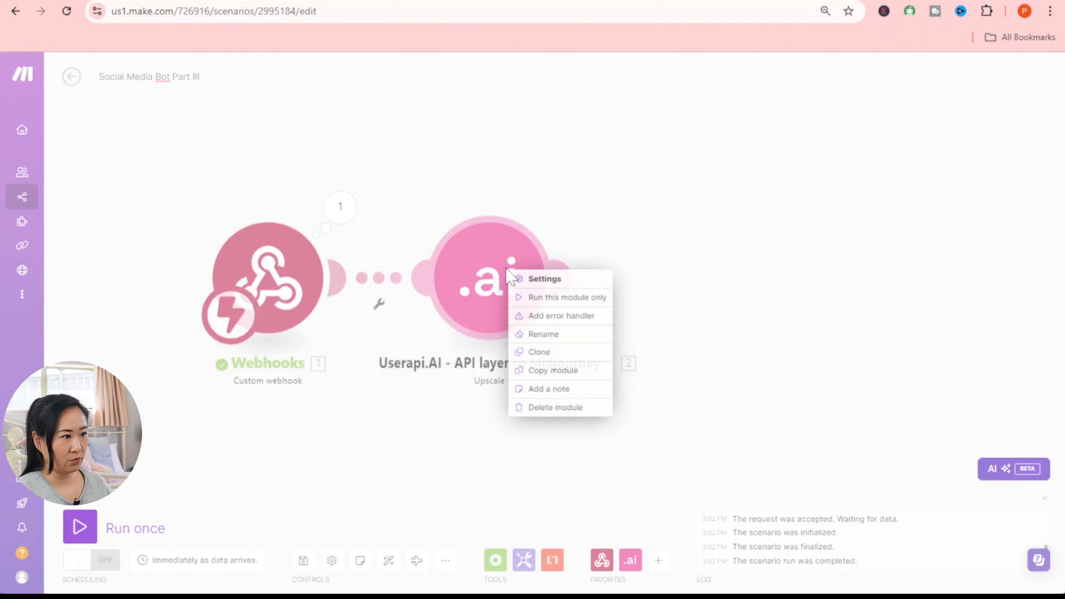
click(567, 298)
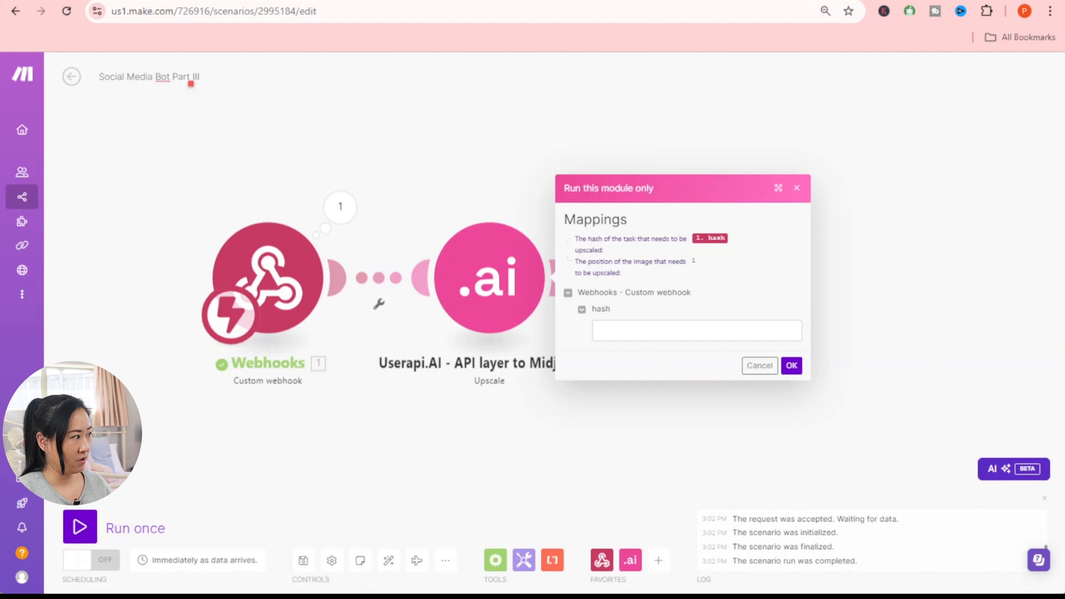
click(629, 331)
right_click(629, 332)
click(691, 469)
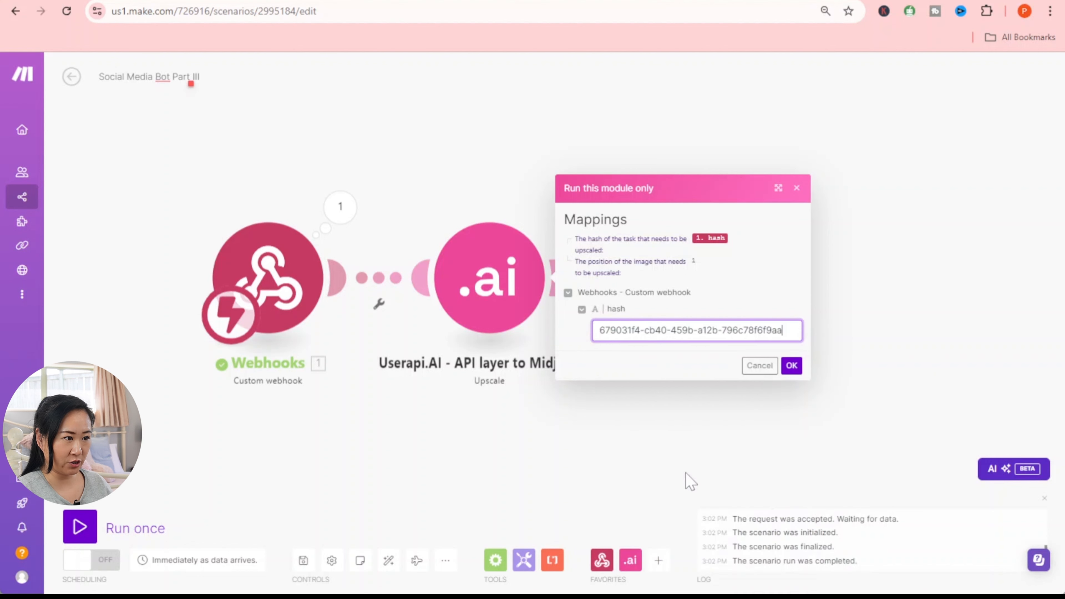
click(791, 366)
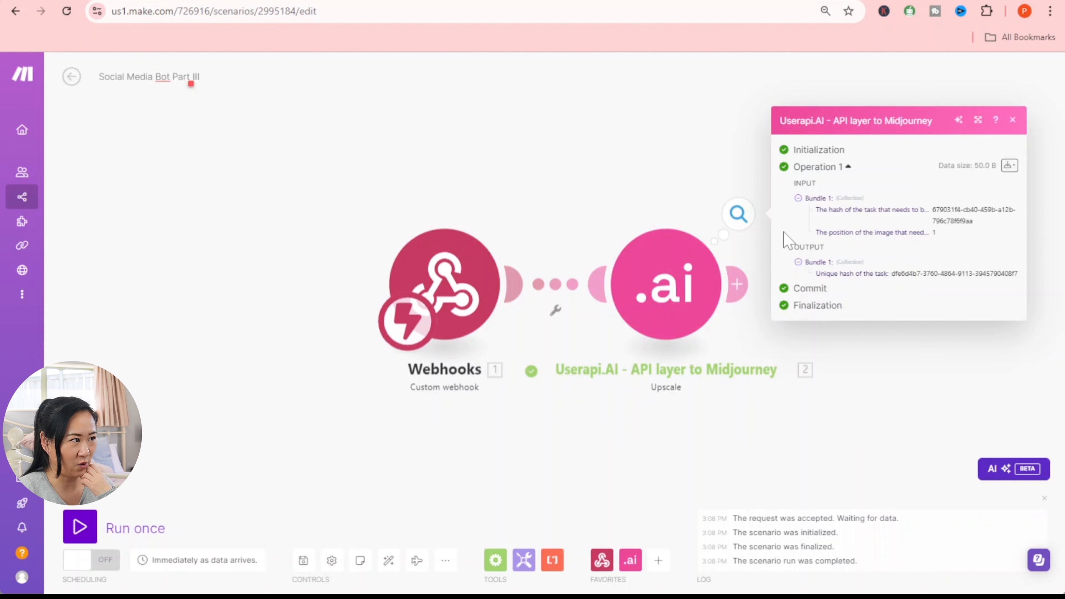
click(773, 350)
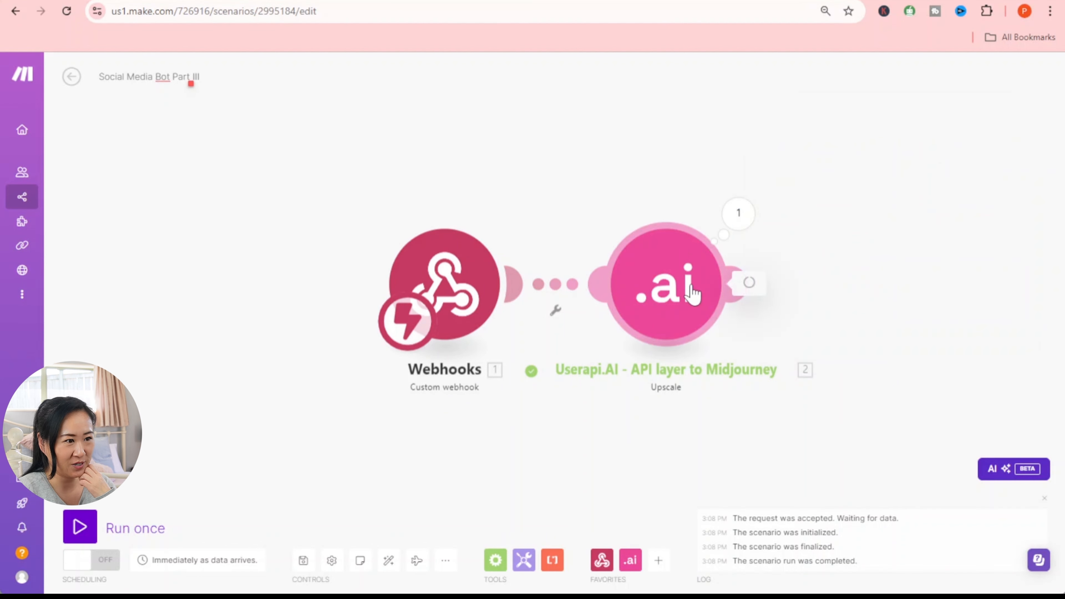
- Paste the Make webhook address into the Upscale module's Webhook Url and save the settings
click(690, 294)
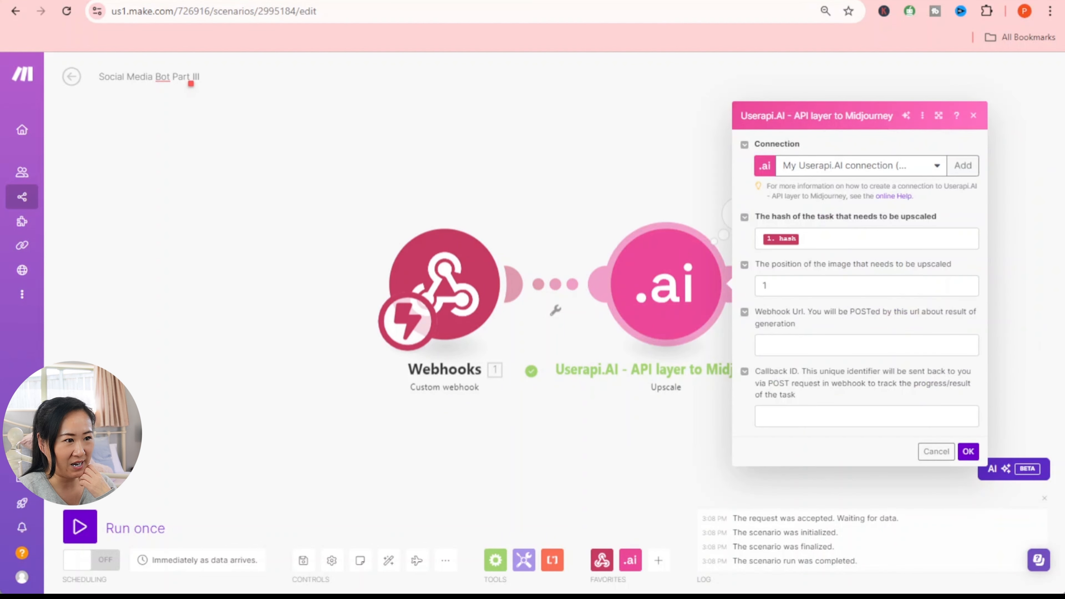
click(794, 345)
right_click(794, 345)
click(842, 485)
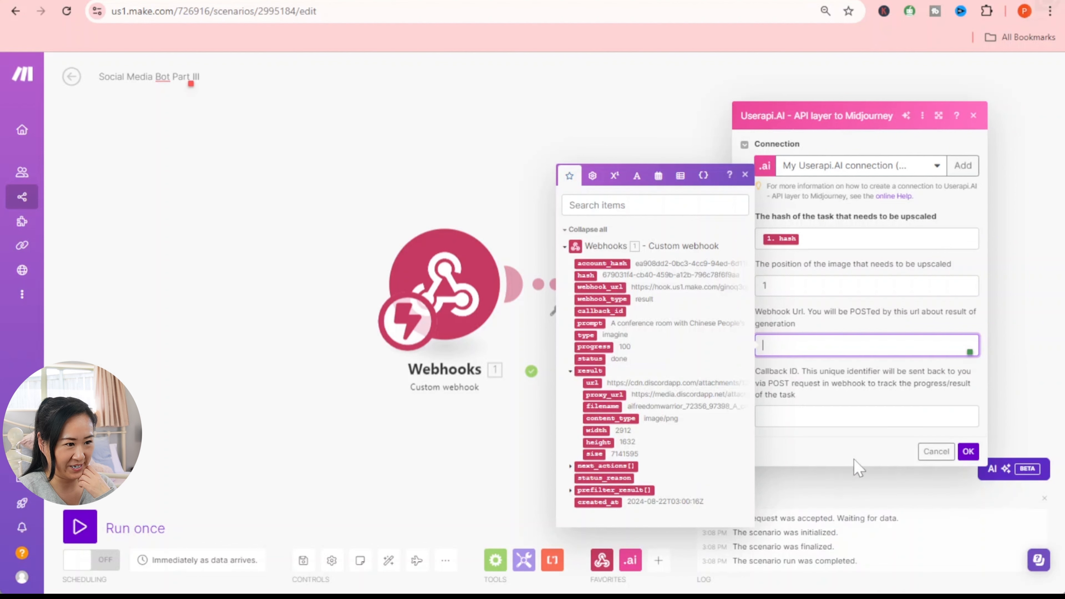
click(846, 459)
click(968, 465)
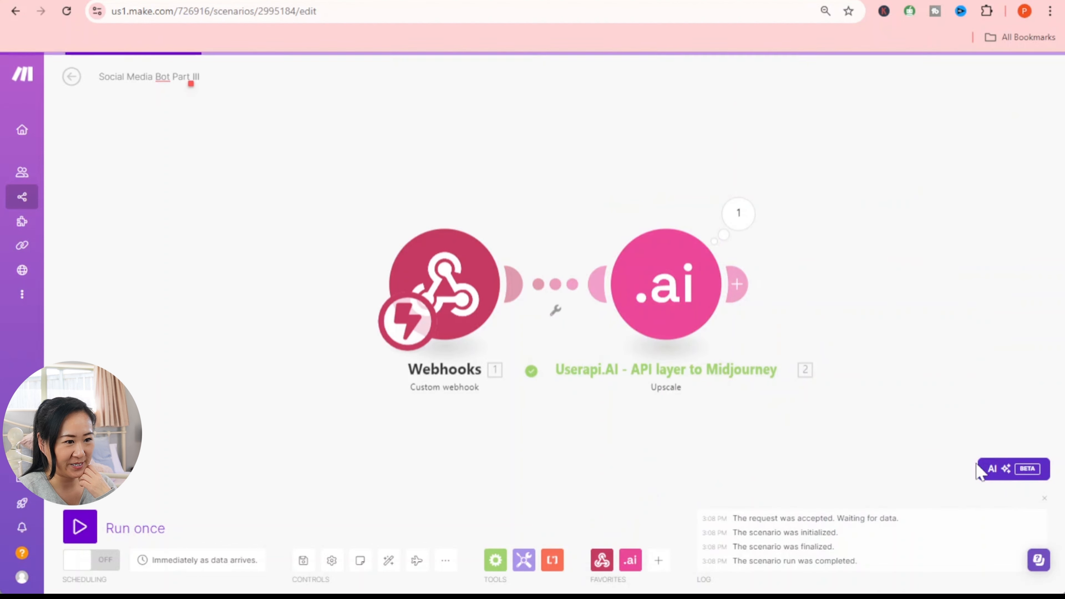
- Run the Upscale module on its own again with the pasted task hash
right_click(690, 294)
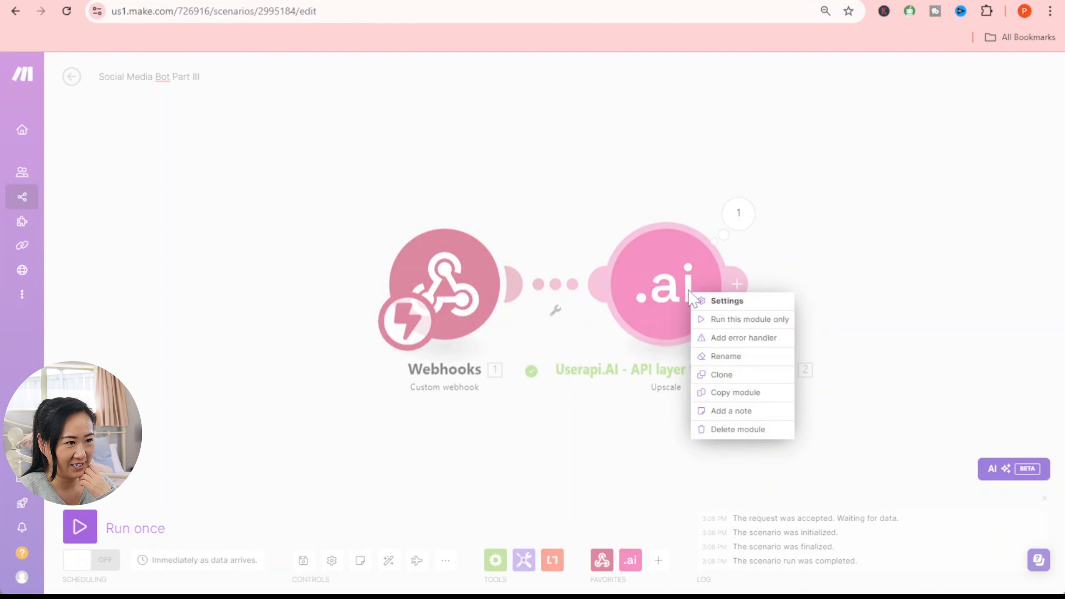
click(747, 322)
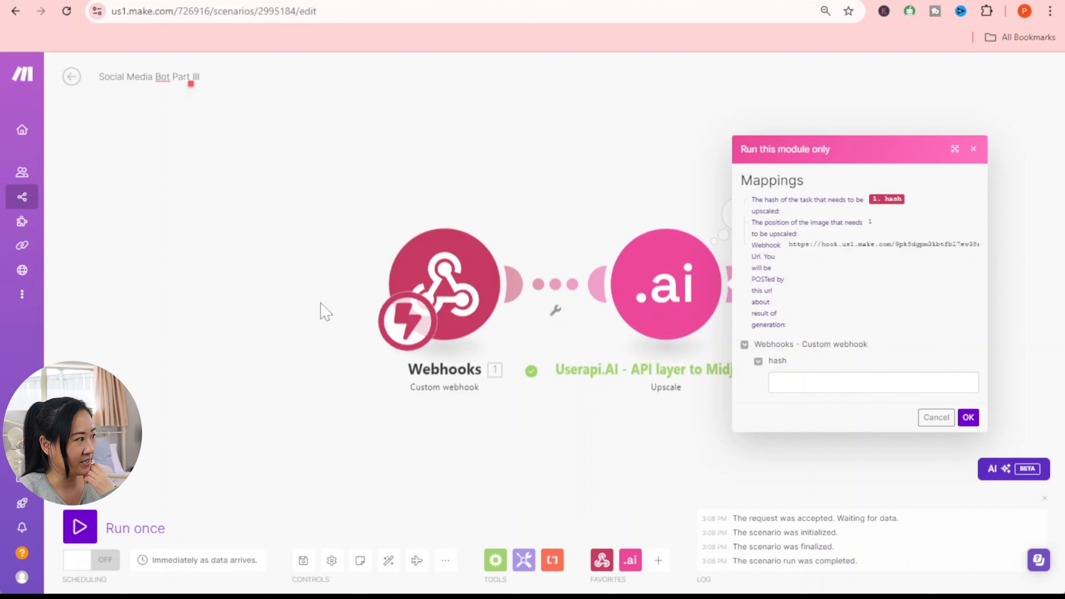
click(817, 382)
right_click(817, 383)
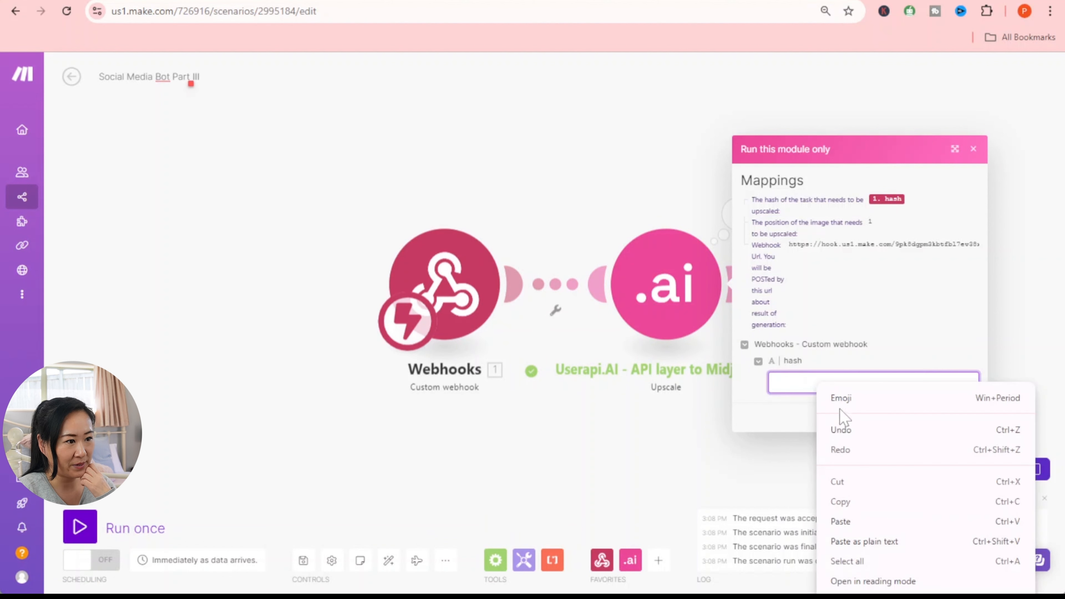
click(858, 524)
click(968, 418)
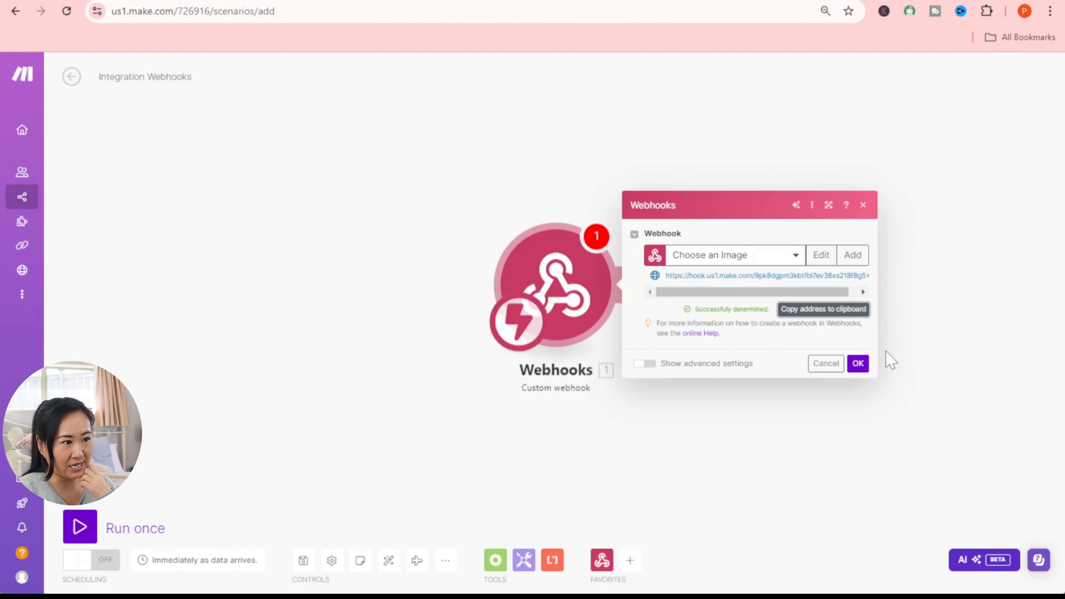
- Confirm the Choose an Image webhook, retitle 'Integration Webhooks' as 'Social Media Bot Part IV', and save
click(857, 363)
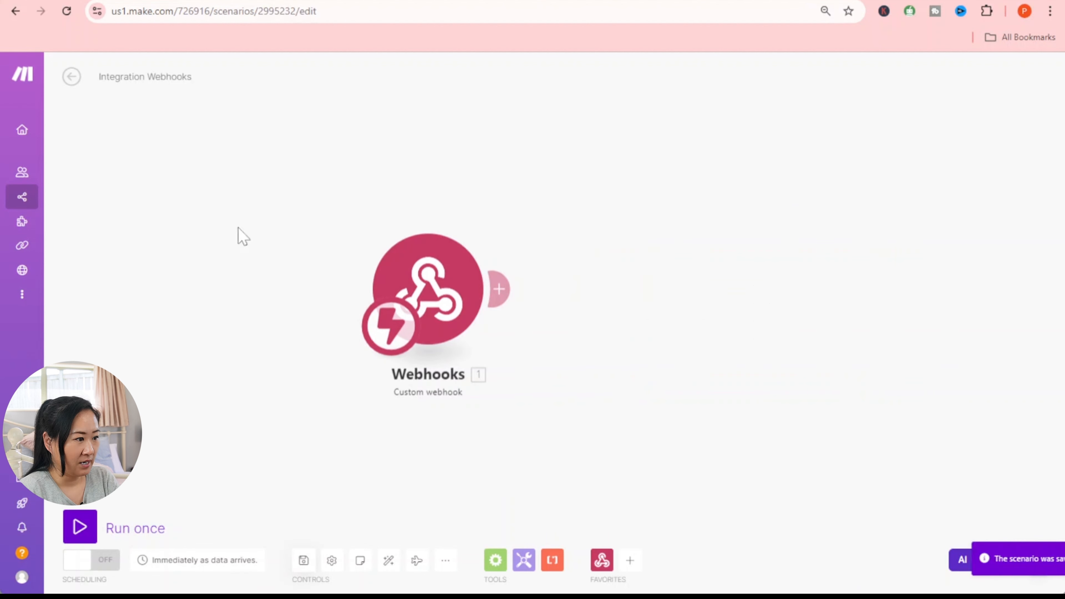
drag(193, 76, 171, 76)
drag(99, 77, 199, 84)
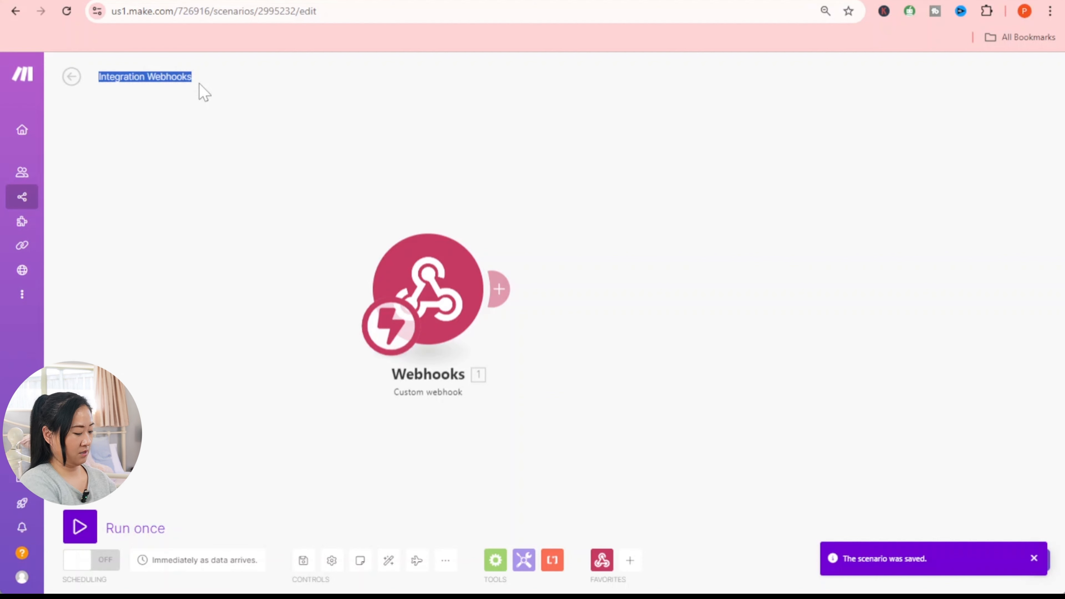
text(Social Media Bot Part)
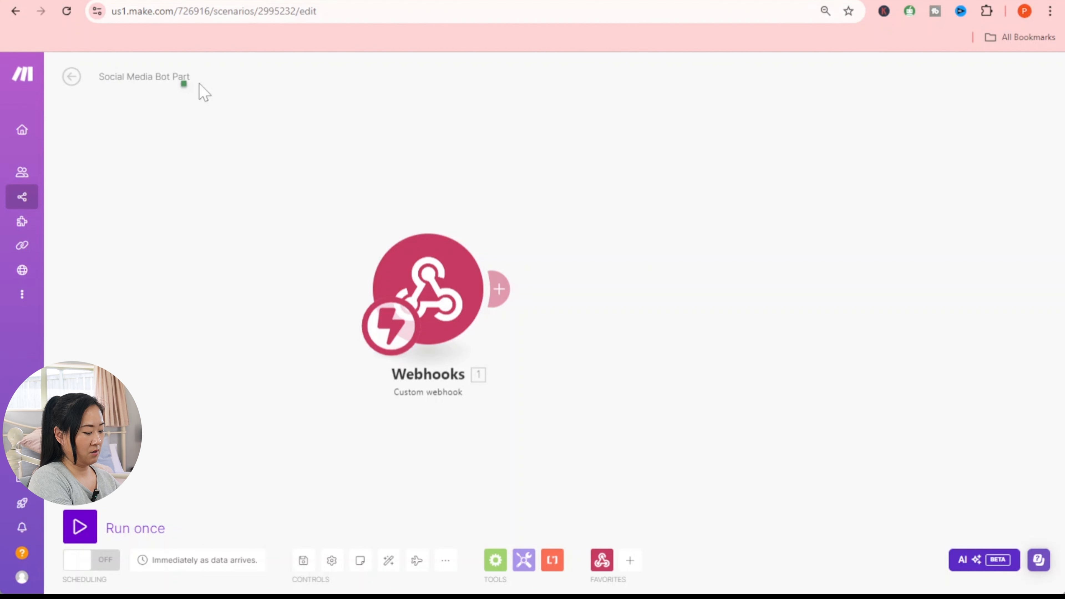
text(1)
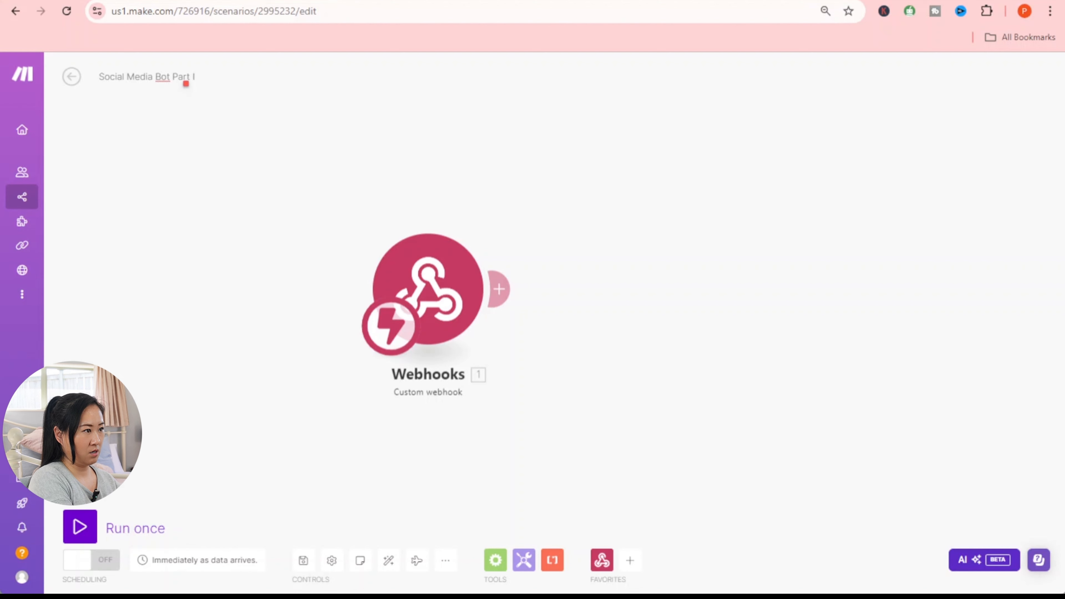
text(V)
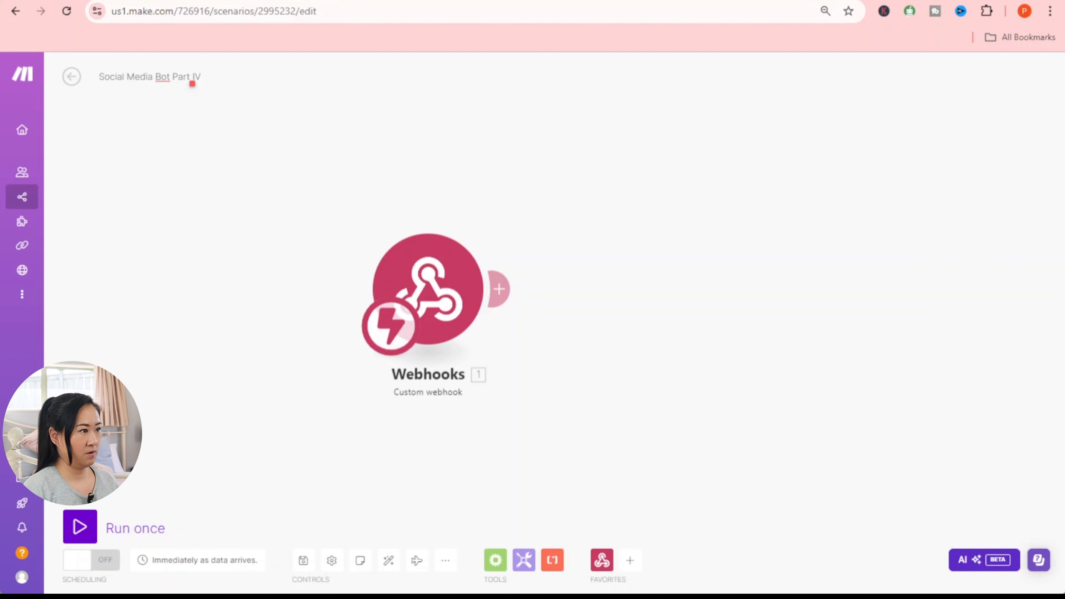
click(303, 562)
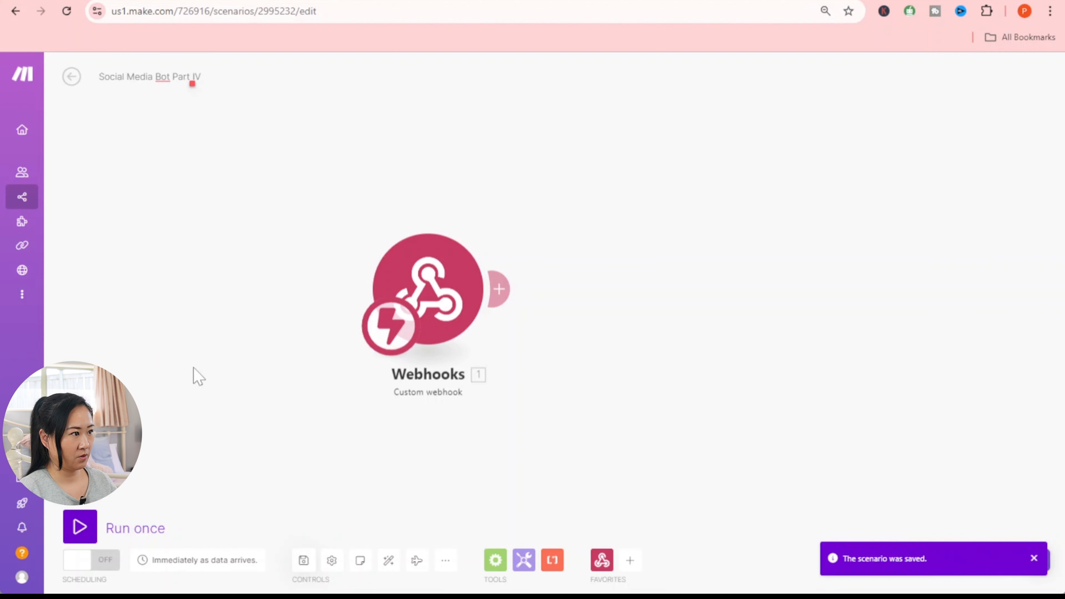
drag(733, 309, 647, 305)
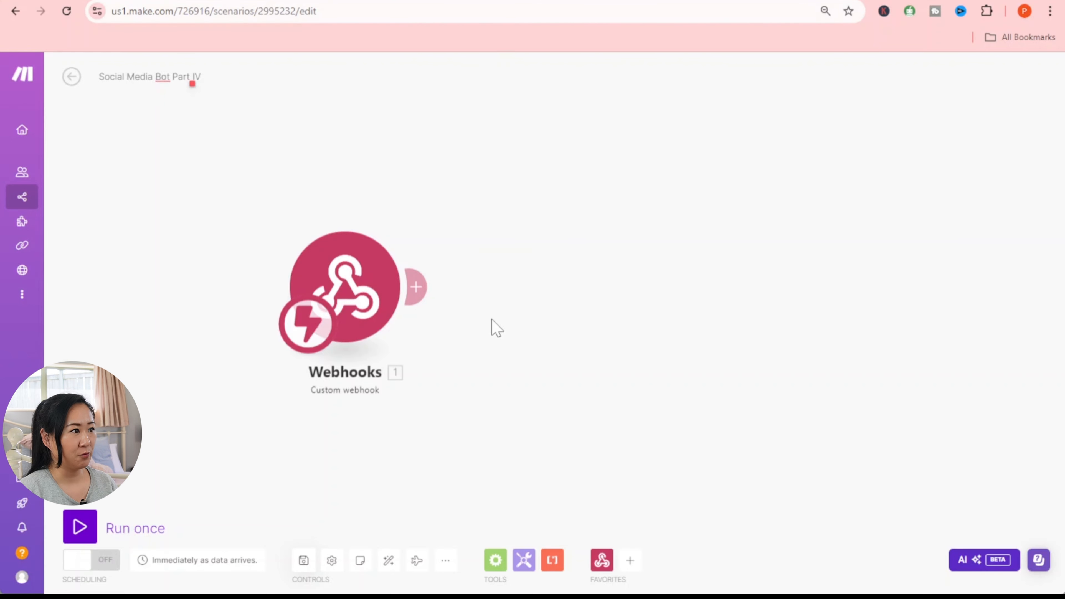
- Add an Airtable 'Update a Record' module after the Choose an Image webhook
click(417, 287)
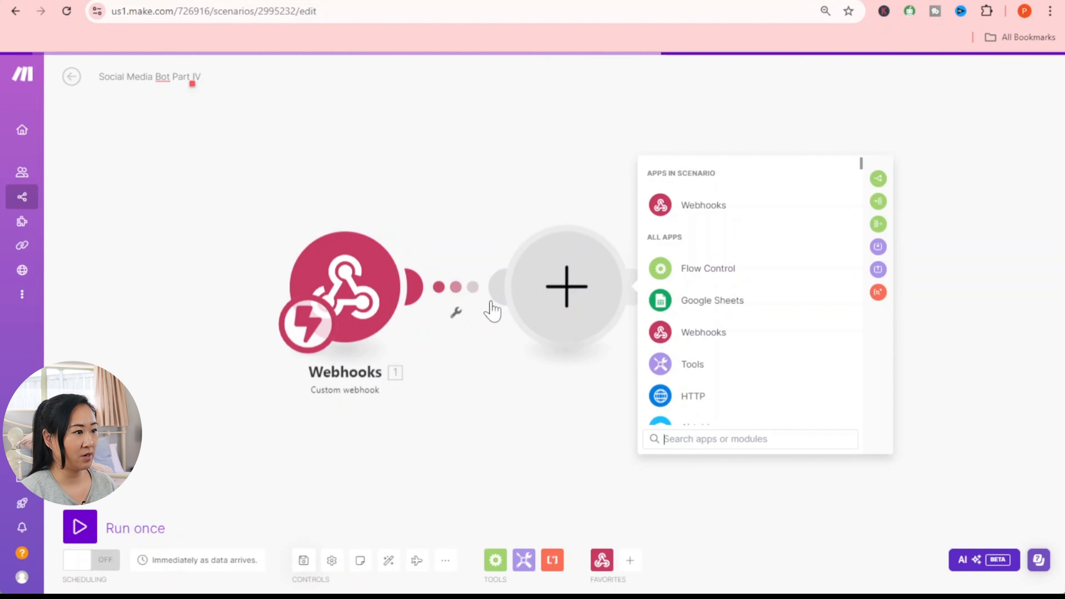
scroll(699, 401, down, 3)
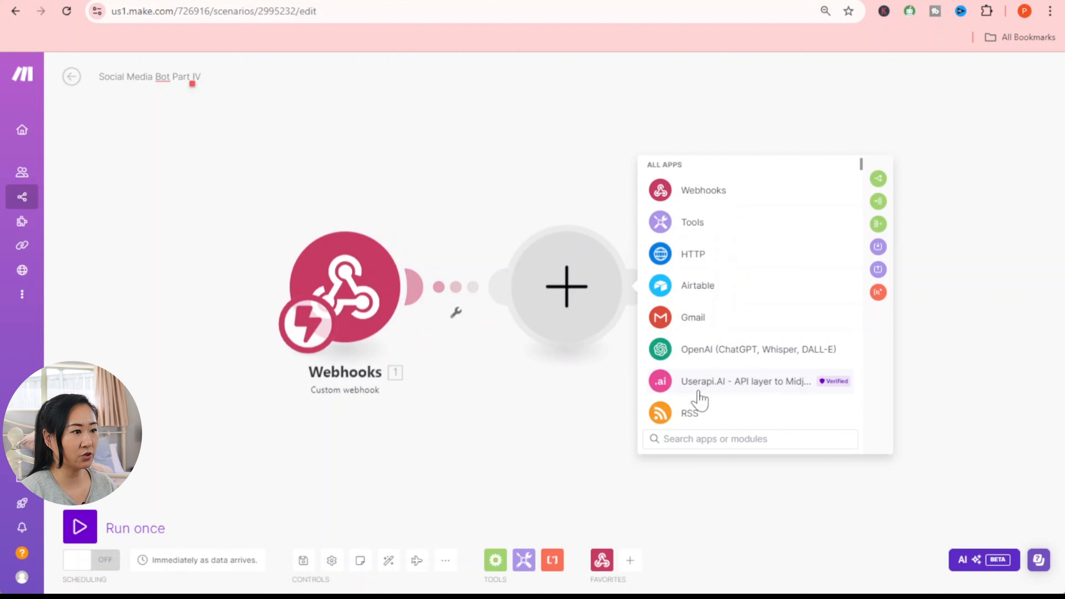
click(696, 289)
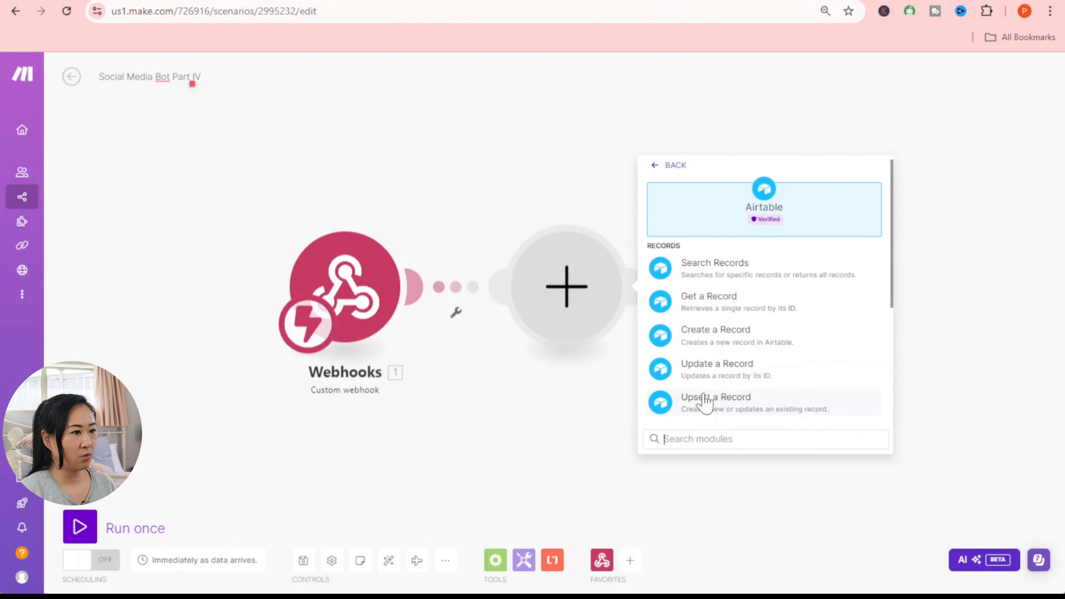
click(710, 369)
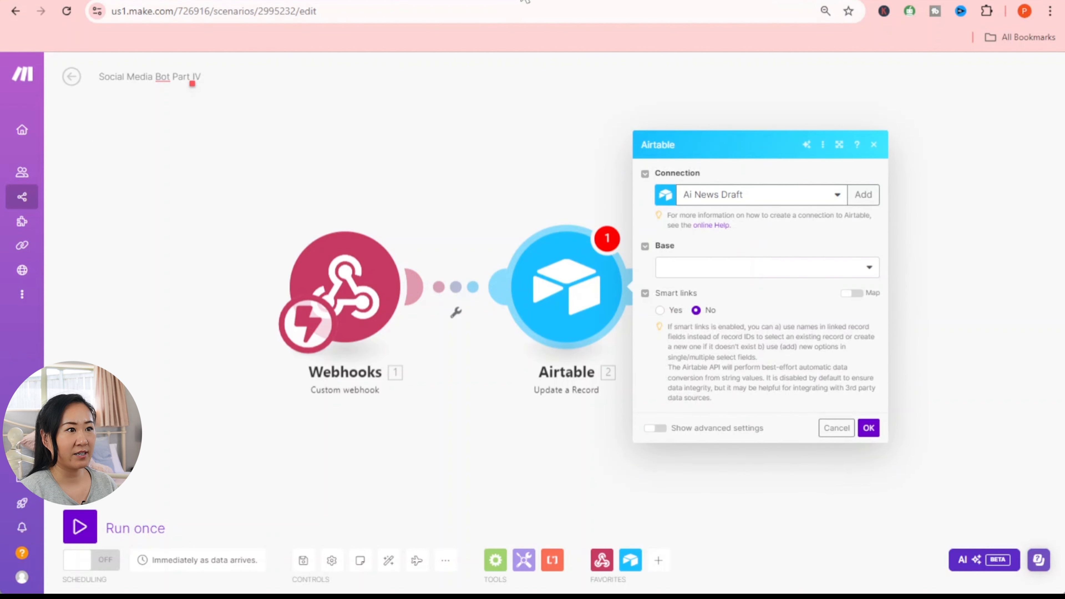
click(705, 2)
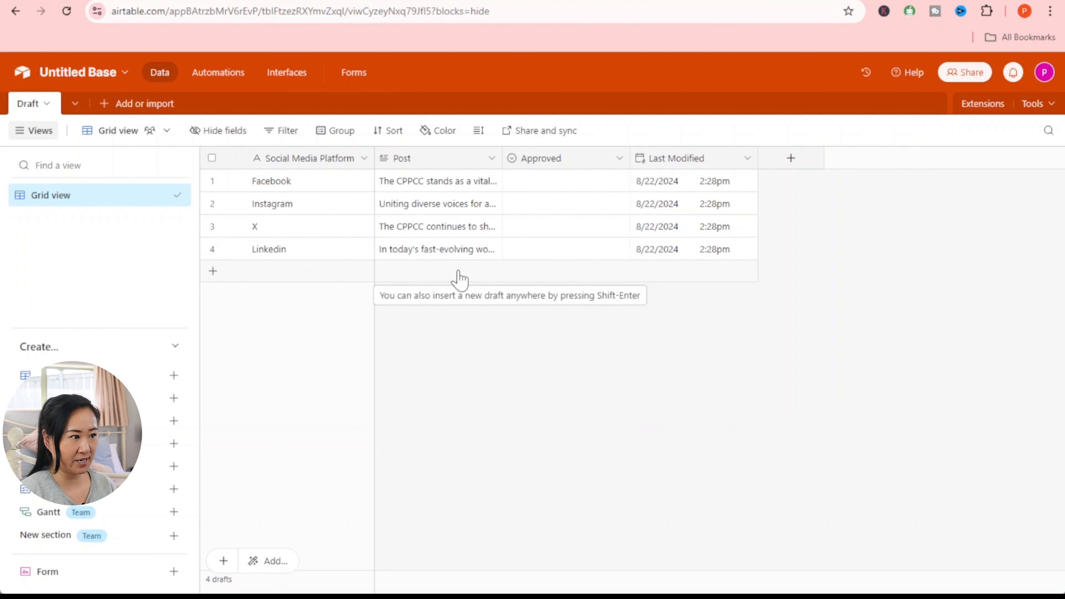
- Create a new blank Airtable table named Image
click(46, 103)
click(103, 105)
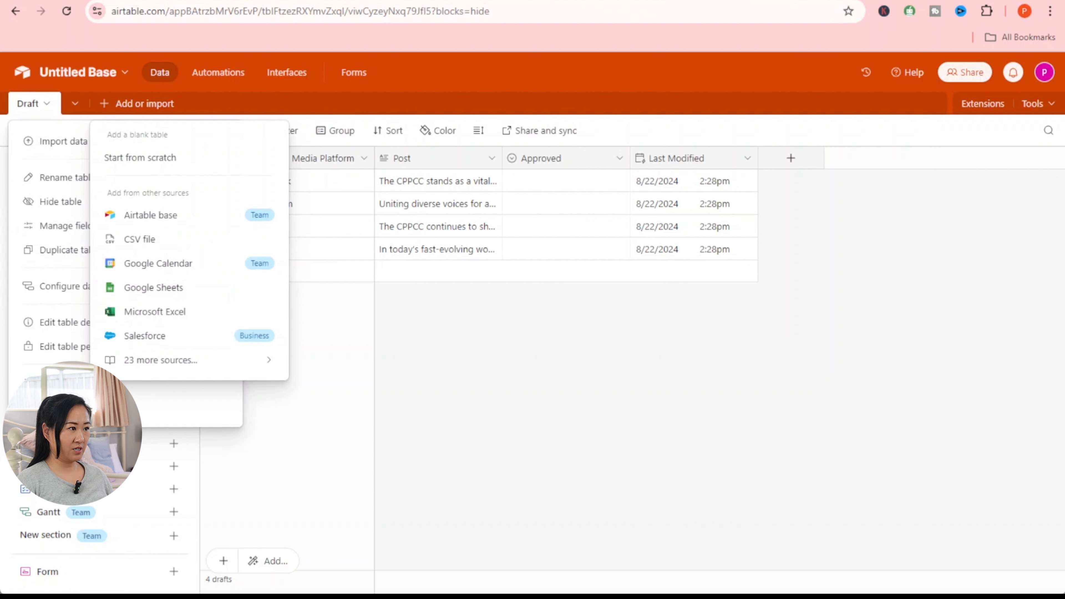
click(166, 159)
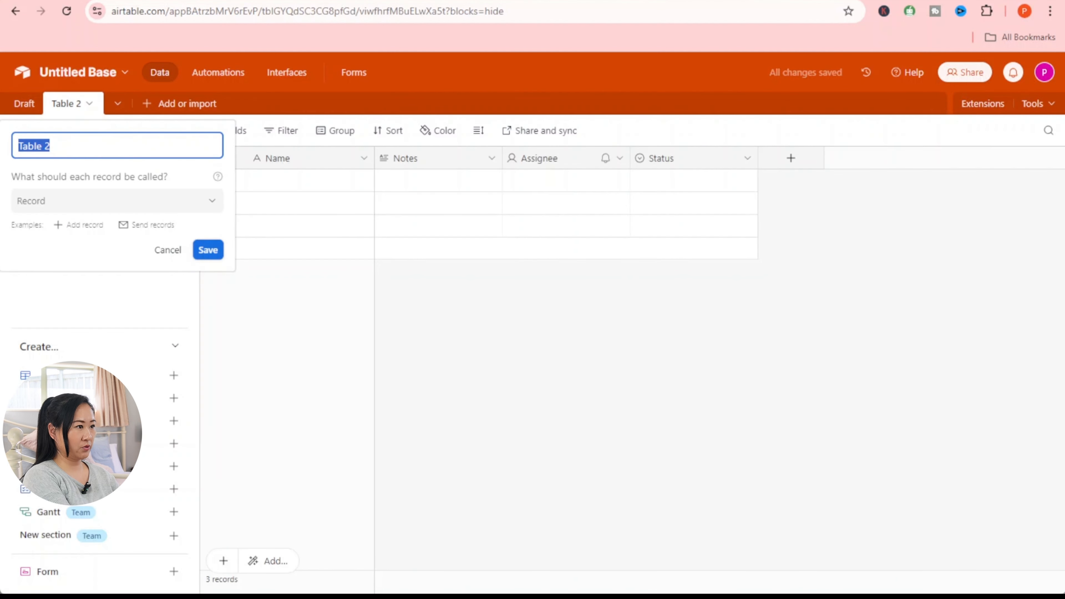
text(Image)
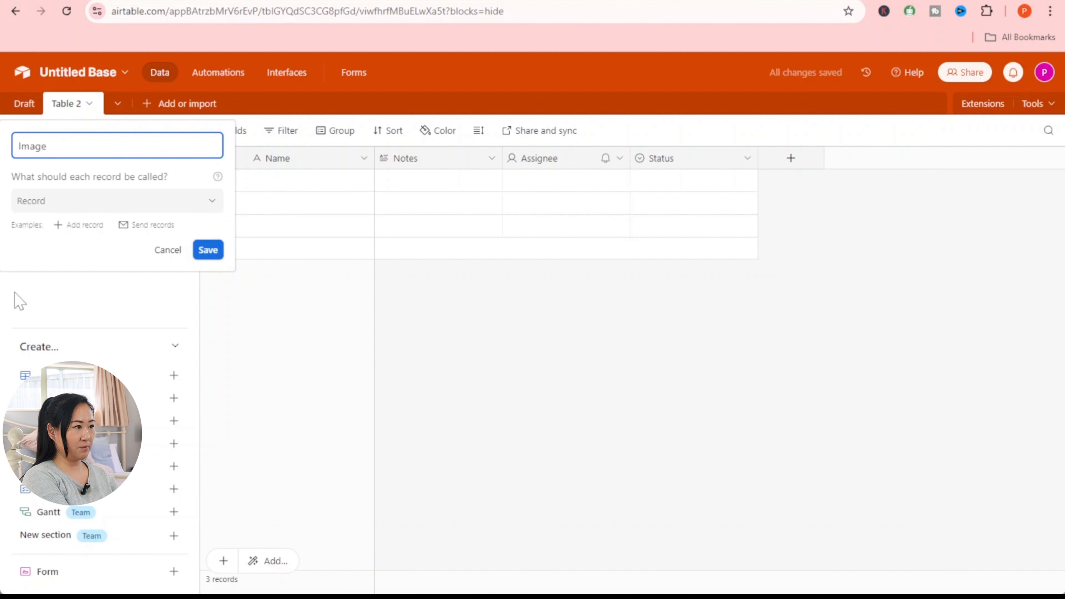
key(Return)
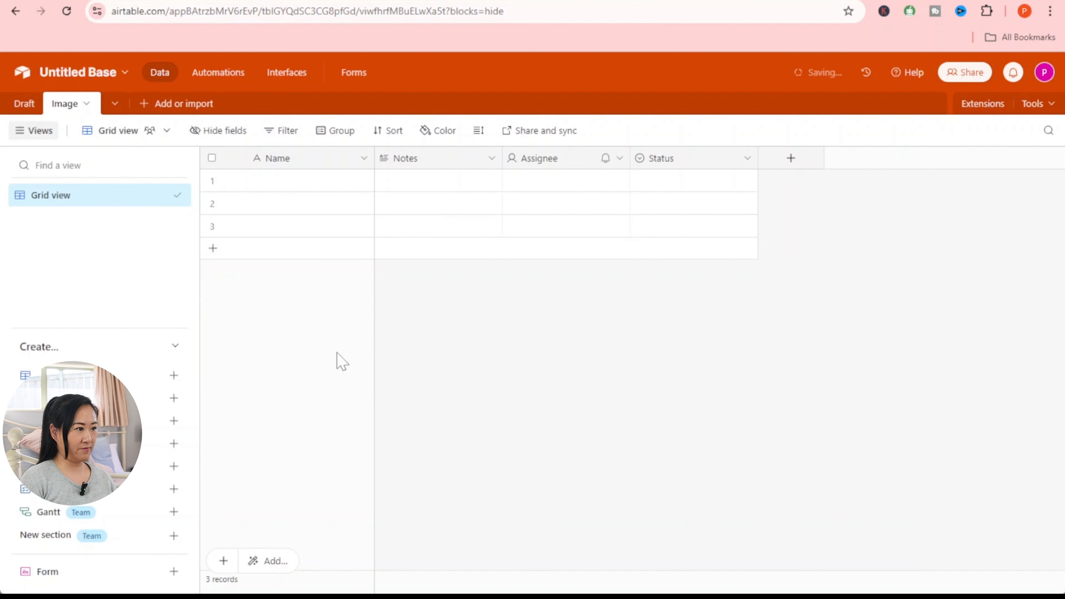
- Rename the primary Name field to Article
click(313, 160)
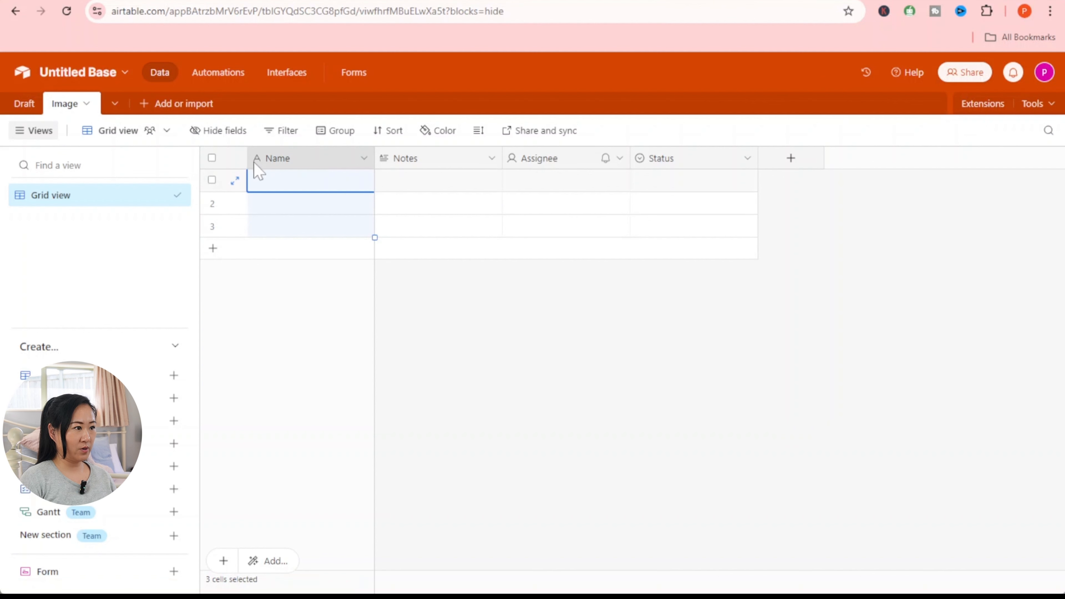
double_click(295, 161)
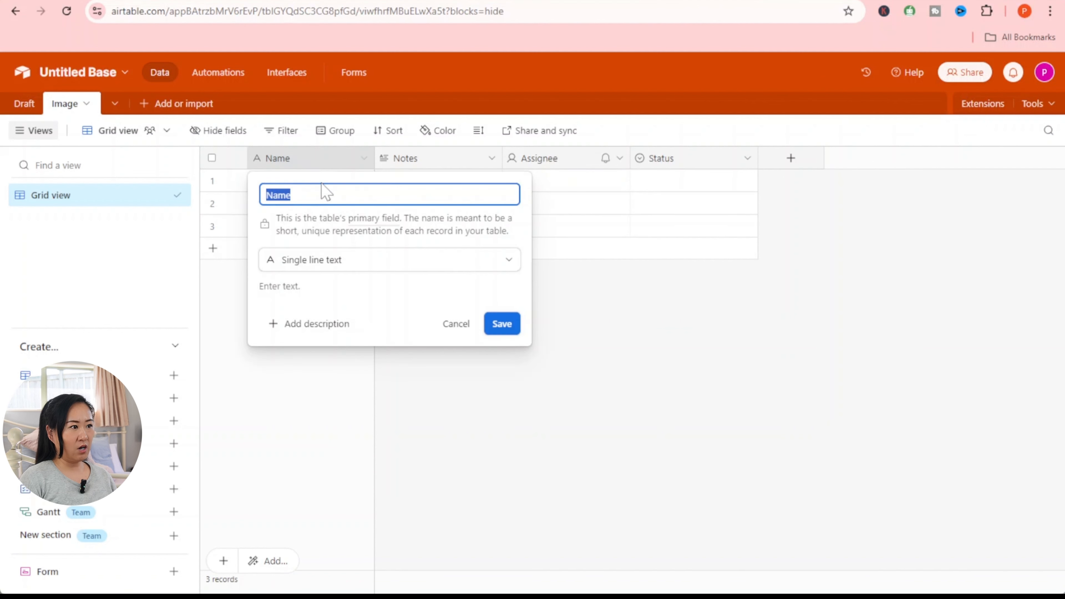
text(Ar)
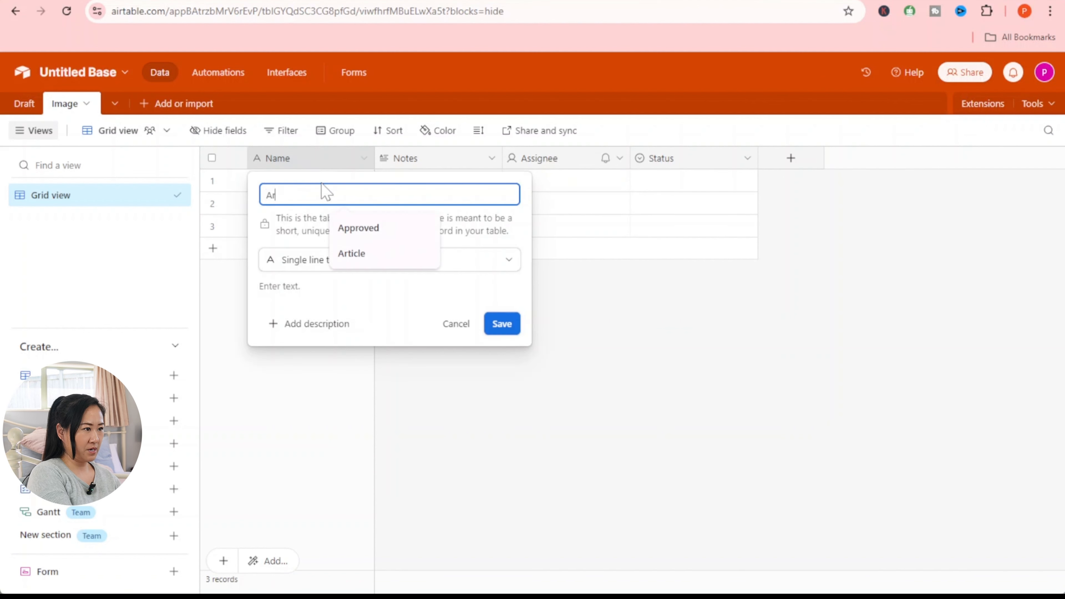
text(i)
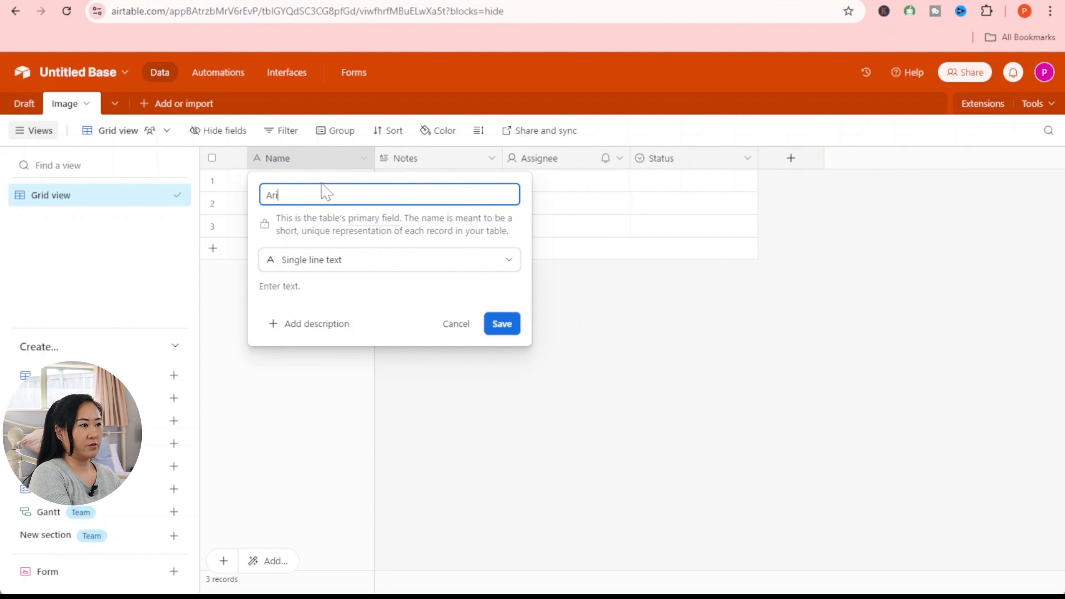
text(icle)
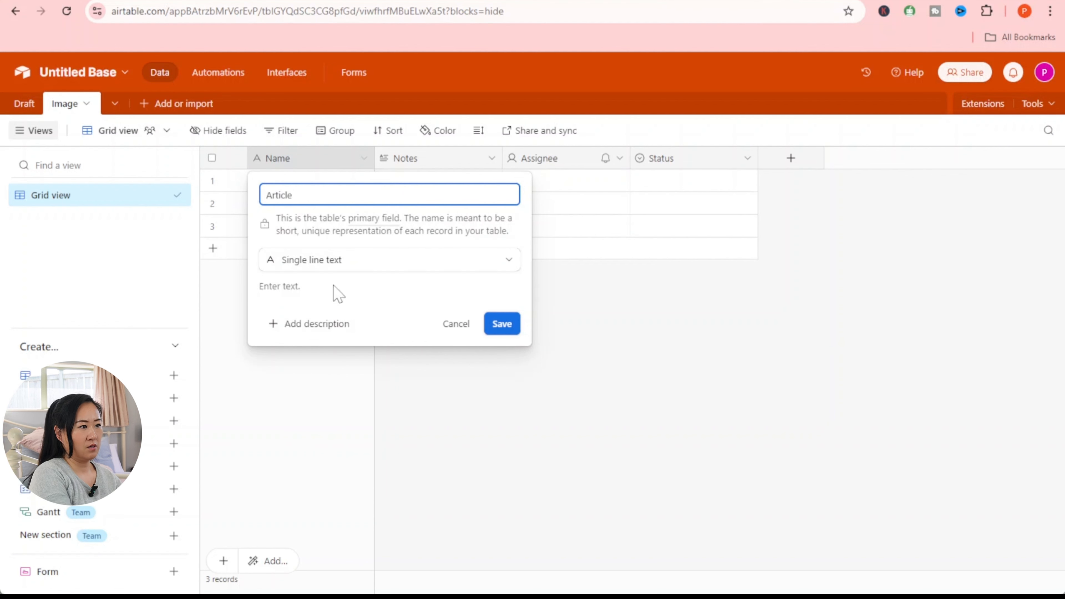
click(501, 324)
- Turn the Notes field into a URL-type field named Image URL
click(451, 161)
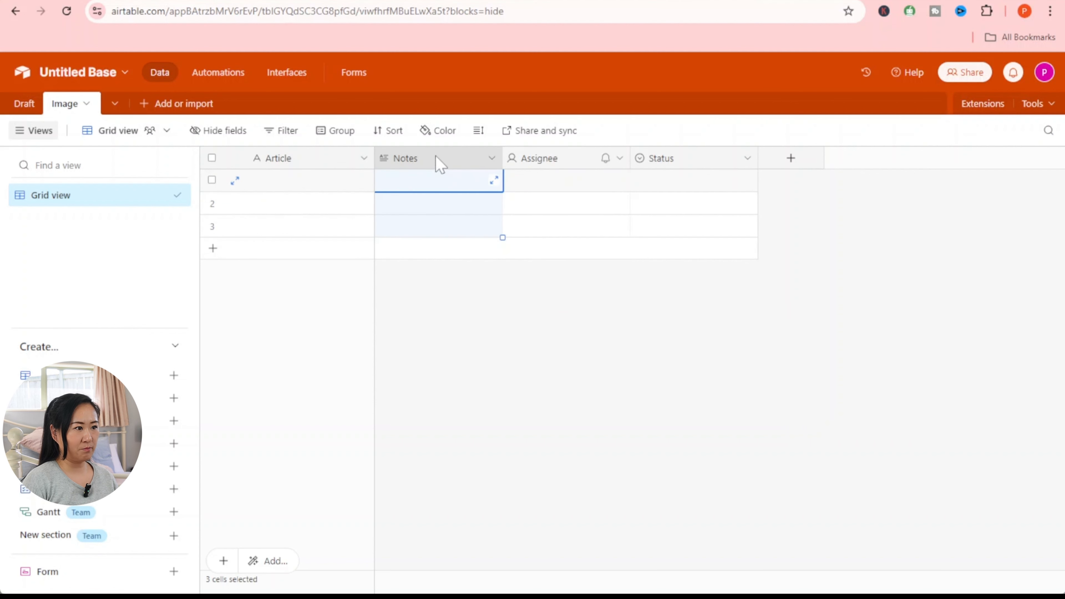
right_click(415, 160)
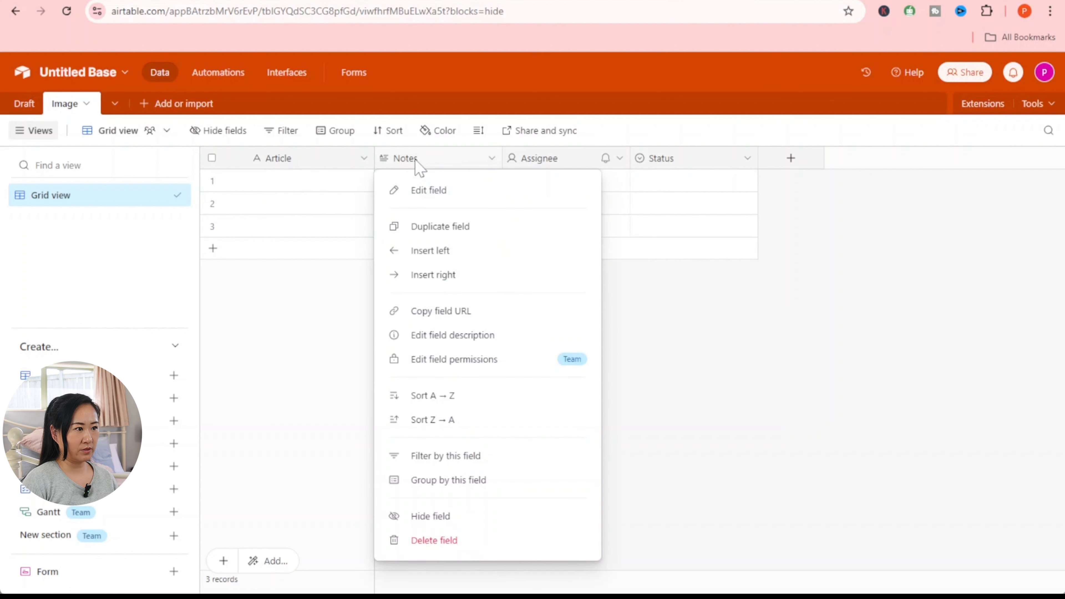
click(454, 197)
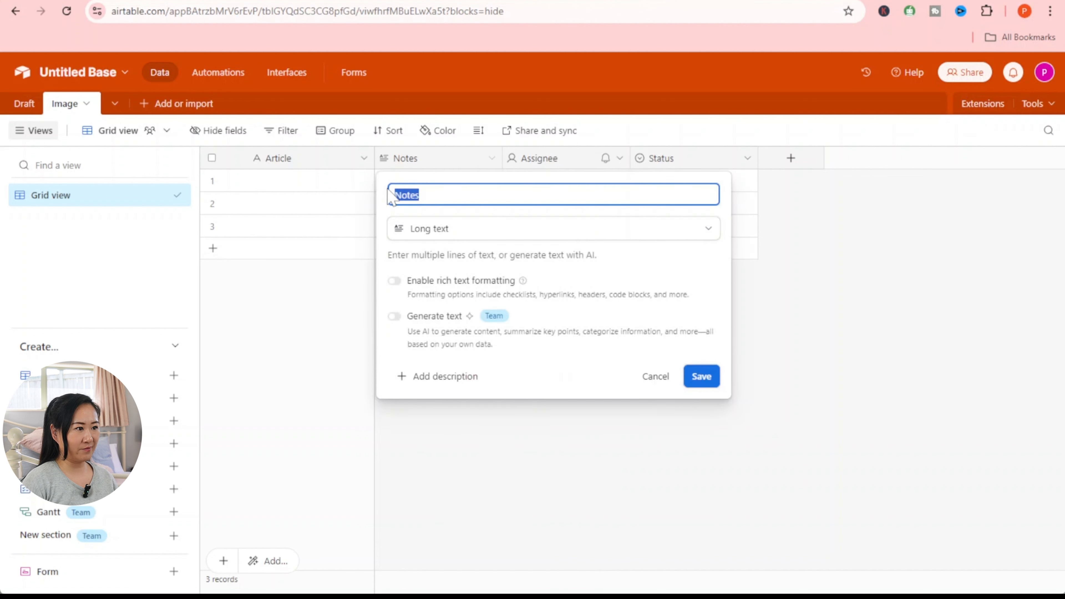
text(I)
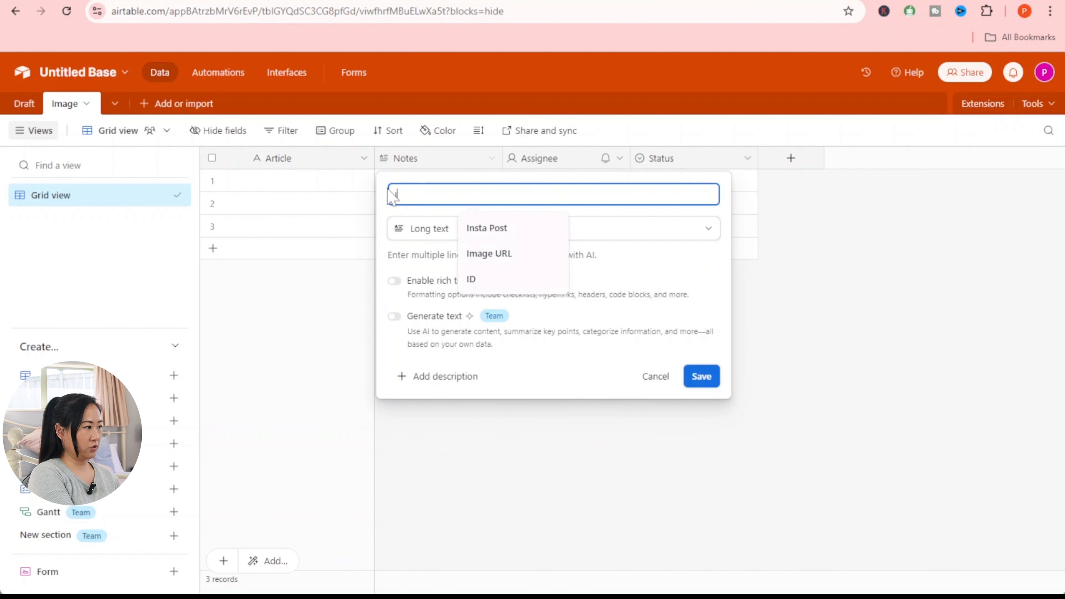
text(mage URL)
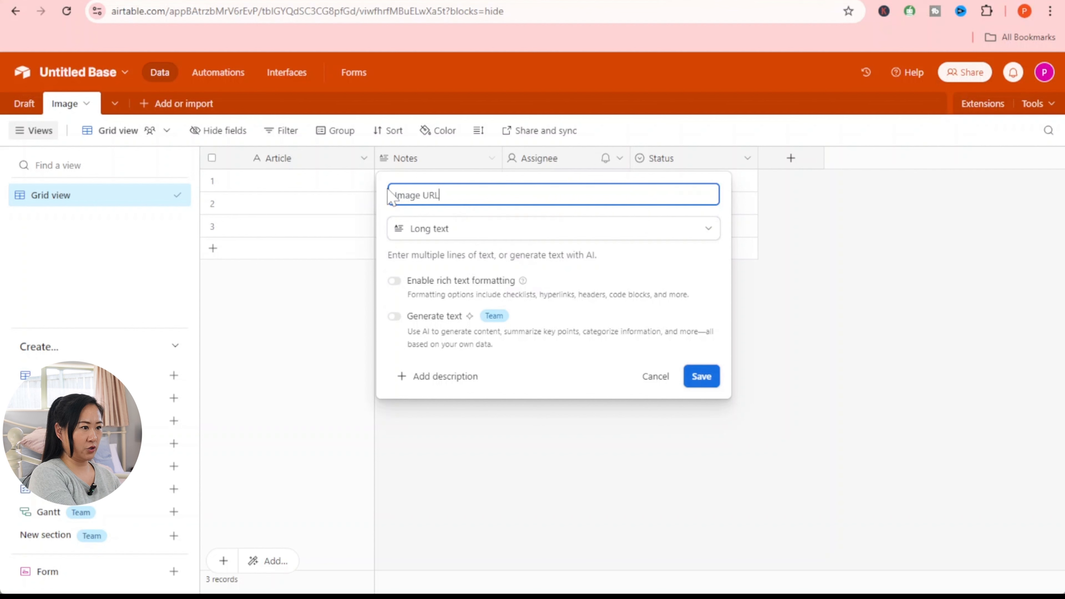
click(449, 233)
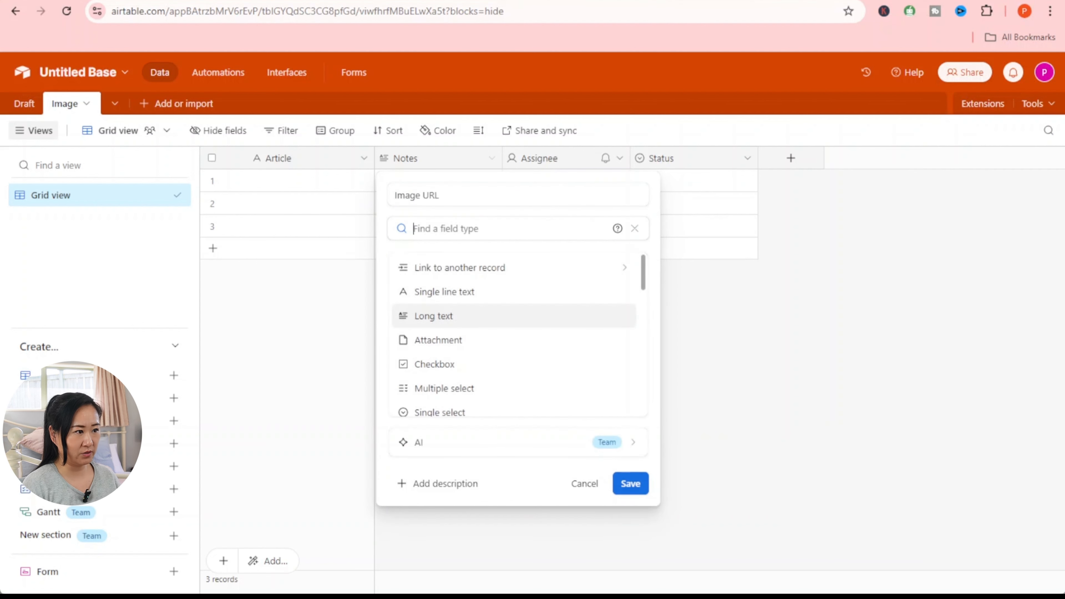
scroll(480, 324, down, 2)
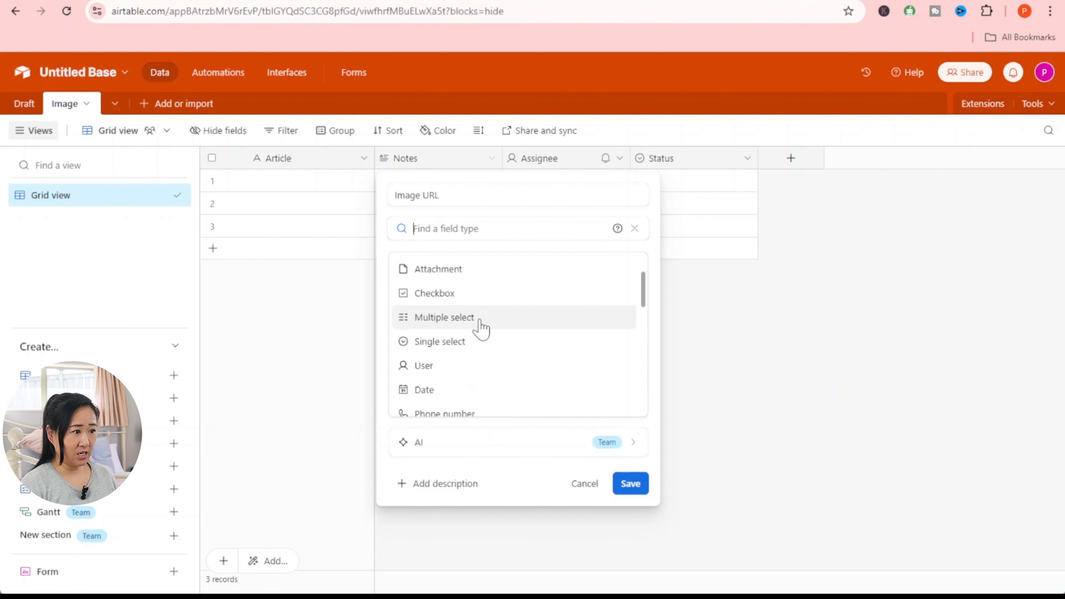
scroll(480, 328, down, 2)
scroll(481, 327, down, 2)
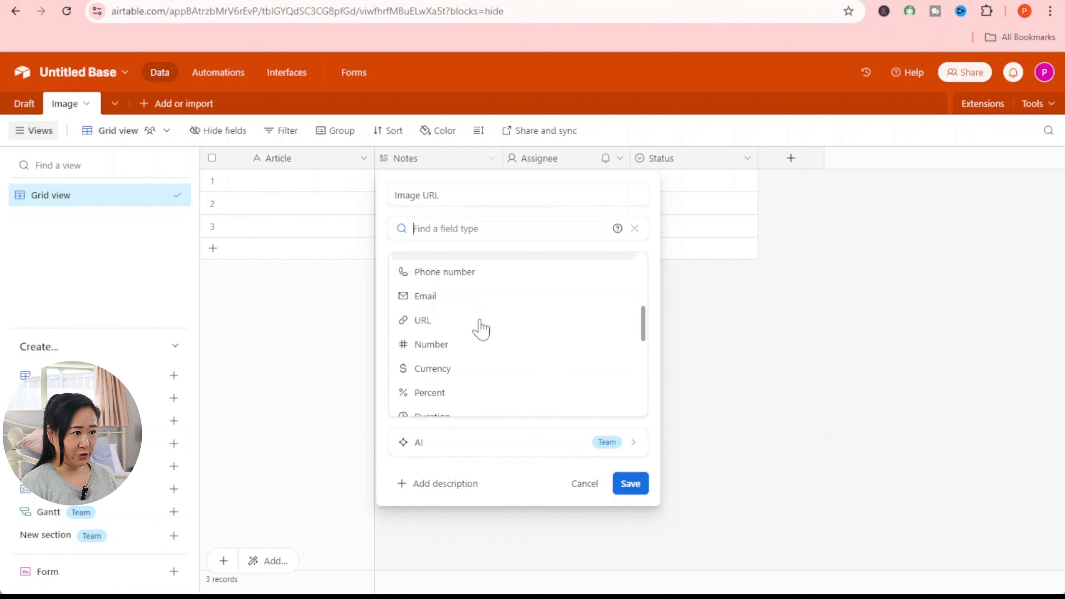
click(446, 327)
click(629, 298)
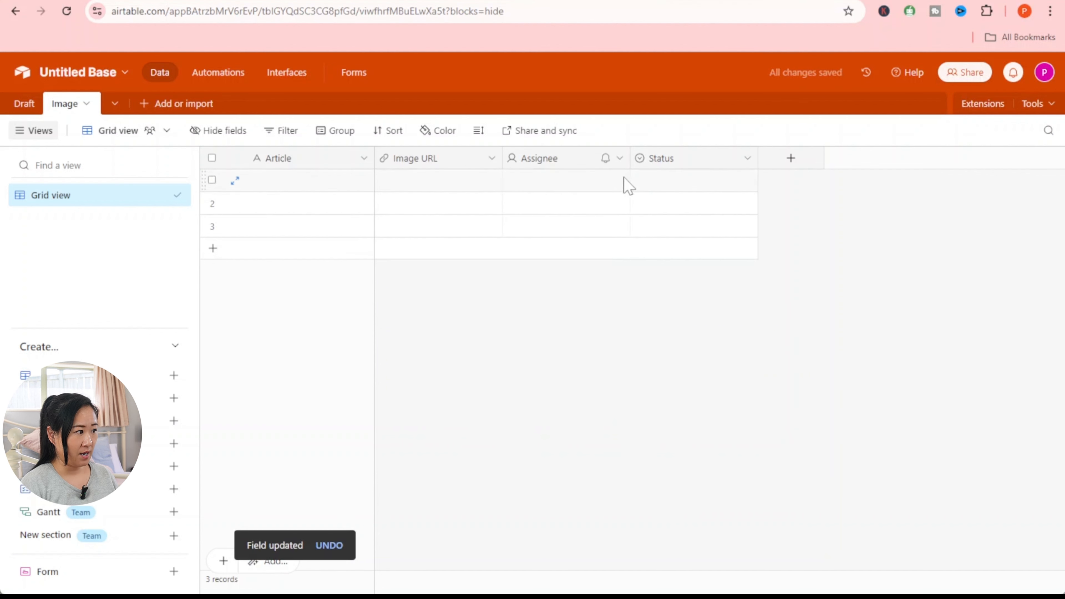
- Expand the first Image record and copy its record link from the address bar
right_click(568, 164)
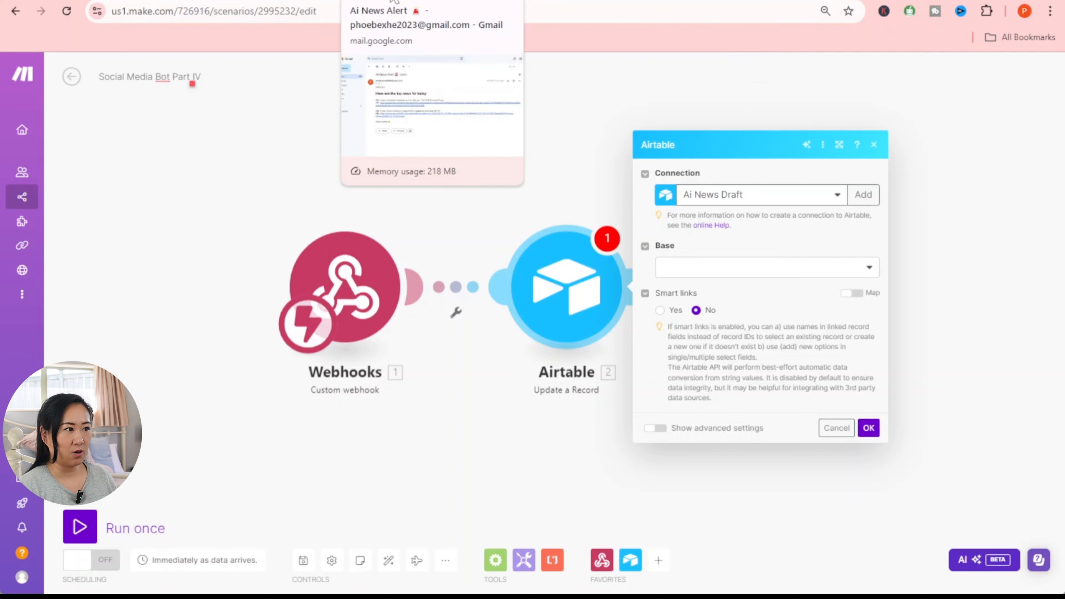
click(394, 2)
click(687, 0)
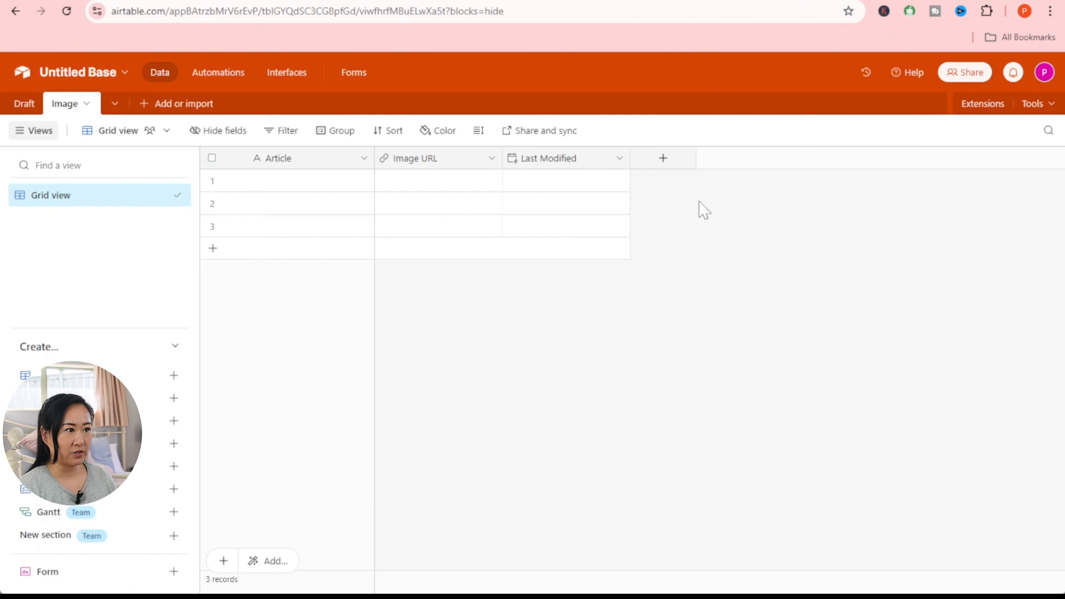
click(297, 184)
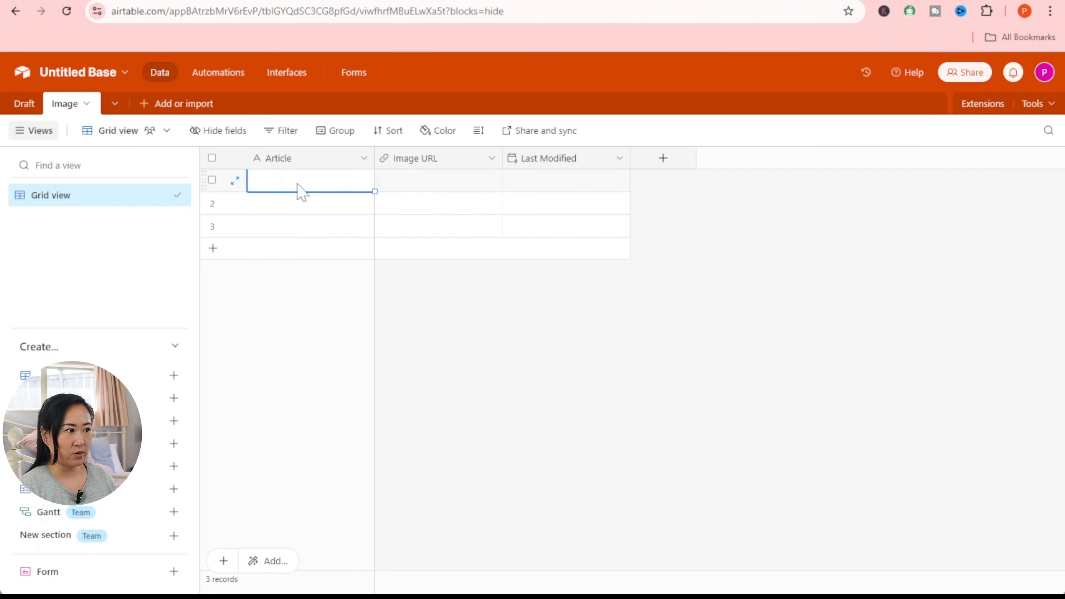
click(235, 181)
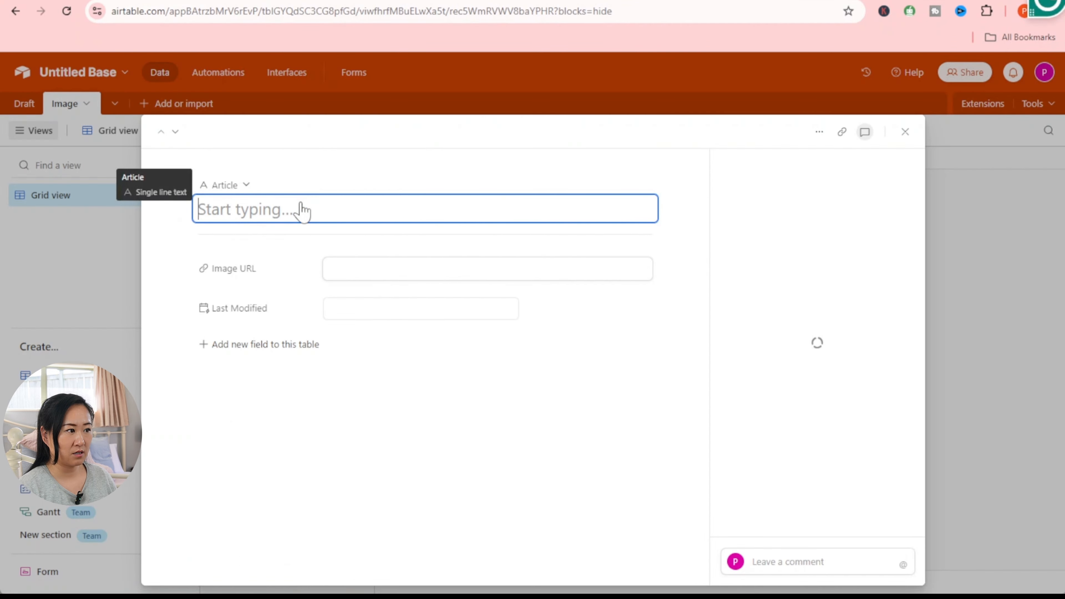
drag(449, 10, 612, 11)
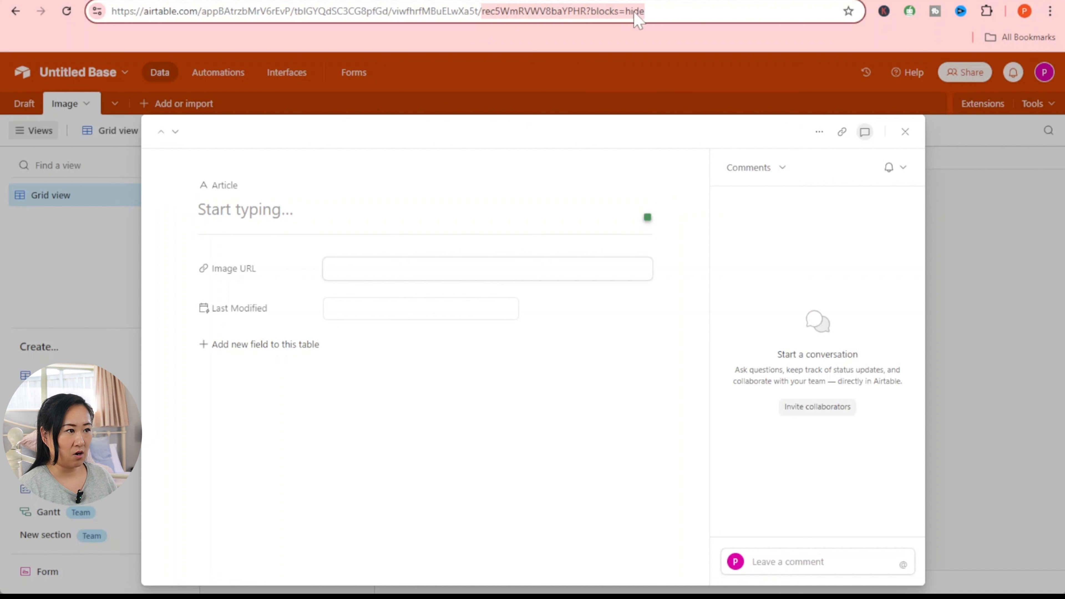
right_click(588, 12)
click(629, 142)
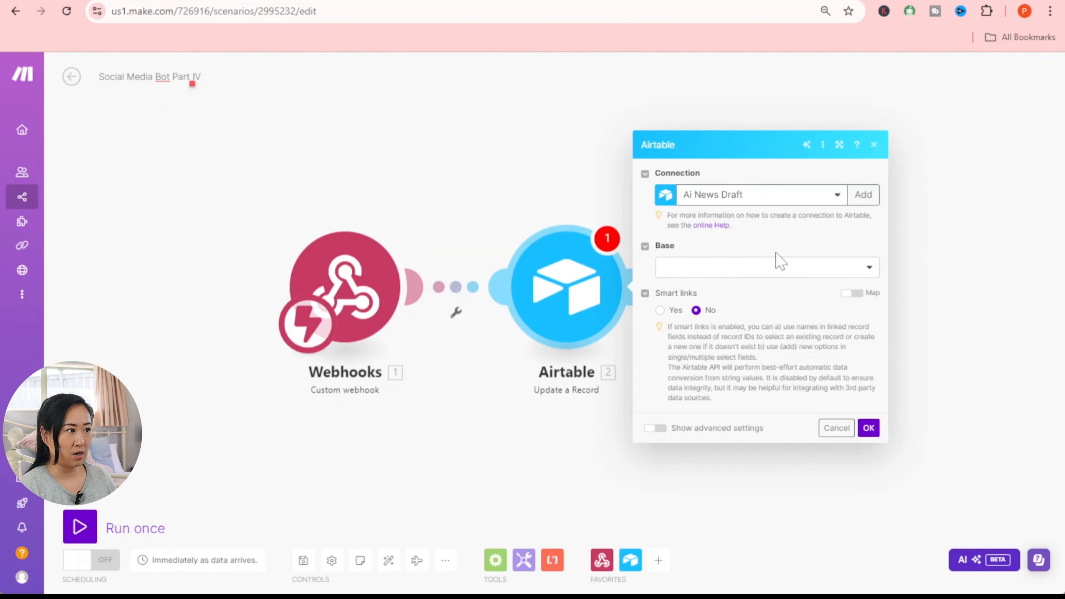
- Point the Update a Record module at Untitled Base's Image table with the pasted record ID
click(760, 274)
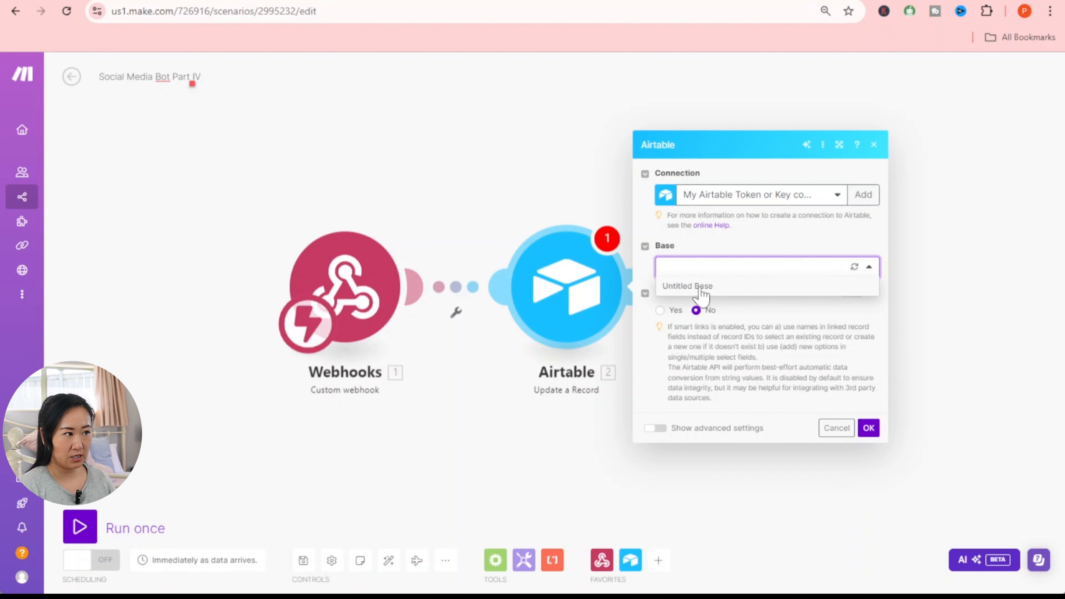
click(699, 288)
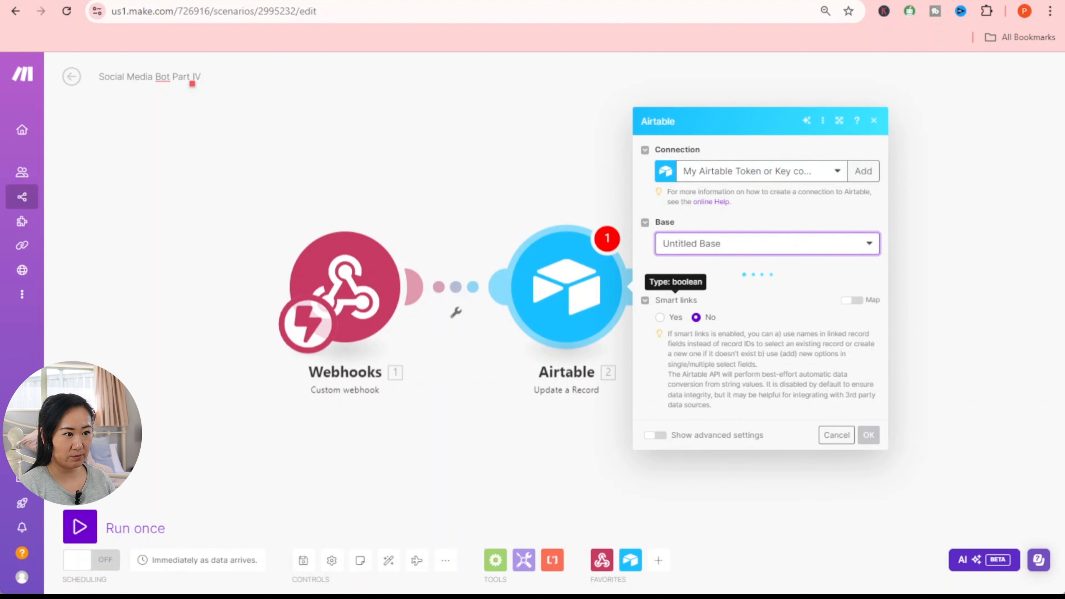
click(689, 291)
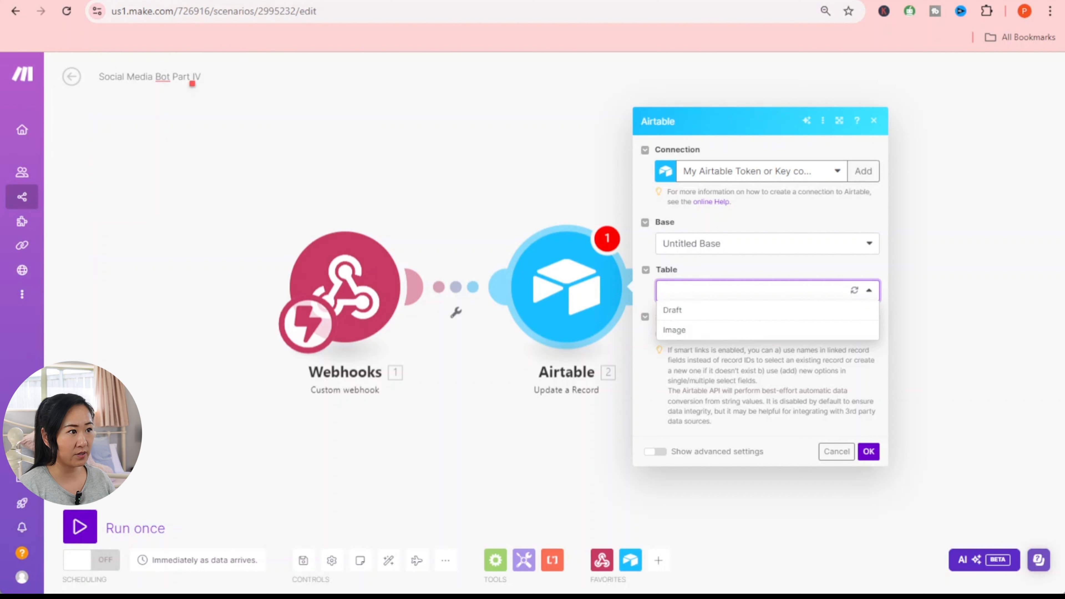
click(783, 330)
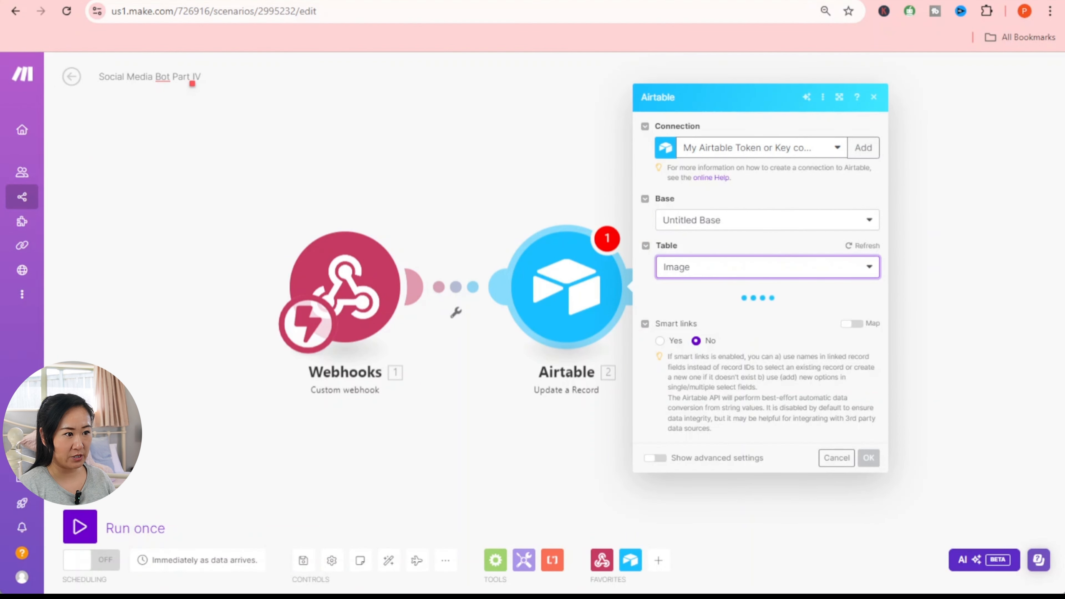
click(755, 289)
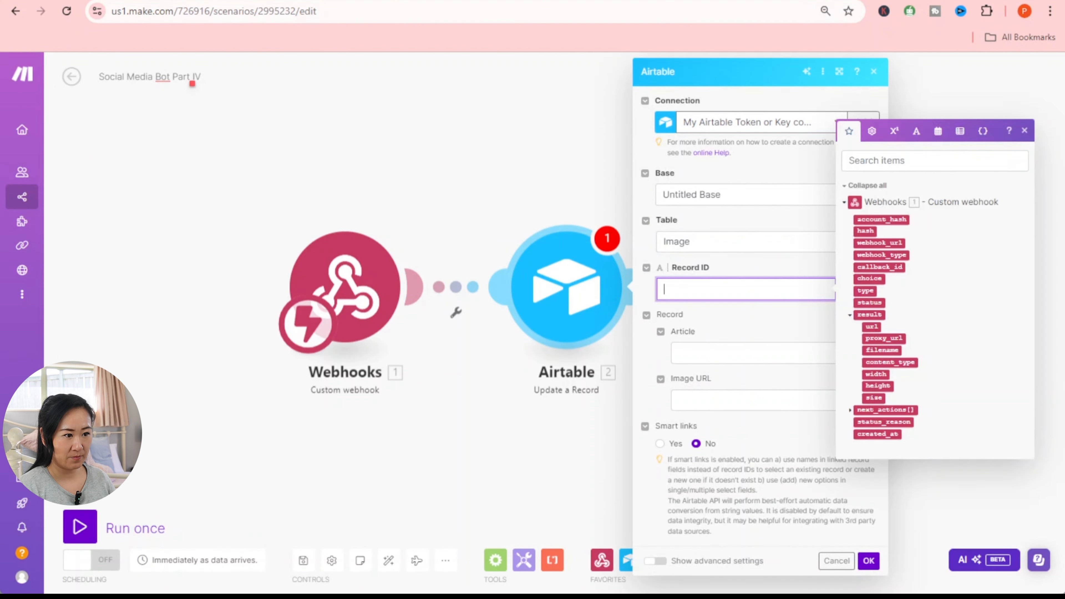
right_click(669, 292)
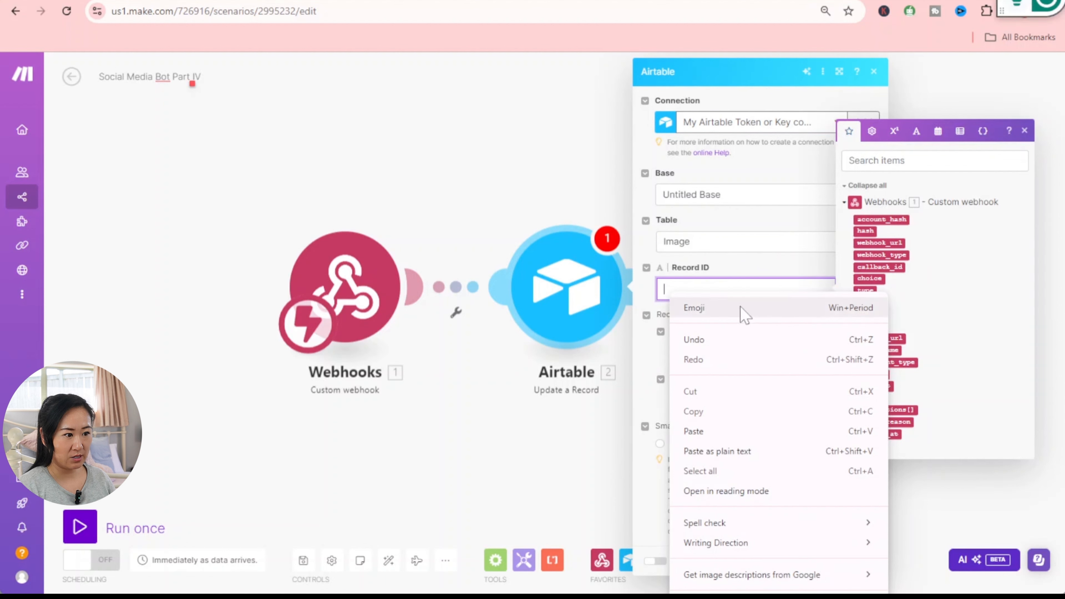
click(693, 431)
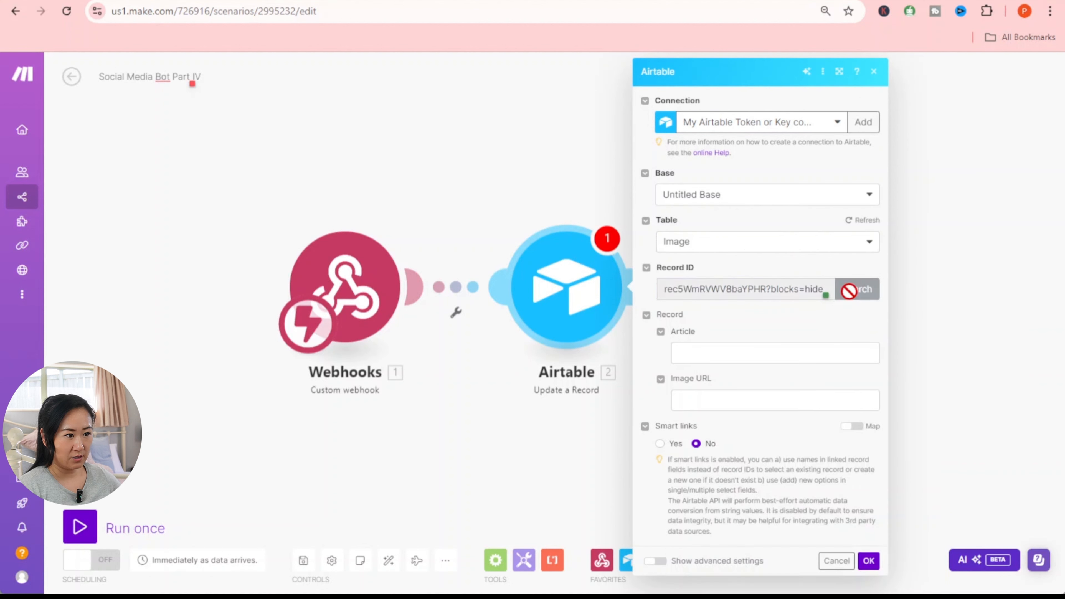
click(851, 290)
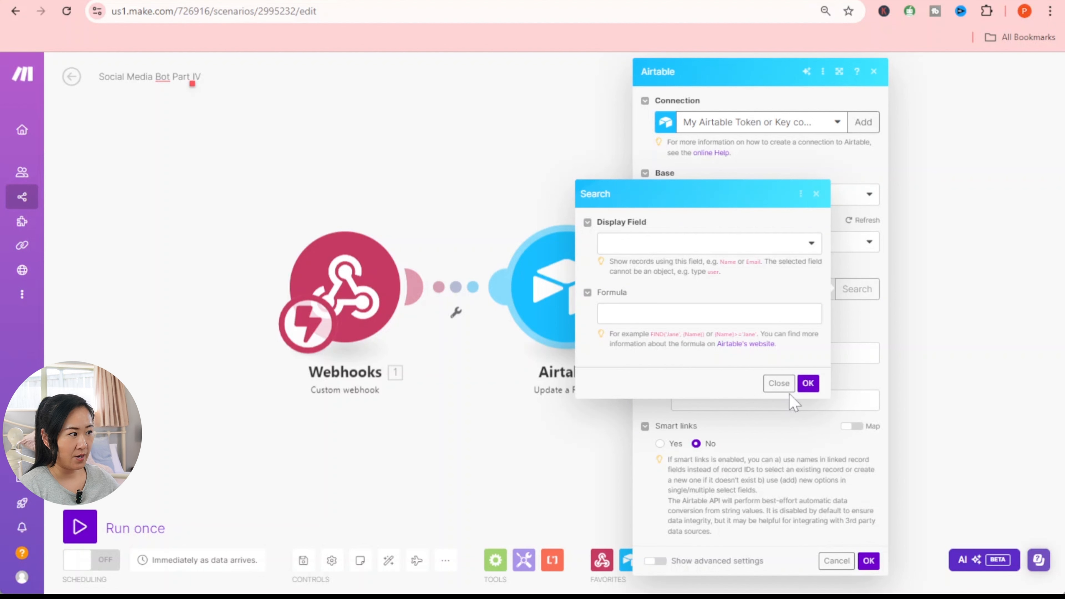
click(779, 383)
- Map the webhook's result url into Image URL and confirm the module
click(775, 400)
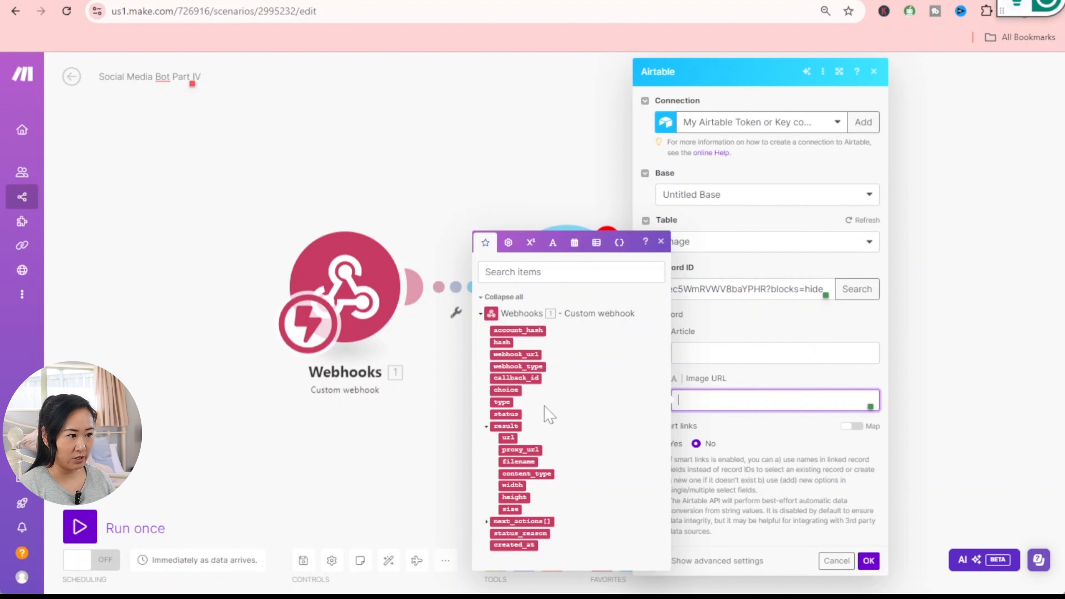
click(507, 437)
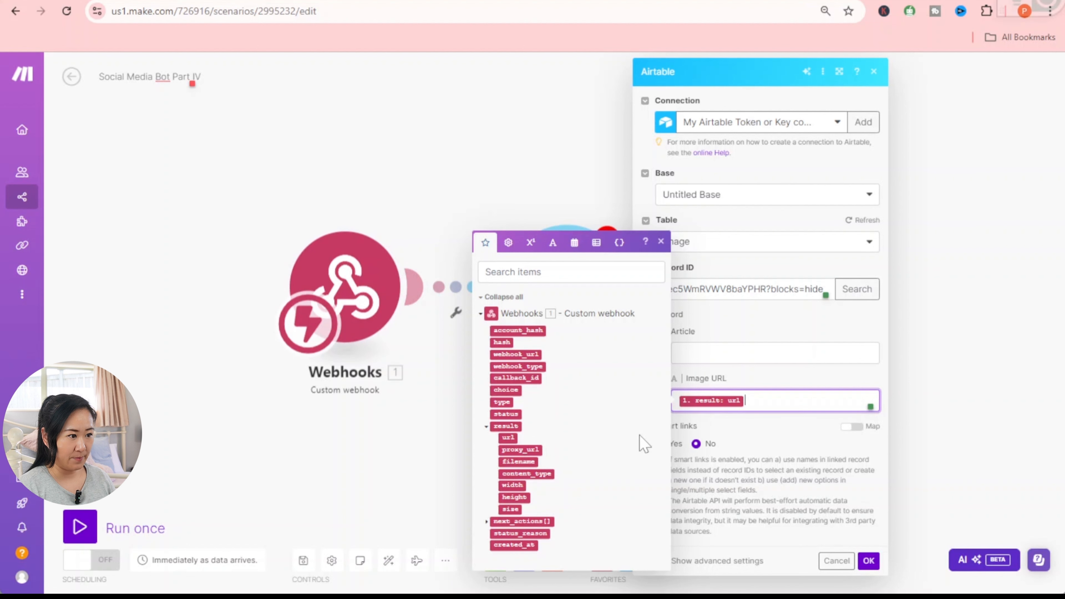
click(868, 560)
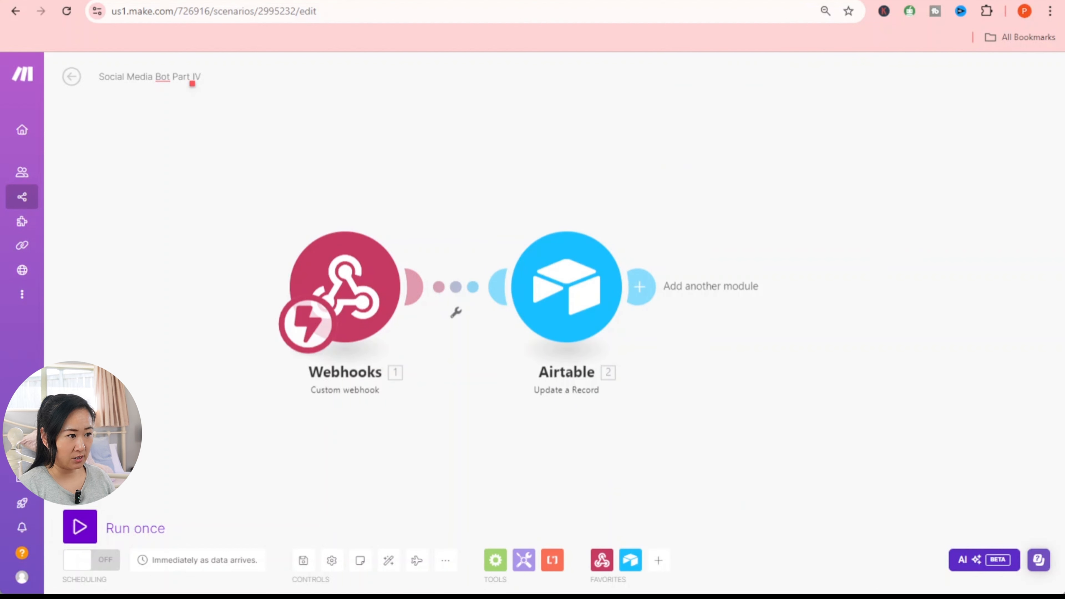
- Save, run the Upscale module alone with the copied task hash, and inspect Part IV's webhook and Airtable outputs
click(300, 566)
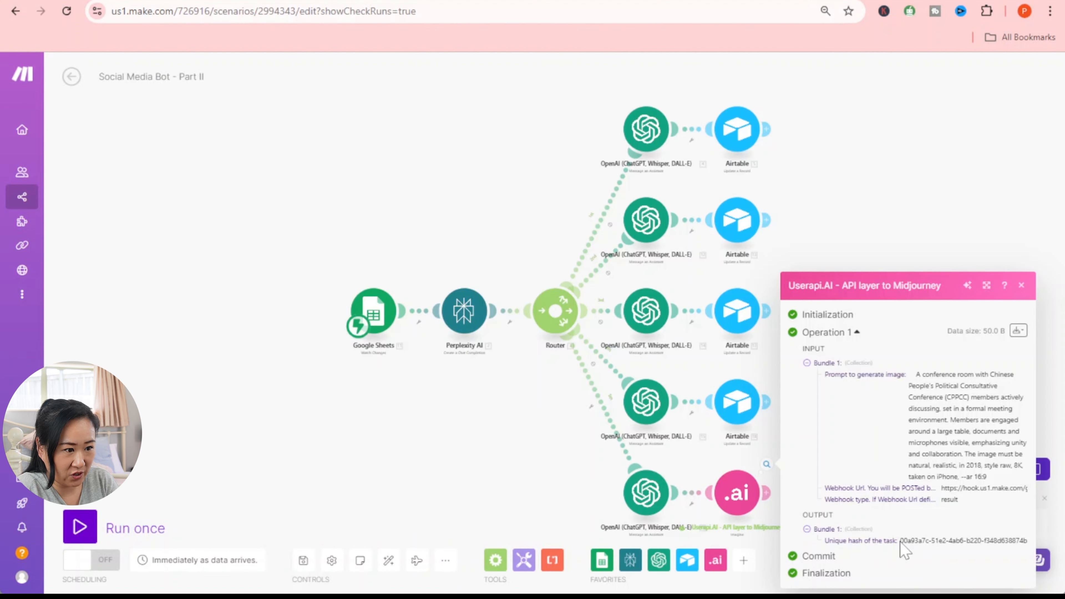
drag(901, 541, 1032, 546)
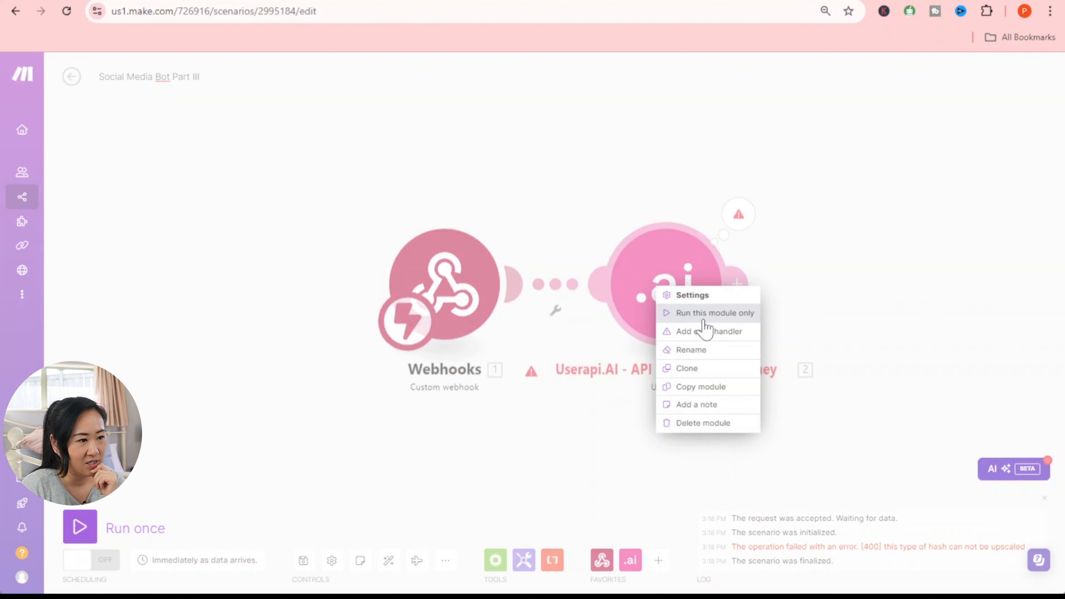
click(704, 318)
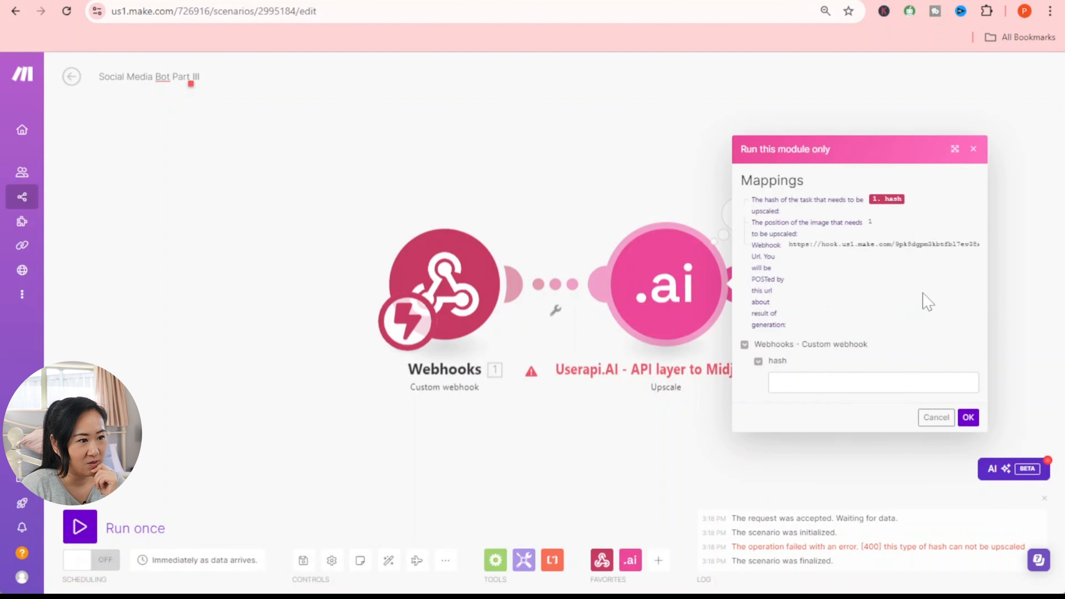
click(798, 382)
right_click(798, 383)
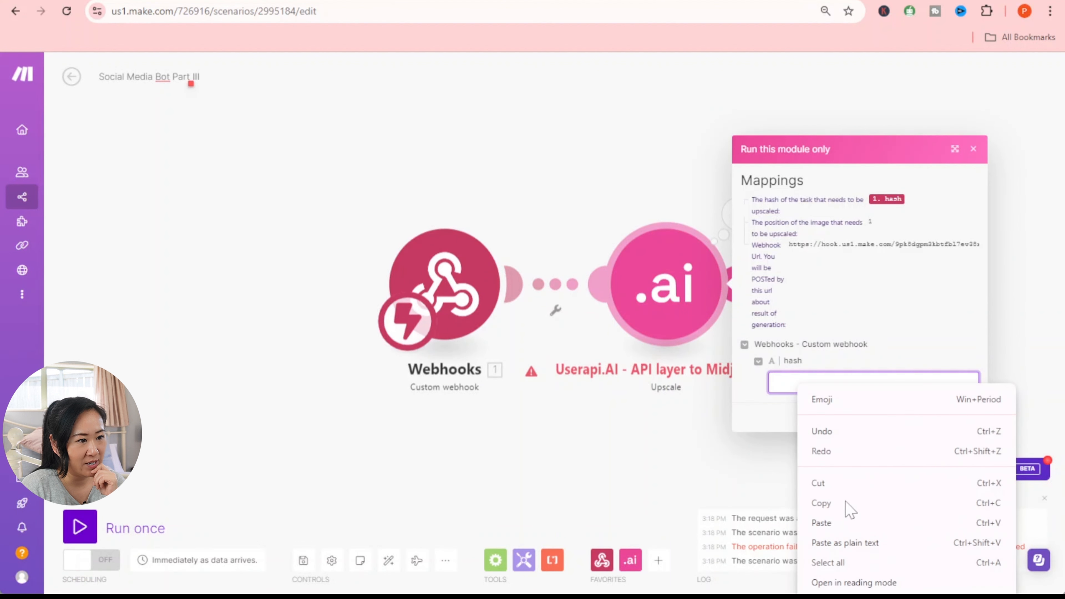
click(828, 521)
click(969, 418)
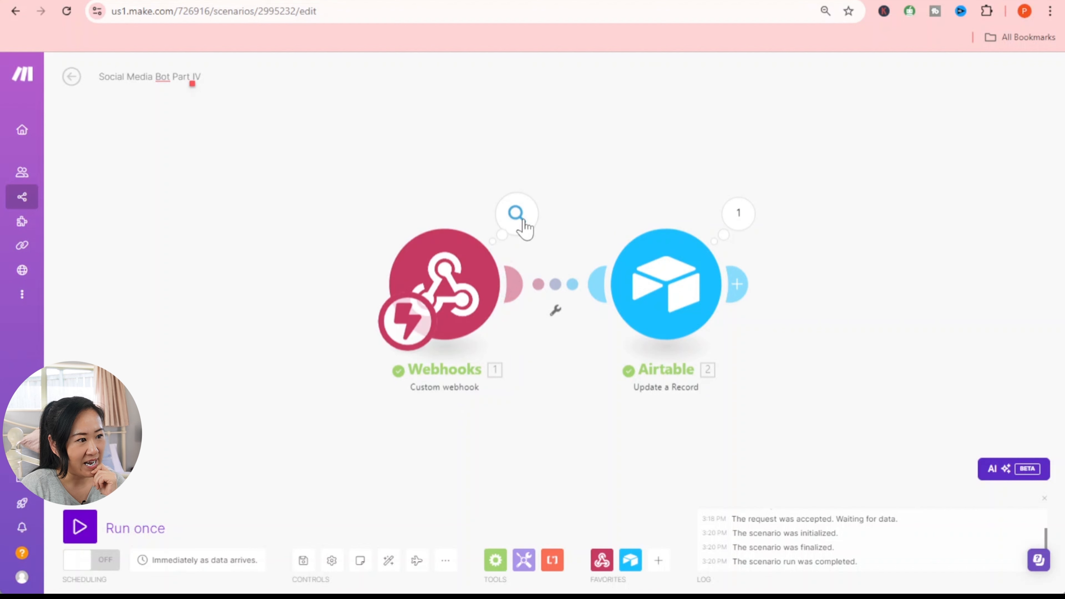
click(516, 214)
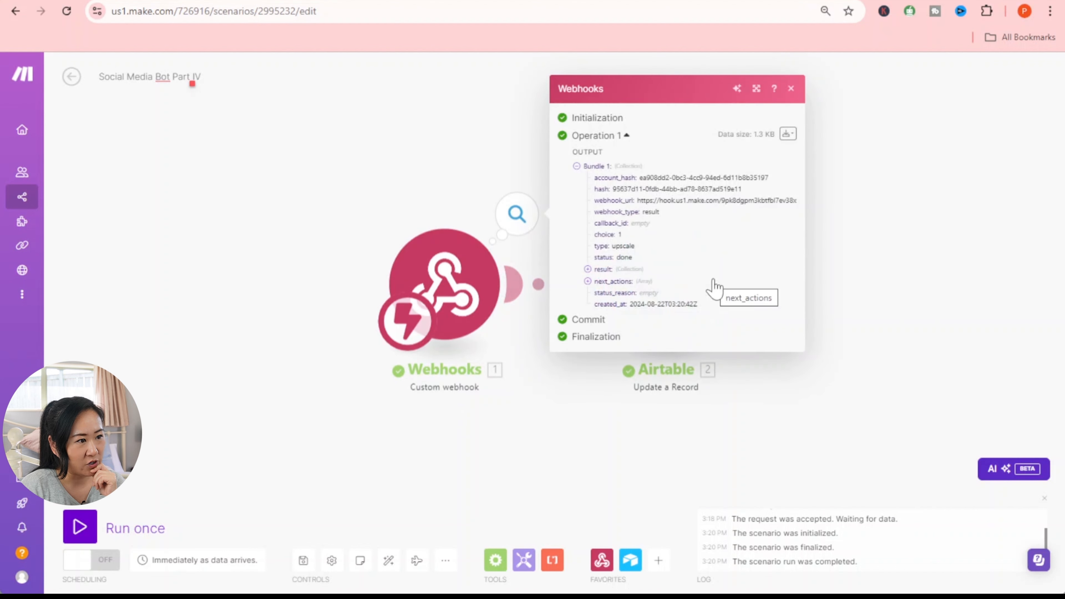
click(735, 230)
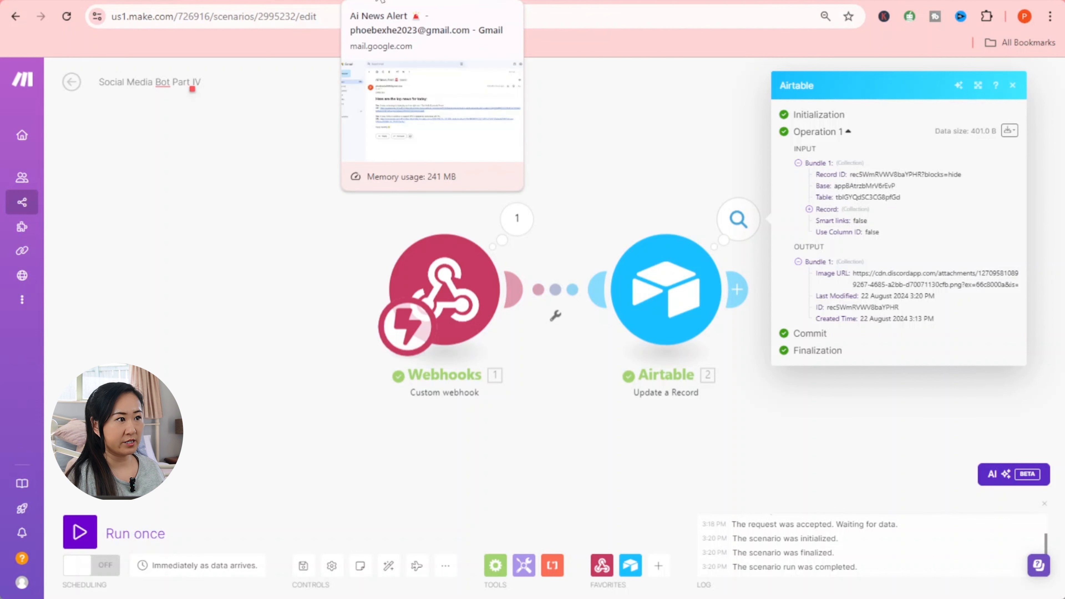
- Open row 1's Image URL link in Airtable, then return to Make's All scenarios list
click(684, 3)
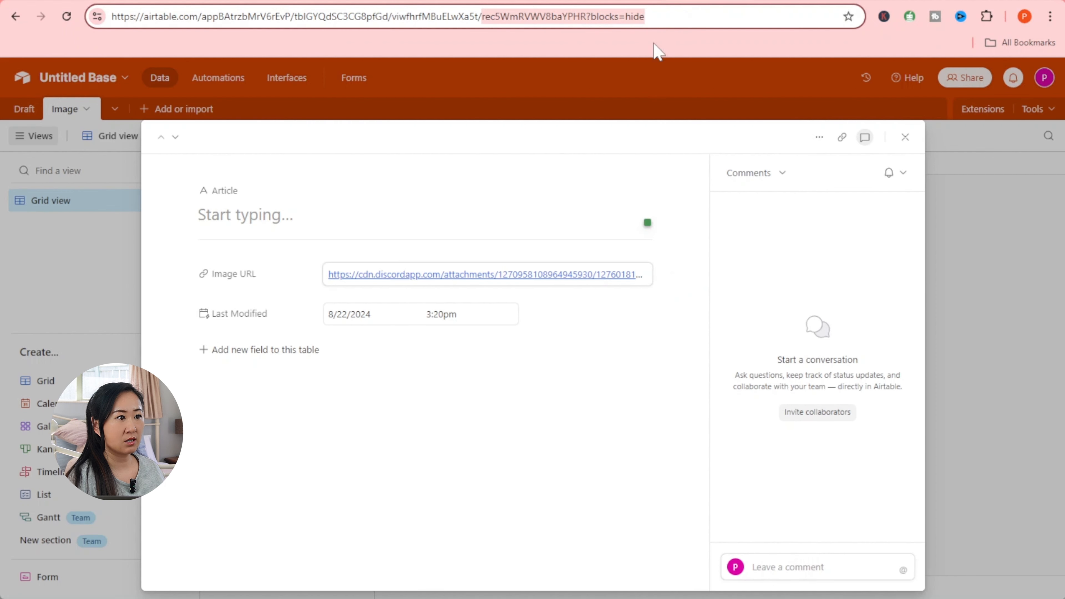
click(893, 134)
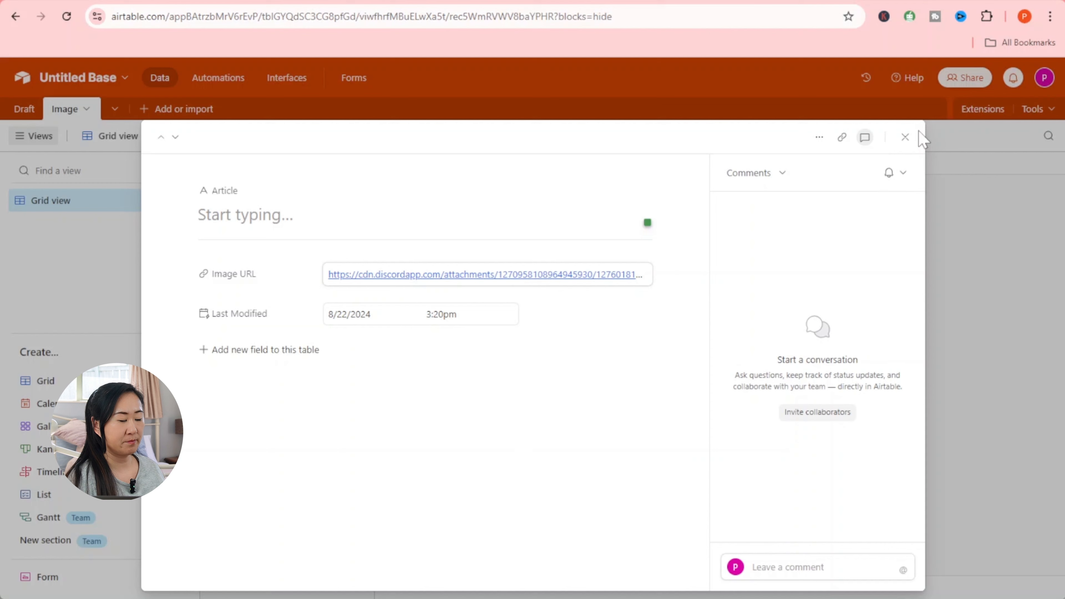
click(904, 137)
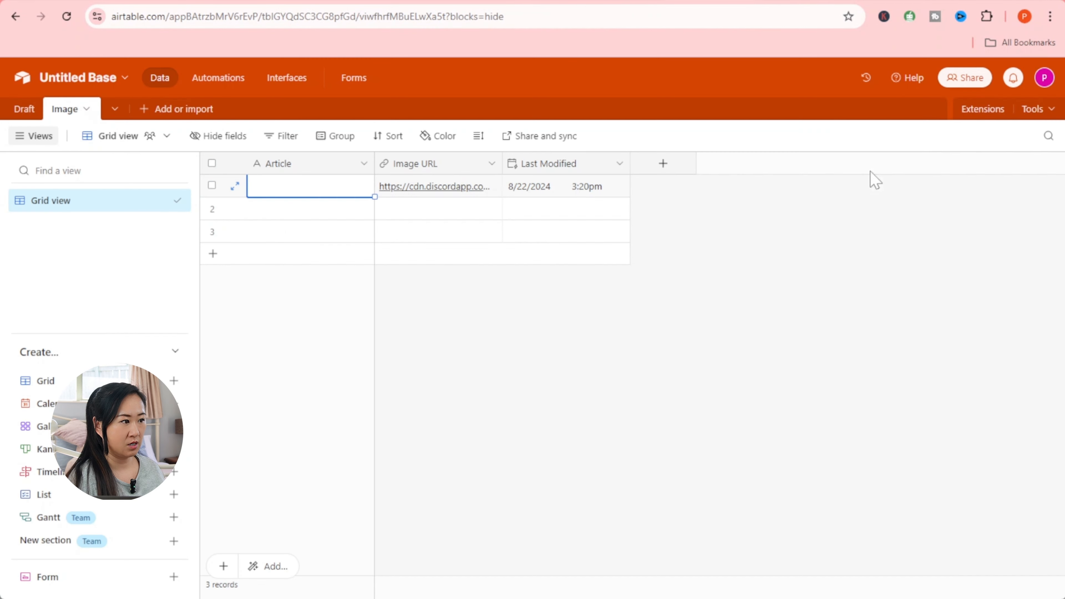
click(450, 189)
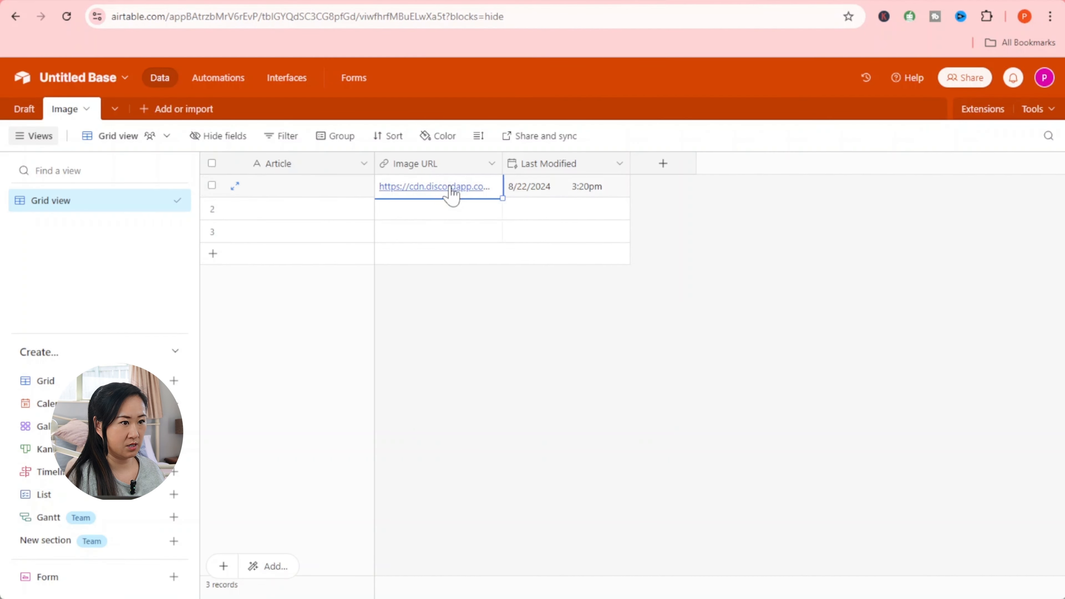
click(484, 188)
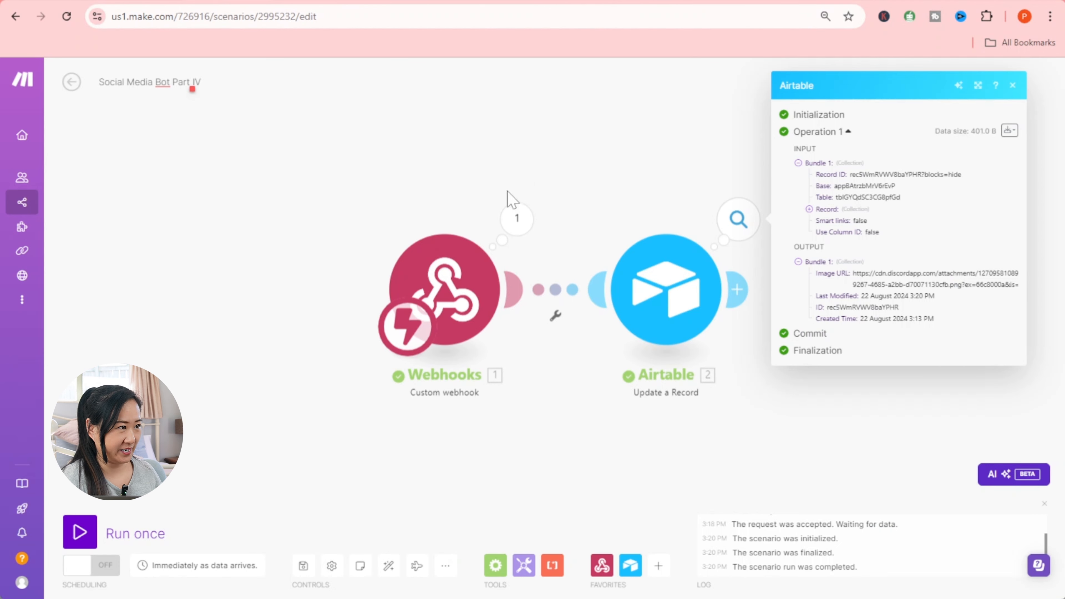
click(73, 0)
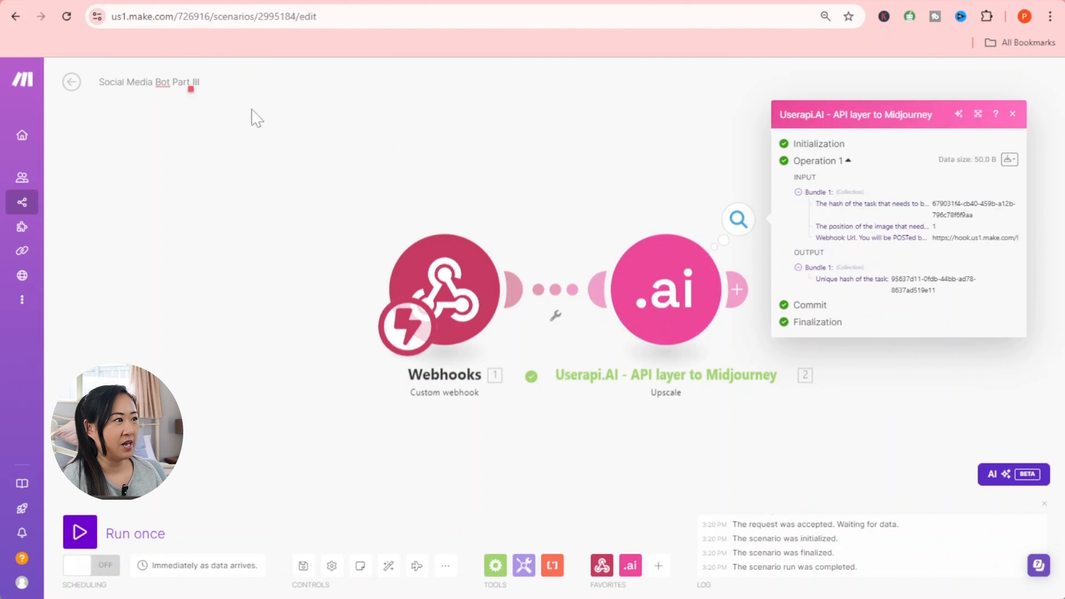
click(72, 82)
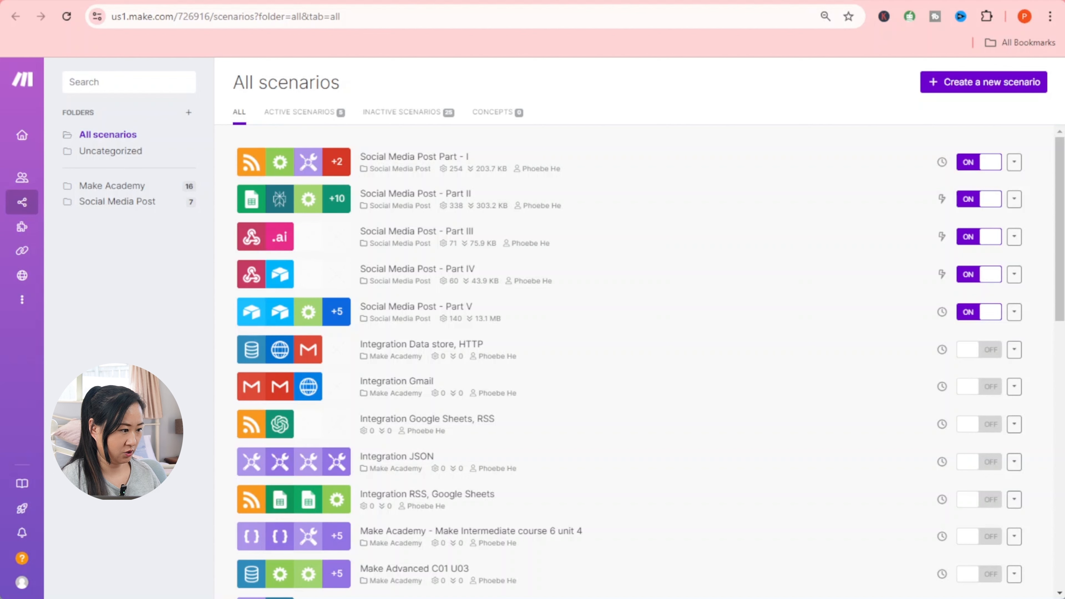
- Start a new empty scenario, title it 'Social Media Bot Part V', and save
scroll(629, 361, down, 5)
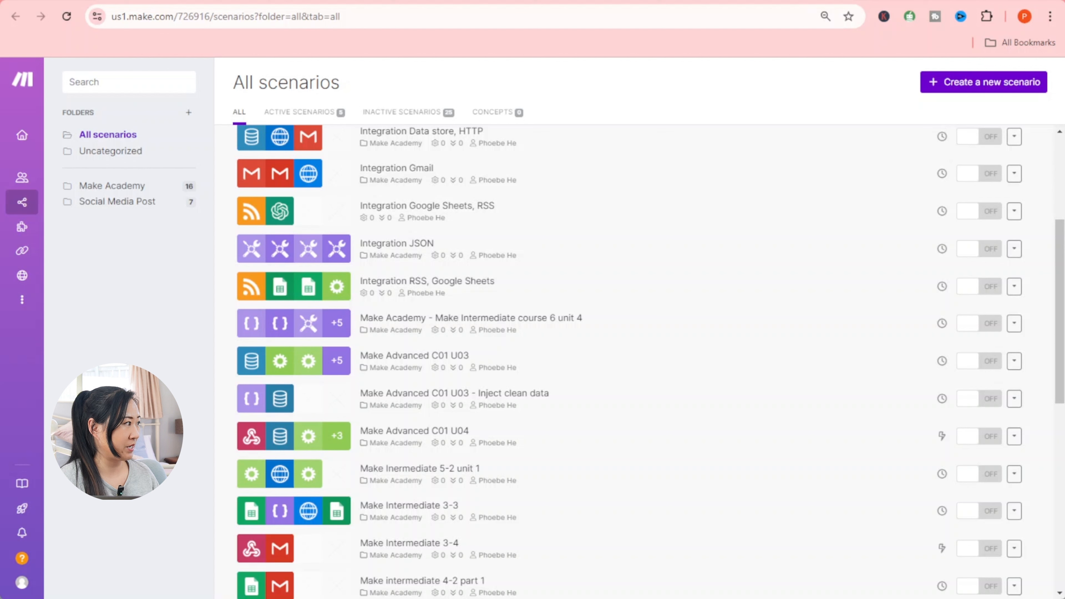
click(972, 84)
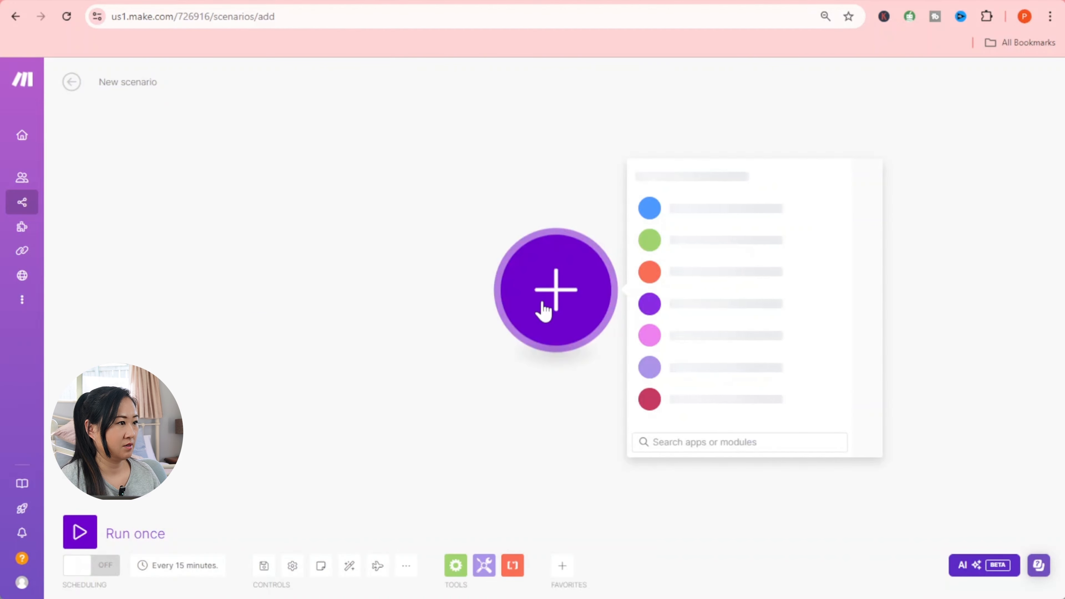
click(157, 83)
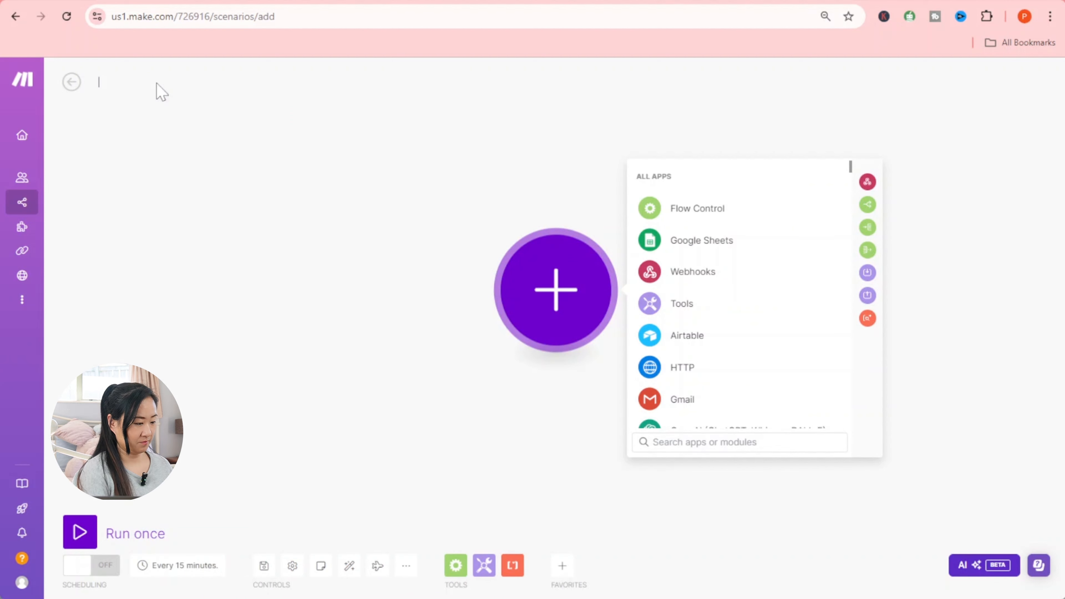
text(Social)
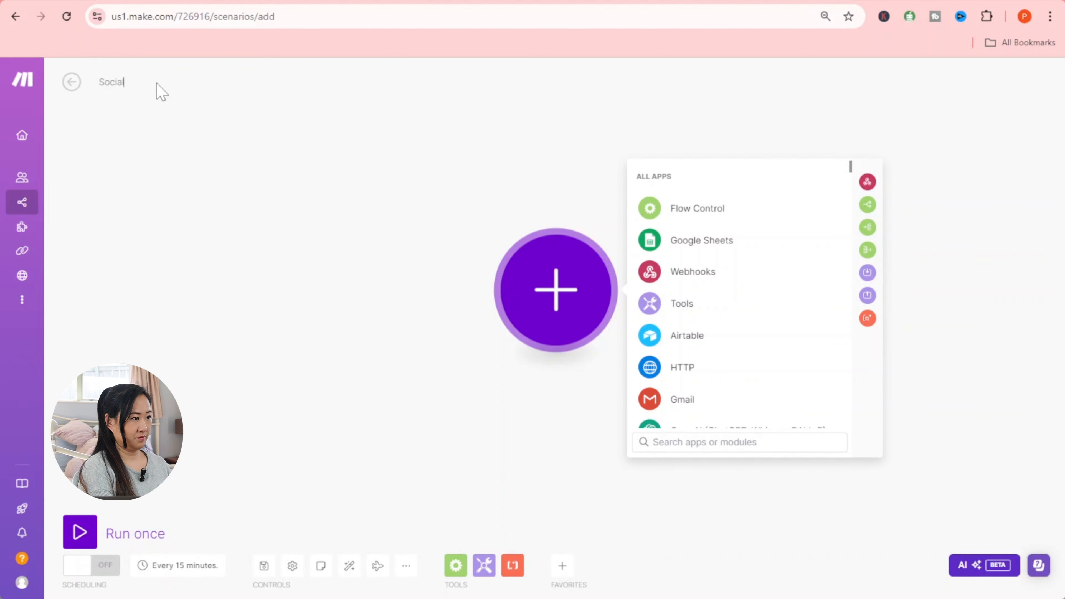
text( Media )
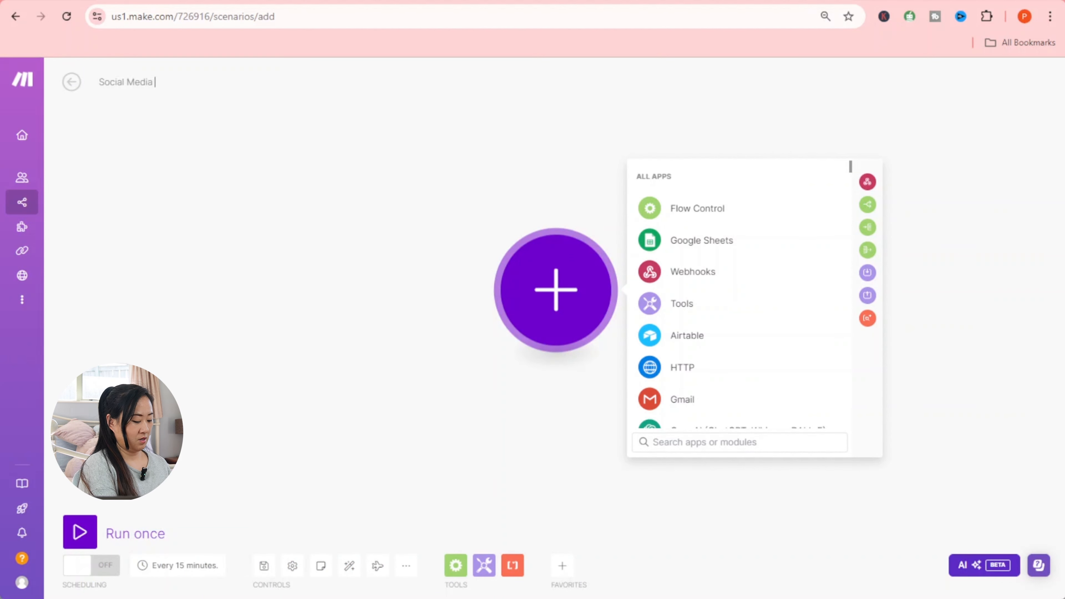
text(Bot)
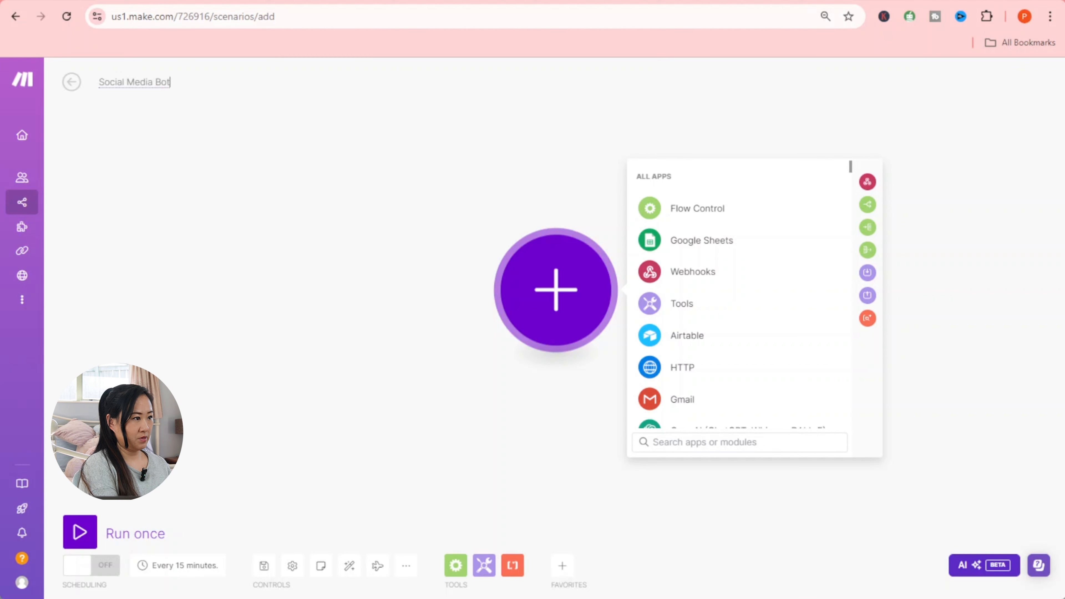
text( Part)
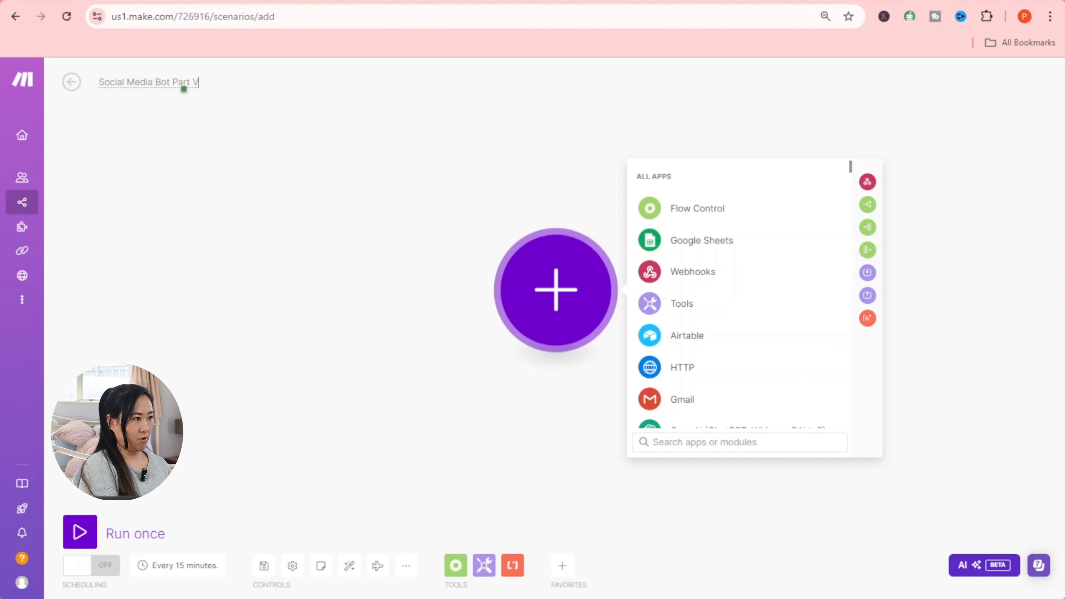
text( V)
click(319, 256)
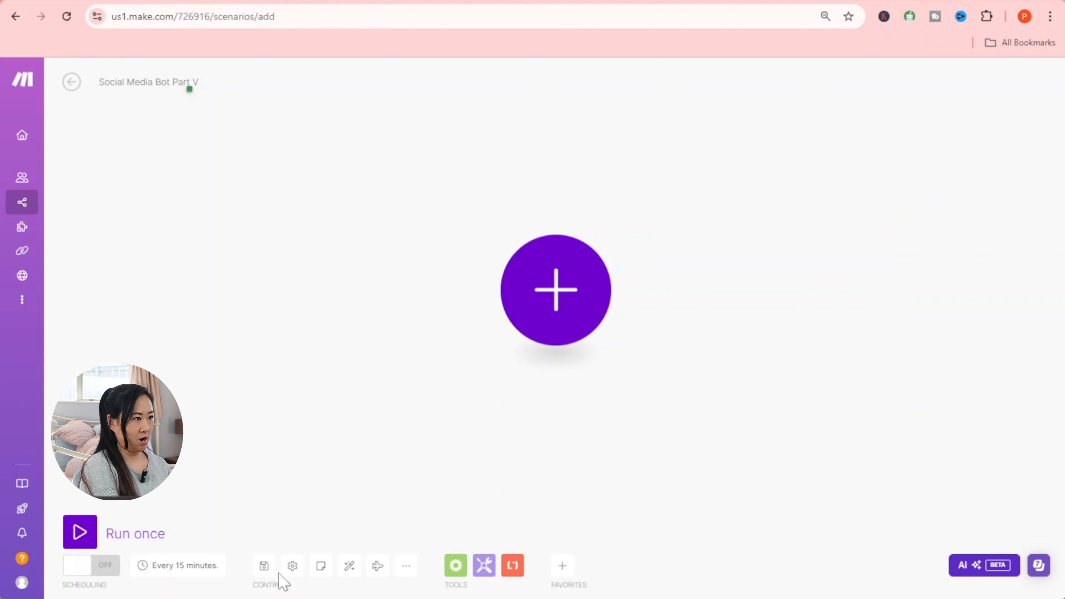
click(264, 568)
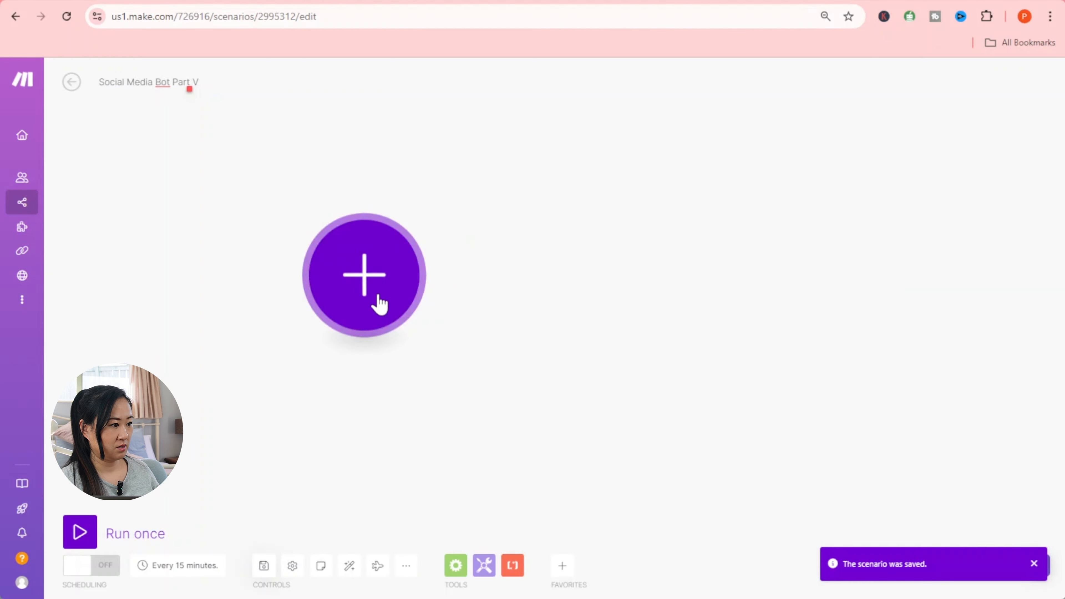
- Add an Airtable Watch Records trigger as the scenario's first module
click(379, 303)
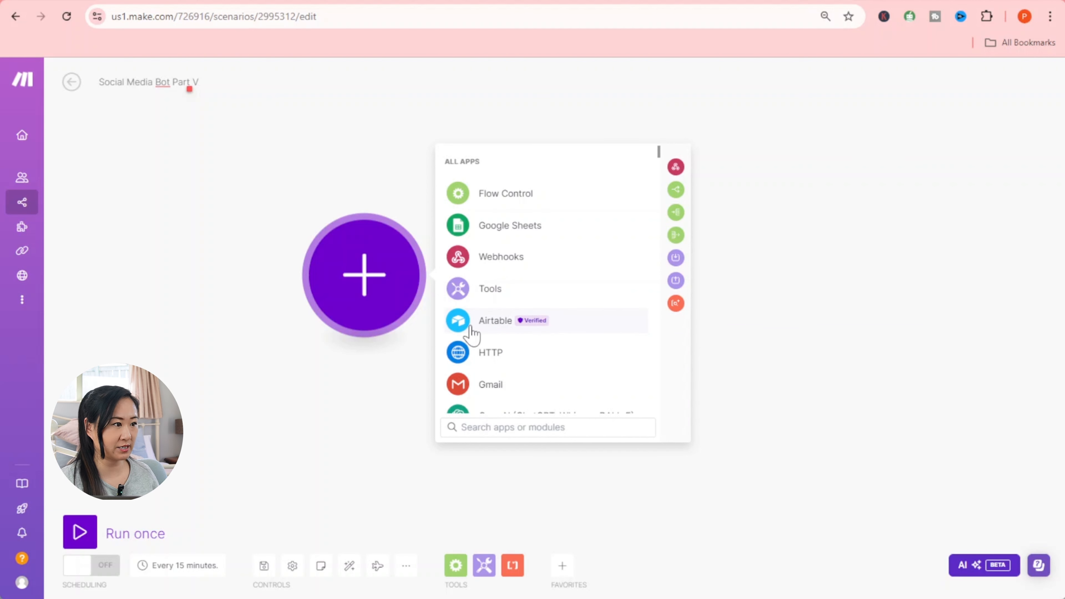
click(472, 334)
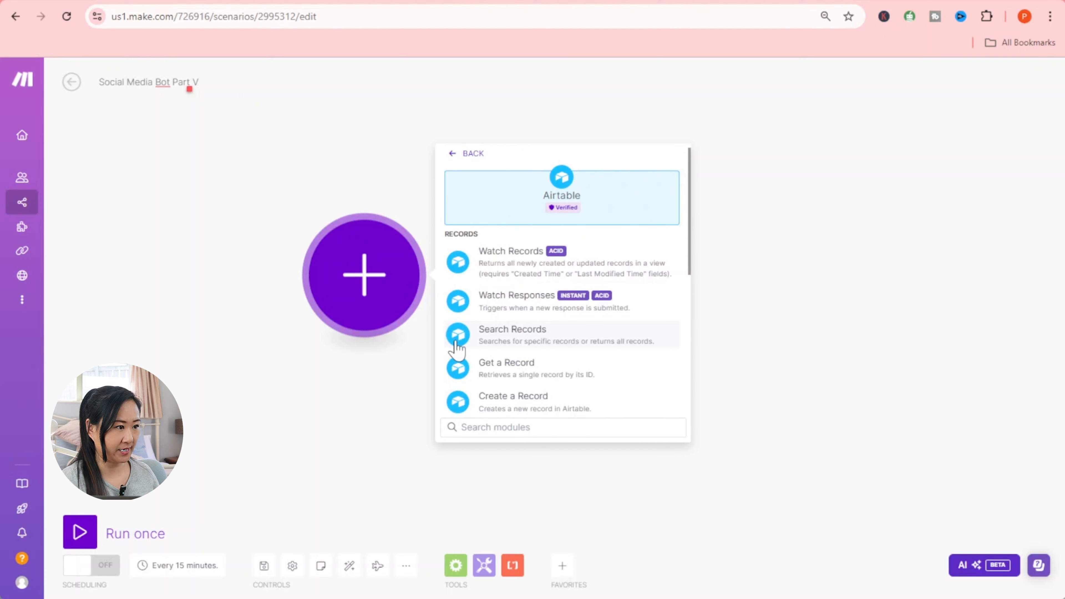
click(558, 275)
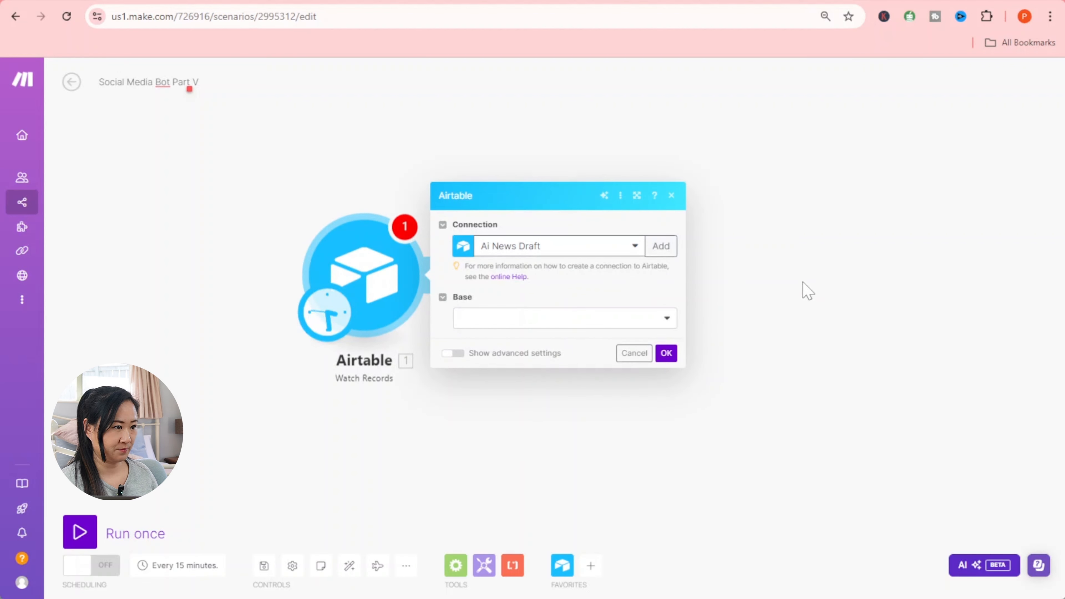
- Begin a new Airtable connection using the Airtable Token or Key type
click(661, 246)
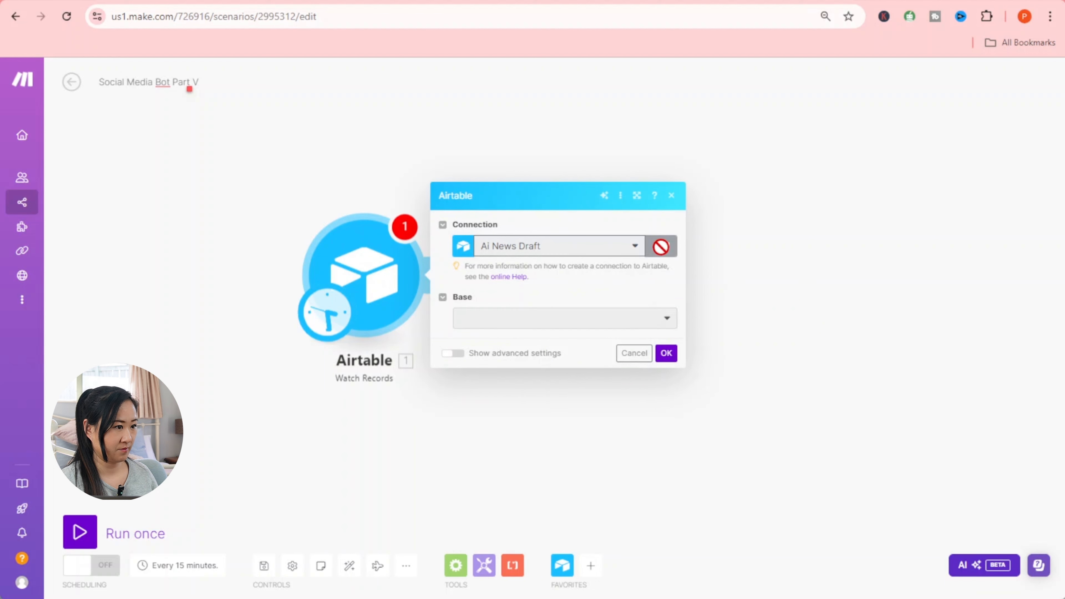
click(821, 252)
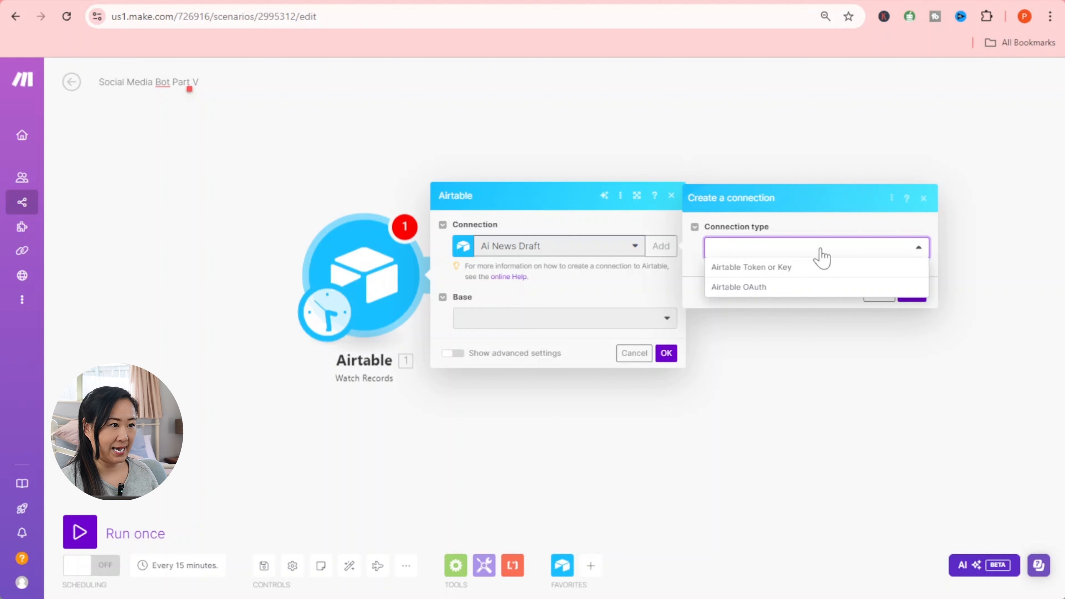
click(810, 270)
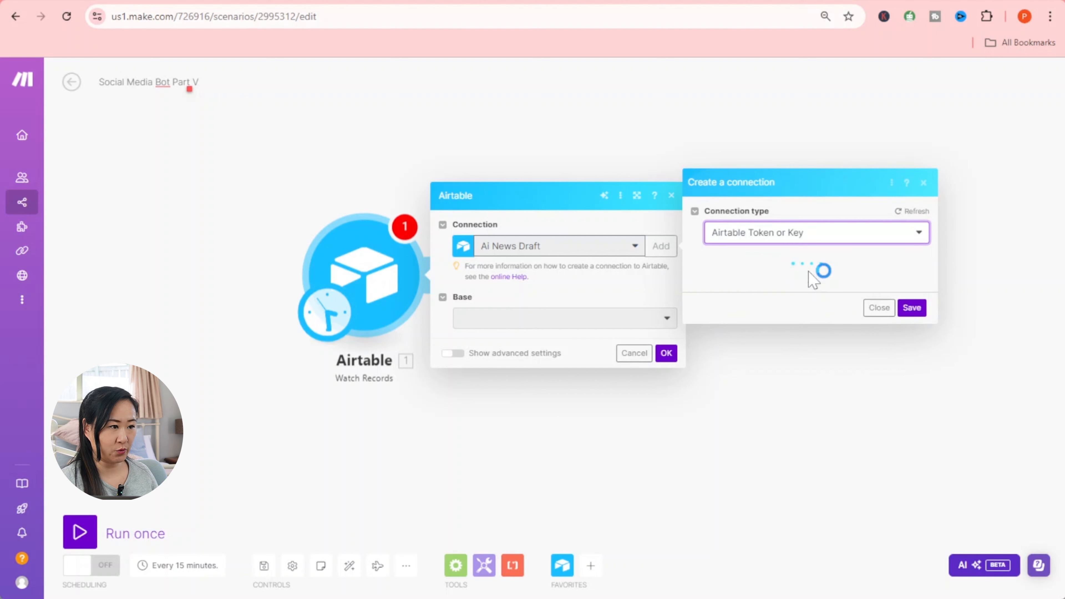
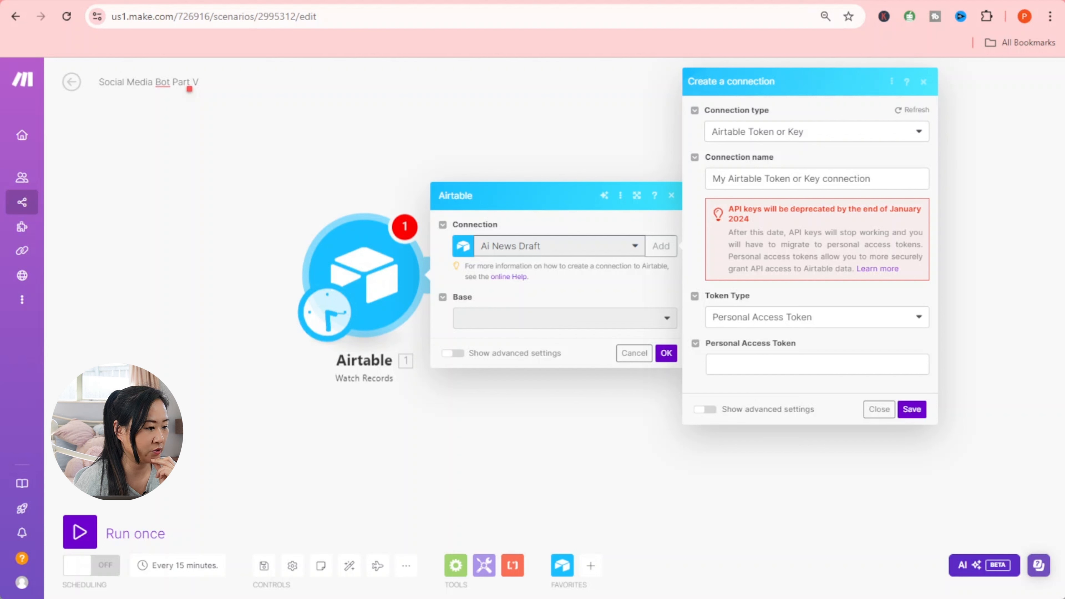
- Paste the Airtable personal access token and save it as 'My Airtable Token or Key connection'
click(757, 364)
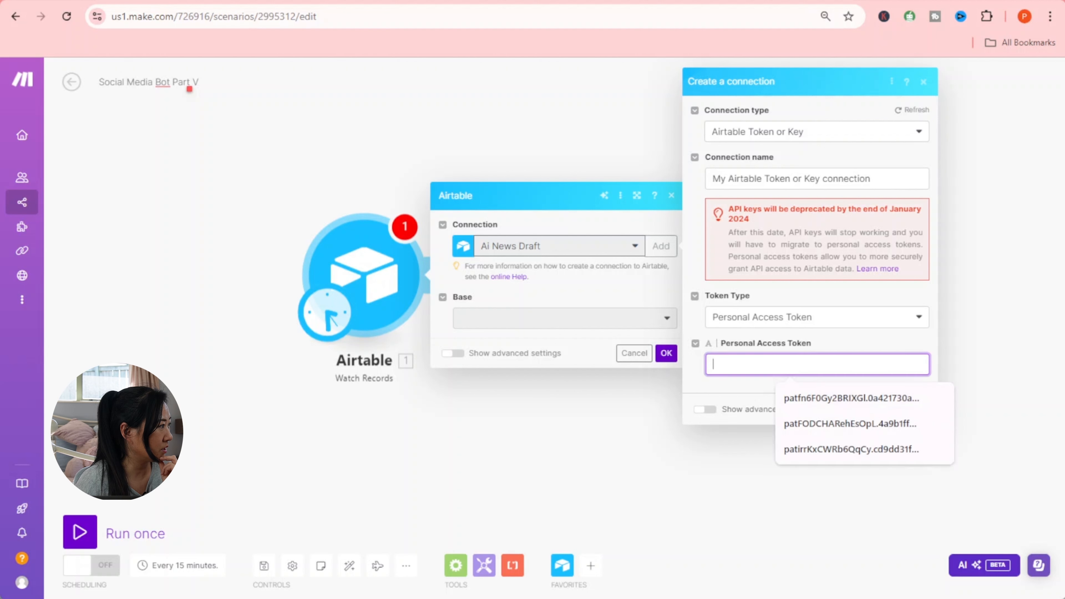
right_click(757, 364)
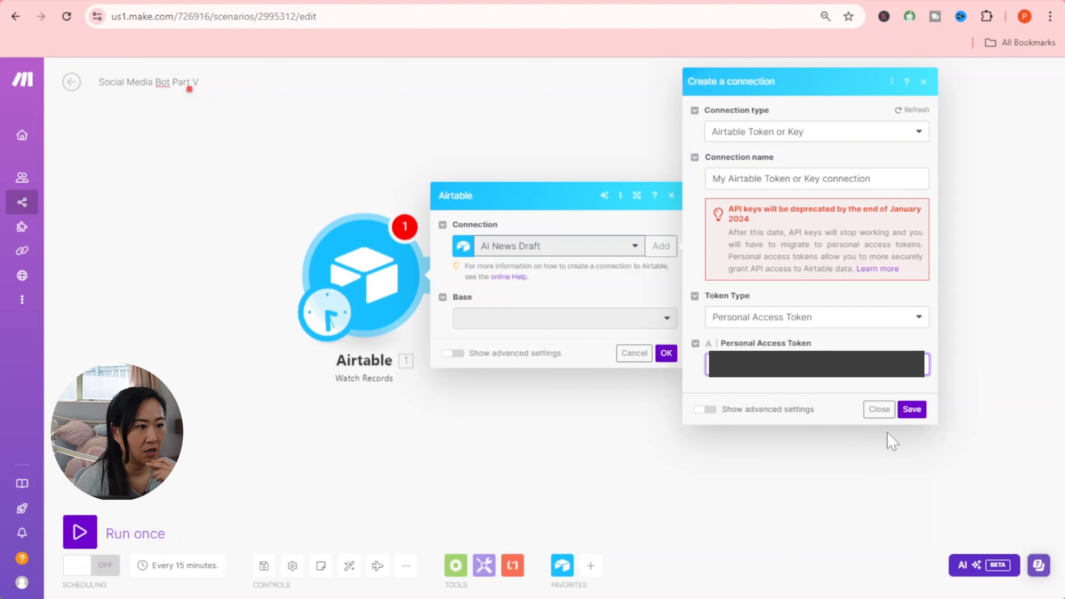
click(912, 409)
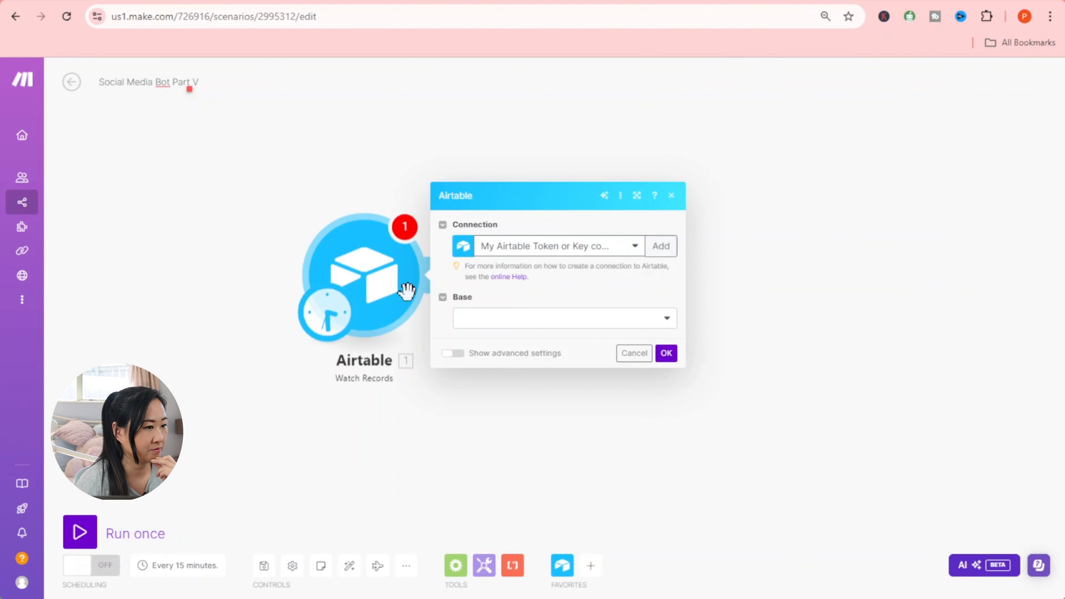
- Point the trigger at Untitled Base's Draft table, then switch to the Airtable base
click(539, 319)
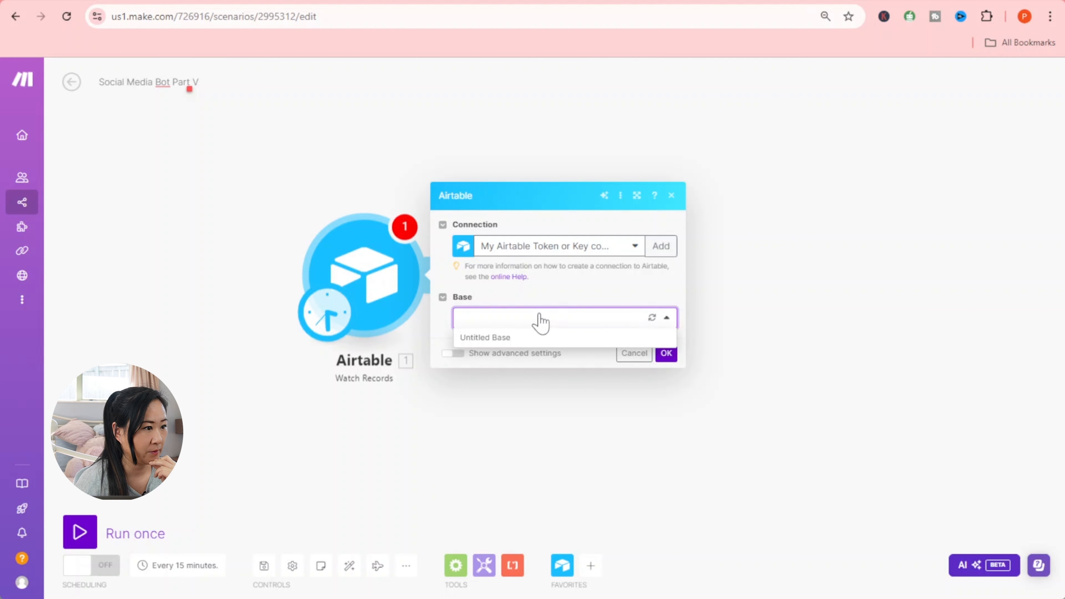
click(529, 338)
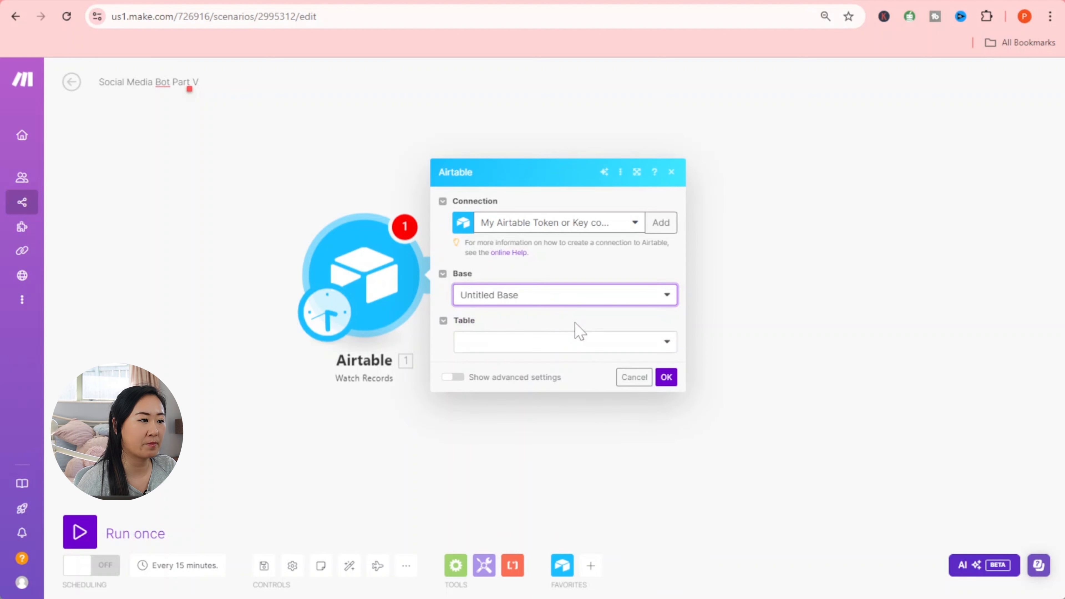
click(549, 343)
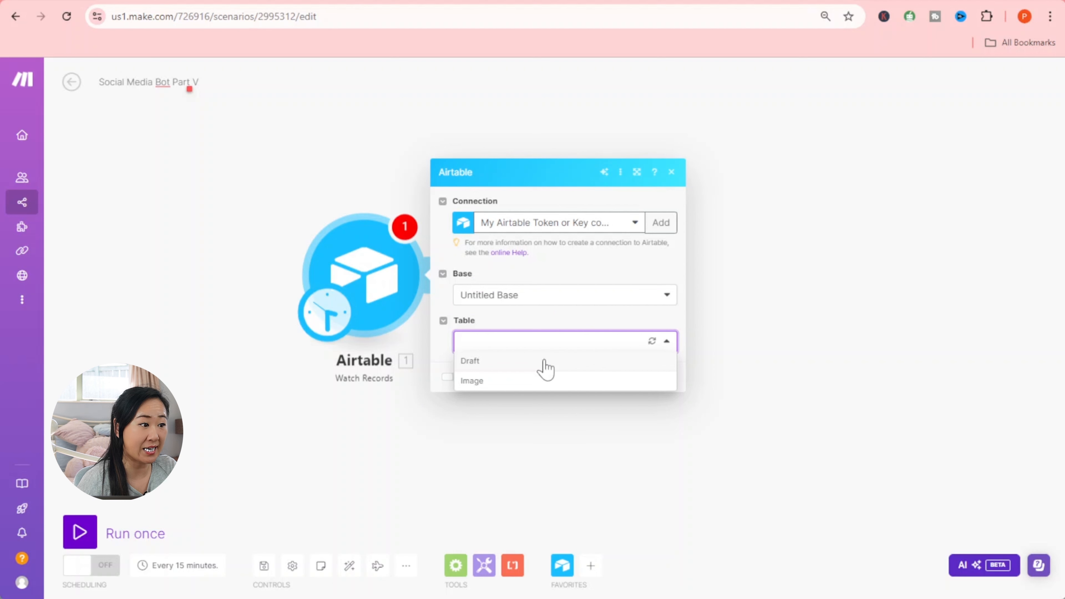
click(544, 362)
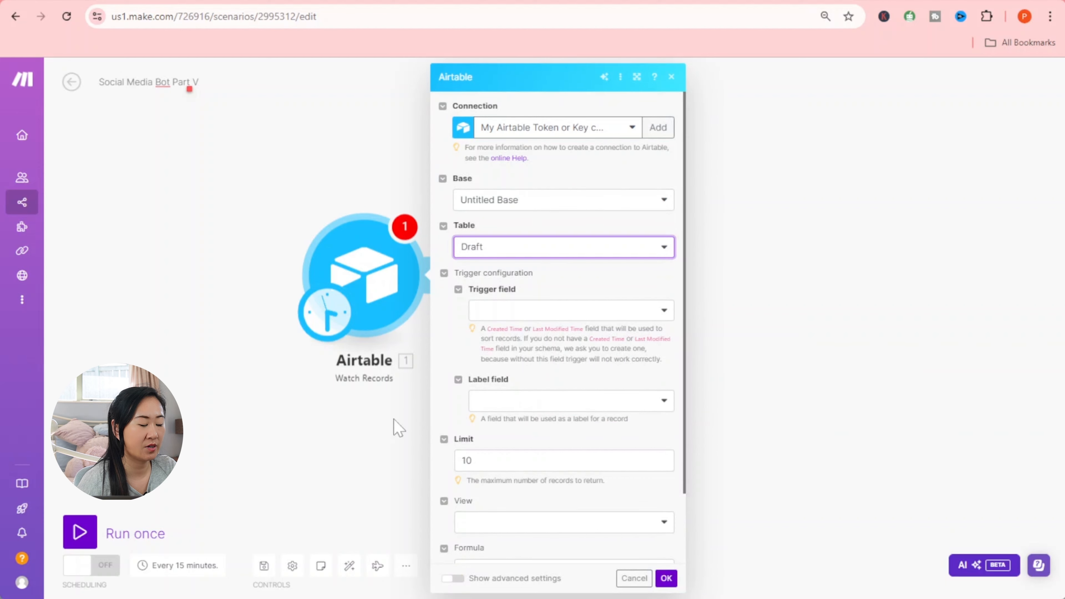
click(707, 1)
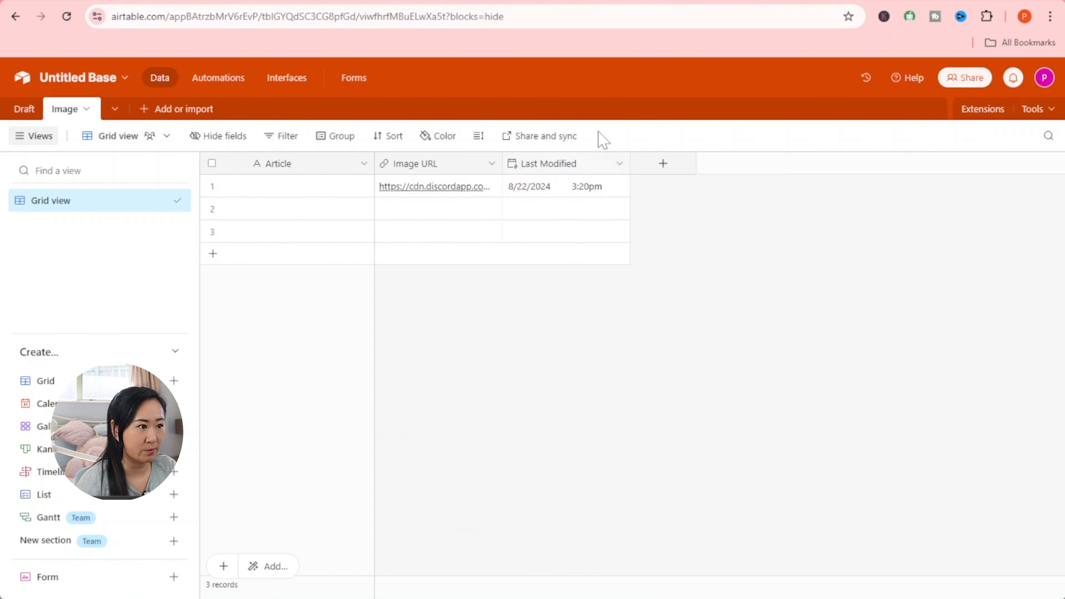
- Move through the Part IV and Help Center tabs back to the Social Media Bot Part V scenario
click(58, 1)
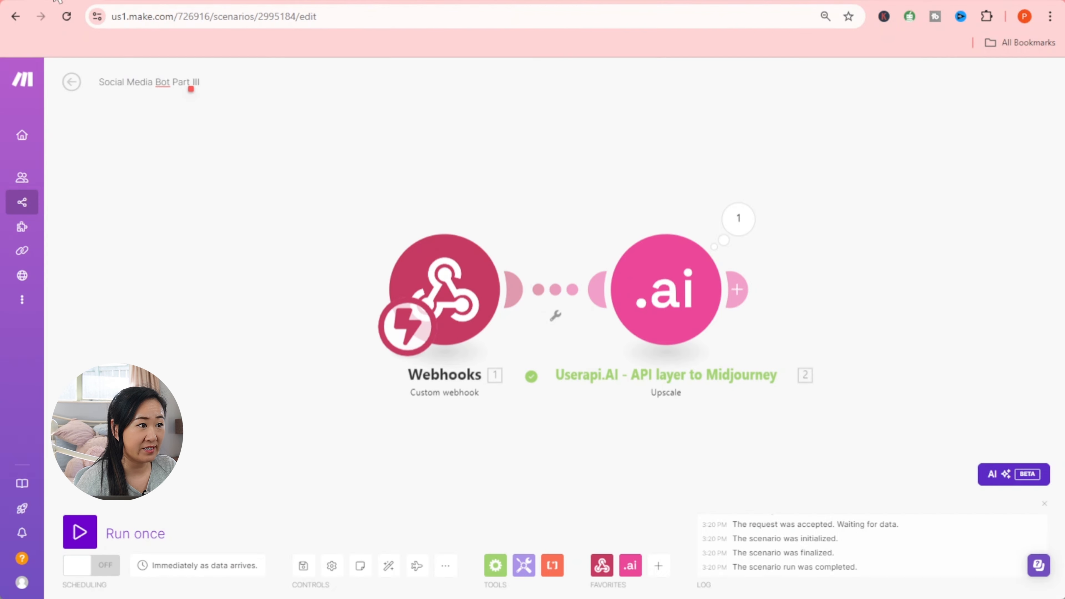
click(363, 1)
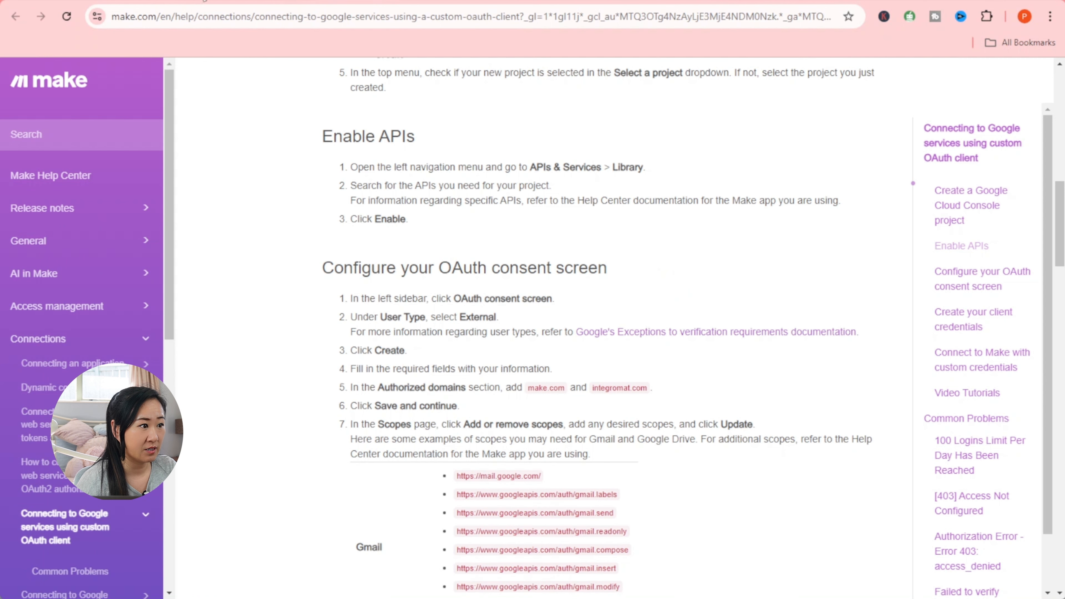
click(161, 2)
click(147, 1)
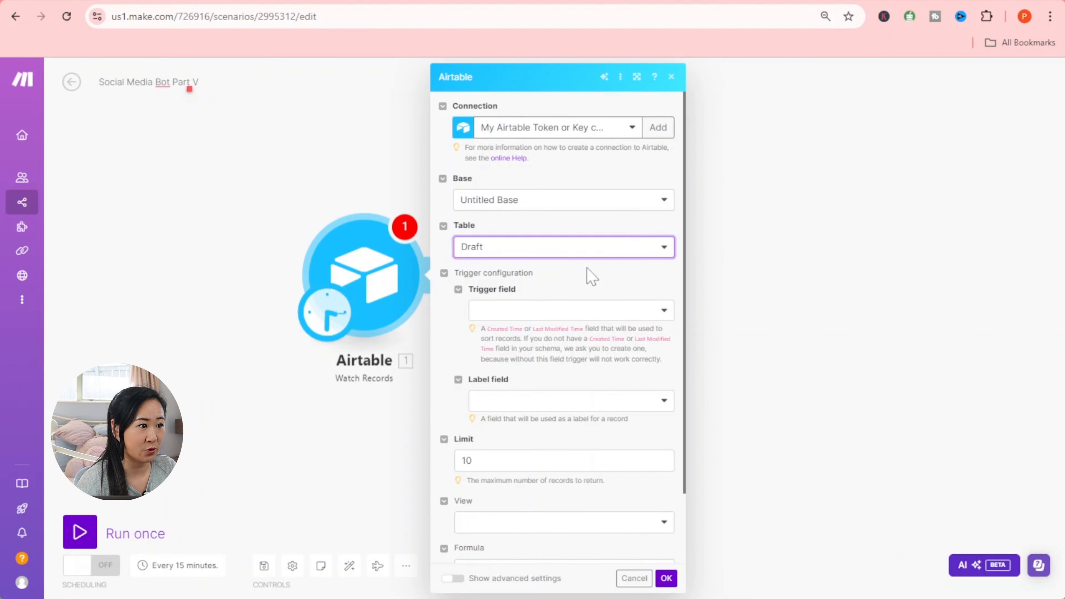
- Set the trigger field to Last Modified and the label field to Approved
click(600, 311)
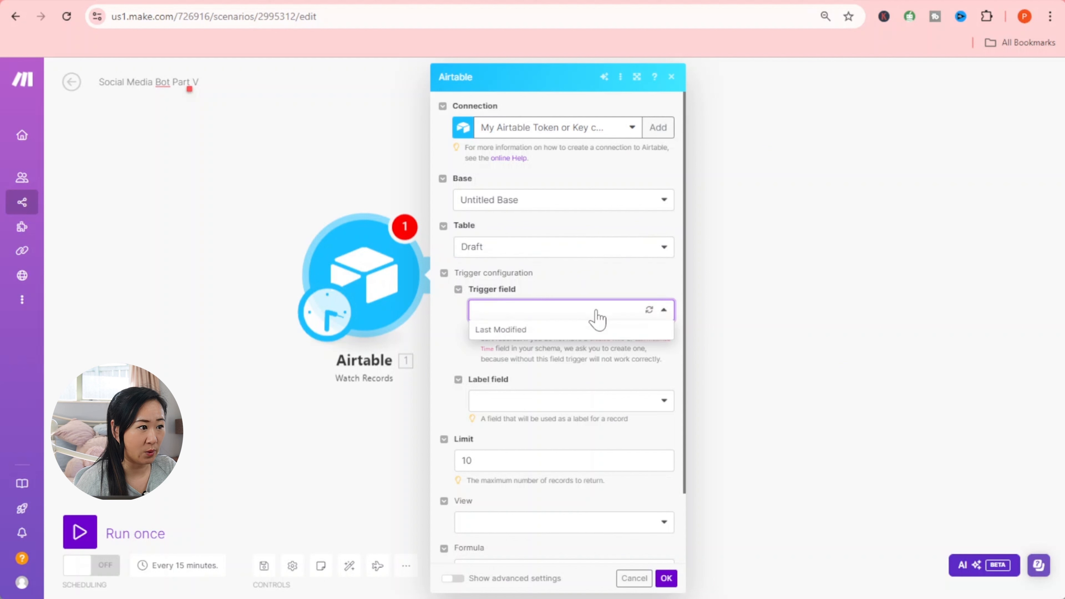
click(576, 332)
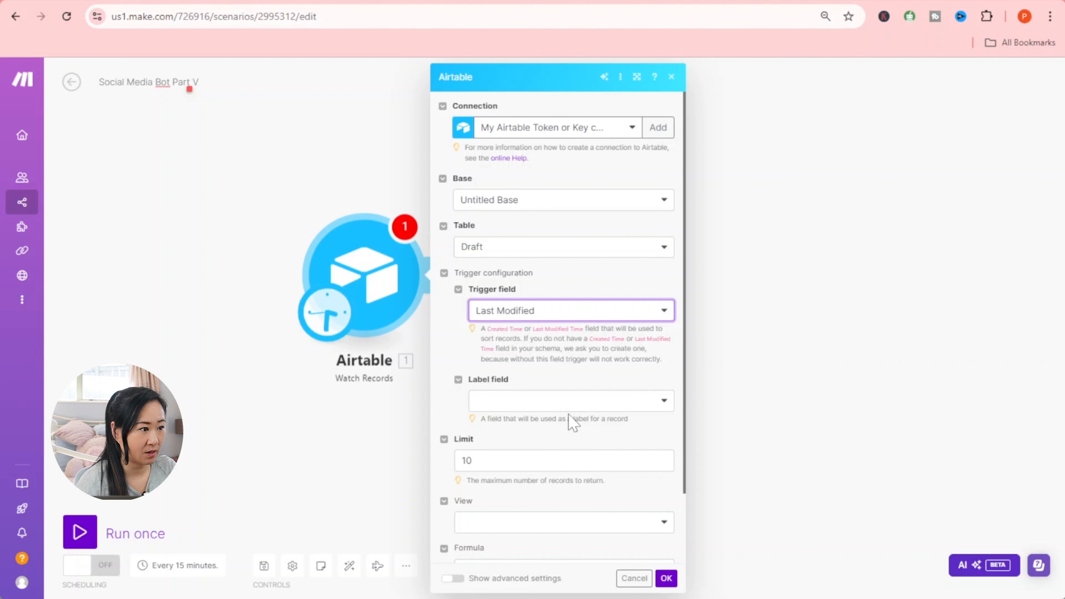
click(563, 404)
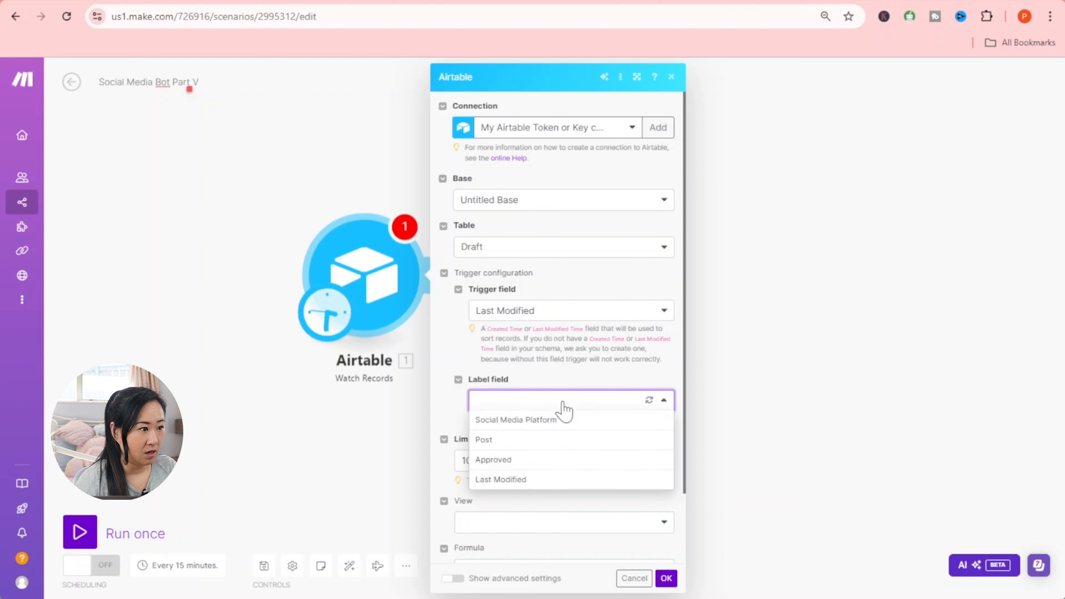
click(542, 461)
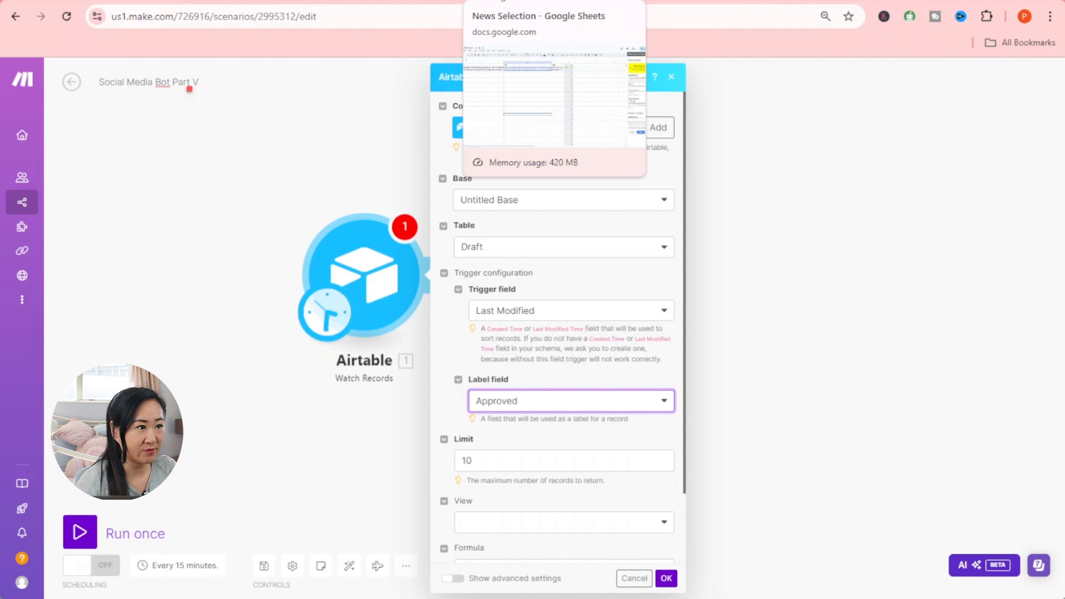
- In the Draft table, view the Yes/No choices of Facebook's Approved cell, then return to Make
click(735, 0)
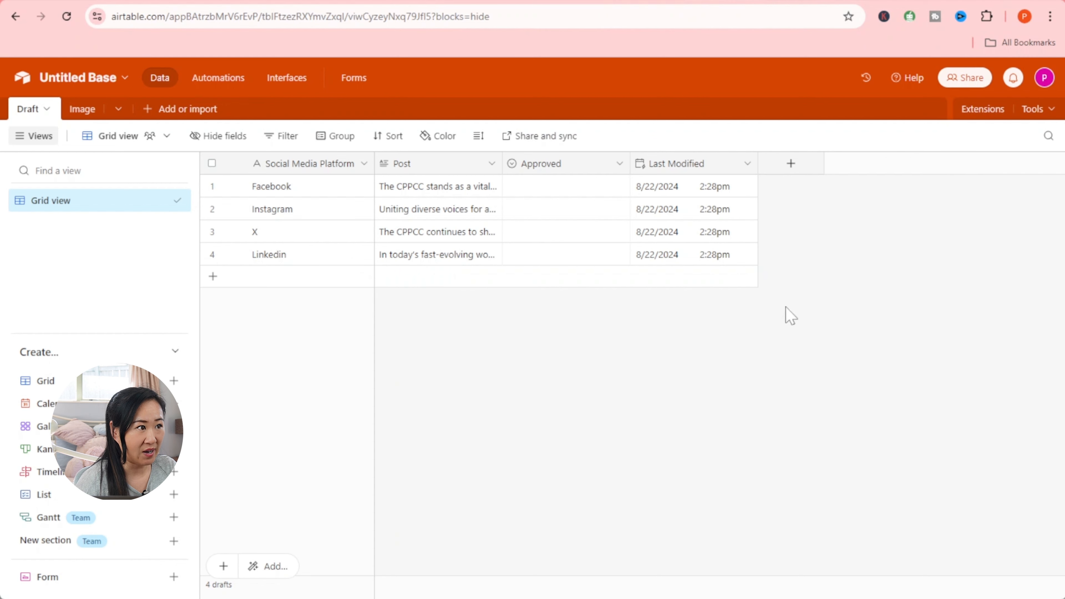
click(625, 189)
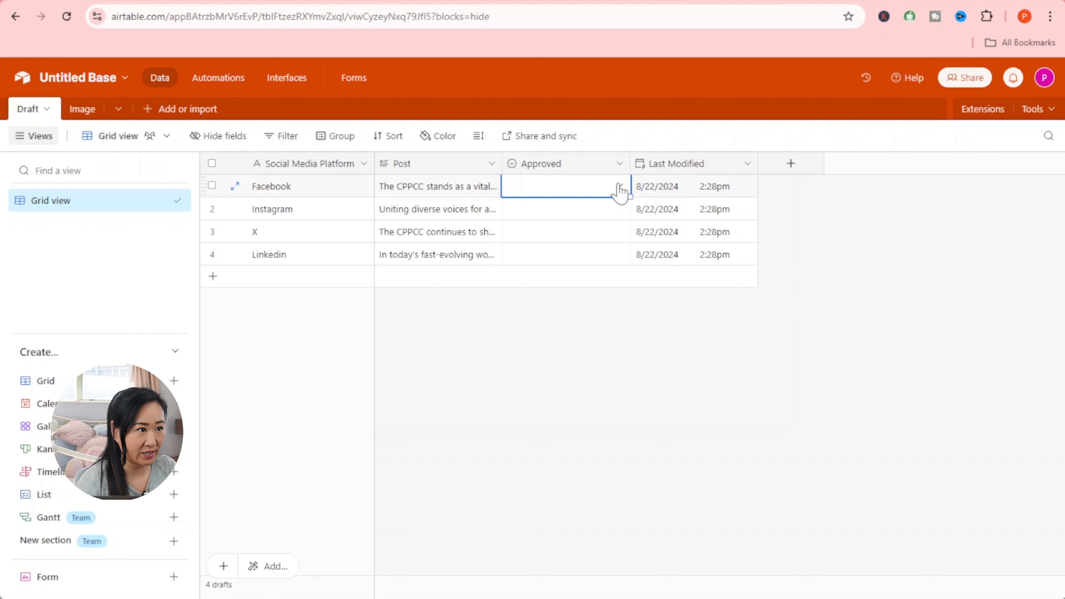
click(620, 188)
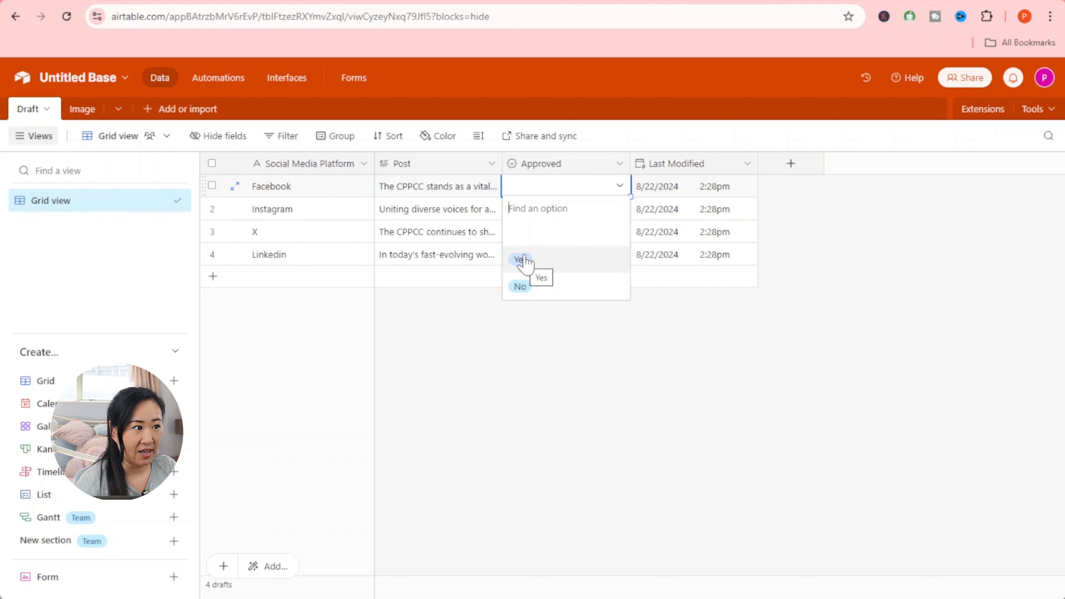
click(142, 1)
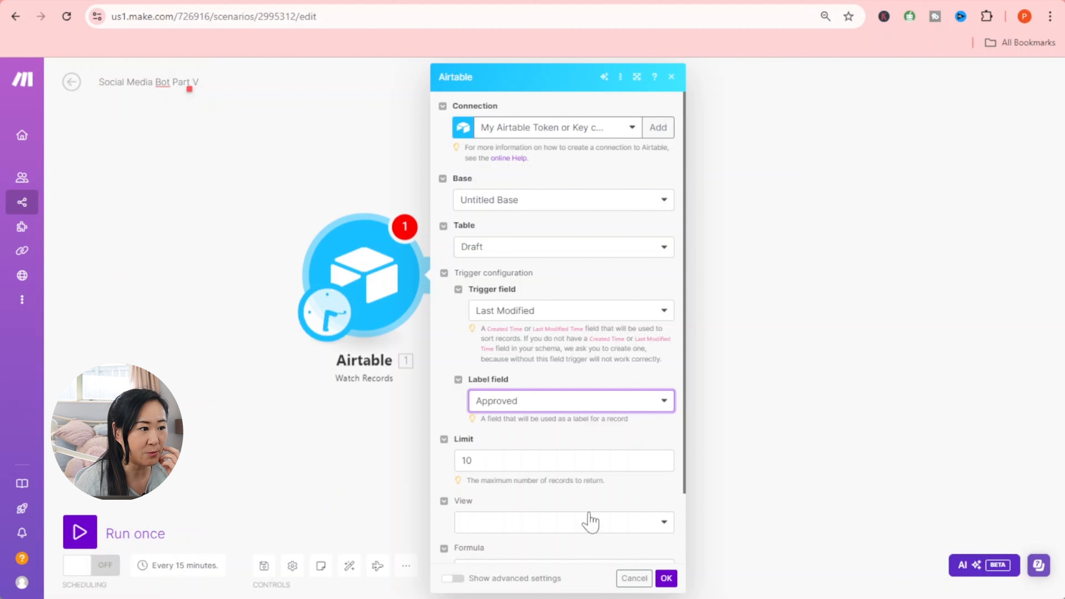
- Confirm the Airtable trigger settings and have it start from All records
scroll(587, 519, down, 2)
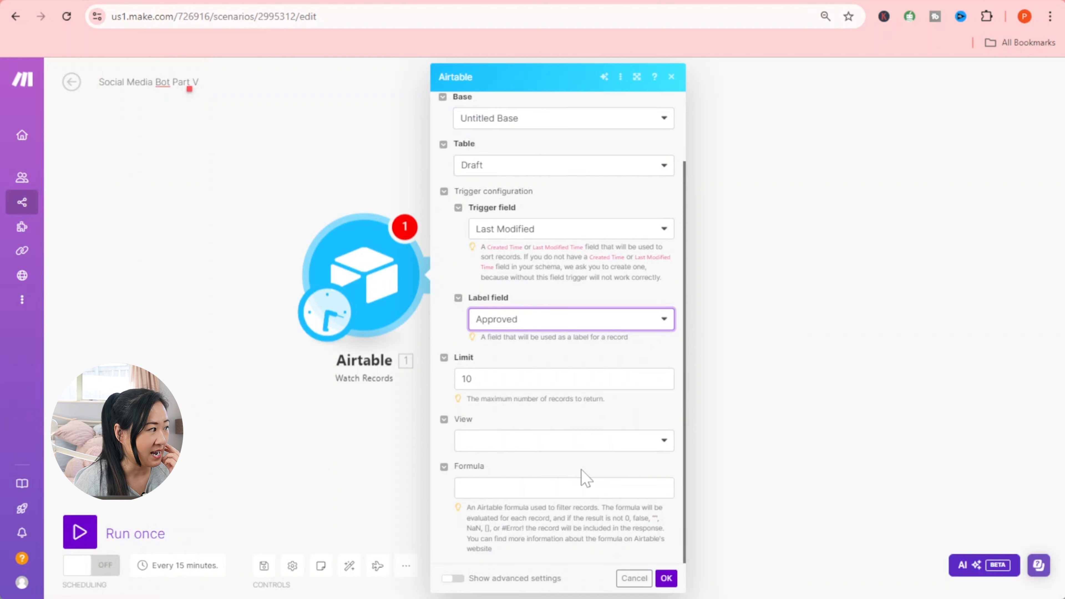
click(666, 578)
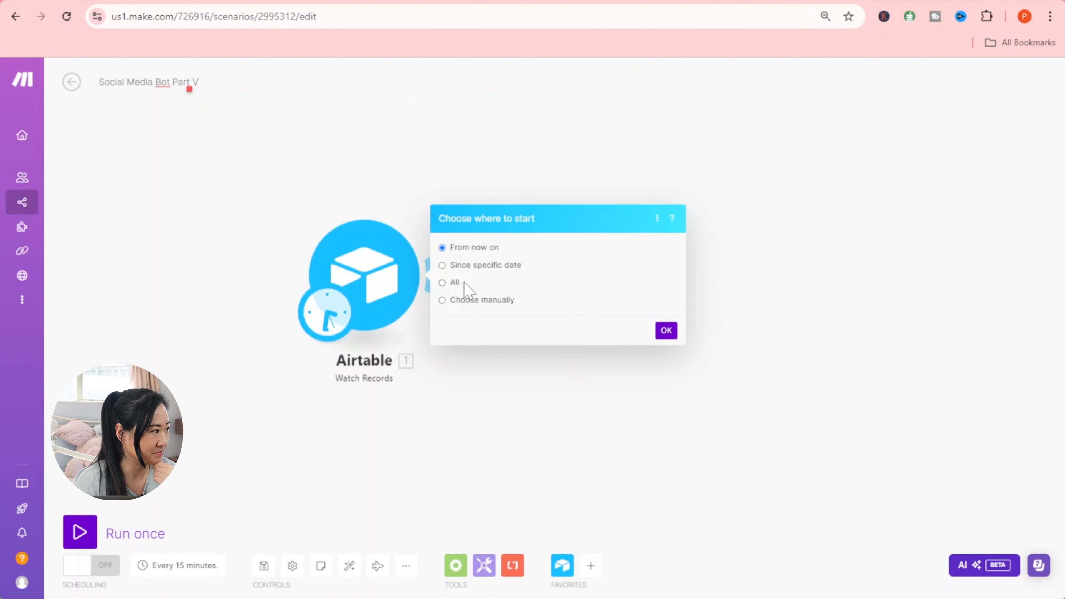
click(442, 283)
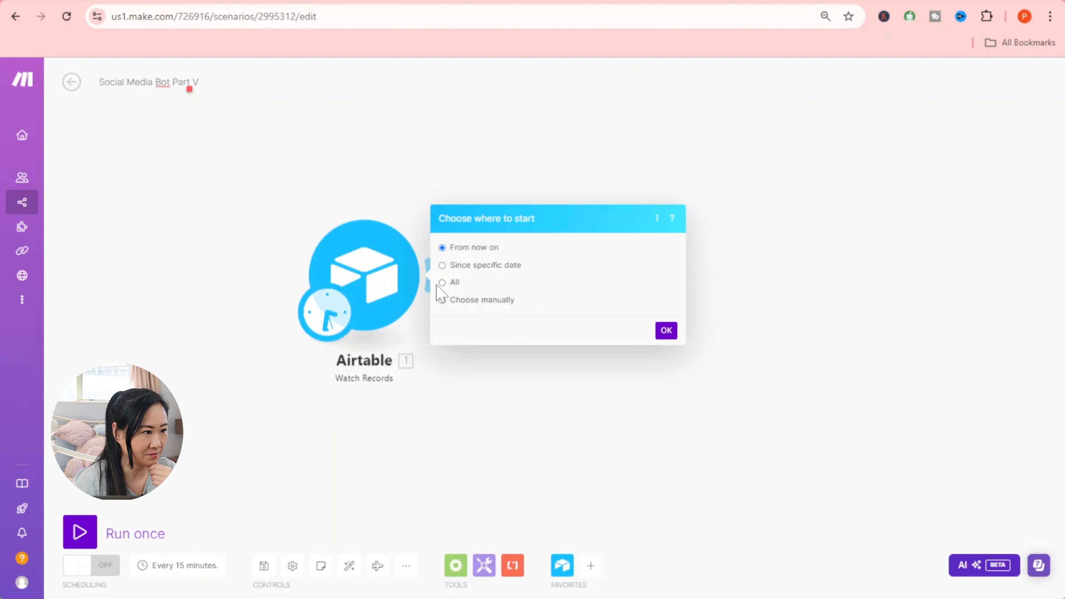
click(666, 331)
- Add an empty module after the trigger and bring up its app list
drag(749, 385, 611, 399)
click(293, 283)
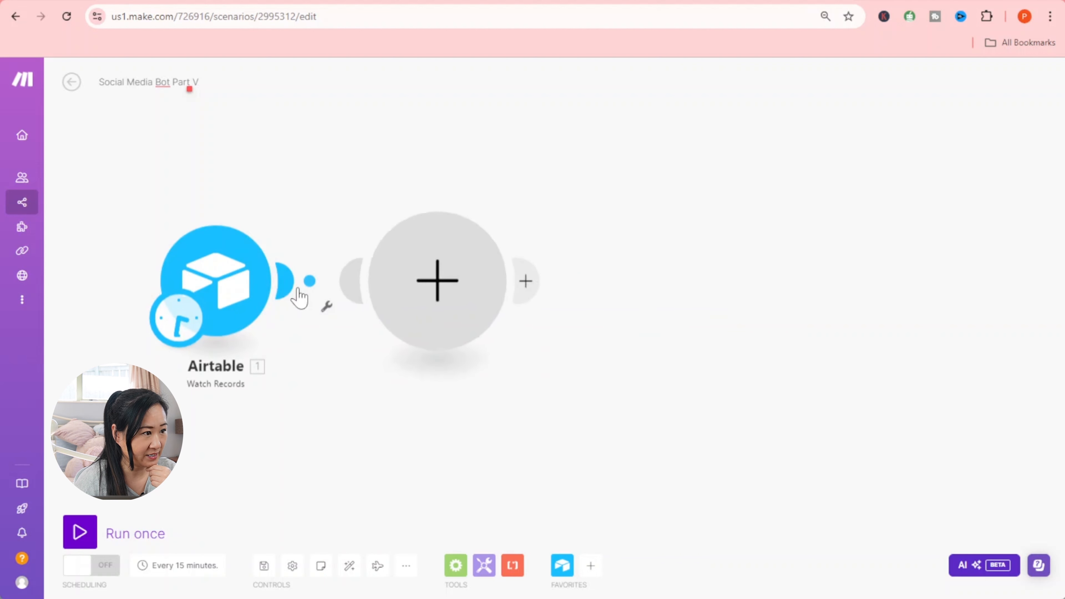
click(461, 308)
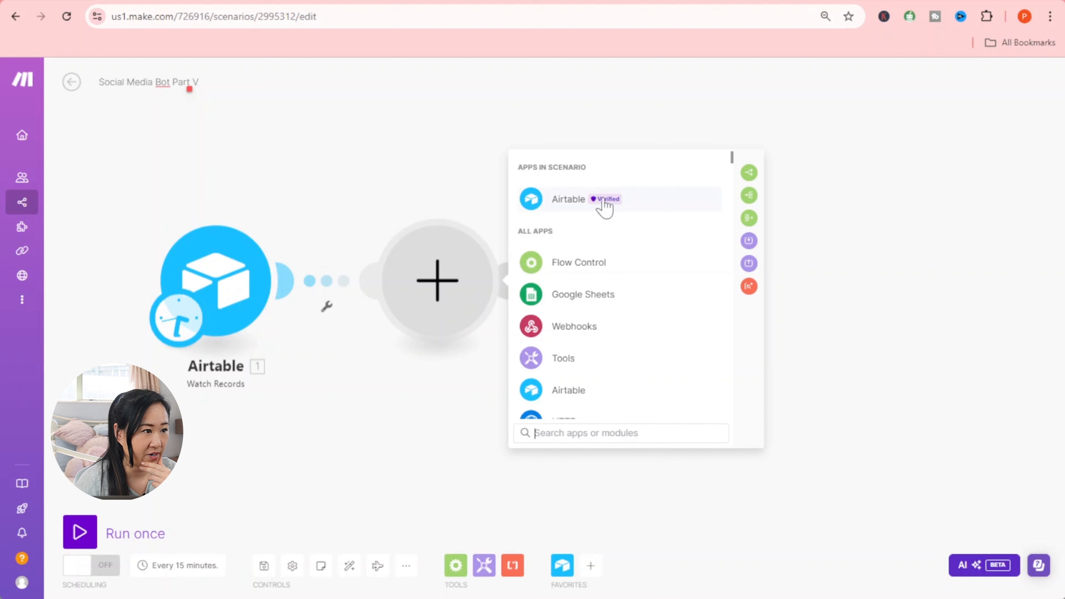
- Add an Airtable Get a Record module targeting Untitled Base's Image table
click(604, 201)
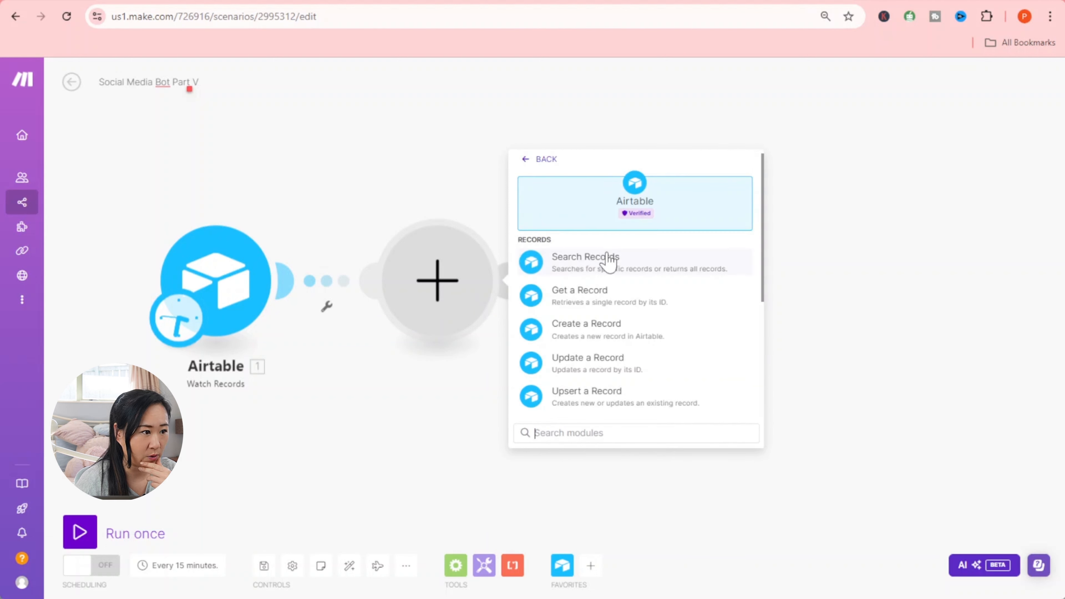
click(595, 295)
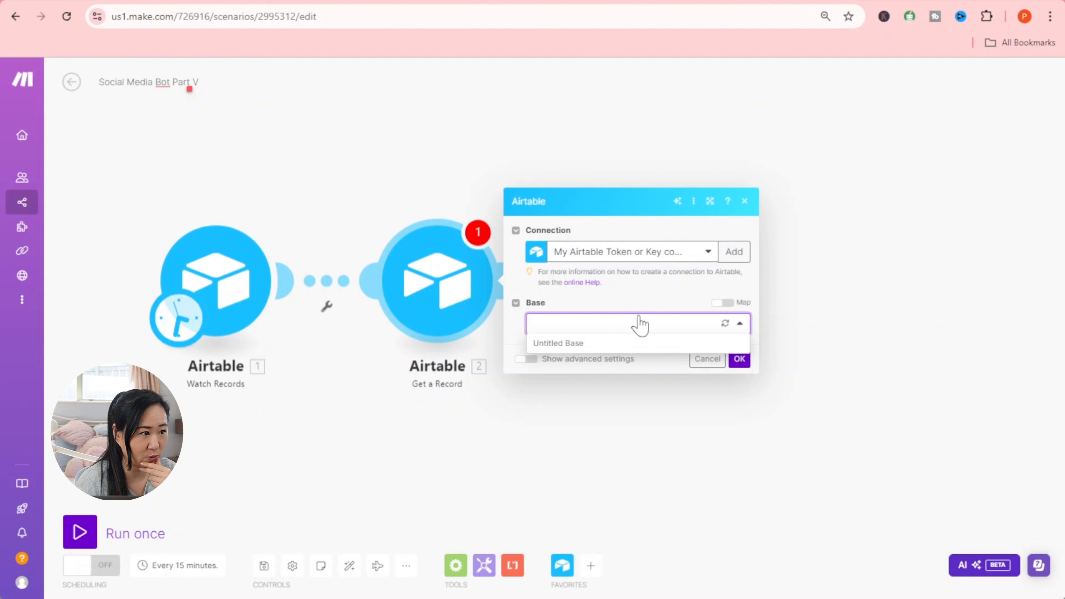
click(580, 343)
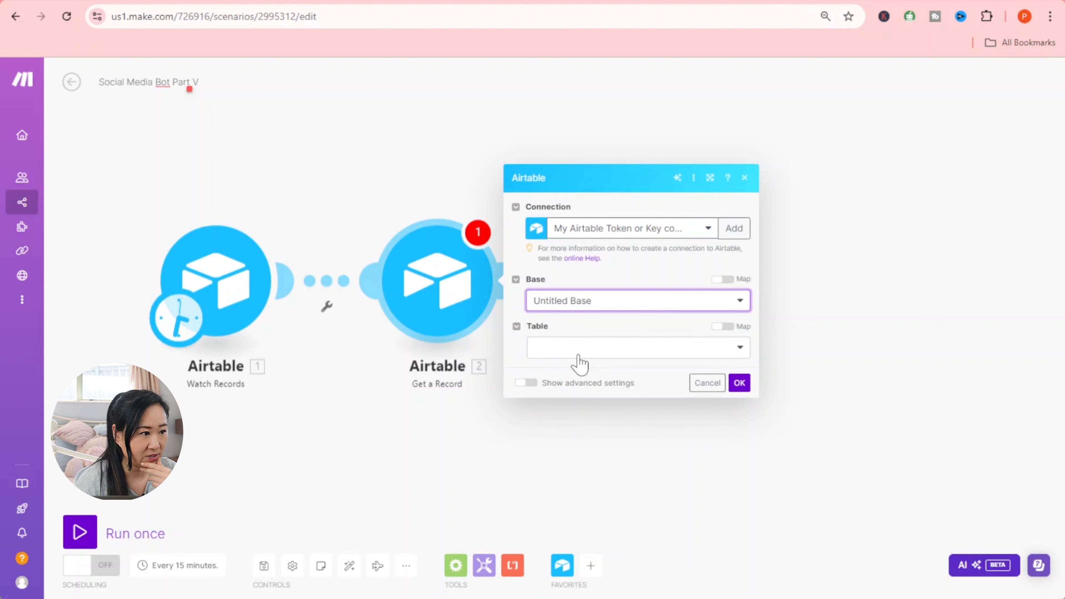
click(578, 356)
click(557, 386)
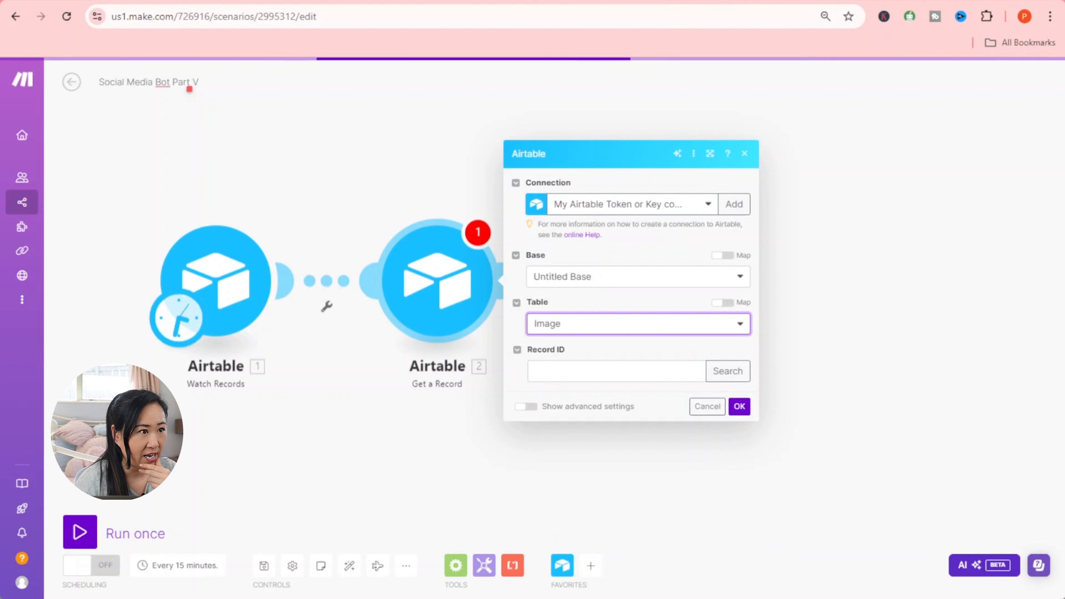
- Switch between the Airtable and Make tabs, ending on the Airtable base
mouse_move(725, 1)
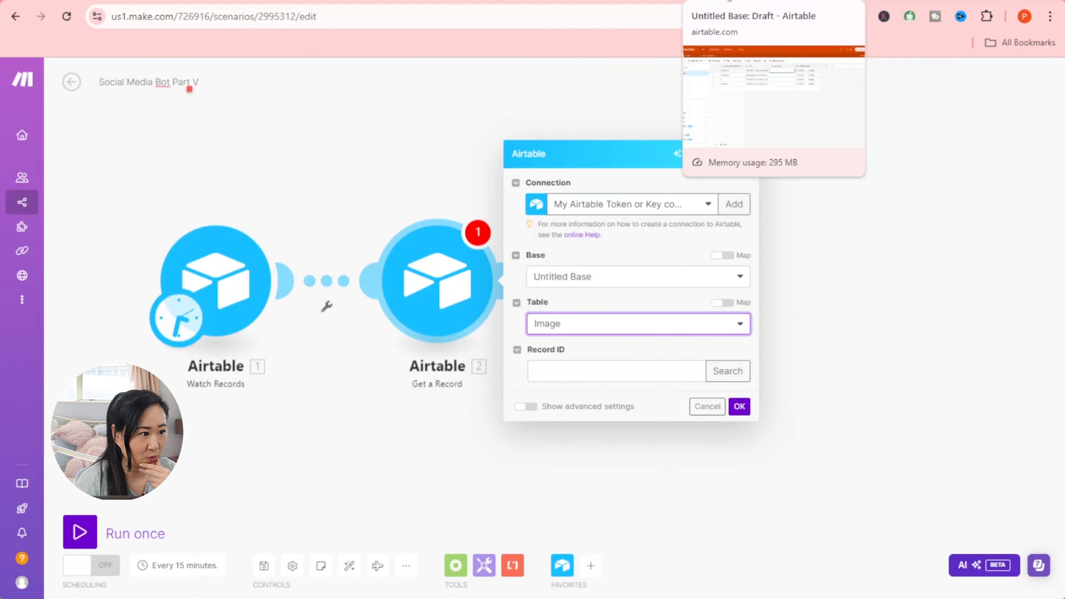
click(730, 3)
click(60, 3)
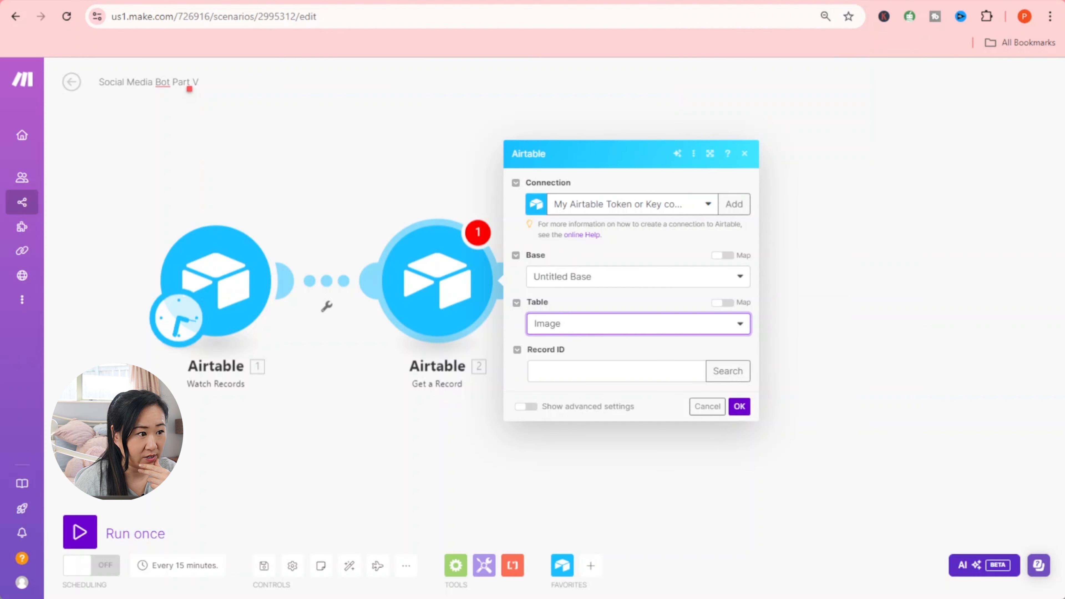
click(734, 5)
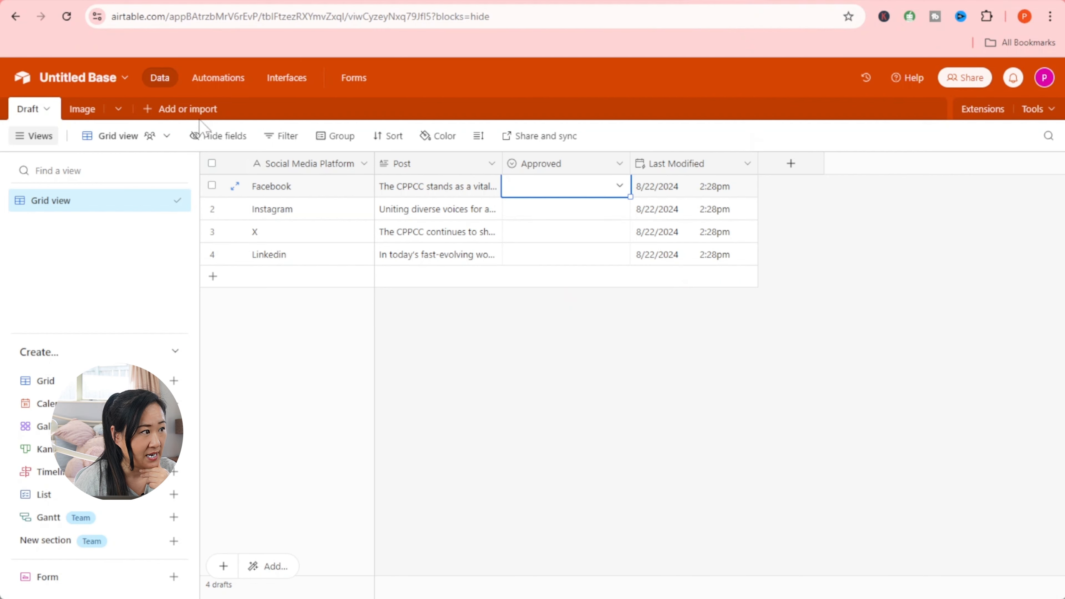
- Open the Image table's first record and copy its record ID from the page address
click(85, 118)
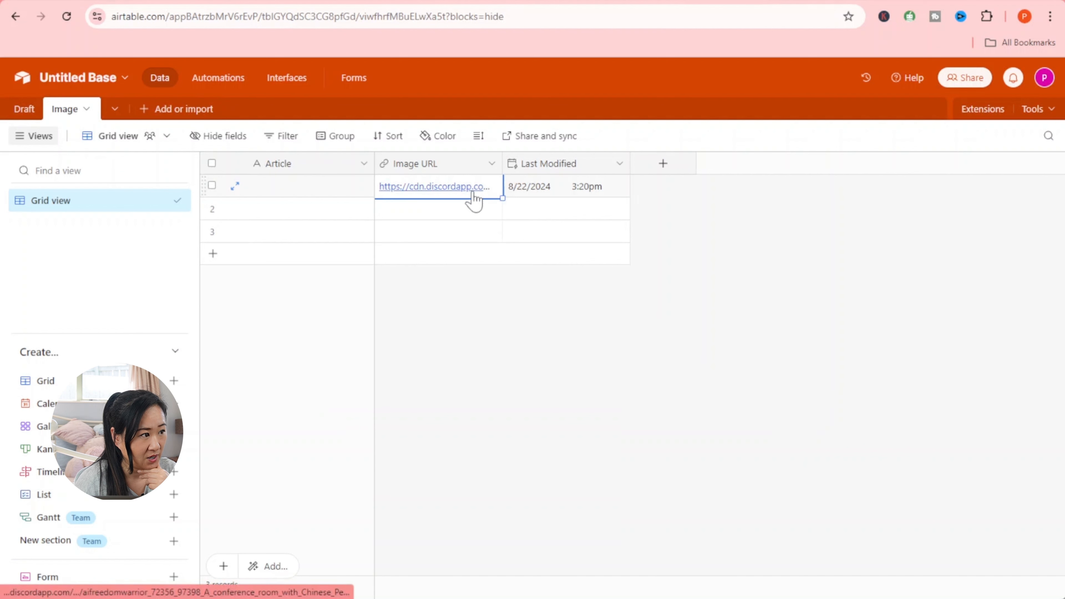
click(265, 191)
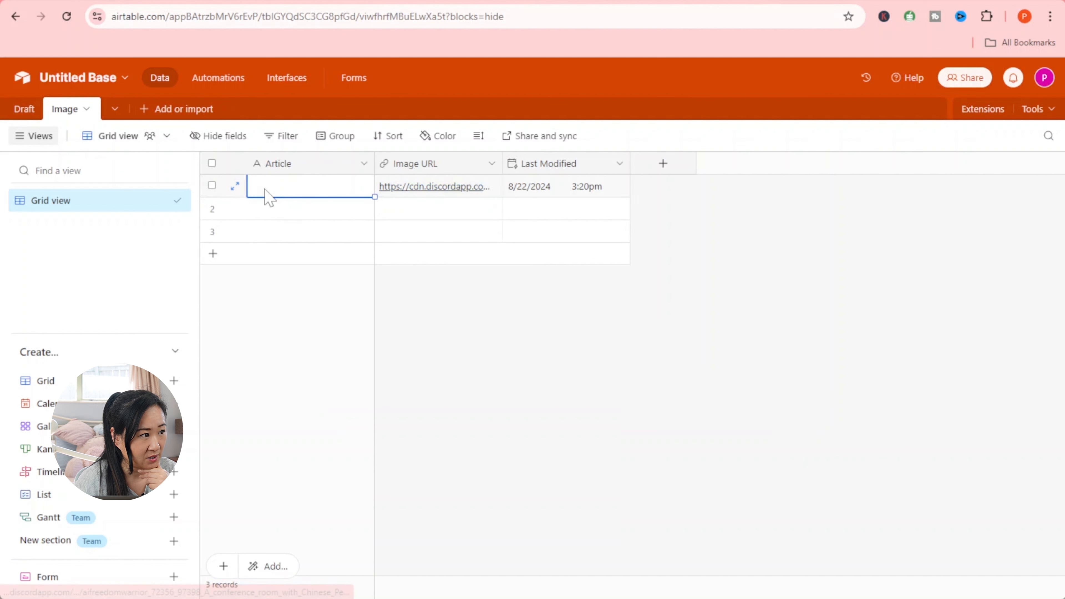
click(235, 186)
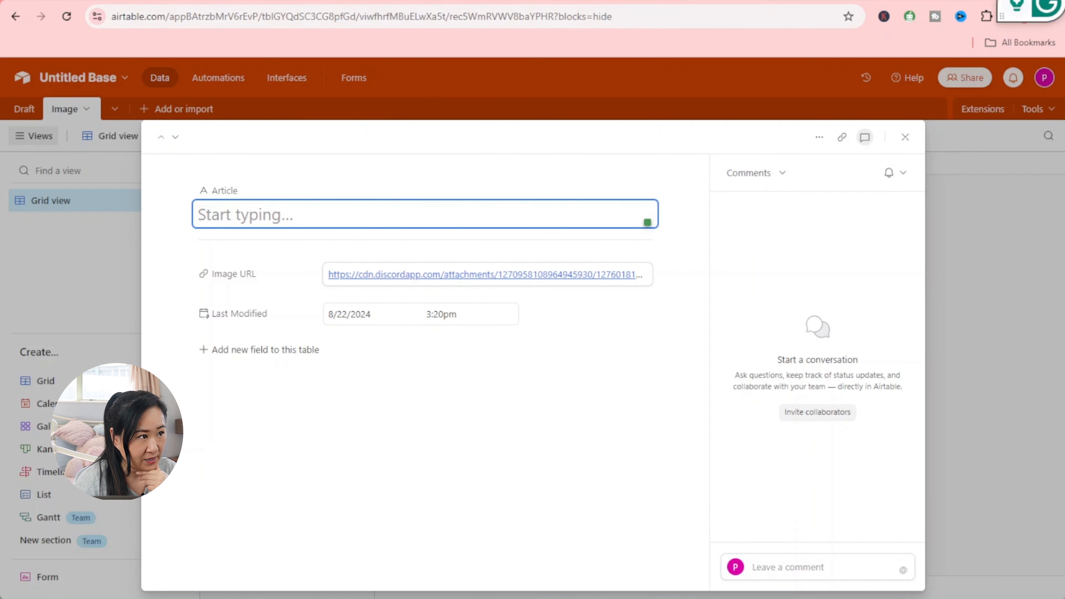
drag(449, 17, 616, 17)
right_click(584, 17)
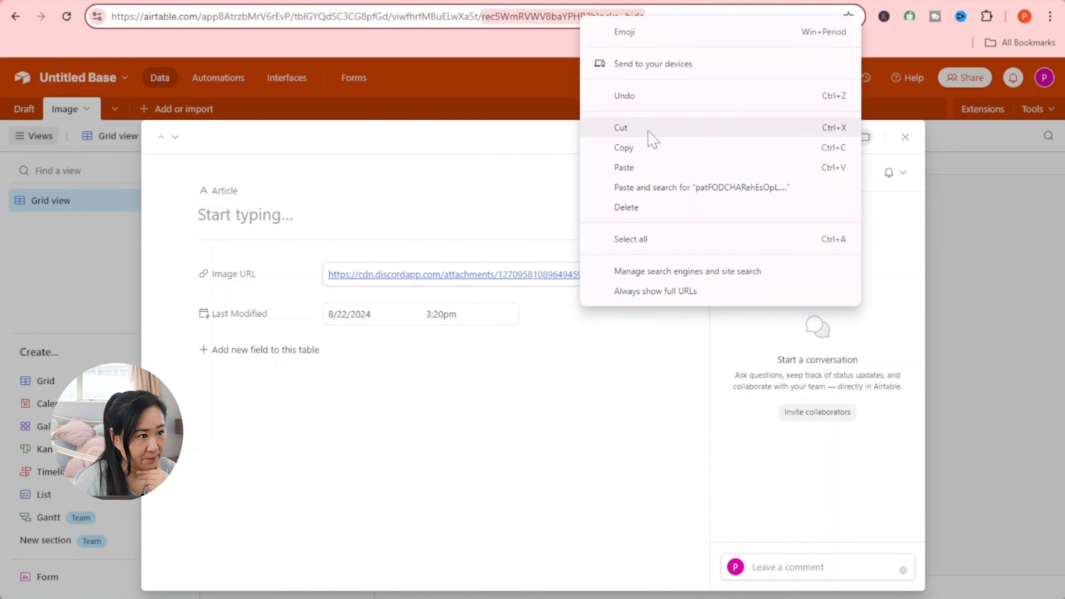
click(646, 145)
- Paste the copied record ID into the Get a Record module's Record ID field
click(126, 1)
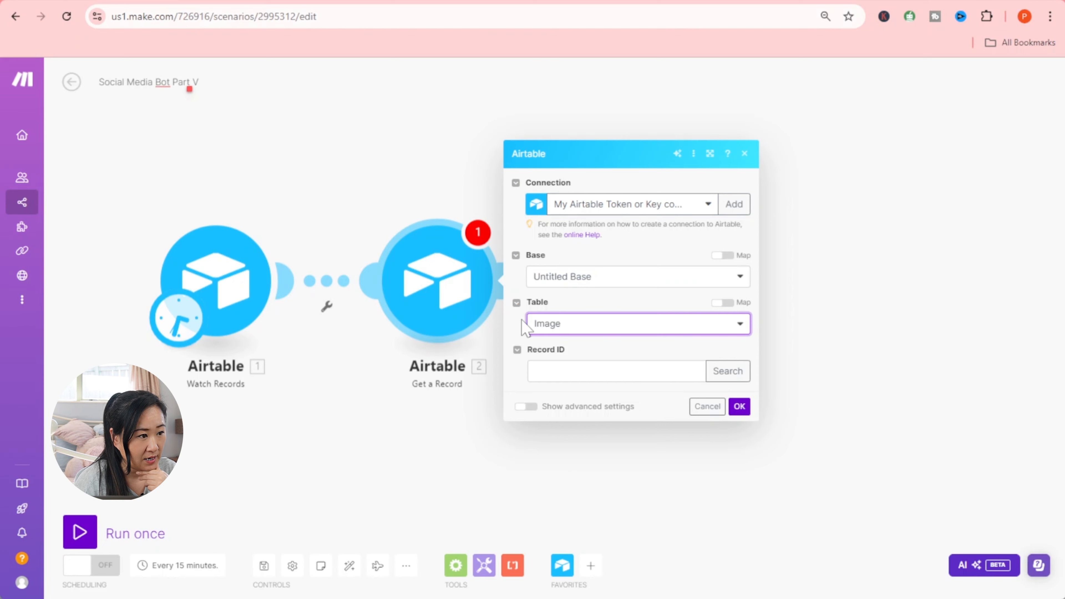
click(566, 372)
right_click(566, 372)
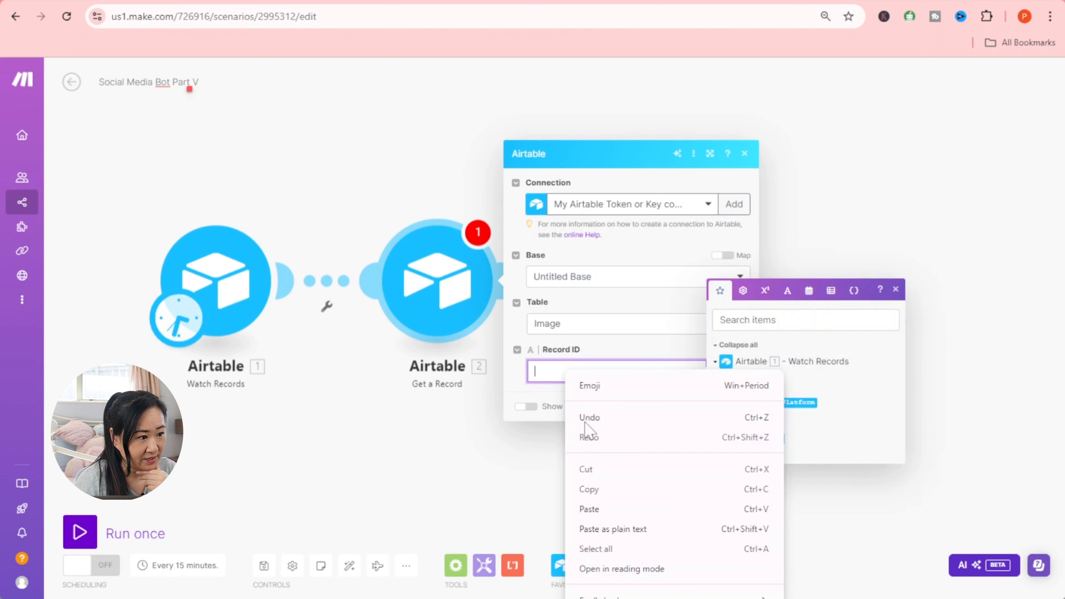
click(591, 509)
- Close the record search panel and the module settings, then reposition the canvas
click(659, 492)
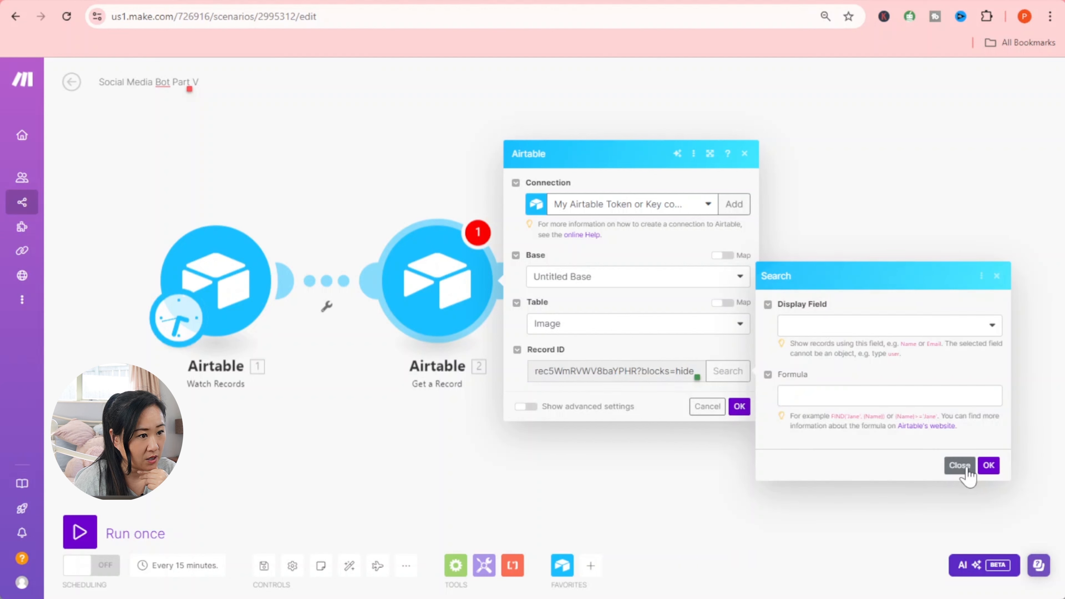
click(966, 470)
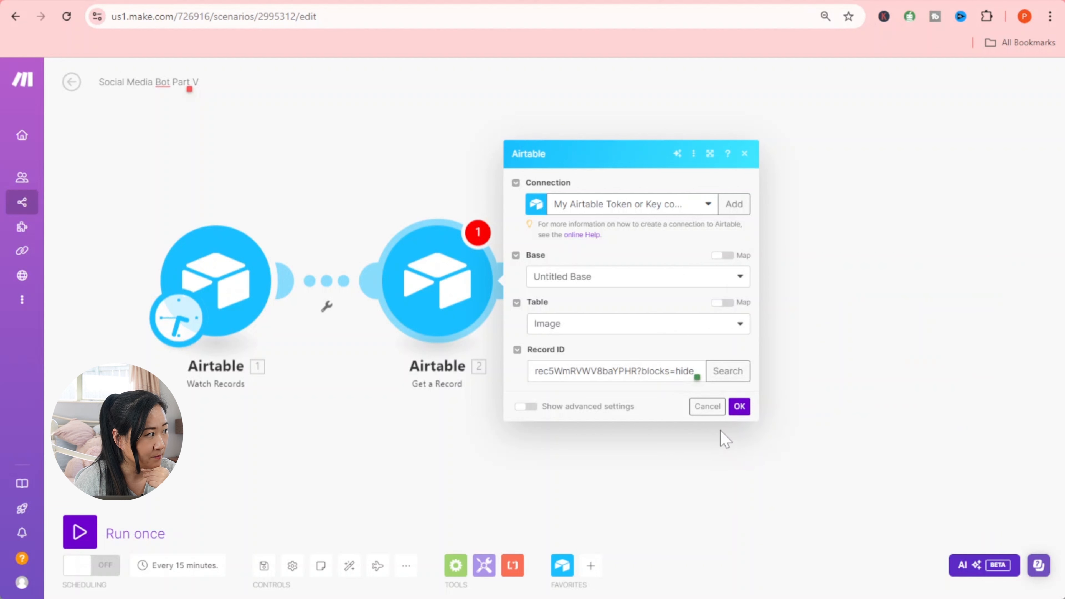
click(710, 407)
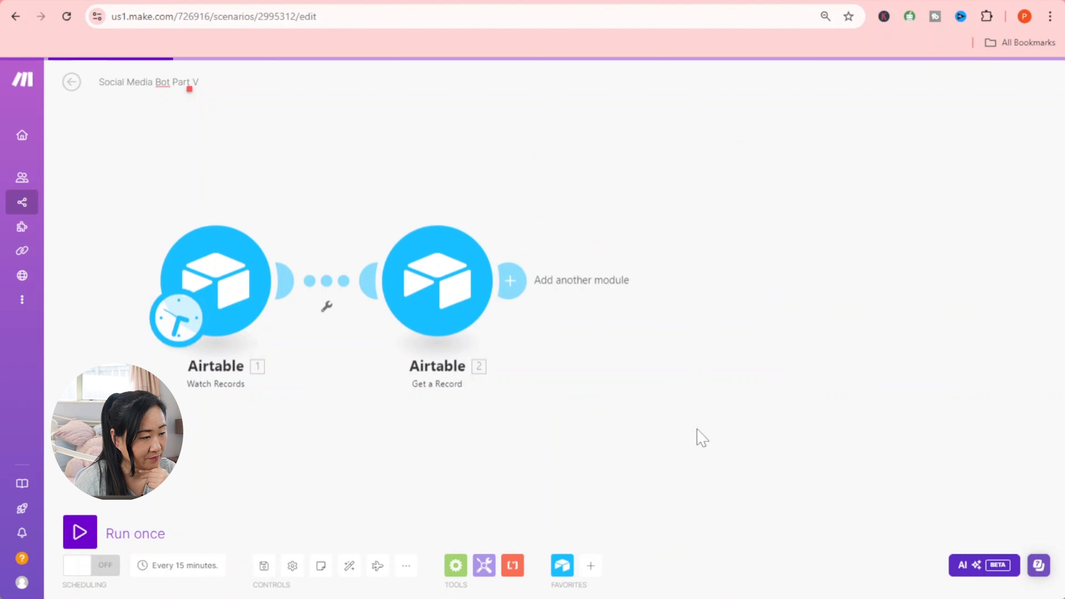
drag(680, 432, 535, 434)
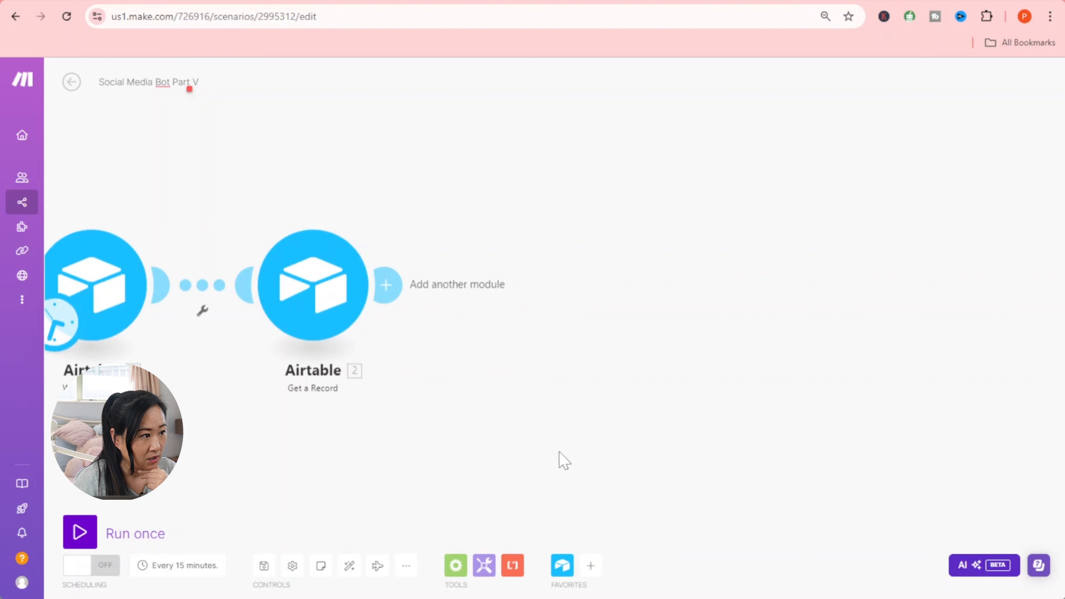
scroll(563, 459, down, 5)
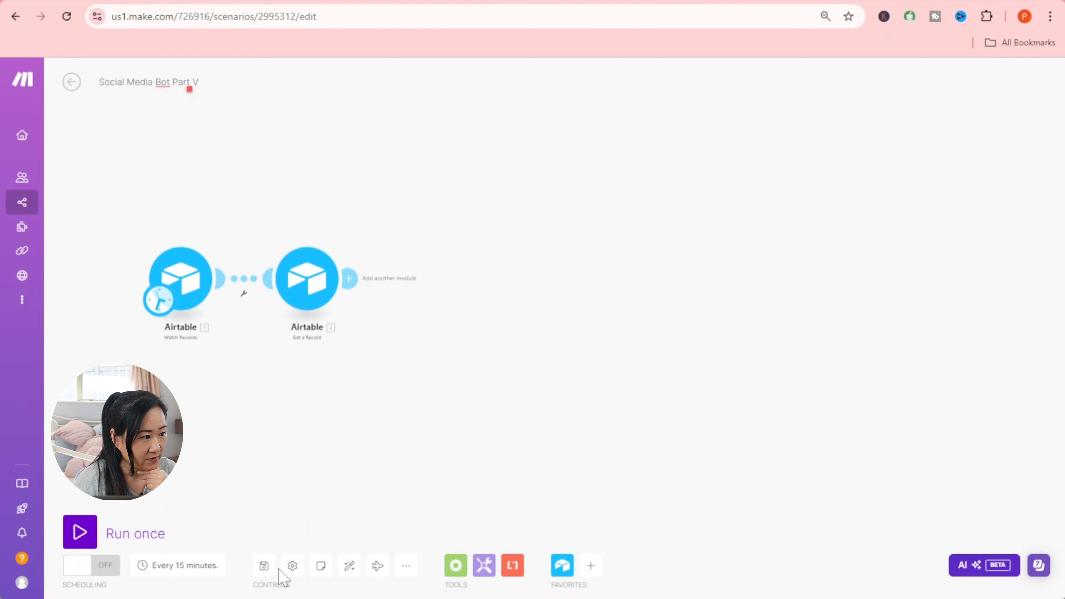
- Save the scenario and add a Flow Control Router after Get a Record
click(264, 566)
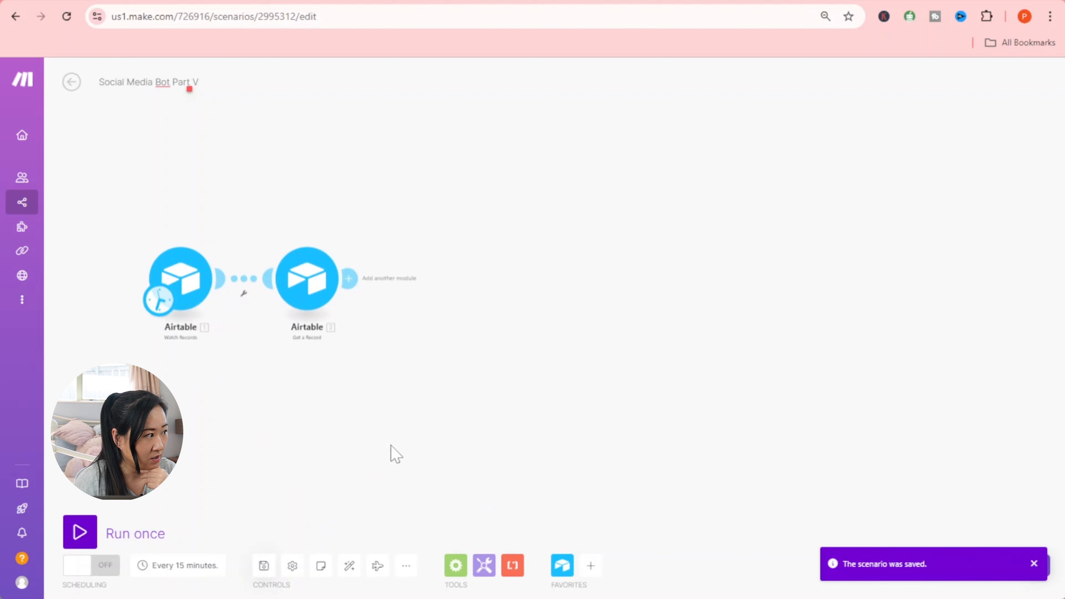
click(348, 276)
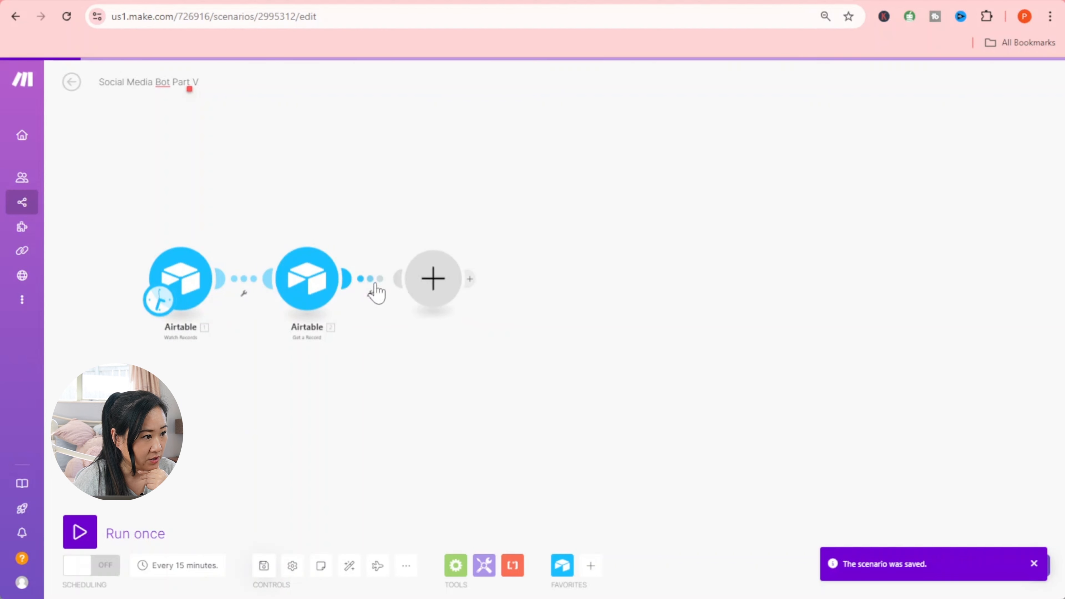
click(529, 264)
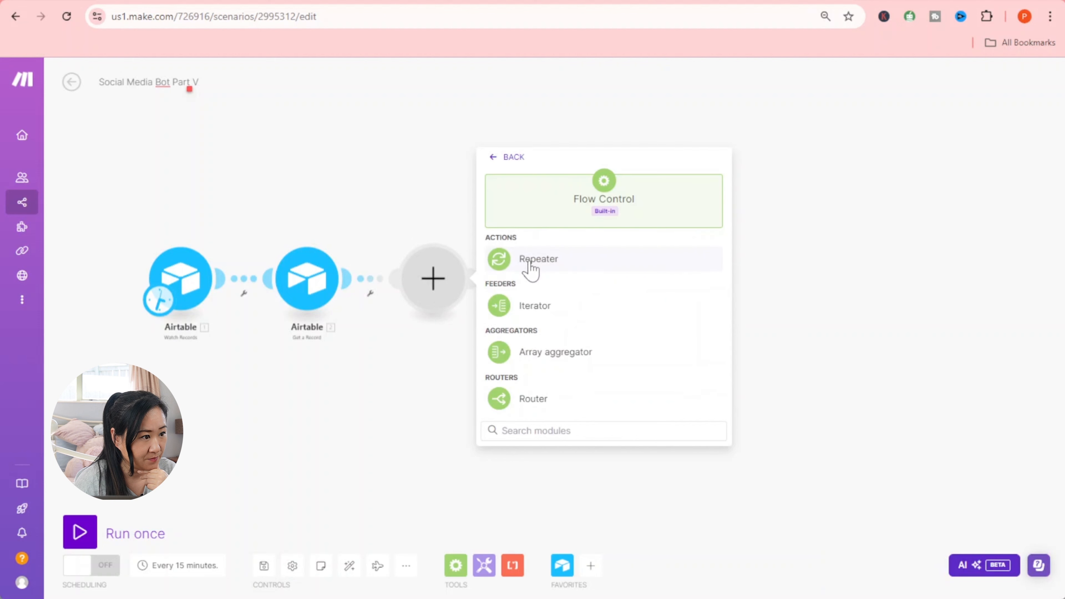
click(533, 399)
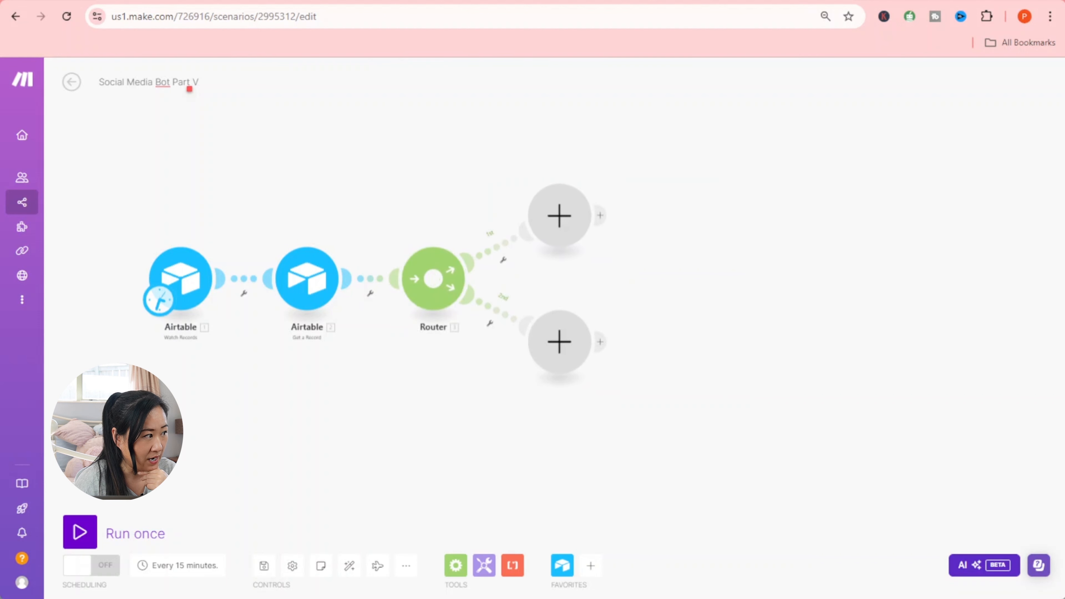
click(566, 216)
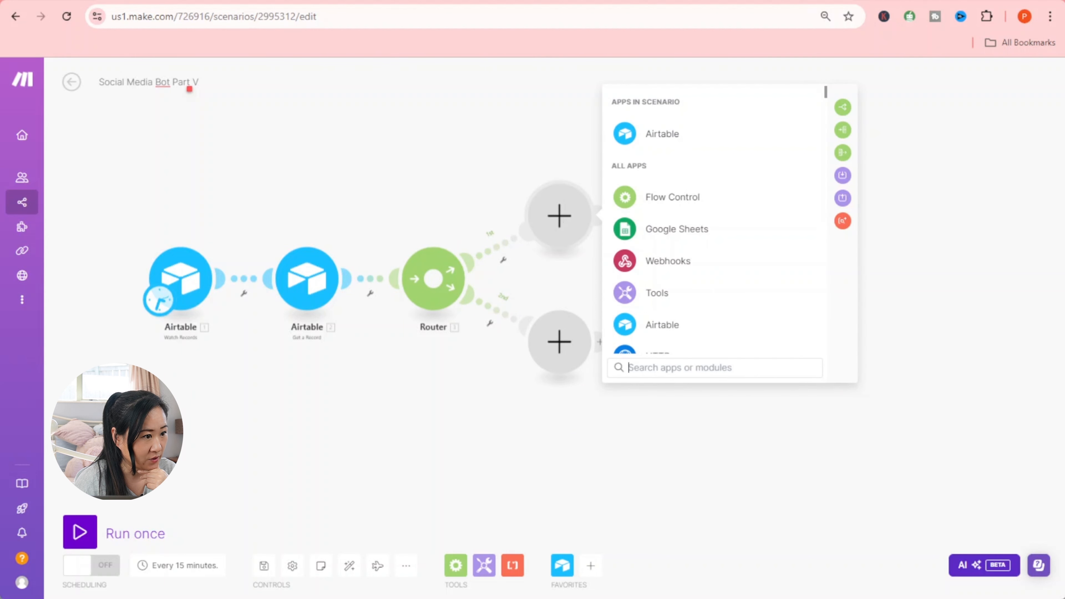
click(498, 167)
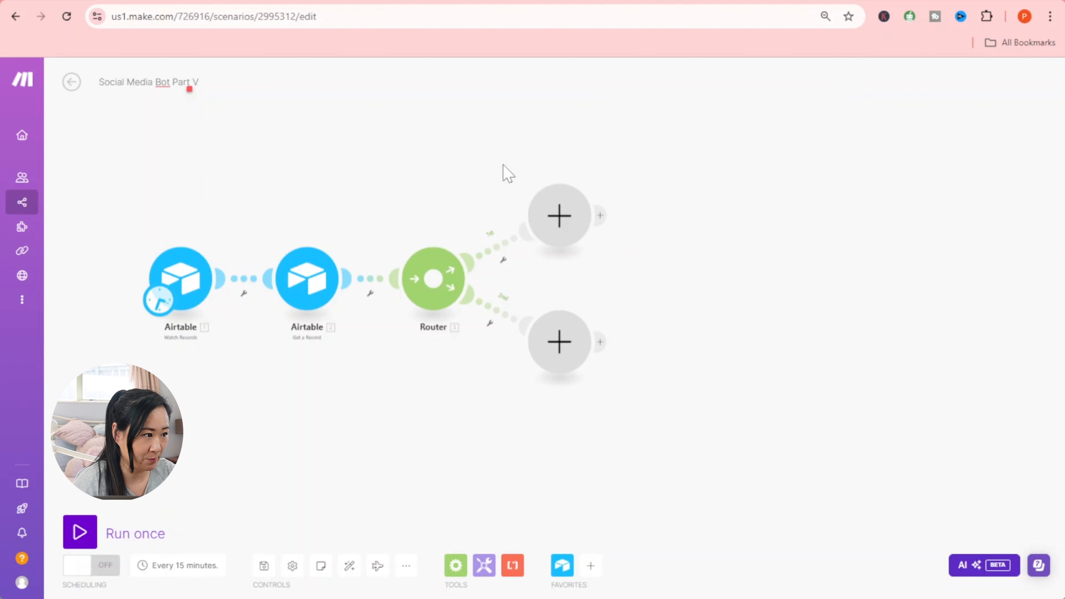
- Begin setting up a filter on the link leading into the Router
click(370, 293)
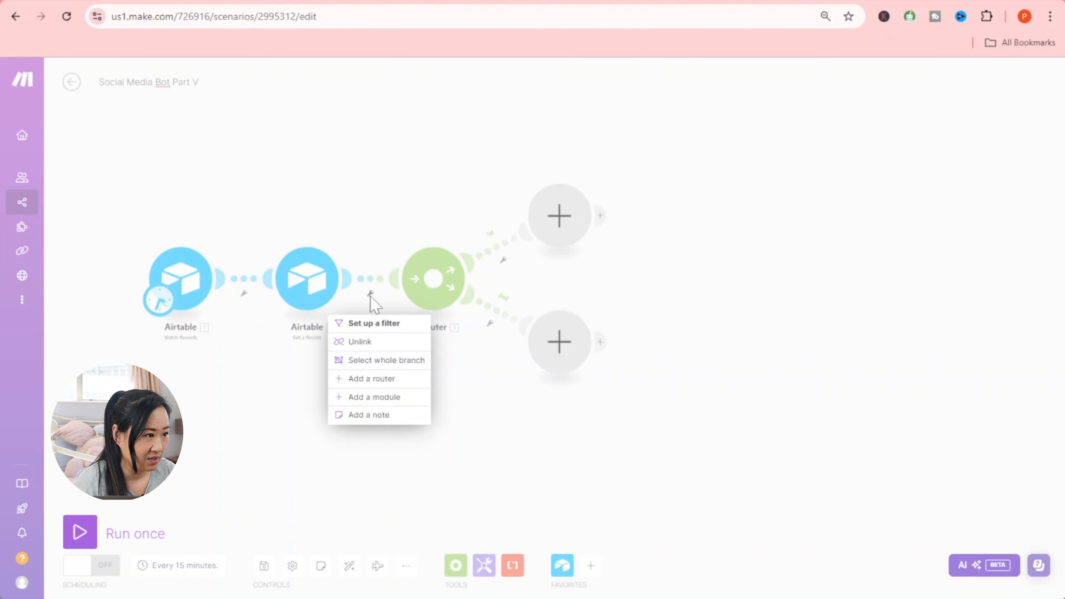
click(373, 303)
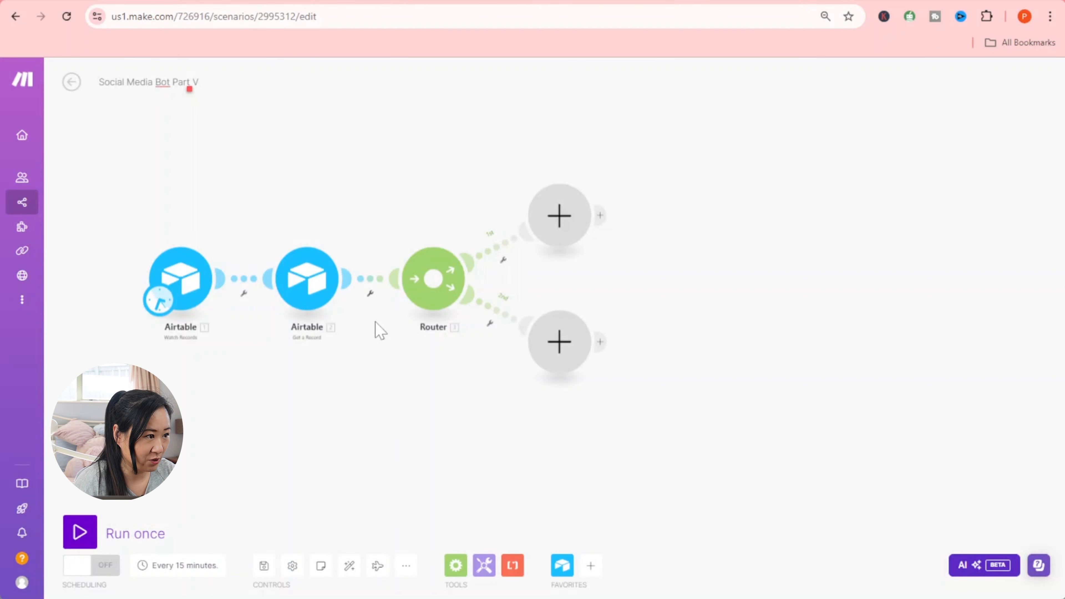
click(370, 294)
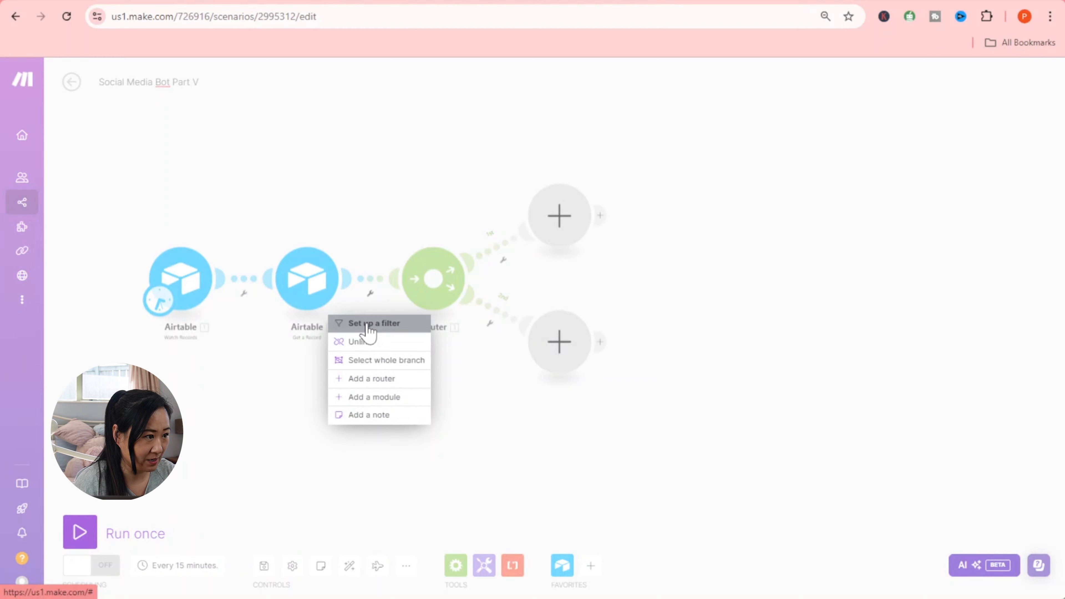
click(367, 323)
- Label the filter 'Approved' and test the Approved field with Contains (case insensitive) 'Yes'
click(503, 227)
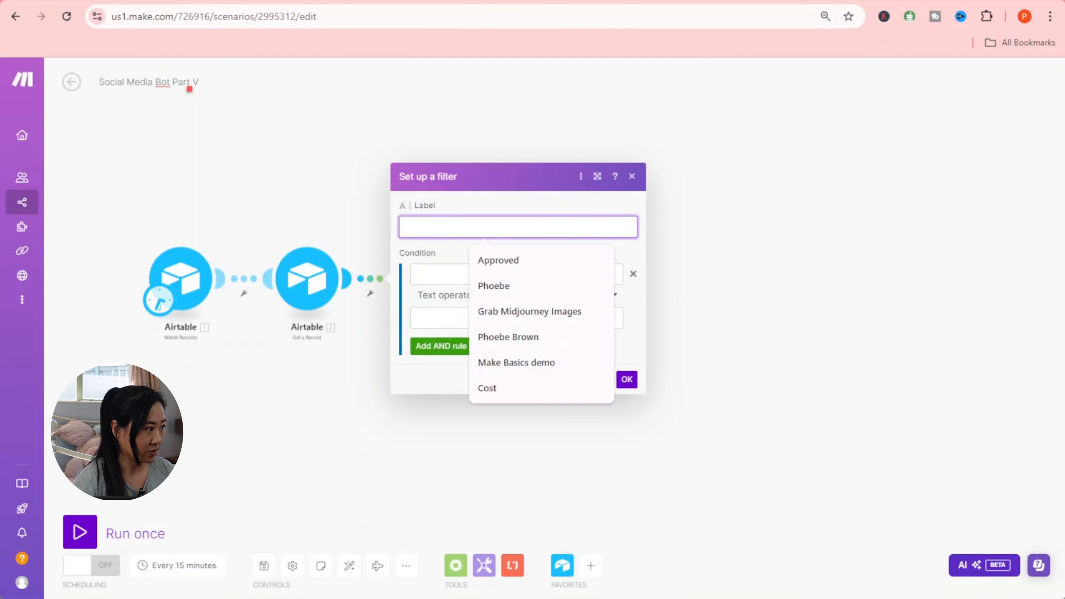
click(545, 204)
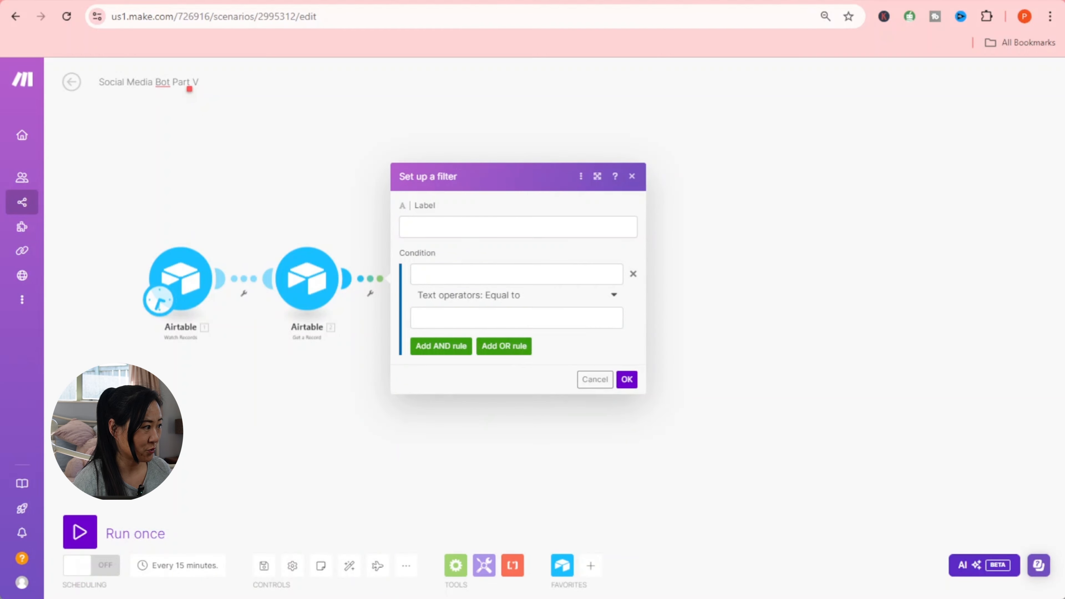
click(503, 228)
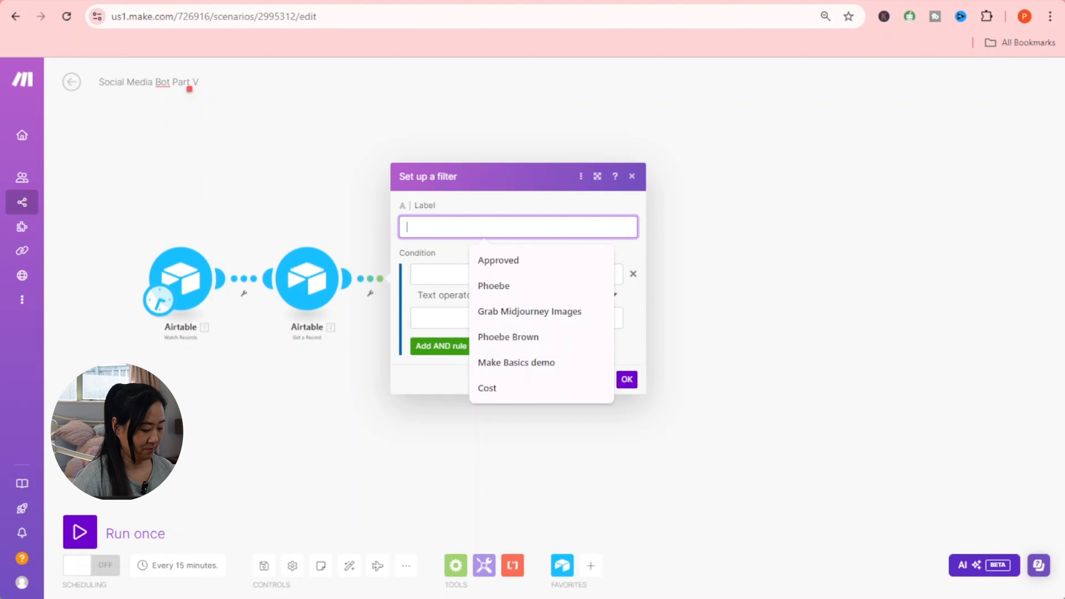
text(Approved)
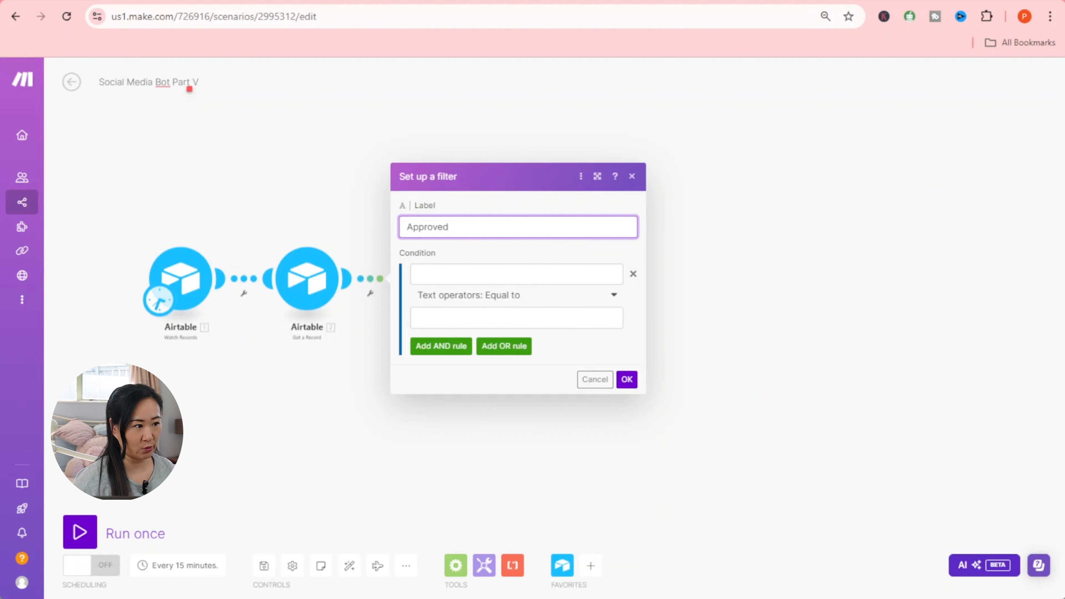
click(462, 274)
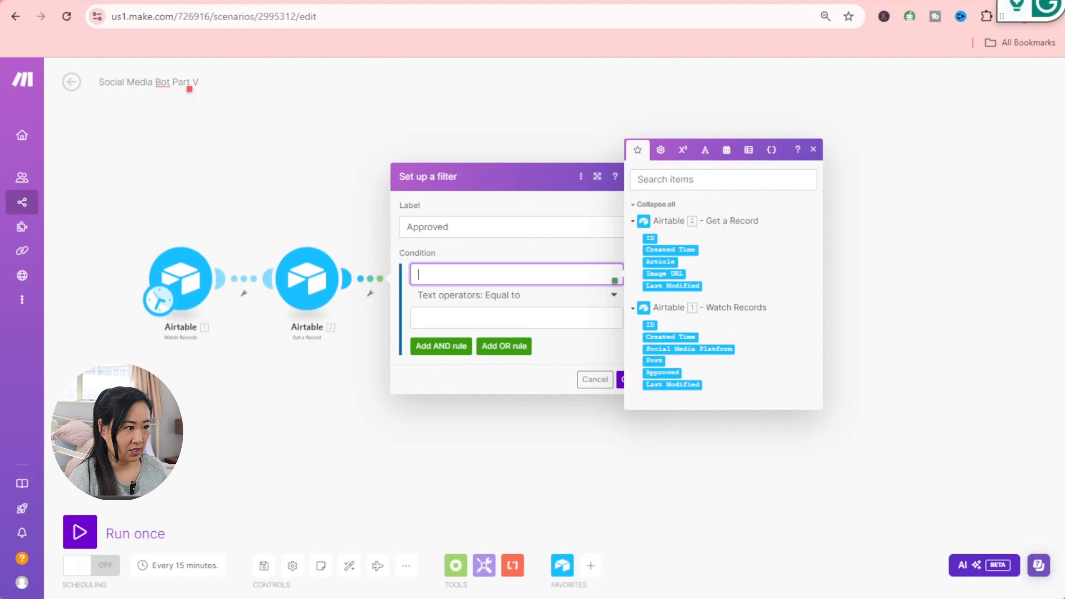
click(672, 373)
click(522, 299)
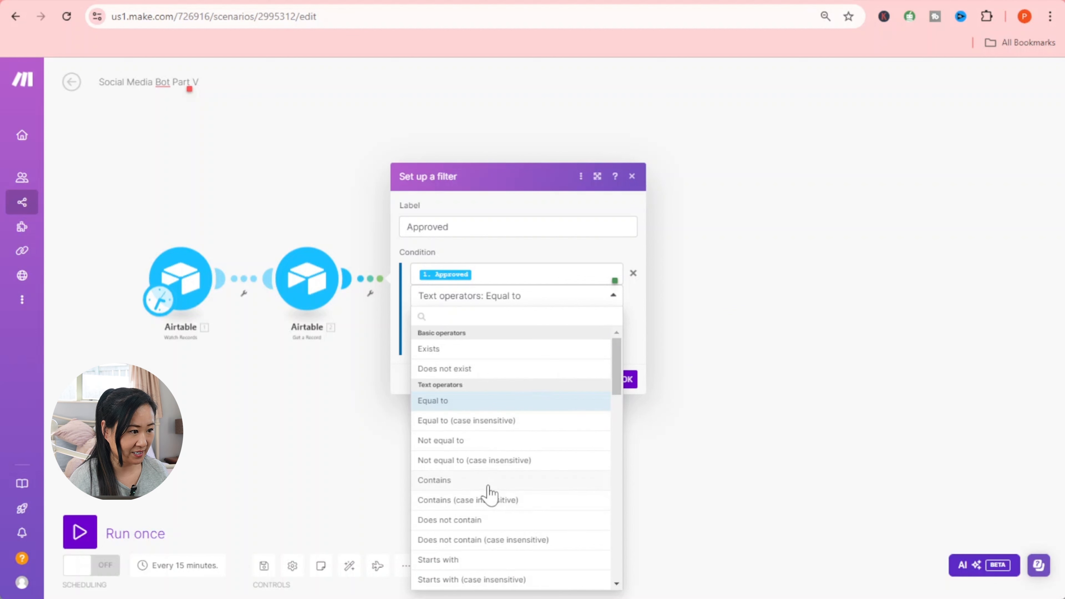
click(482, 501)
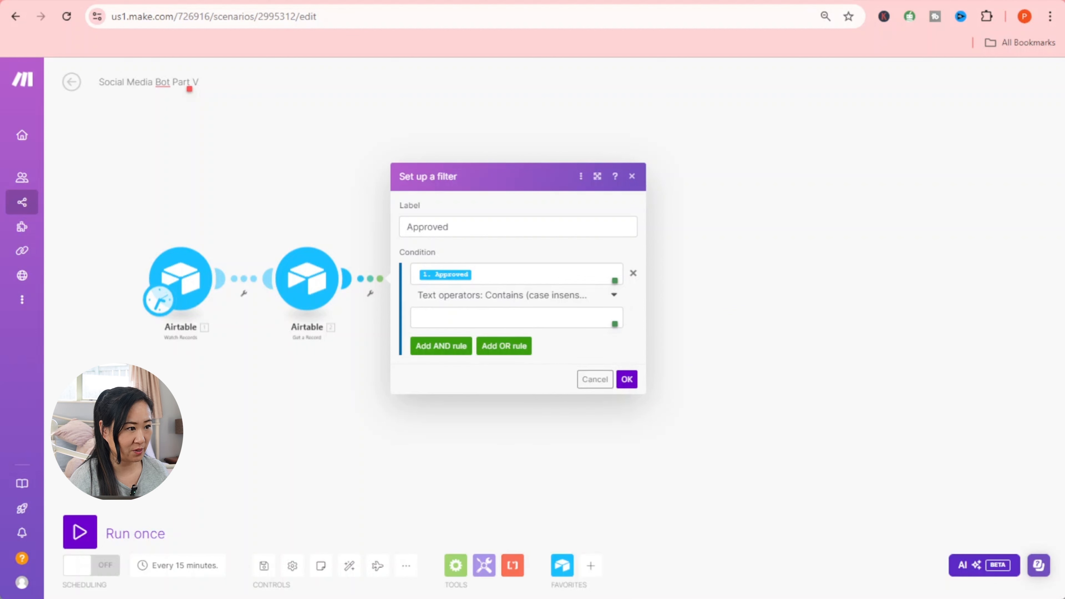
click(507, 318)
text(Yes)
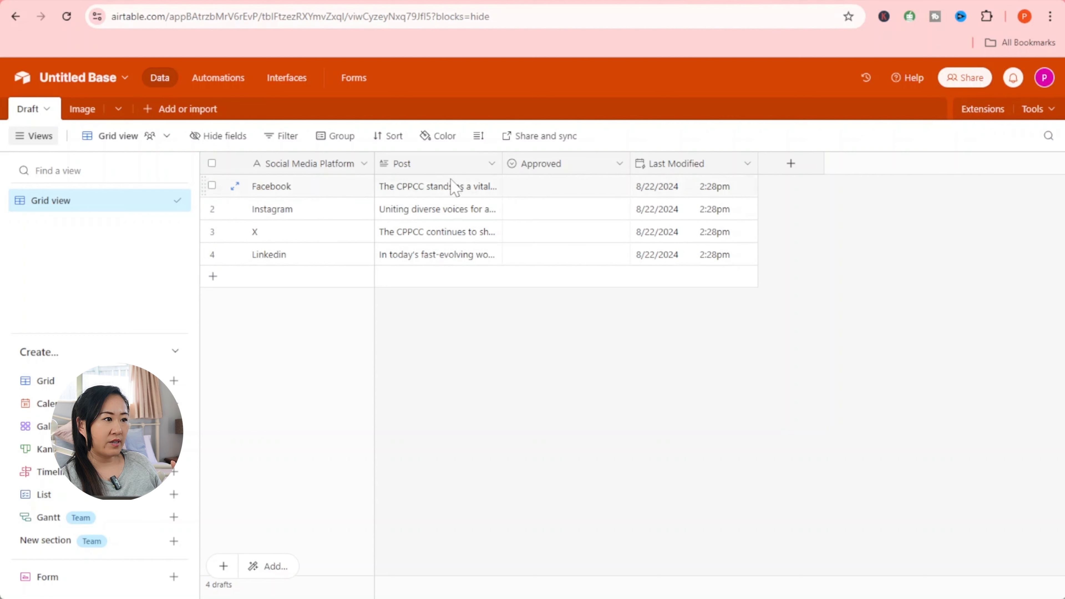
- Set the Approved cell to Yes for the Facebook, Instagram, X and Linkedin rows
click(628, 189)
click(624, 188)
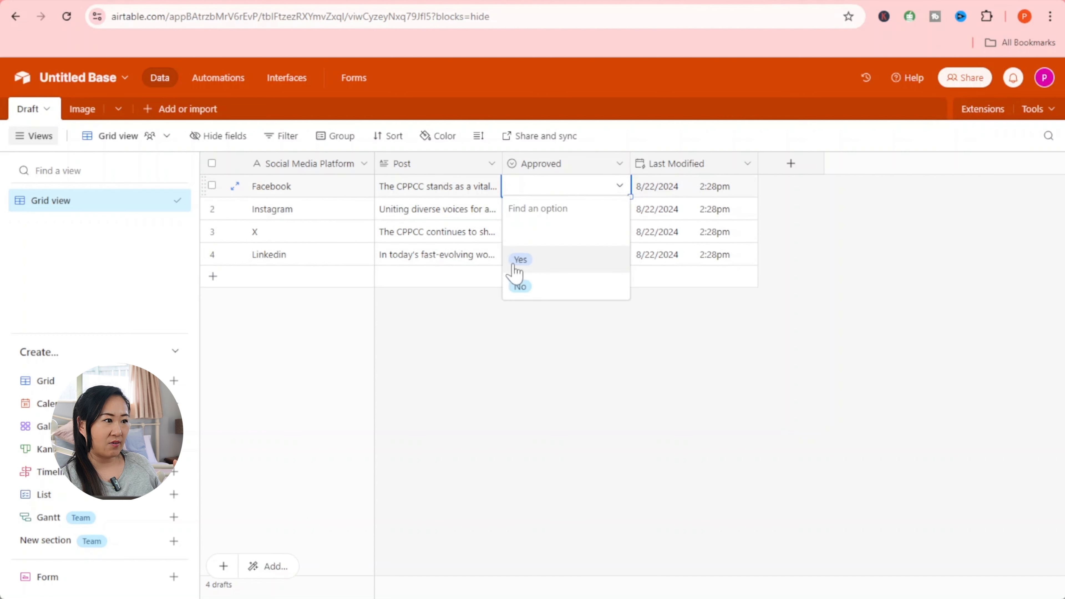
click(519, 257)
click(617, 209)
click(619, 208)
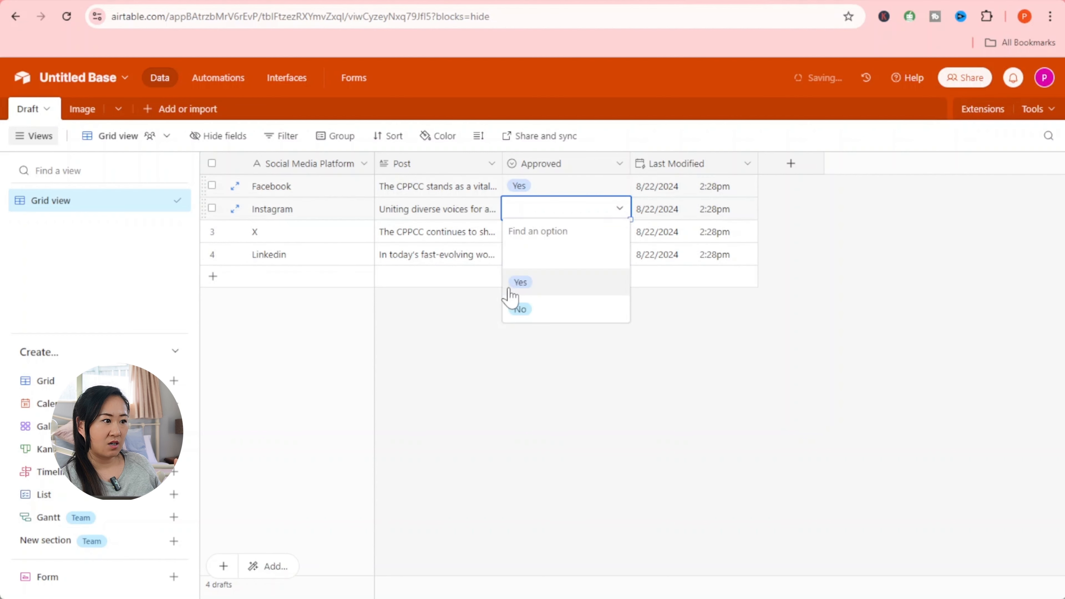
click(519, 280)
click(617, 235)
click(619, 235)
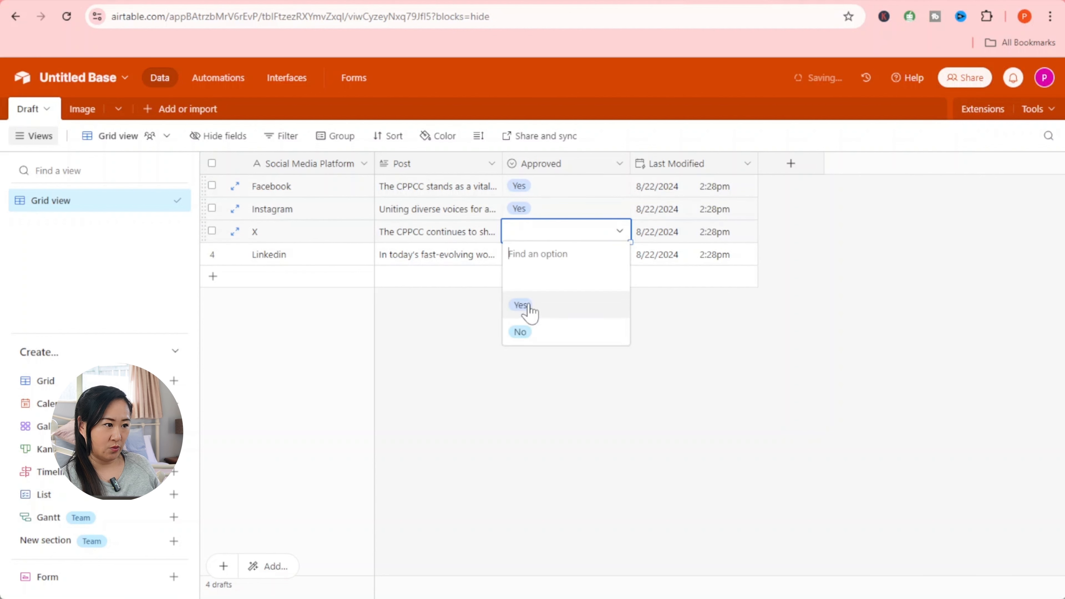
click(520, 303)
click(613, 256)
click(616, 255)
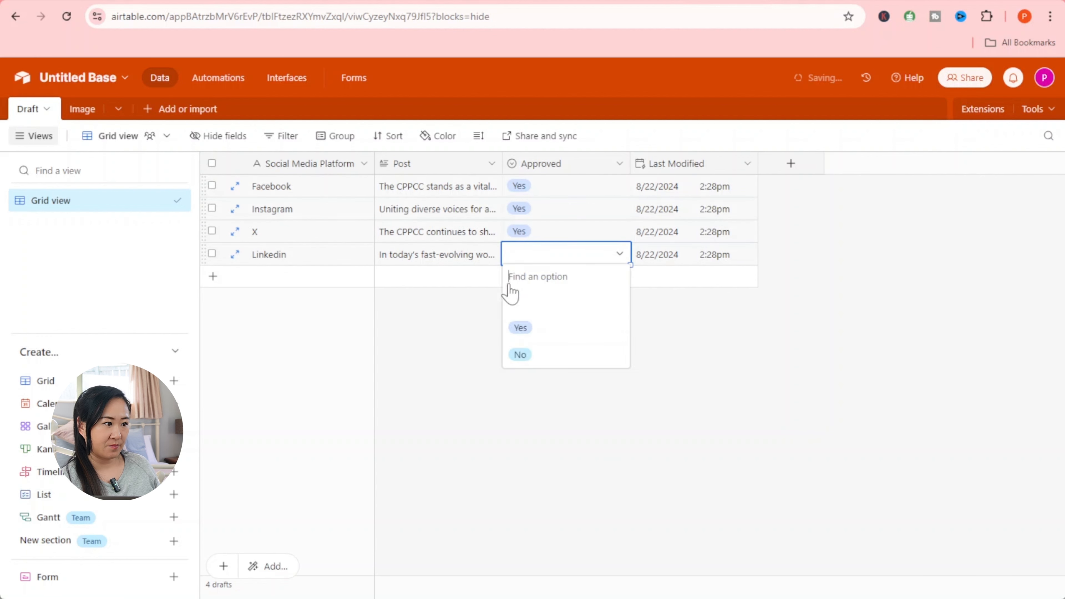
click(522, 328)
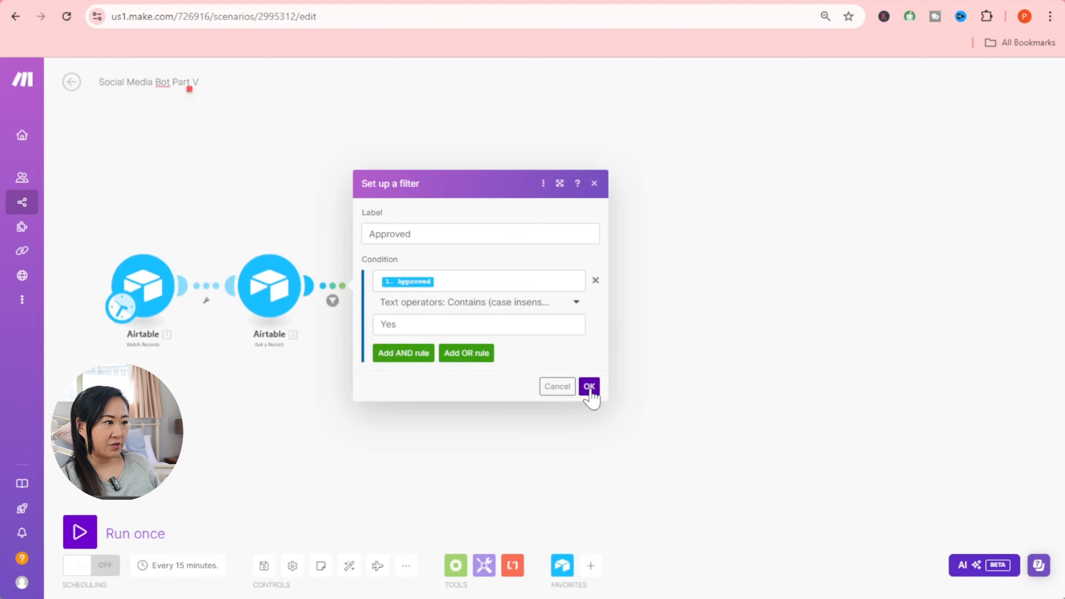
- Save the Approved filter and add a Facebook Pages 'Create a Post with Photos' module to the first route
click(589, 386)
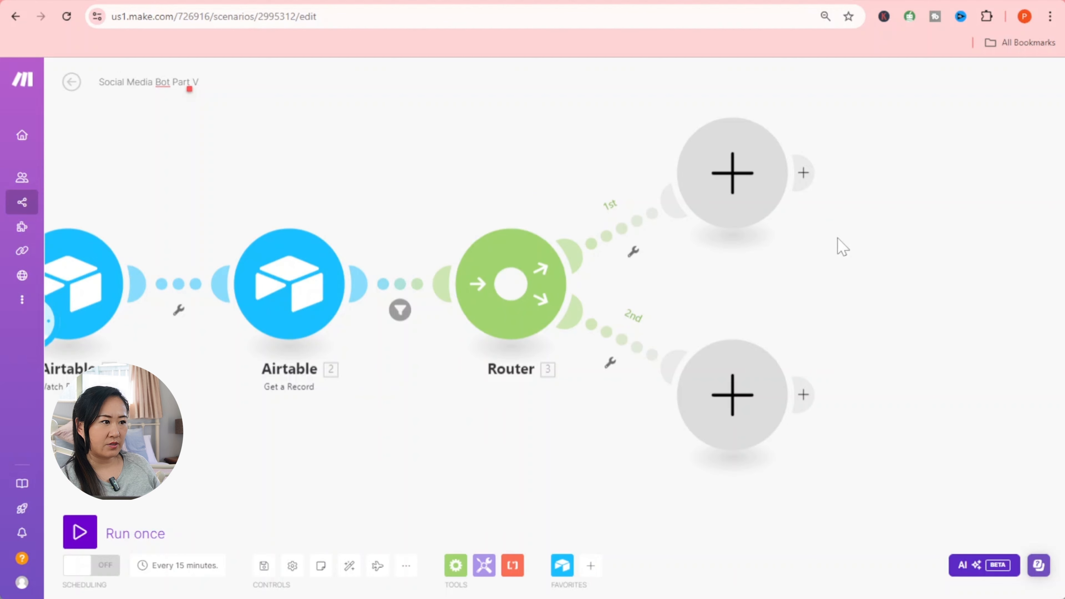
click(724, 184)
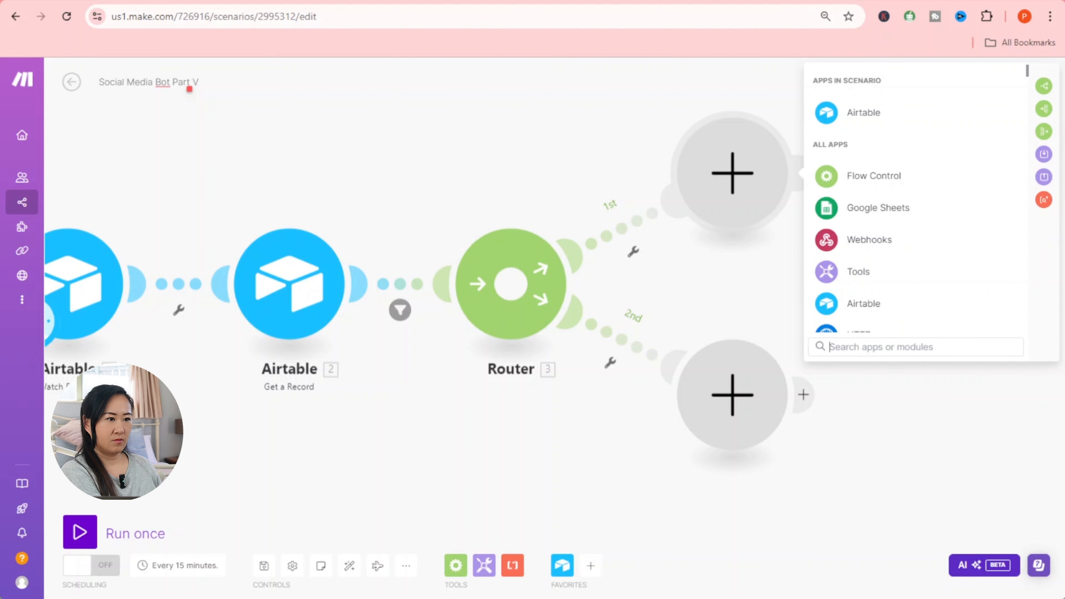
text(face)
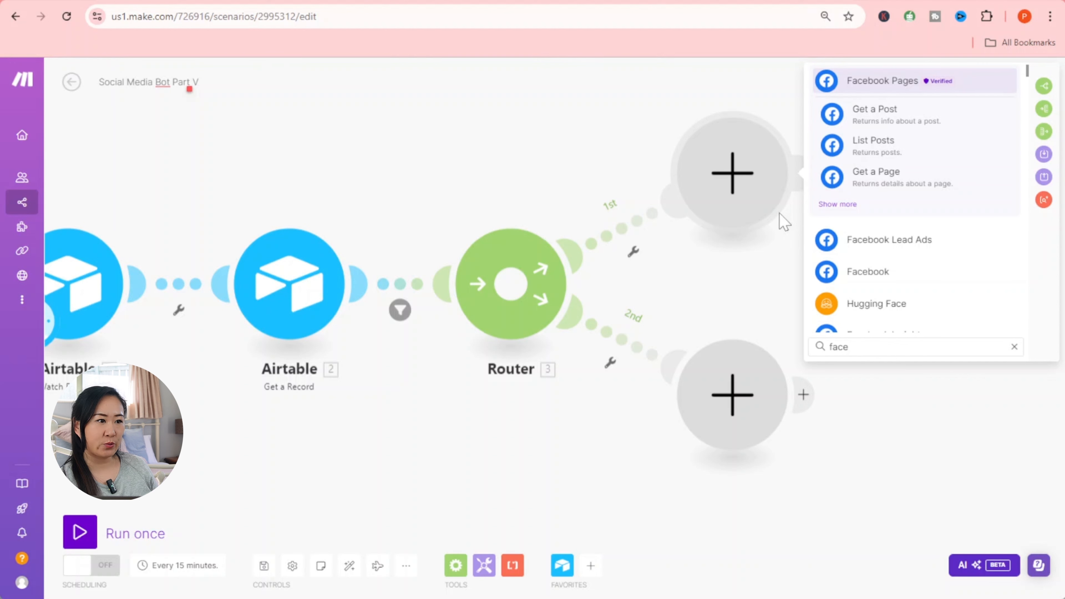
click(880, 271)
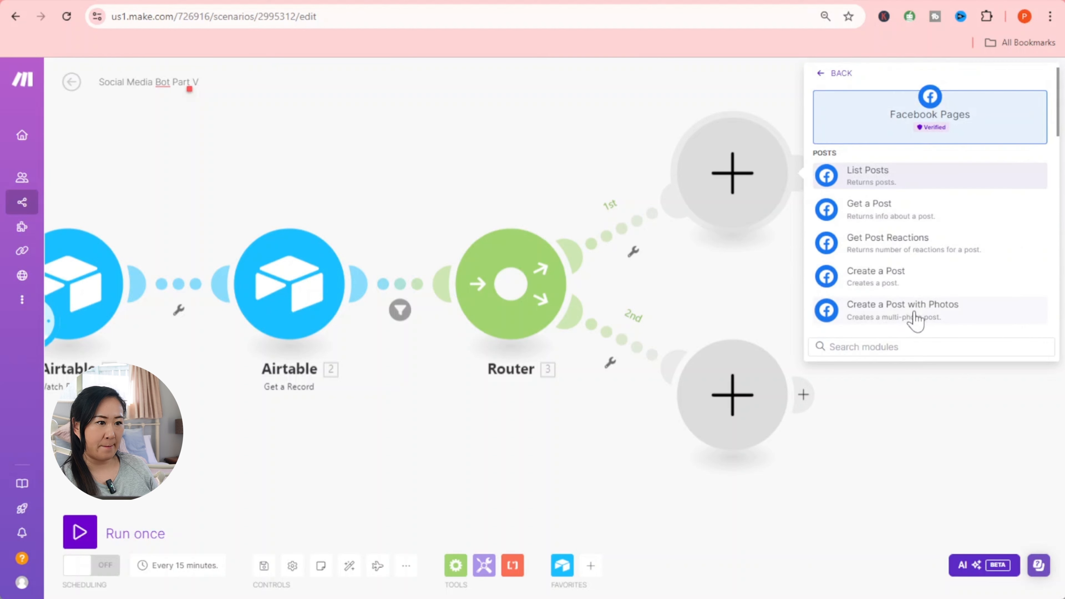
click(910, 319)
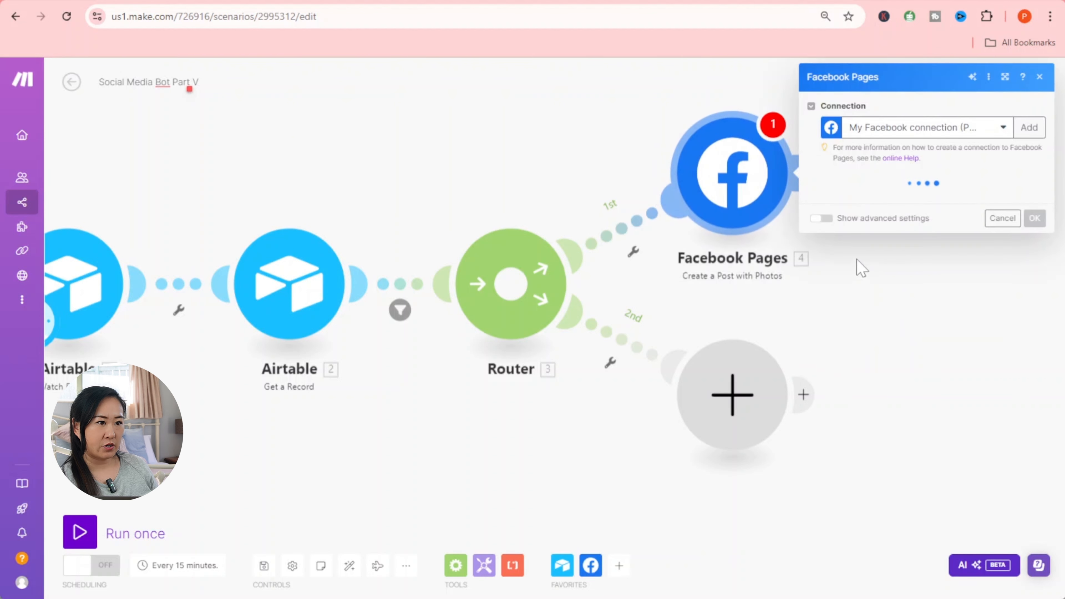
- Save a new Facebook connection, choose the Sagrada Ai page, and add one photo item
click(1031, 126)
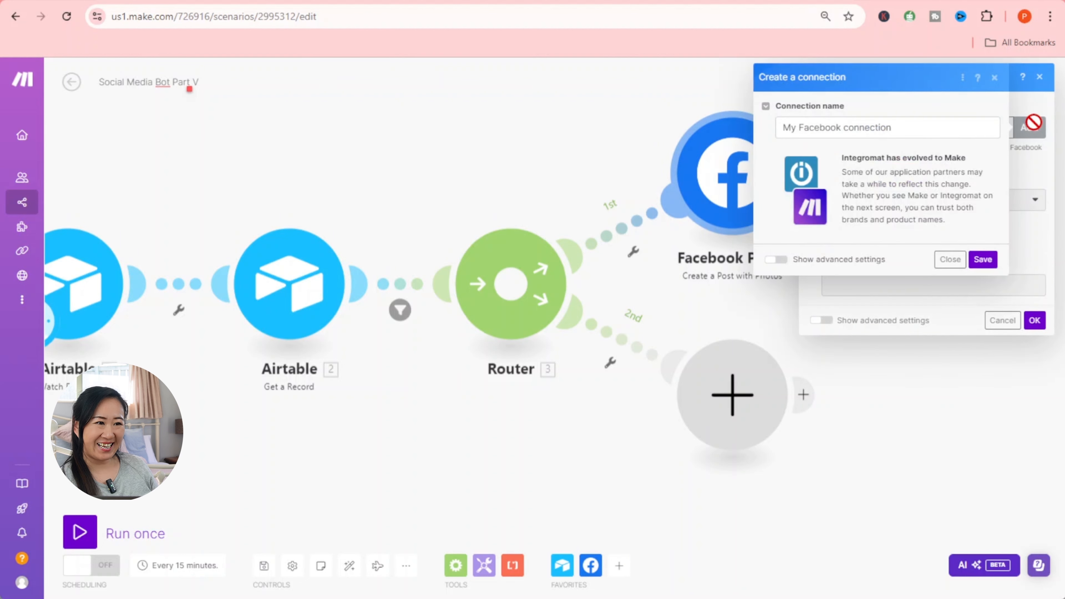
click(983, 260)
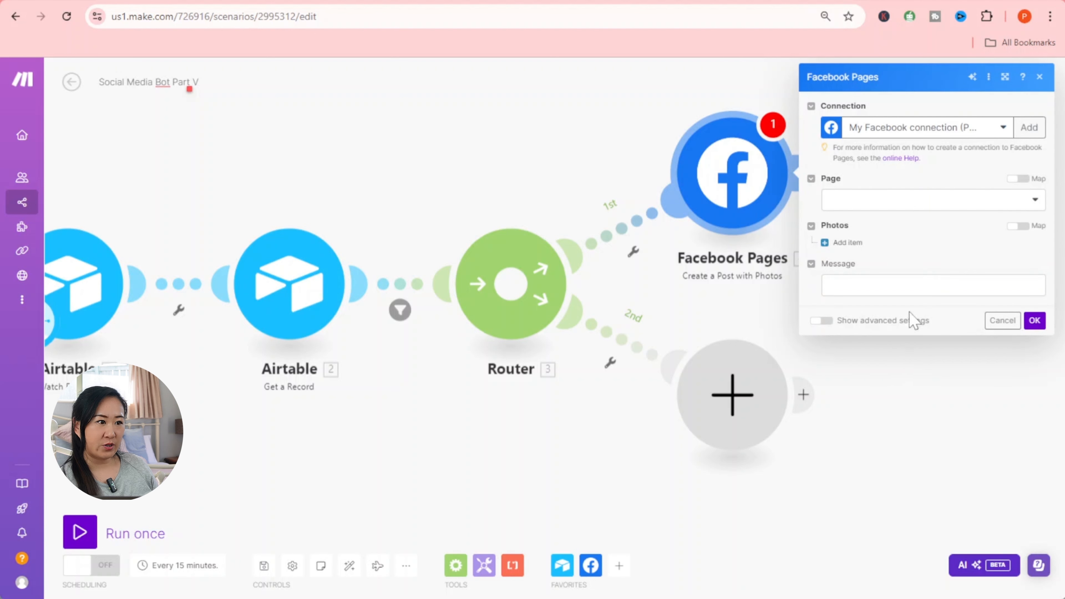
click(895, 201)
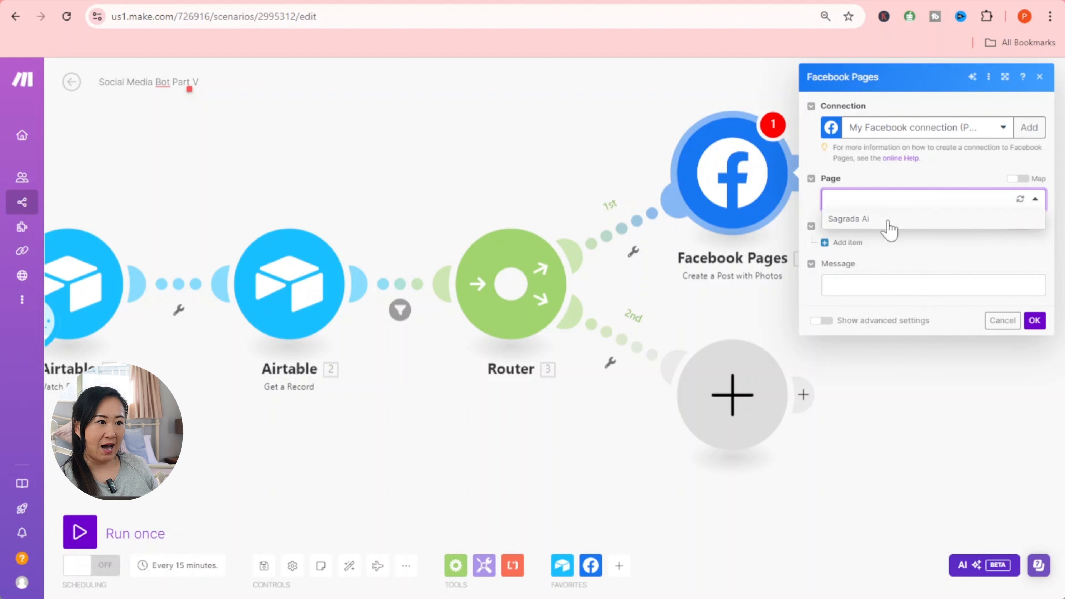
click(889, 226)
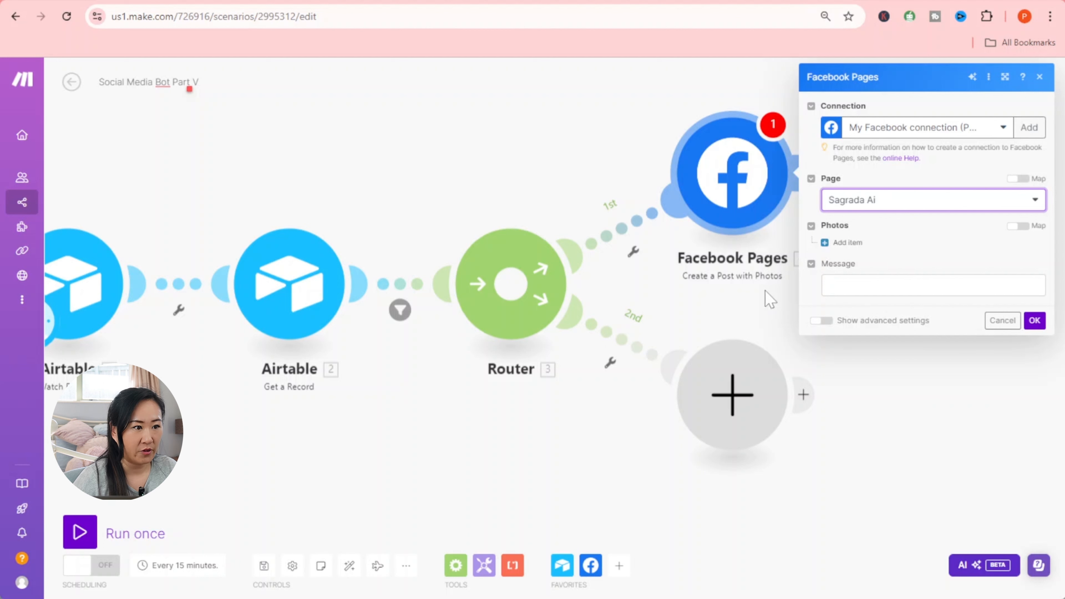
click(853, 244)
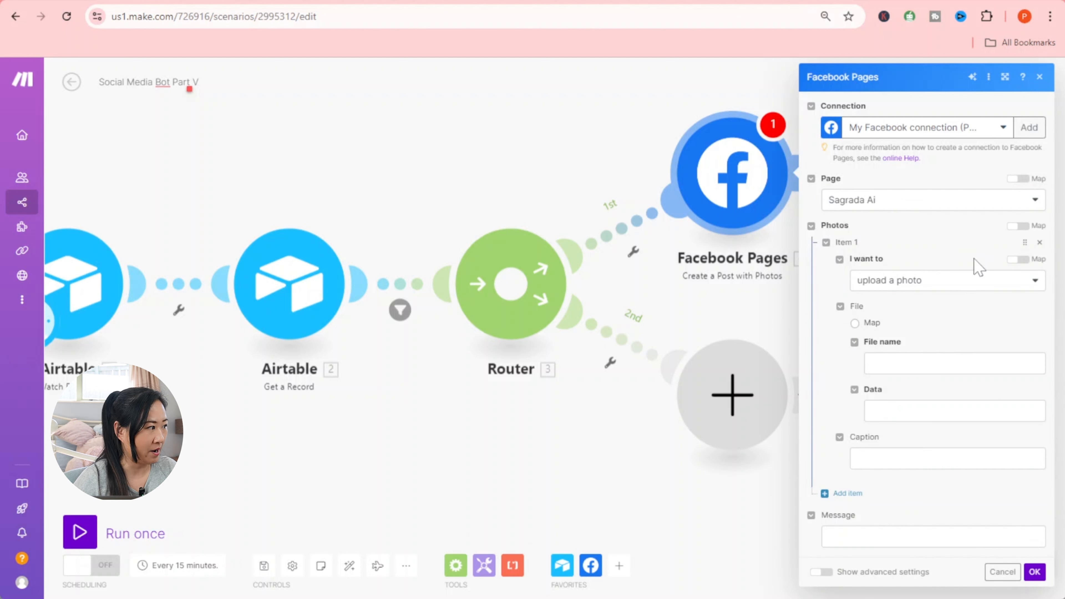
- Download the photo from the mapped Image URL, use the Post field as the message, and save
click(975, 284)
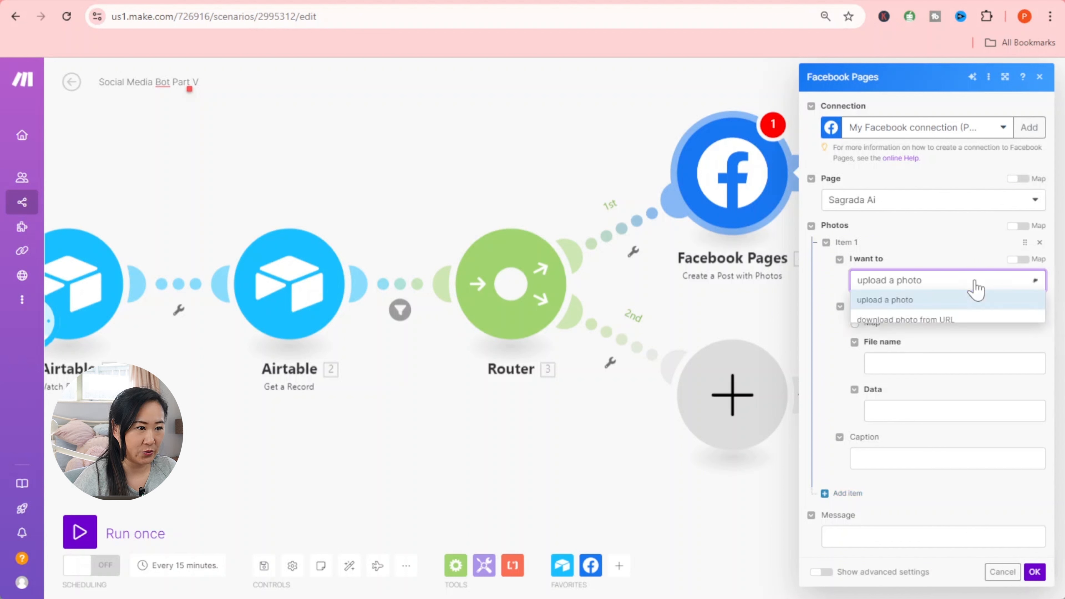
click(960, 320)
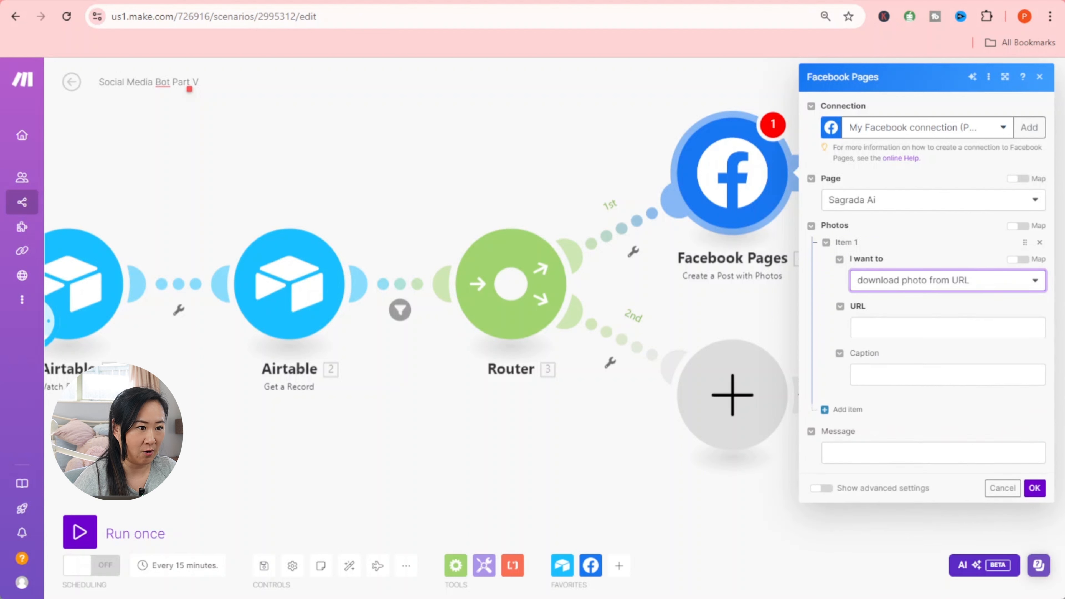
click(960, 327)
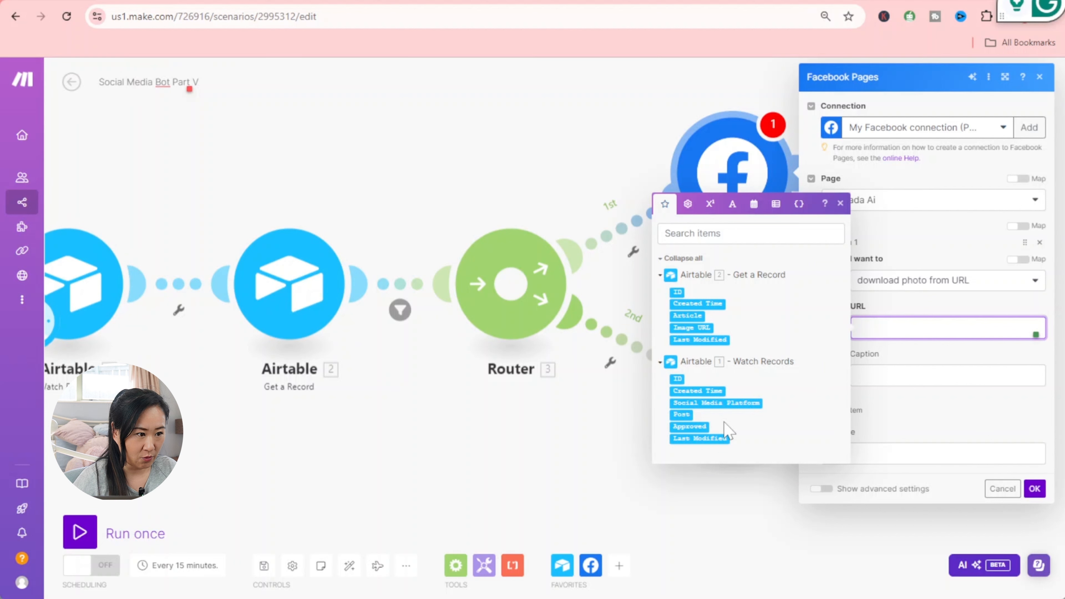
click(691, 327)
click(951, 356)
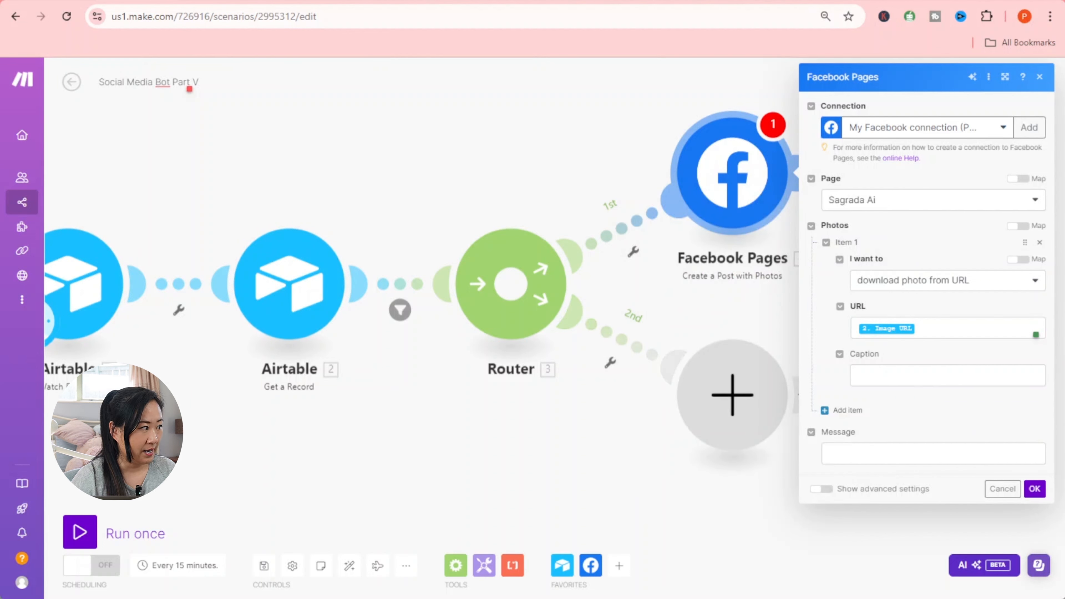
click(825, 452)
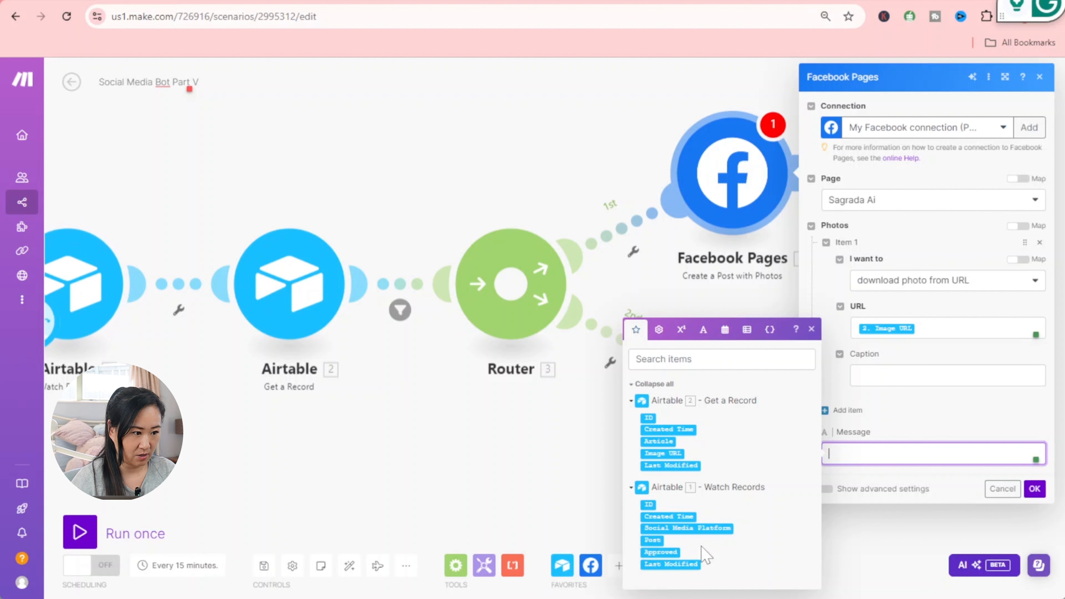
click(654, 540)
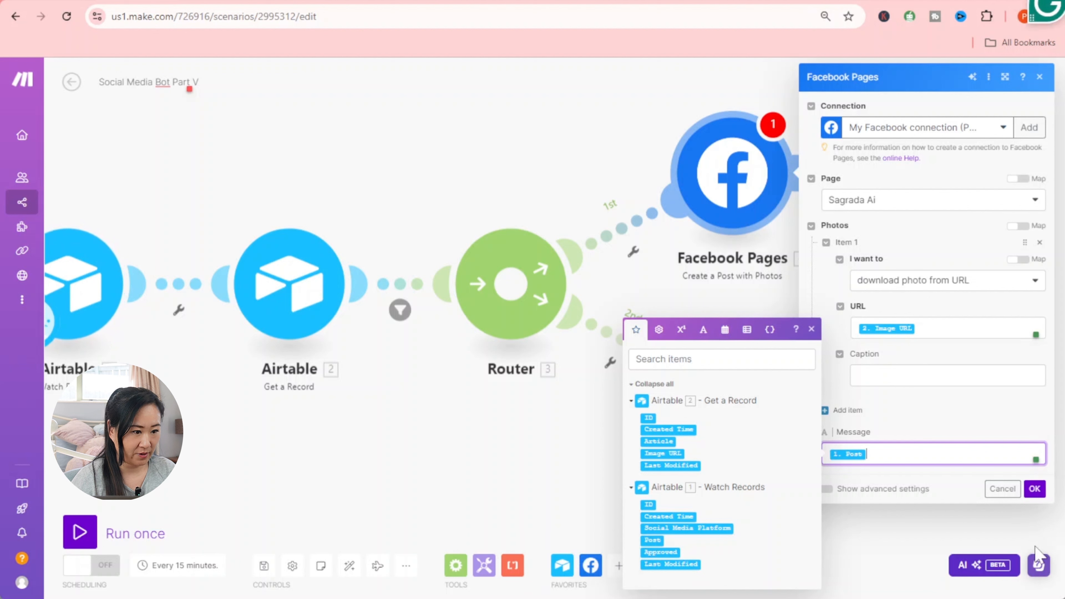
click(1034, 488)
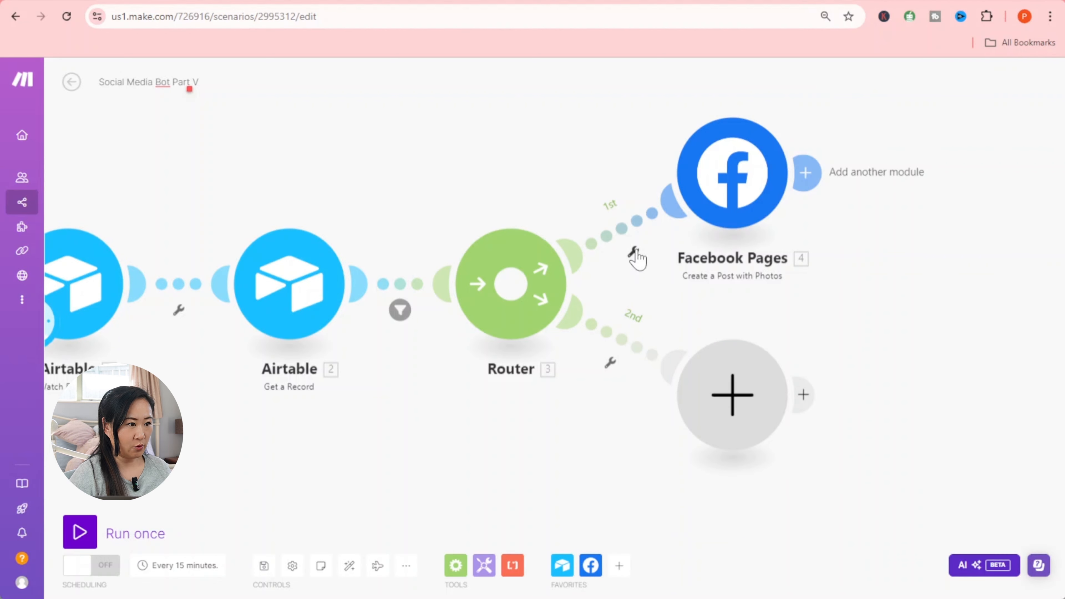
- Start a first-route filter, then back out to review the Facebook module and Airtable's approved records
click(634, 253)
click(632, 282)
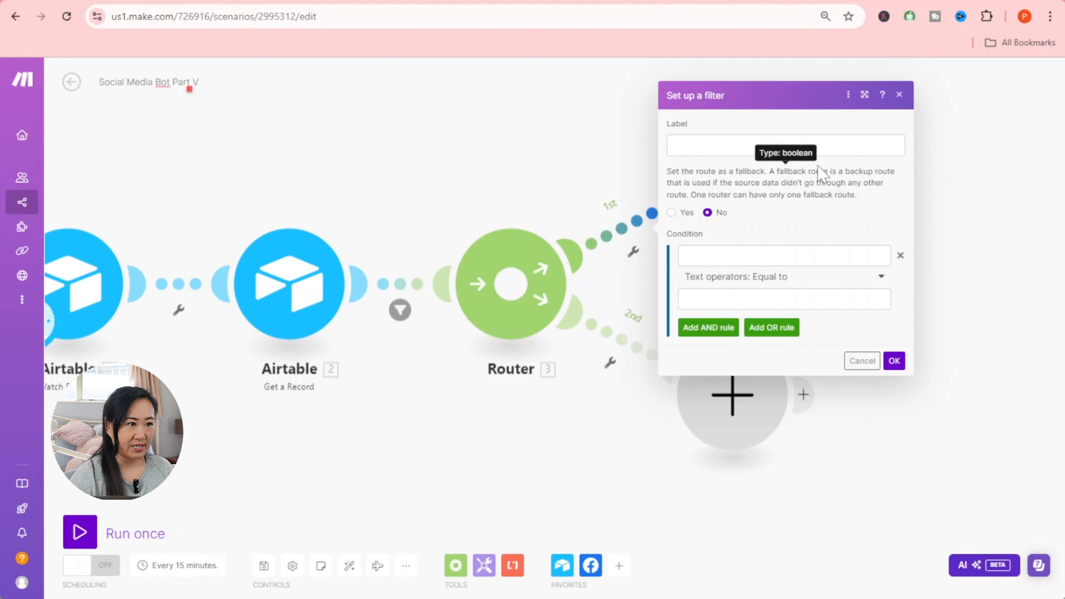
click(917, 102)
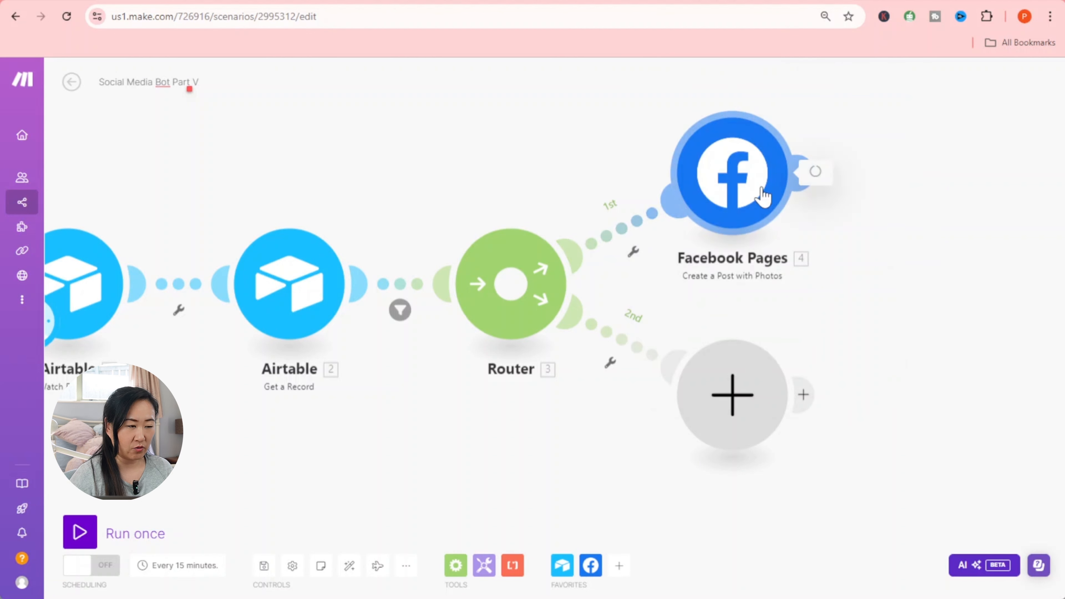
click(761, 194)
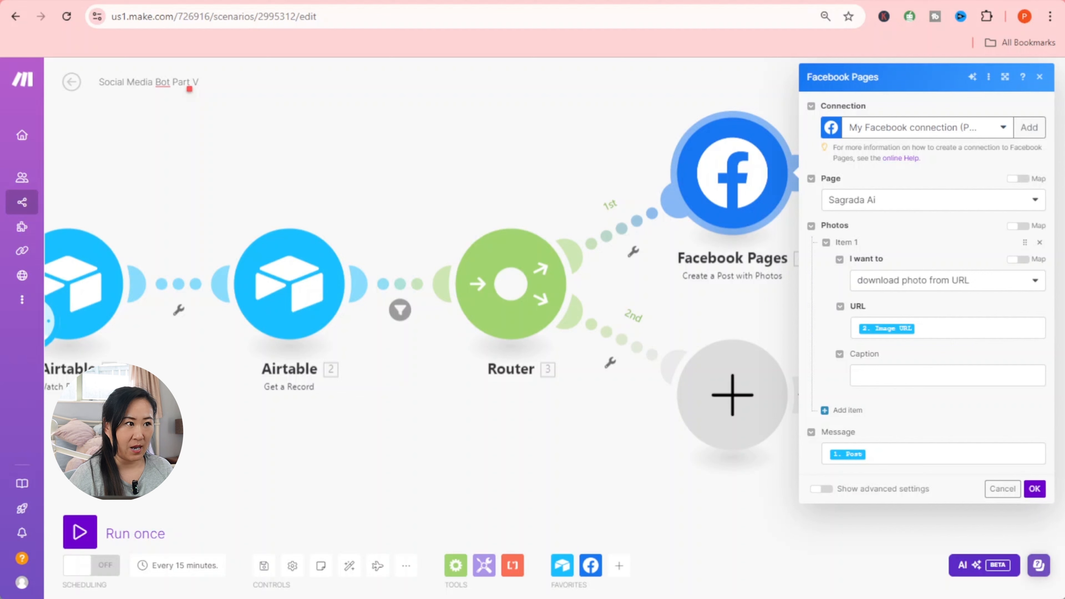
click(701, 2)
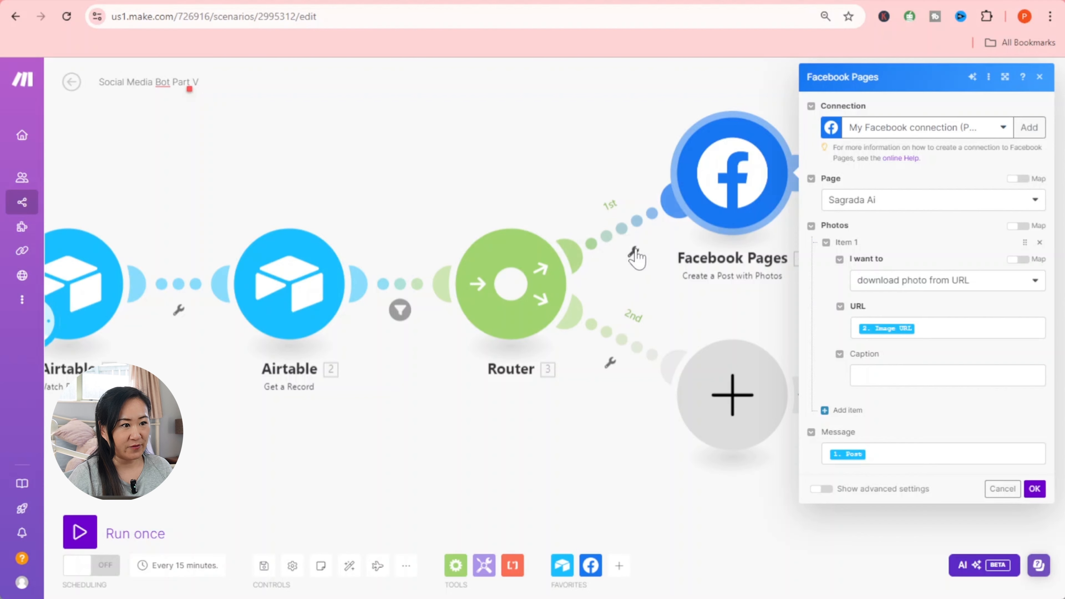
- Set up a filter on the first route labelled 'Facebook'
click(633, 252)
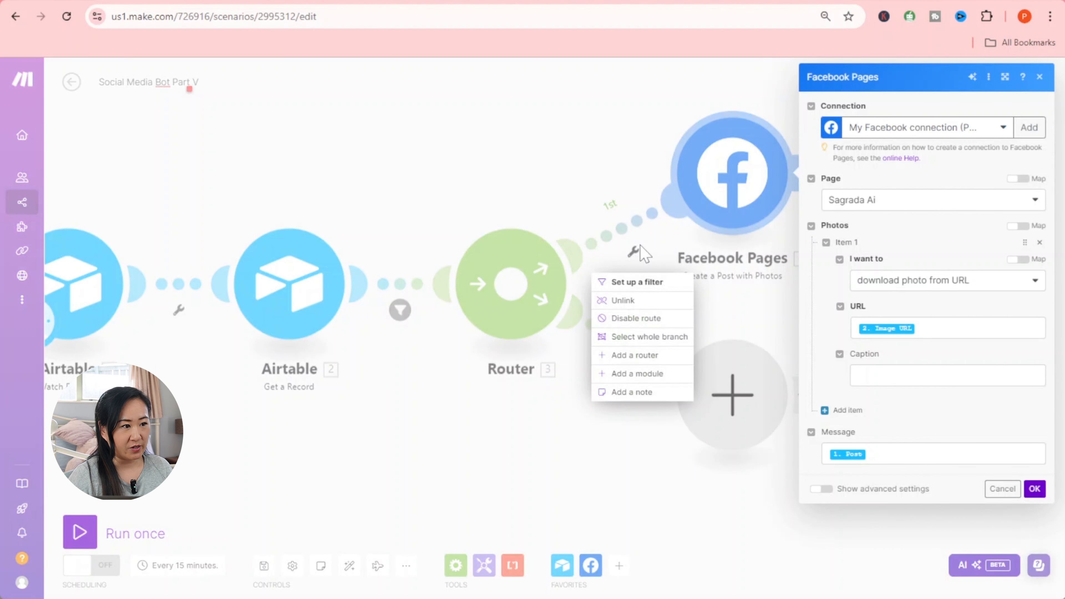
click(638, 282)
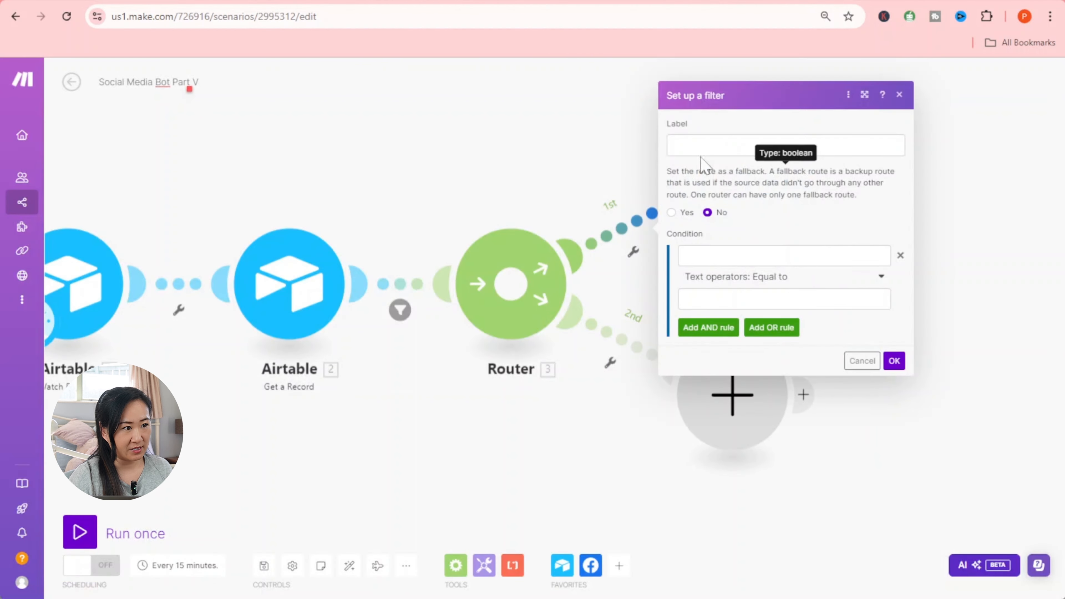
click(705, 147)
text(F)
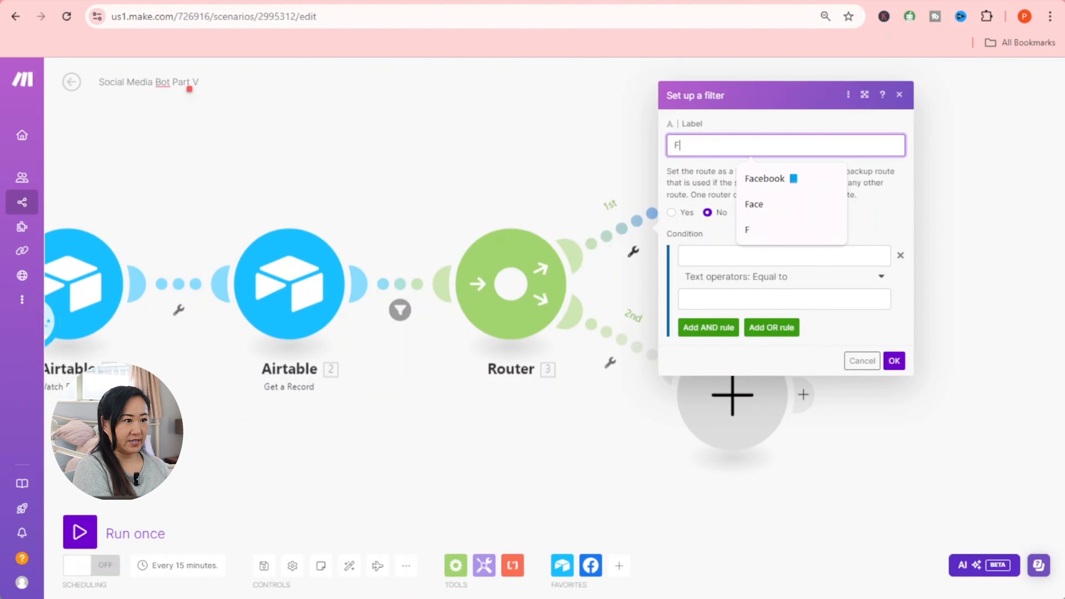
text(acebbo)
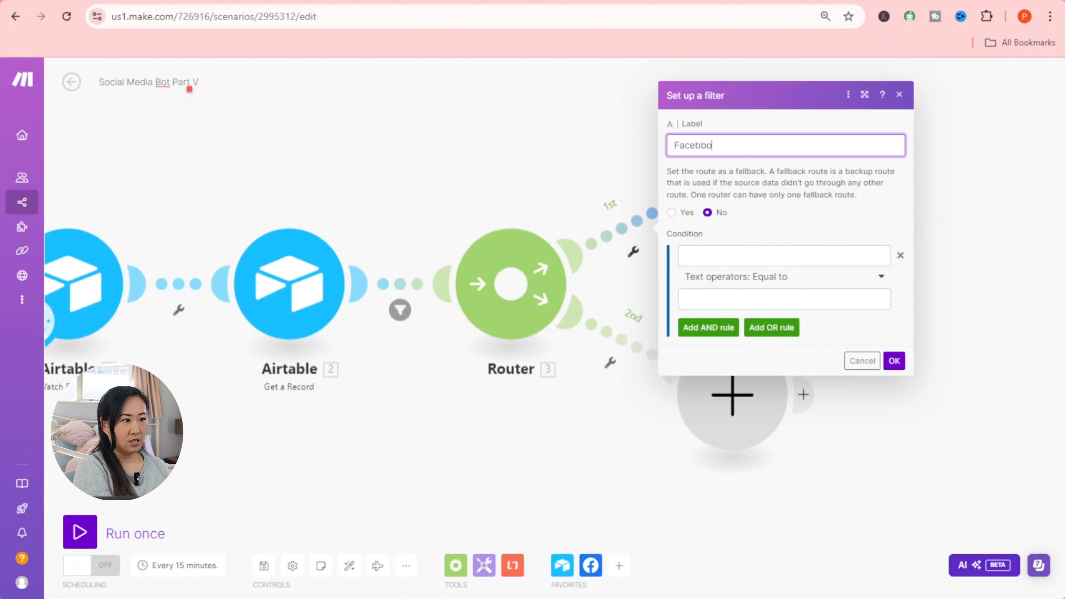
key(BackSpace)
key(BackSpace)
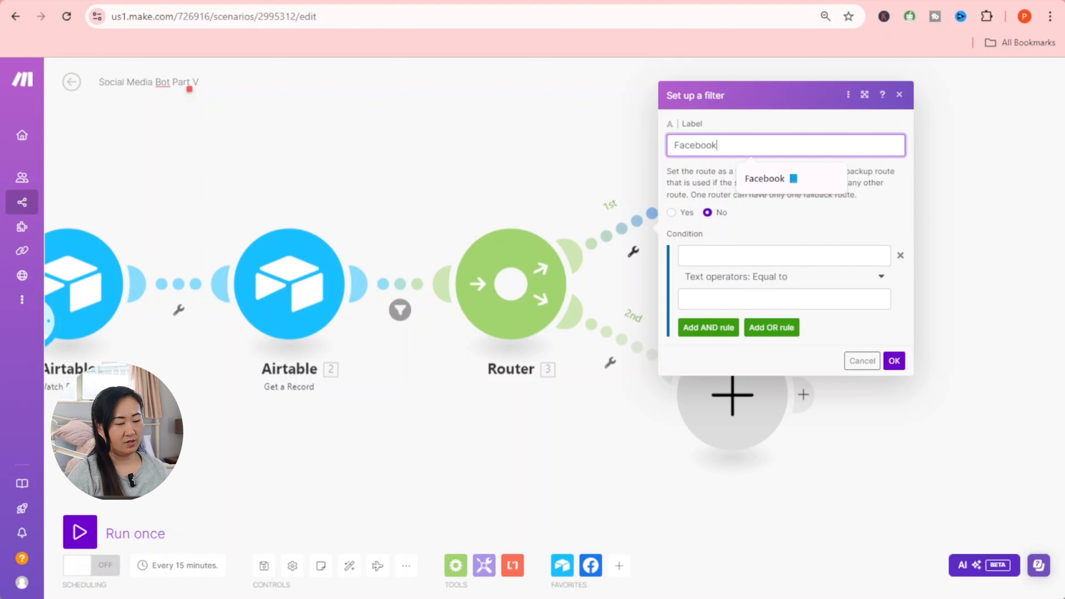
click(764, 178)
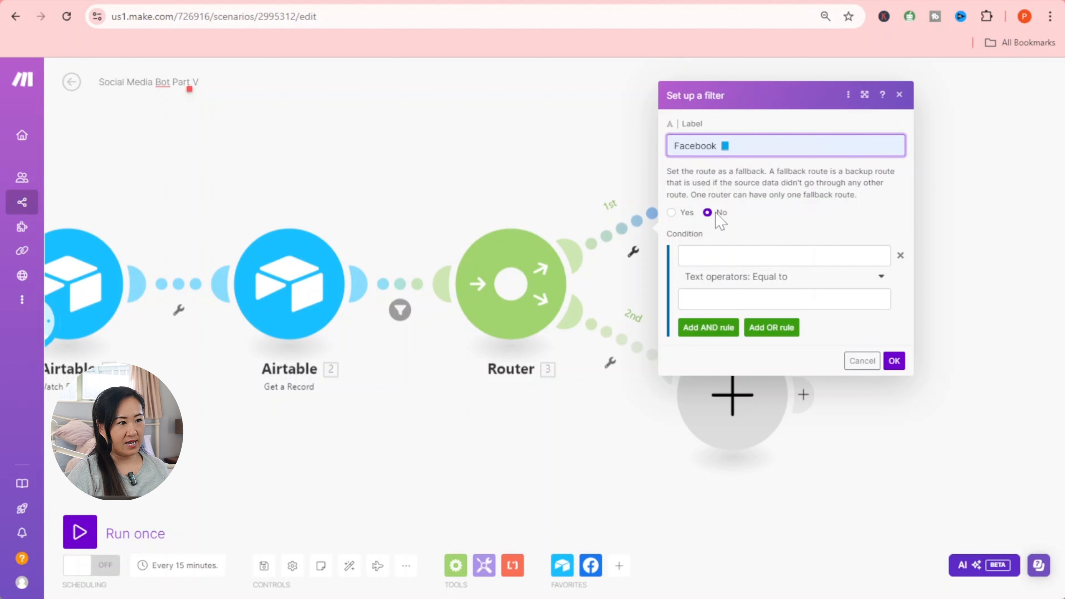
- Pass records whose Social Media Platform contains 'Facebook' (case insensitive) and save the filter
click(780, 256)
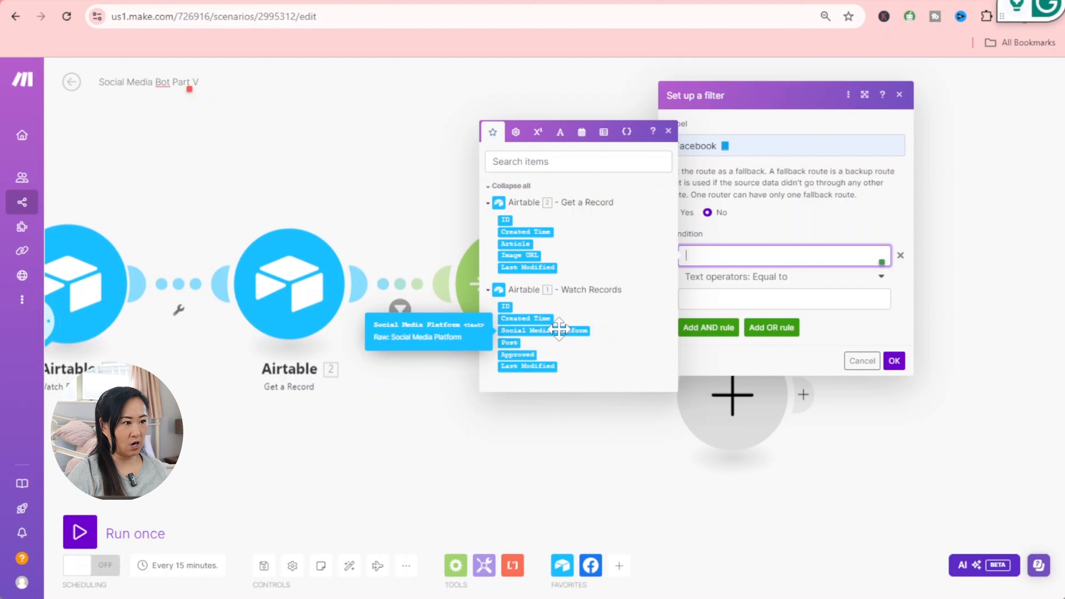
click(568, 330)
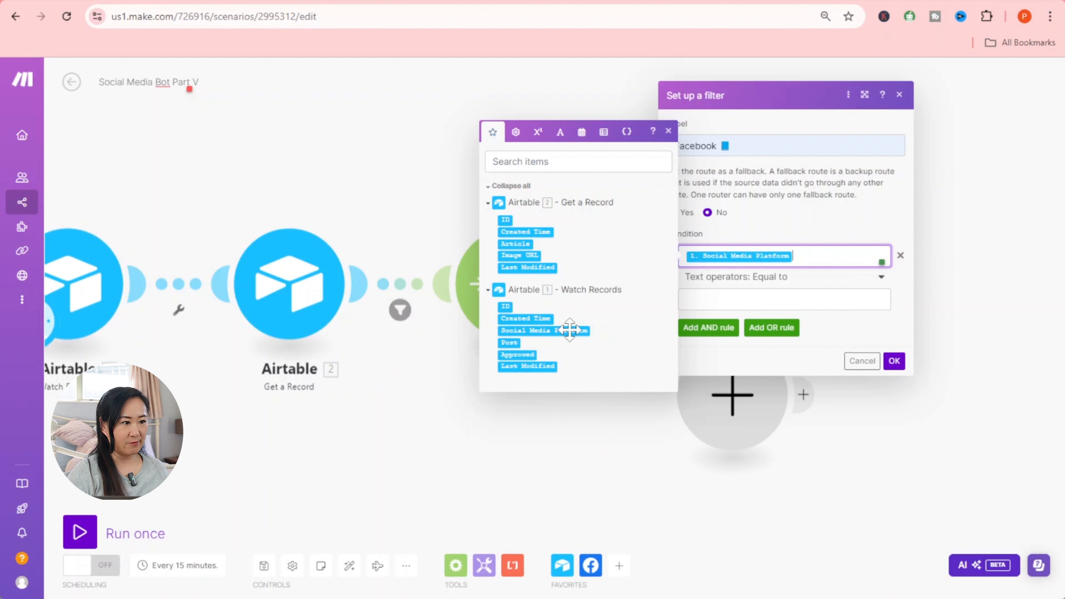
click(775, 285)
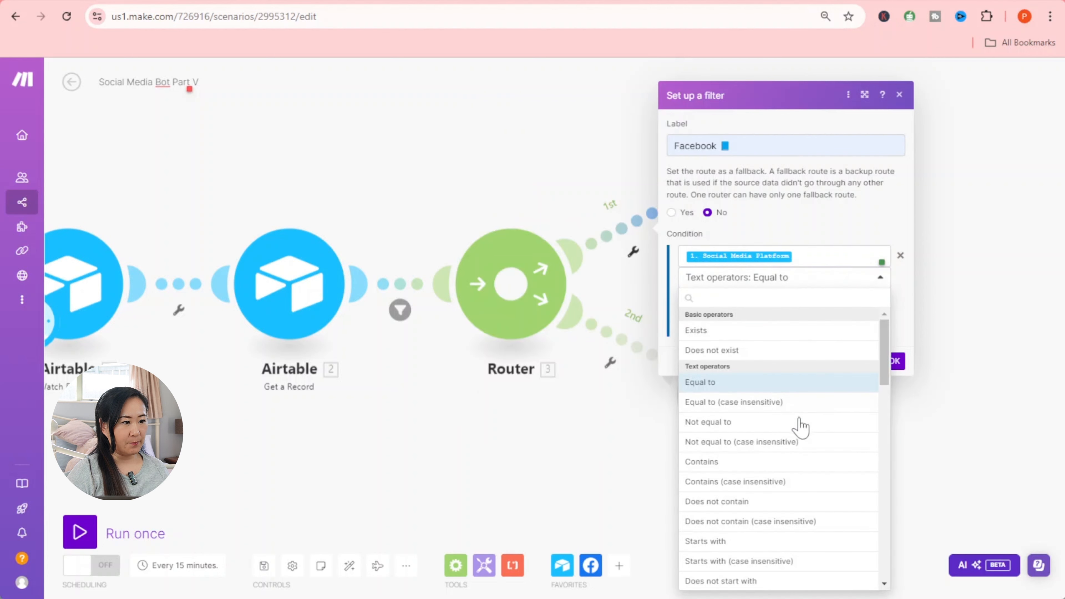
click(770, 487)
click(784, 299)
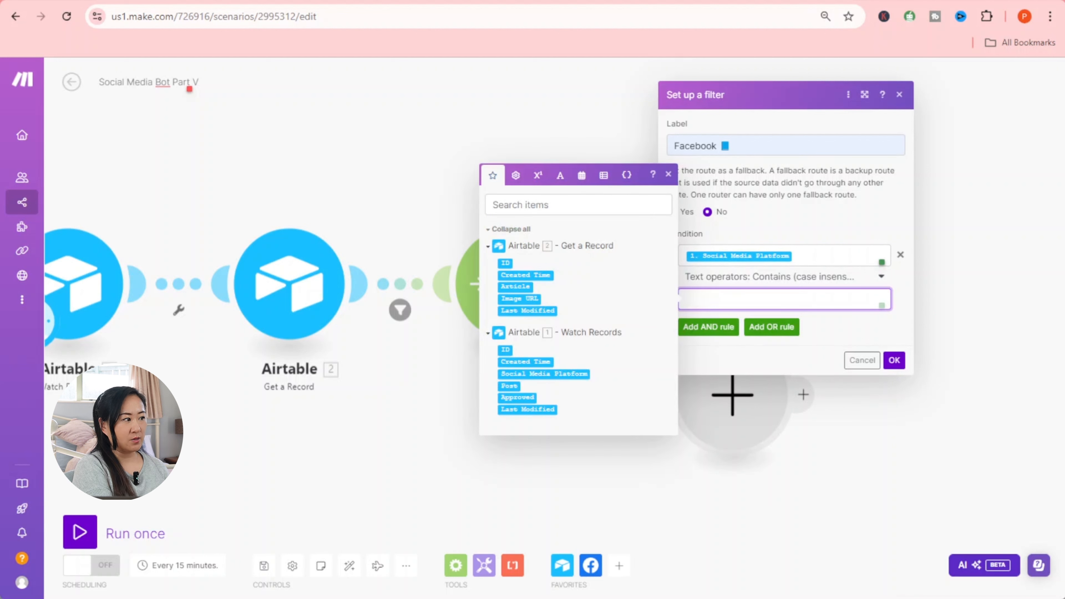
text(Faceboo)
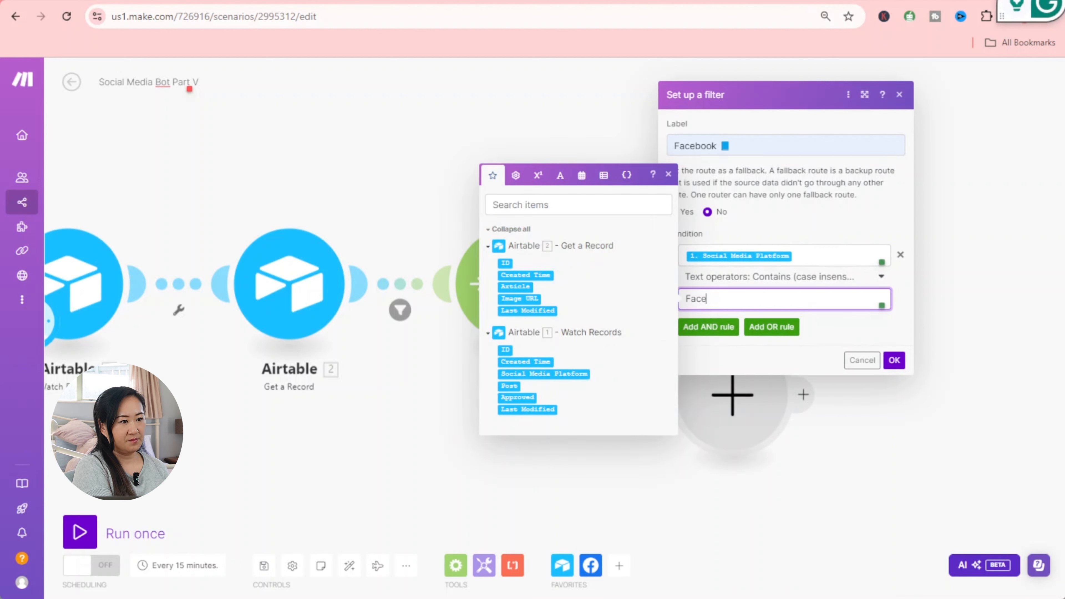
key(BackSpace)
key(BackSpace)
text(ook)
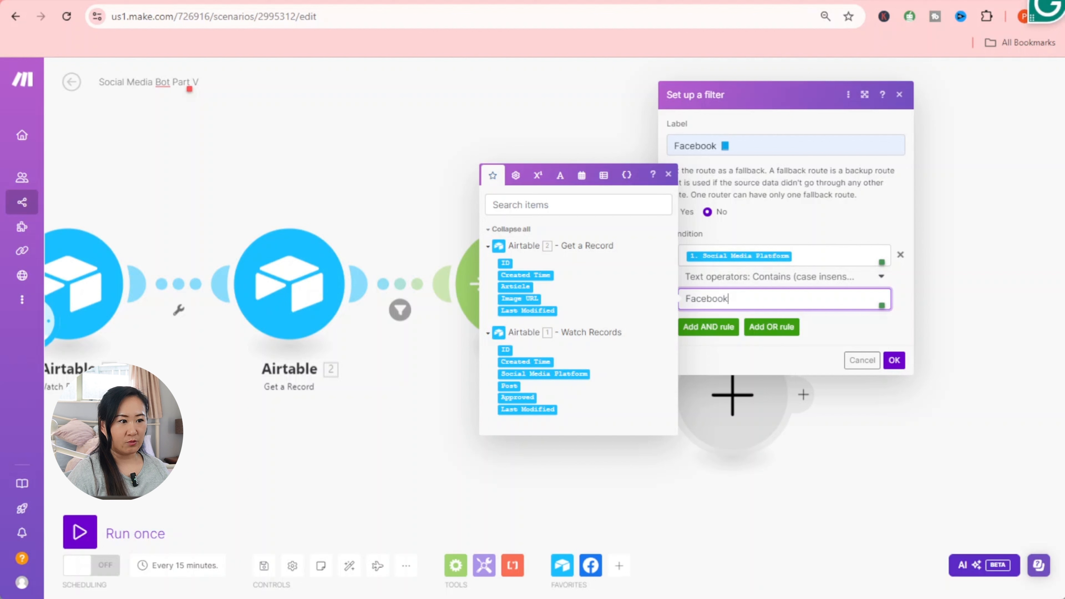
click(893, 360)
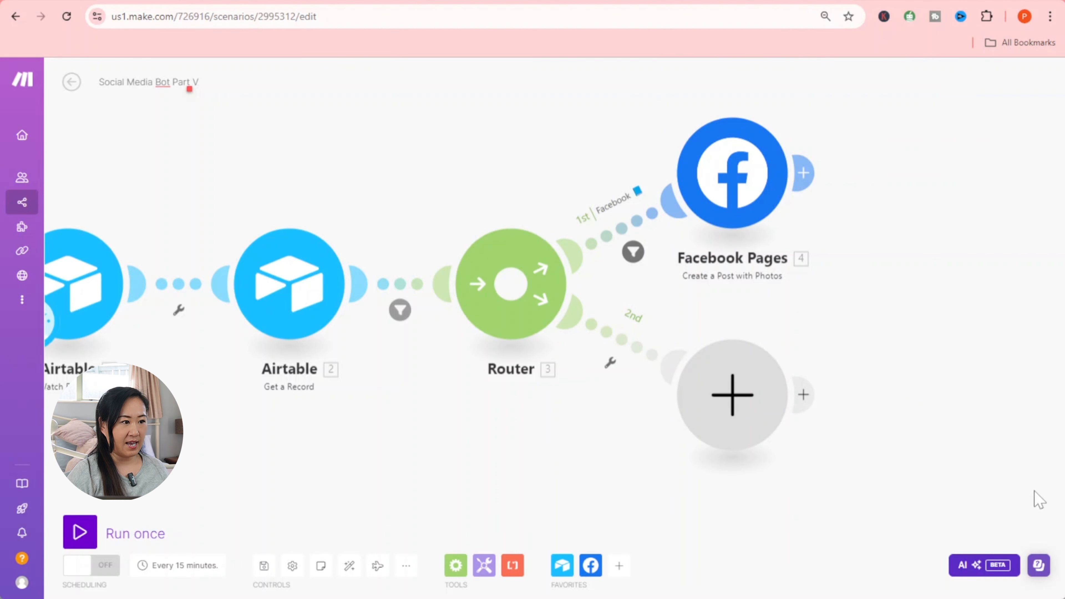
- Add an Instagram for Business 'Create a Photo Post' module to the second route
click(704, 363)
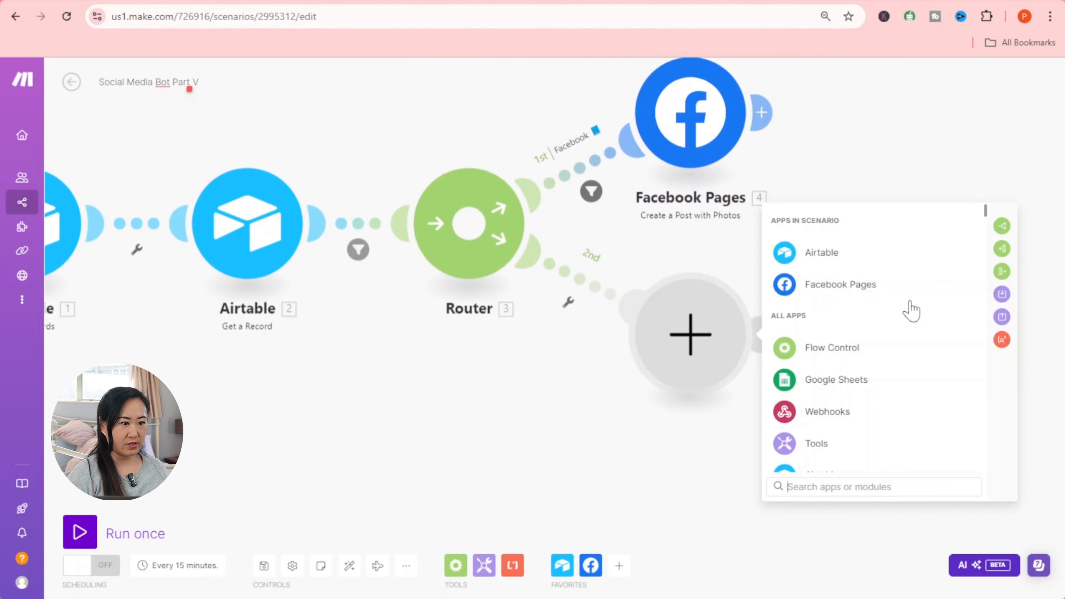
text(i)
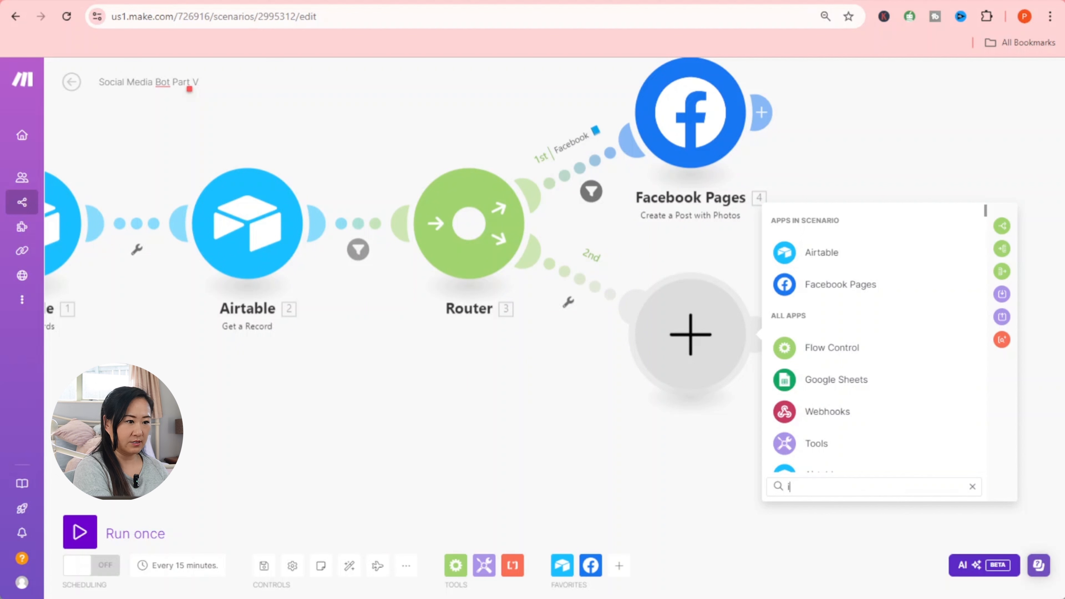
text(nst)
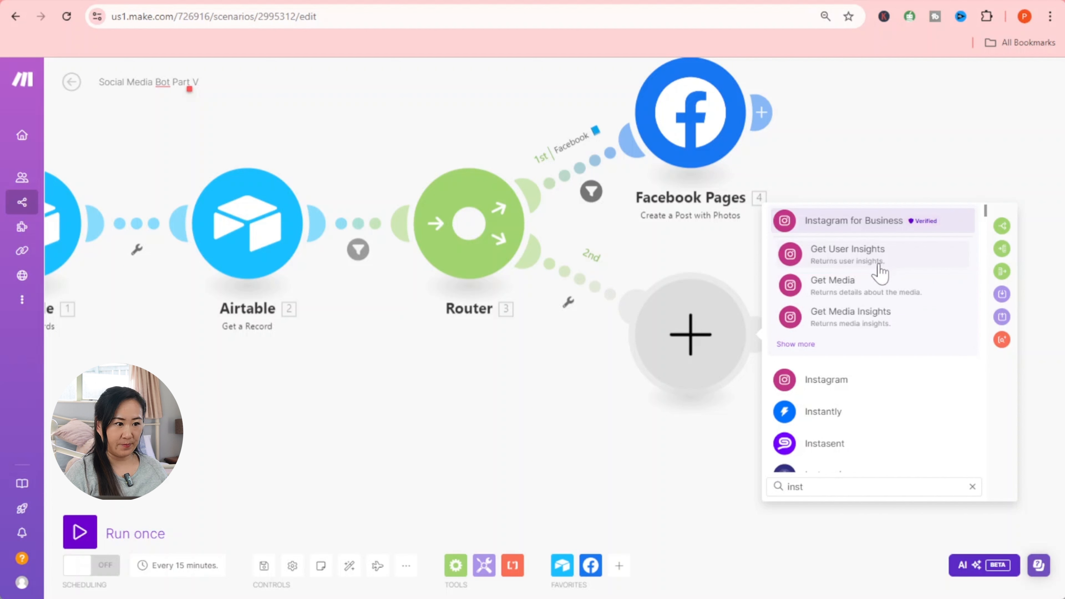
click(883, 222)
scroll(884, 329, down, 2)
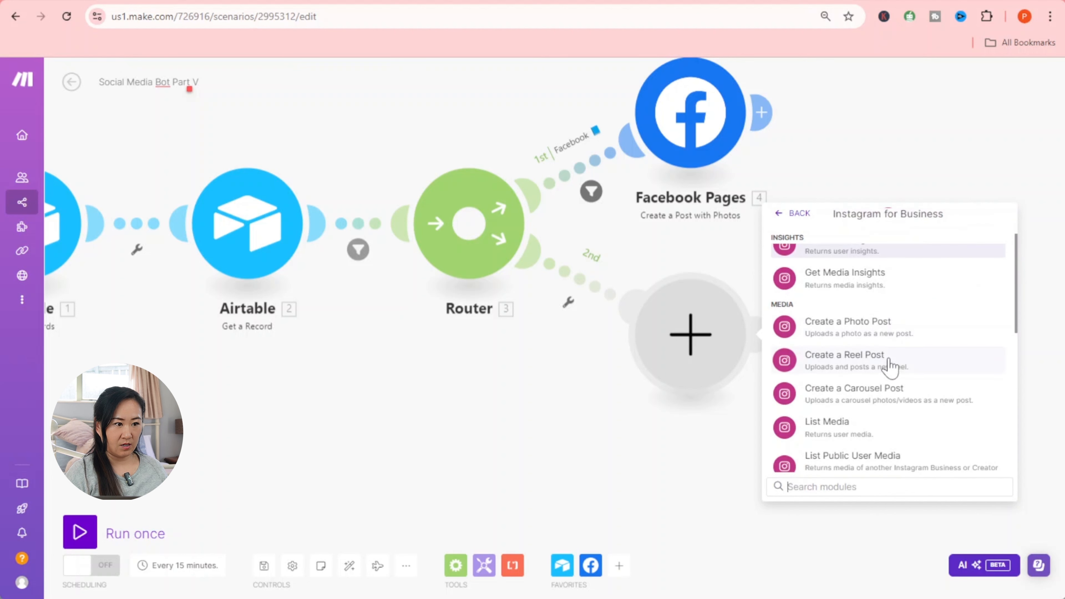
click(883, 325)
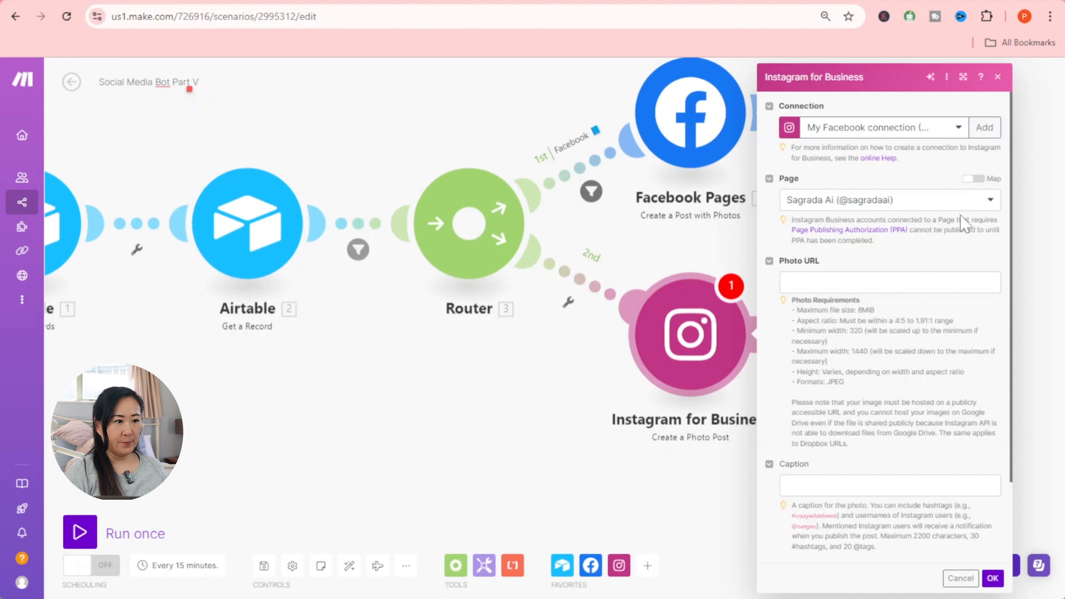
- Keep the chosen page, map Image URL as the photo and Post as the caption, and save
click(860, 206)
click(859, 202)
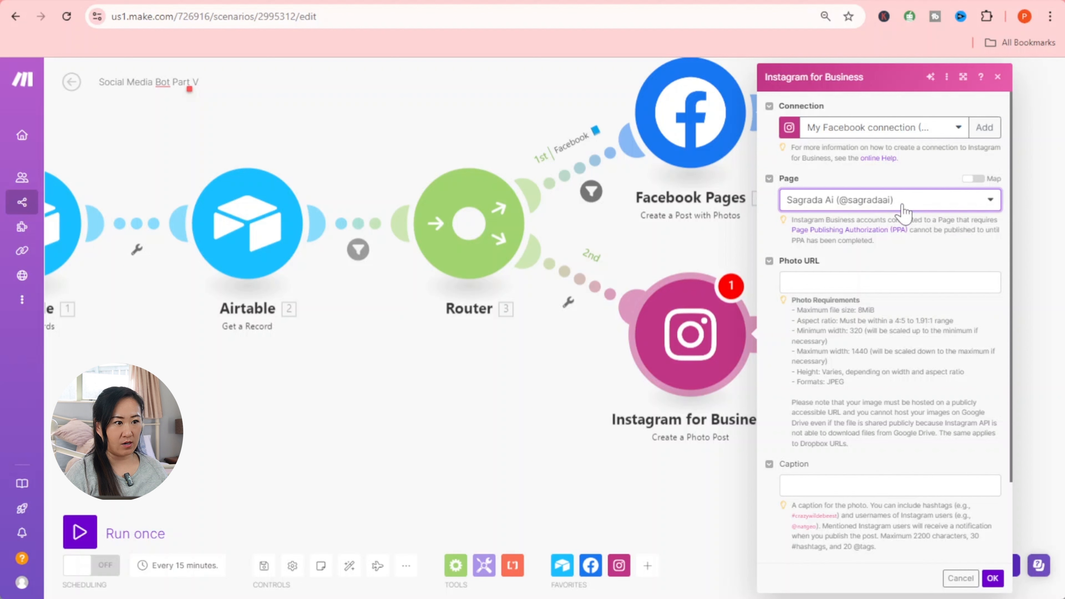
click(881, 282)
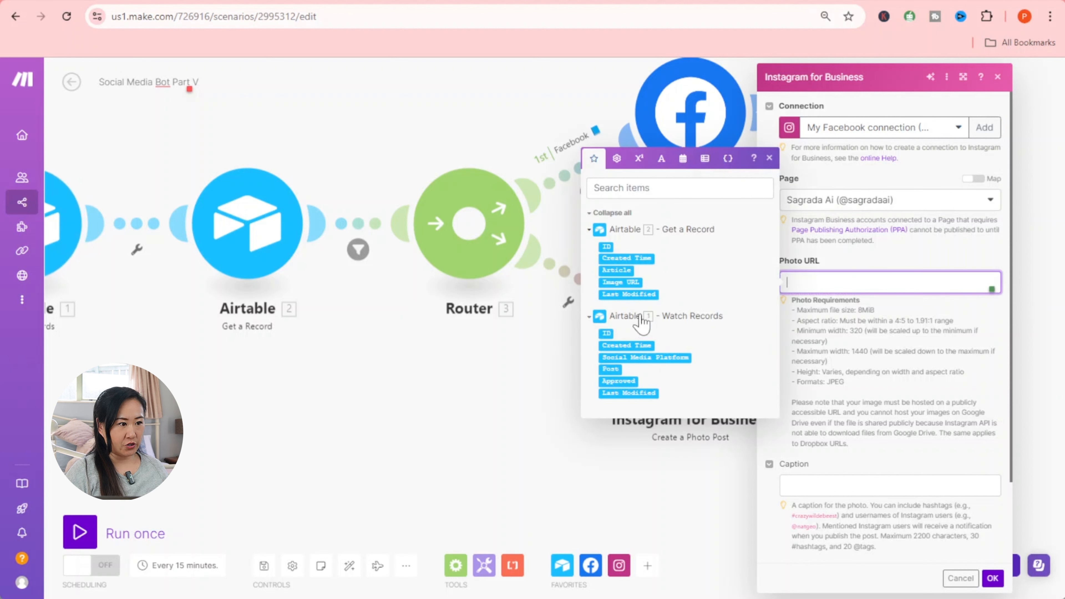
click(620, 282)
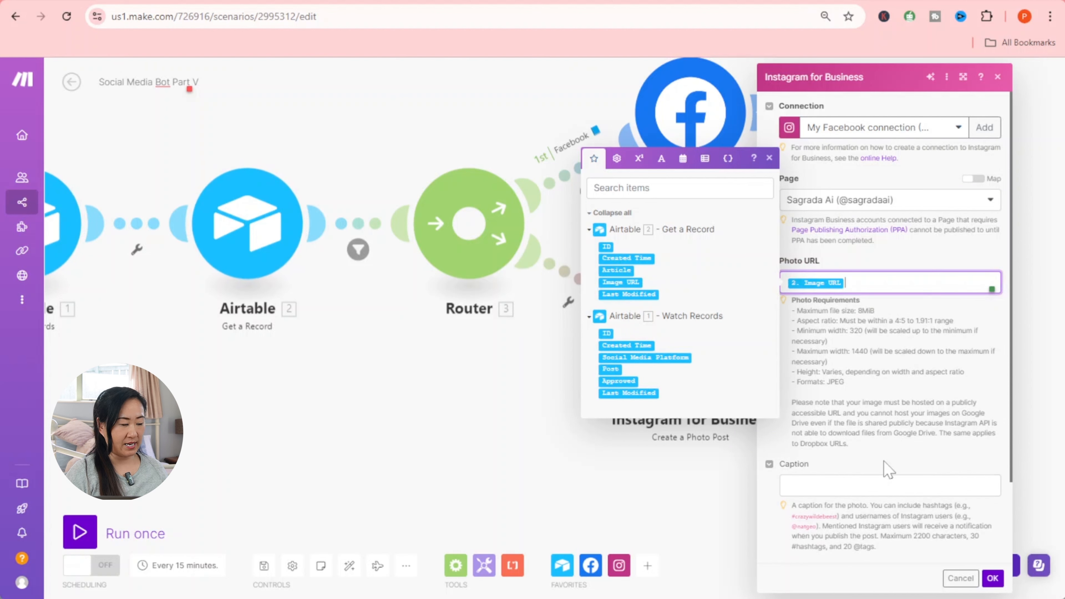
click(780, 463)
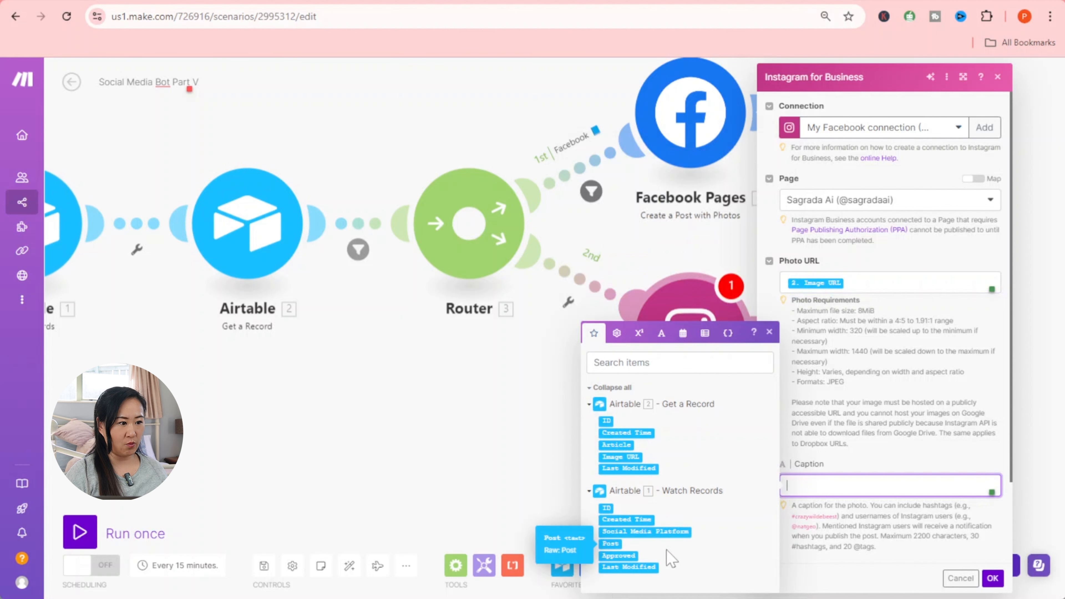
click(619, 543)
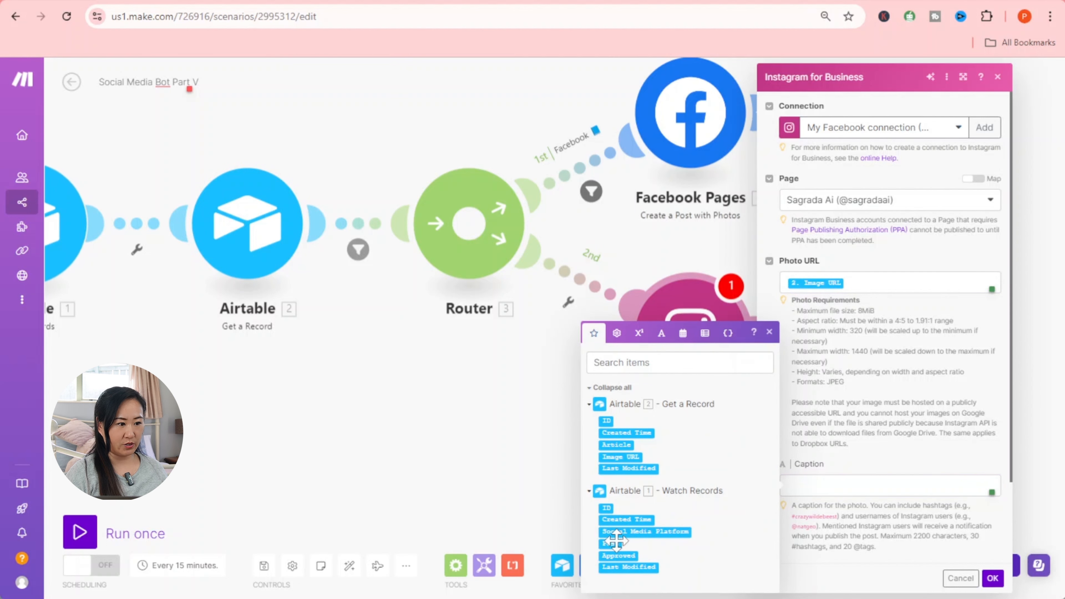
click(991, 579)
- Set up a filter on the second route labelled 'Instagram'
click(569, 303)
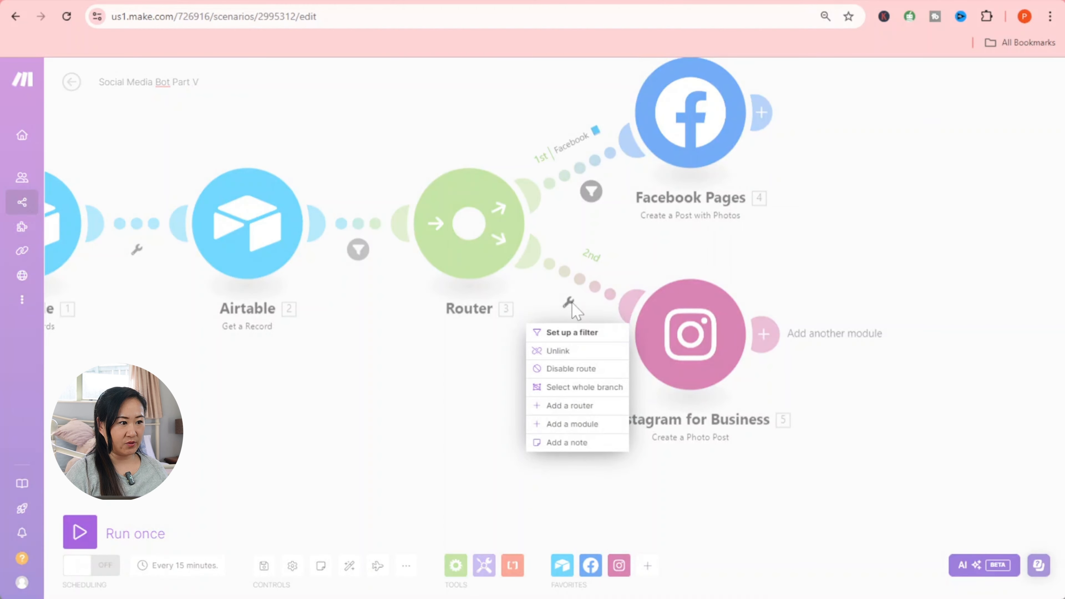
click(563, 334)
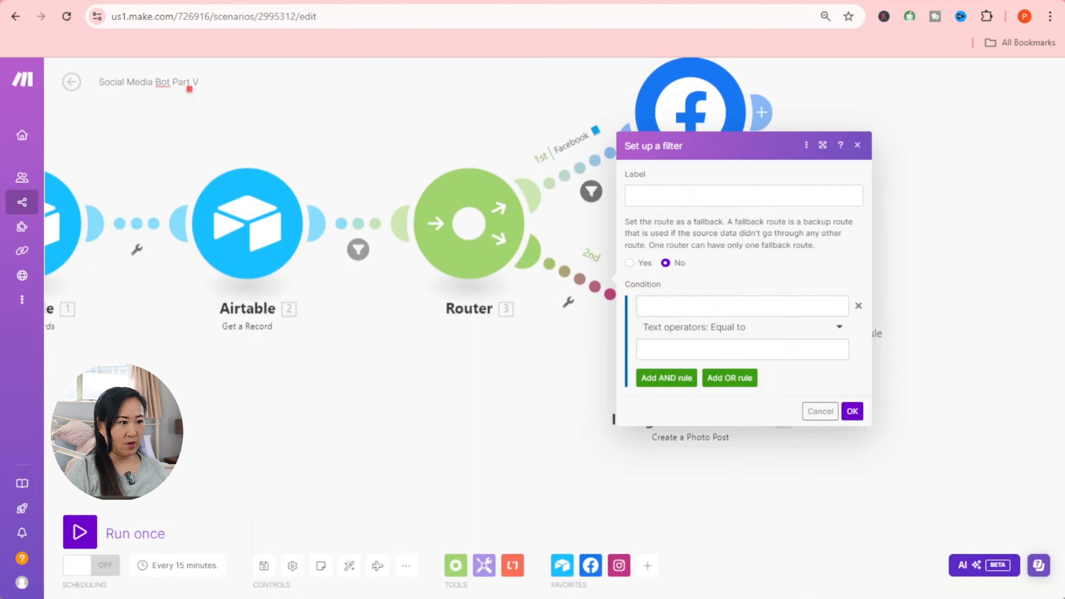
click(691, 196)
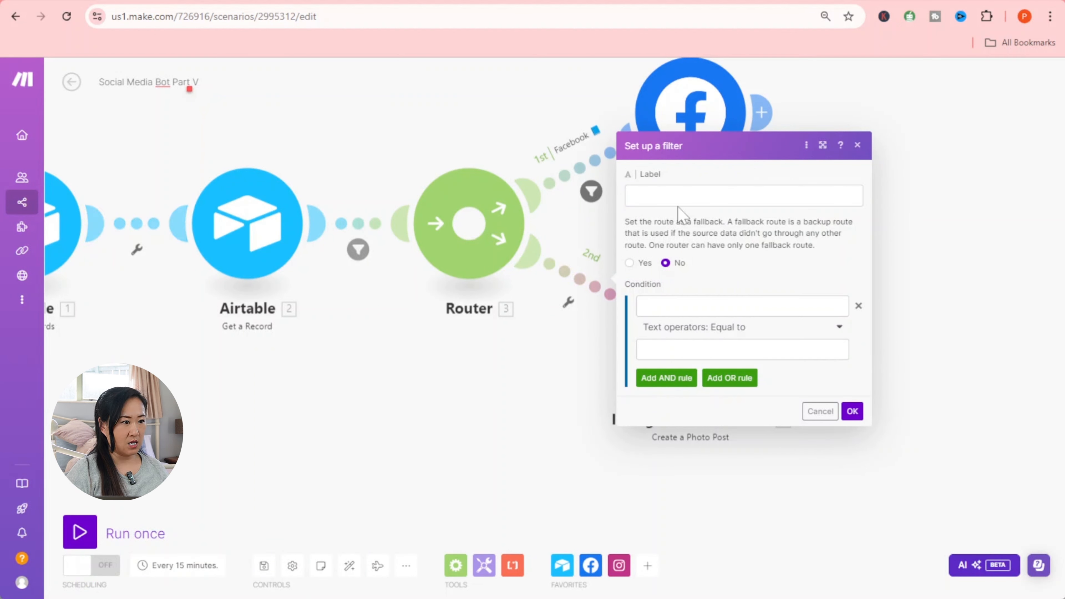
click(709, 196)
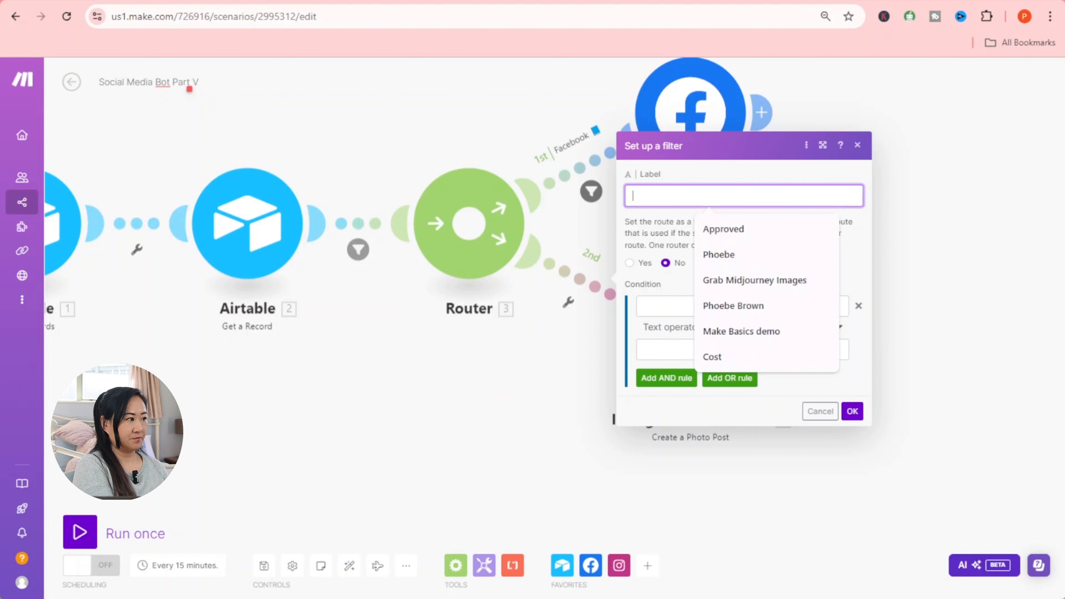
text(Insta)
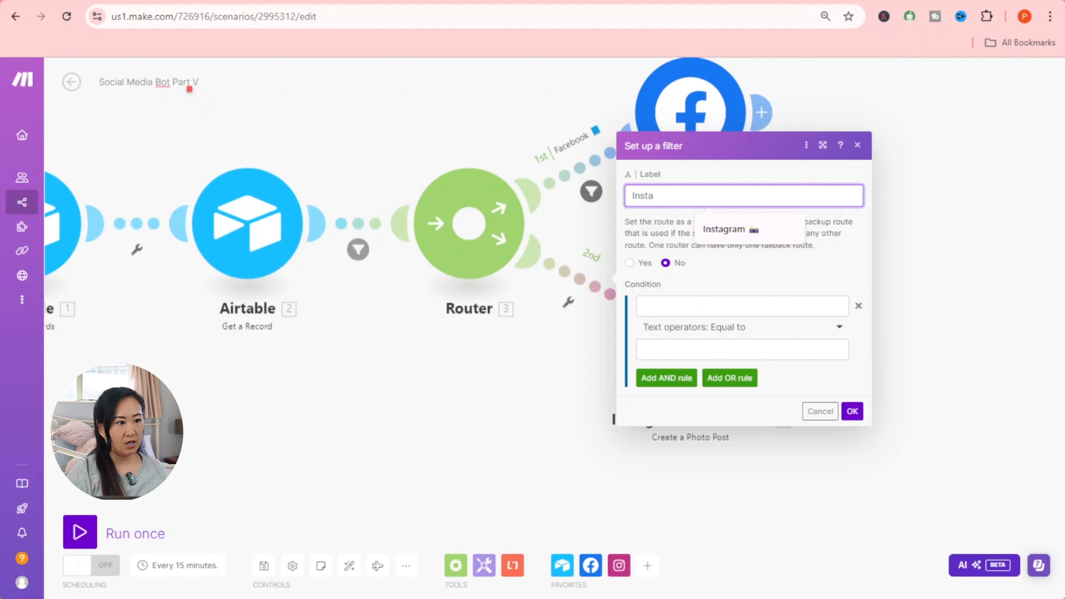
click(762, 224)
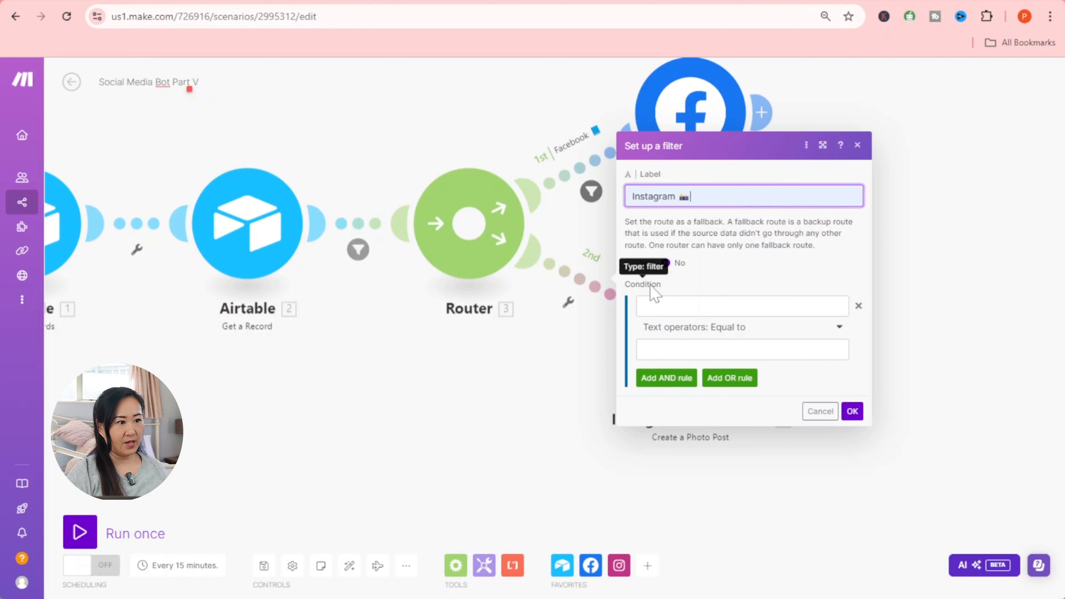
- Pass records whose Social Media Platform contains 'Instagram' (case insensitive) and confirm the filter
click(655, 305)
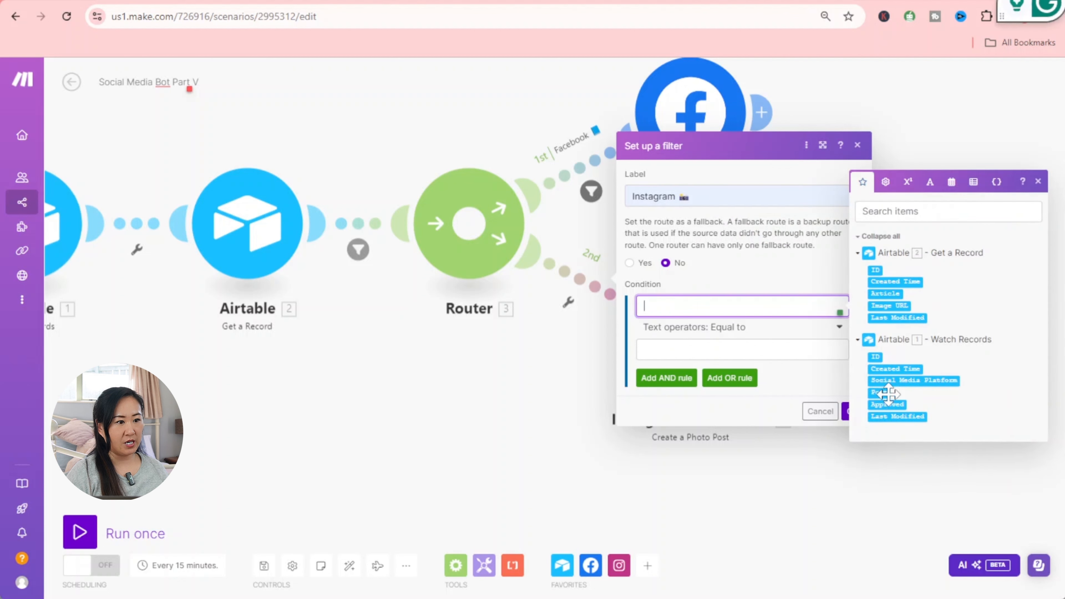
click(905, 380)
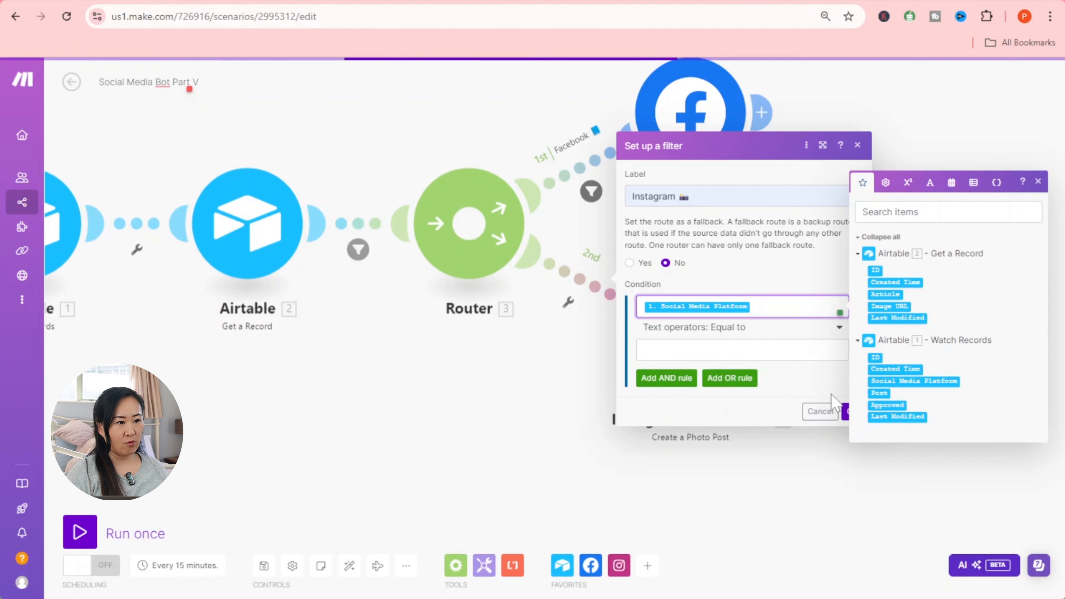
click(765, 333)
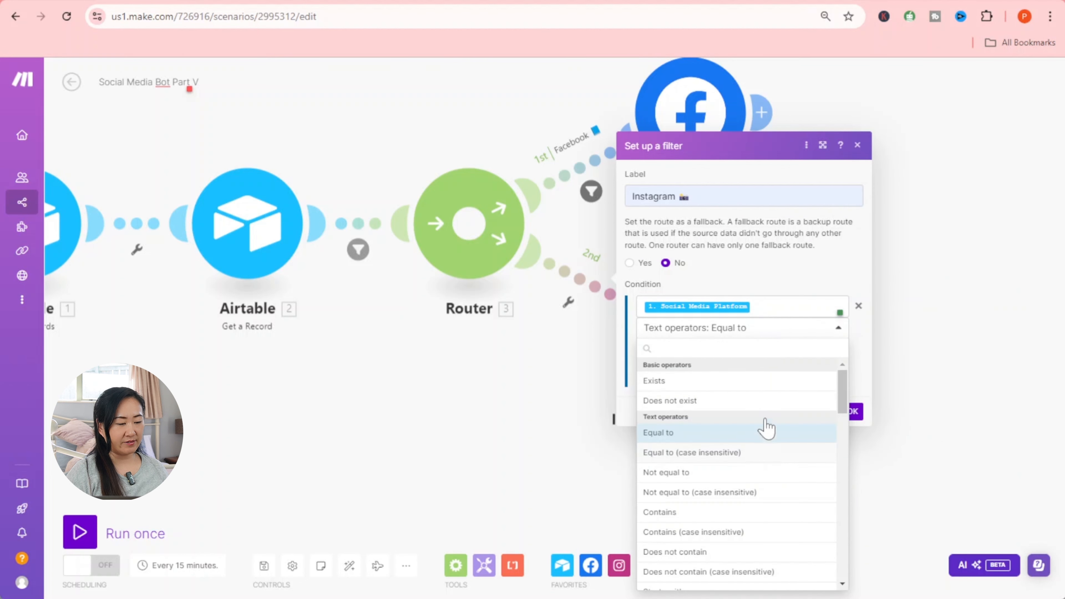
click(696, 531)
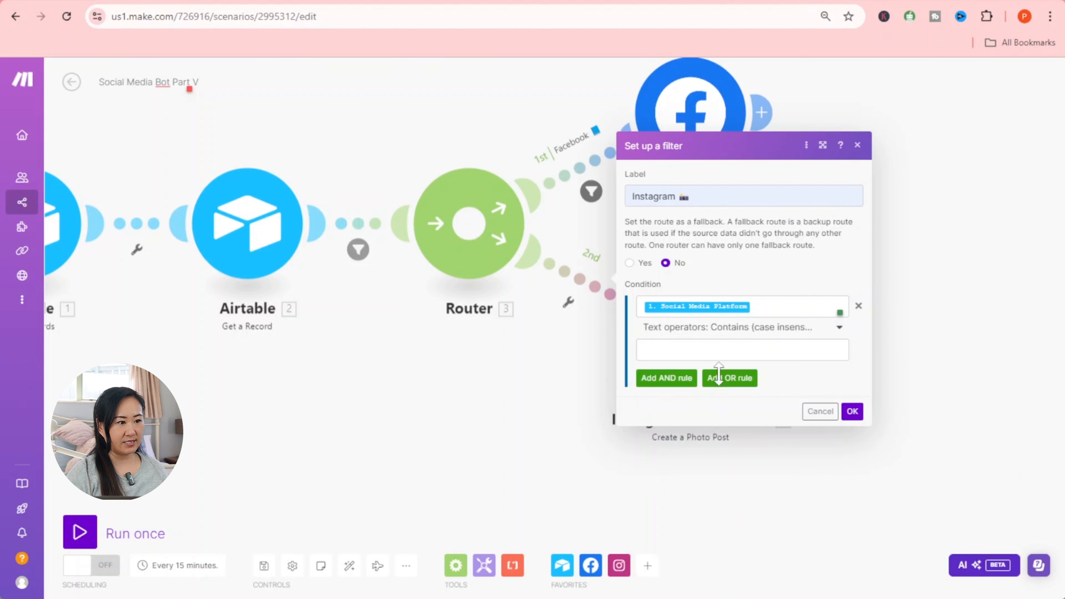
click(712, 350)
text(In)
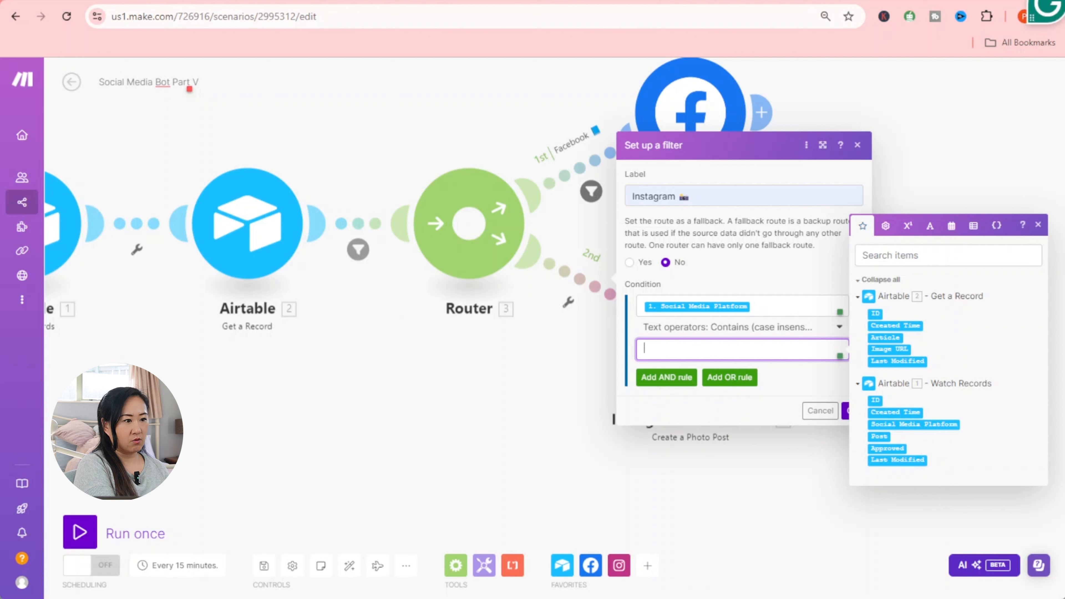
text(stagra)
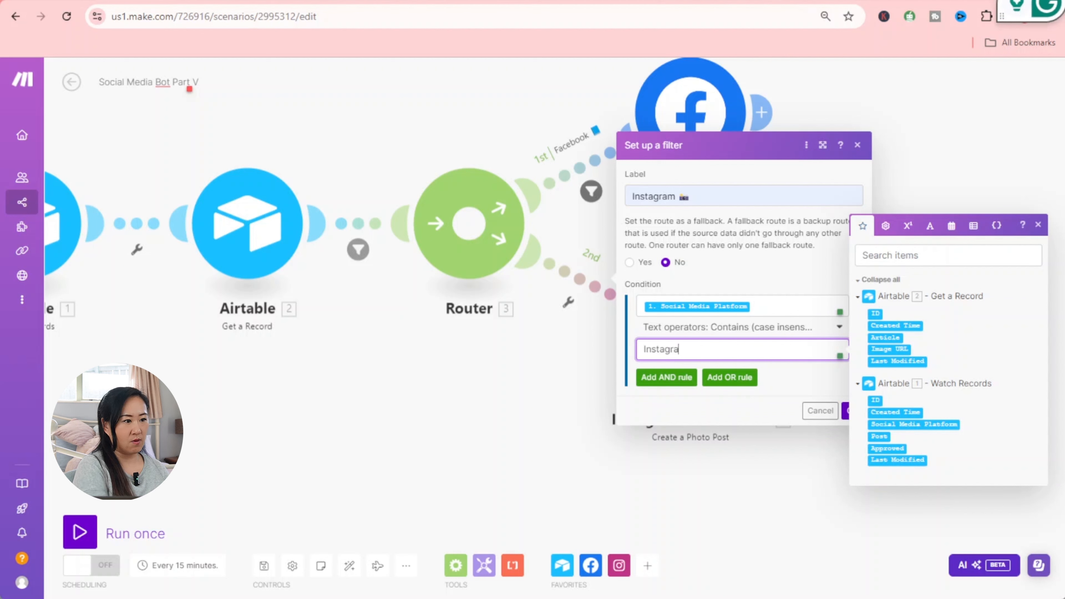
text(m)
click(846, 409)
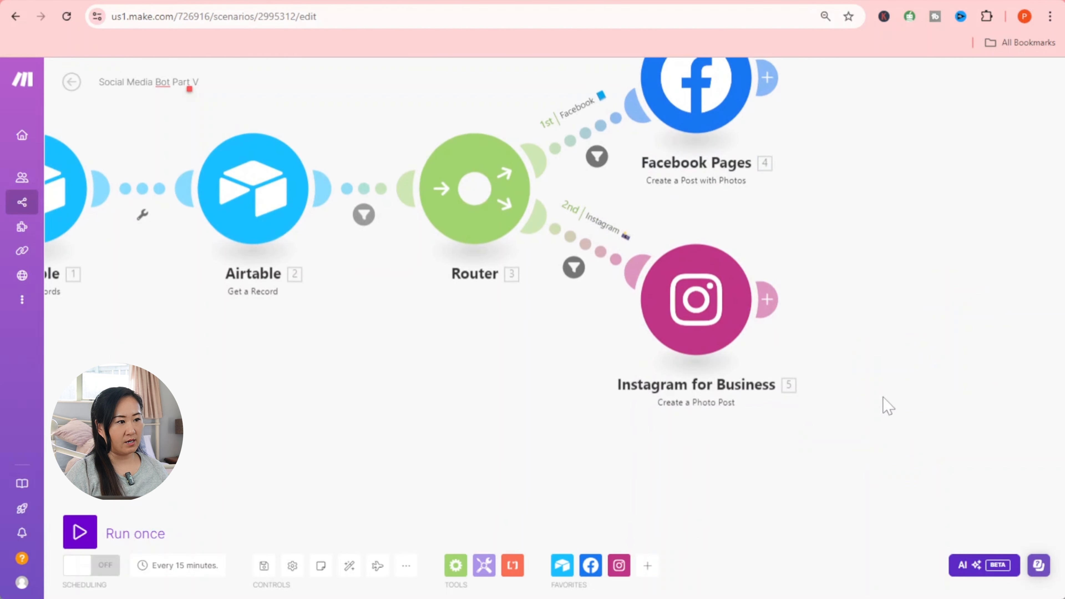
- Add a third Router route with an X (formerly Twitter) 'Get a Post' module
click(487, 220)
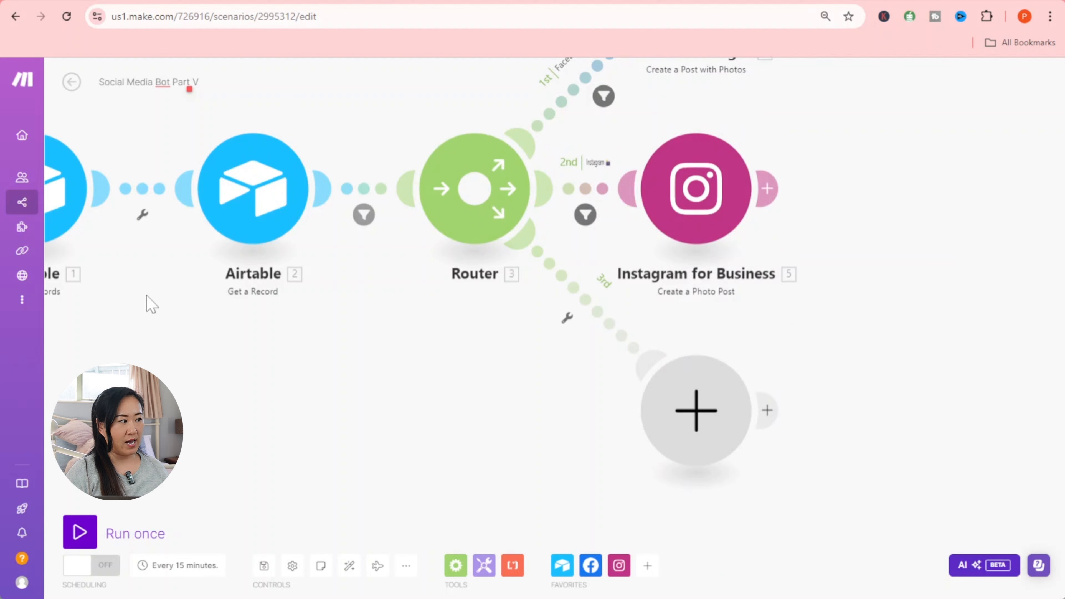
click(694, 421)
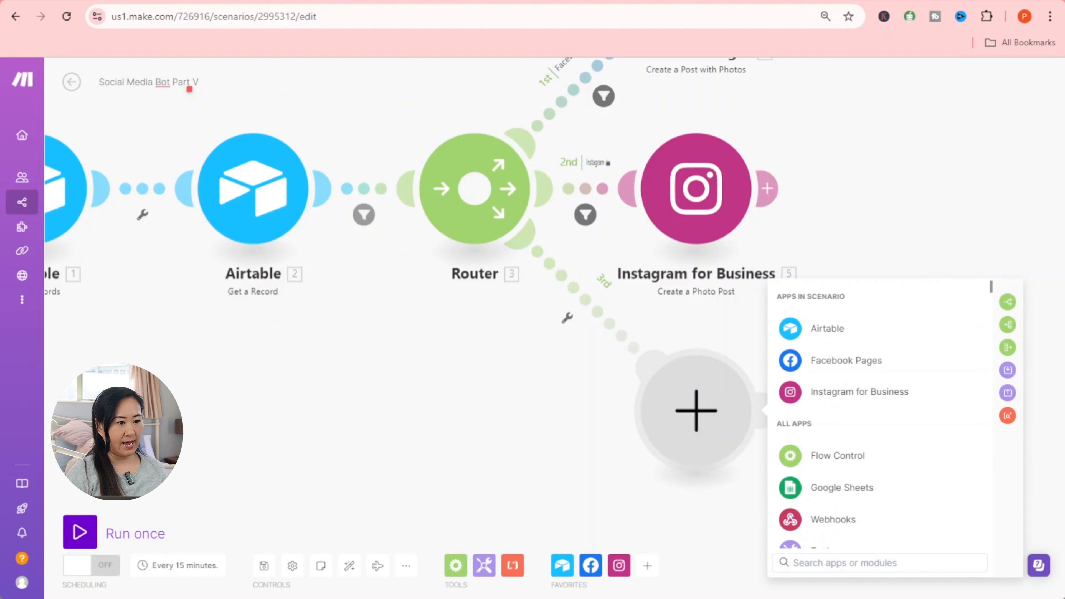
text(x)
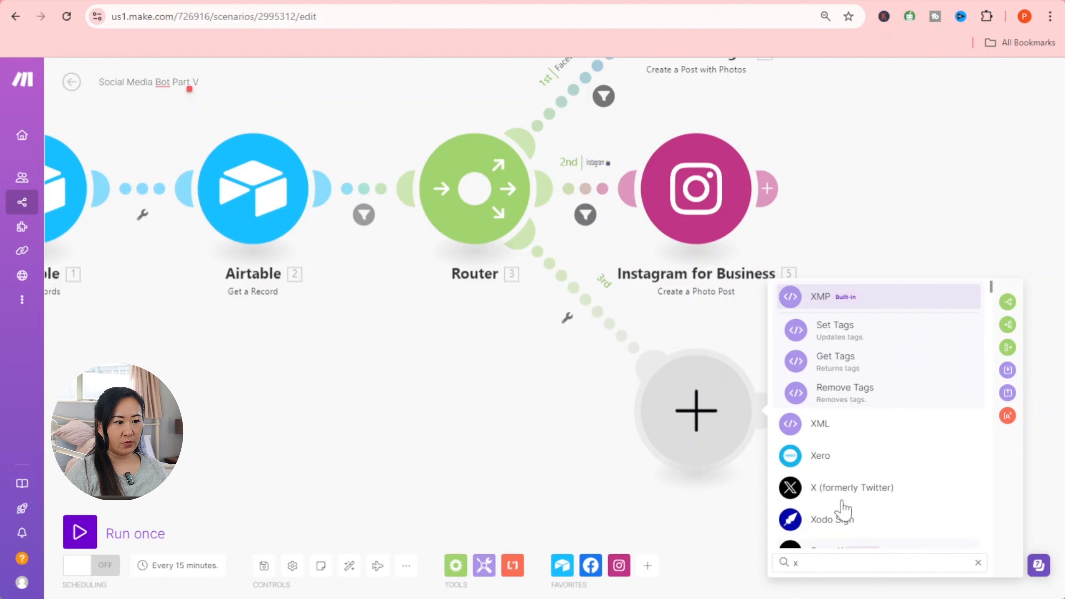
click(834, 489)
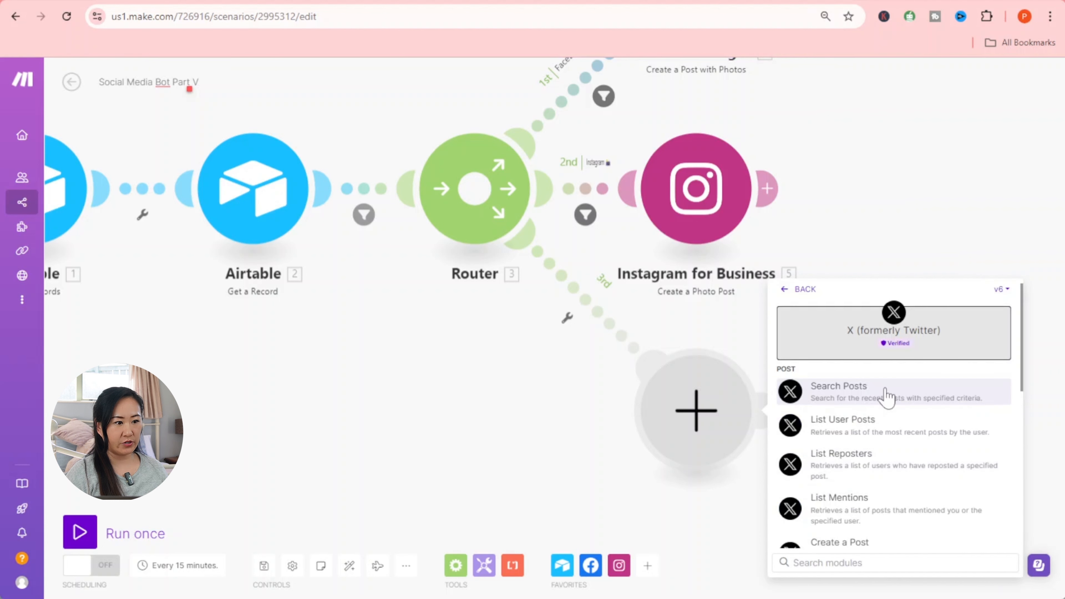
scroll(881, 420, down, 2)
click(868, 512)
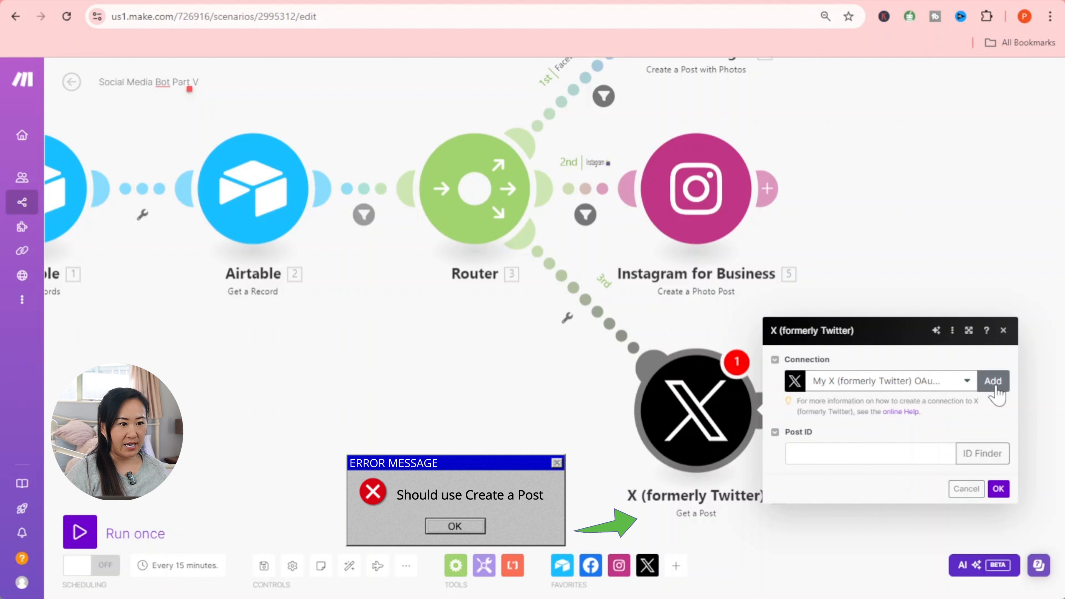
- Map the Airtable Post field into Post ID and save the X module
click(796, 453)
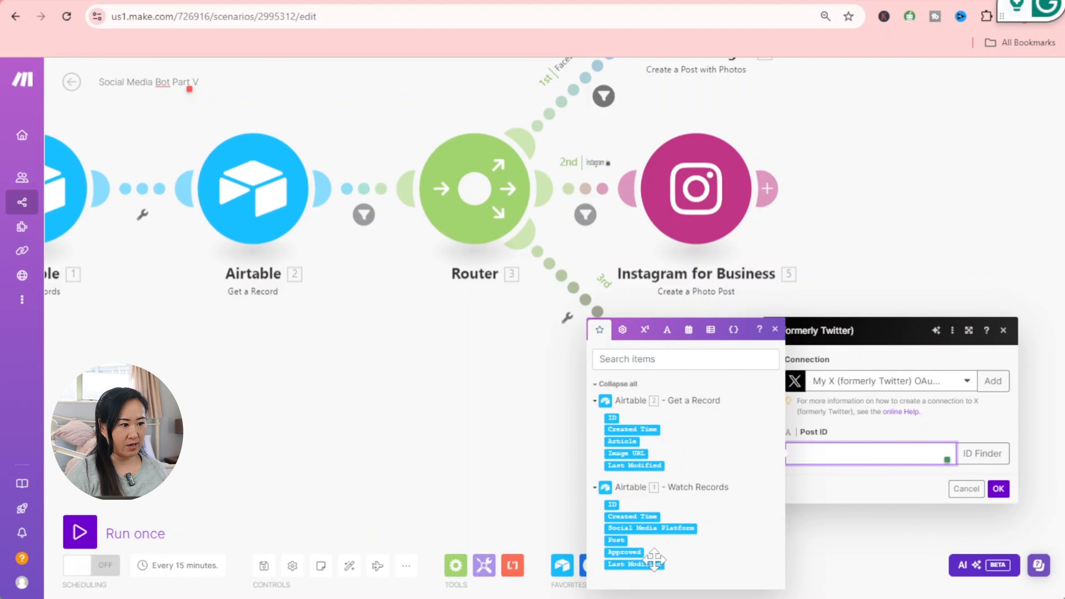
click(615, 539)
click(998, 488)
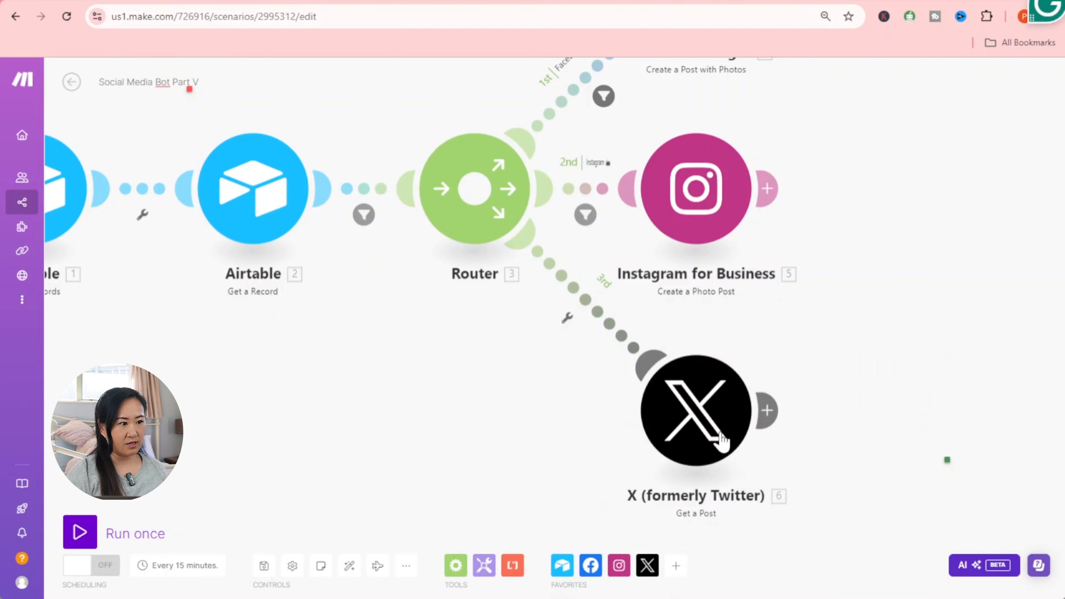
click(567, 318)
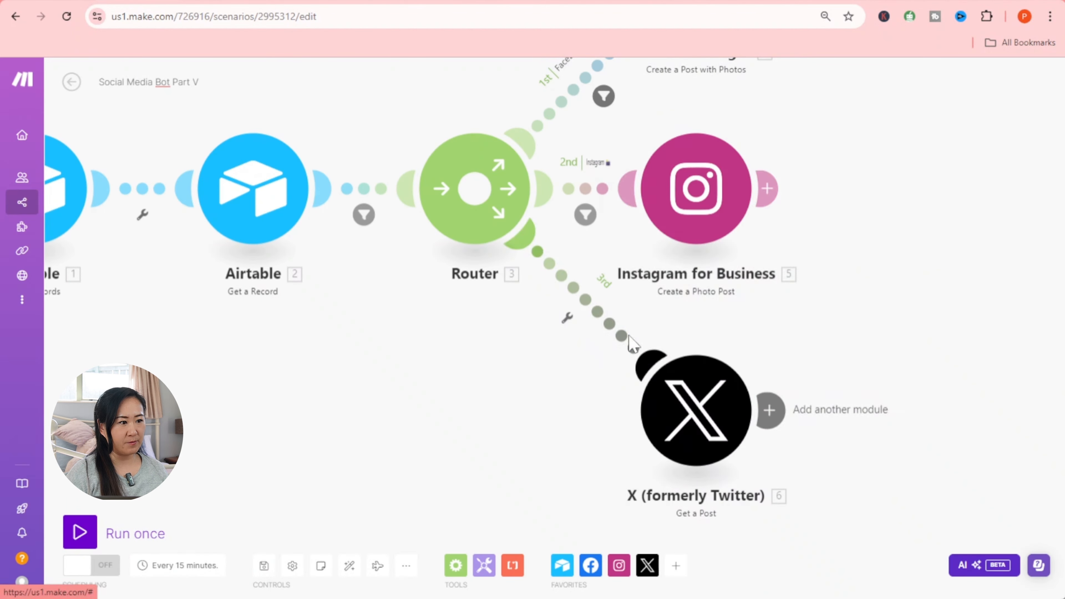
- Label the third route's filter 'X'
click(735, 217)
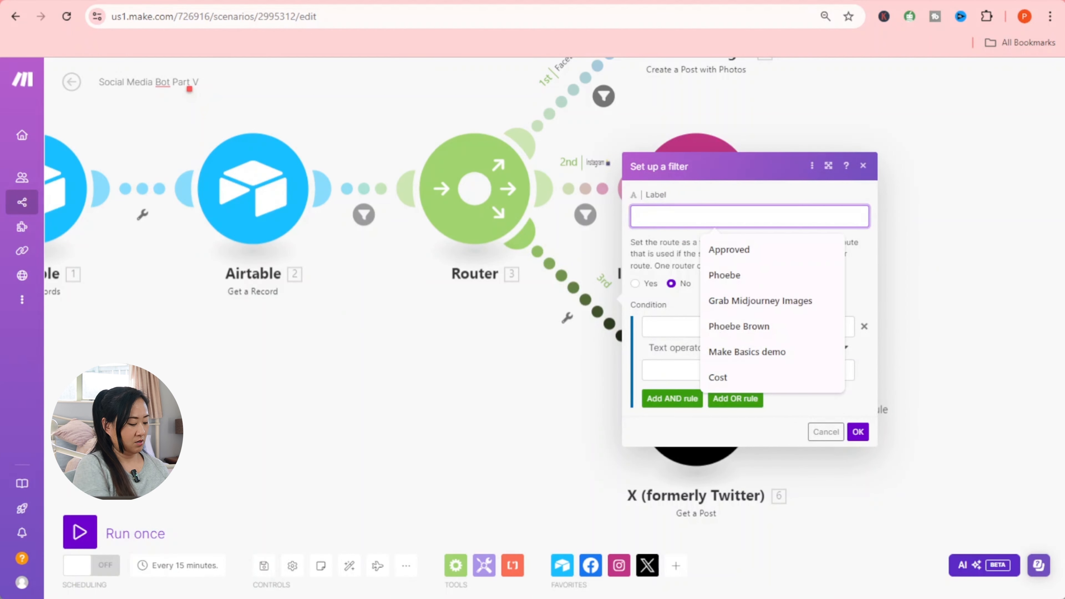
key(alt+Tab)
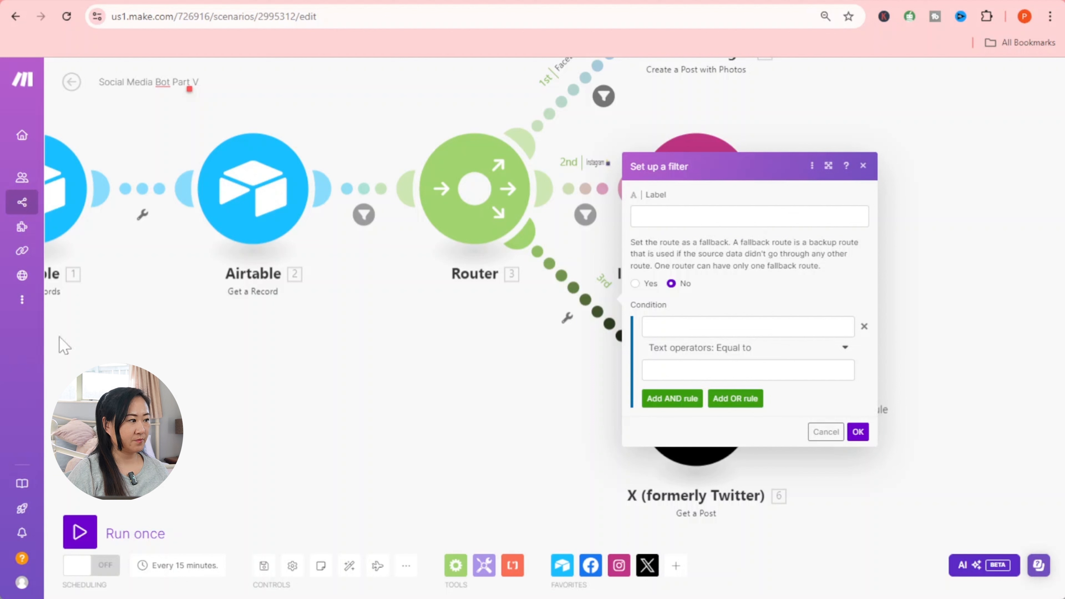
click(739, 216)
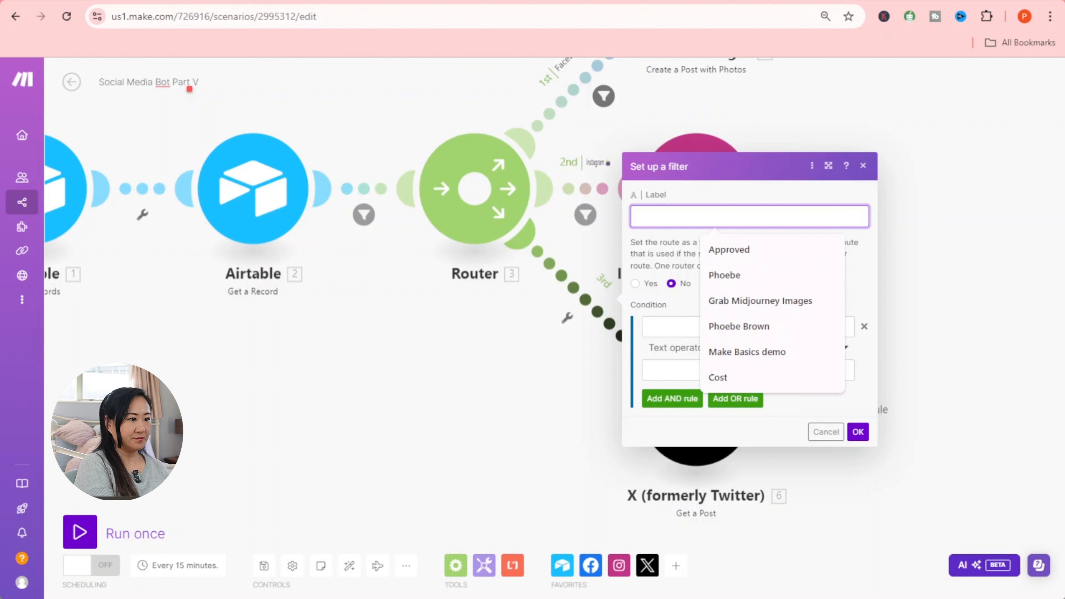
text(X)
click(731, 249)
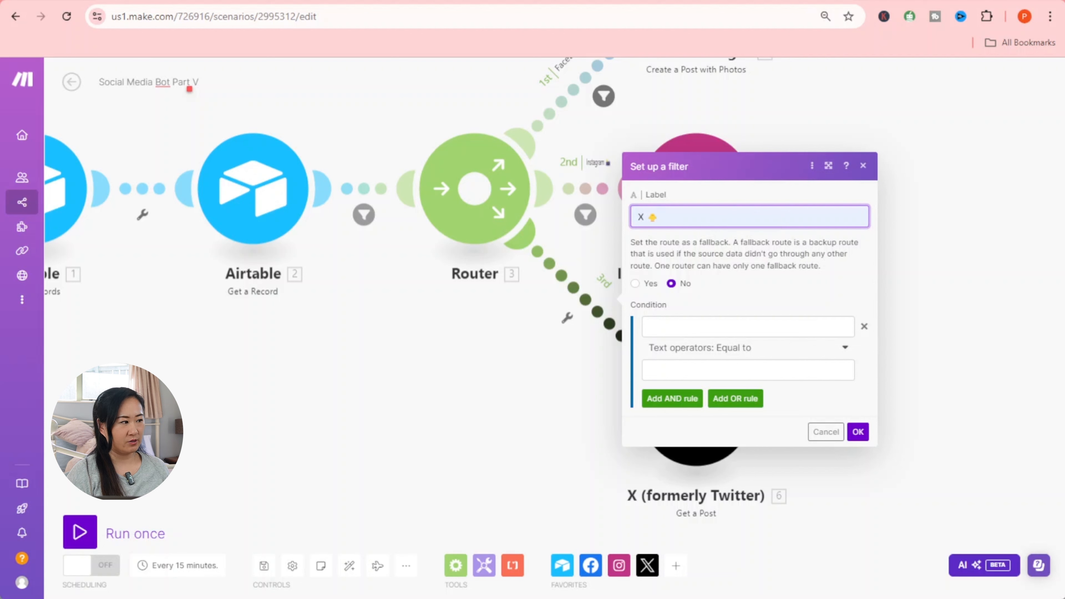
- Pass records whose Social Media Platform contains 'X' (case insensitive) and save the filter
click(737, 327)
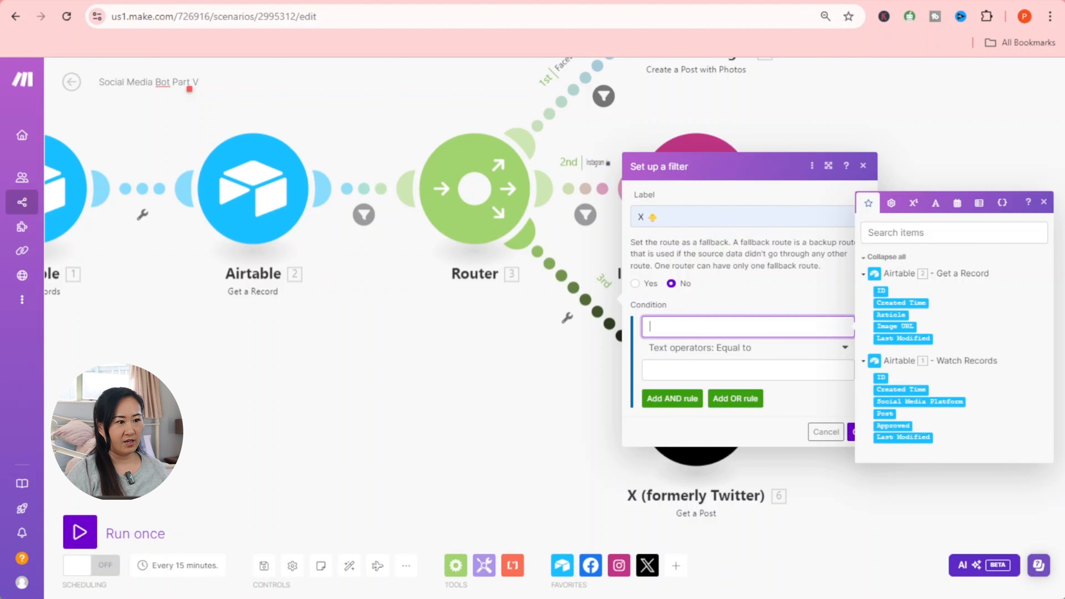
click(938, 405)
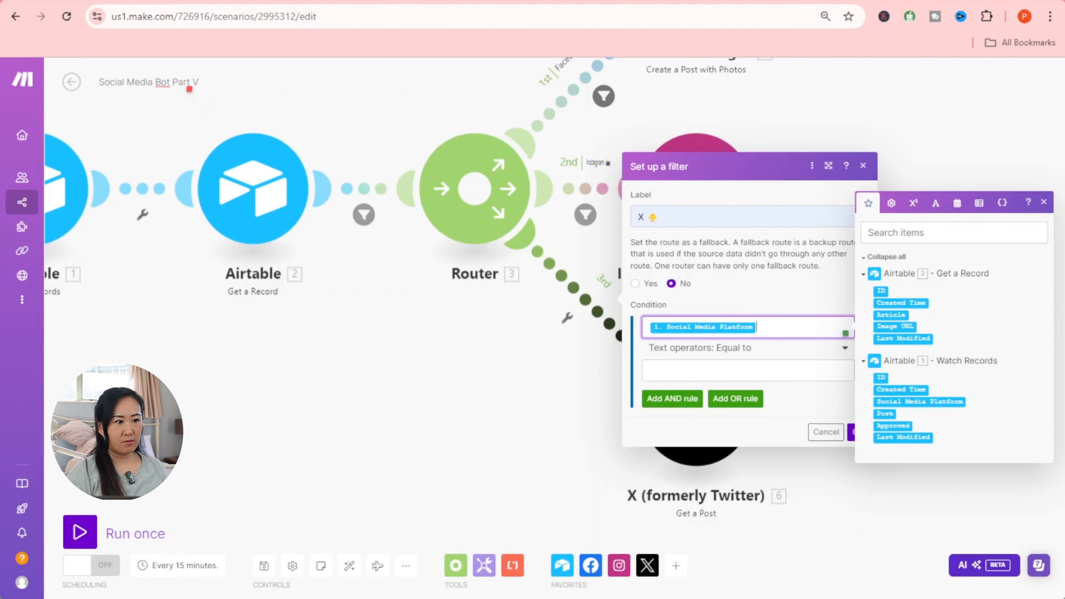
click(745, 351)
click(731, 553)
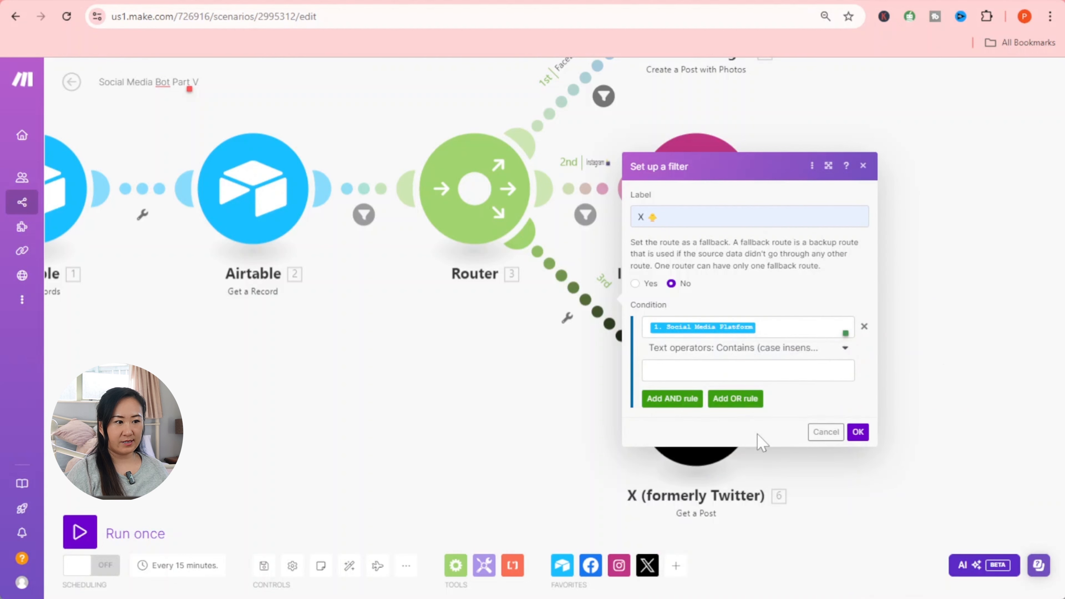
click(720, 369)
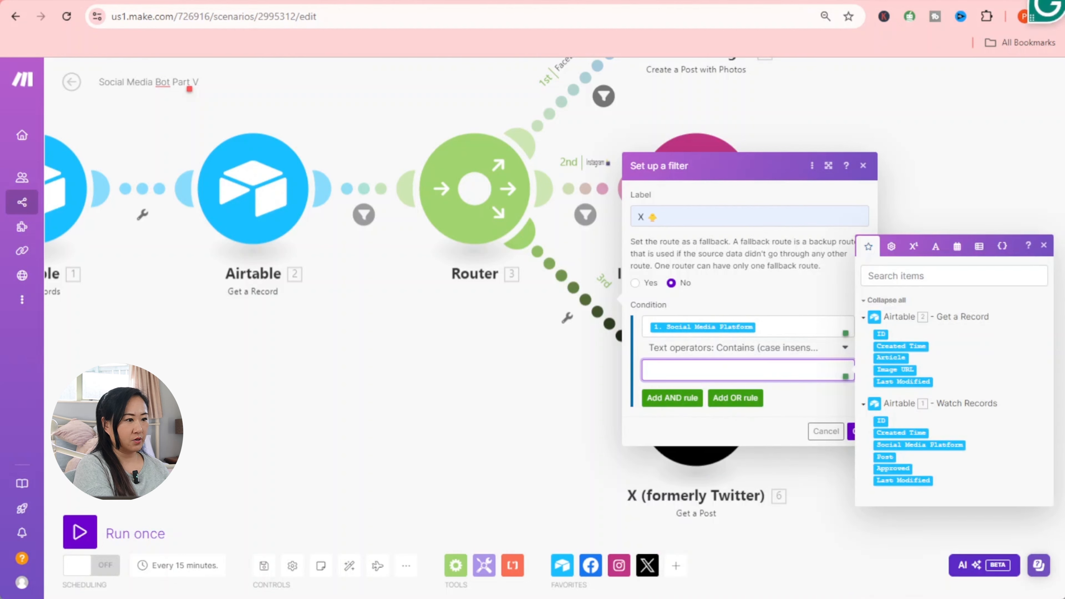
text(X)
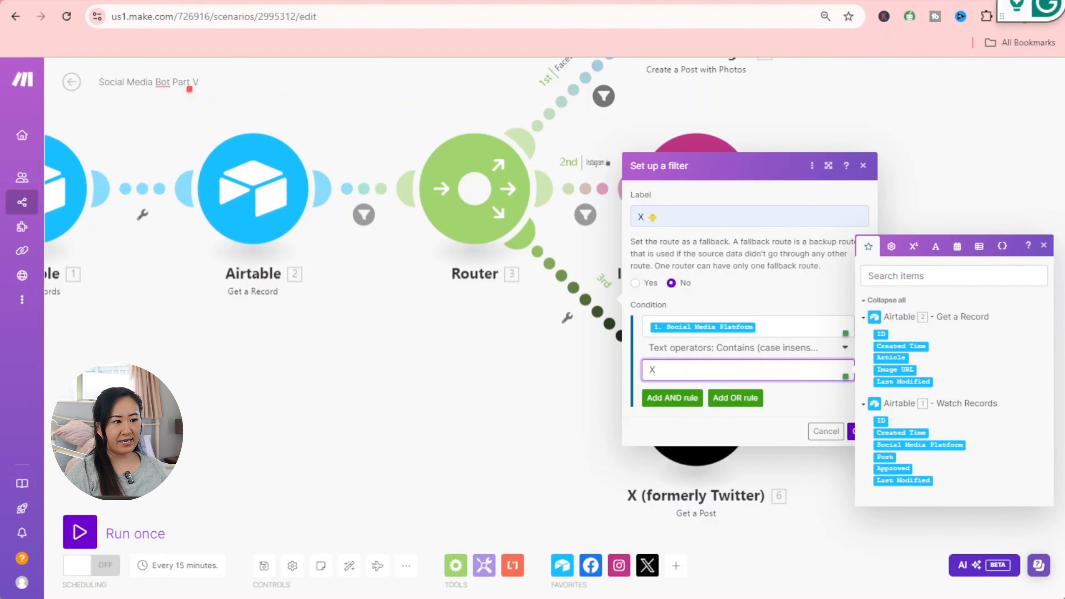
click(744, 438)
click(858, 432)
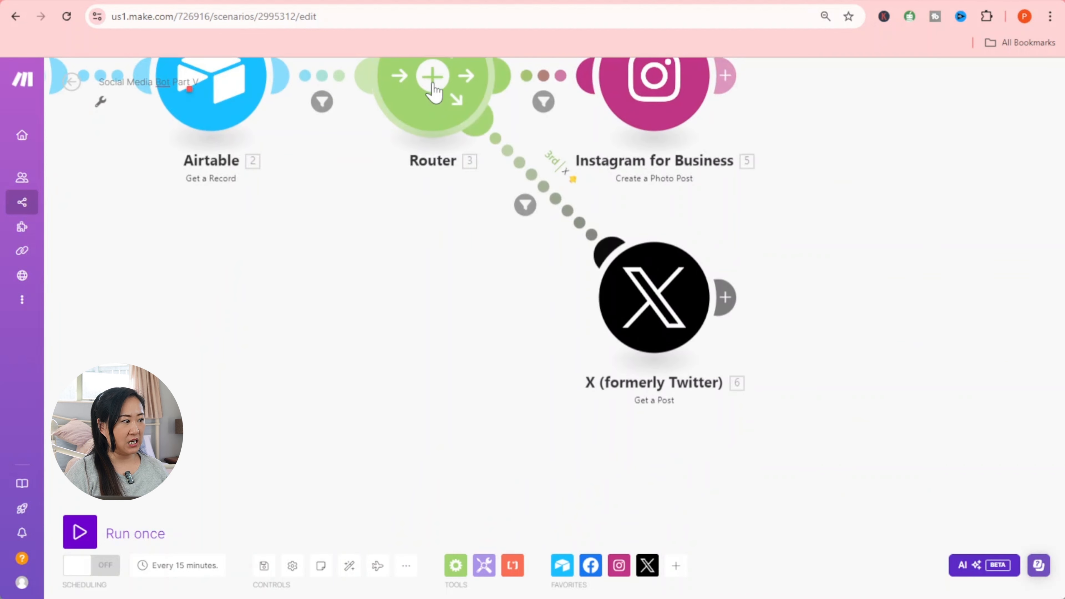
- Add a fourth Router route ending in a LinkedIn Create an Organization Image Post module
click(433, 85)
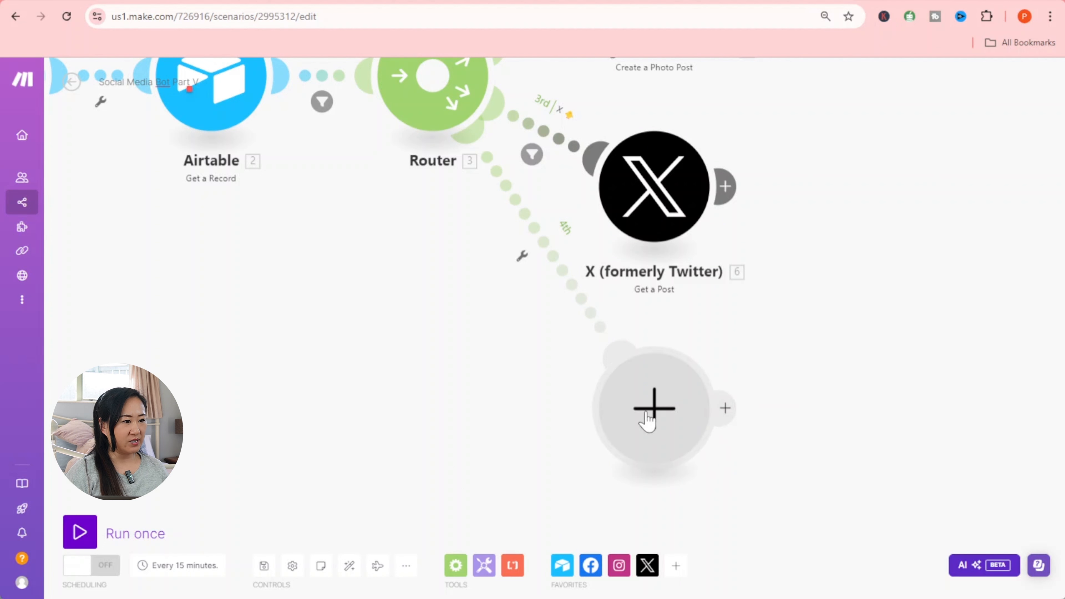
click(650, 423)
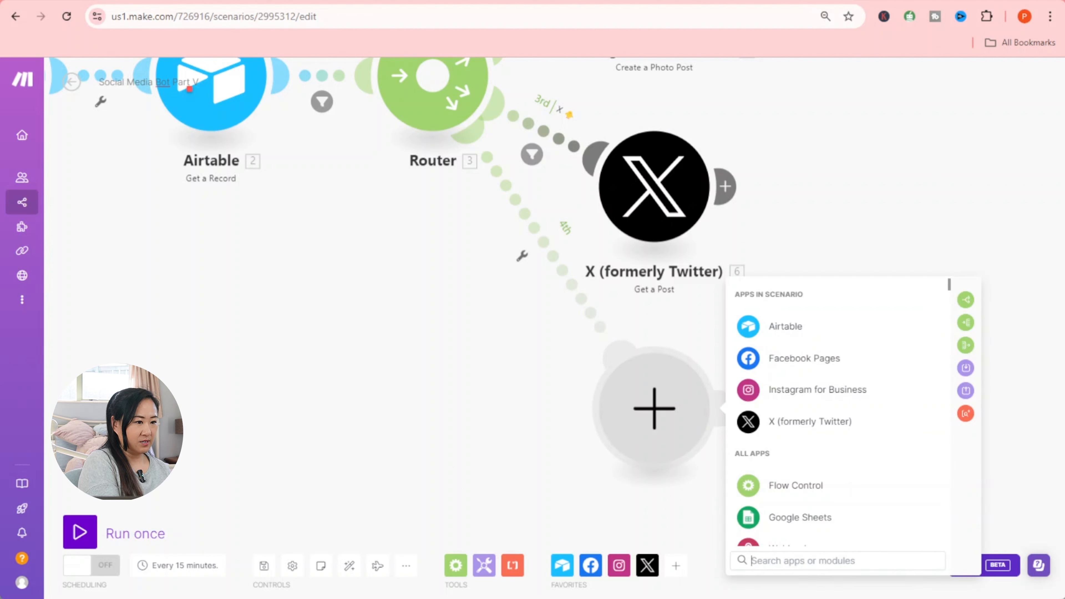
text(linked)
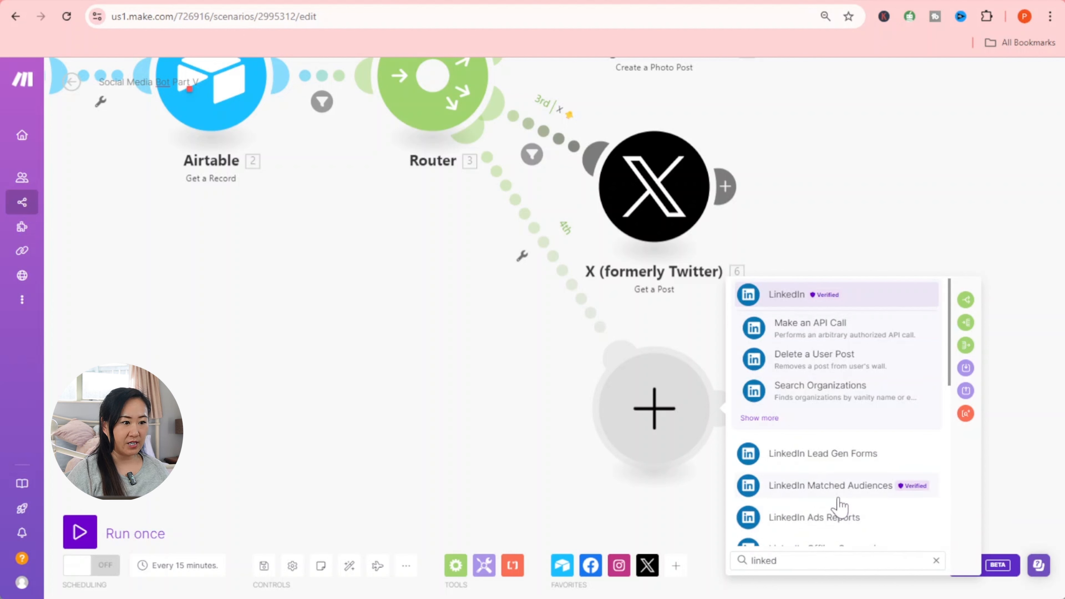
scroll(827, 506, down, 2)
scroll(827, 507, up, 2)
click(824, 299)
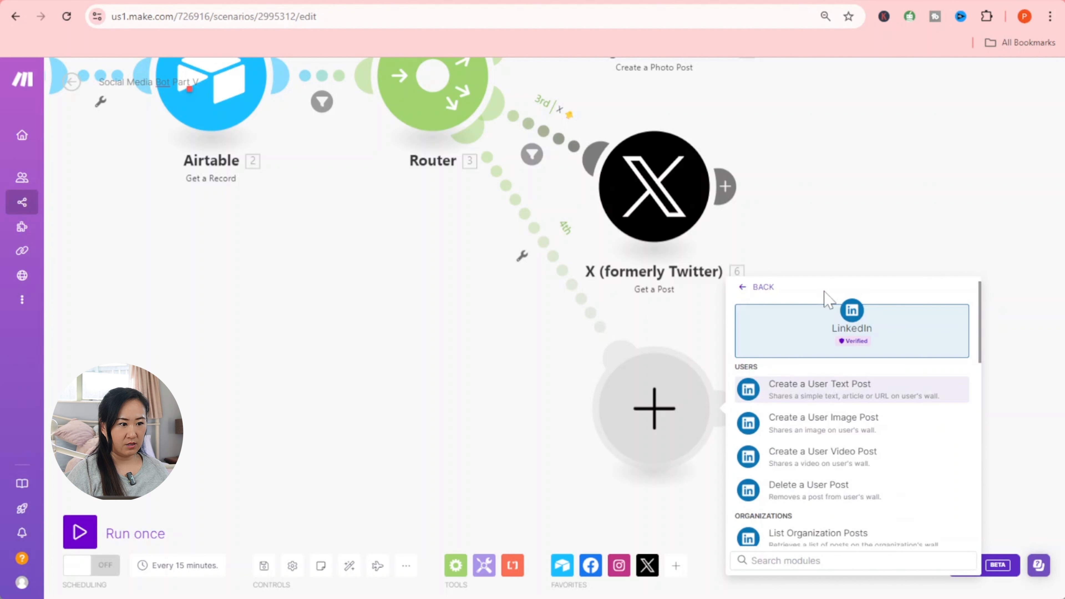
scroll(875, 442, down, 3)
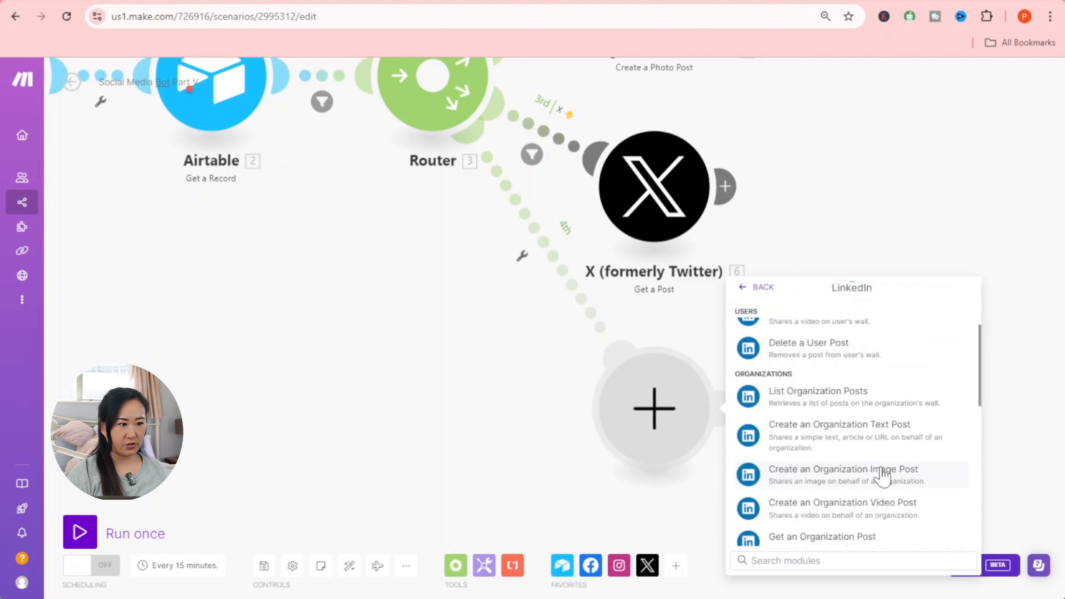
scroll(882, 473, down, 2)
click(844, 413)
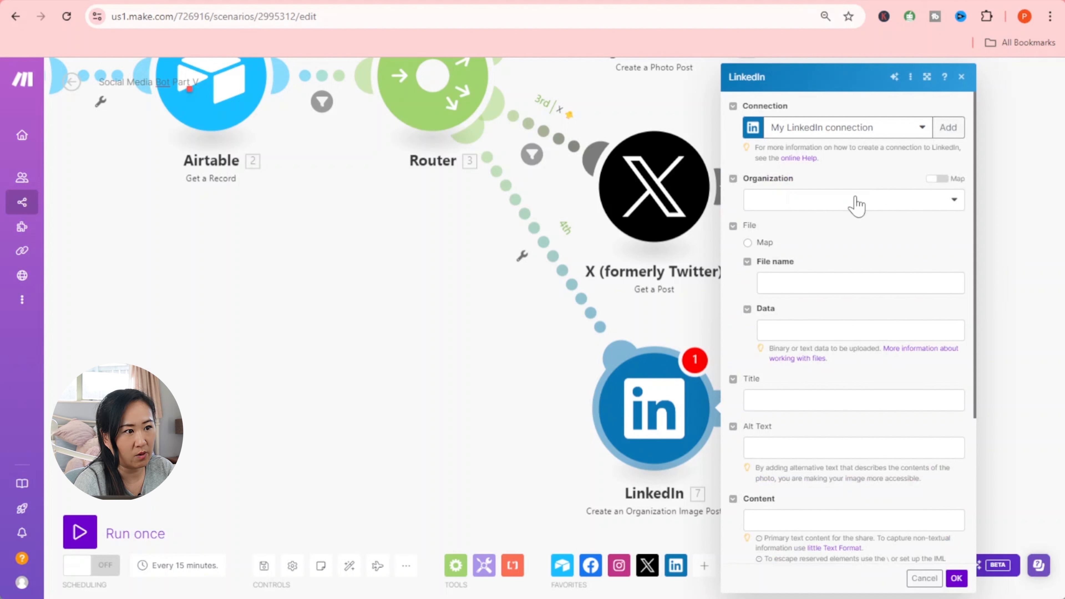
- Set the LinkedIn module's organization to Sagrada Ai and save it
click(858, 201)
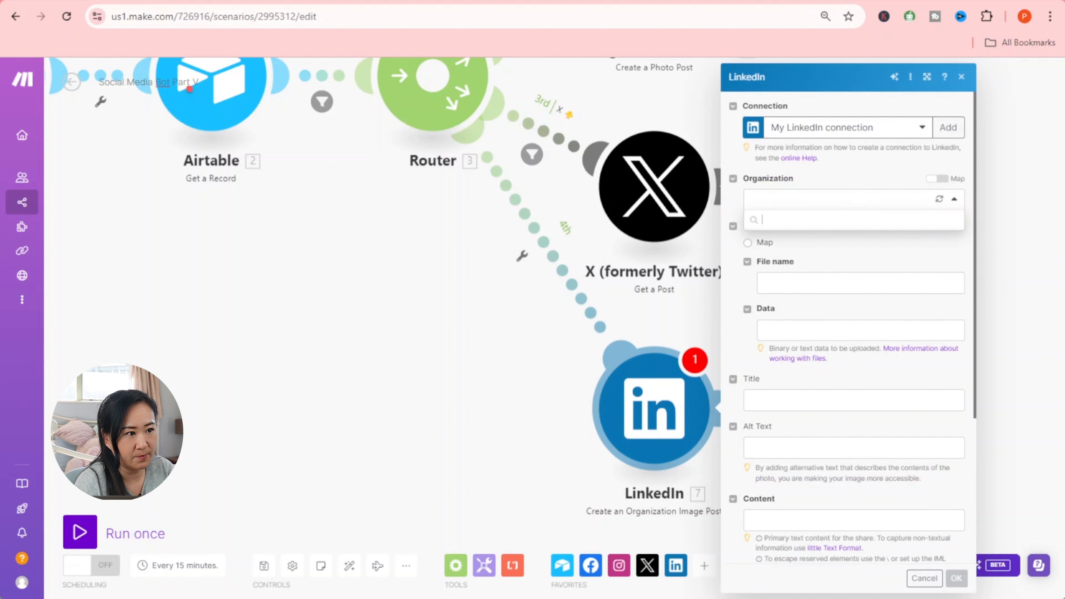
click(813, 229)
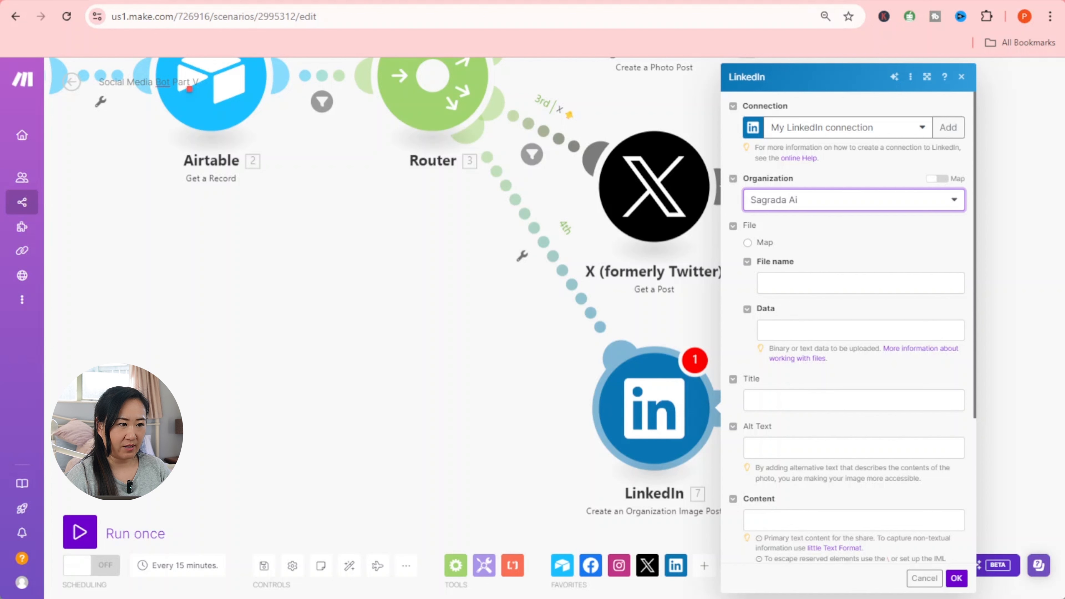
click(956, 578)
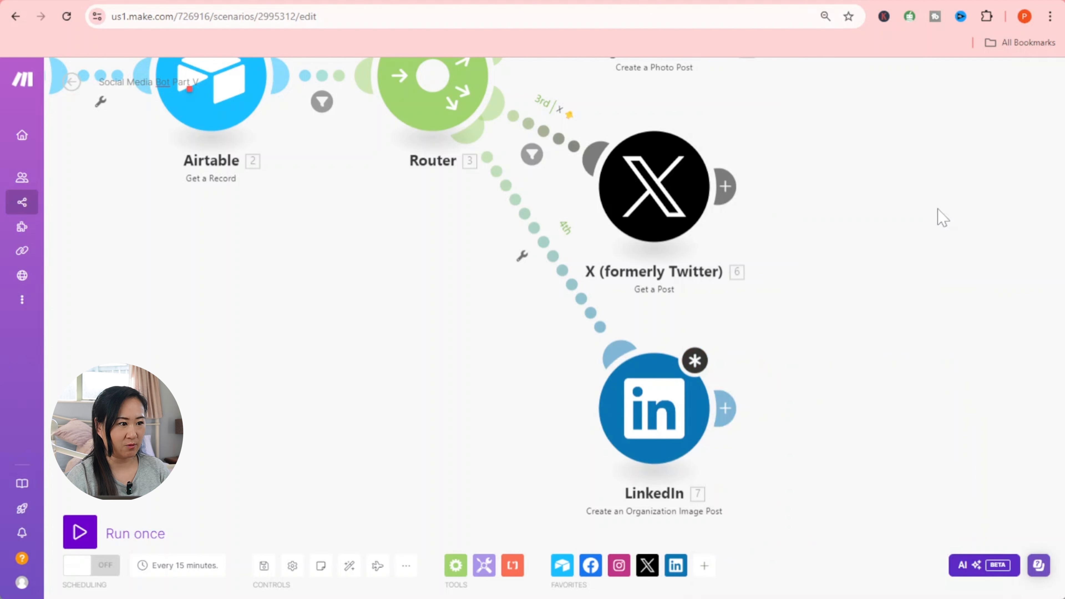
- Insert an HTTP Get a file module before LinkedIn that downloads the Airtable 2 Image URL
right_click(512, 288)
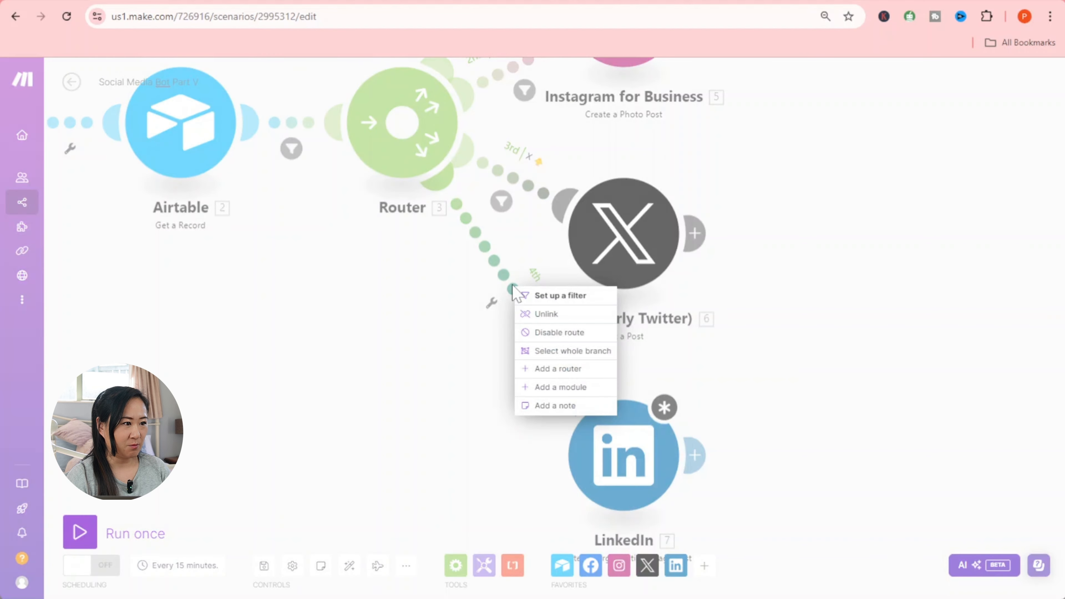
click(553, 390)
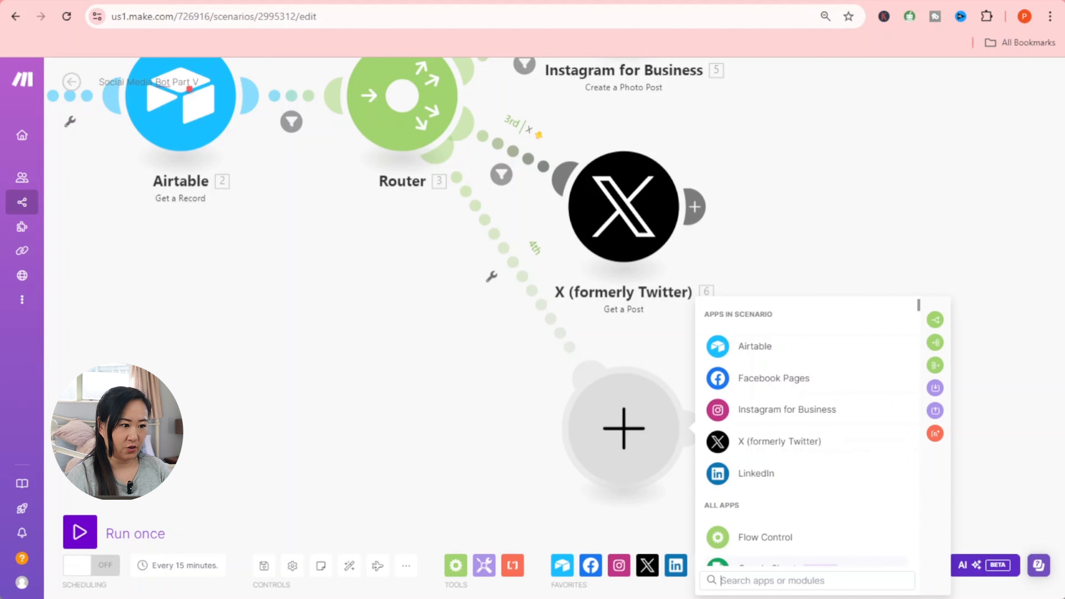
text(http)
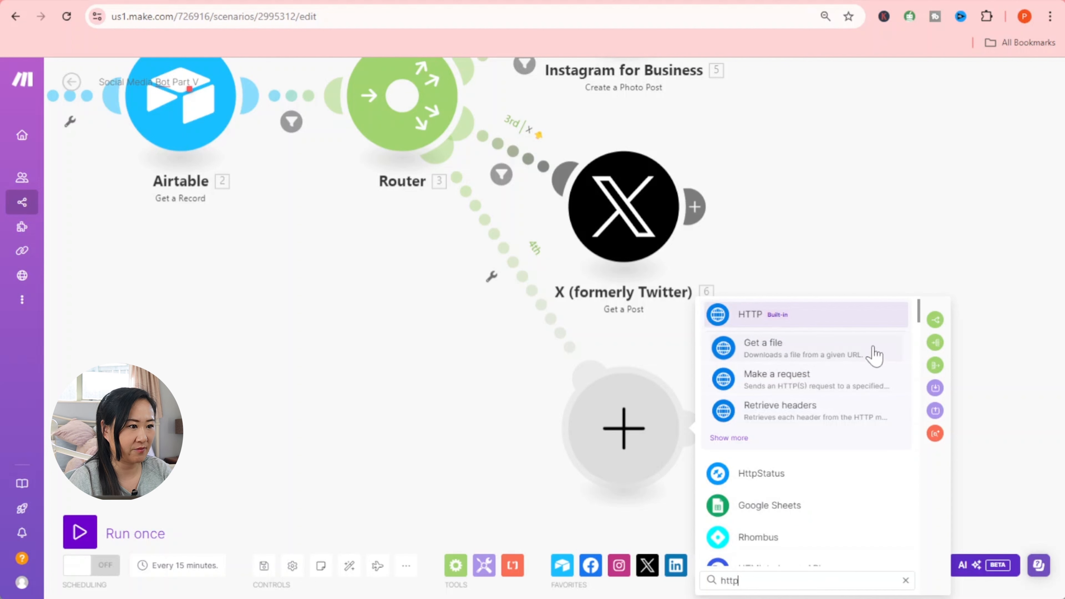
click(822, 346)
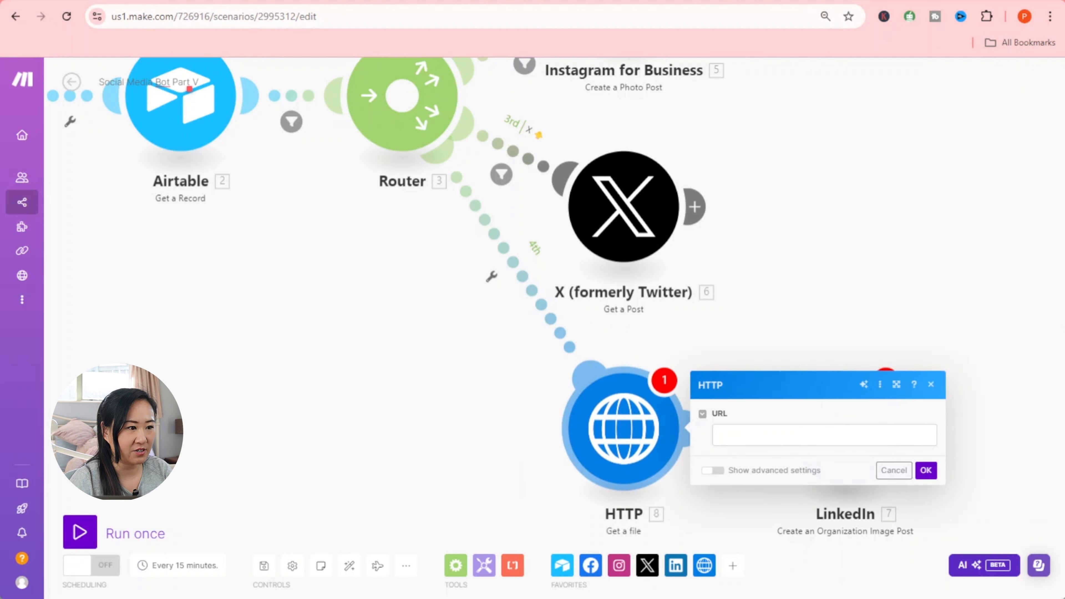
click(717, 437)
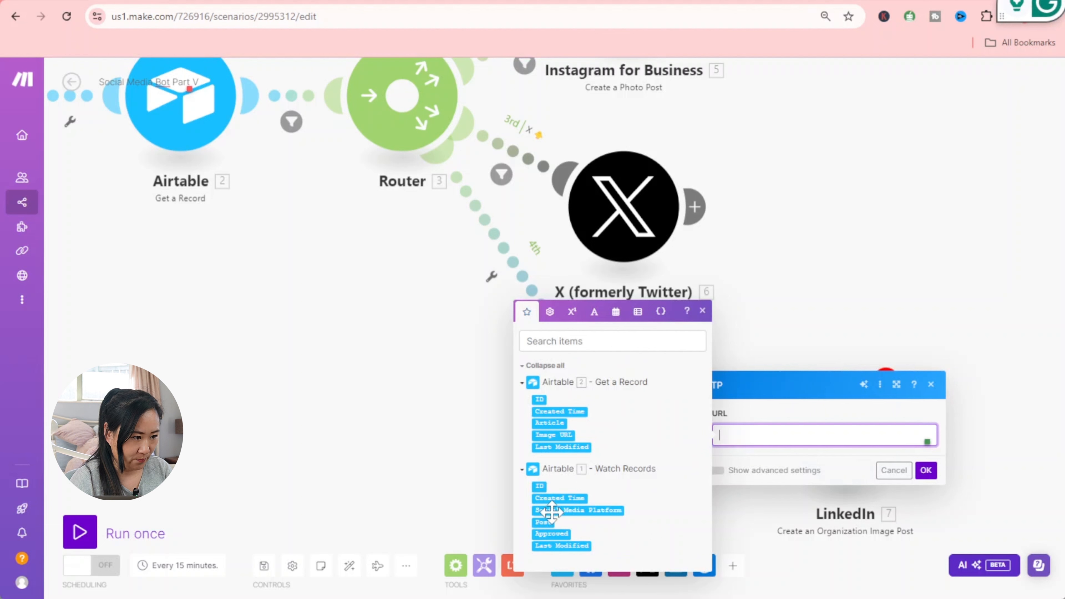
click(553, 435)
click(926, 472)
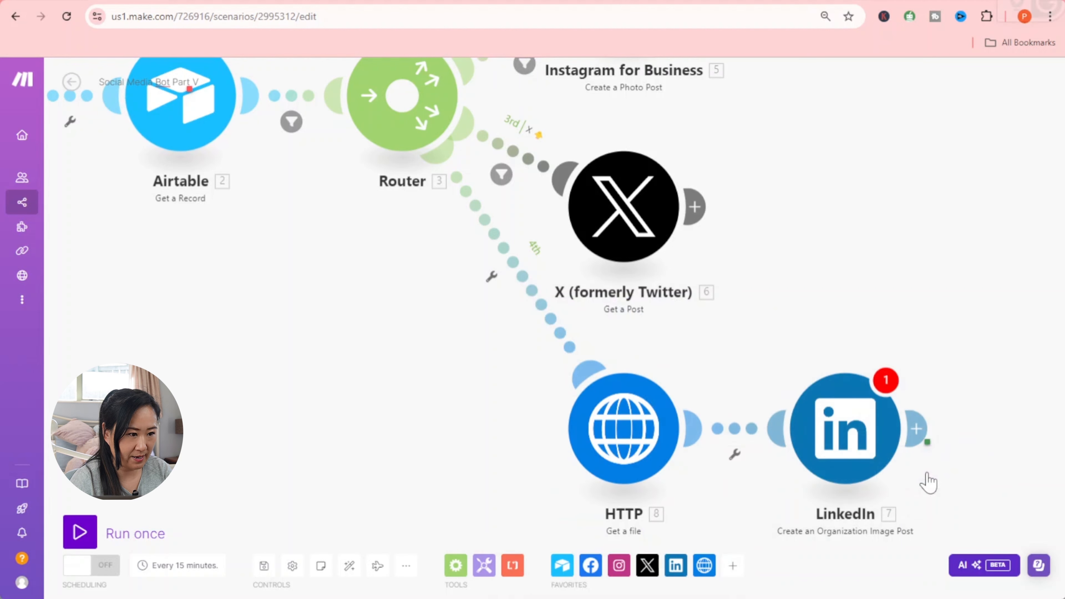
- Configure LinkedIn for Sagrada Ai, using the HTTP Get a file image and 1. Post as Content
click(891, 445)
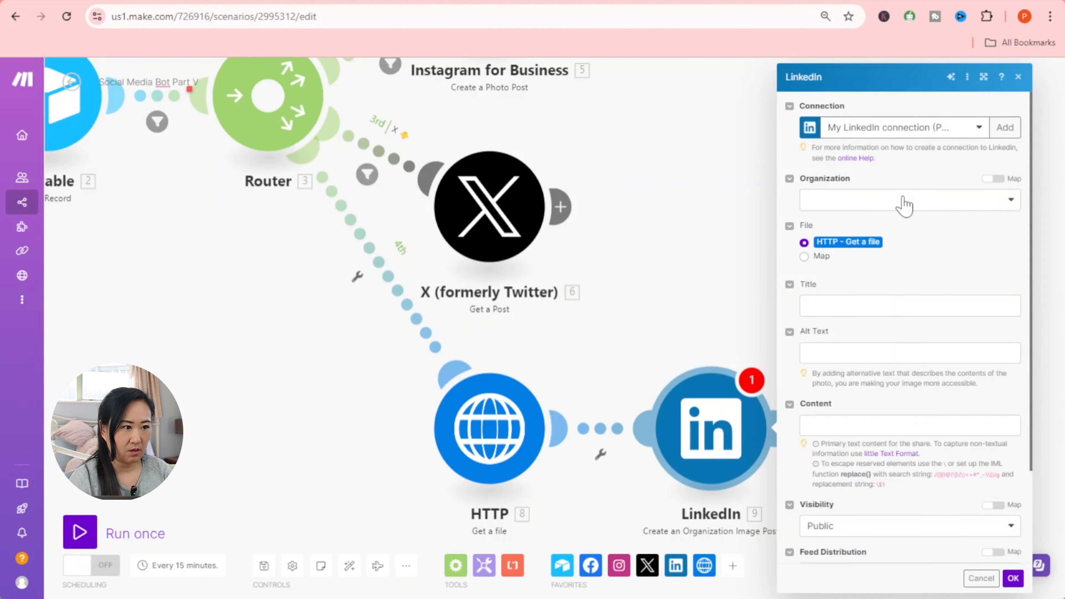
click(877, 201)
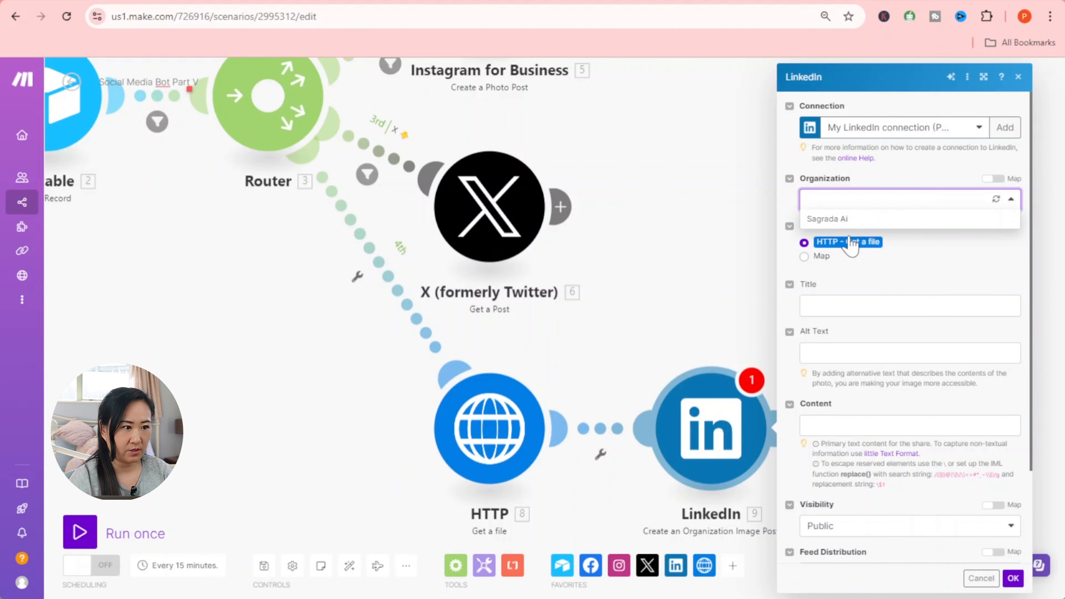
click(854, 222)
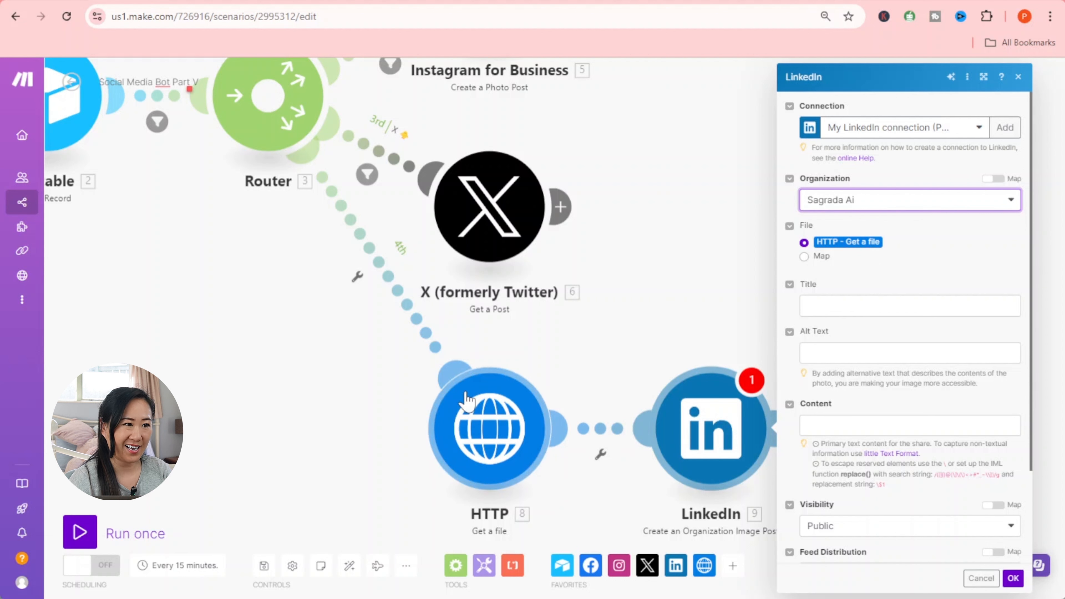
click(847, 242)
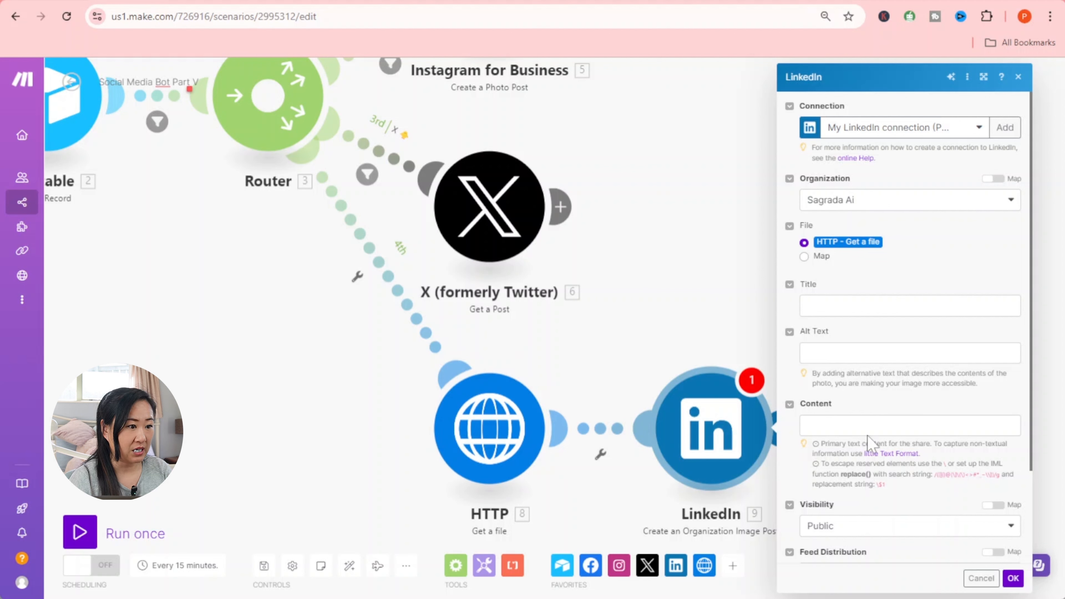
click(868, 425)
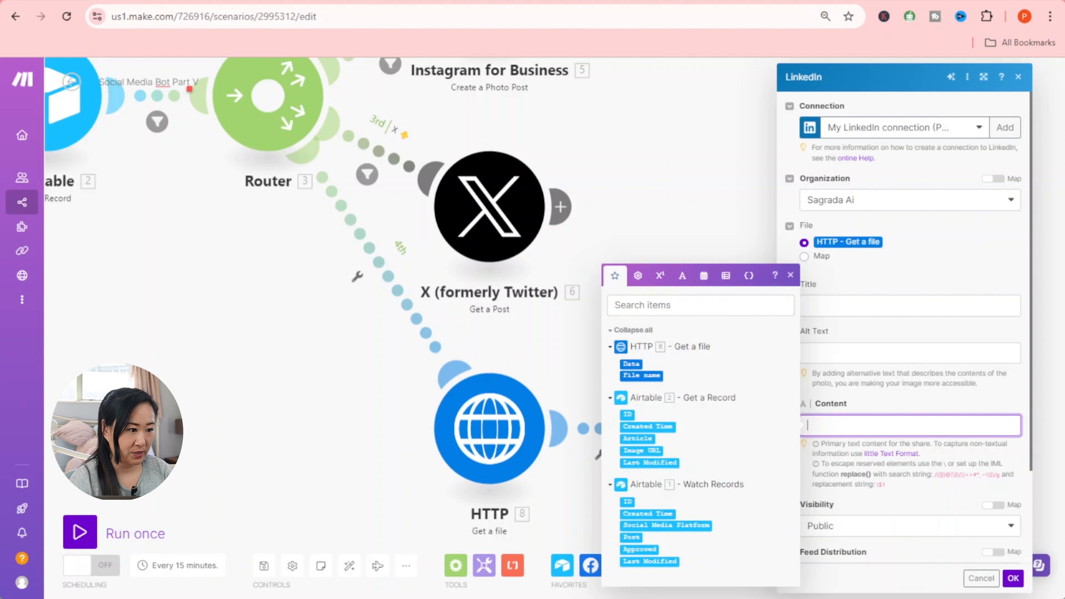
click(631, 537)
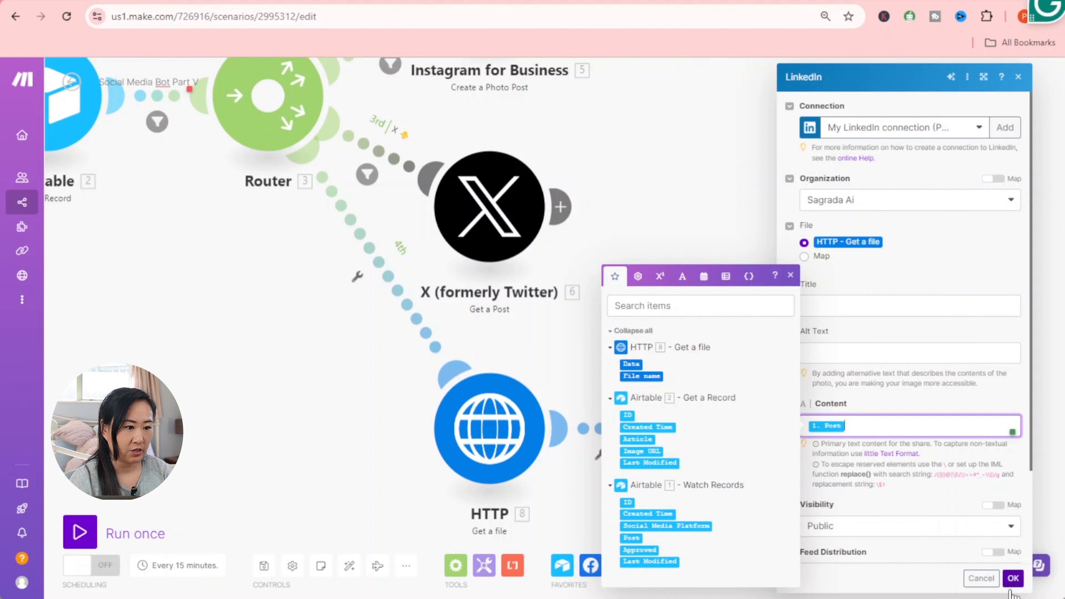
click(1012, 578)
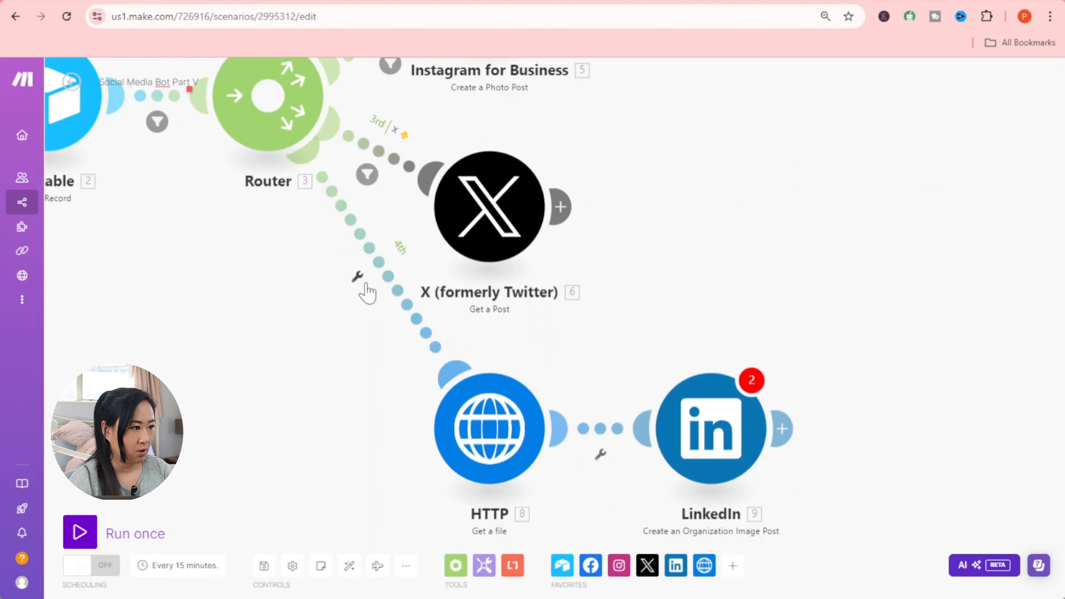
- Add a 'Linkedin' filter to route four: 1. Post contains (case insensitive) 'Linkedin'
click(357, 278)
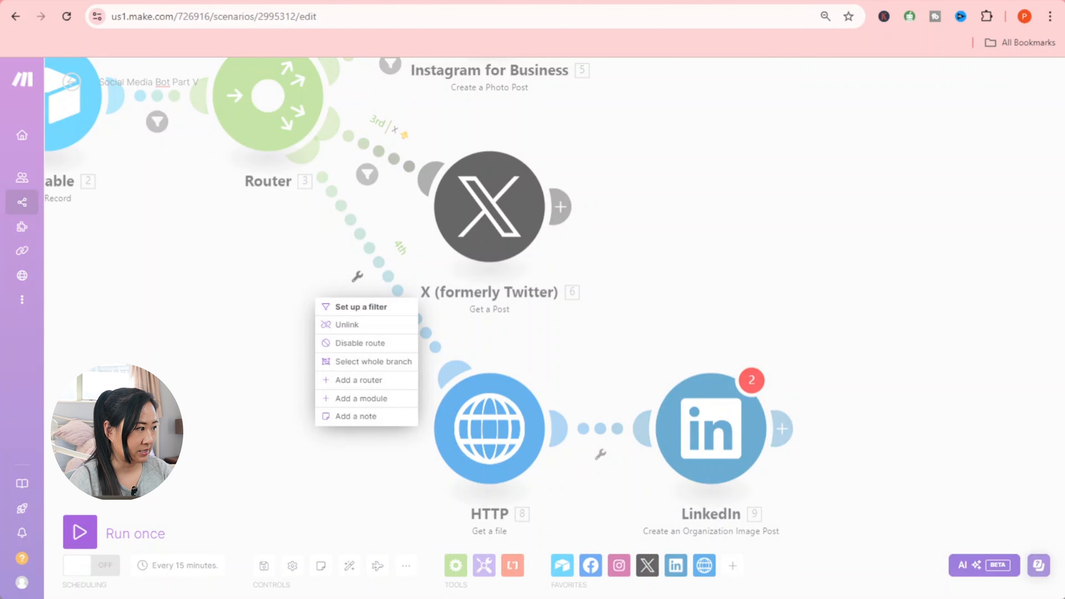
click(398, 307)
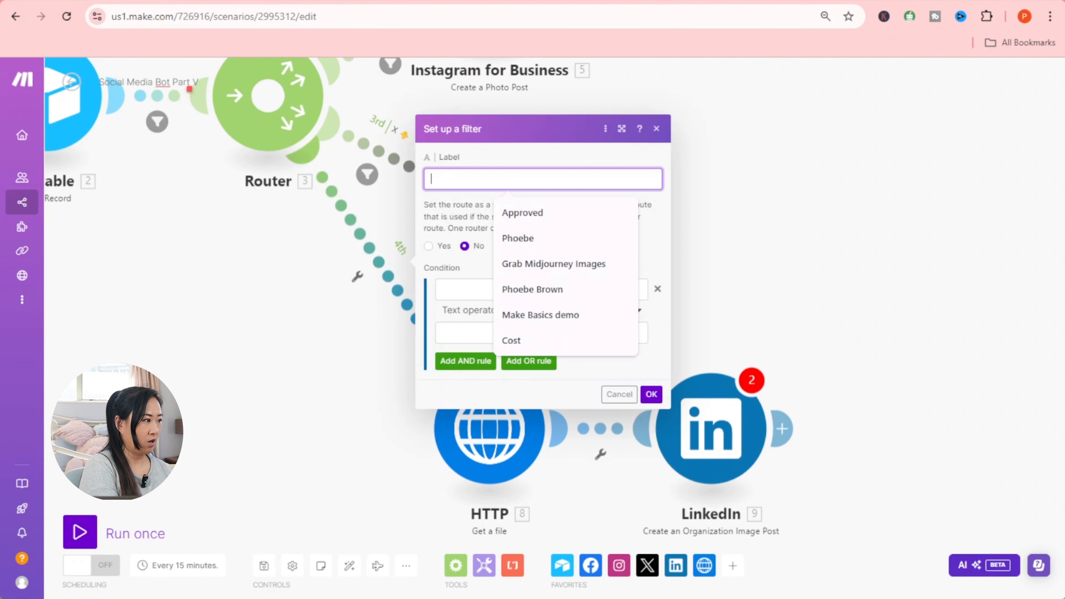
text(Link)
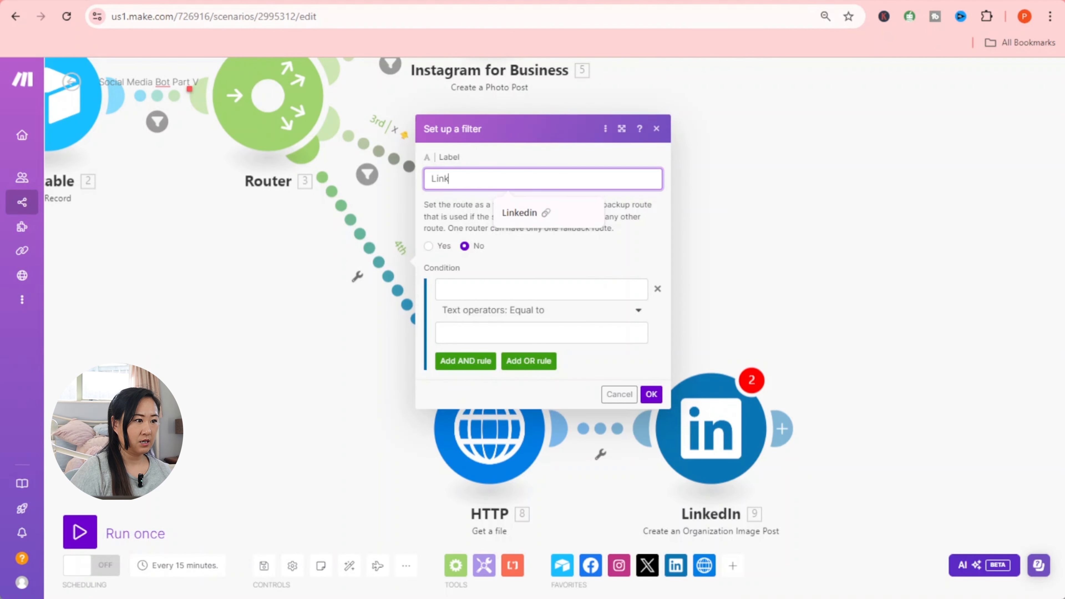
click(547, 218)
click(559, 291)
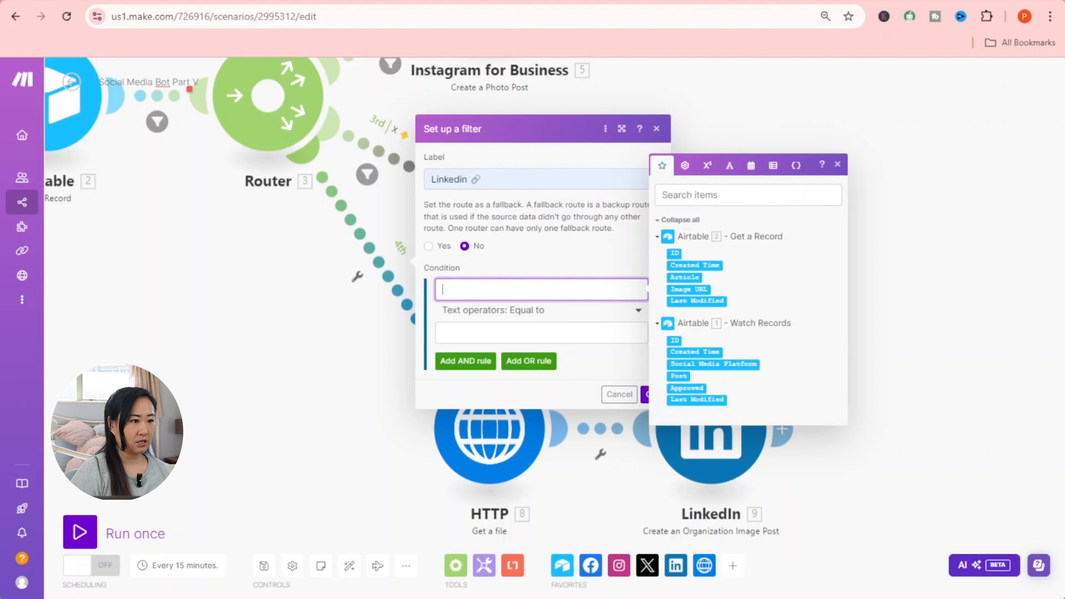
click(677, 376)
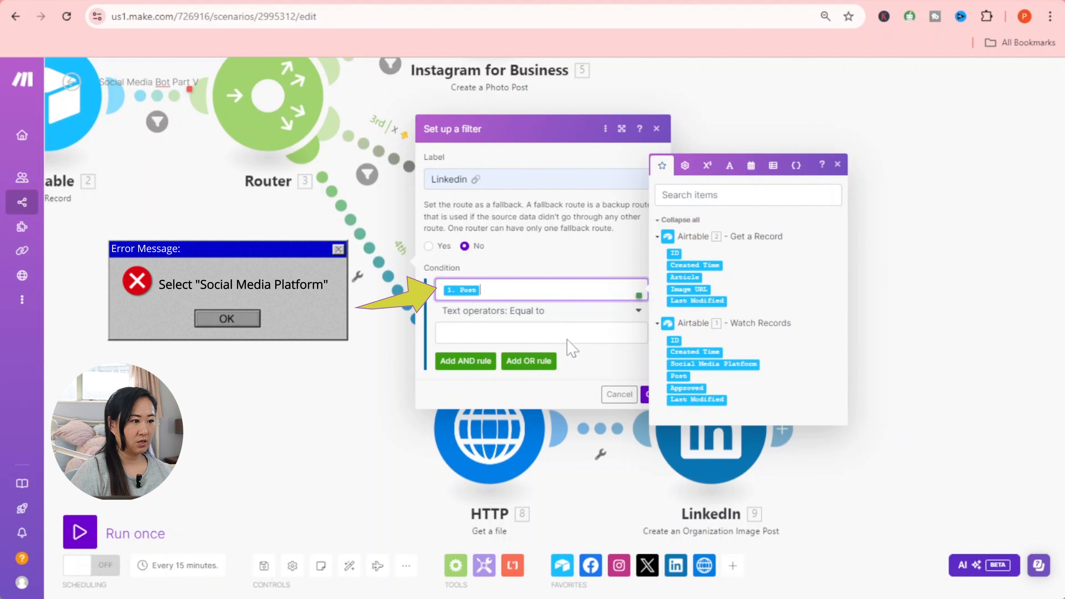
click(540, 313)
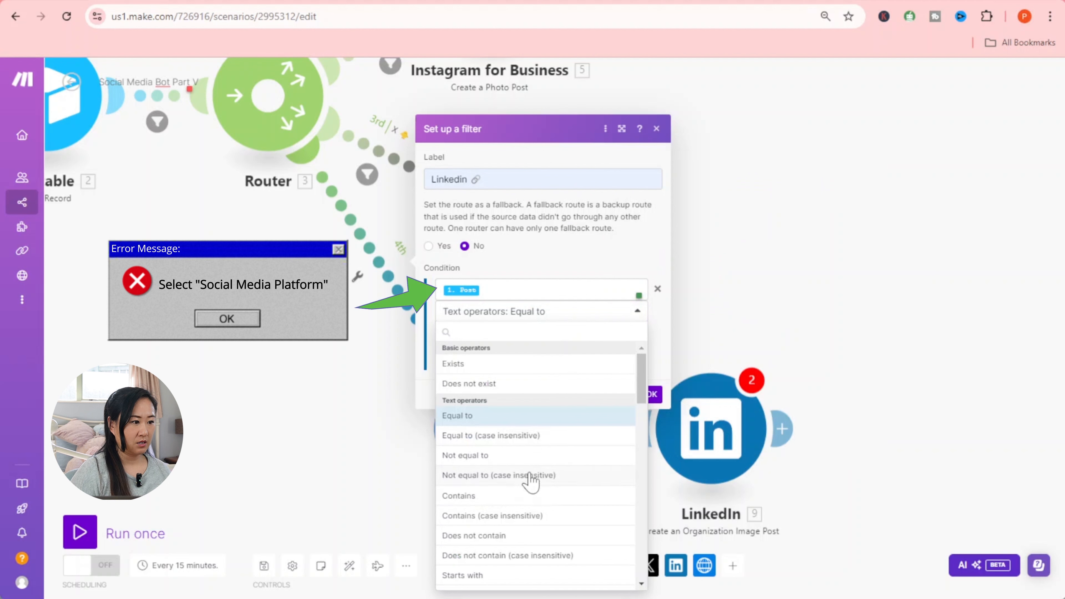
click(521, 516)
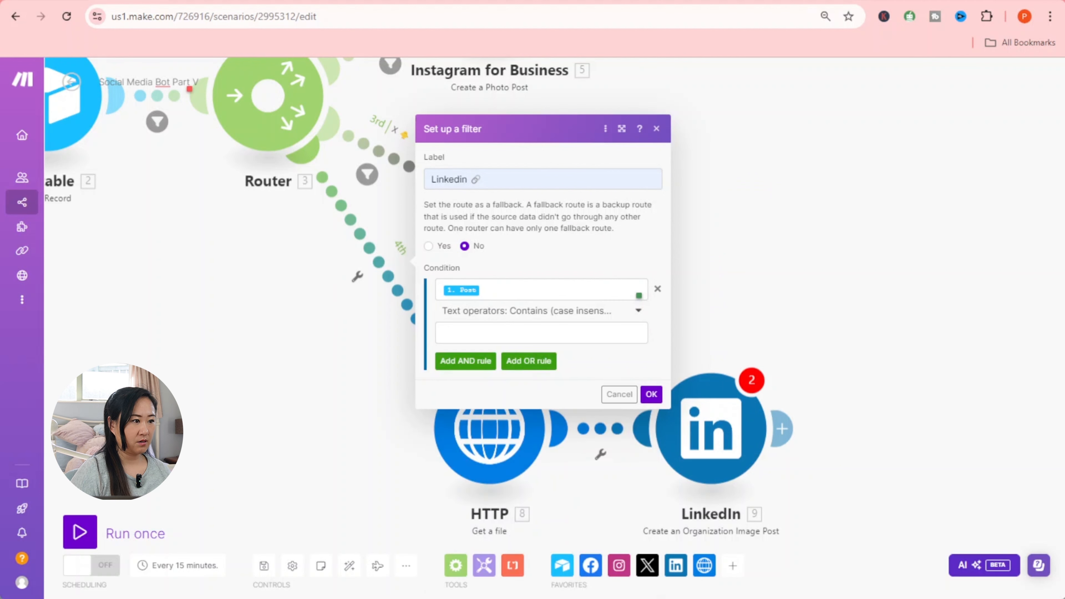
click(524, 333)
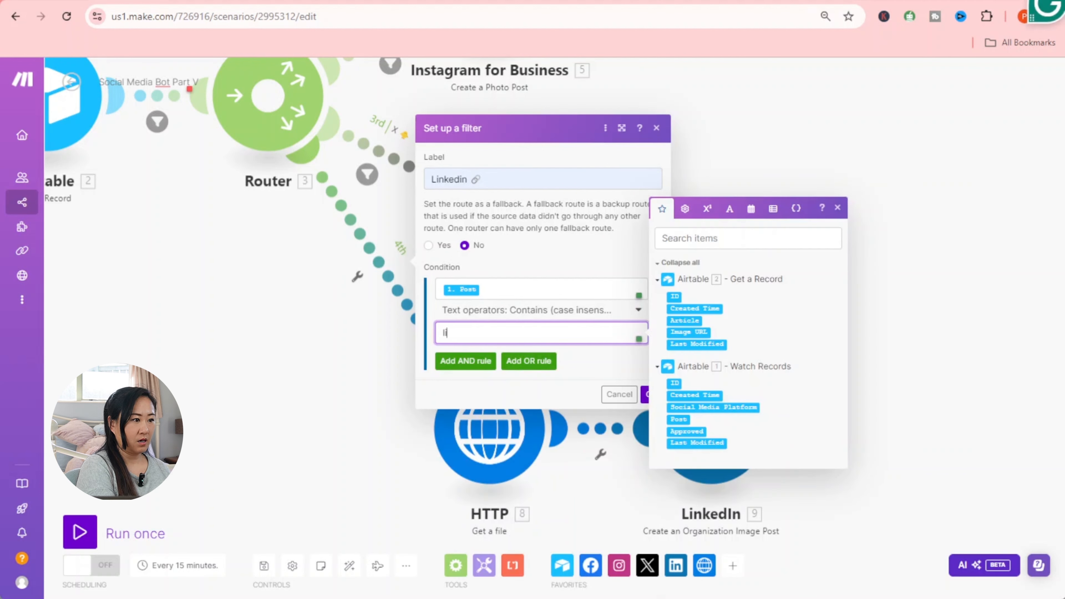
text(Linkedin)
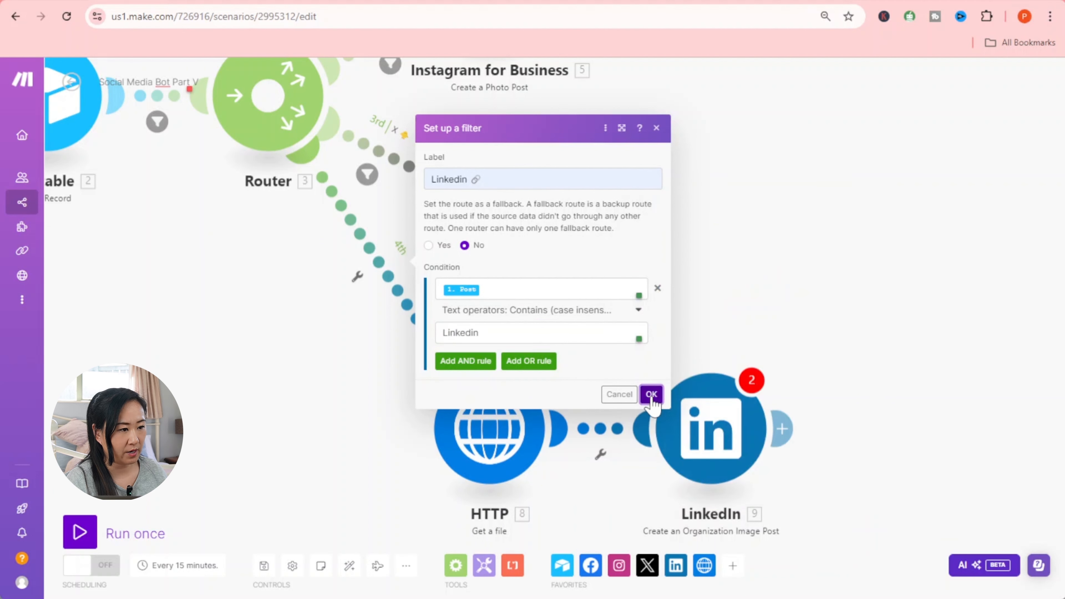
click(651, 394)
- Zoom out to fit the flow, save the scenario, and start a Run once test
scroll(859, 468, down, 5)
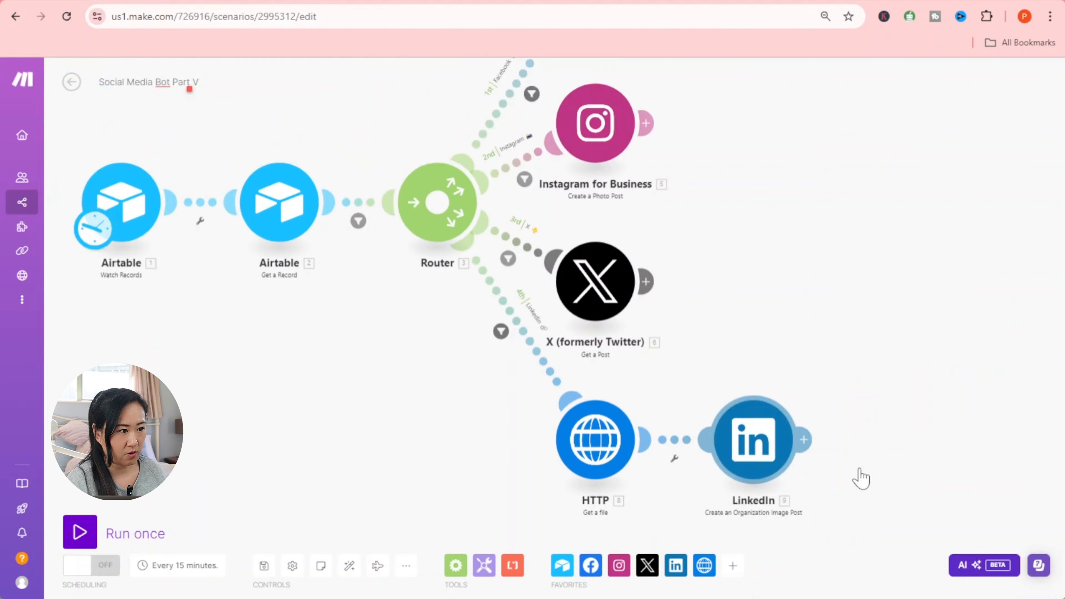
drag(471, 463, 357, 422)
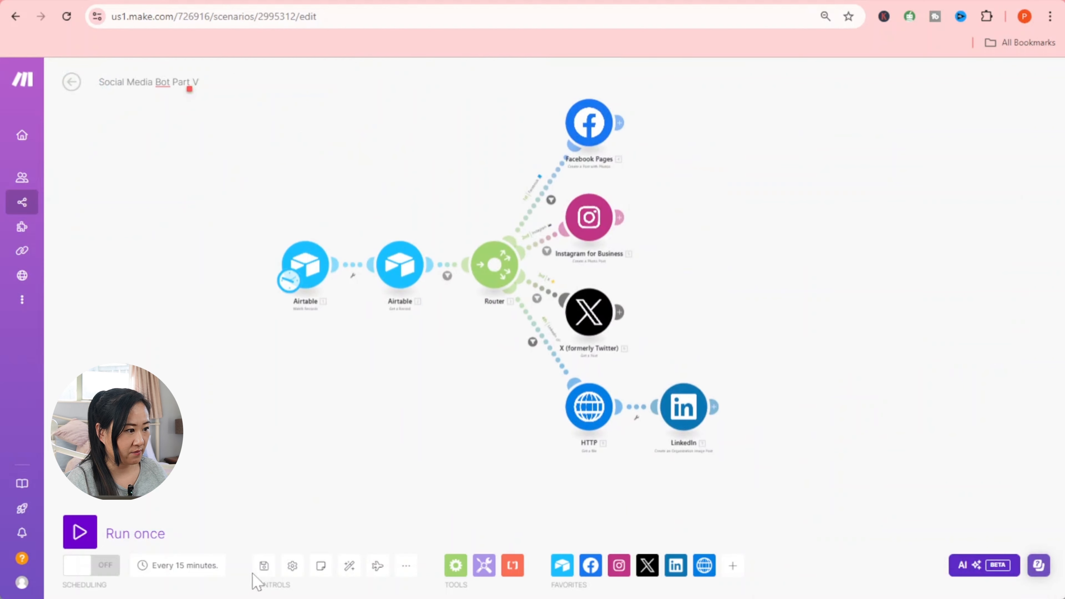
click(264, 571)
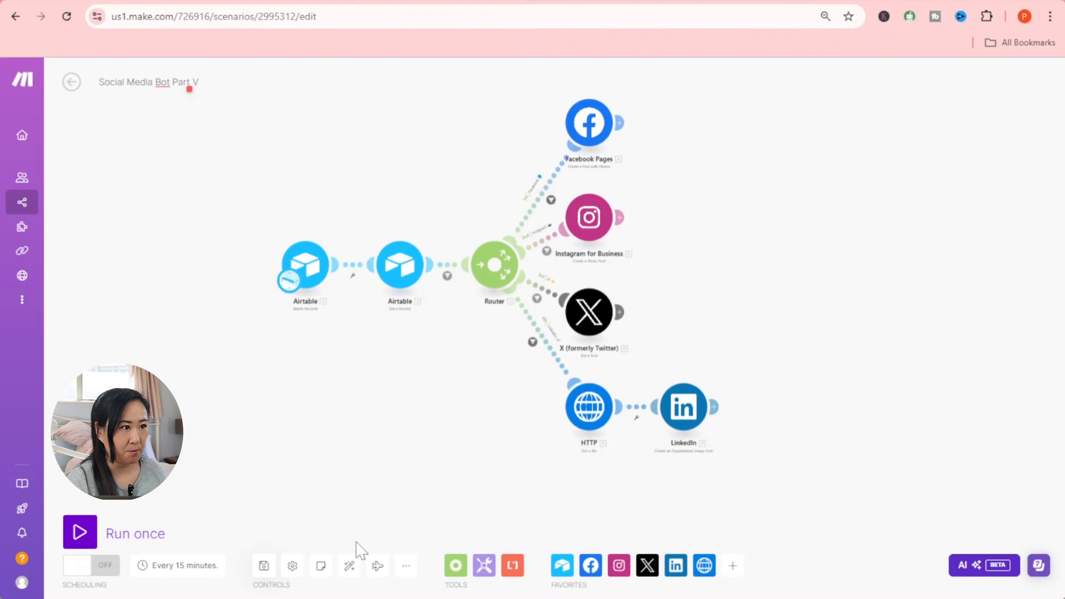
click(80, 539)
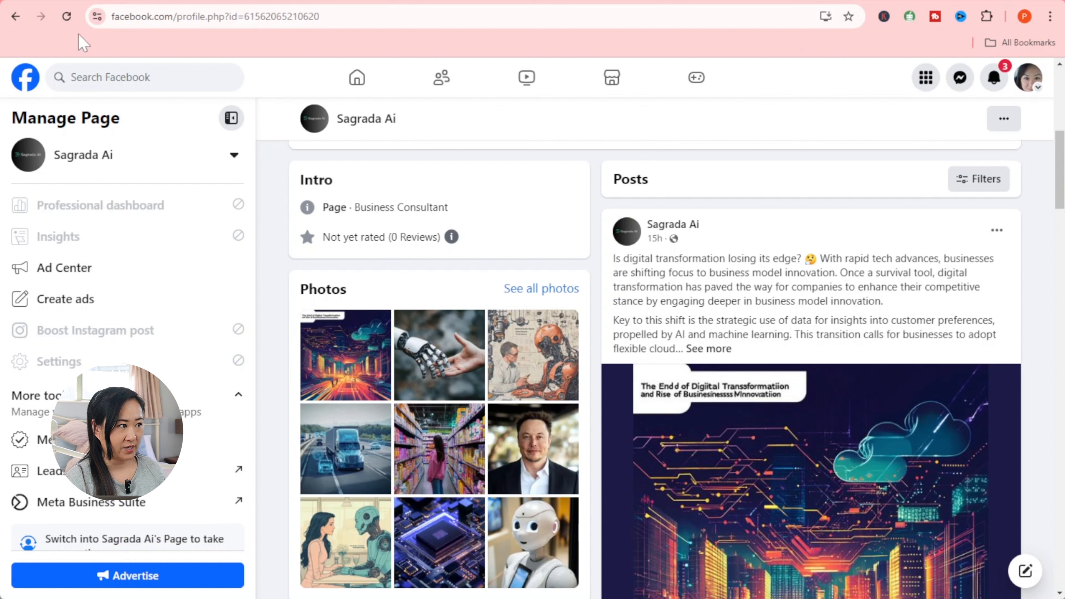
- Reload the Sagrada Ai Facebook page and scroll to the new CPPCC photo post
click(66, 17)
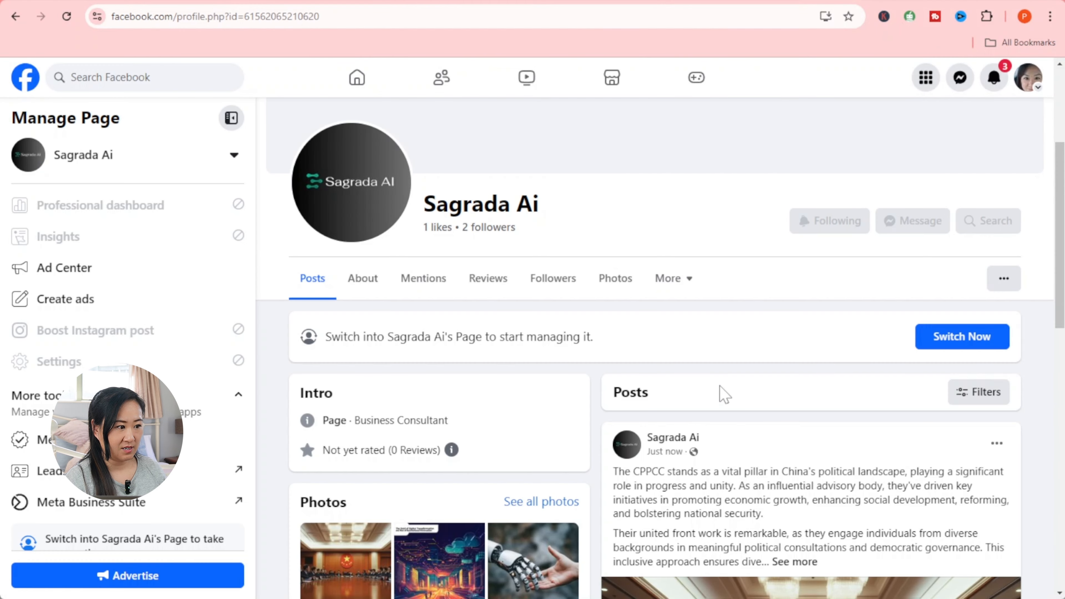
scroll(719, 386, down, 8)
scroll(718, 384, up, 2)
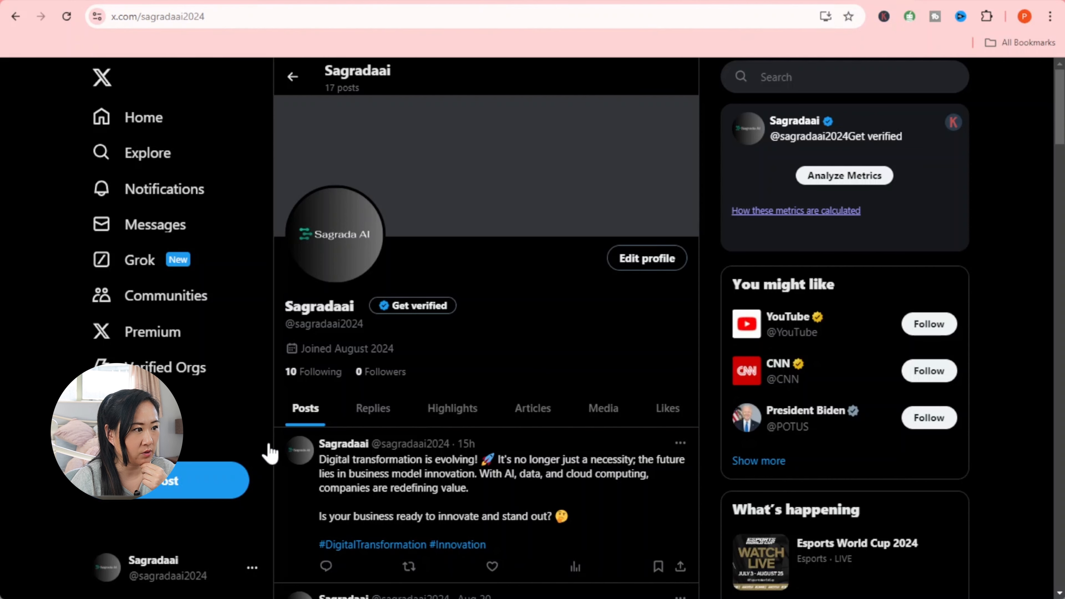
scroll(277, 449, down, 4)
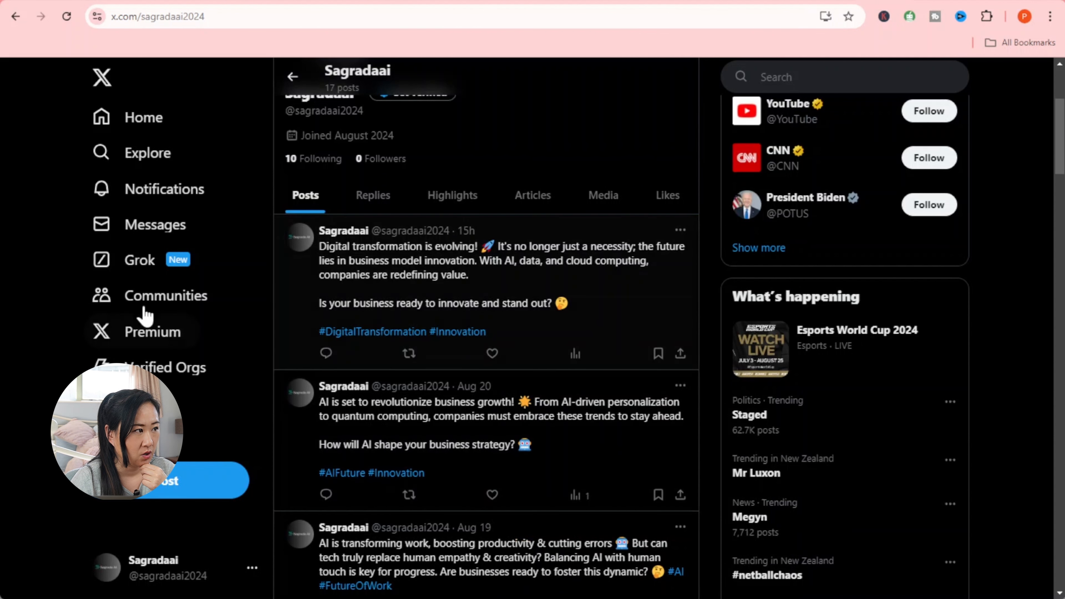
- Reload the X profile to find the CPPCC post, then reload LinkedIn's Page posts
click(67, 17)
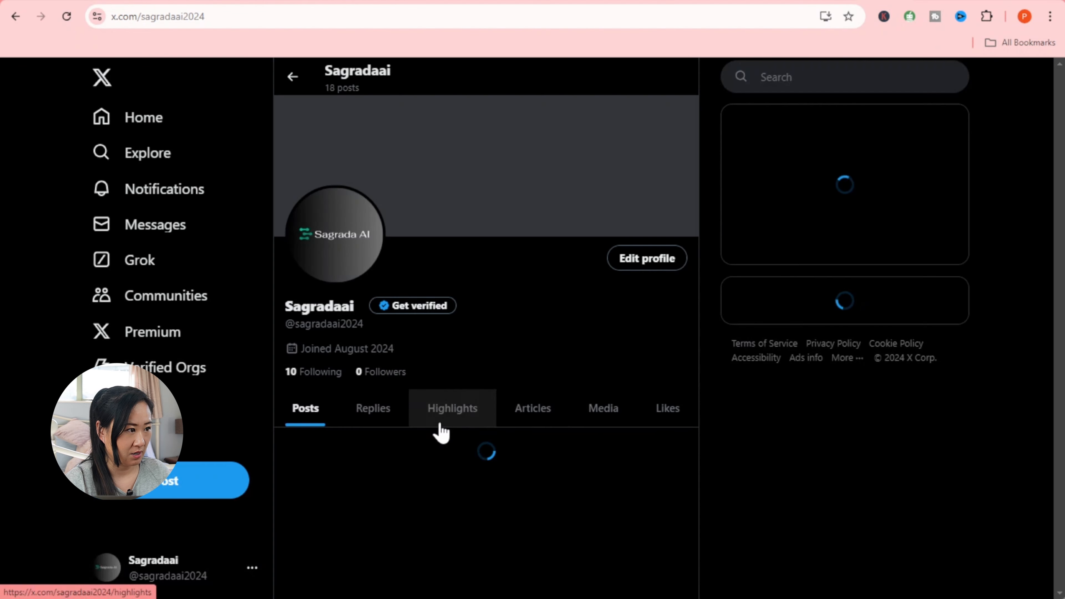
scroll(438, 427, down, 1)
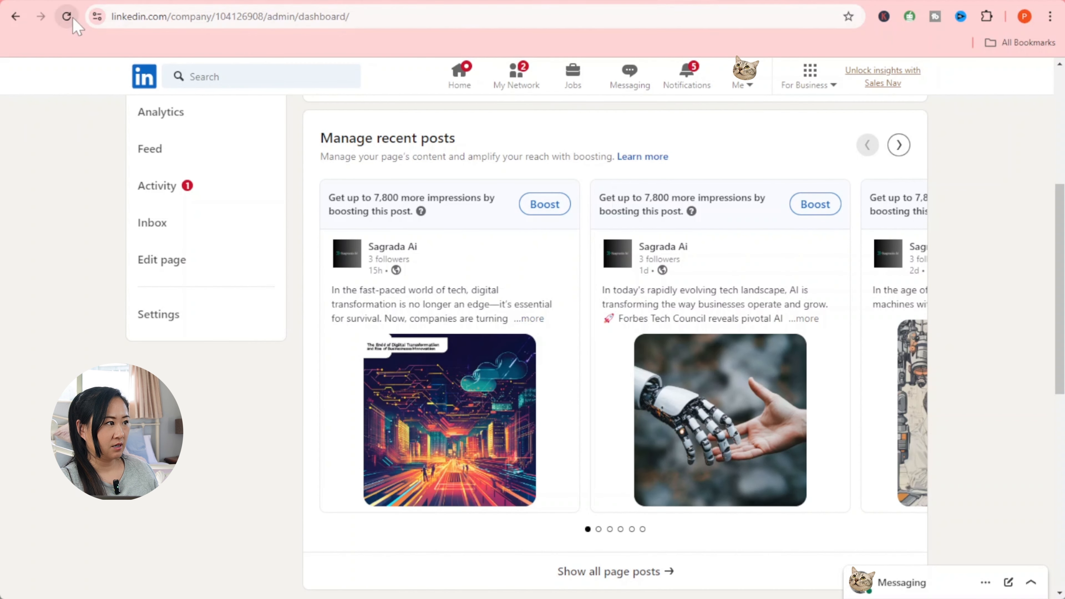
click(67, 17)
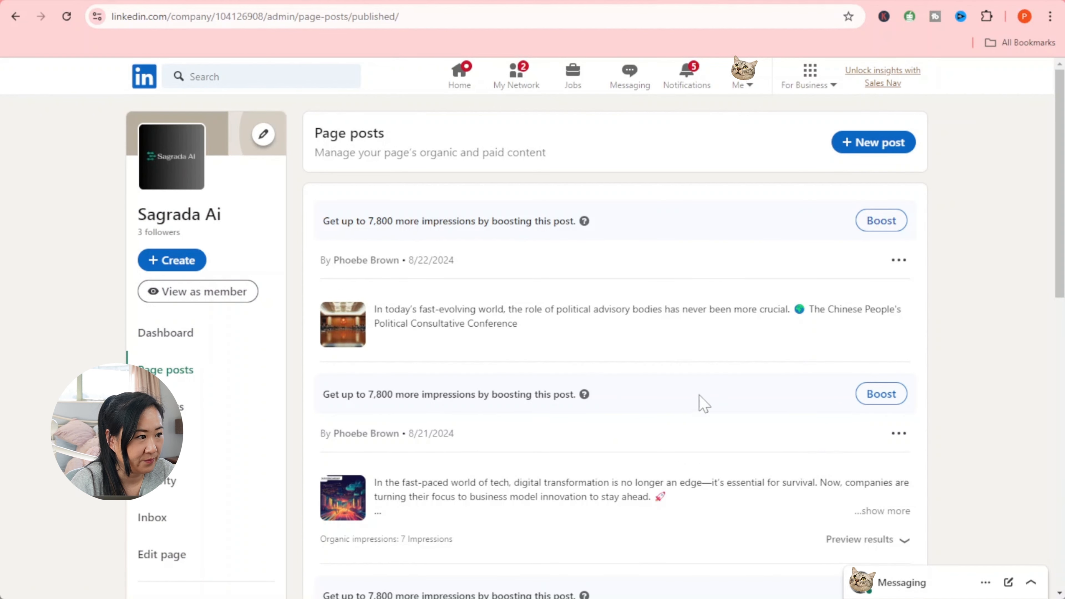
- Open the newest LinkedIn page post, then look through the Instagram, Facebook, X and LinkedIn tabs
click(425, 317)
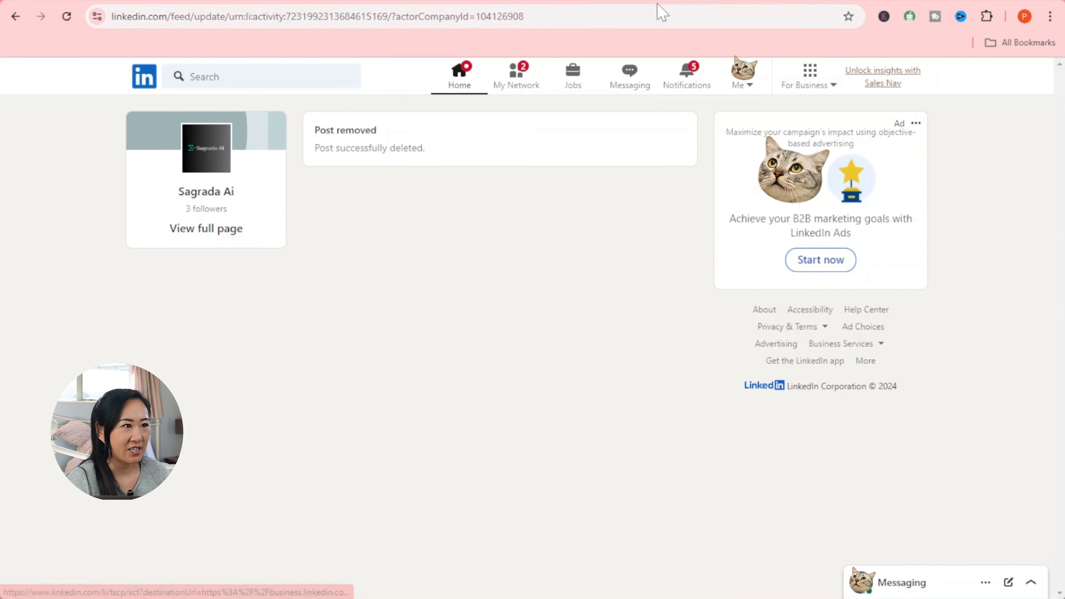
click(769, 4)
click(796, 4)
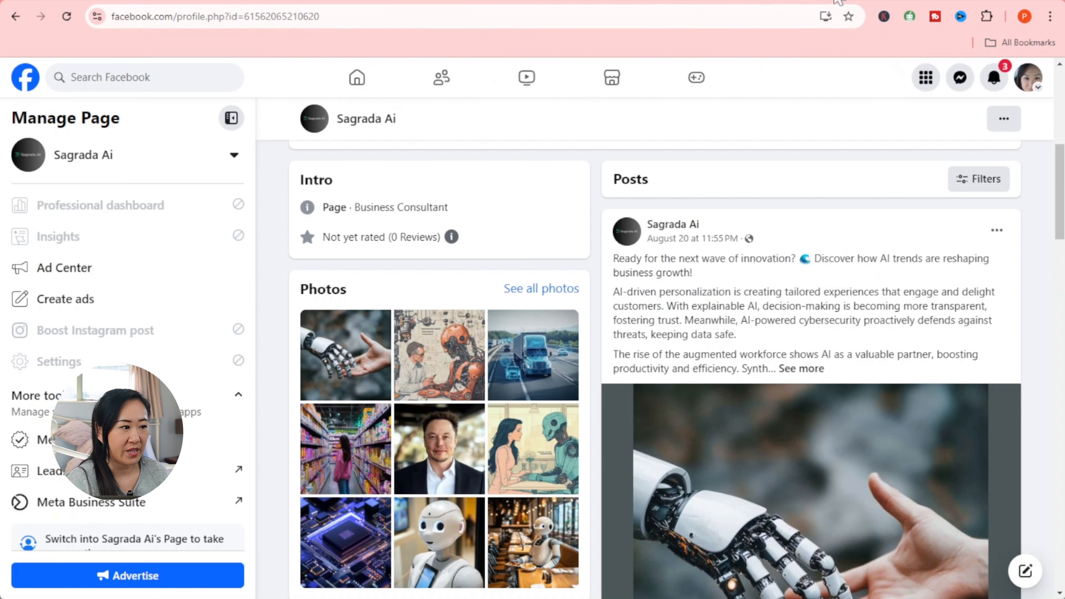
click(835, 3)
click(889, 2)
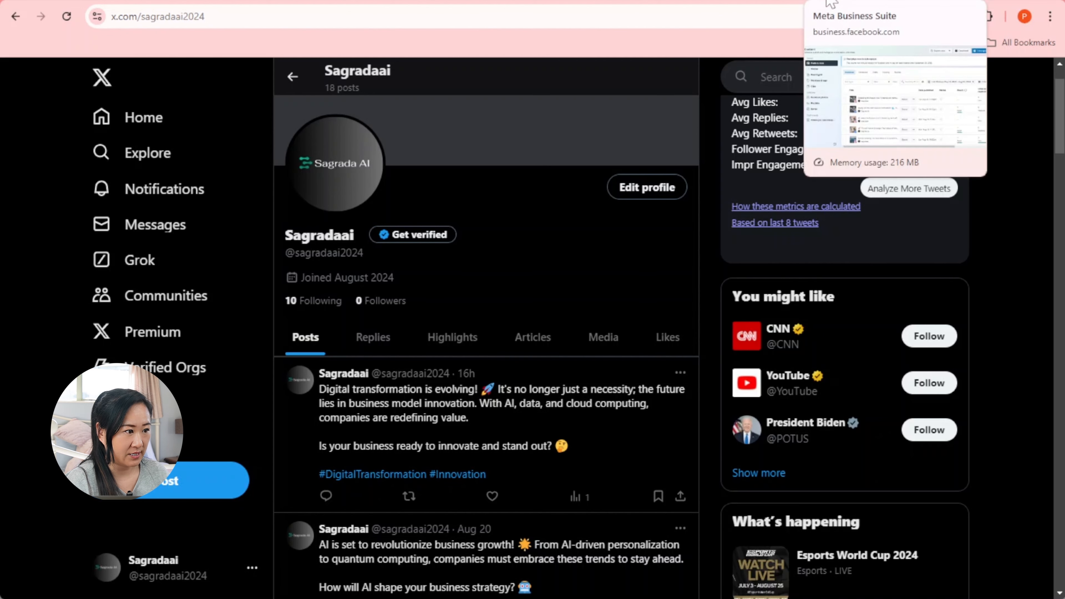
click(937, 2)
- Return to Make, exit the Social Media Bot Part V editor, and choose Save changes
click(108, 2)
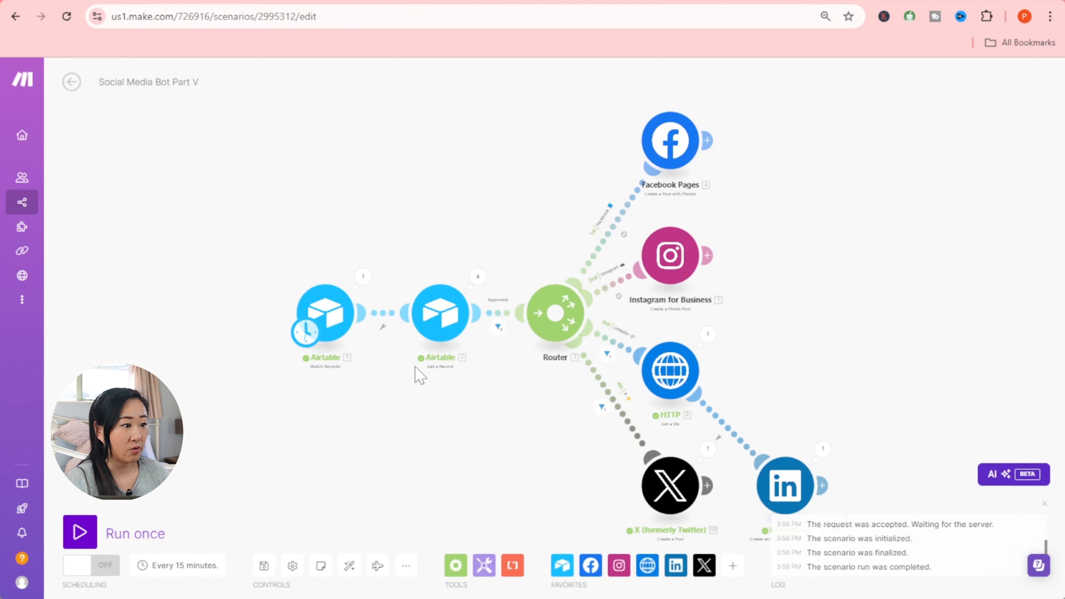
drag(857, 356, 815, 329)
drag(832, 378, 871, 378)
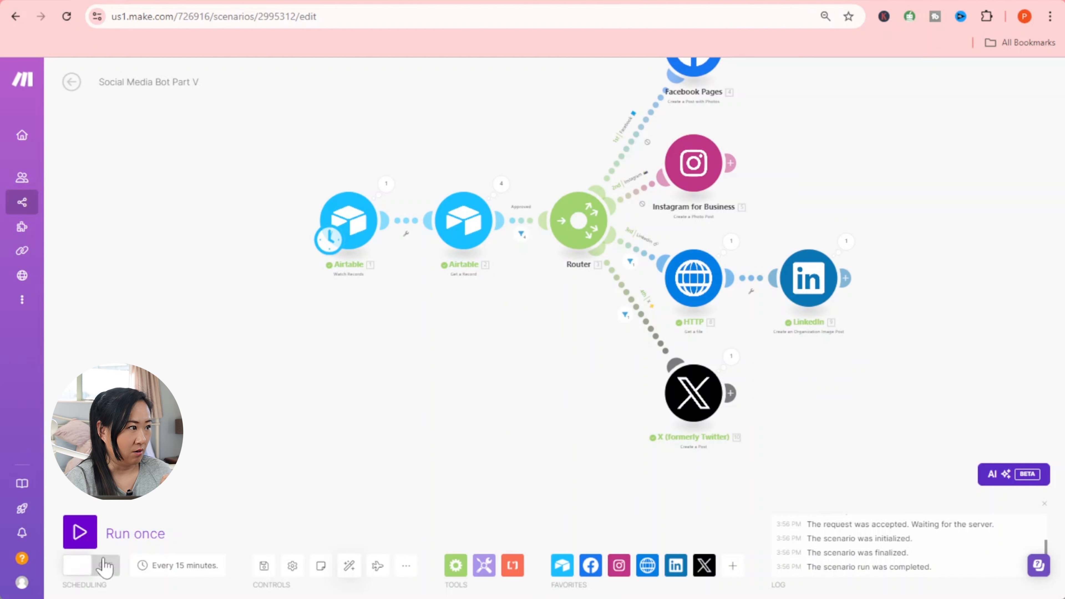
click(72, 82)
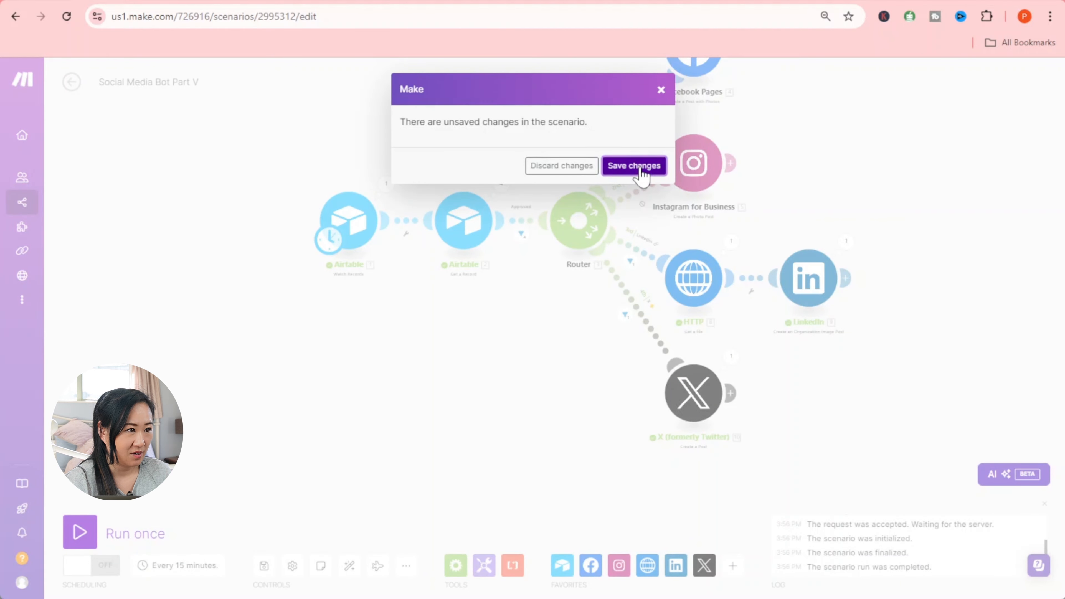
click(633, 166)
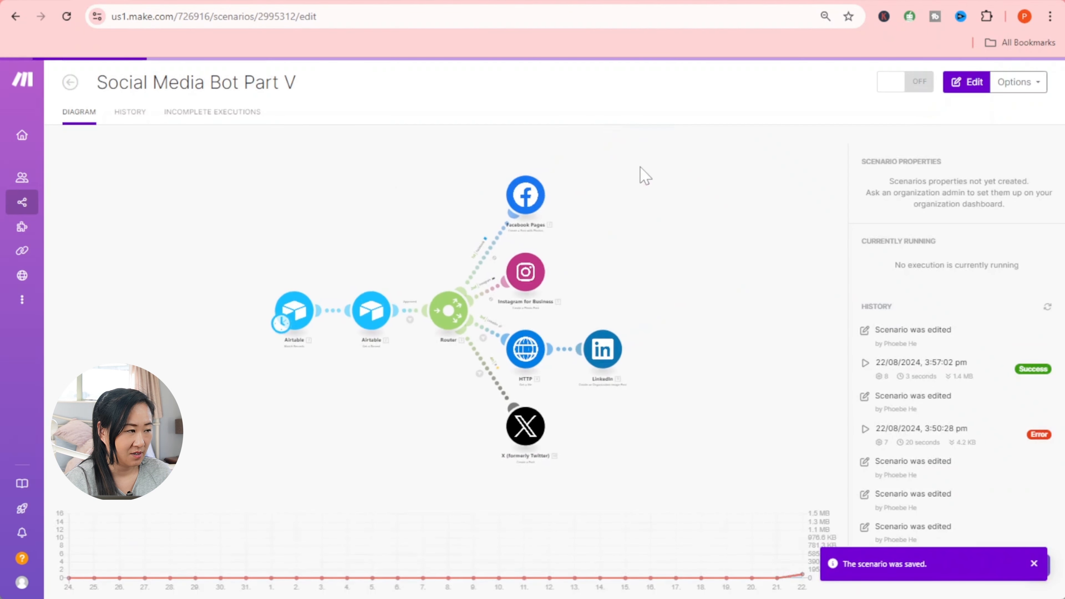
- Go back to All scenarios, then briefly open and exit Social Media Bot Part IV
click(82, 84)
scroll(471, 442, down, 5)
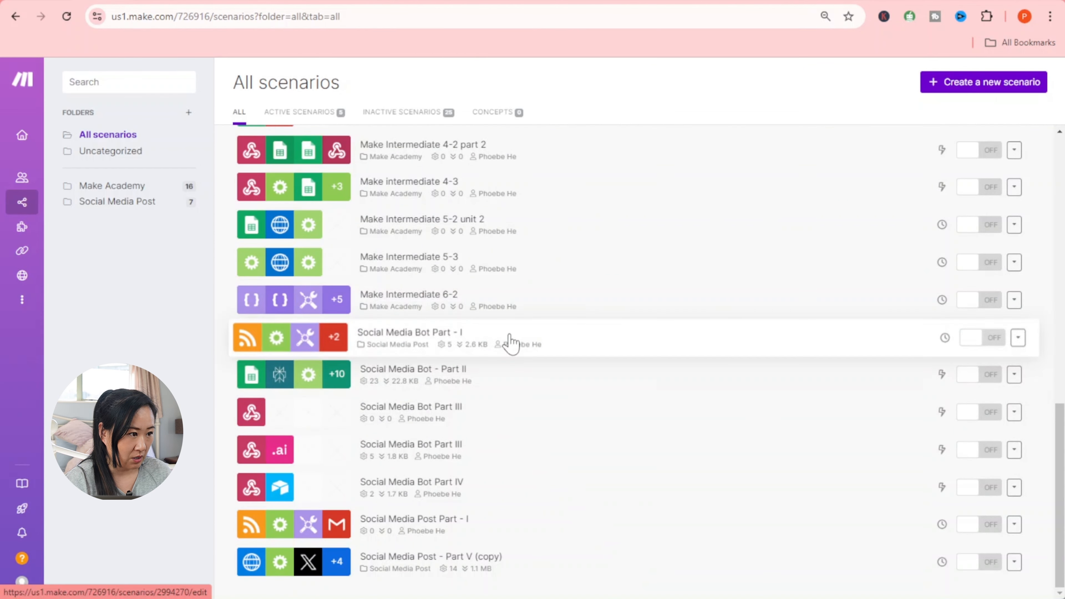
click(477, 496)
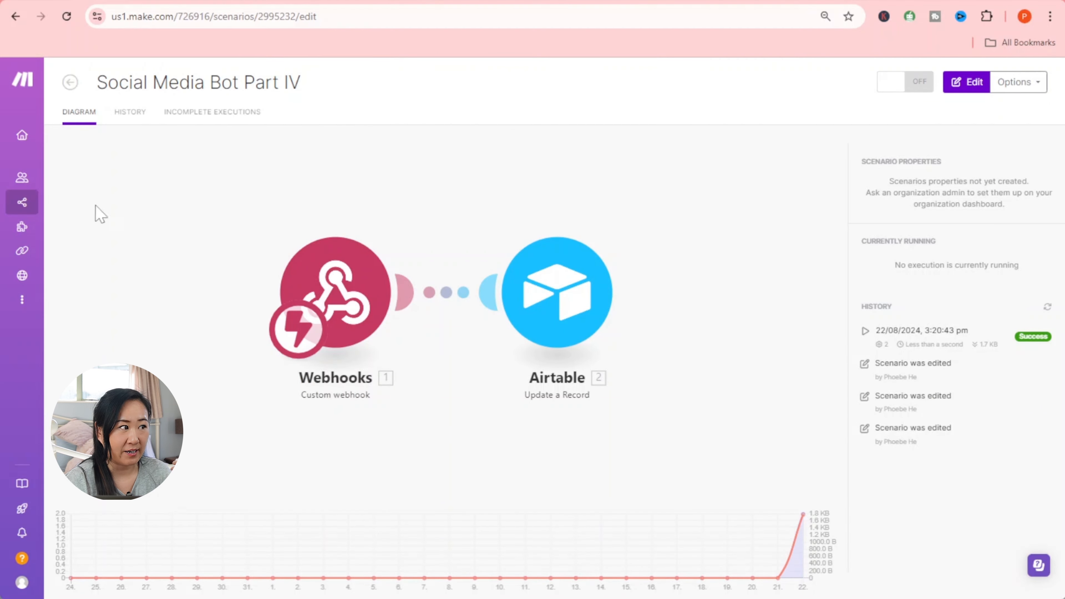
click(83, 86)
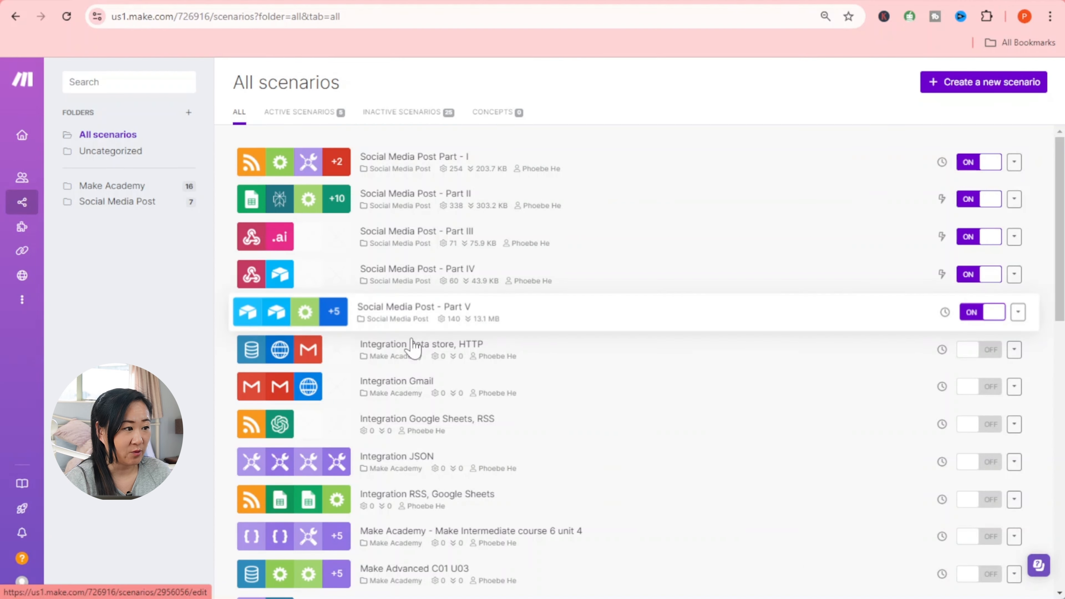
- Switch on Social Media Post Part - I and Bot Parts IV, III, II and I, then open Bot Part - I
scroll(413, 346, down, 15)
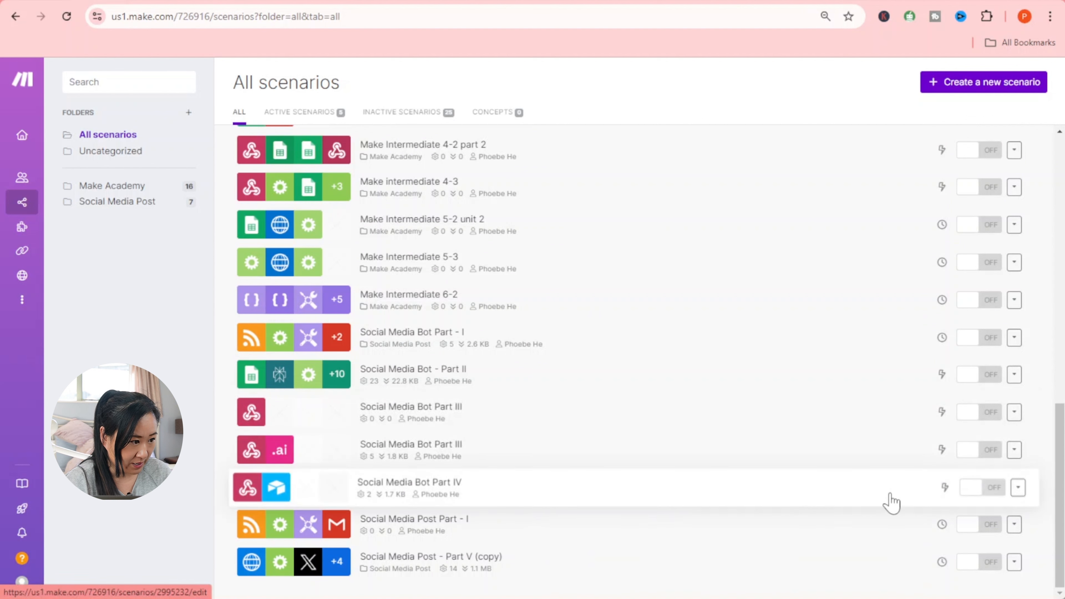
click(979, 525)
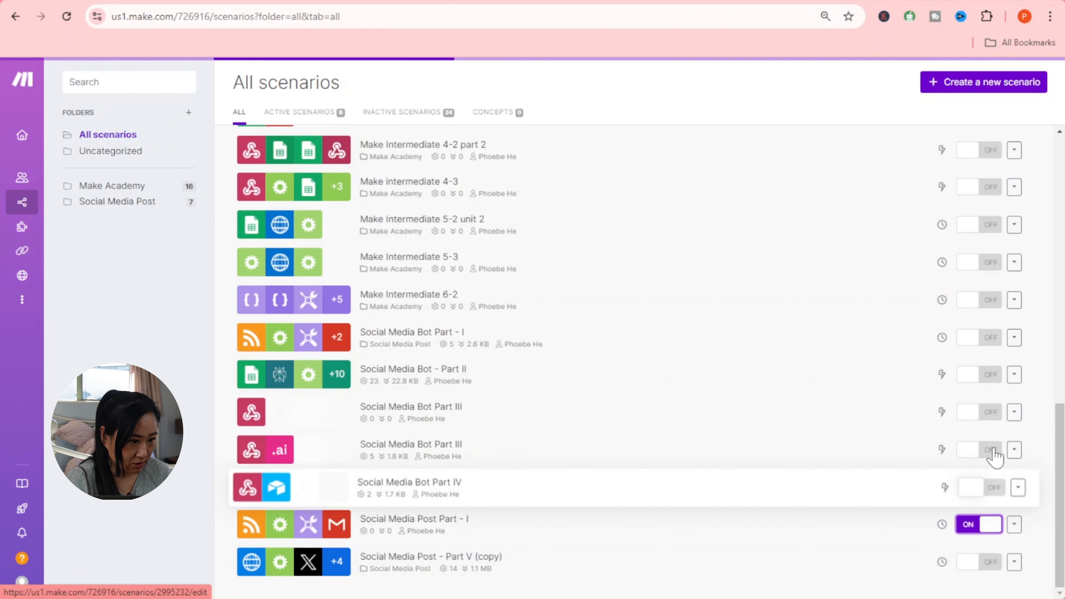
click(985, 491)
click(985, 450)
click(981, 374)
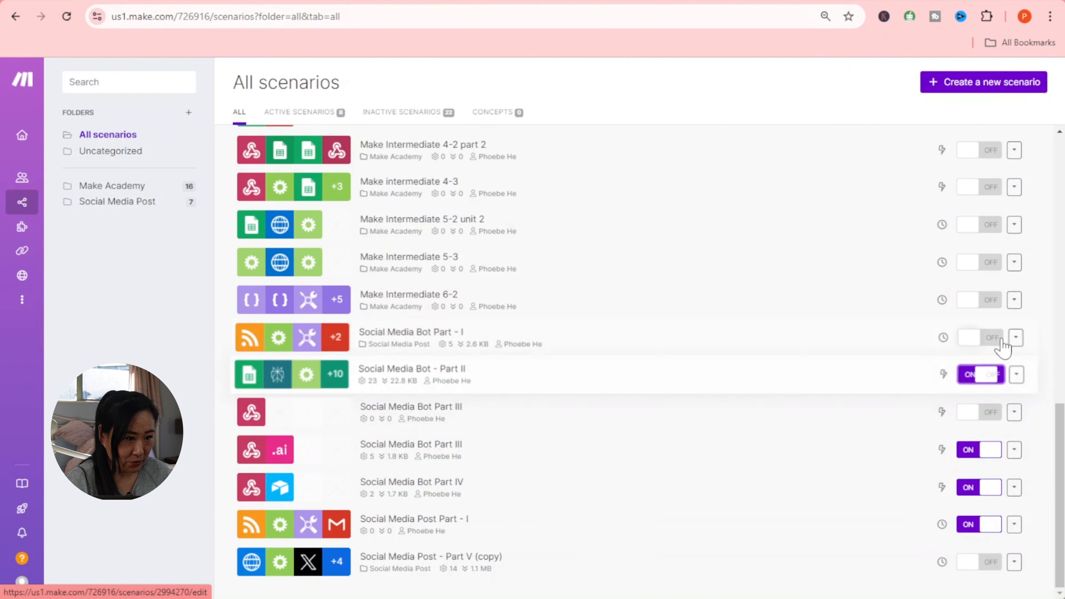
click(1001, 338)
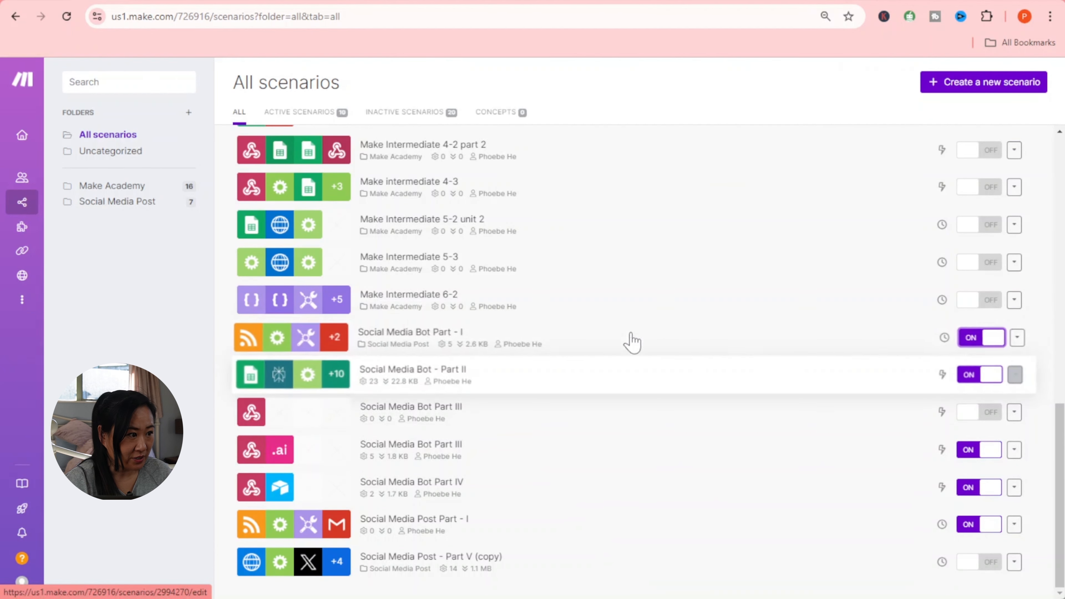
click(450, 335)
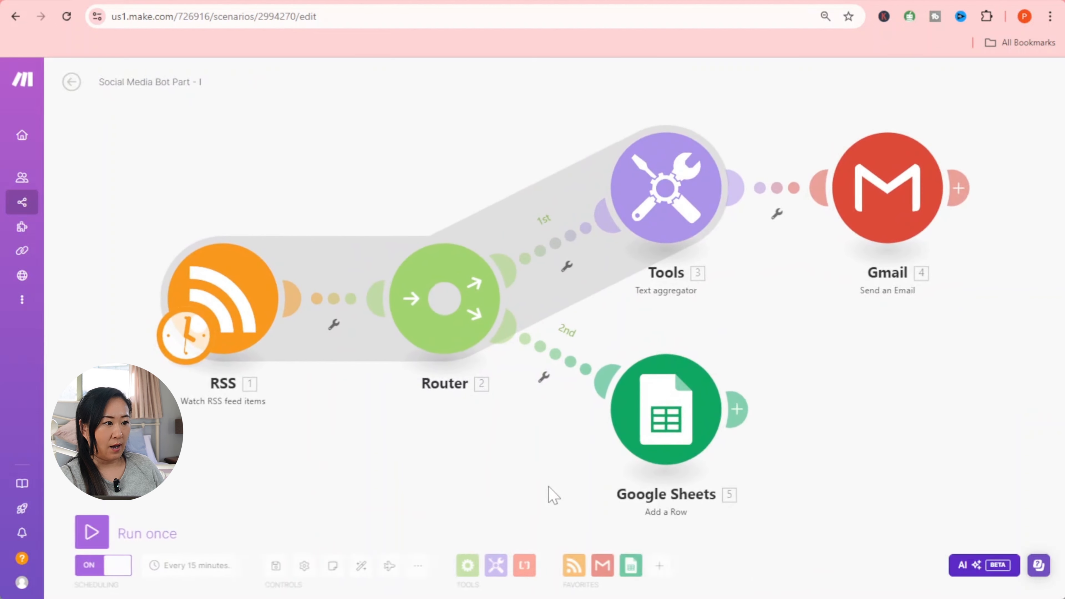
- Set the scenario schedule to Every day, moving the run time from 4 PM to 5:01 PM
click(201, 568)
click(418, 238)
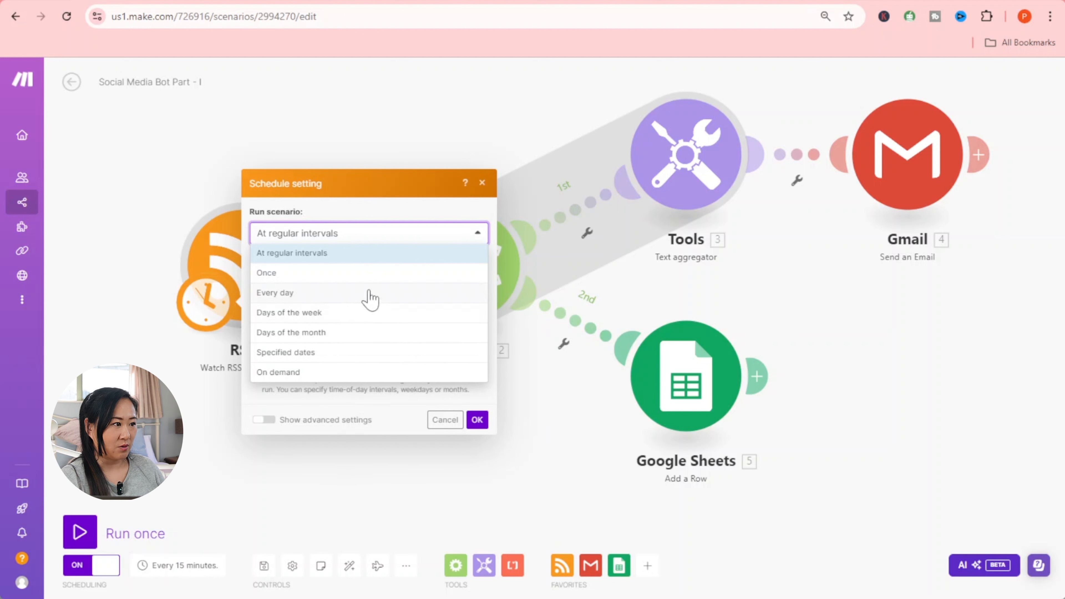
click(369, 298)
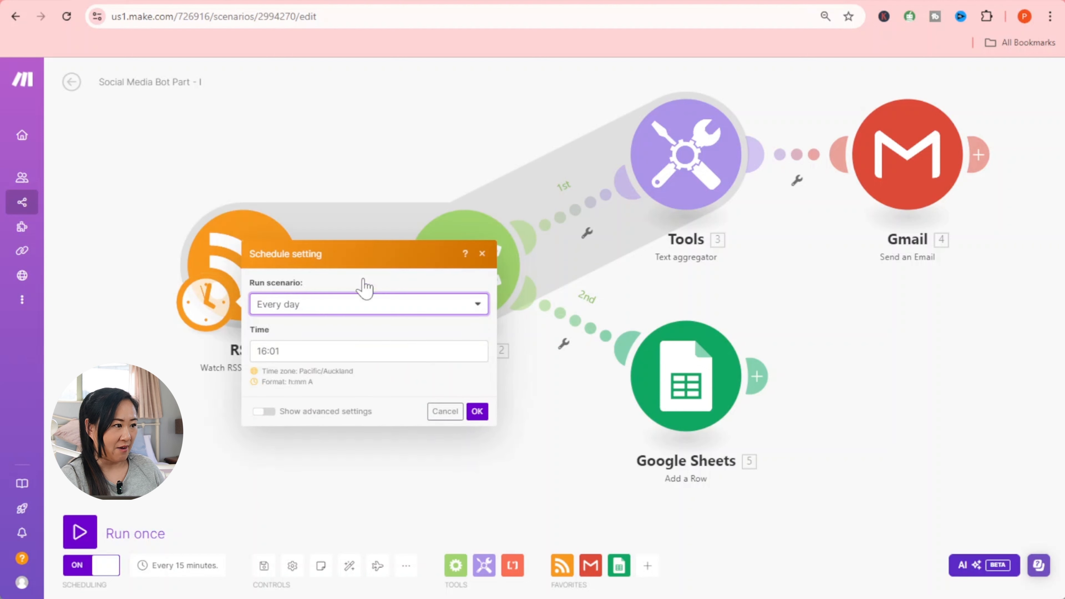
click(365, 318)
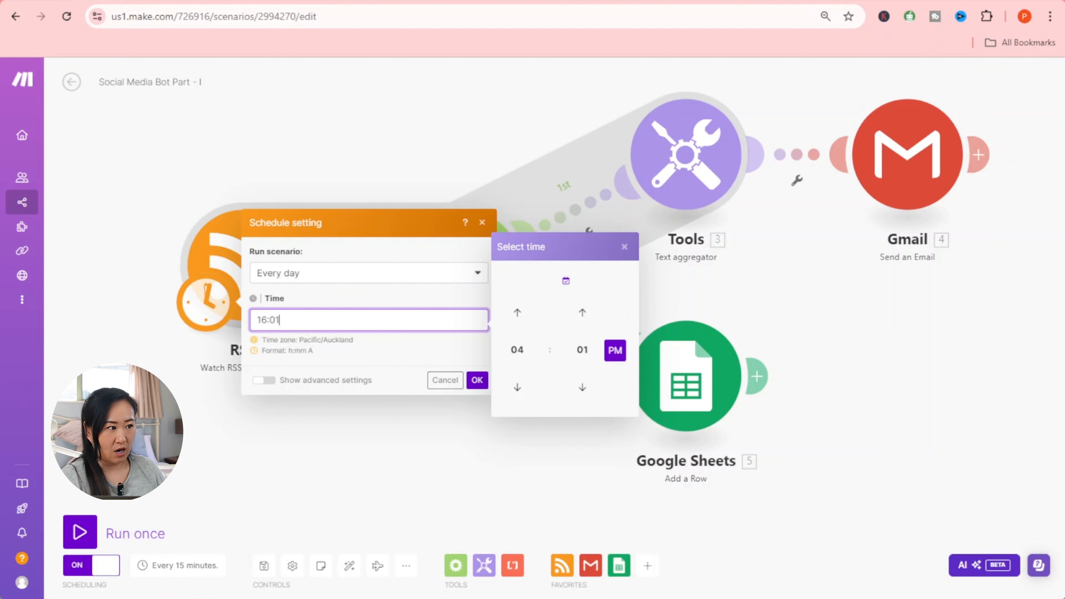
click(519, 314)
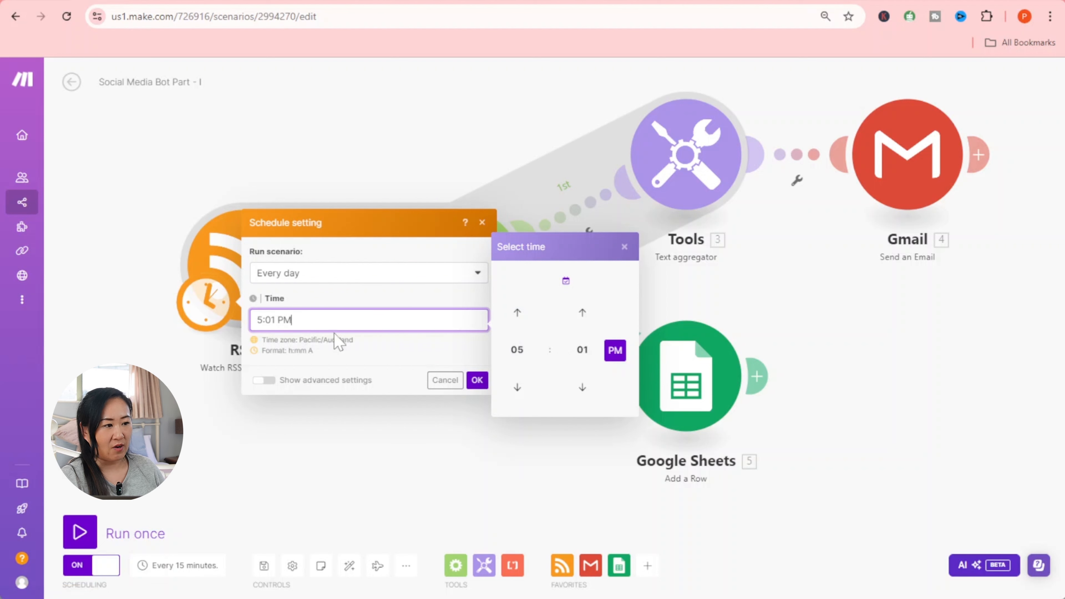
click(477, 380)
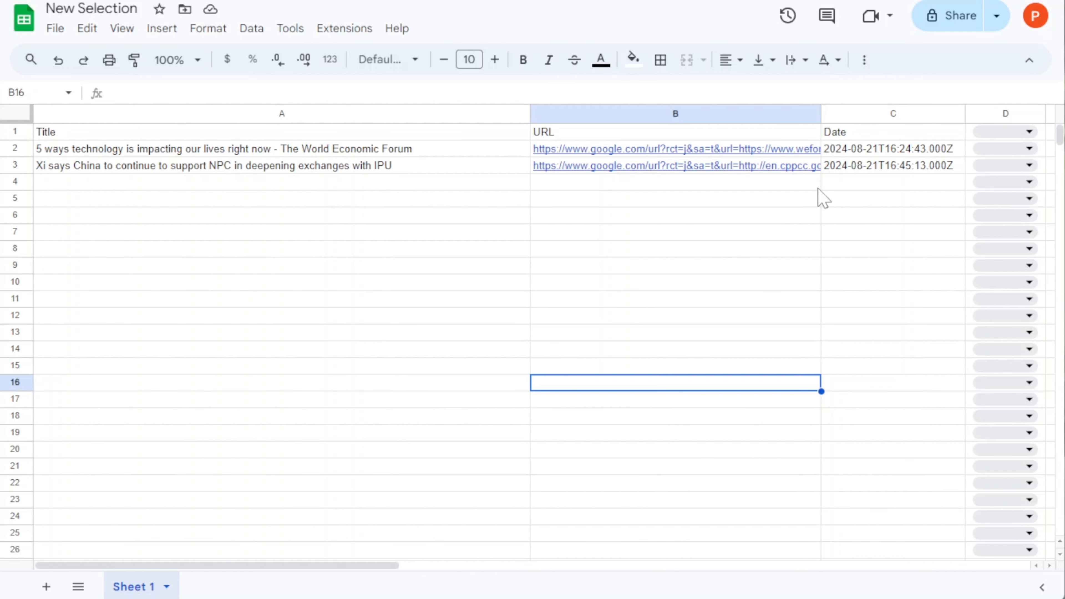
- Choose Yes in cell D3 for the IPU article row
click(1007, 167)
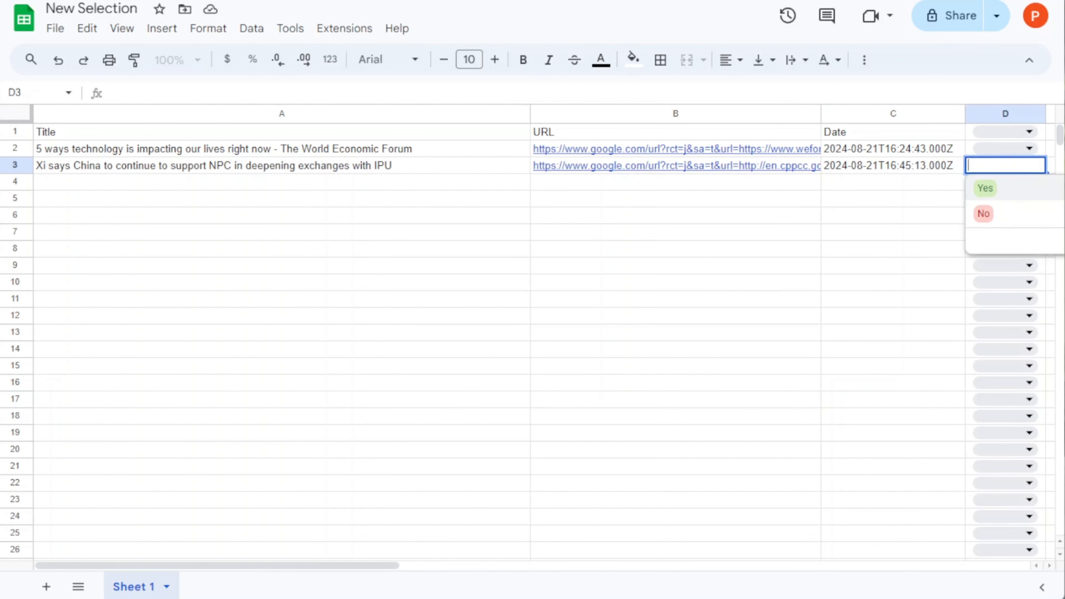
click(983, 189)
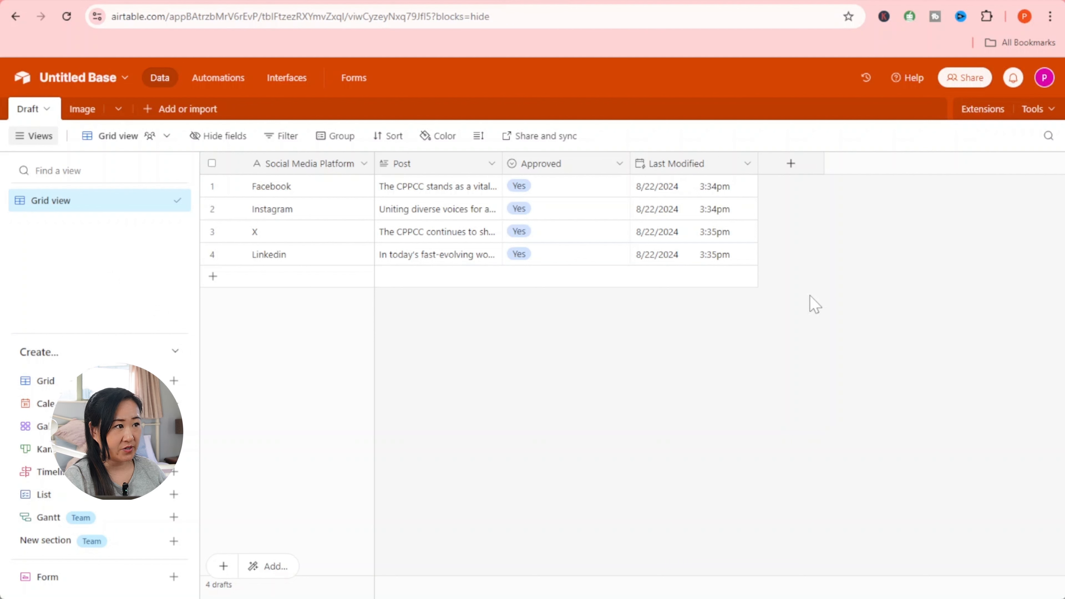
- Check the Facebook post's Approved value in Airtable, leaving it unchanged as Yes
click(553, 193)
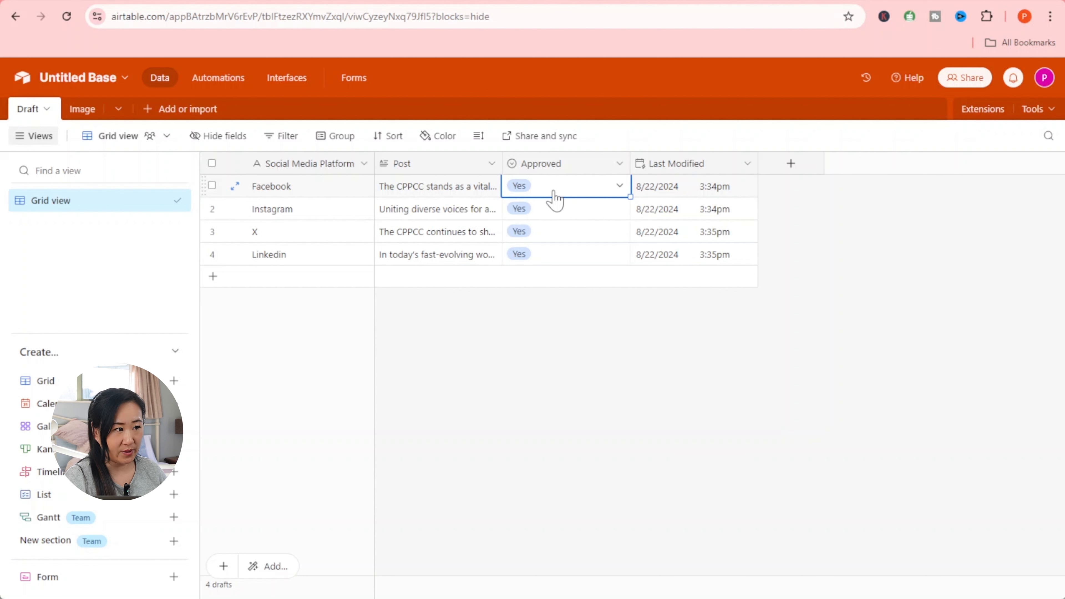
click(587, 194)
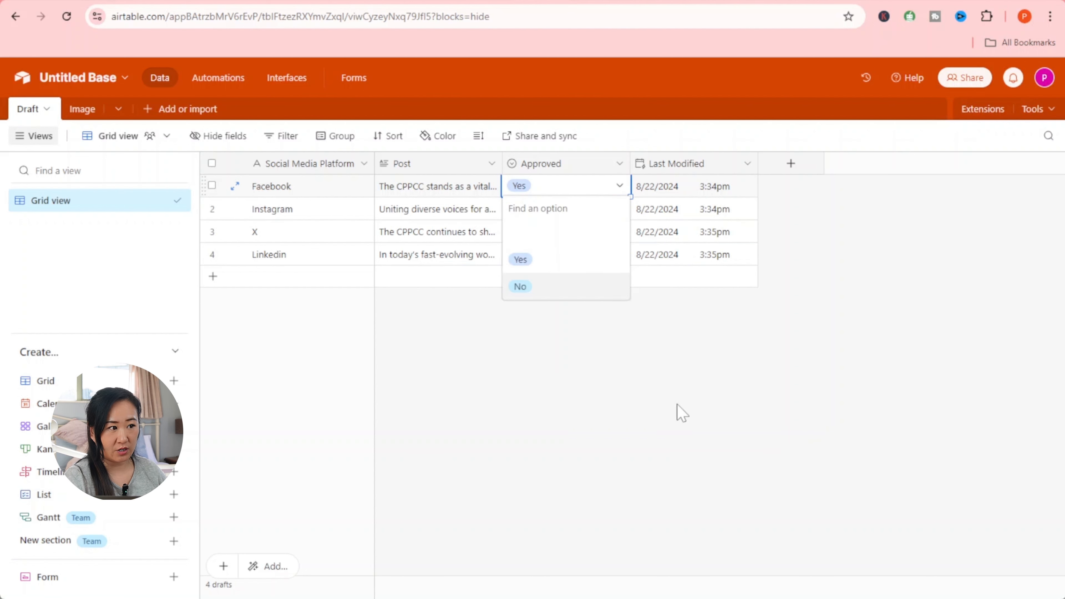
click(681, 411)
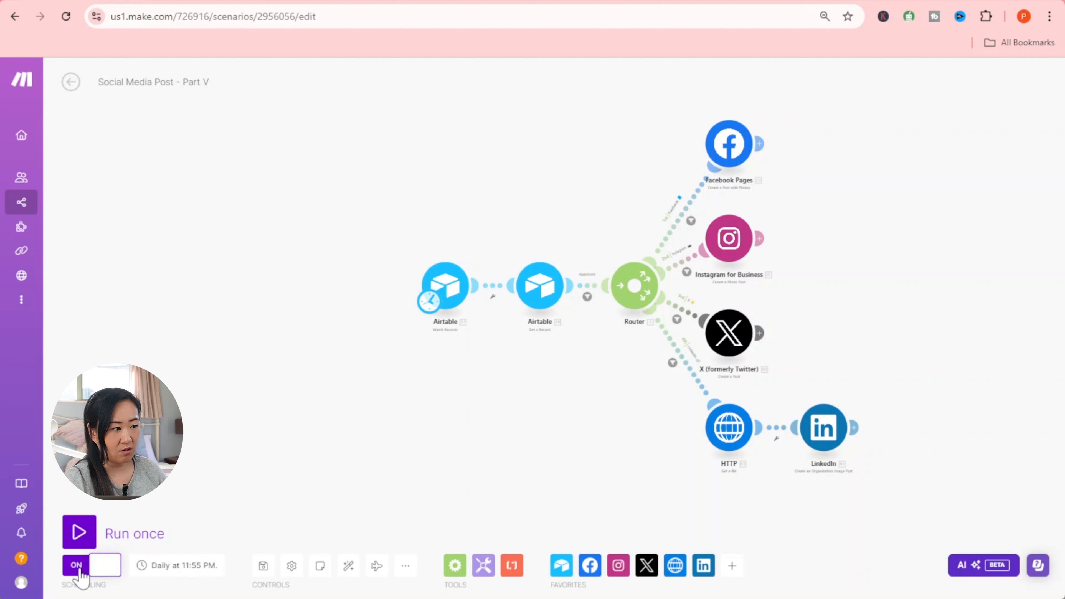
click(210, 565)
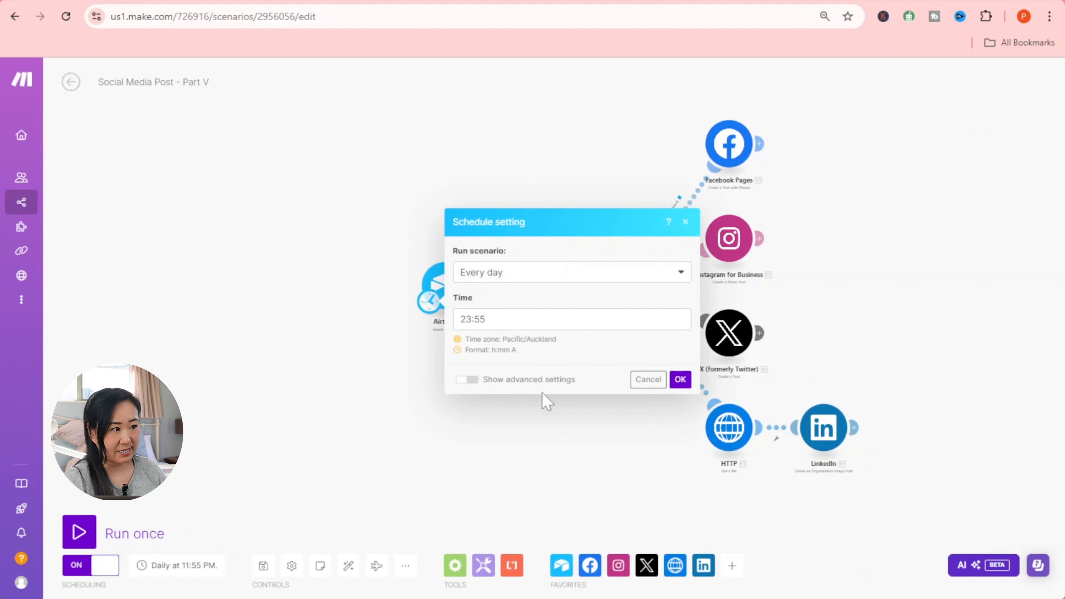
click(680, 379)
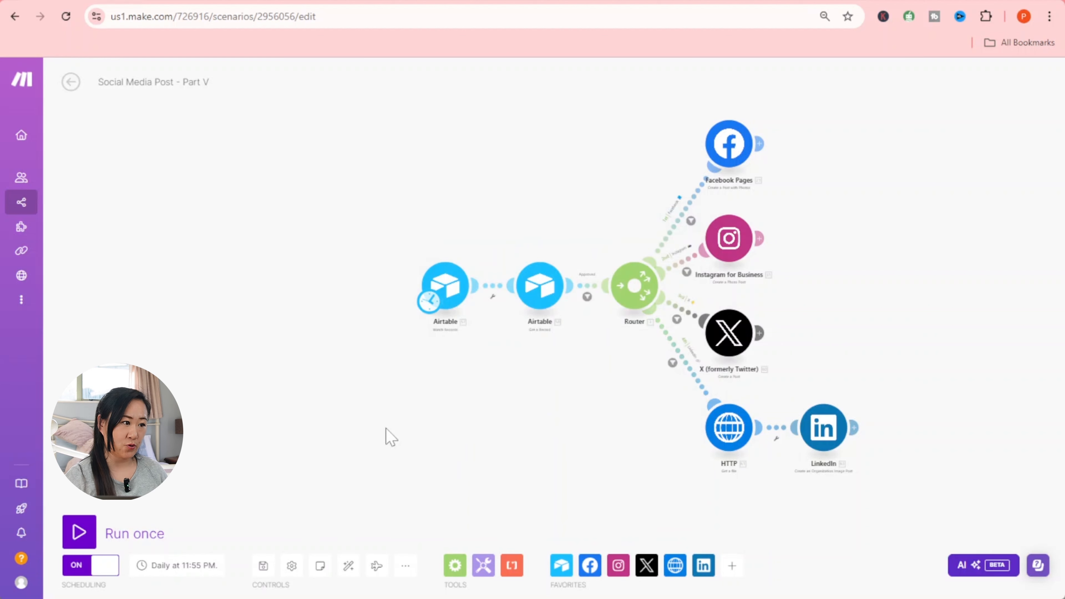